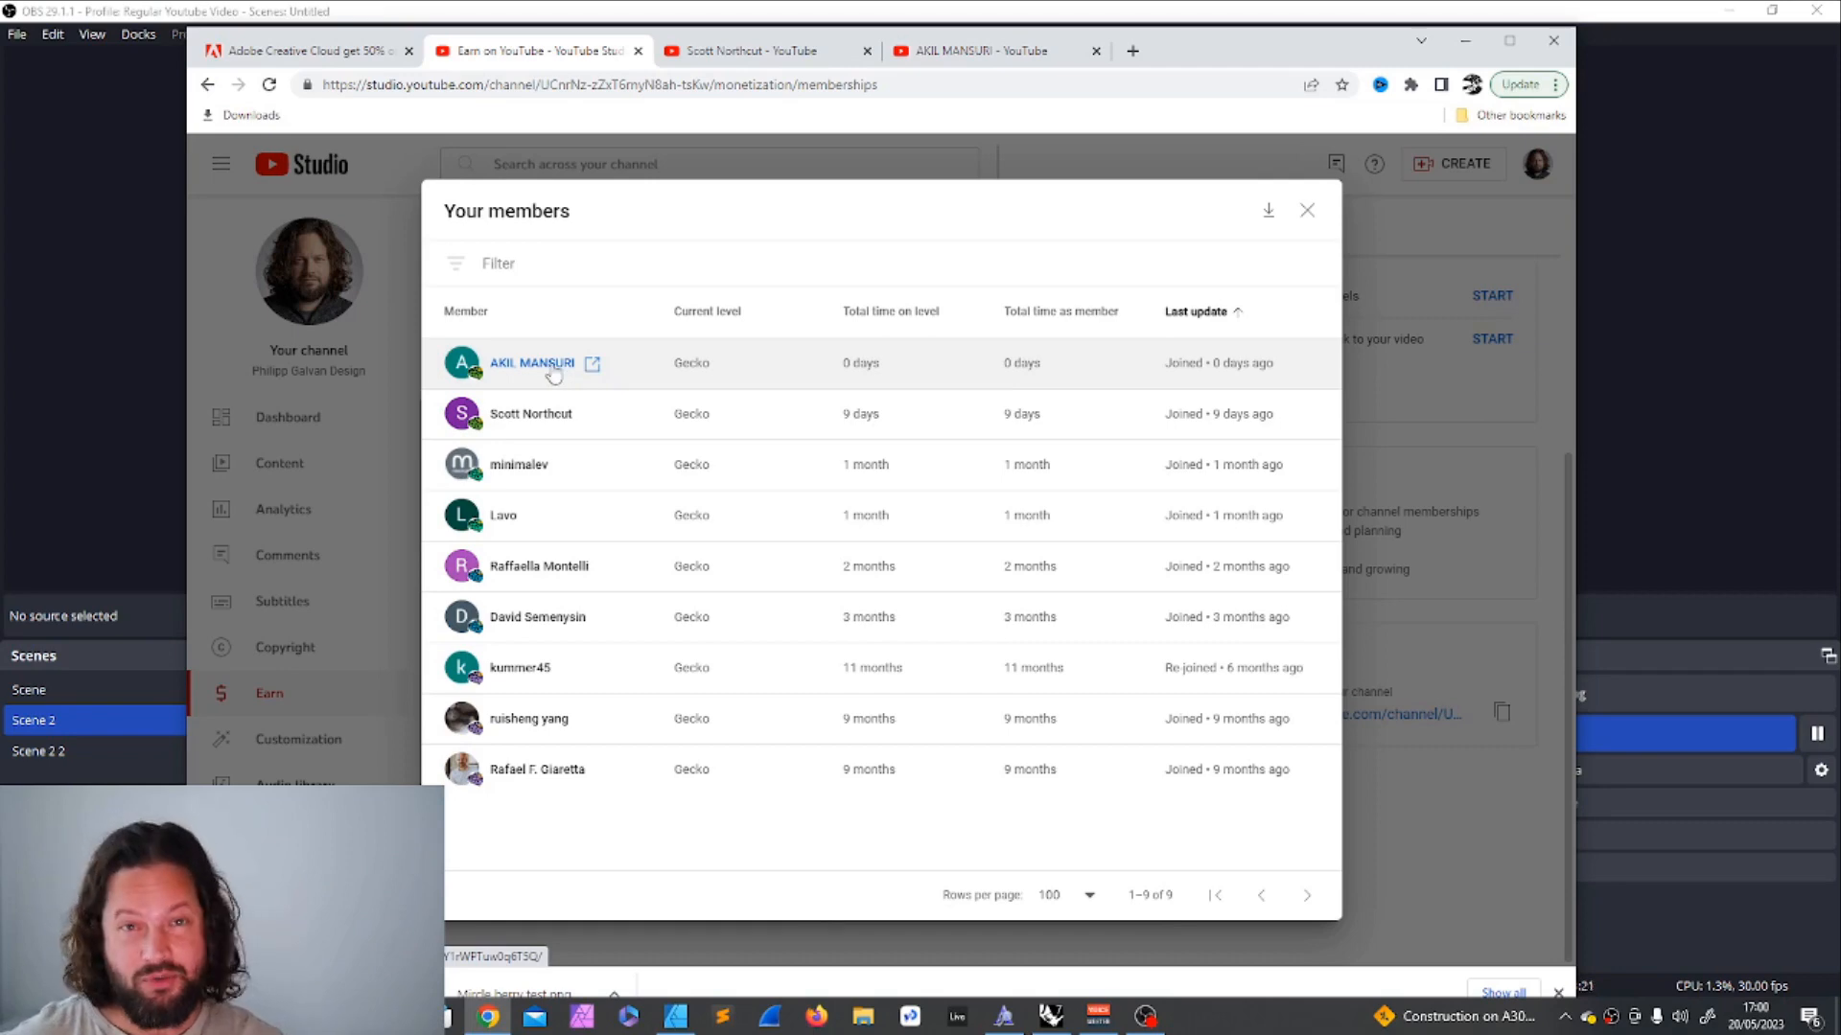
Open the newest member's channel and its video "Low income housing", check the comments, and pause playback.
click(533, 365)
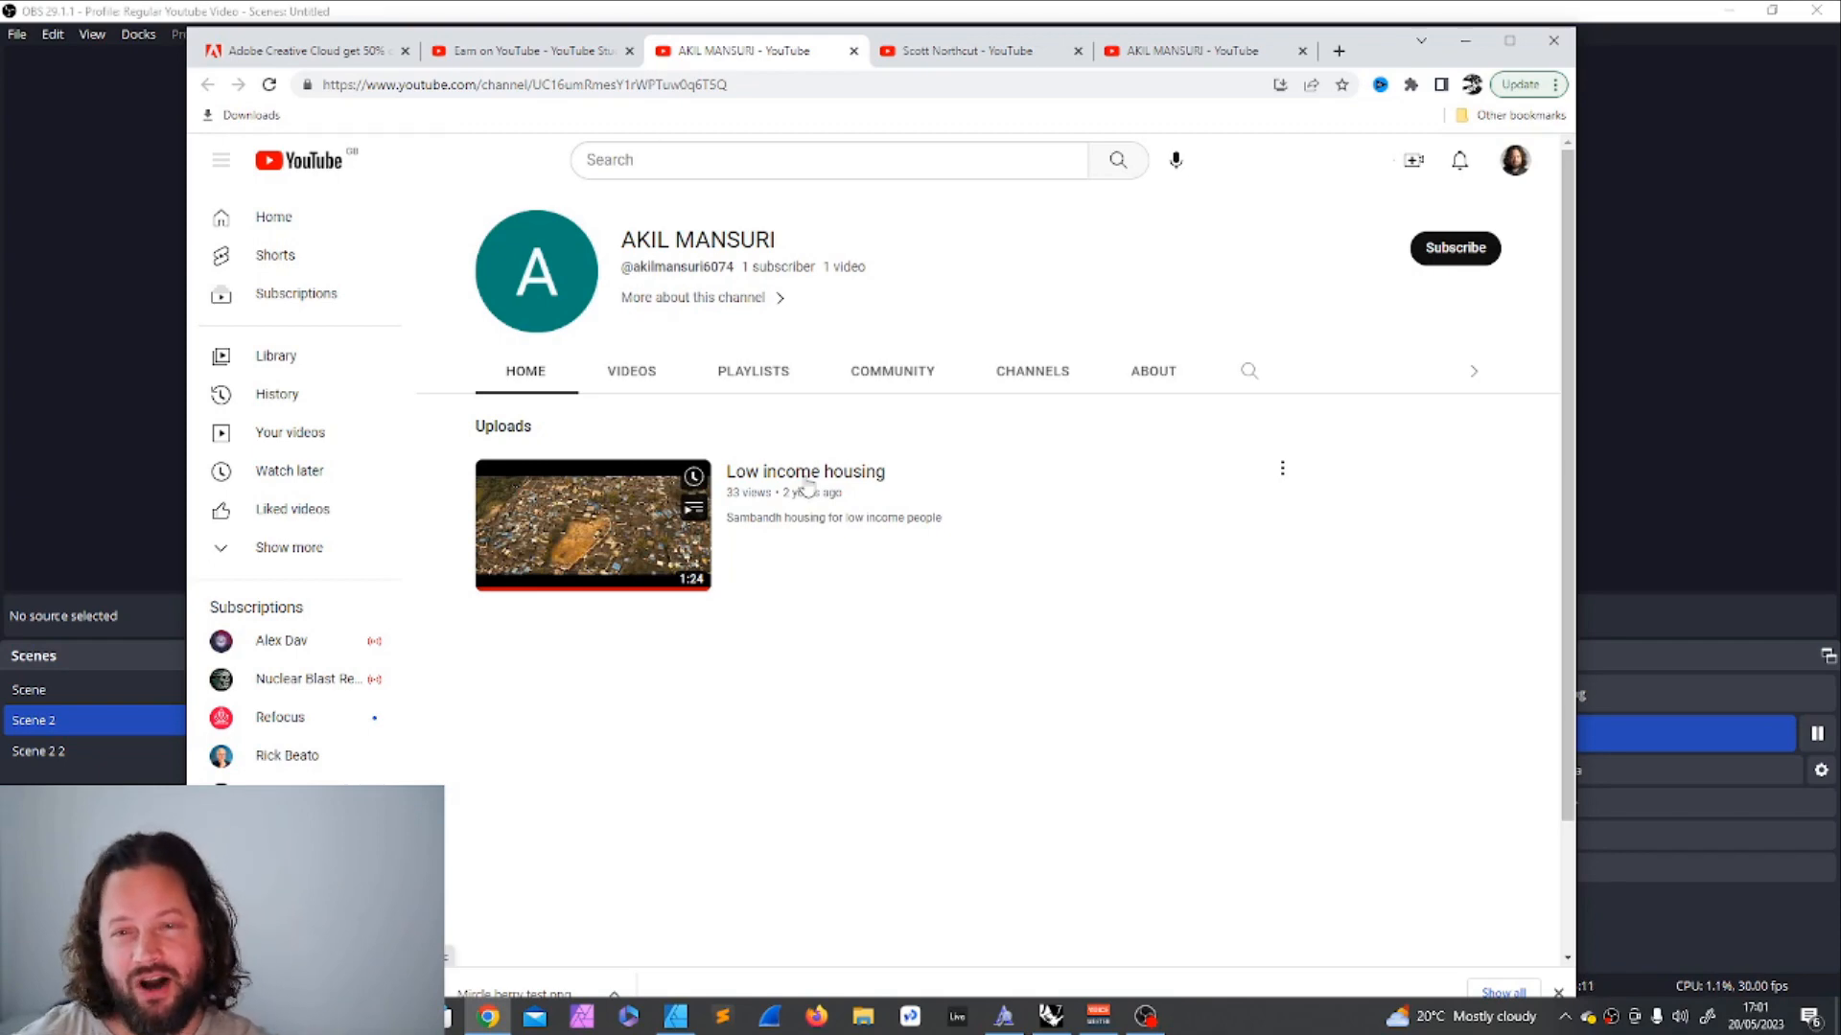
click(815, 518)
scroll(836, 631, down, 4)
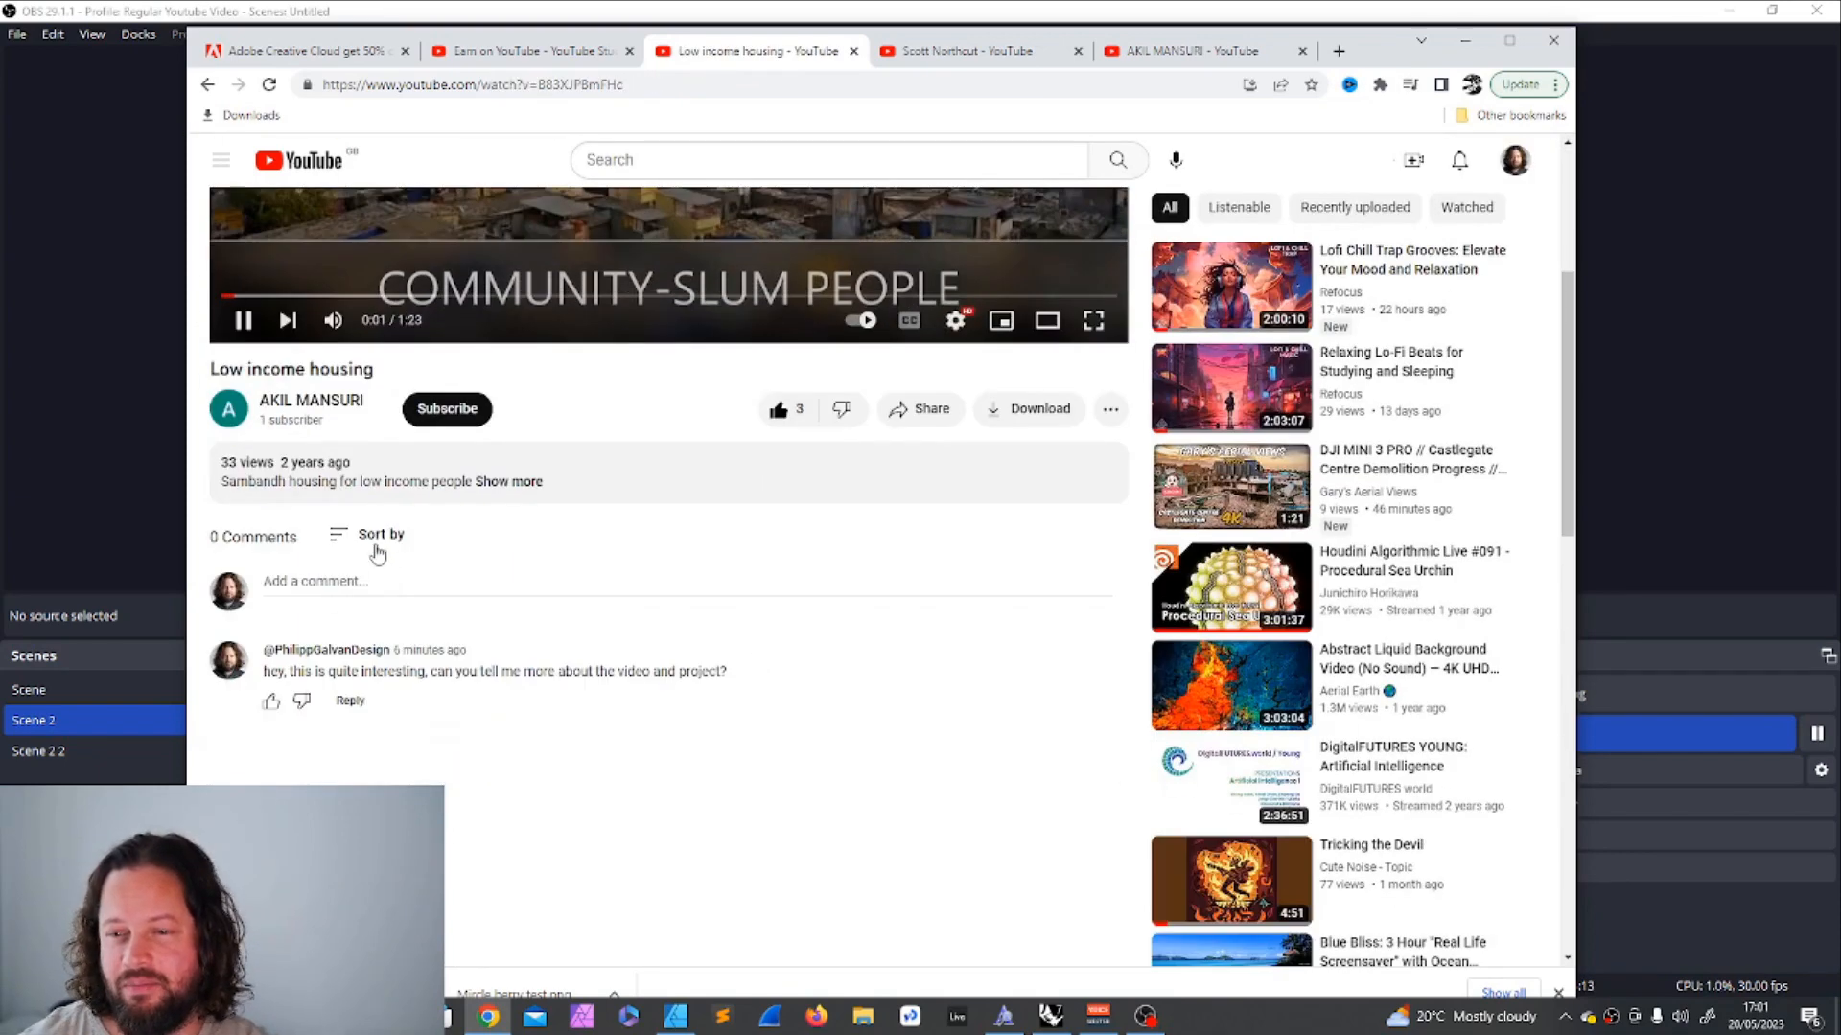
click(247, 324)
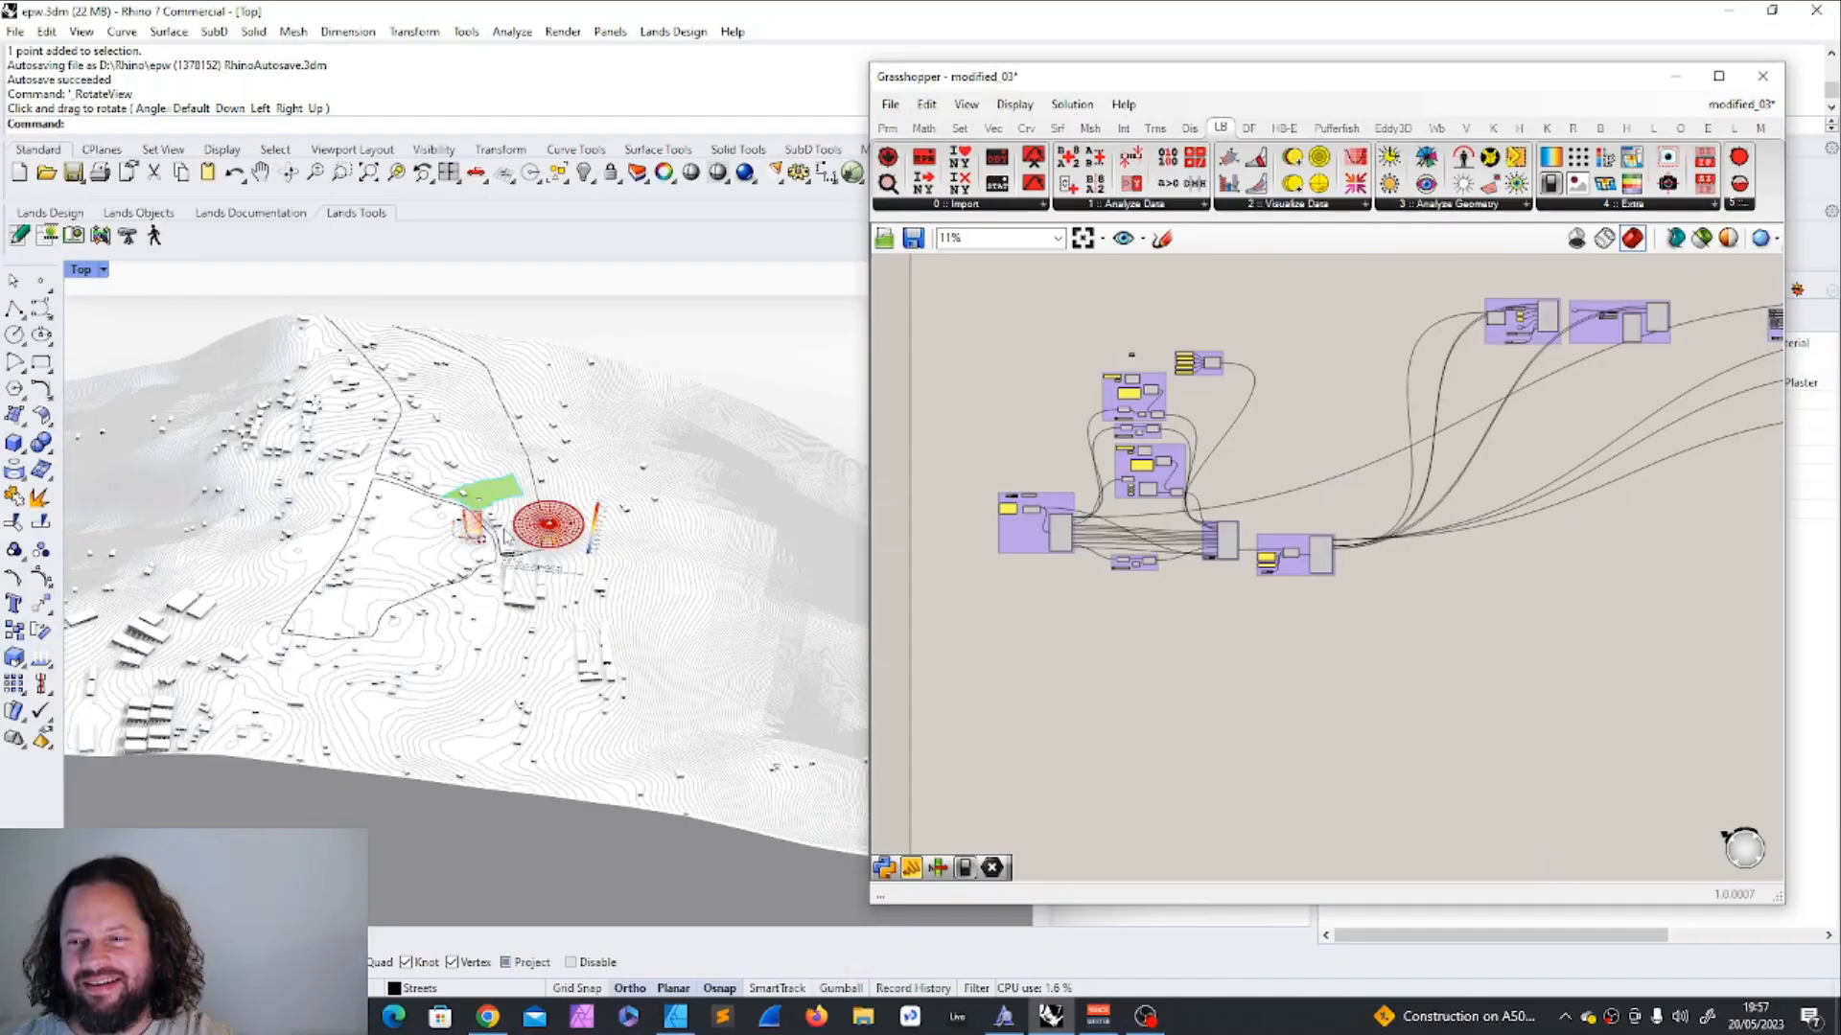
Examine the wind rose and wind profile placed beside the green site area on the terrain model.
right_drag(482, 547, 484, 400)
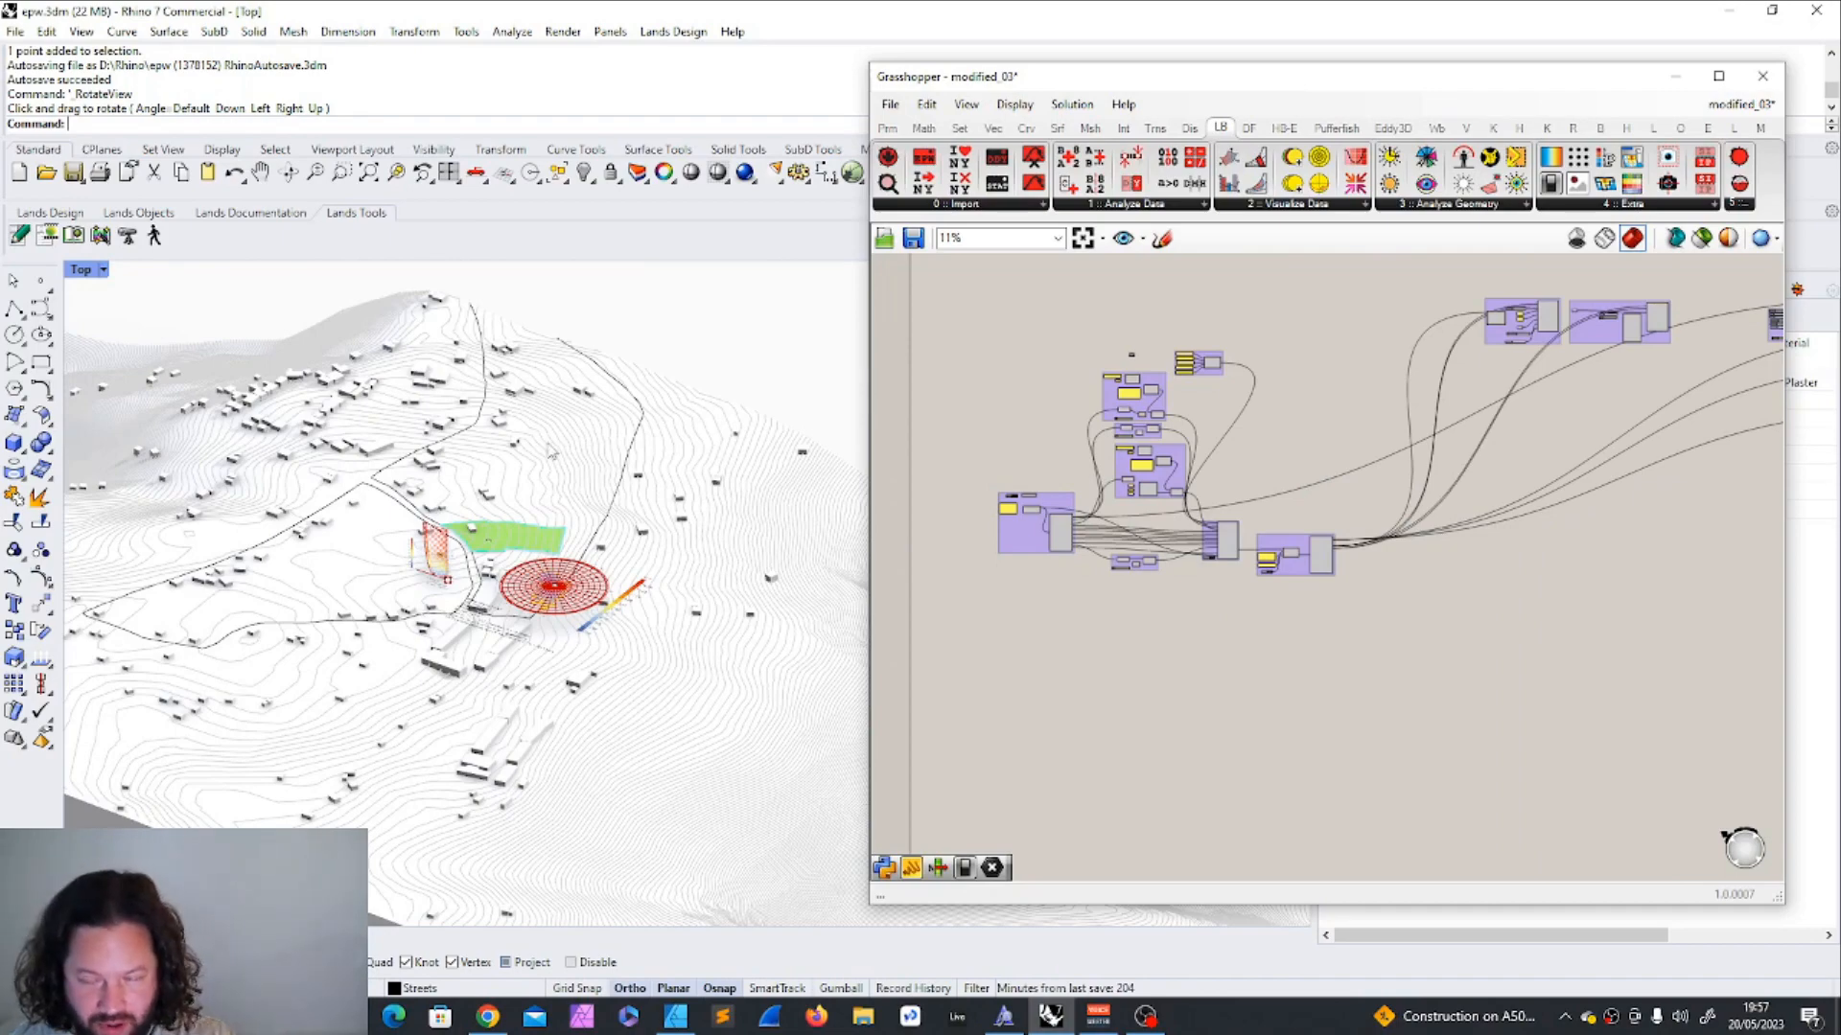
scroll(486, 504, up, 5)
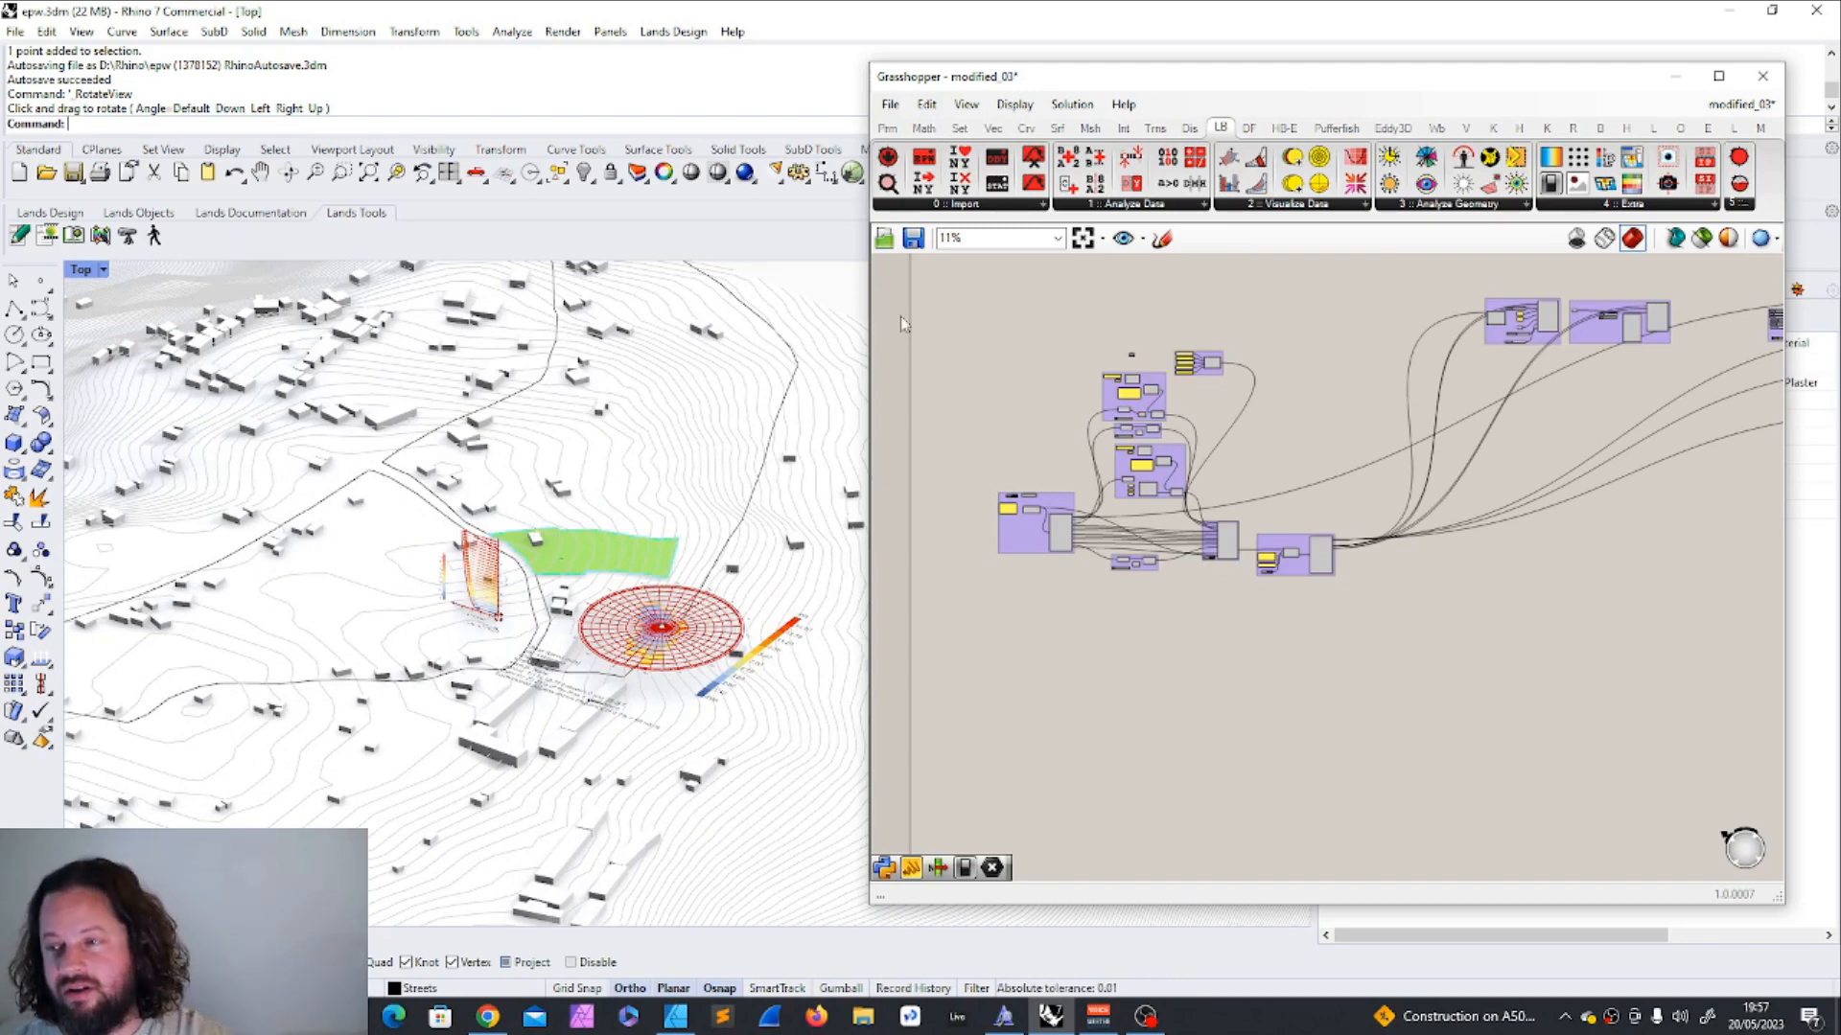
right_drag(499, 503, 530, 517)
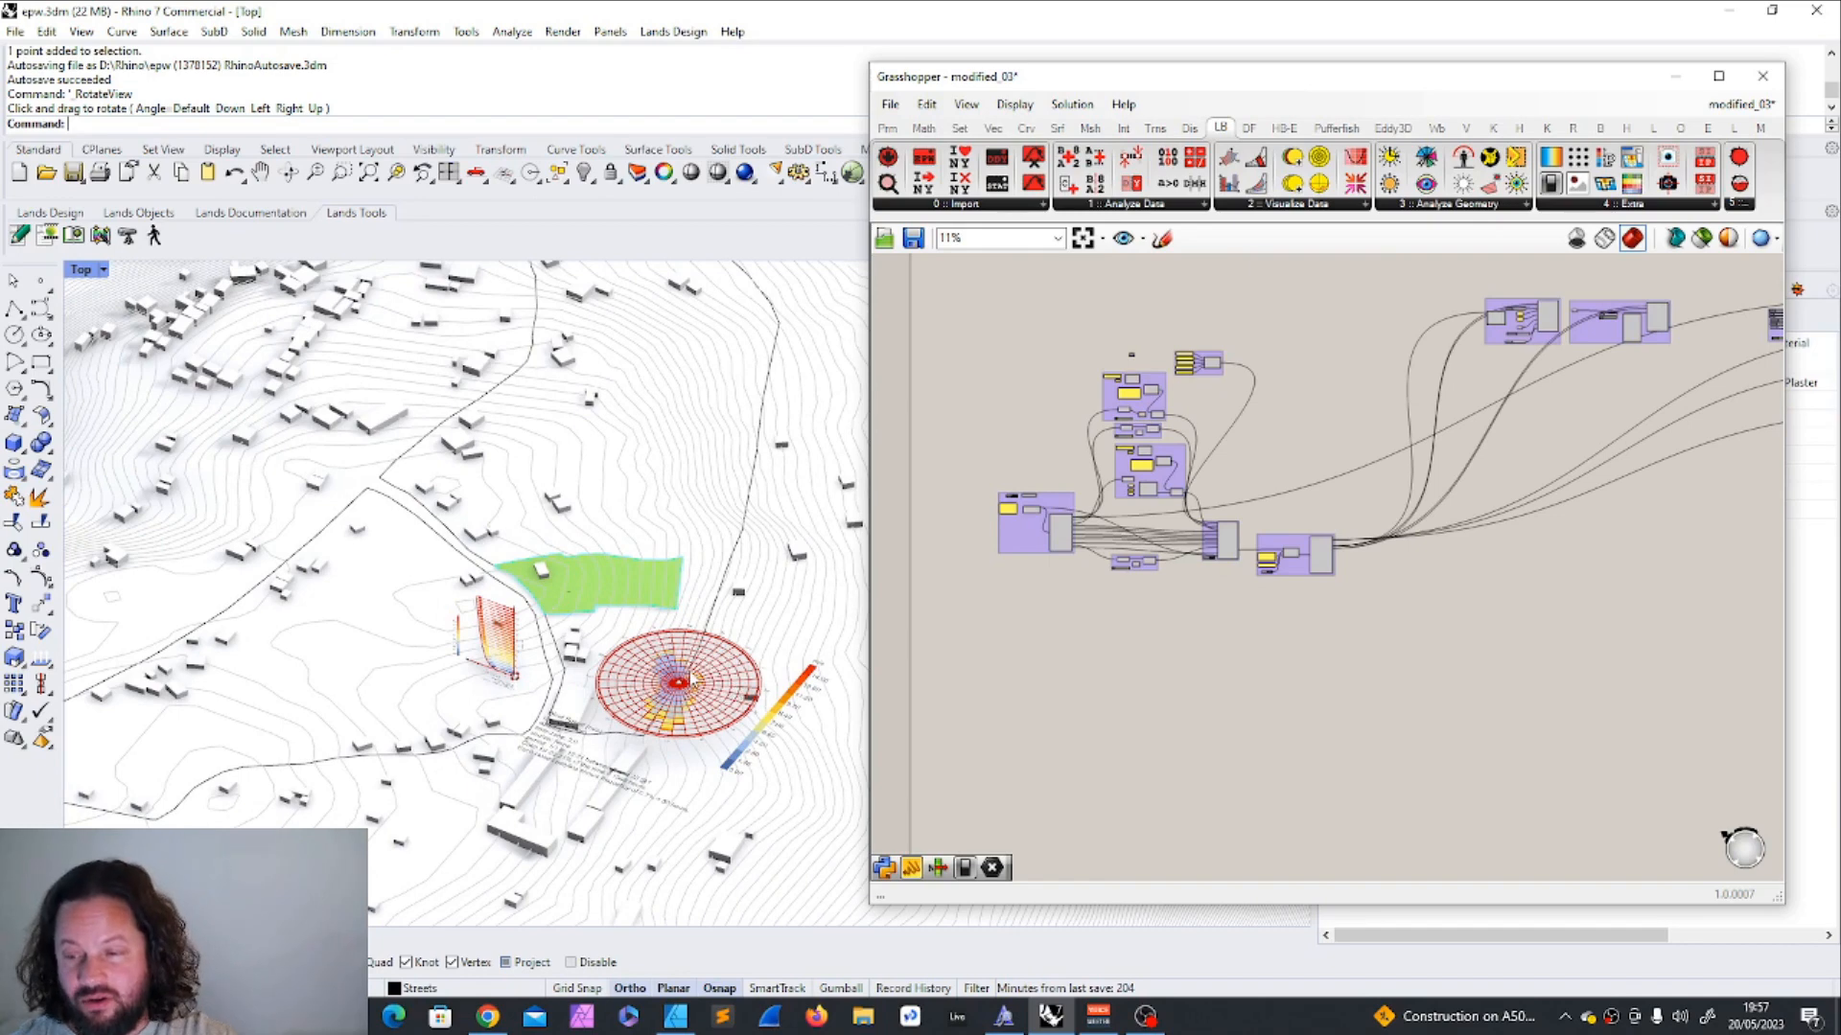
scroll(709, 681, up, 3)
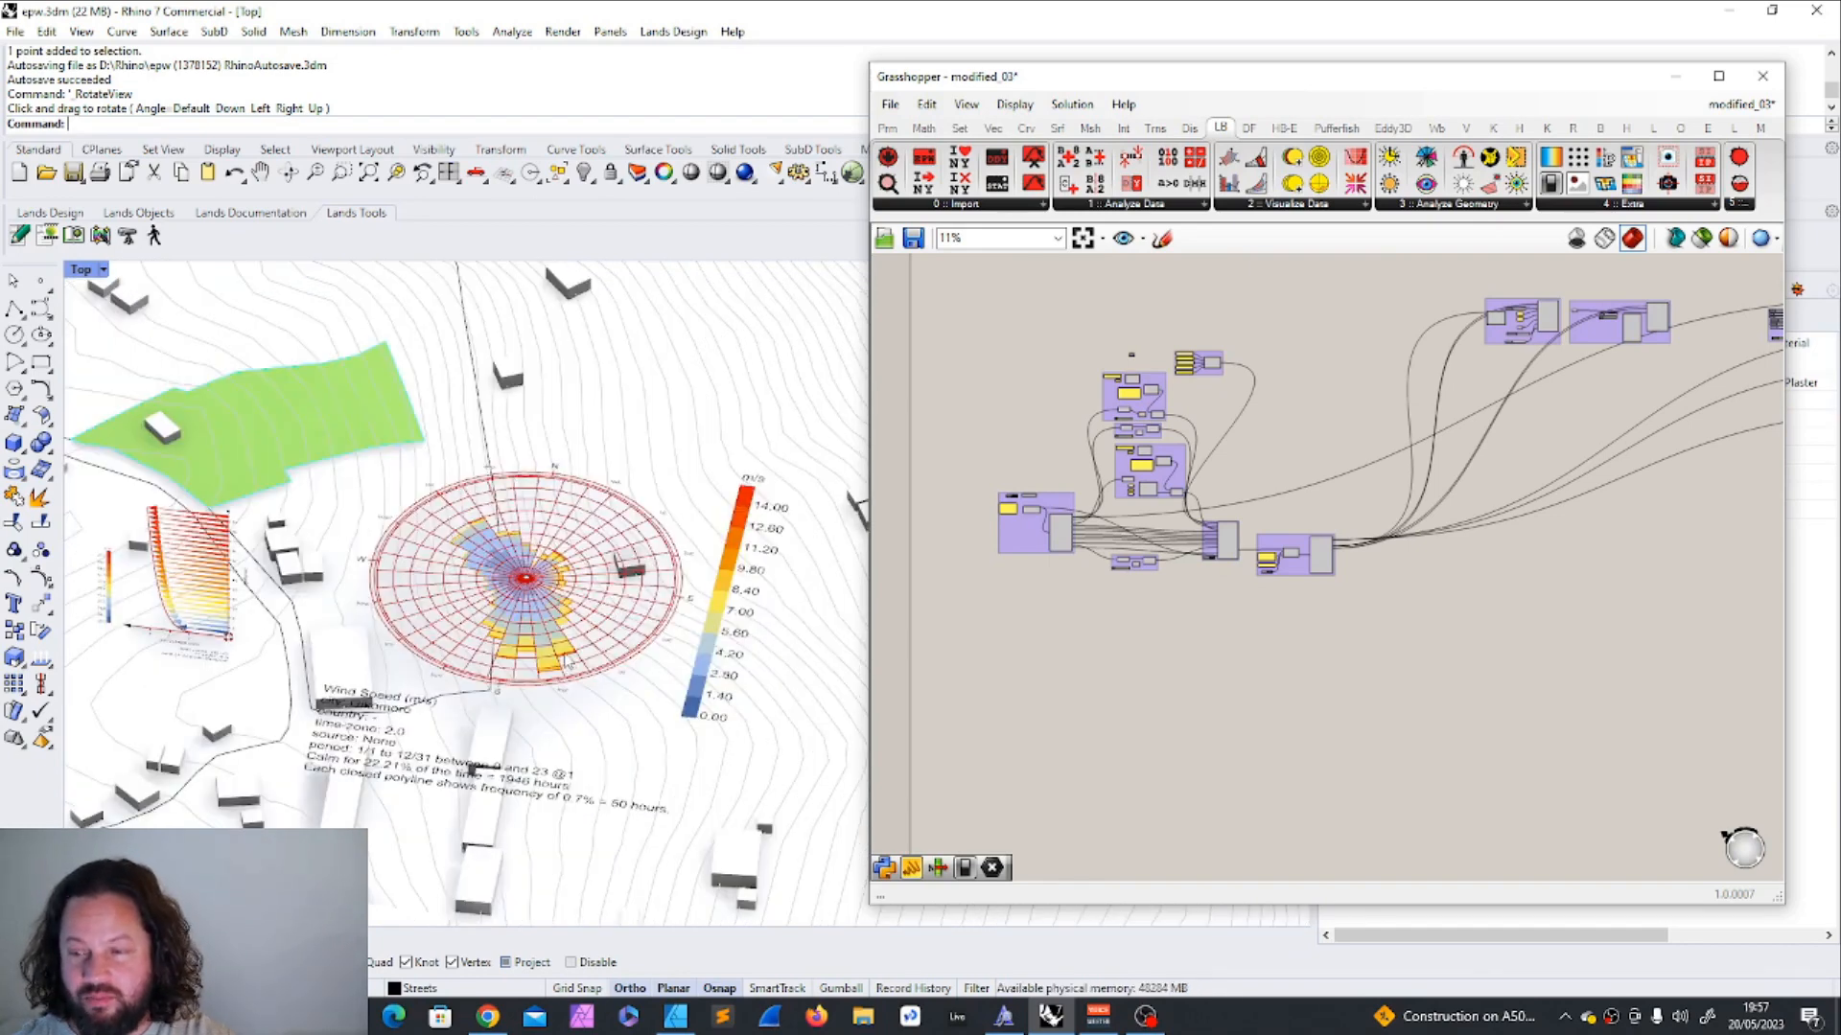
right_drag(230, 622, 222, 567)
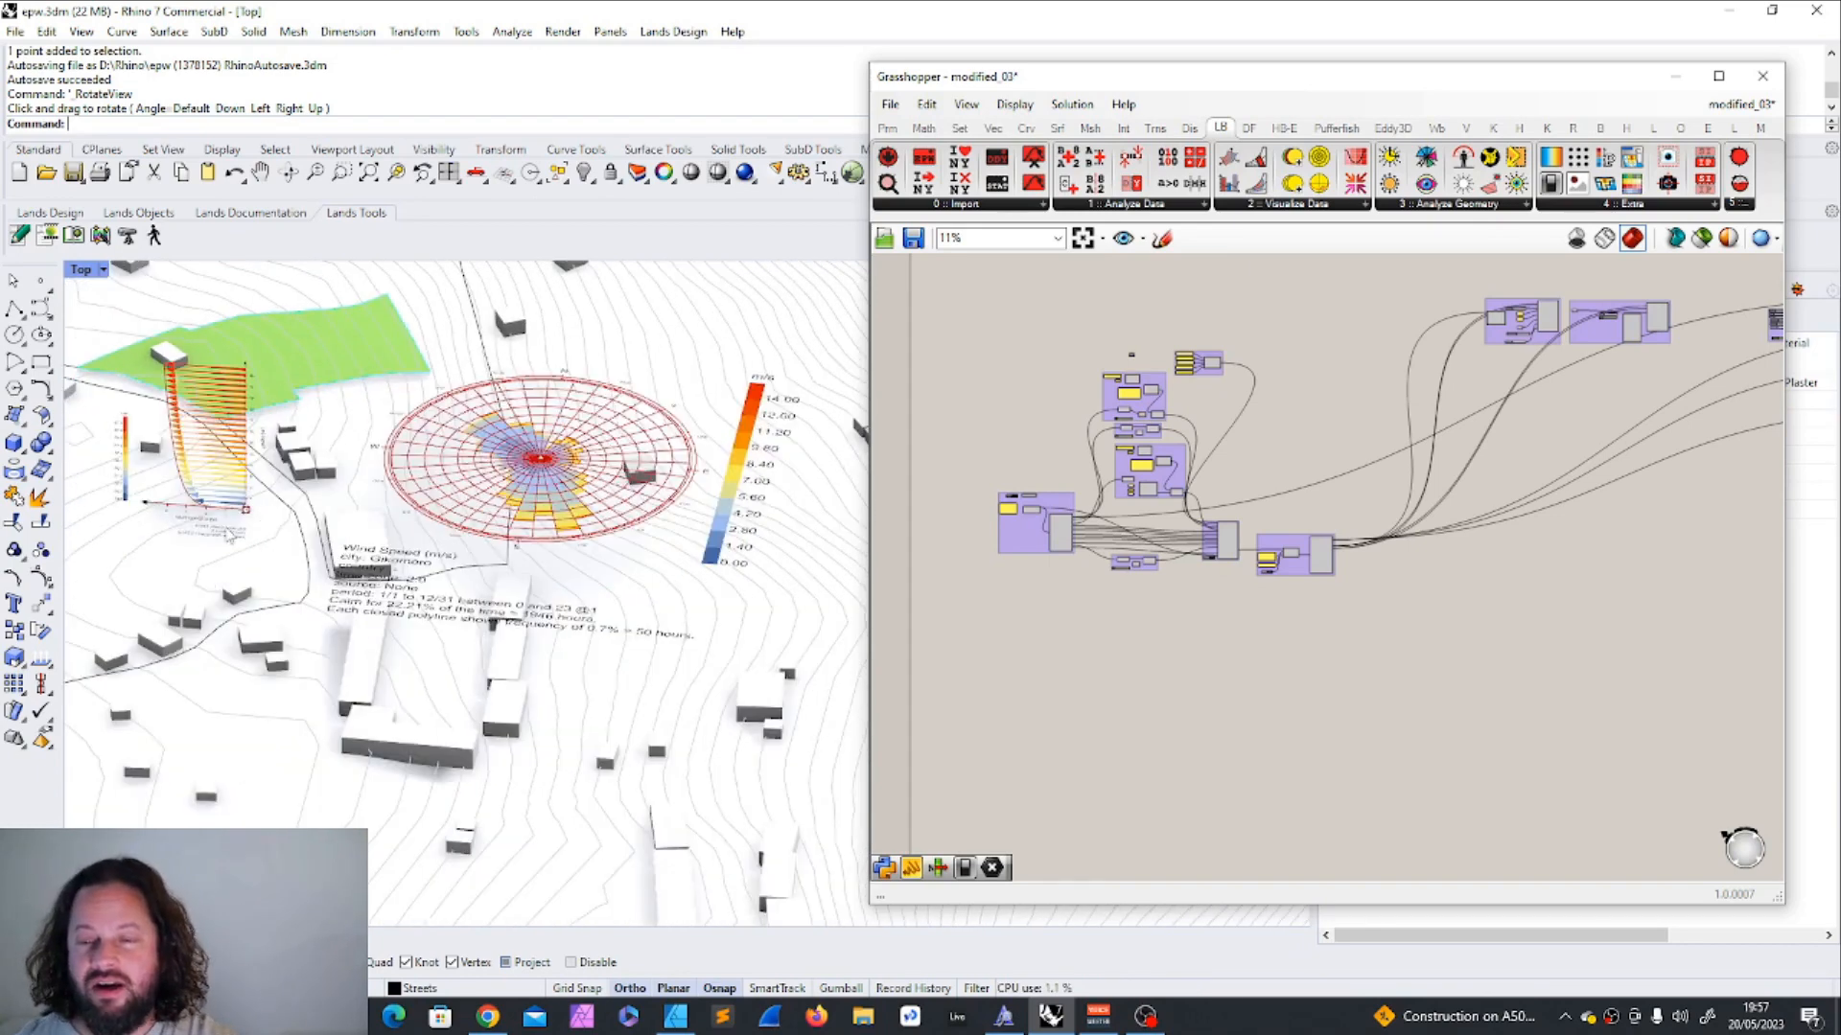
Inspect the weather file import group and the Create EPW group it feeds in the Grasshopper definition.
scroll(1027, 479, up, 5)
click(1097, 541)
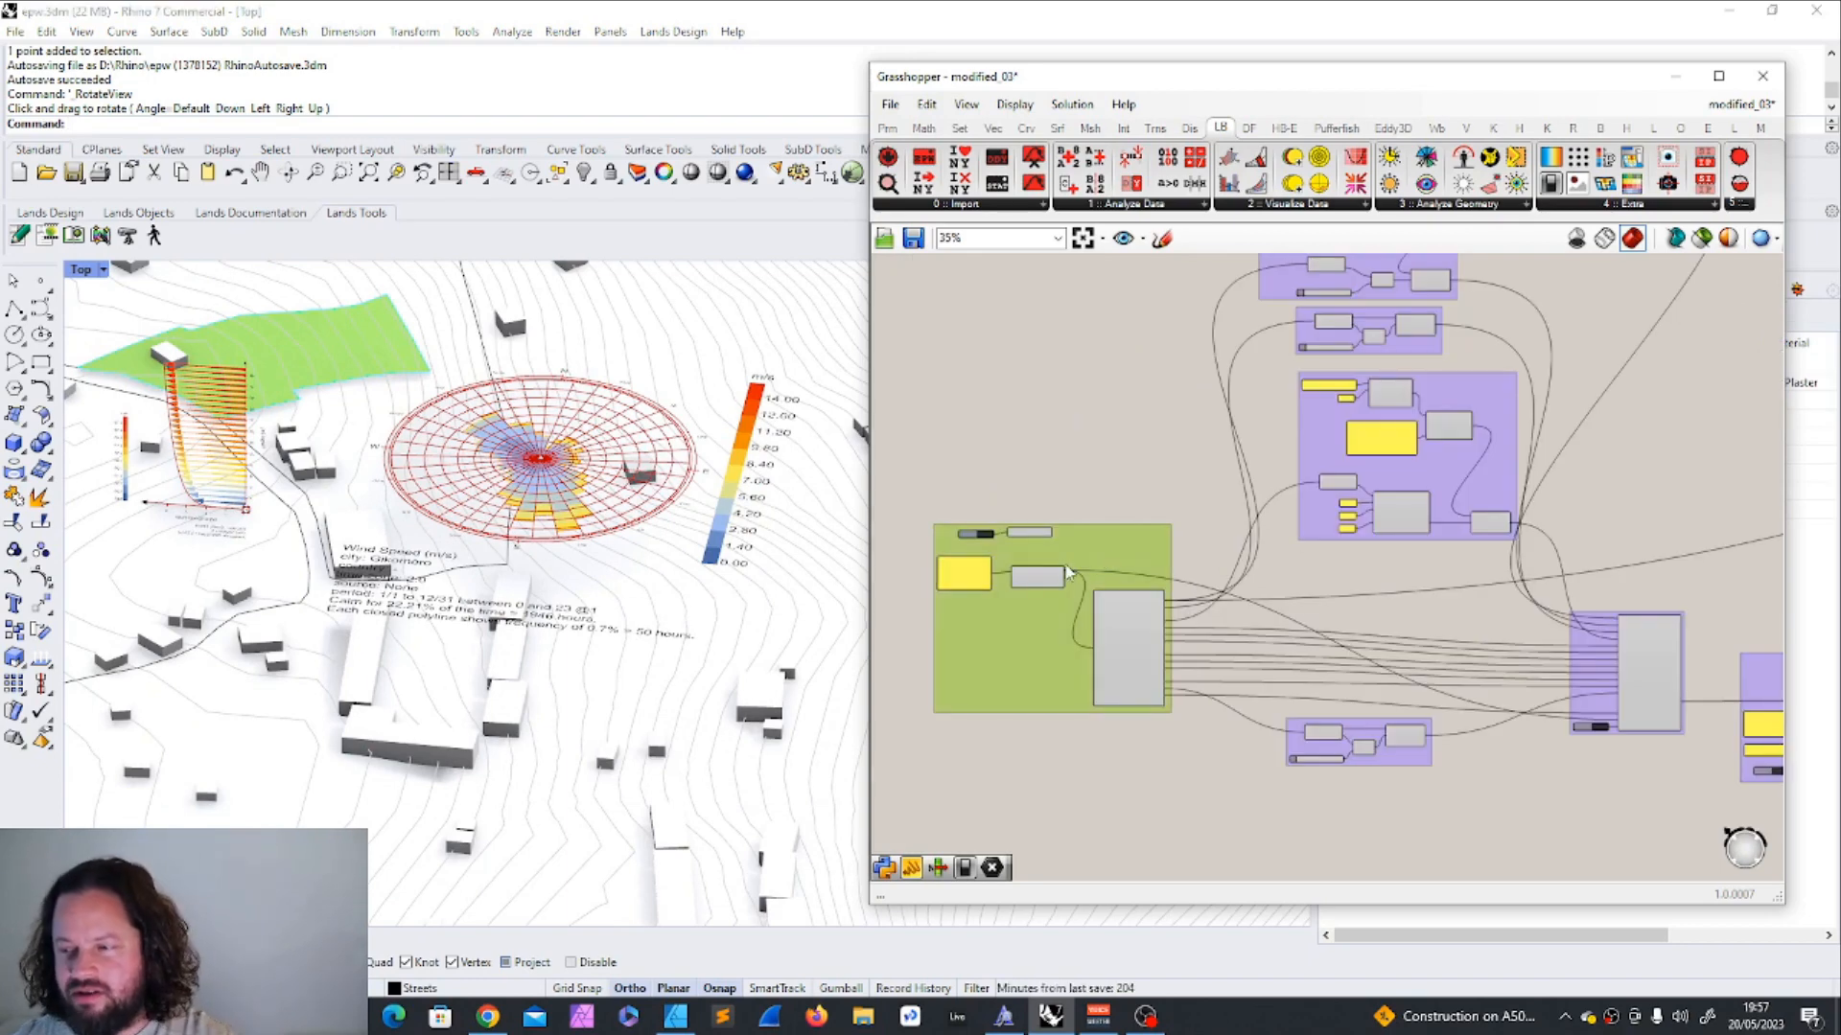
scroll(1071, 565, down, 2)
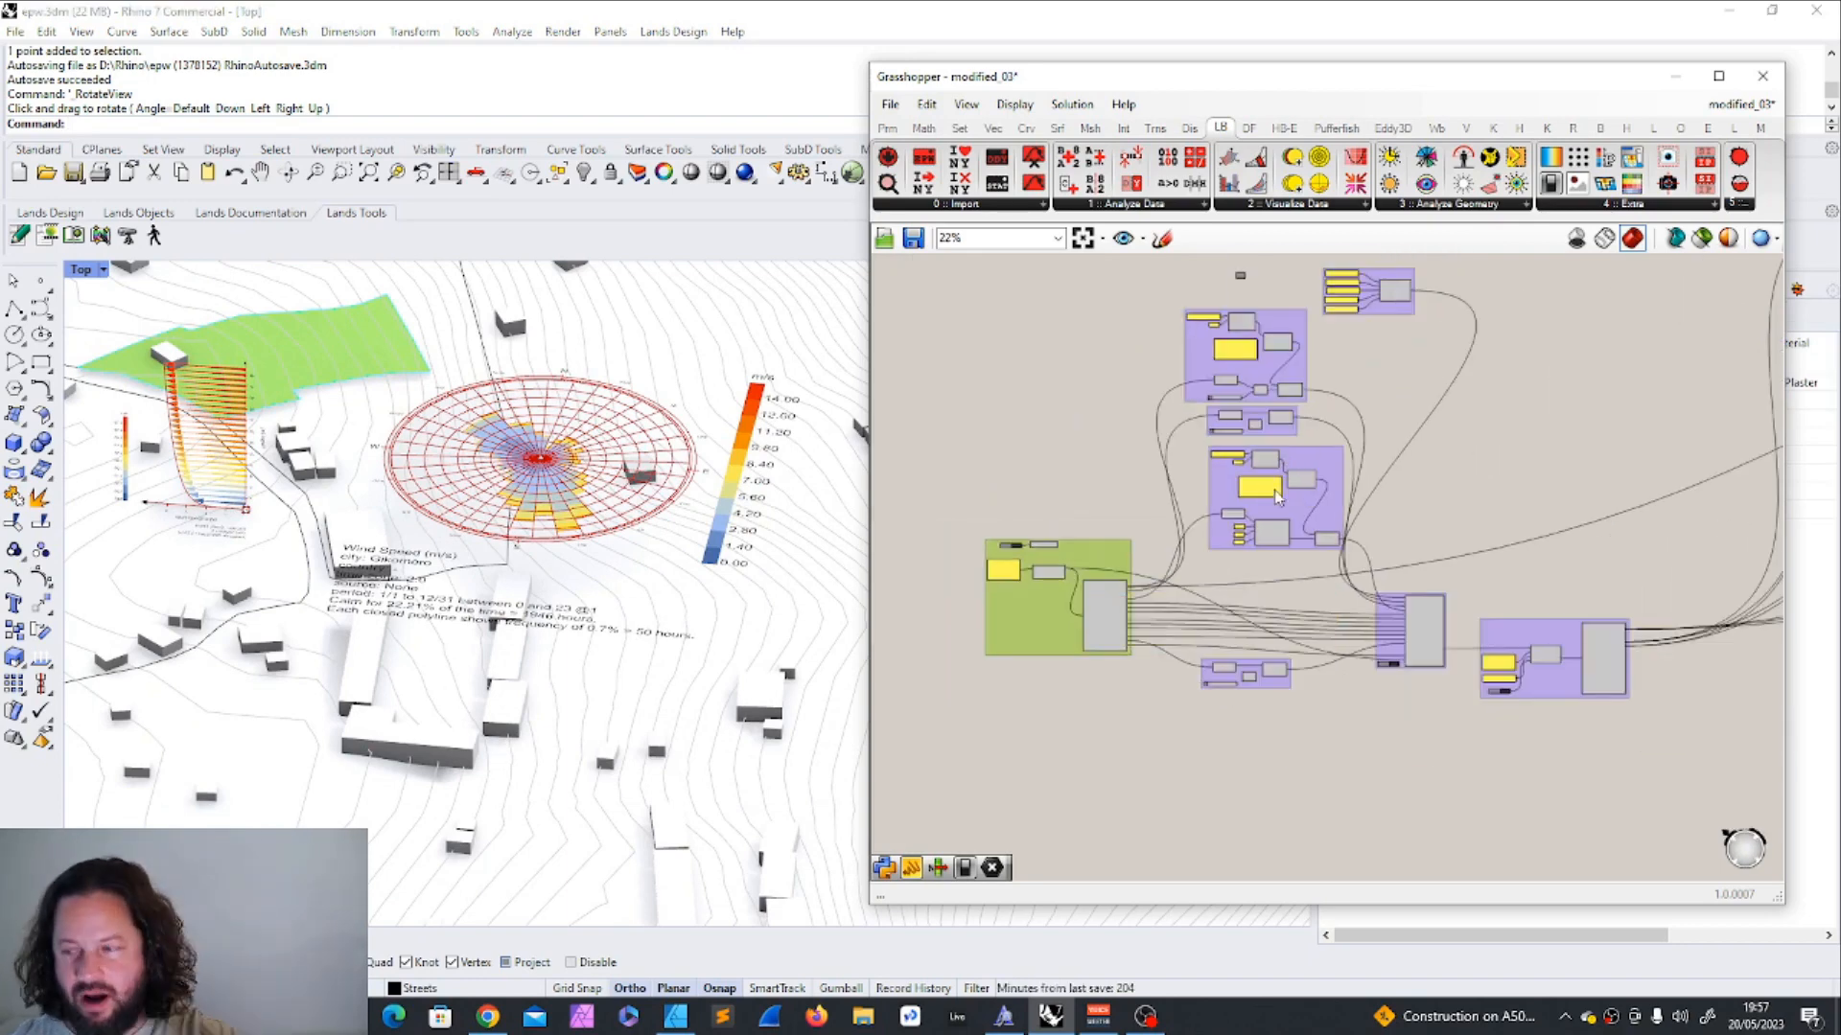
scroll(1414, 588, up, 4)
click(1323, 648)
scroll(1337, 607, down, 4)
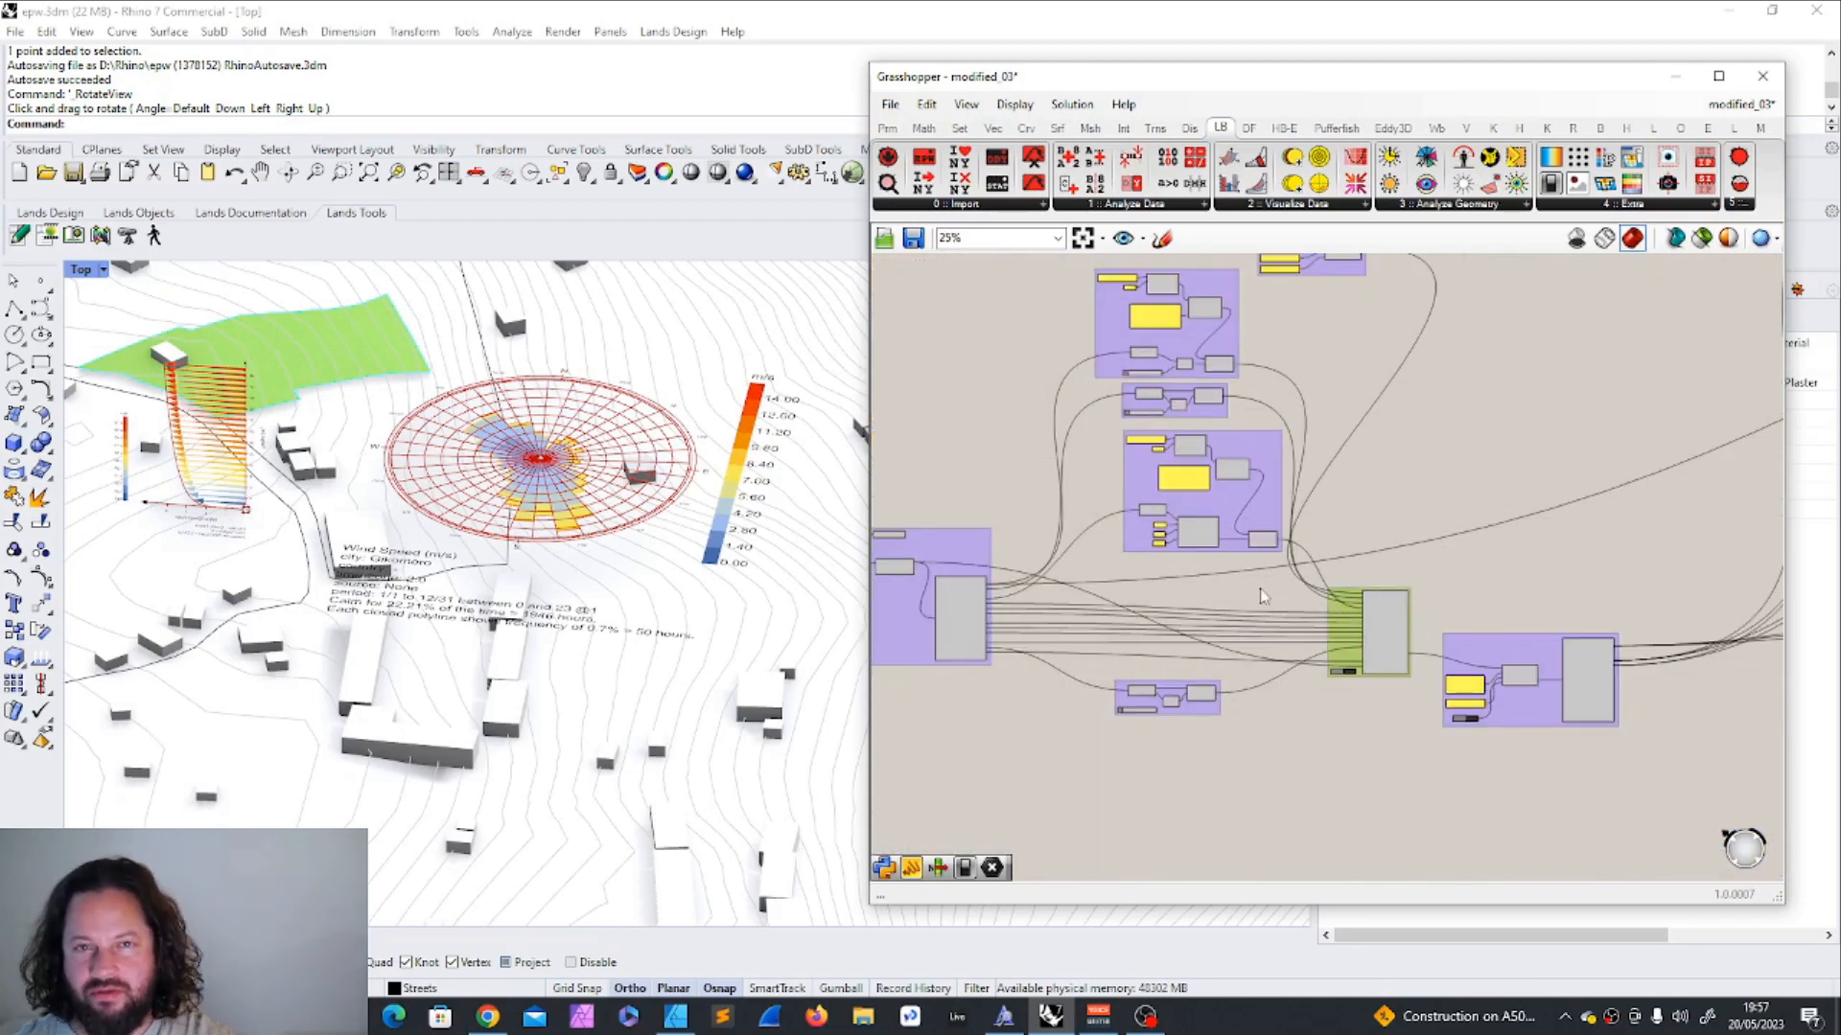
Inspect the data construction group above the wires and the inputs of the Create EPW component.
scroll(1235, 451, down, 1)
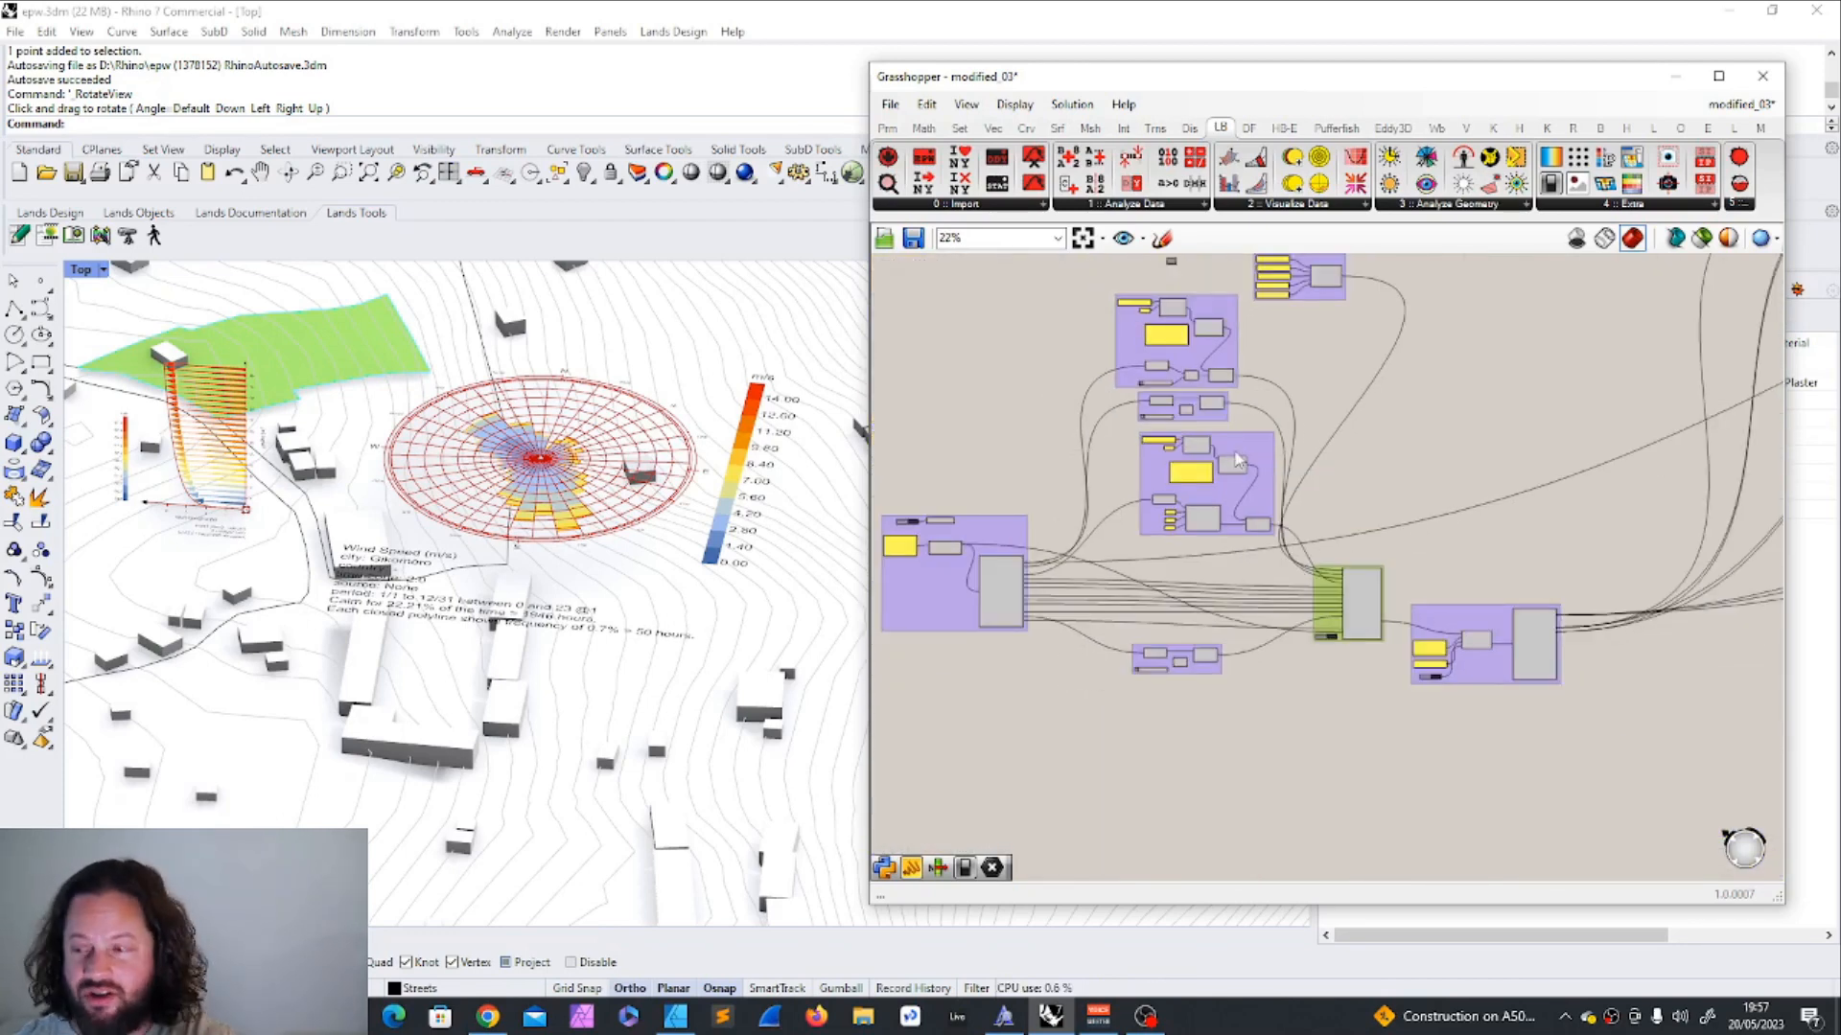
click(1237, 453)
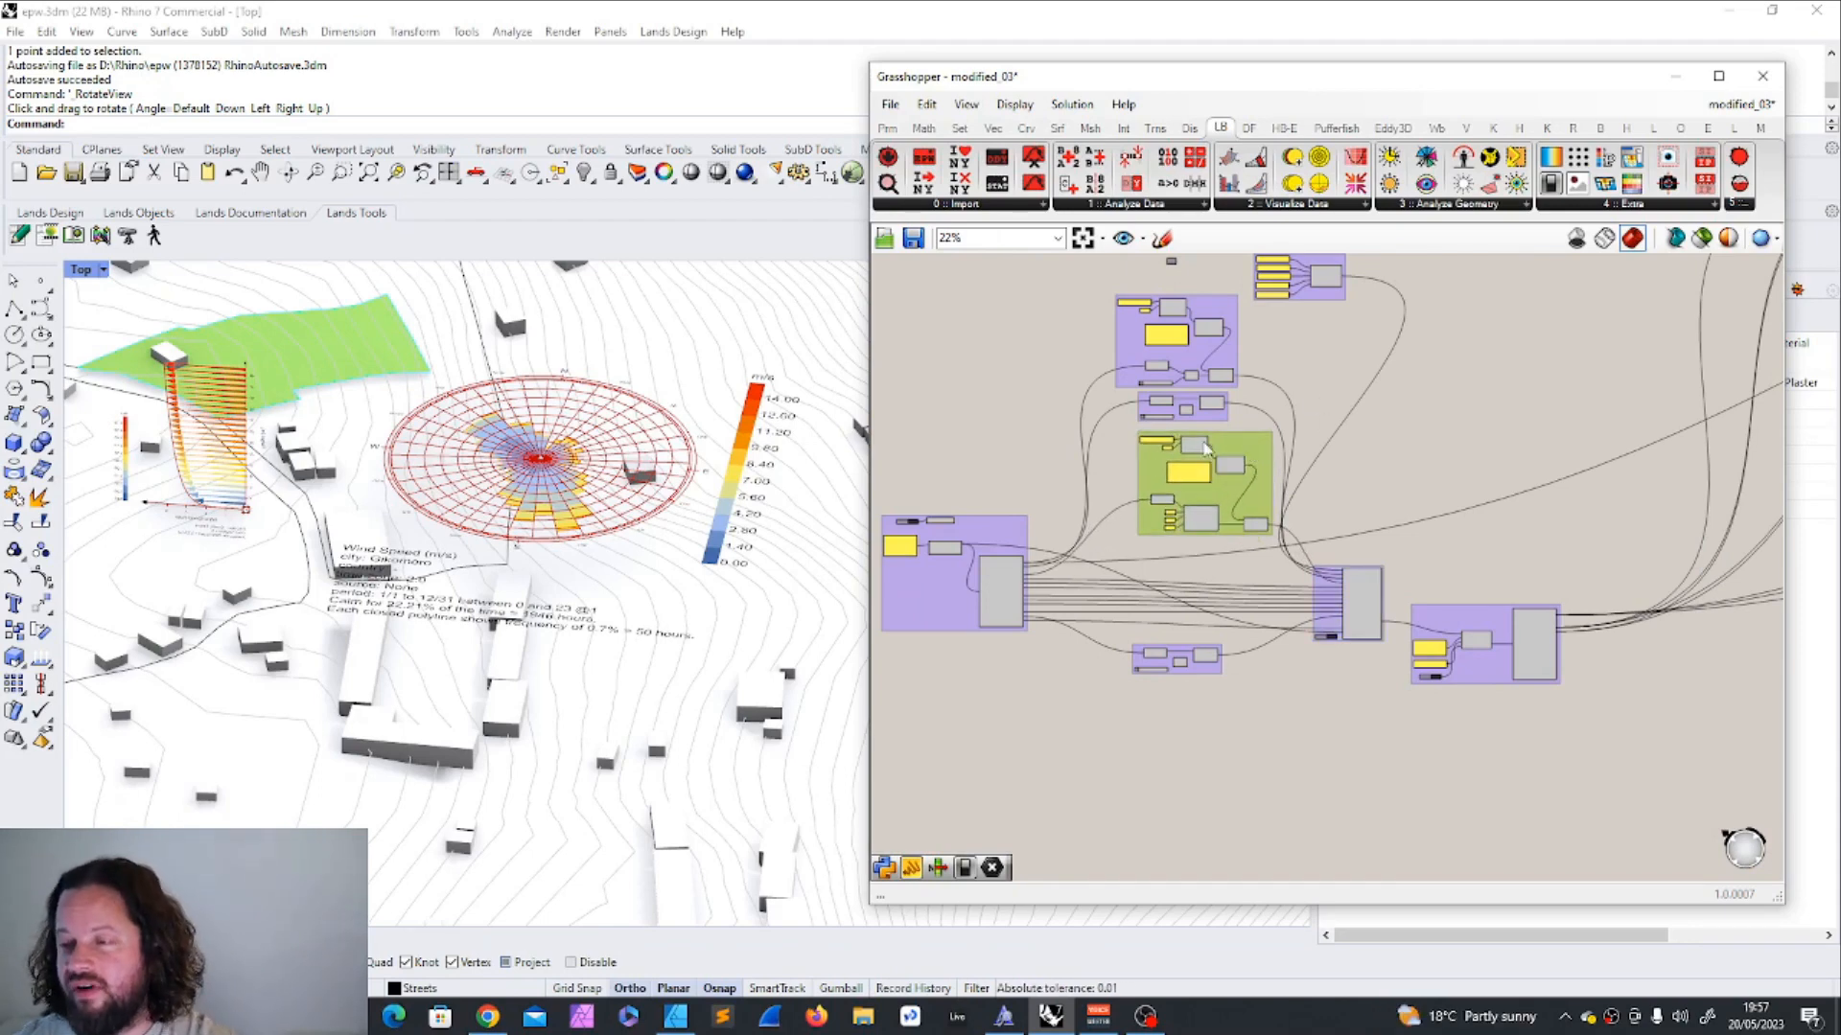
scroll(953, 619, up, 4)
scroll(1112, 492, down, 4)
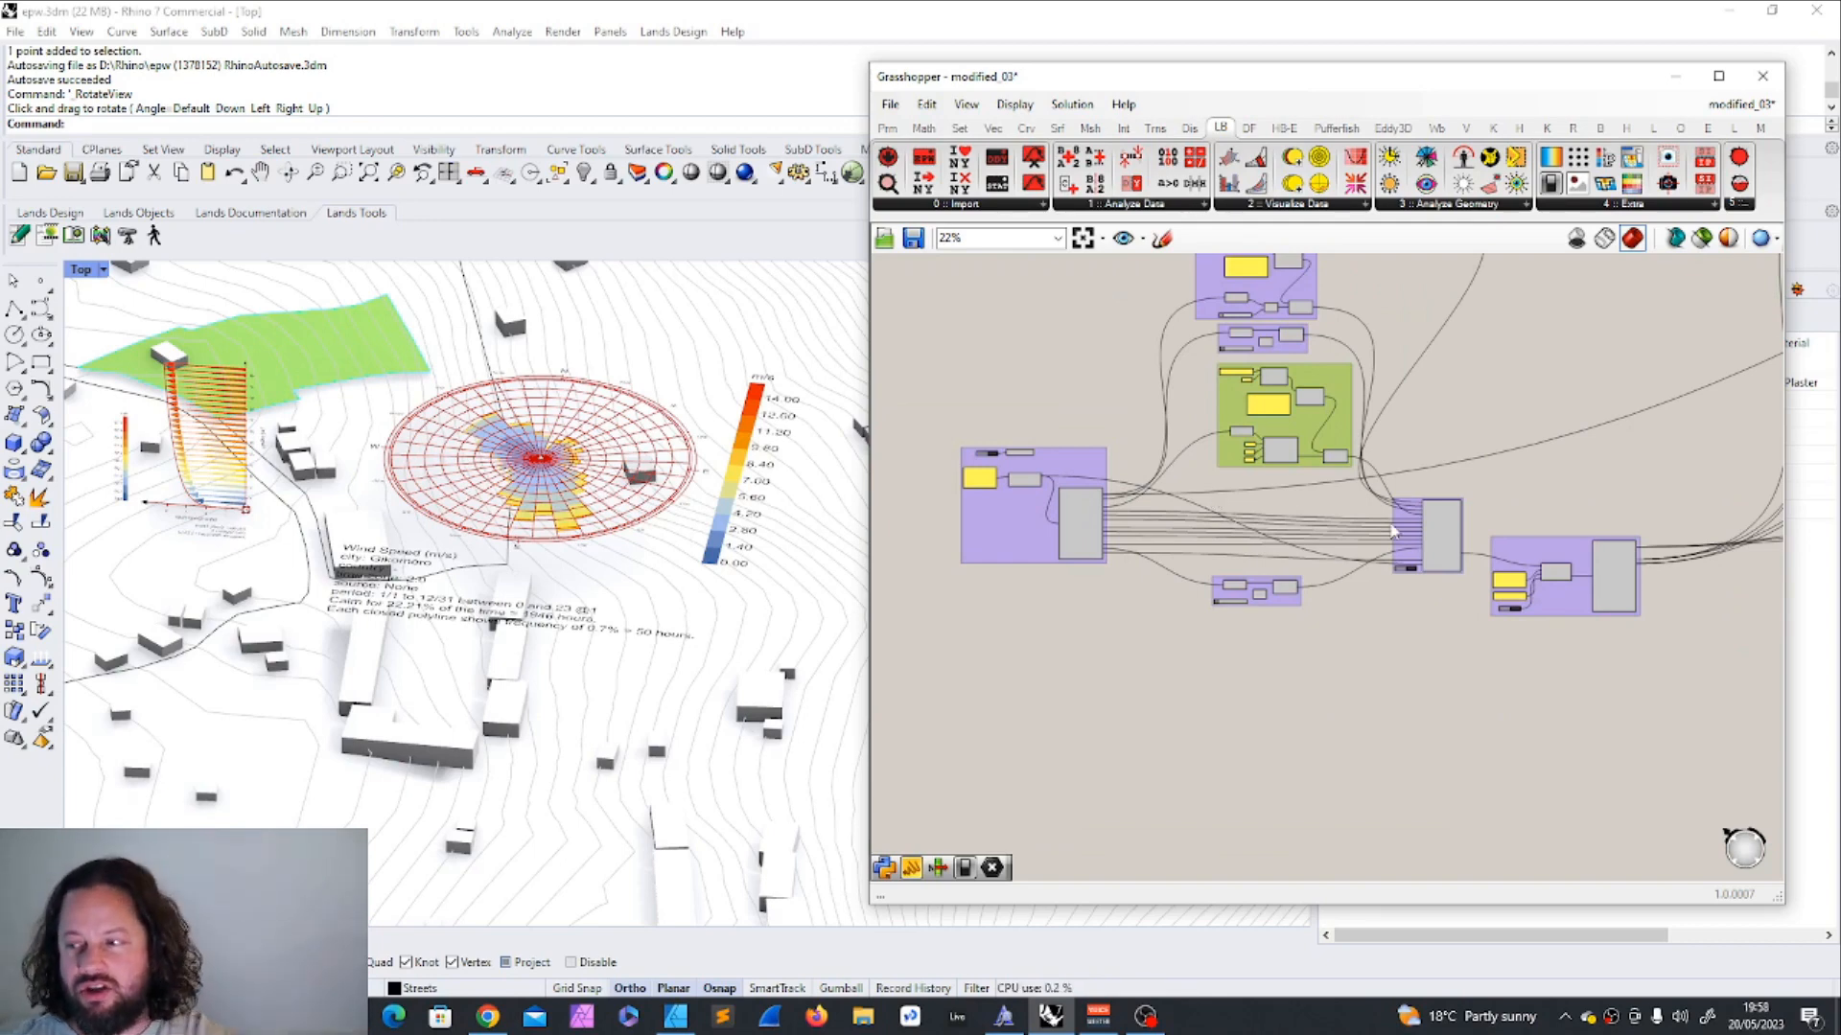
scroll(1438, 522, up, 2)
scroll(1436, 522, up, 3)
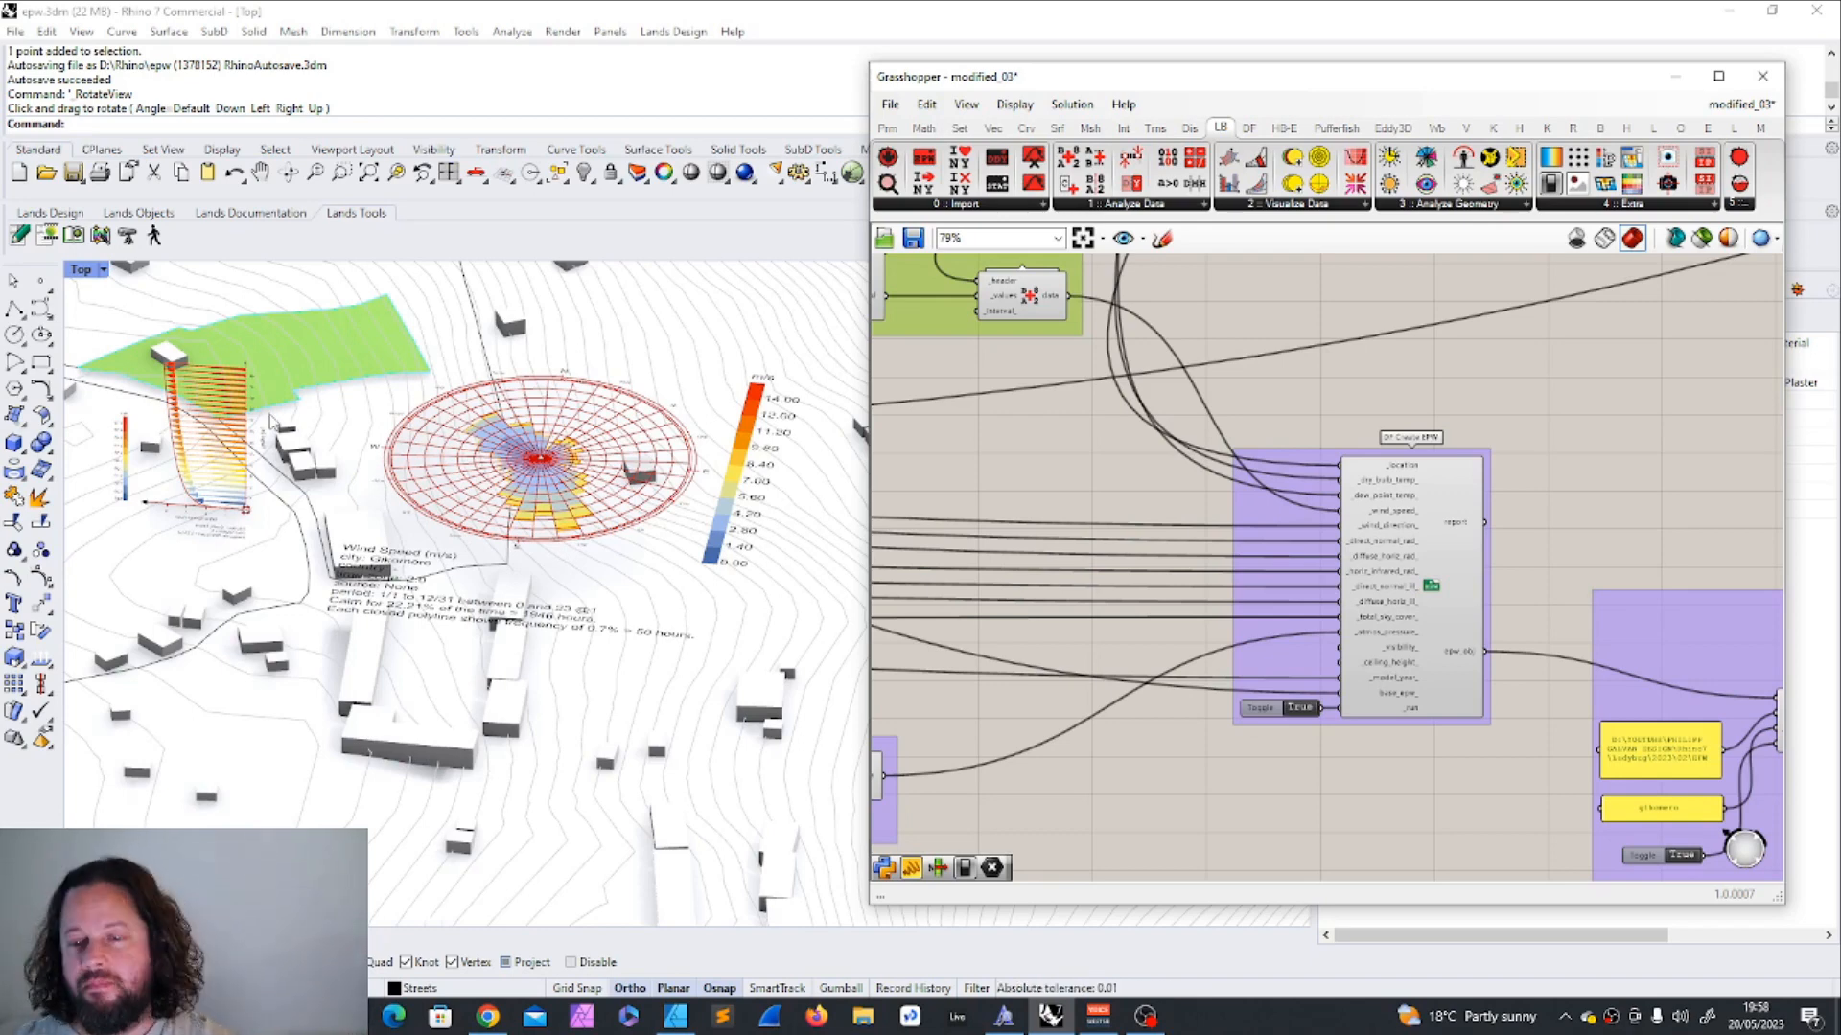
View the whole terrain model with its buildings, roads and wind diagrams.
scroll(443, 510, down, 10)
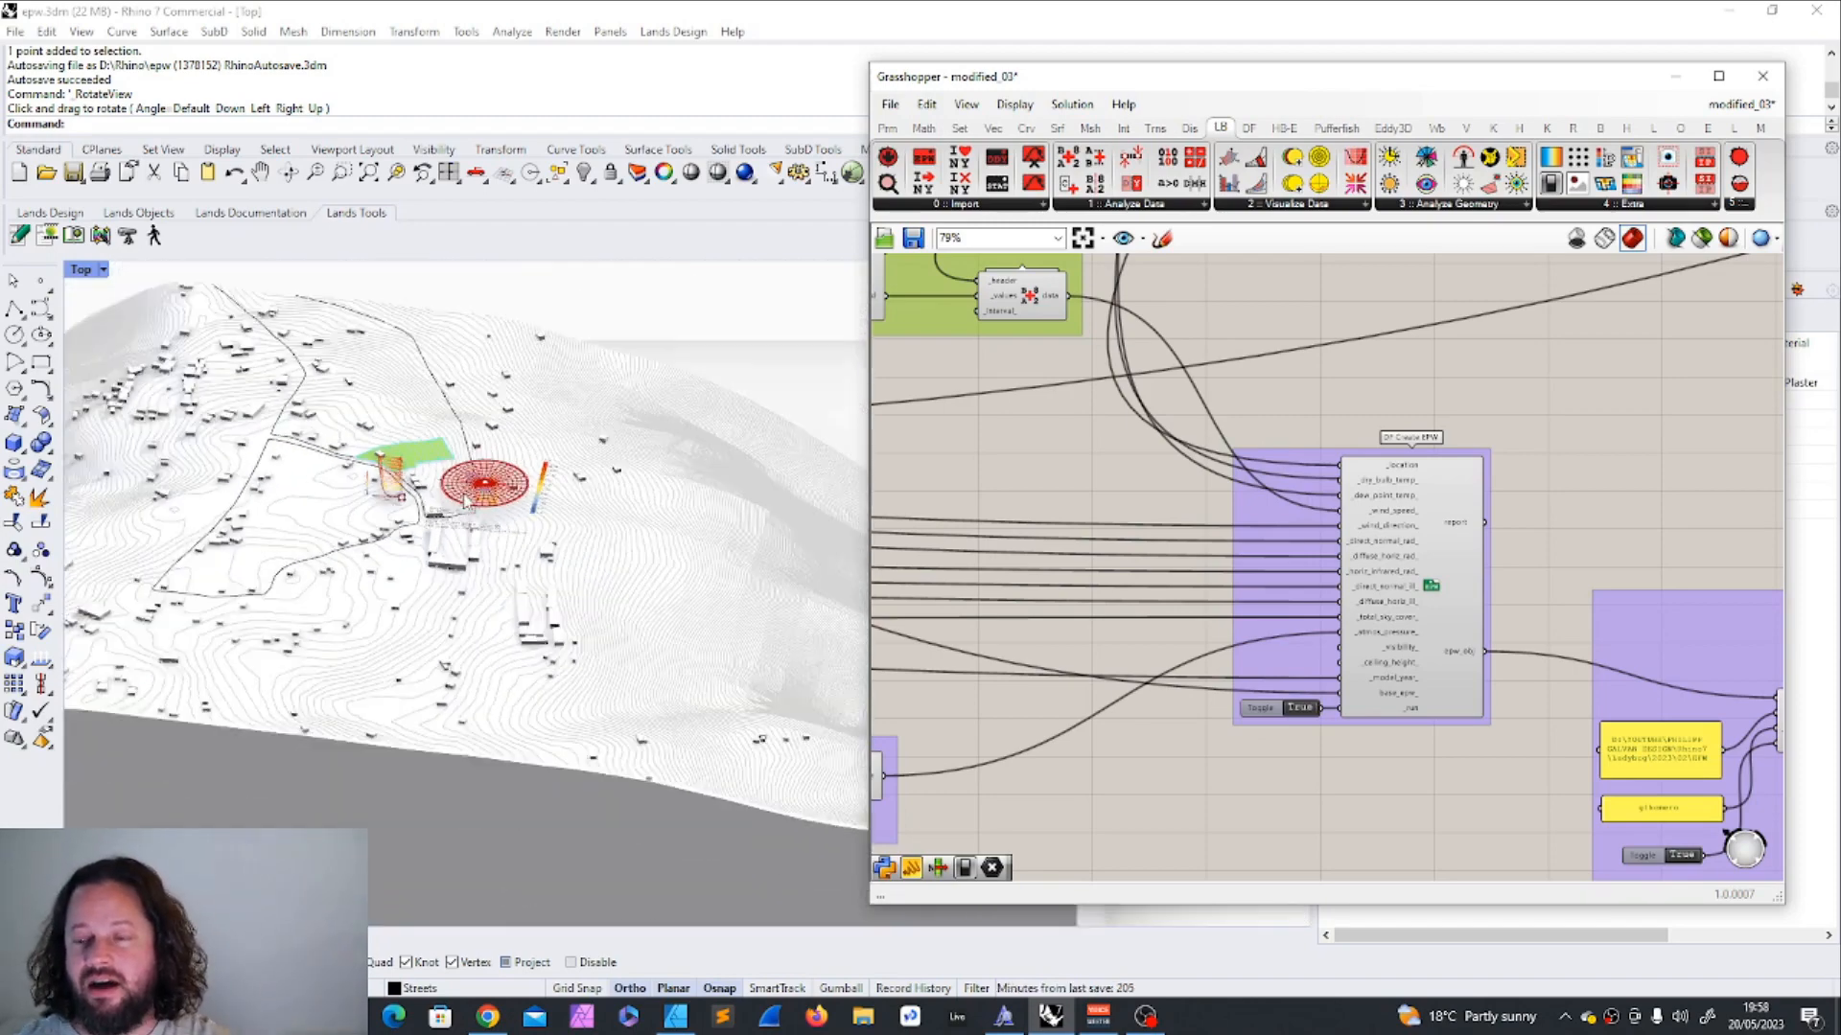
scroll(444, 510, up, 8)
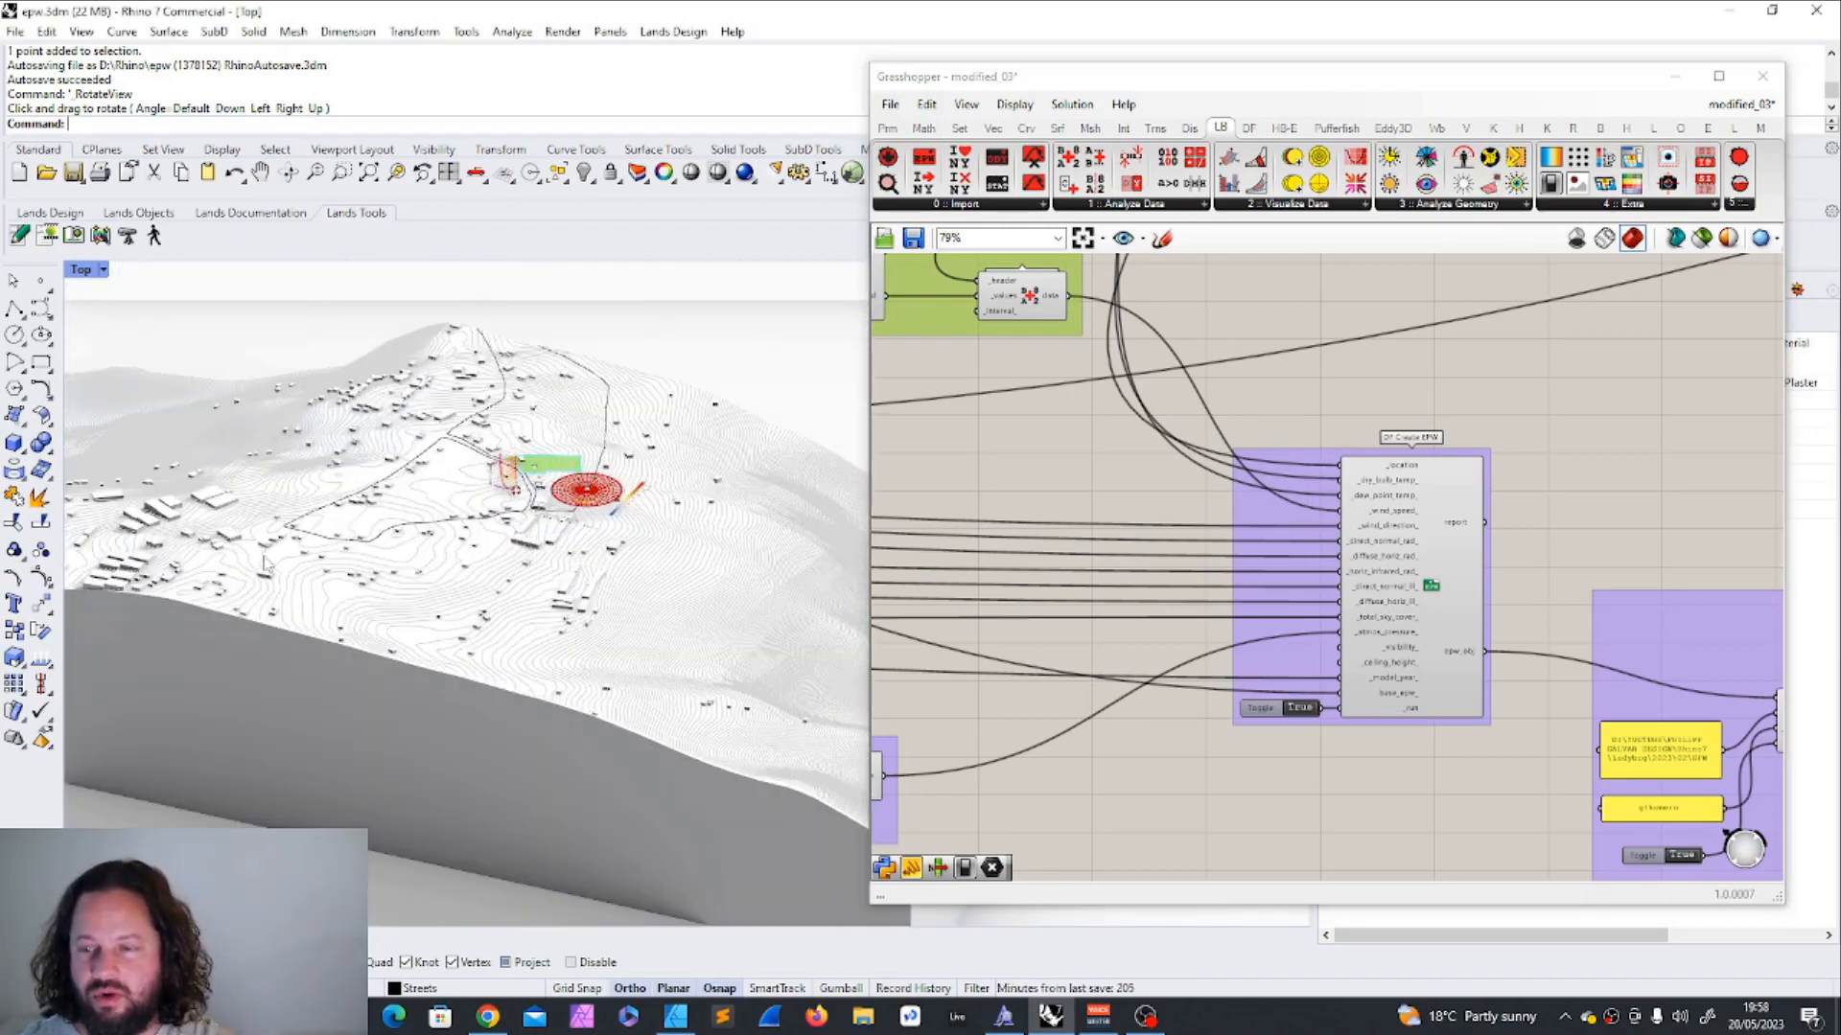
scroll(503, 500, up, 4)
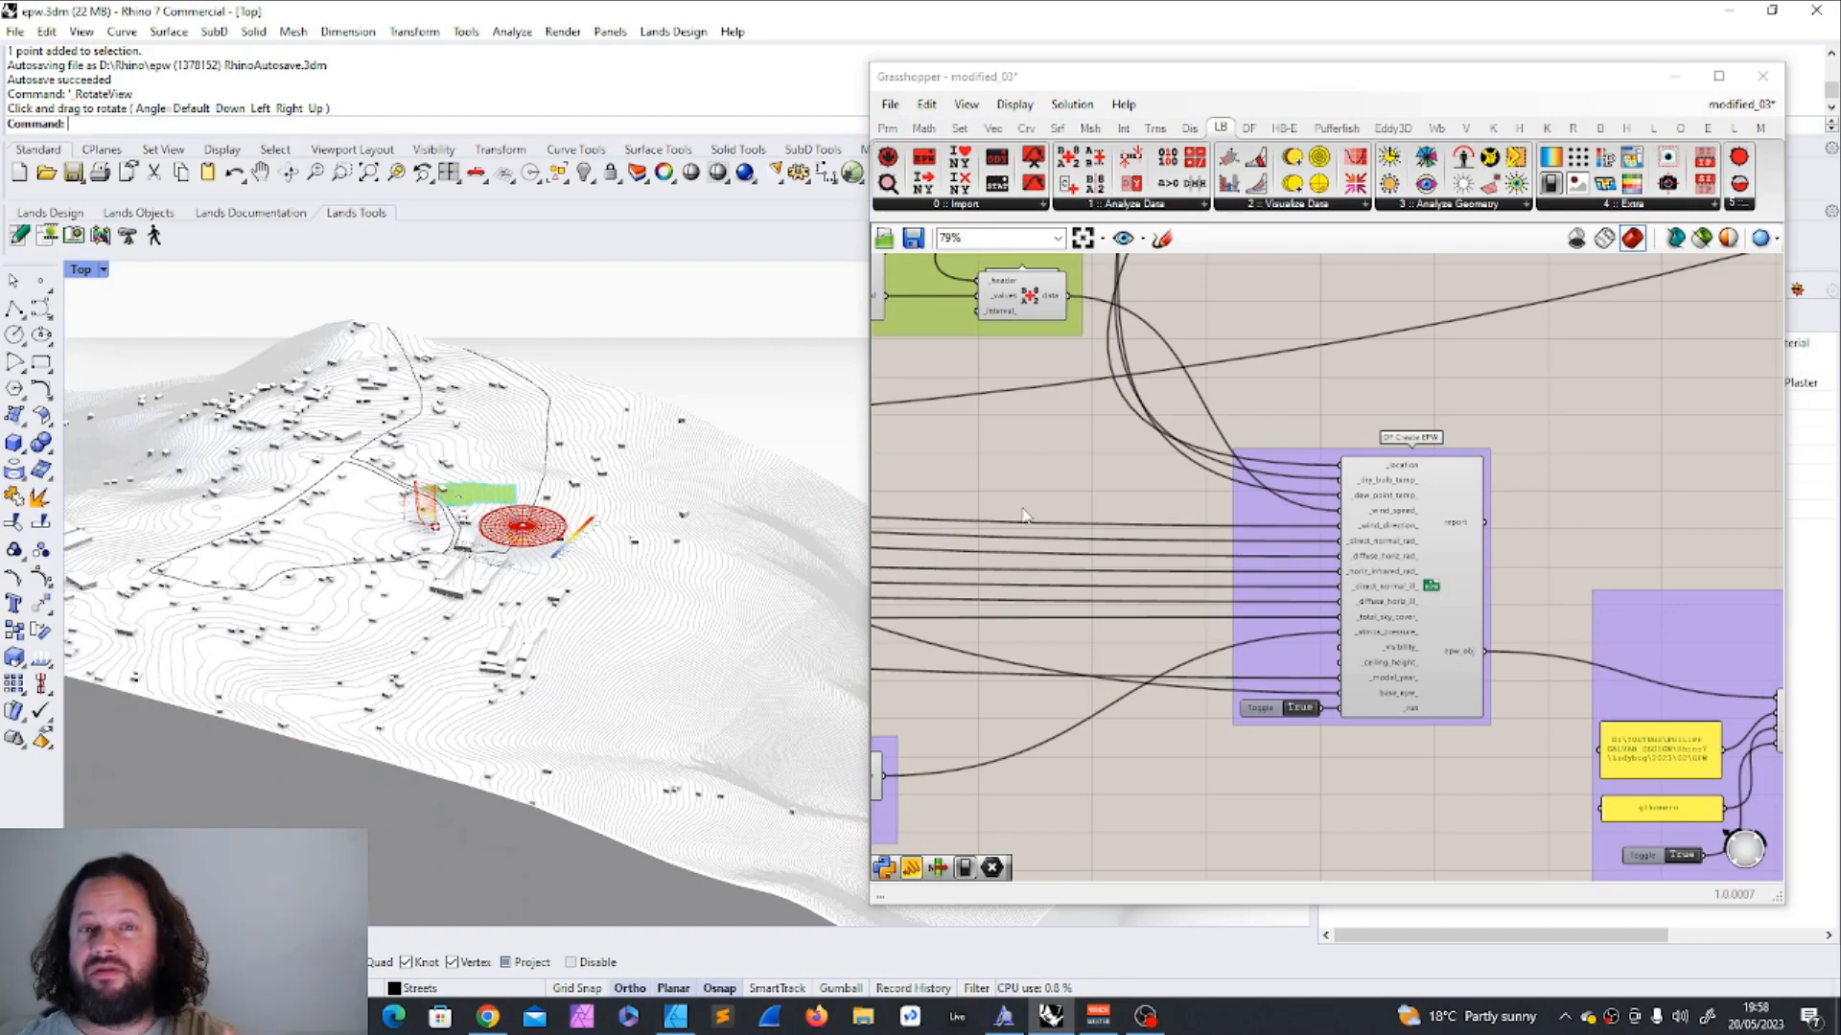
Inspect the weather file import group and the small data group below the wires leading to Create EPW.
scroll(1022, 518, down, 3)
scroll(1040, 541, down, 5)
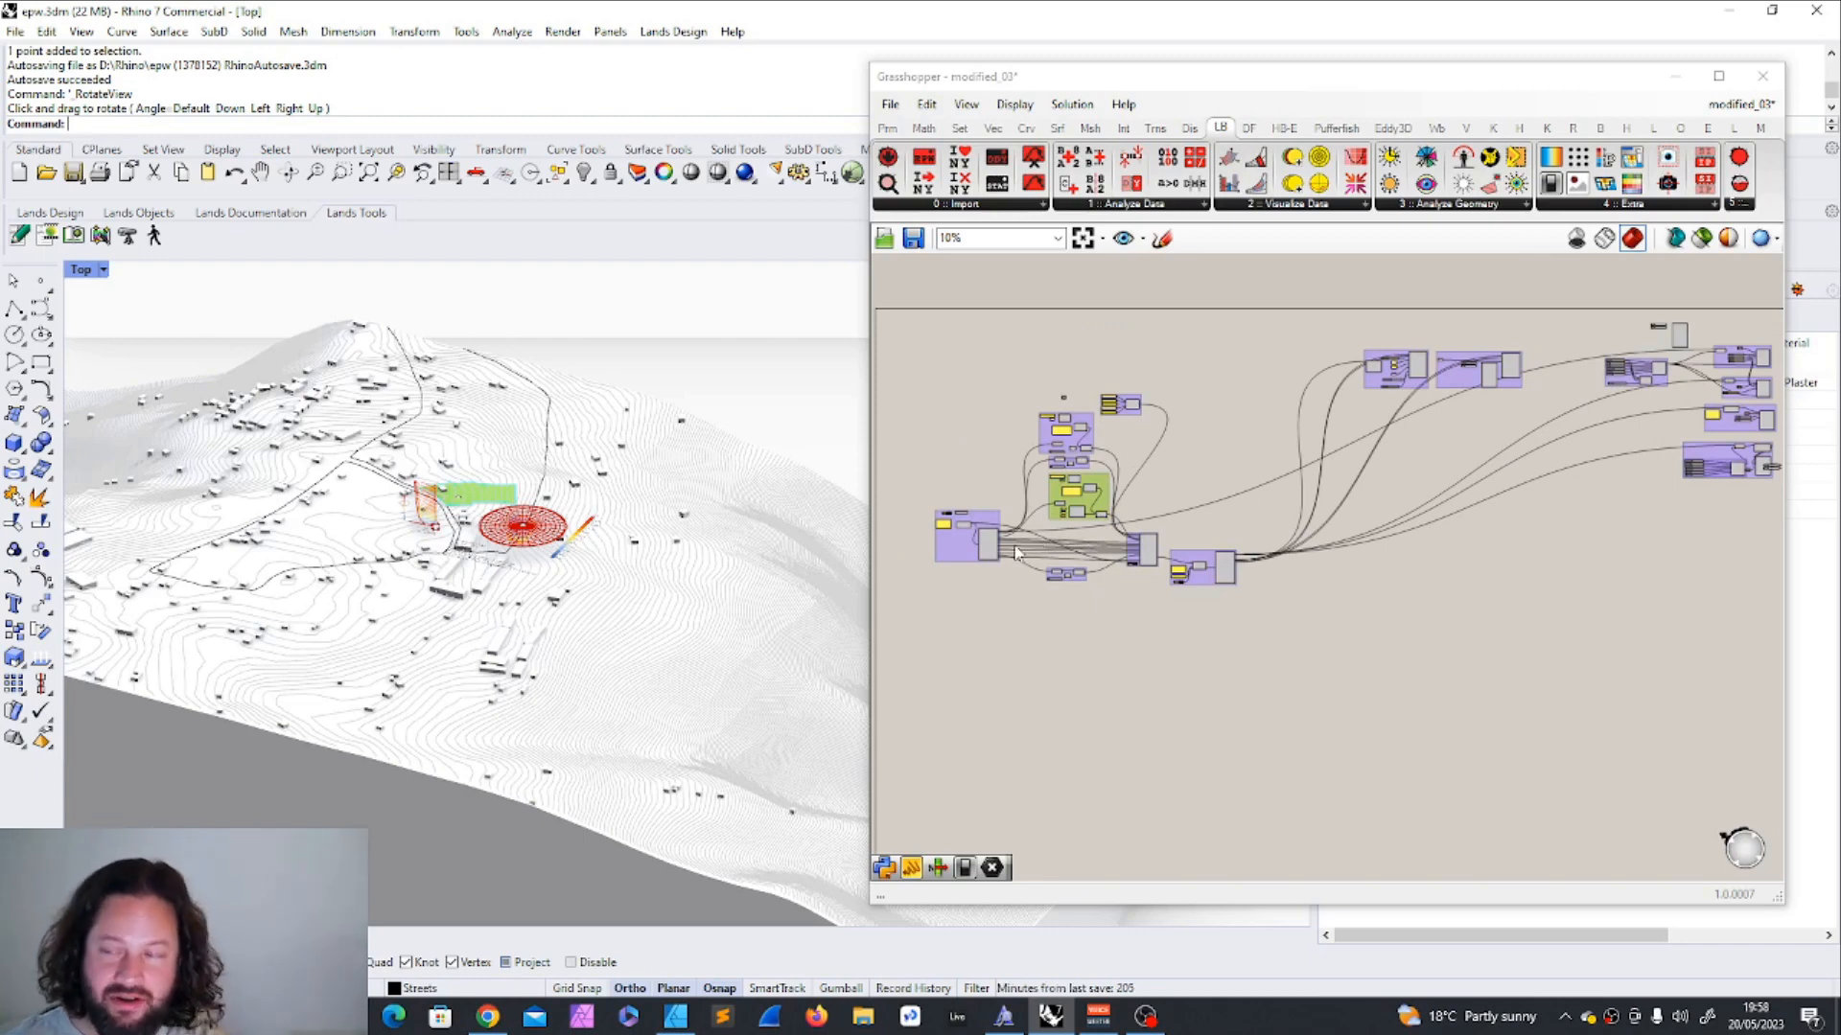
scroll(1051, 568, up, 5)
click(1051, 567)
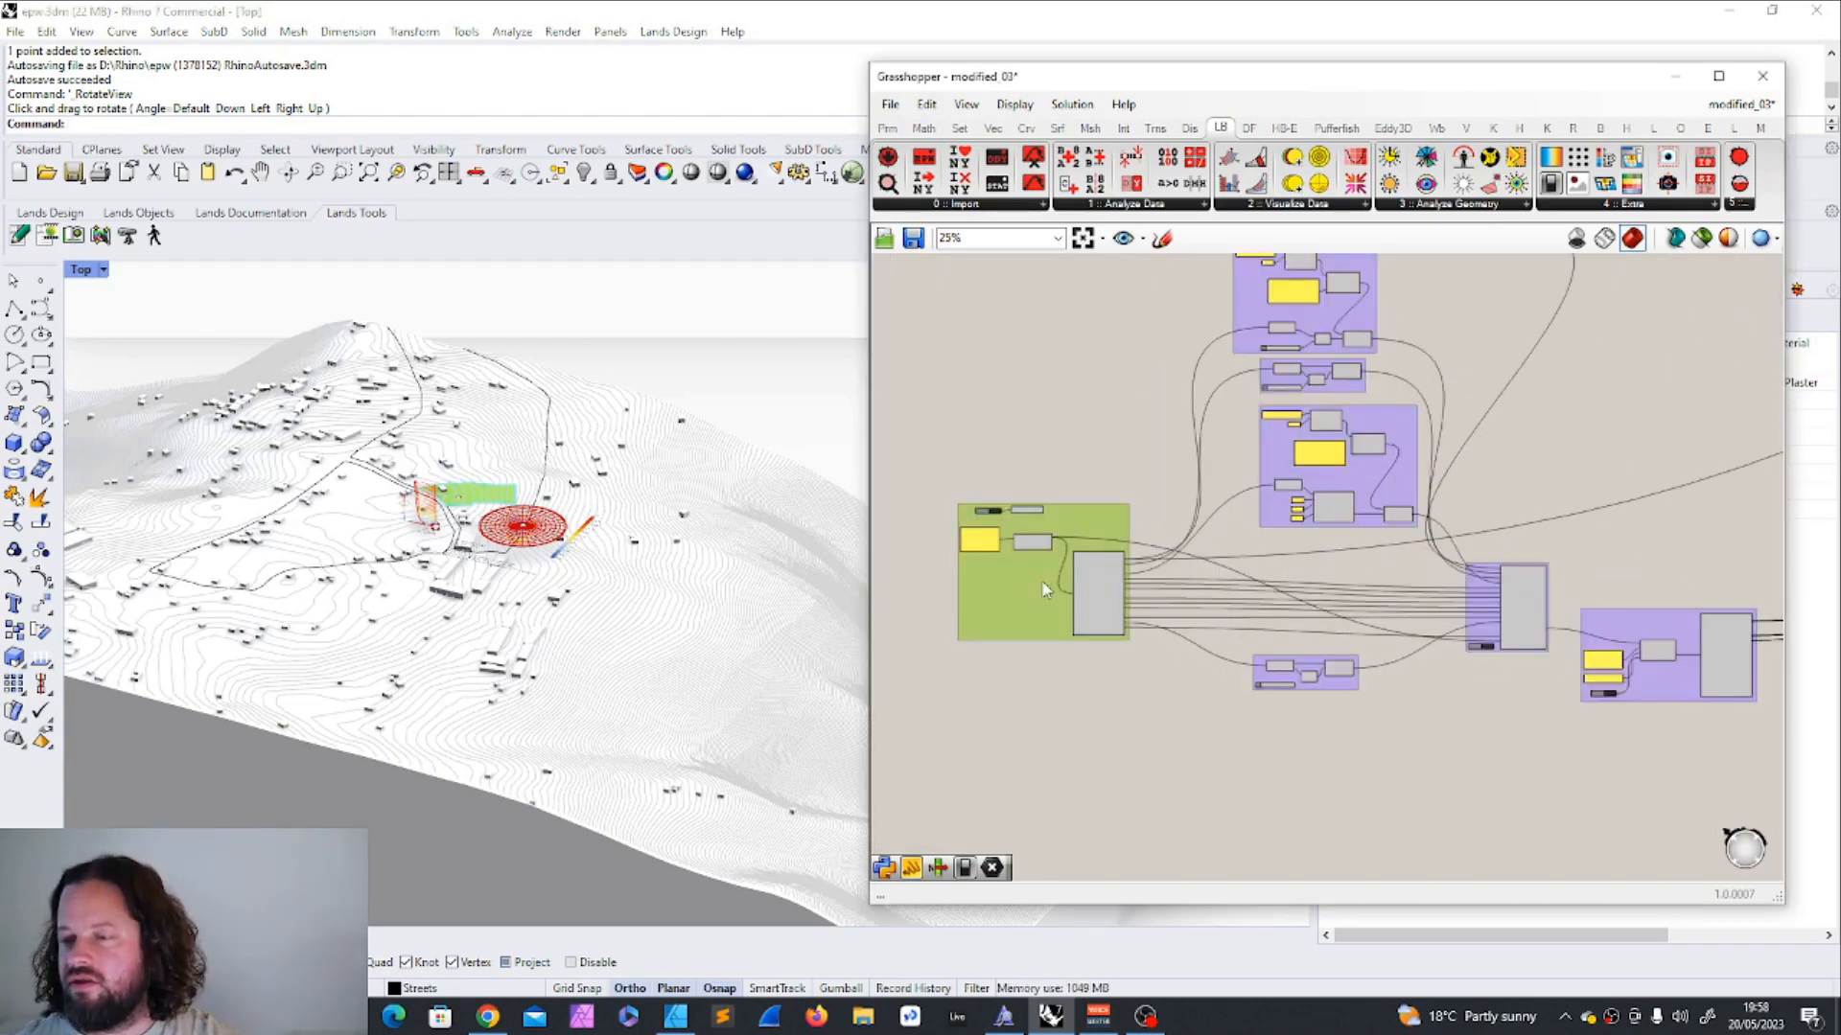
scroll(1074, 599, up, 2)
scroll(1001, 593, down, 4)
scroll(1252, 640, up, 5)
click(1256, 701)
drag(1258, 707, 1304, 724)
scroll(1312, 703, down, 3)
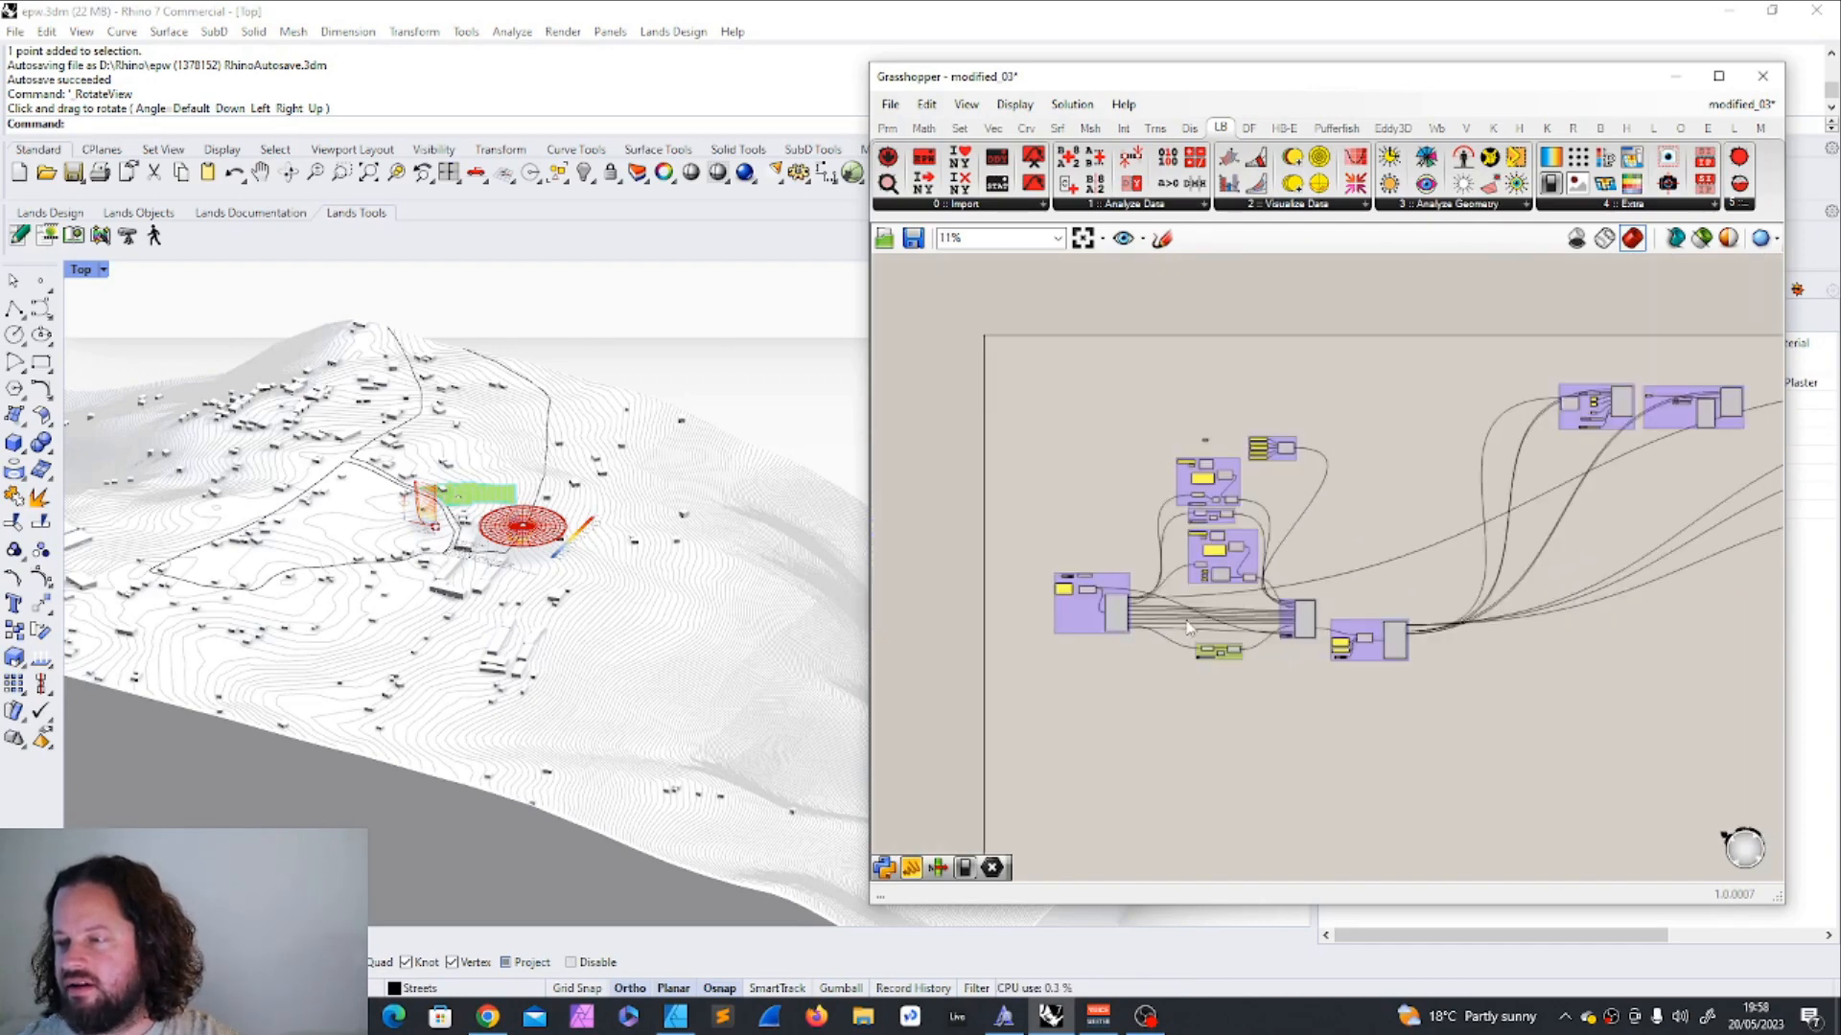
Select the LB Wind Profile and LB Wind Rose components to identify their diagrams in the model.
click(1371, 480)
scroll(1371, 480, up, 2)
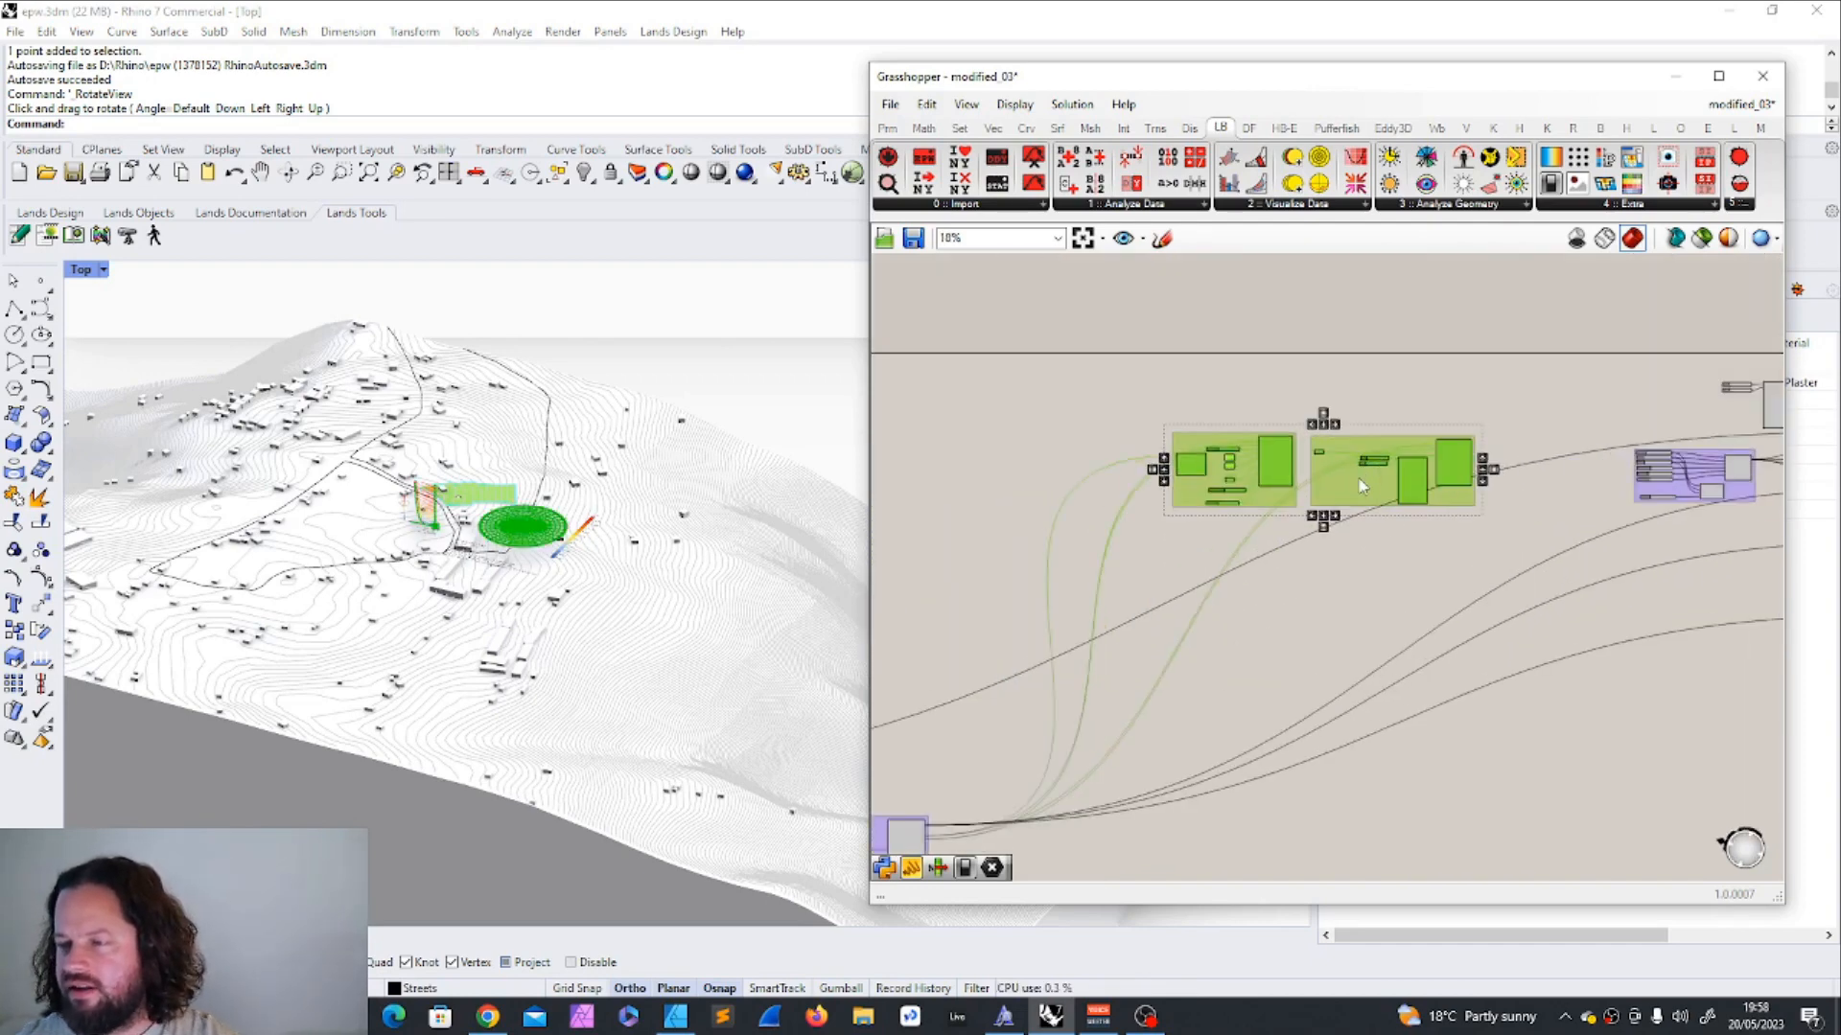
scroll(1112, 390, up, 6)
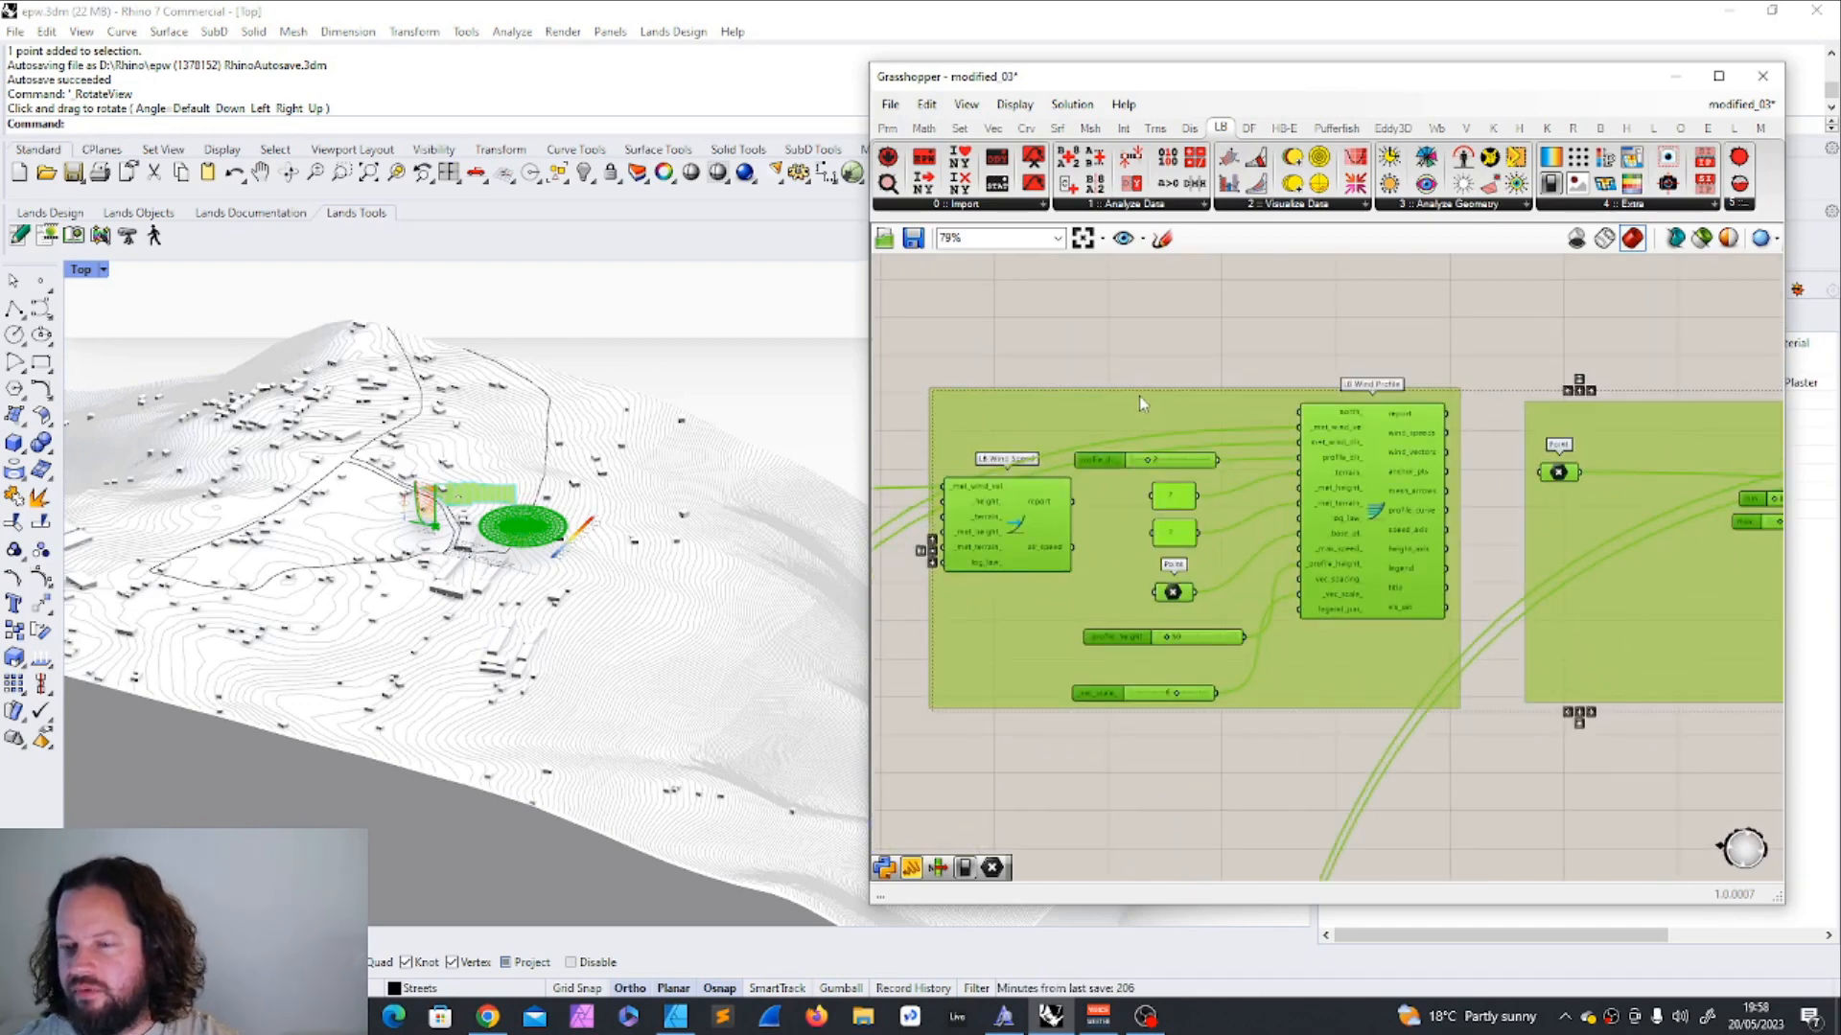
click(1366, 408)
scroll(1342, 431, down, 3)
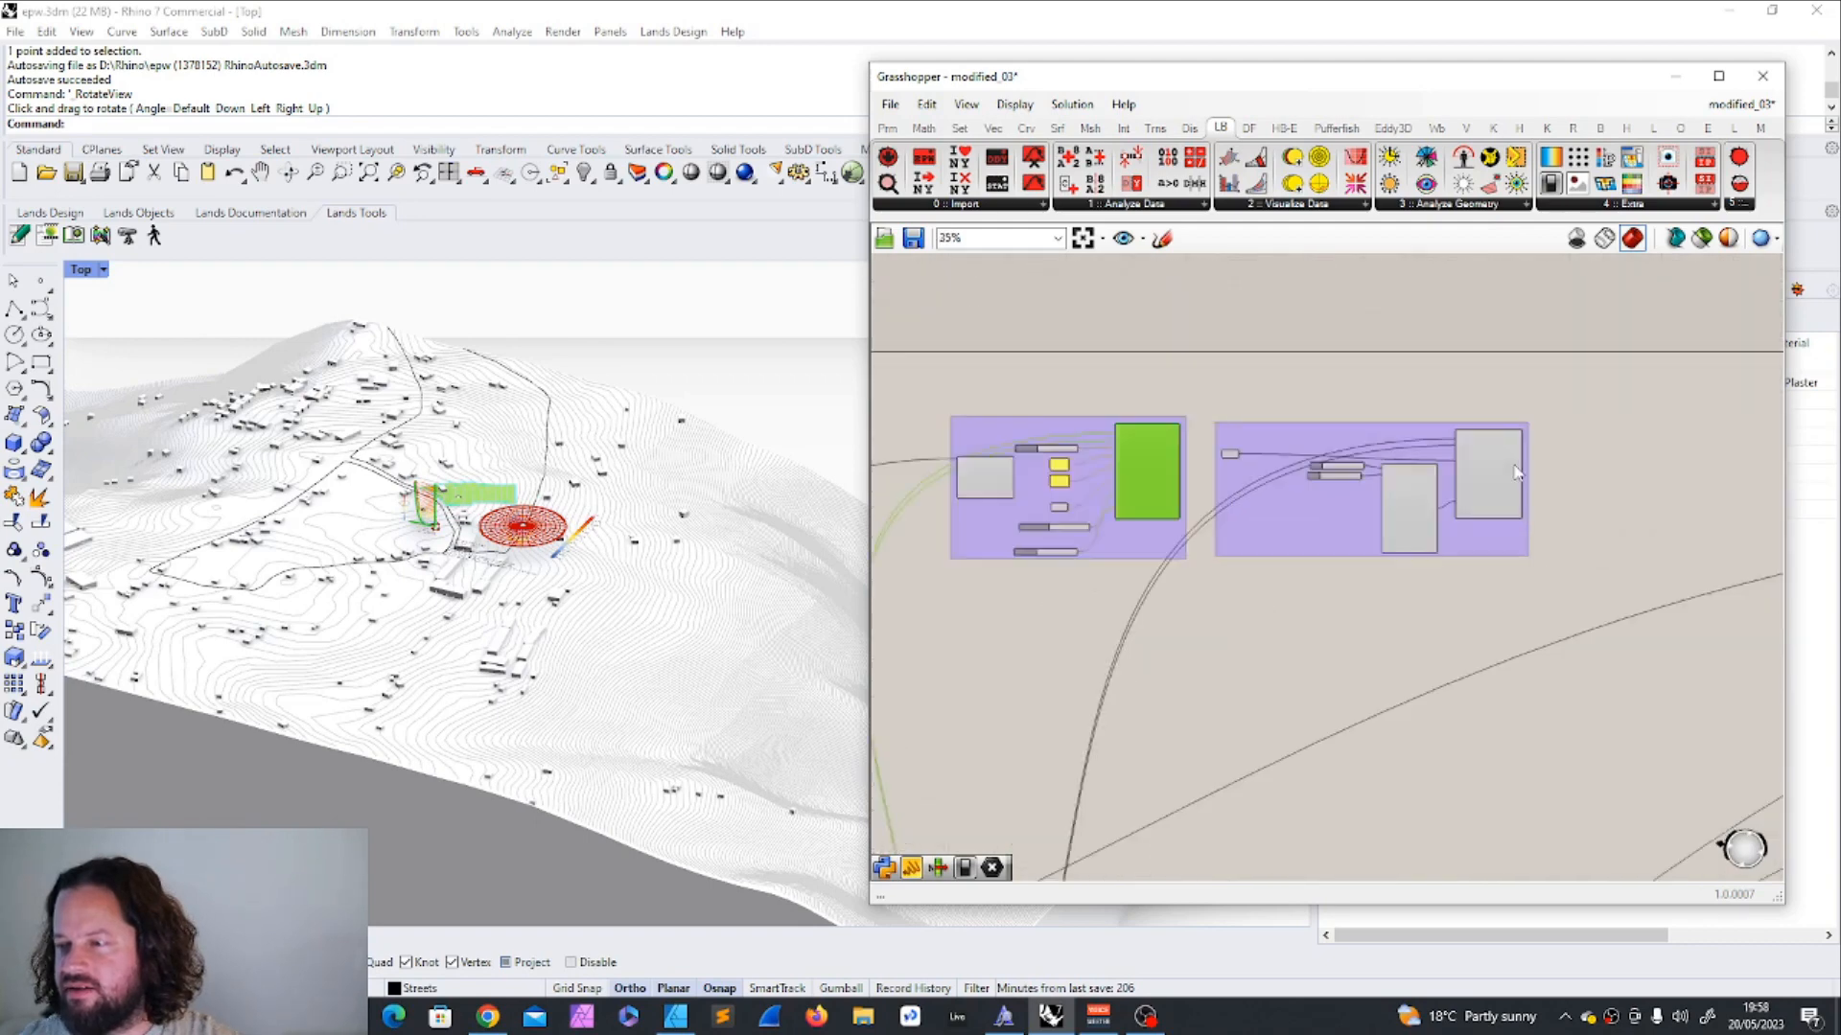
drag(1339, 436, 1326, 430)
scroll(1481, 458, up, 2)
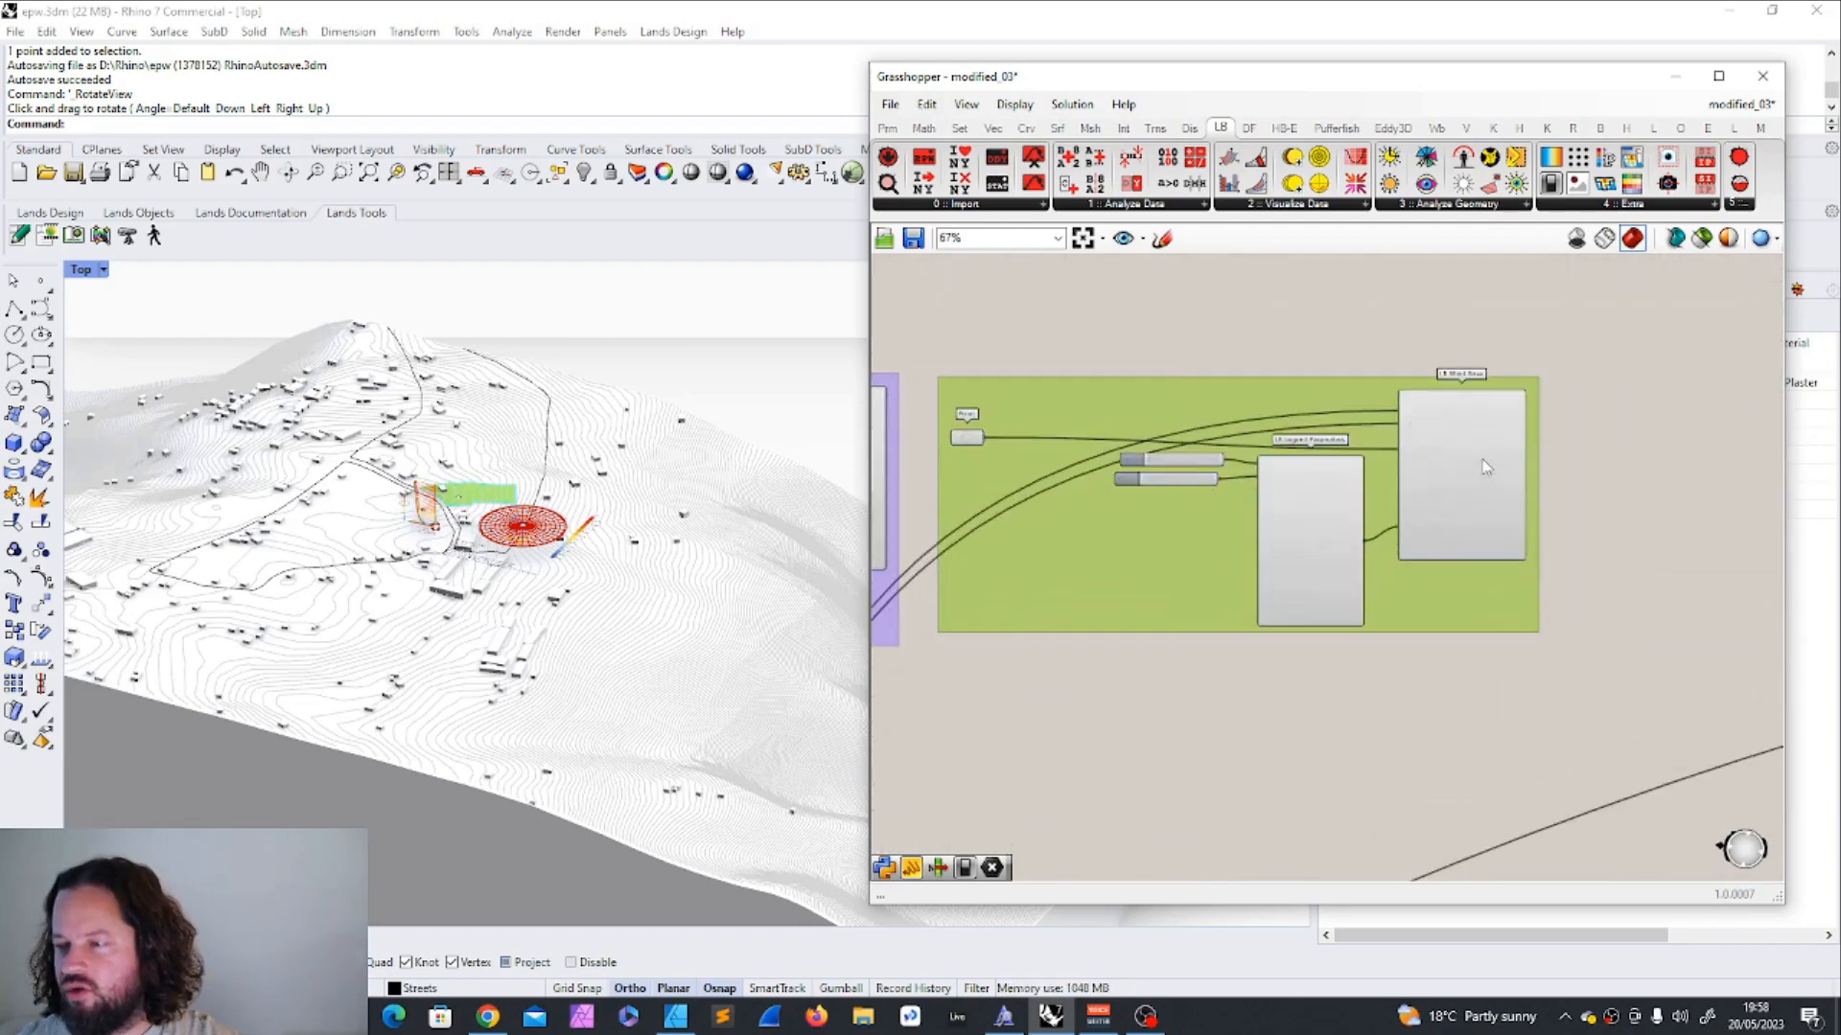
click(1455, 431)
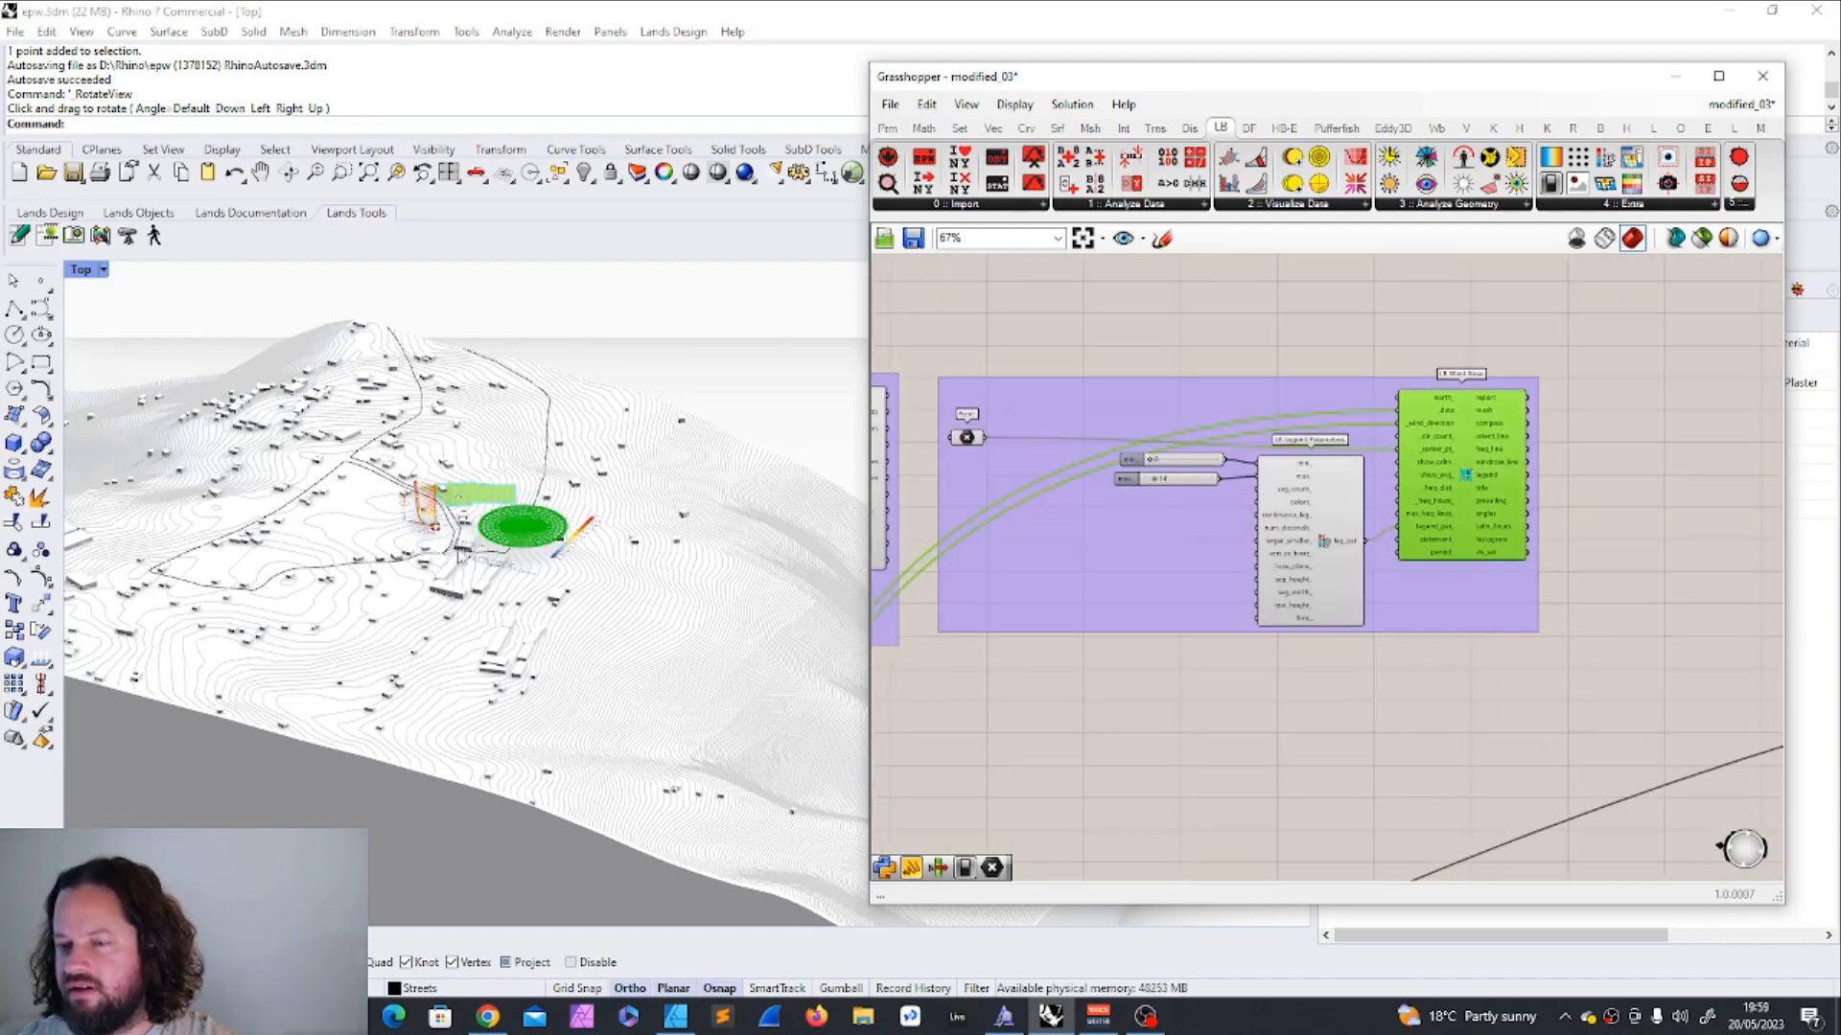
Examine the chart component groups and the hourly weather data charts they draw in the Rhino viewport.
scroll(1199, 481, down, 8)
scroll(1660, 500, up, 7)
right_drag(600, 510, 620, 534)
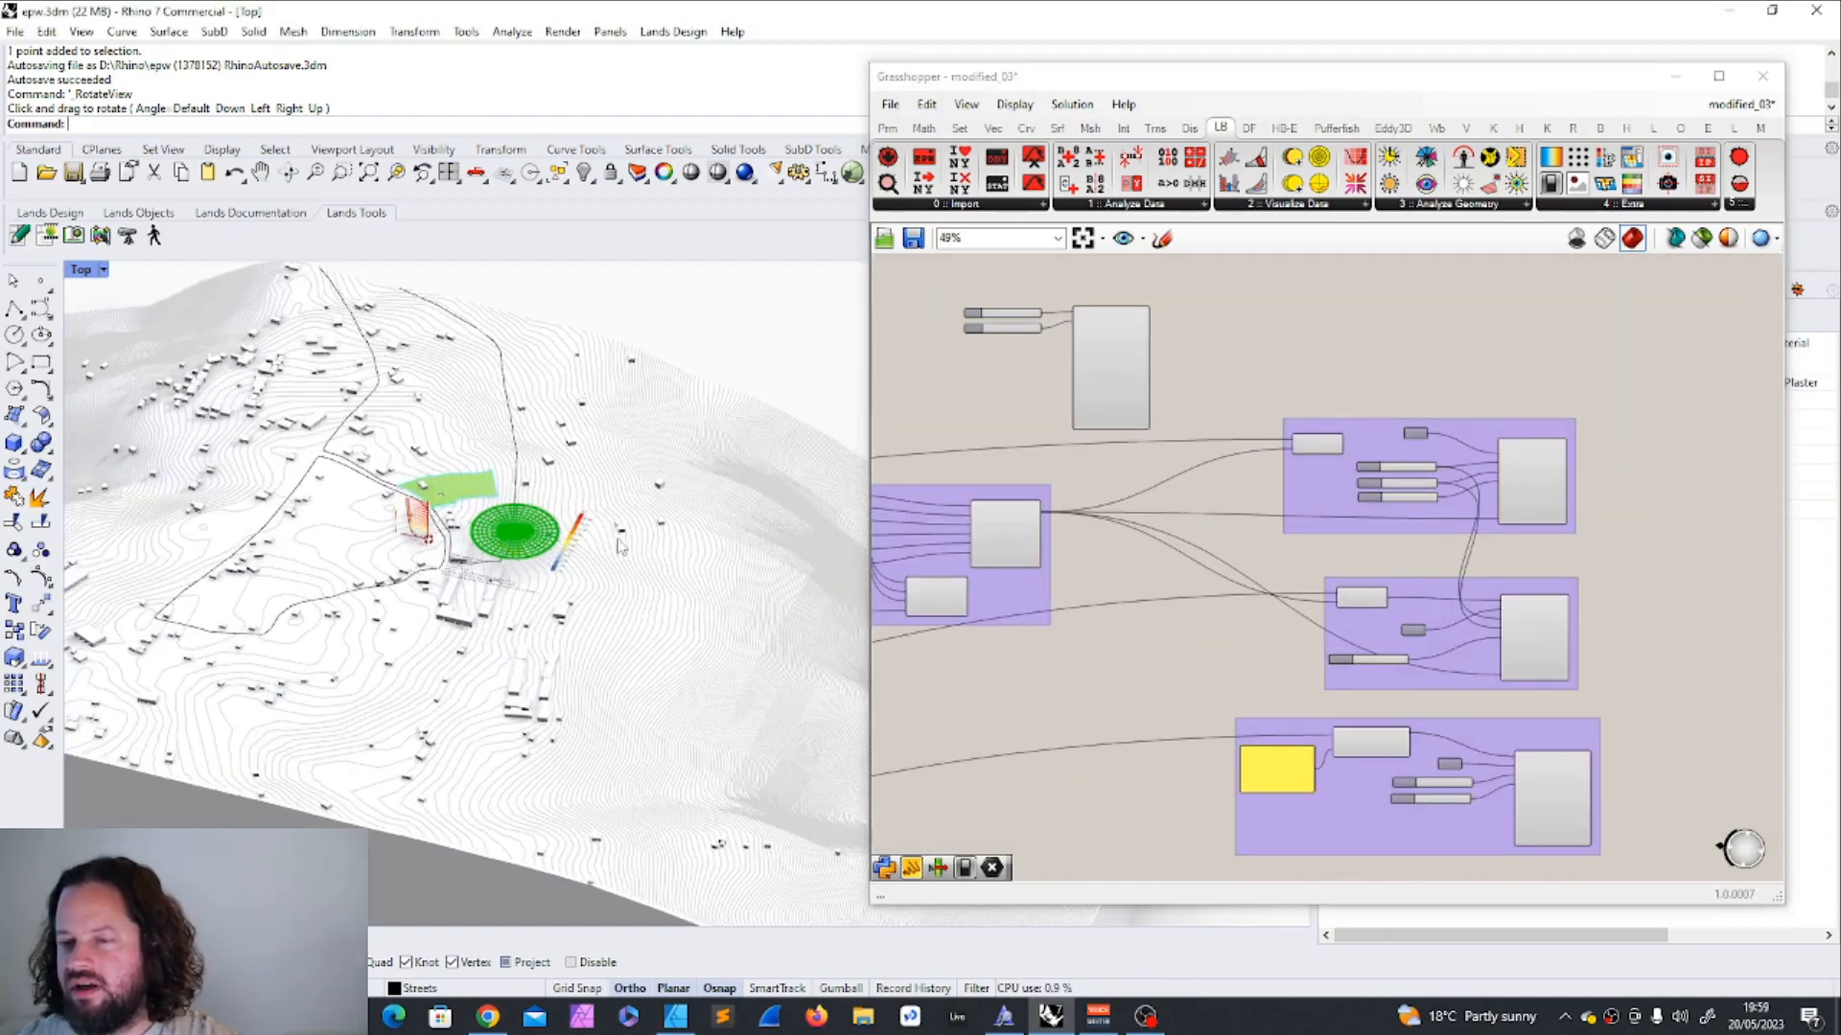
scroll(431, 556, down, 10)
right_drag(427, 569, 441, 607)
scroll(681, 635, up, 7)
scroll(764, 607, up, 7)
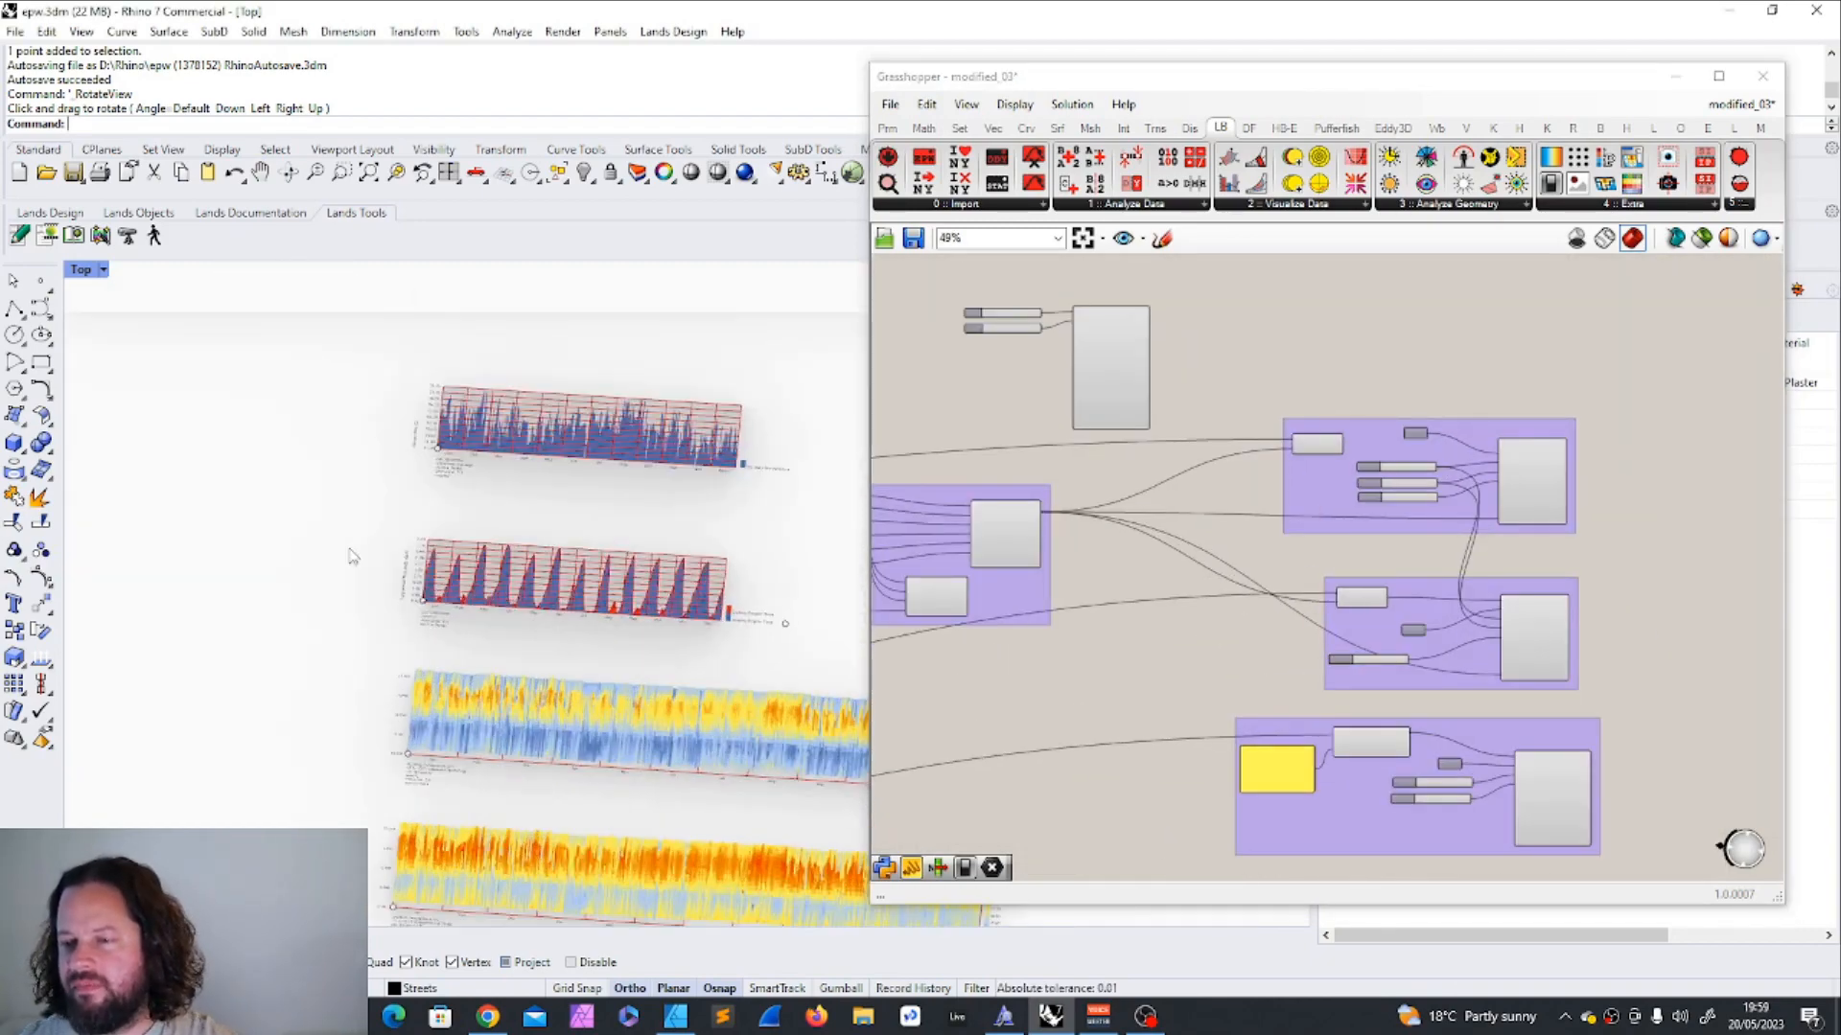
Inspect the LB Analysis Period component and select all the wind and chart visualisation groups.
scroll(412, 569, down, 4)
scroll(610, 607, up, 4)
scroll(968, 548, up, 5)
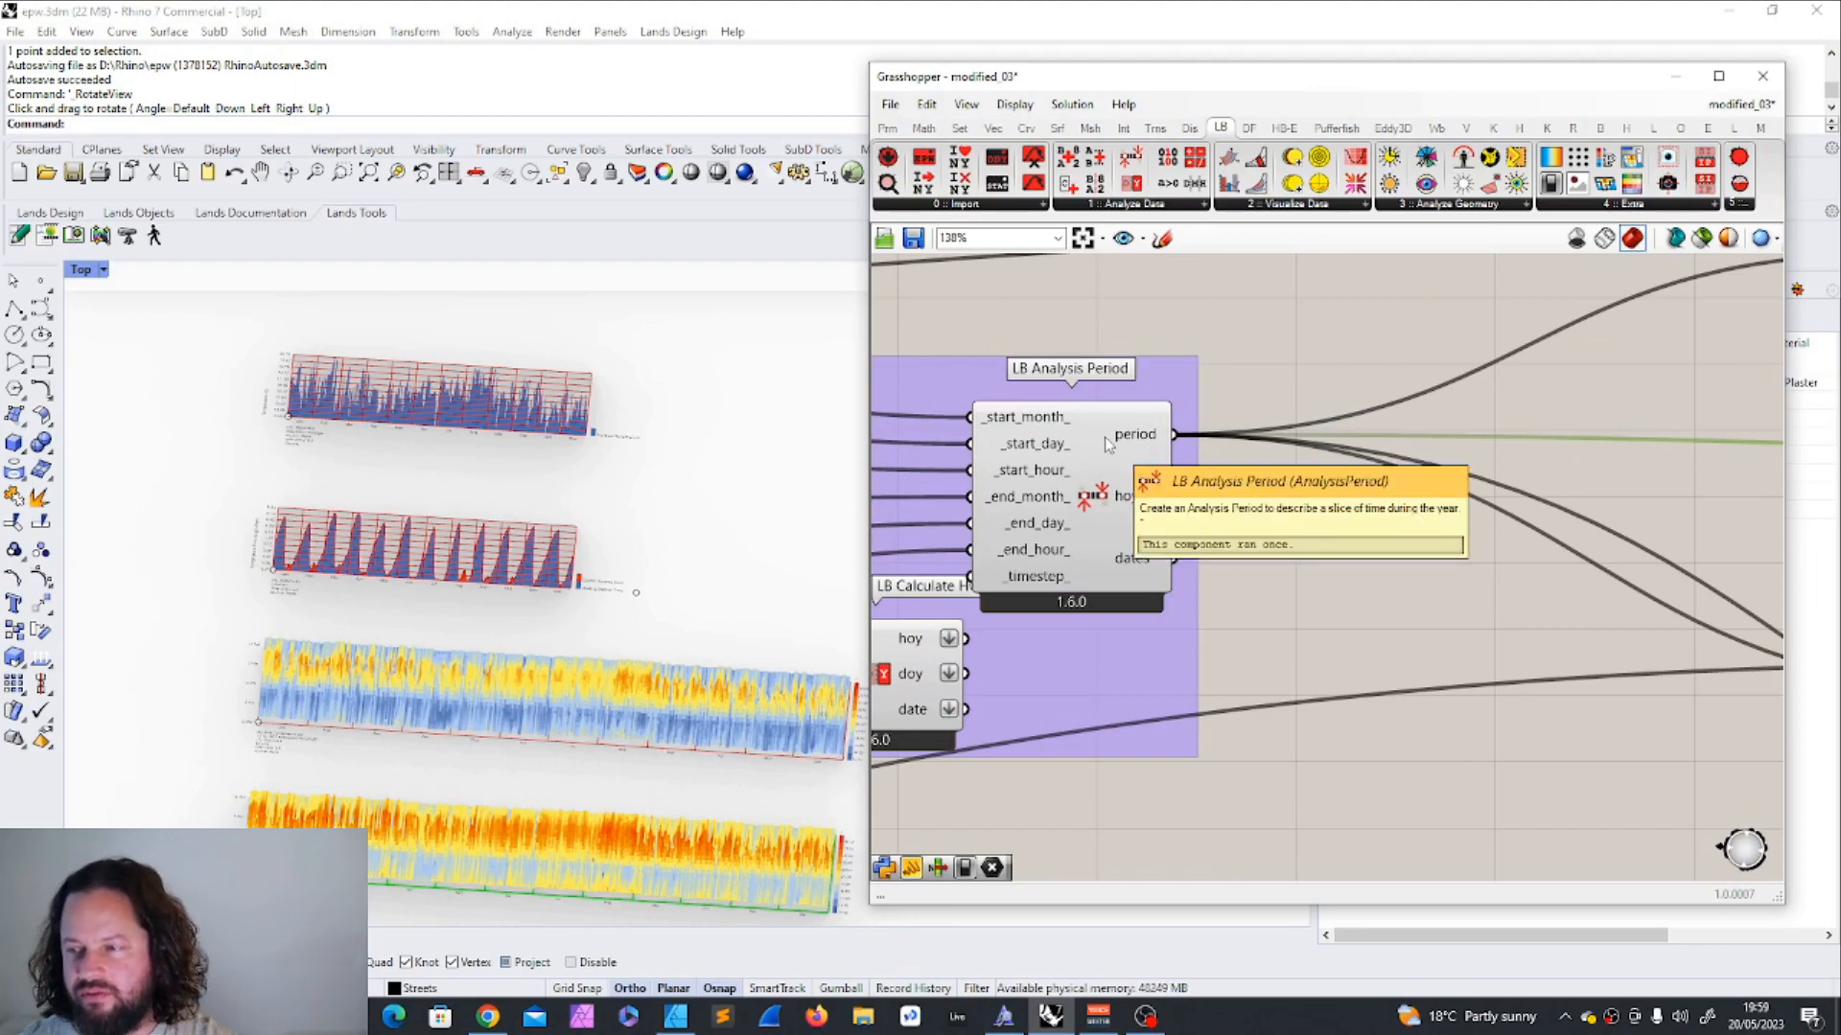
scroll(1107, 443, down, 5)
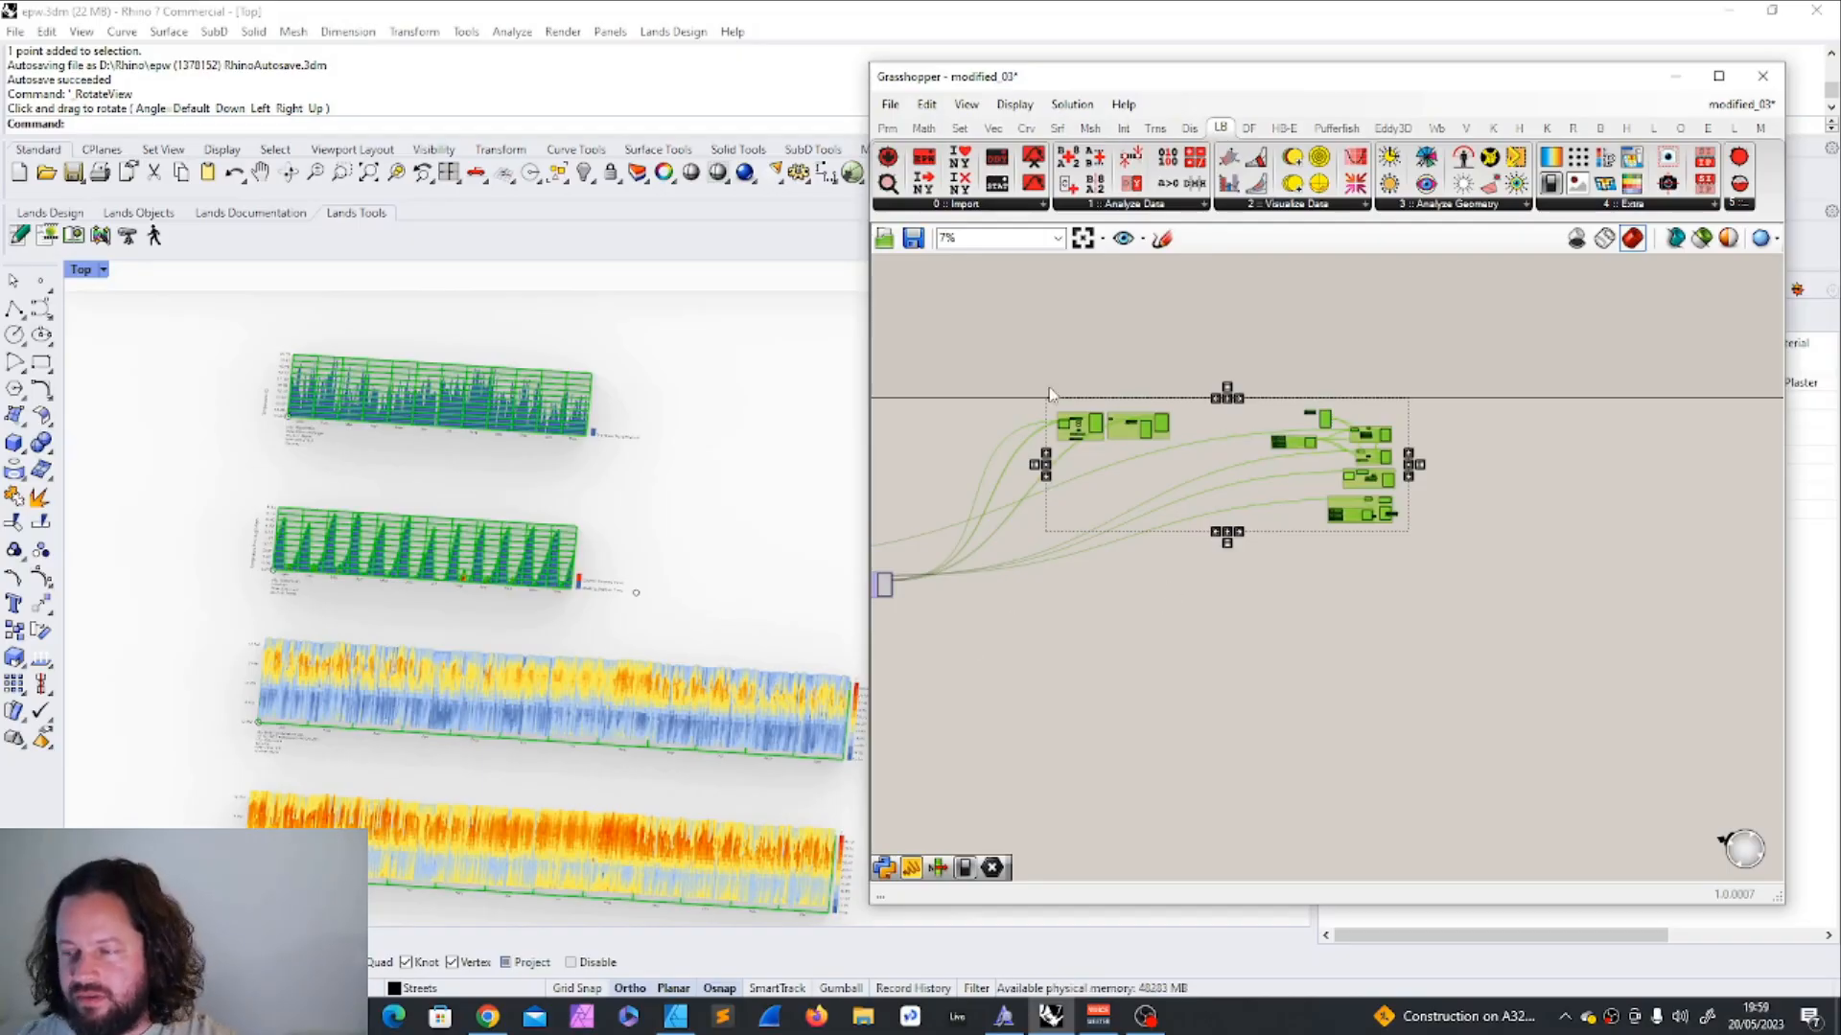
drag(1051, 395, 1491, 615)
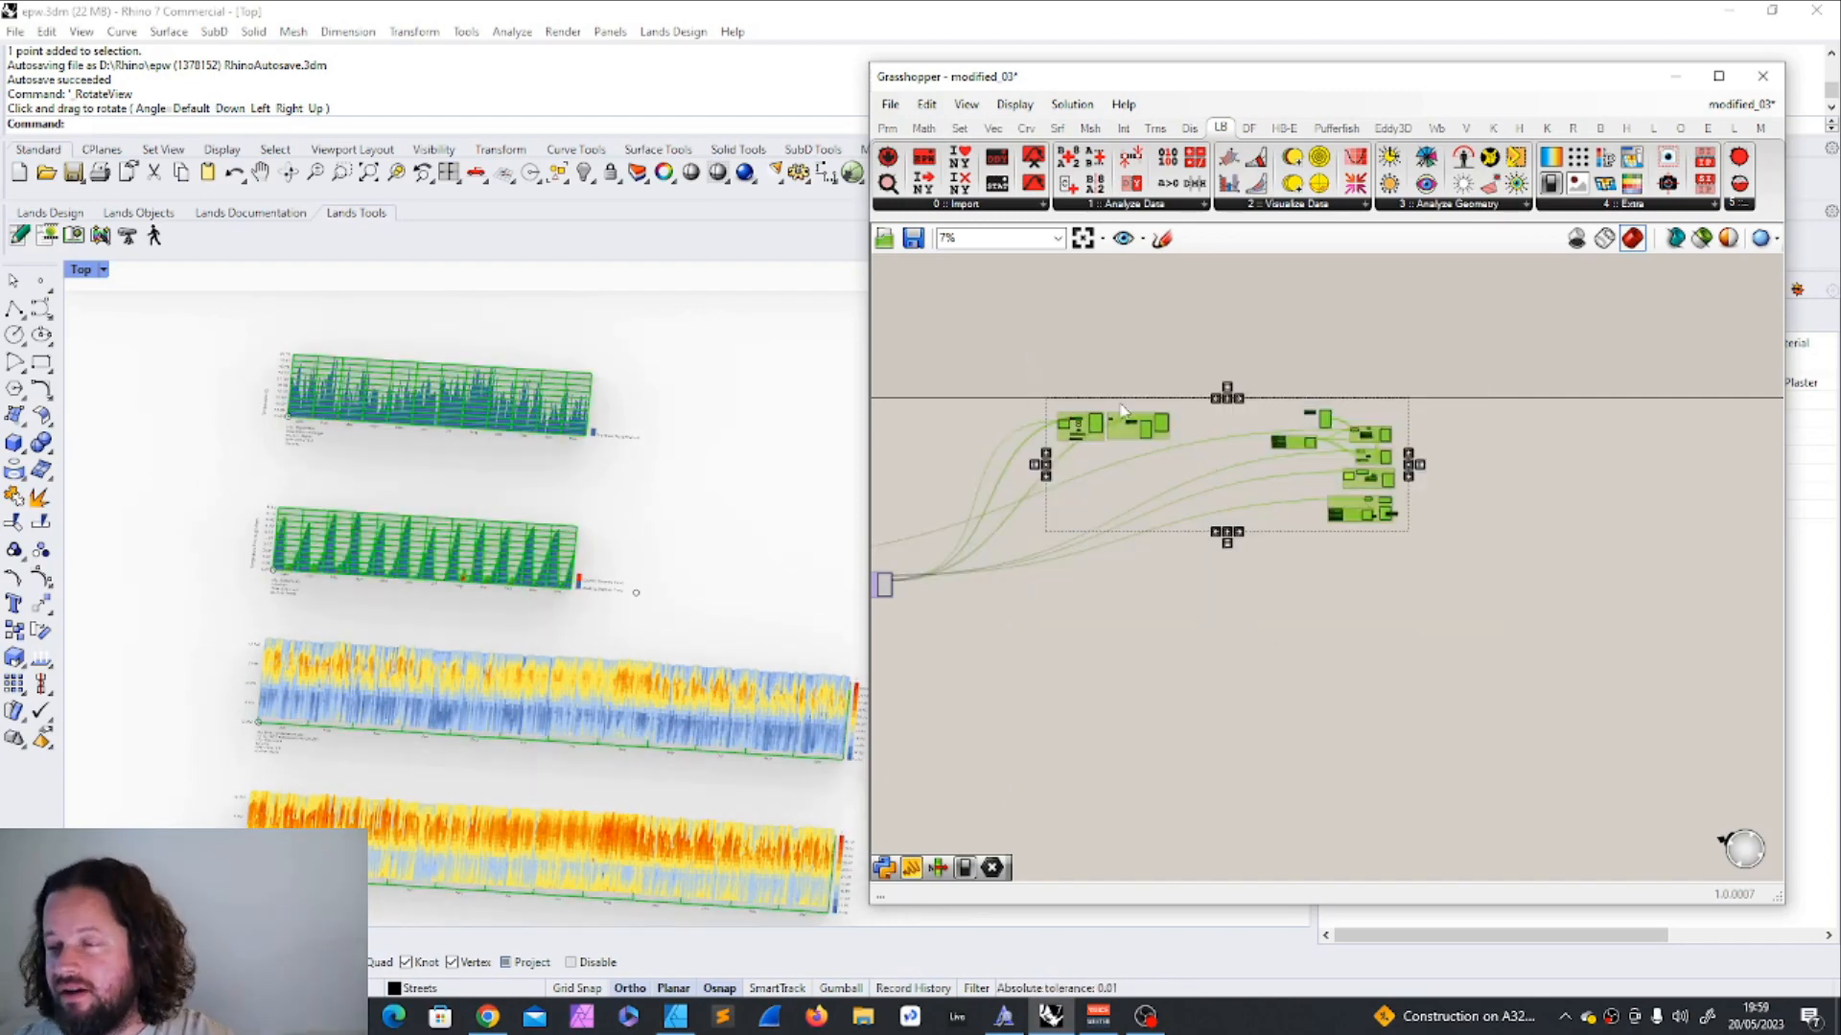
Browse the Ladybug components for analyzing data, visualizing data and analyzing geometry.
click(1134, 204)
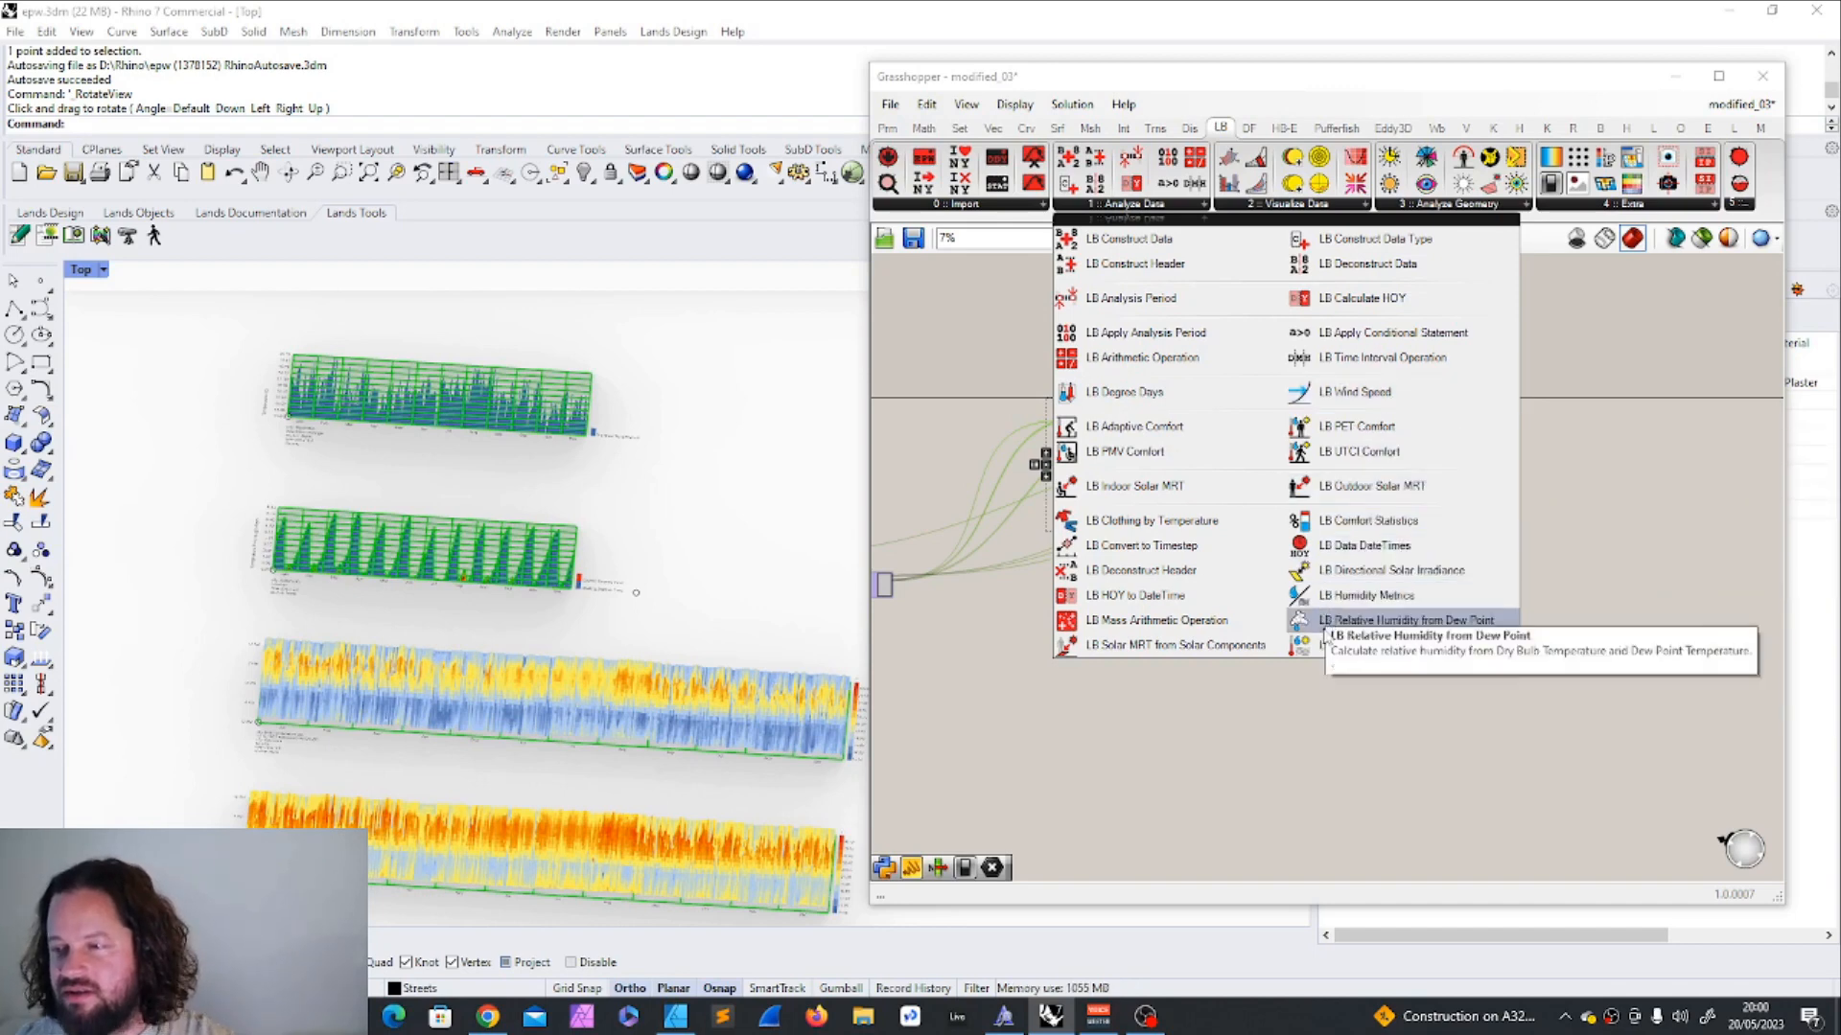
click(1296, 204)
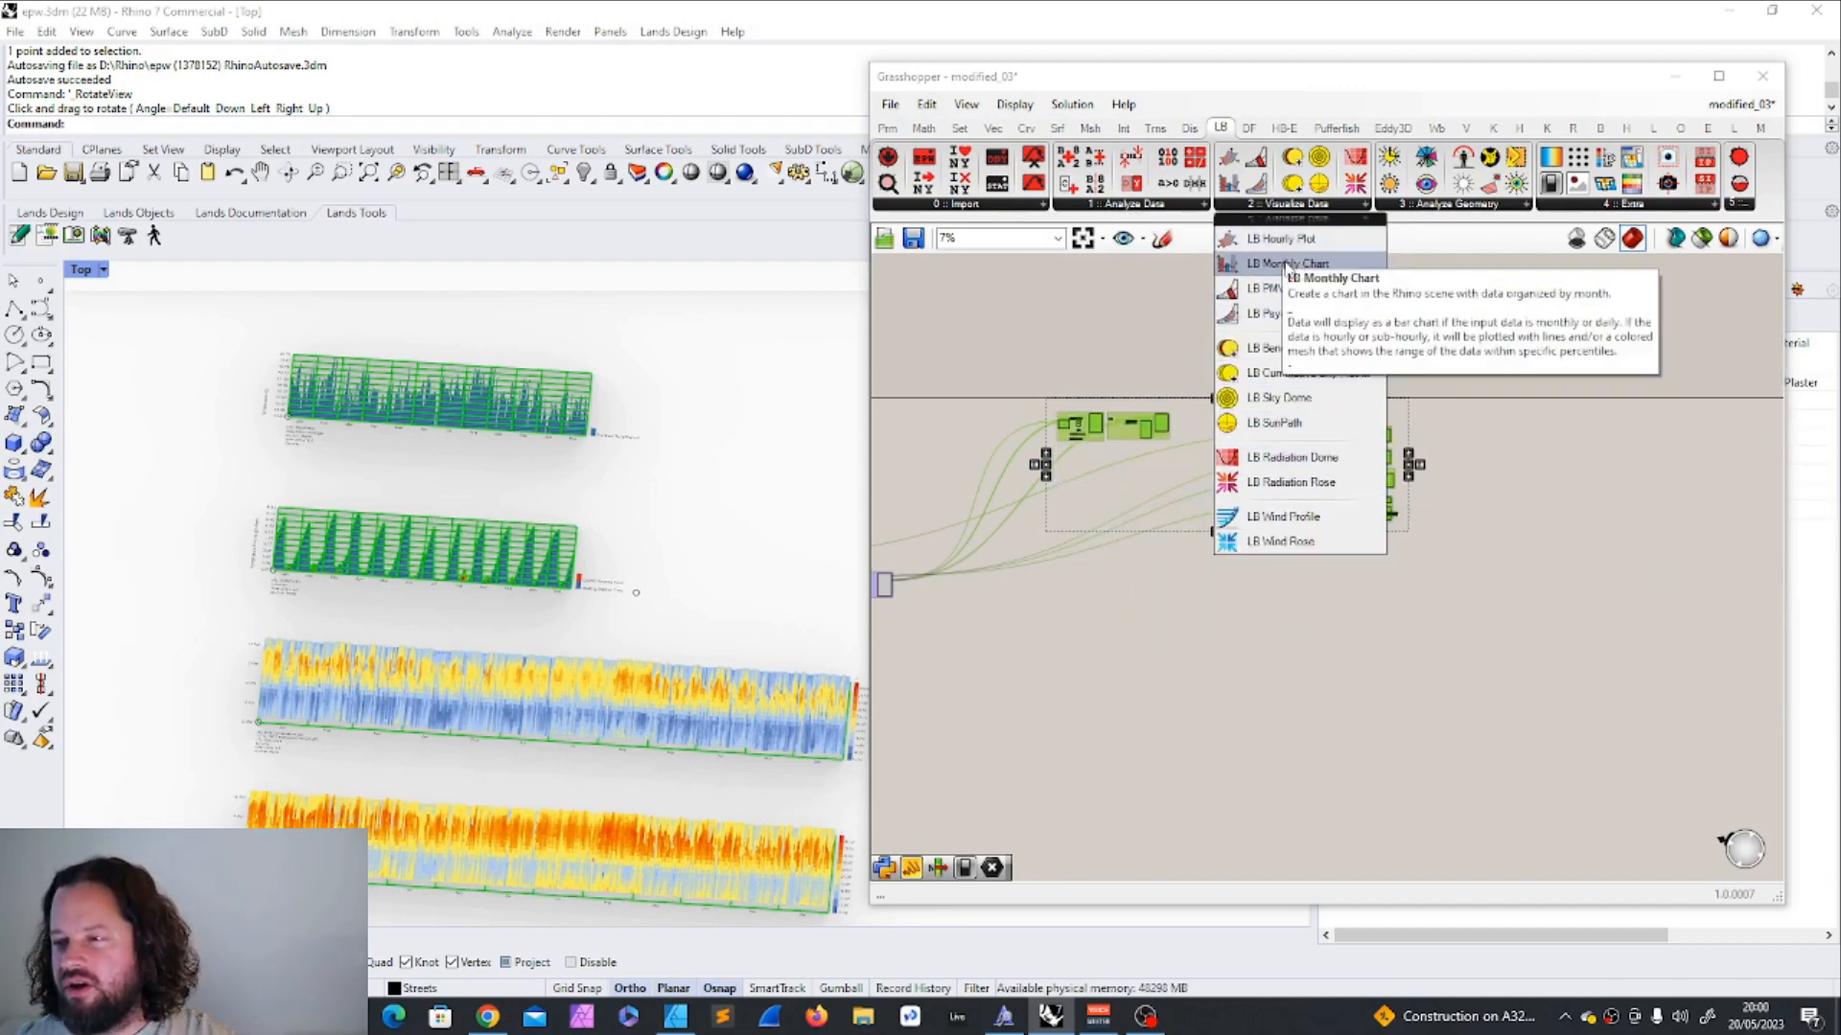
click(1438, 206)
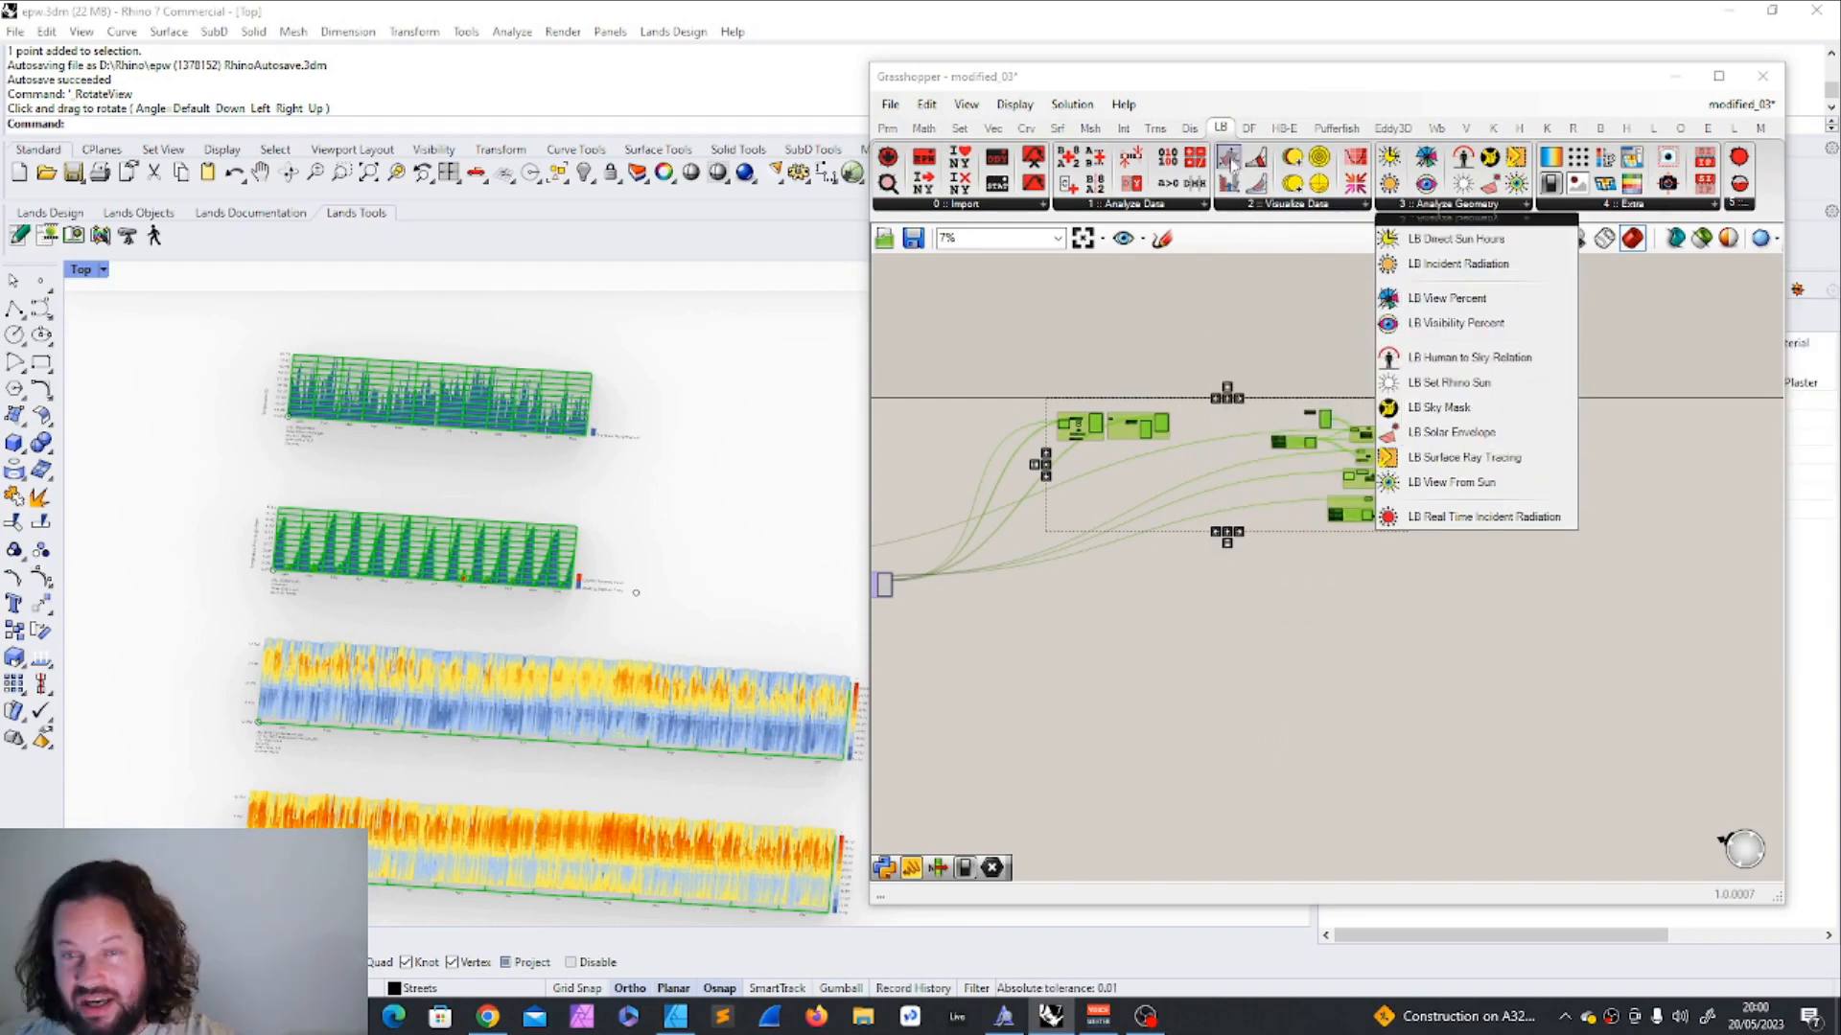
click(1124, 204)
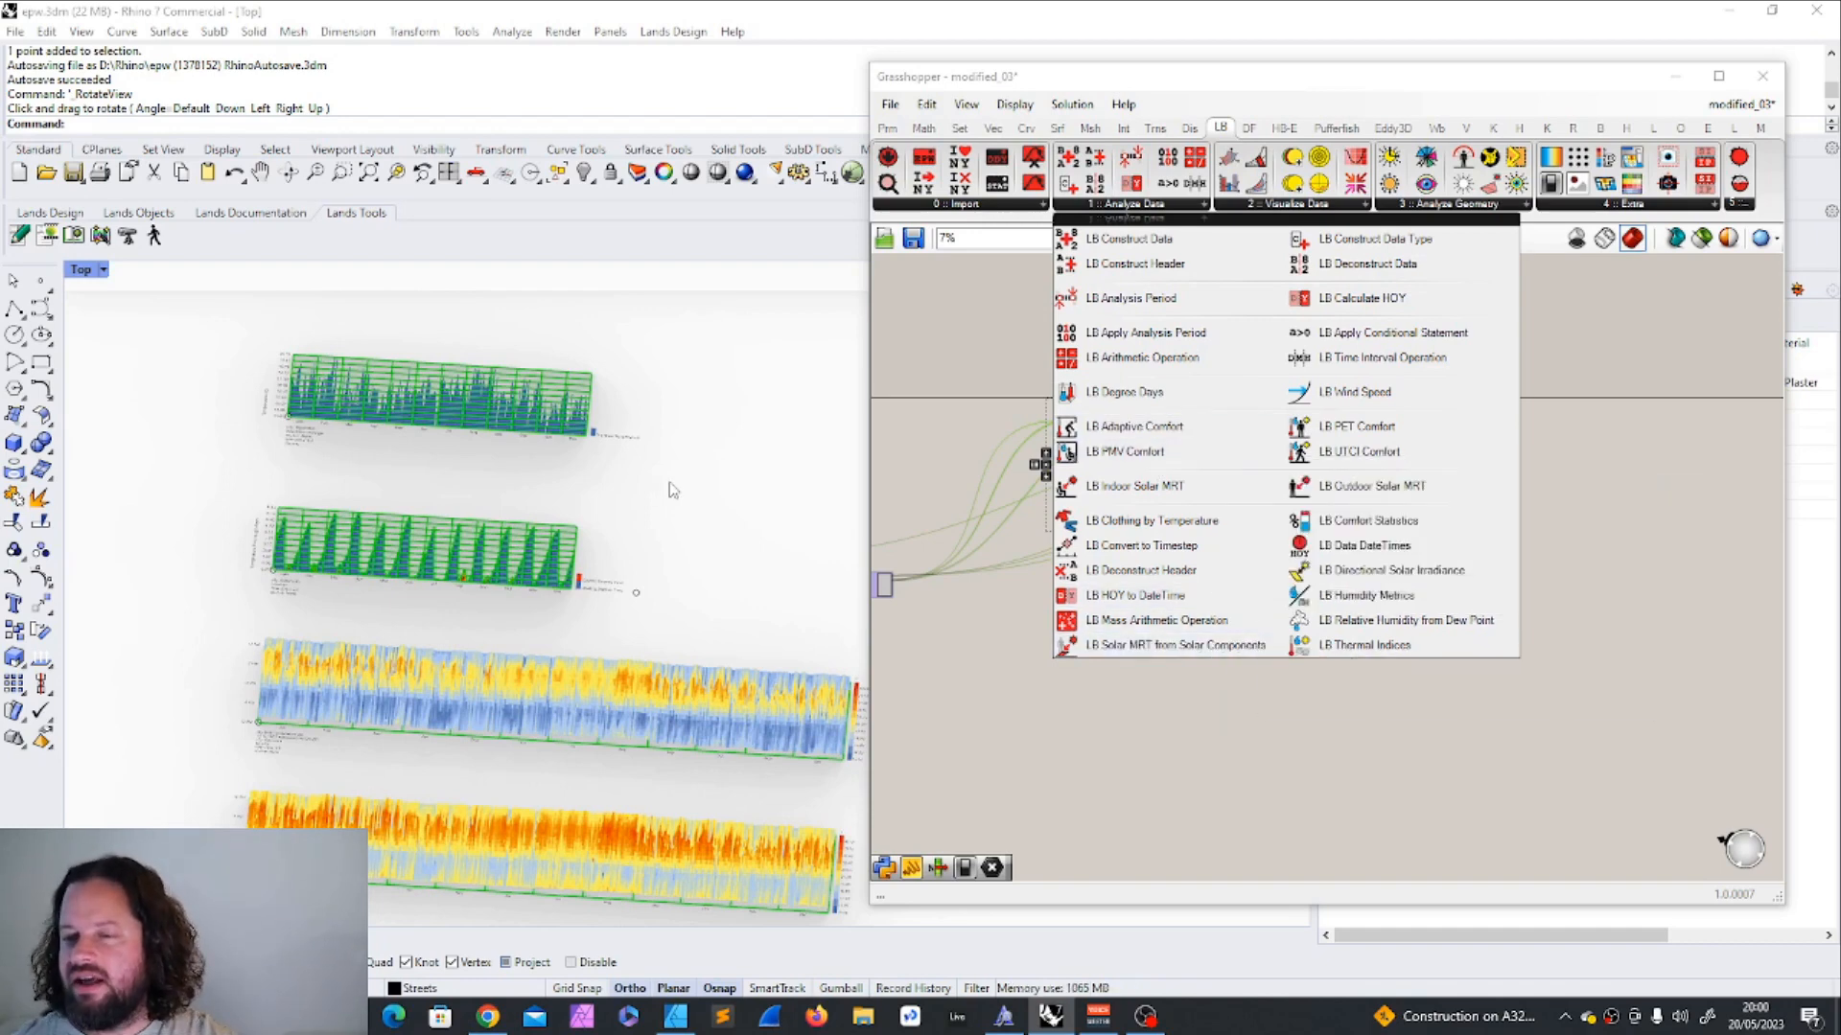
Bring the wind rose, wind profile and highlighted site area back into close view in the Rhino model.
scroll(671, 491, down, 2)
scroll(671, 491, down, 5)
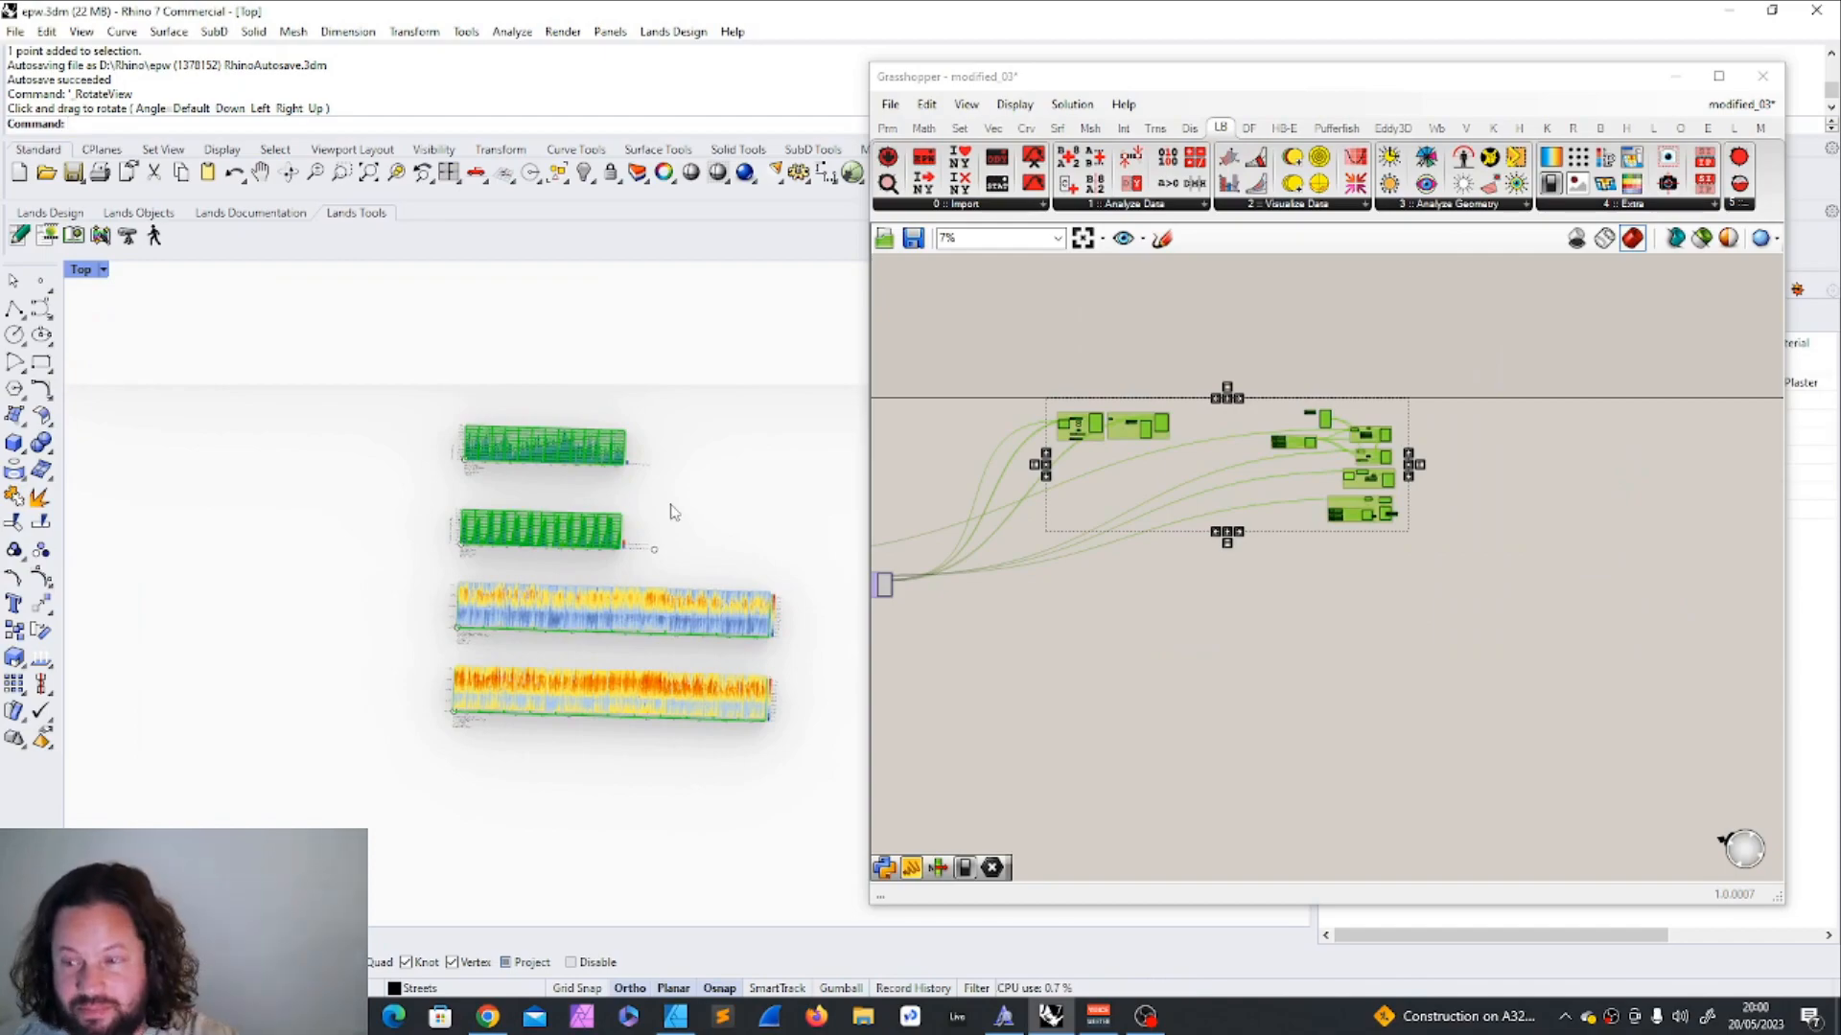
scroll(669, 513, down, 6)
right_drag(670, 513, 919, 513)
scroll(407, 500, up, 7)
scroll(378, 491, up, 6)
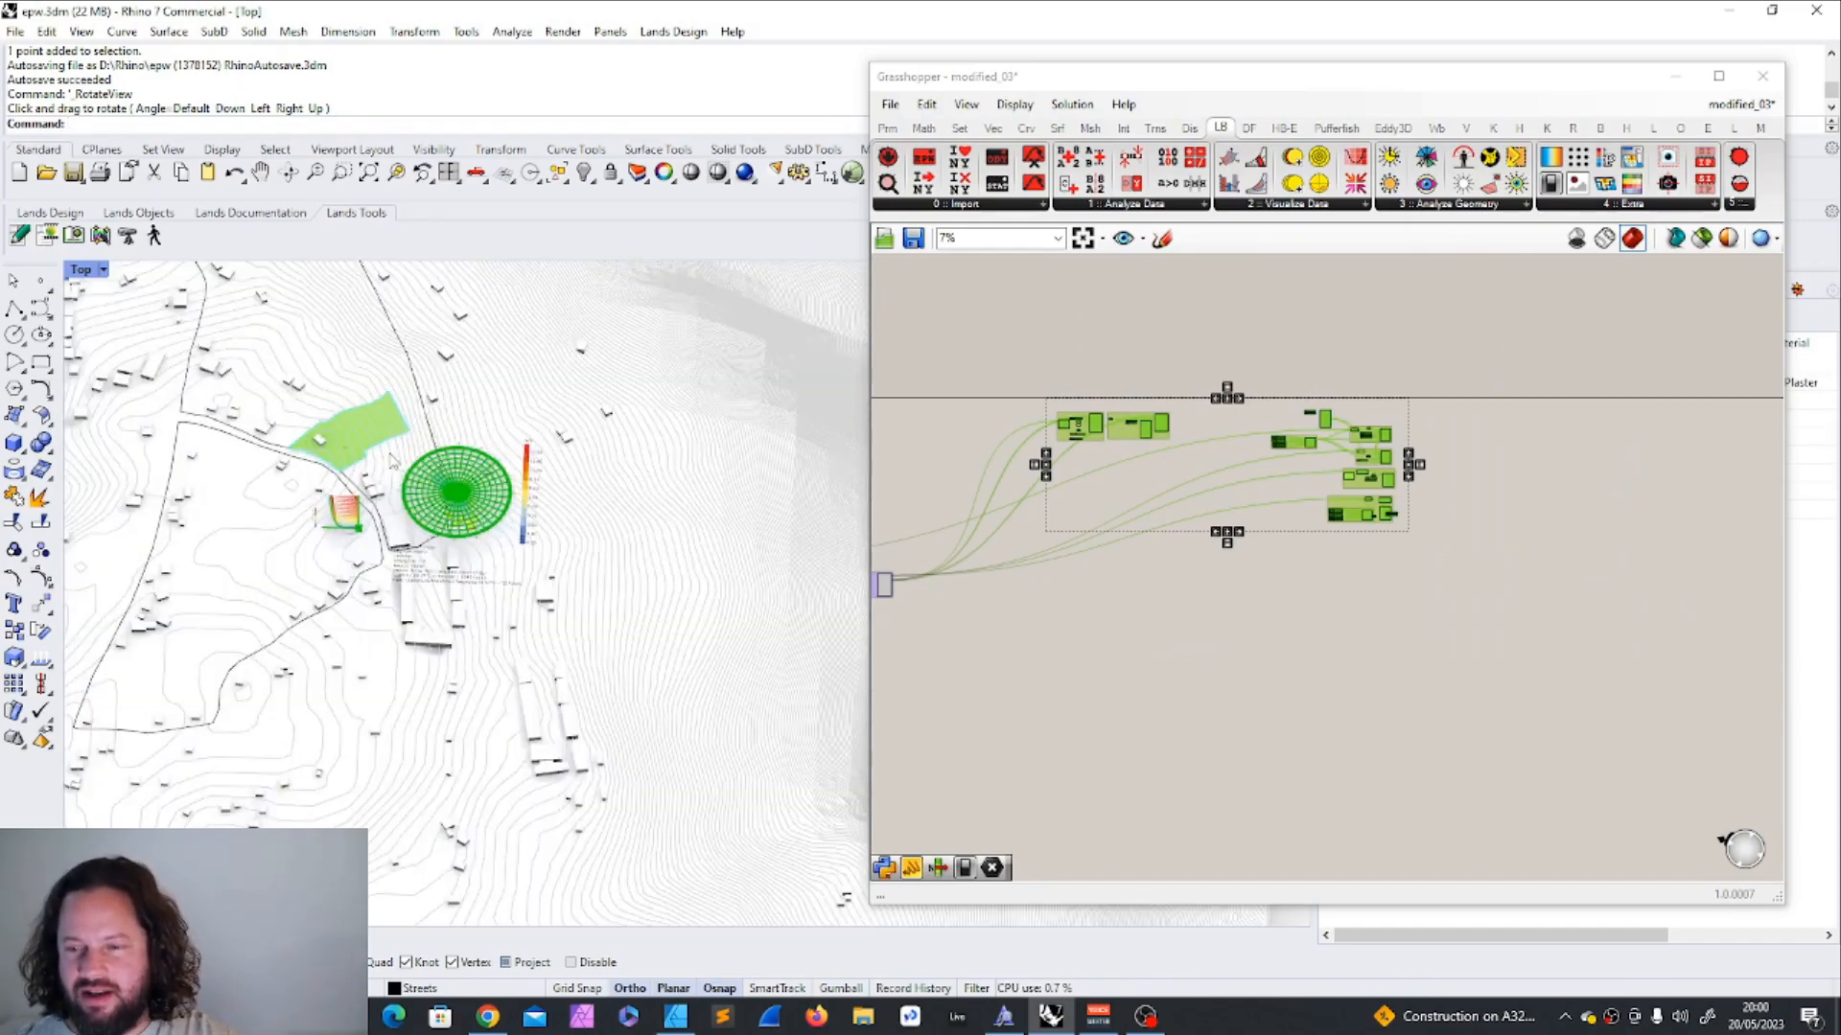
Add an LB UTCI Comfort component to the canvas and move it towards the modified EPW import group.
click(1134, 204)
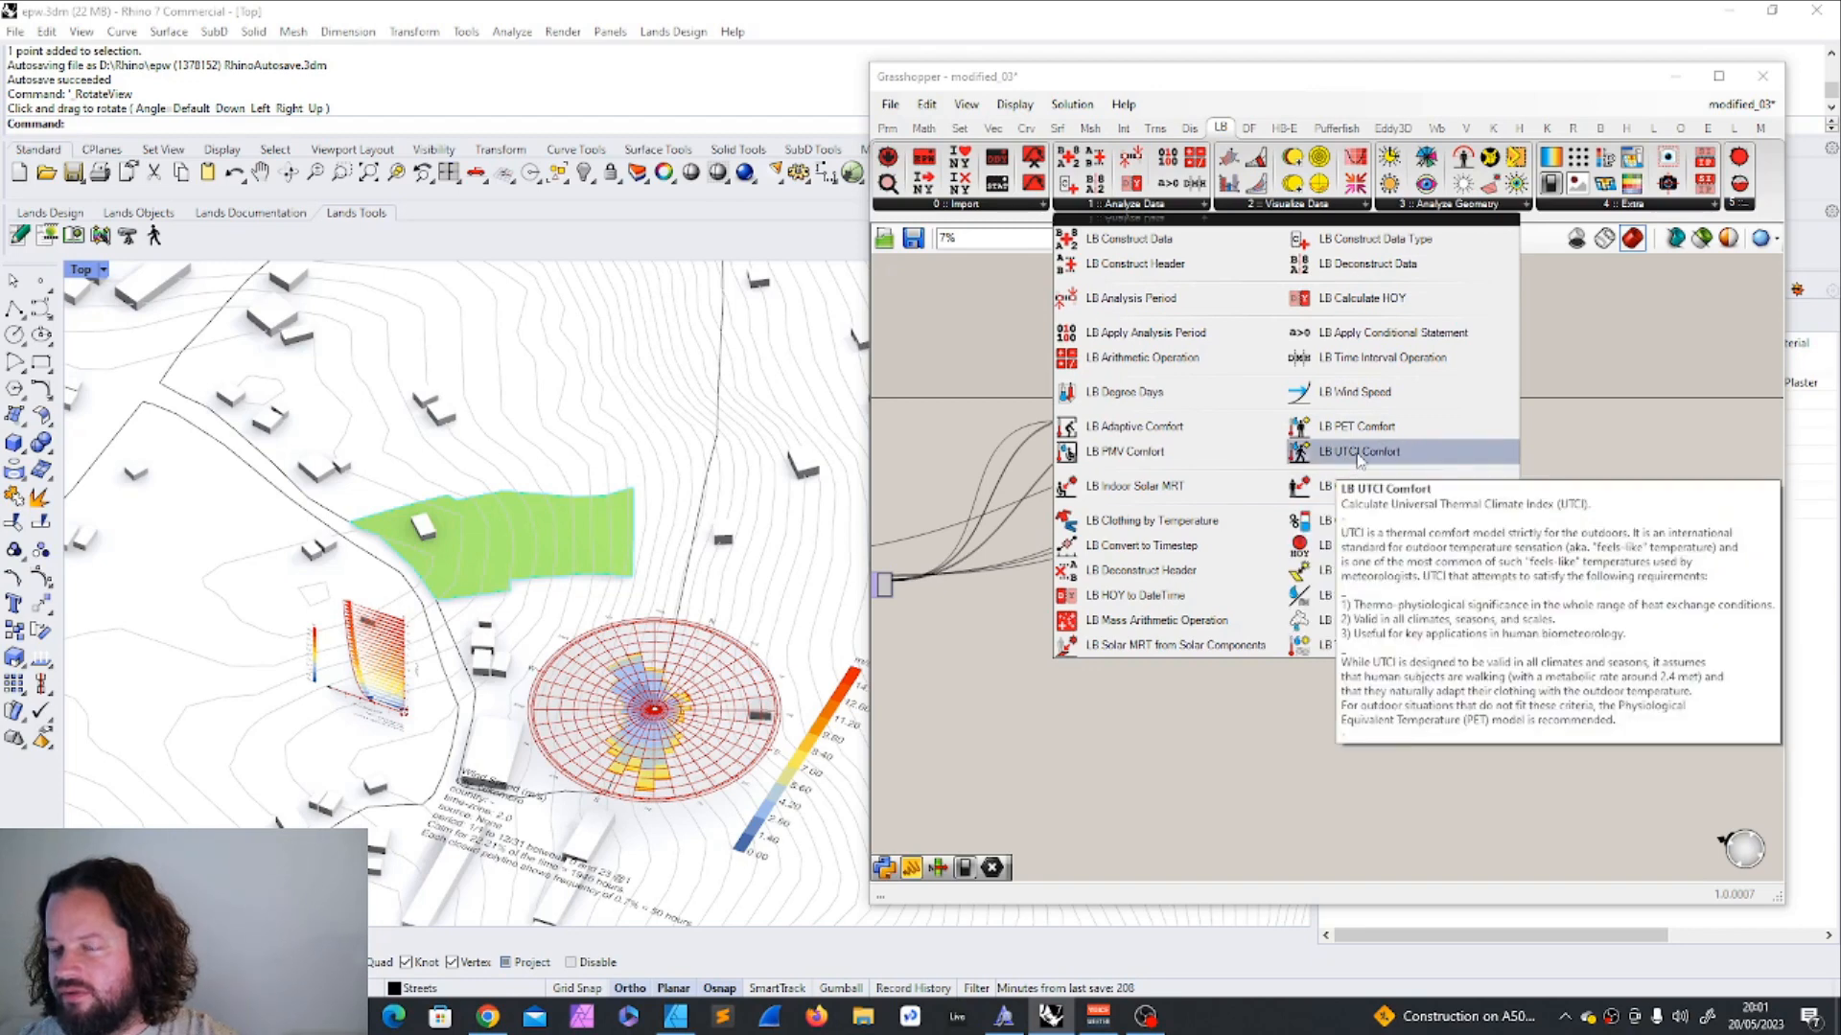
click(1357, 460)
click(1230, 662)
scroll(1188, 665, up, 6)
scroll(1411, 653, down, 6)
drag(1395, 649, 1053, 542)
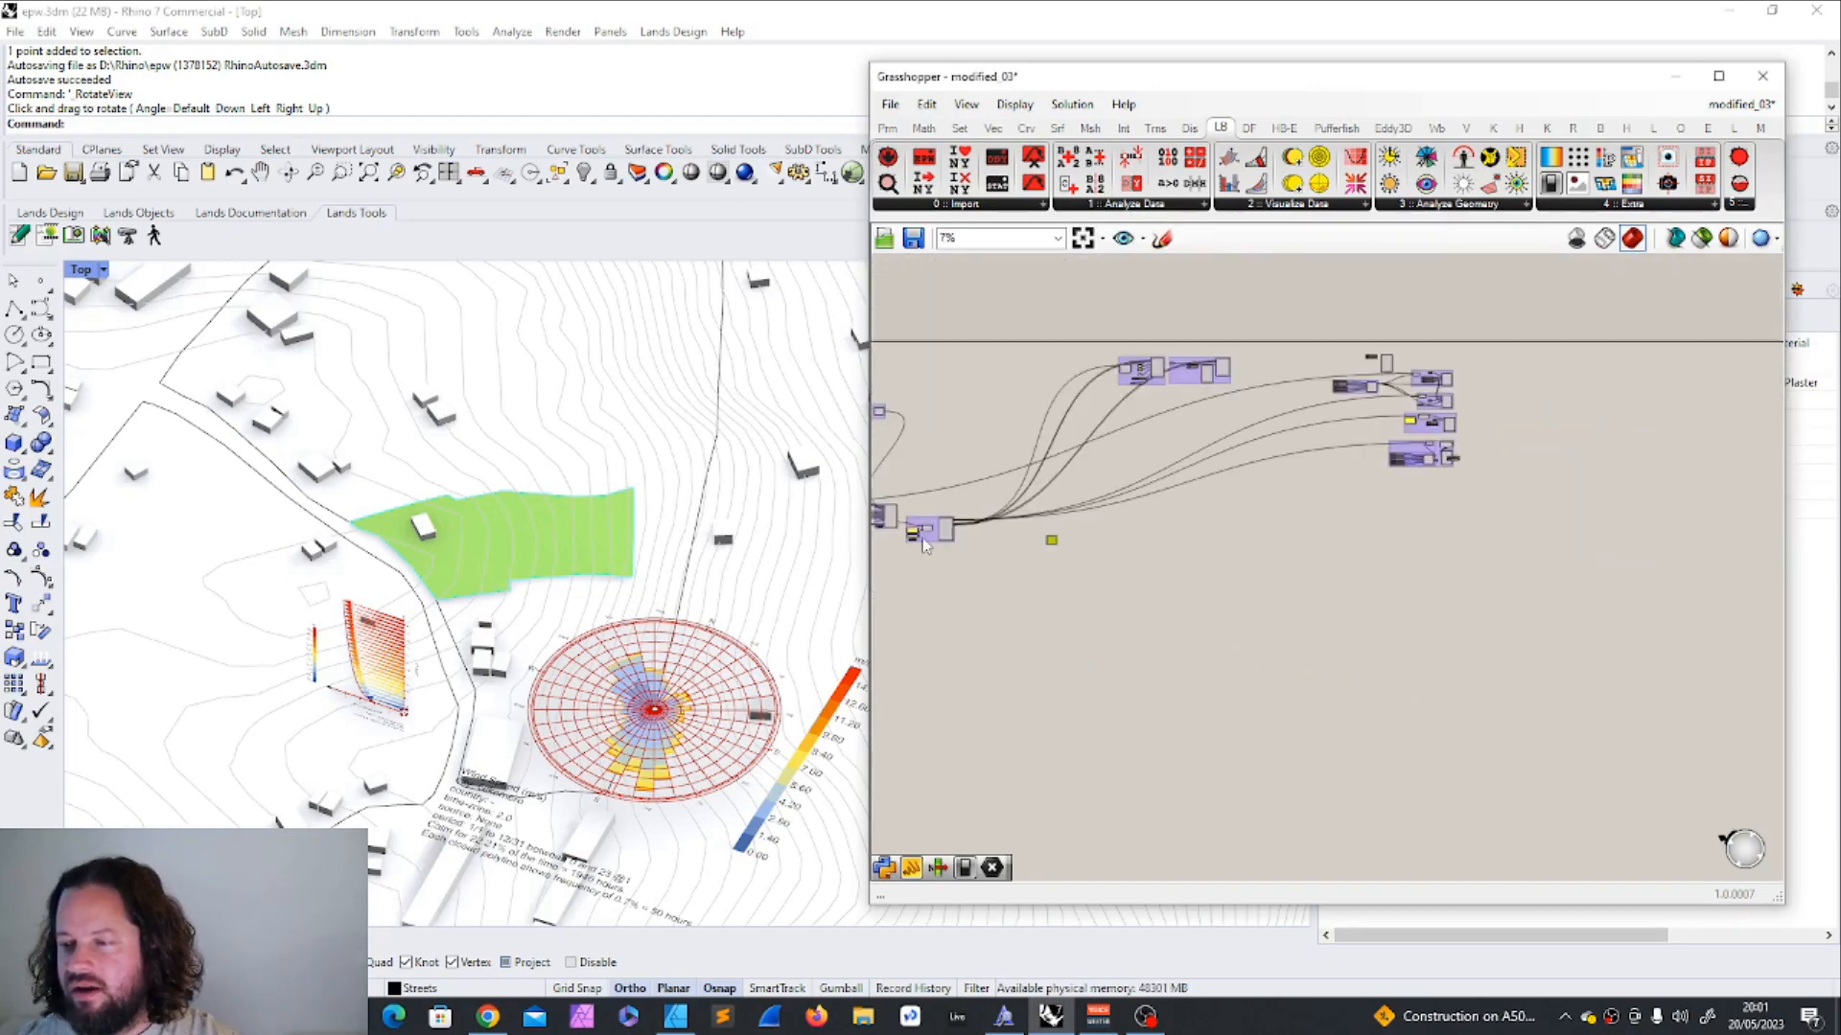
Inspect the outputs of the modified file's LB Import EPW component and select its group.
scroll(928, 538, up, 10)
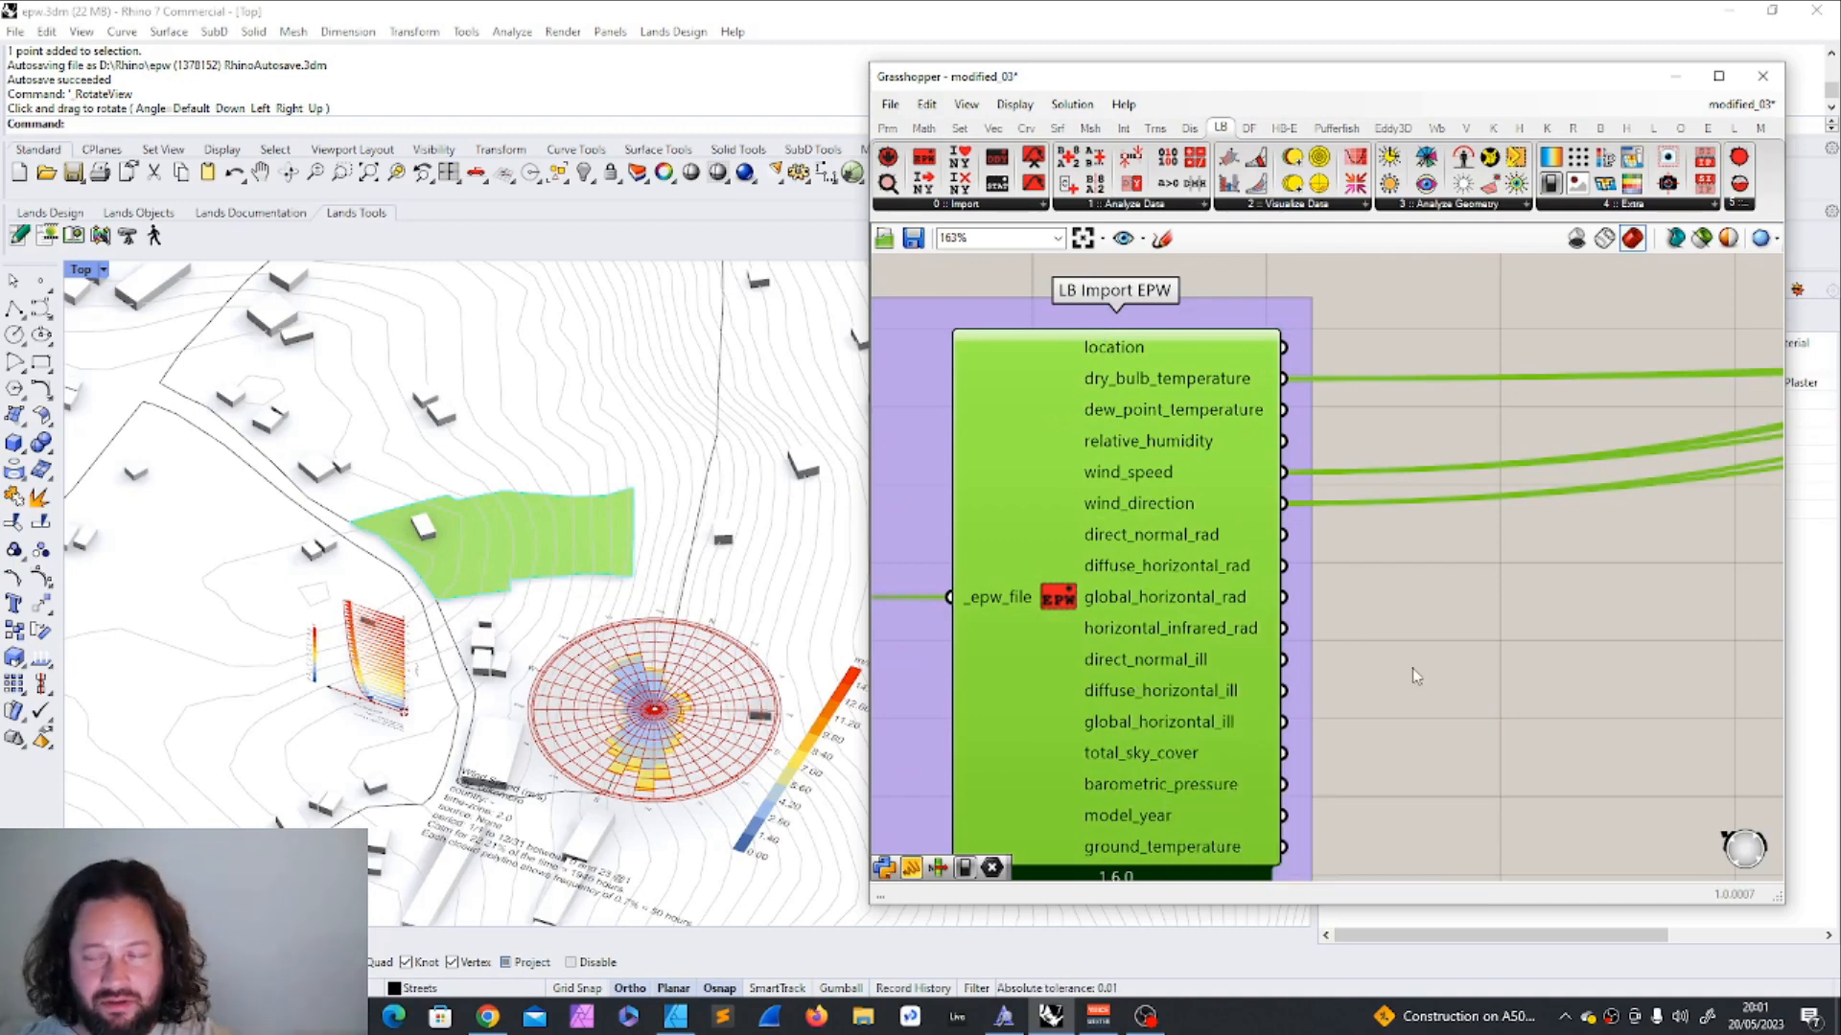
click(1405, 602)
scroll(1409, 594, down, 2)
scroll(1409, 594, down, 4)
scroll(1371, 576, up, 2)
drag(1053, 463, 1421, 746)
scroll(1390, 704, down, 6)
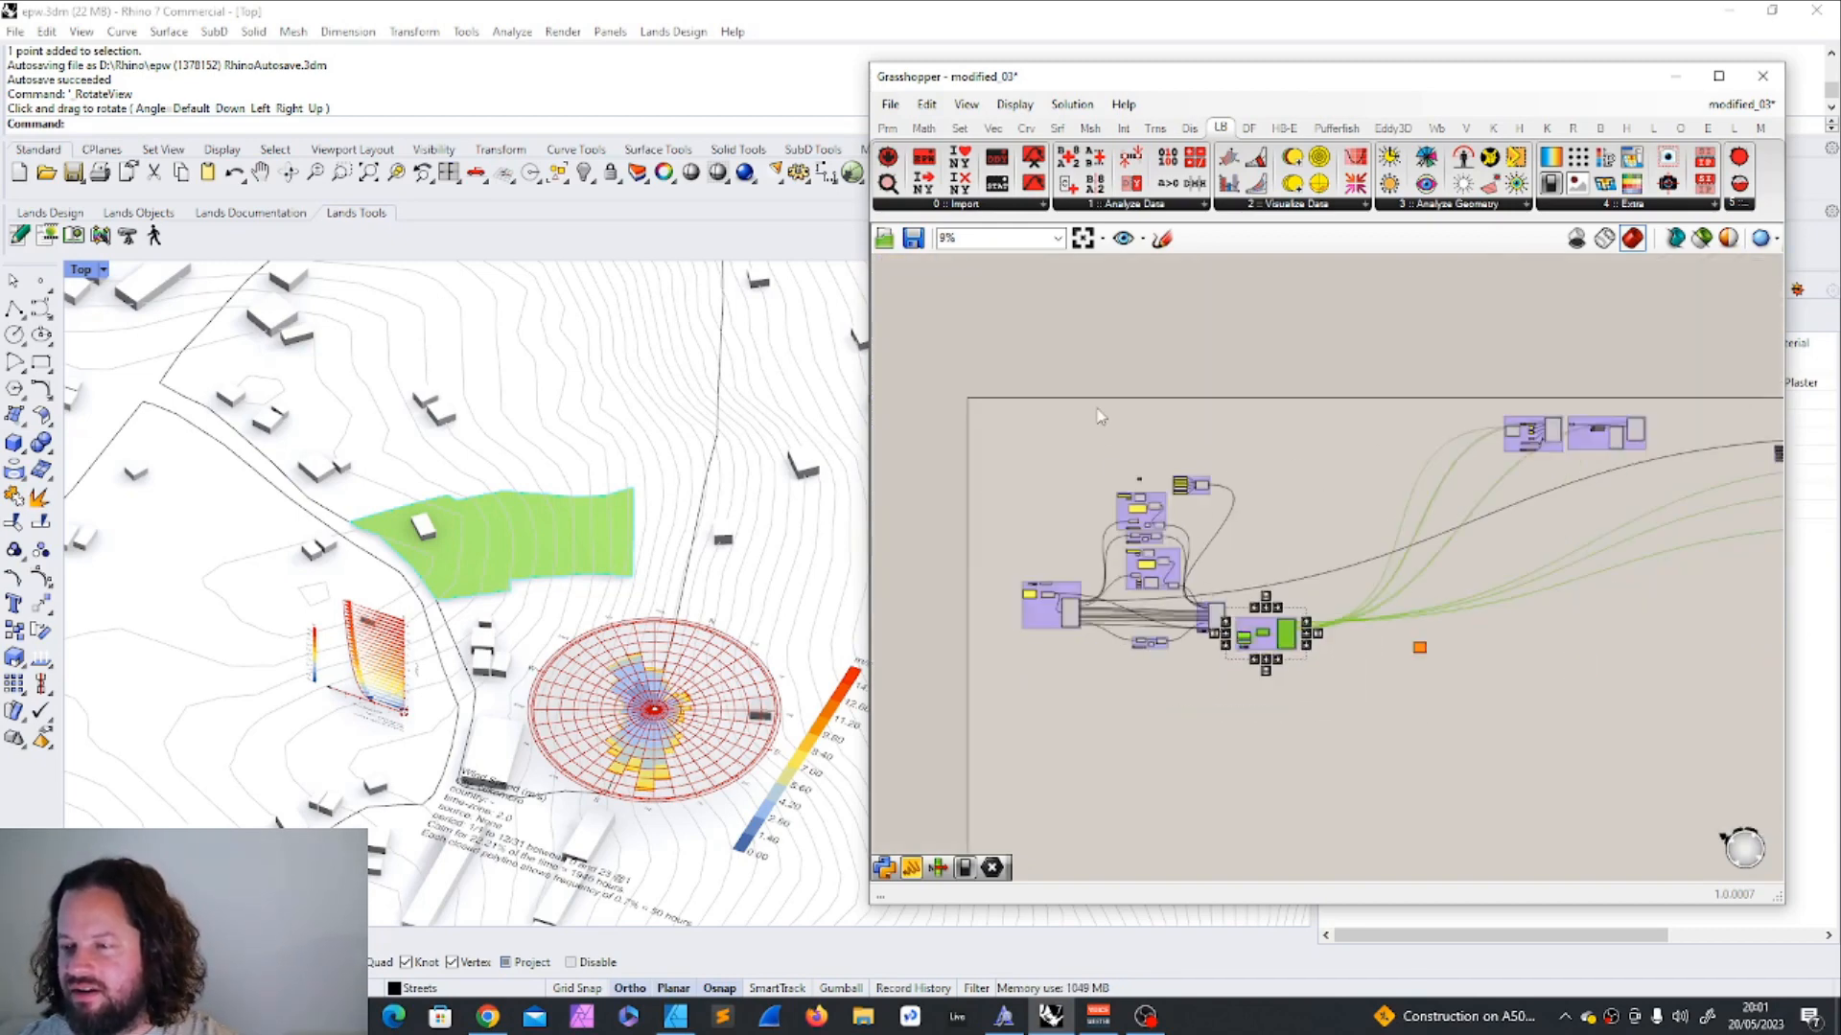
Select the downstream component groups and inspect the LB Import EPW component of the original downloaded weather file.
scroll(1097, 412, down, 2)
drag(1097, 407, 1620, 584)
scroll(1091, 515, up, 1)
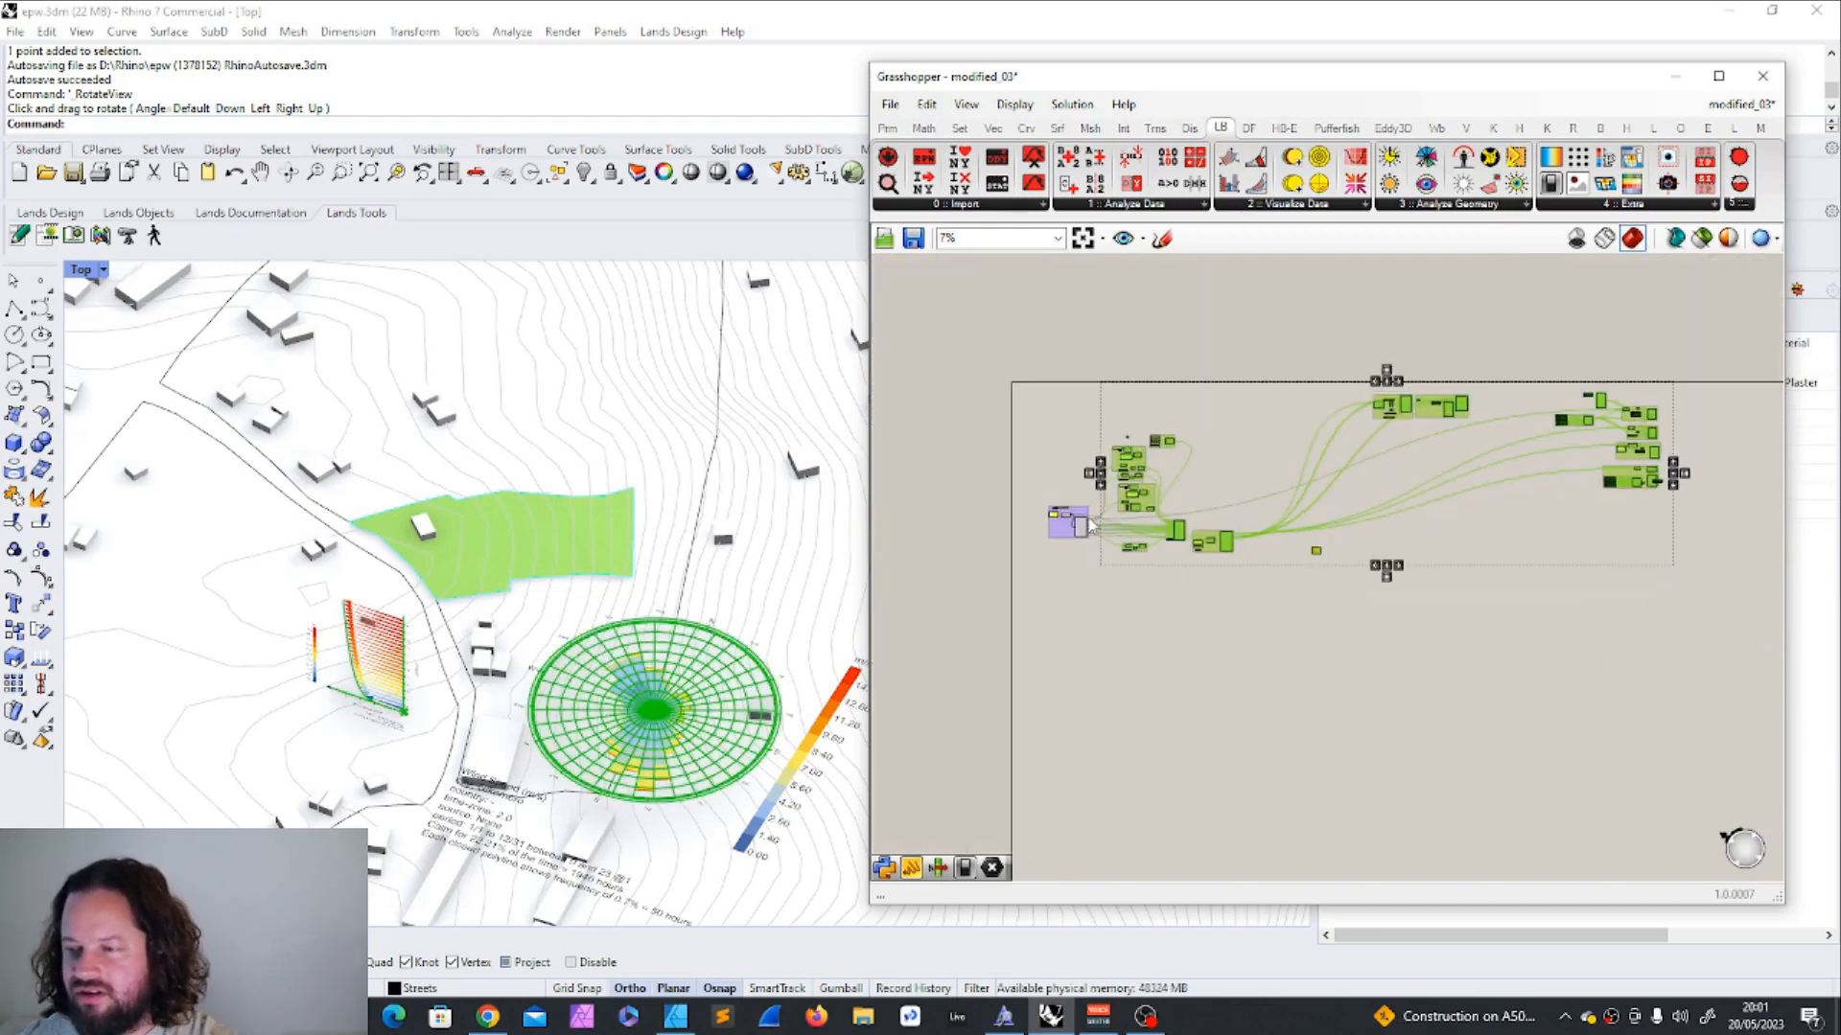
scroll(1090, 524, up, 10)
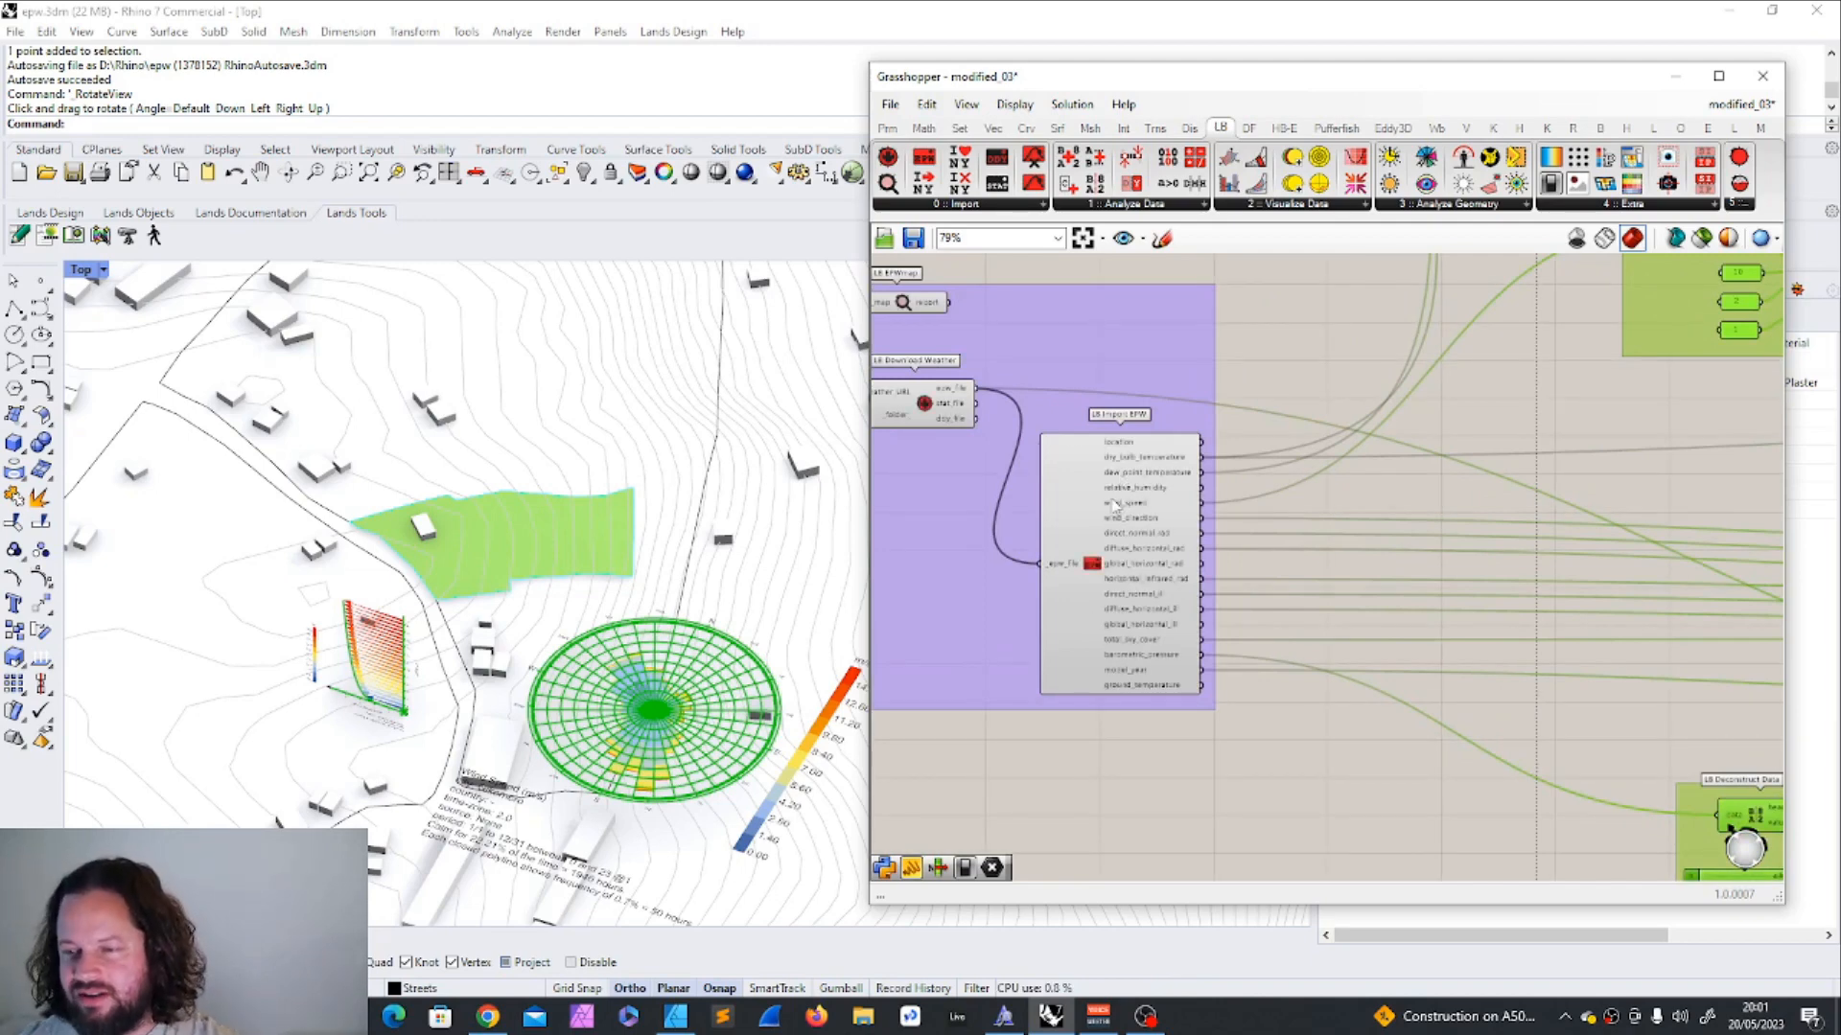
click(1095, 489)
scroll(1340, 537, up, 2)
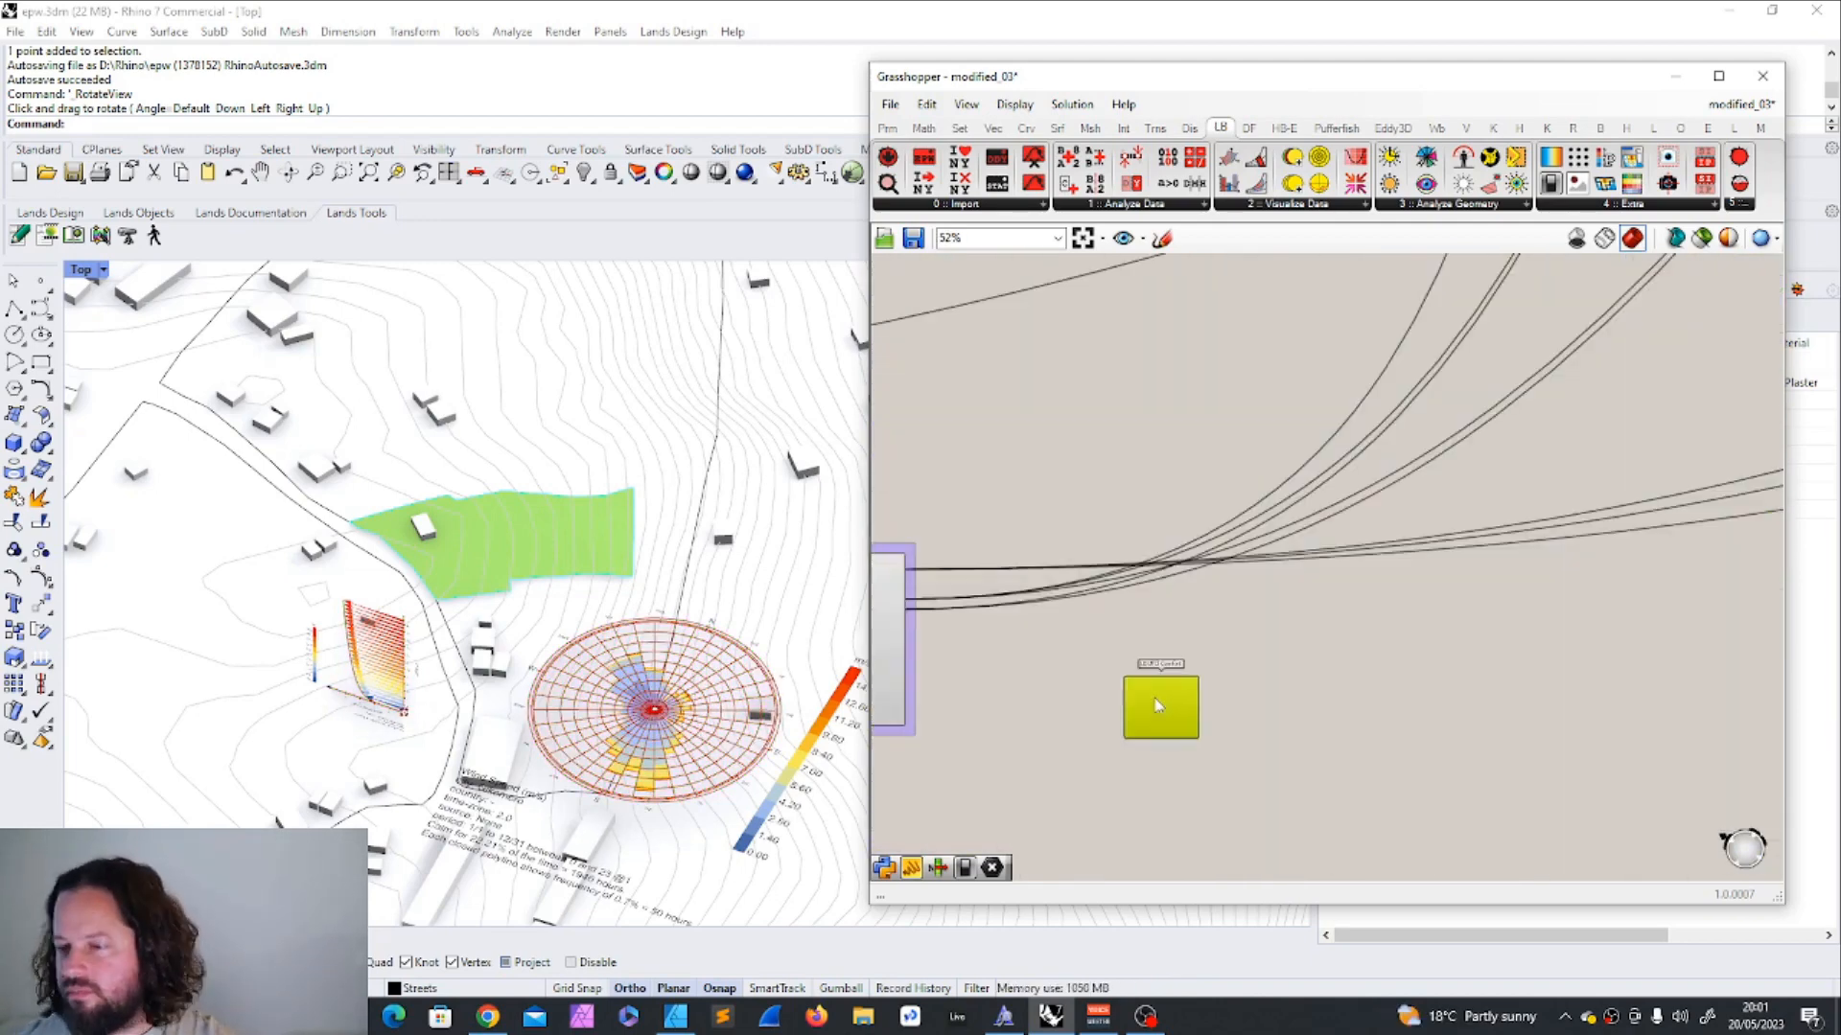
Move the LB UTCI Comfort component close to the modified file's LB Import EPW component.
drag(1156, 700, 1128, 687)
scroll(1222, 676, down, 3)
scroll(1035, 662, up, 7)
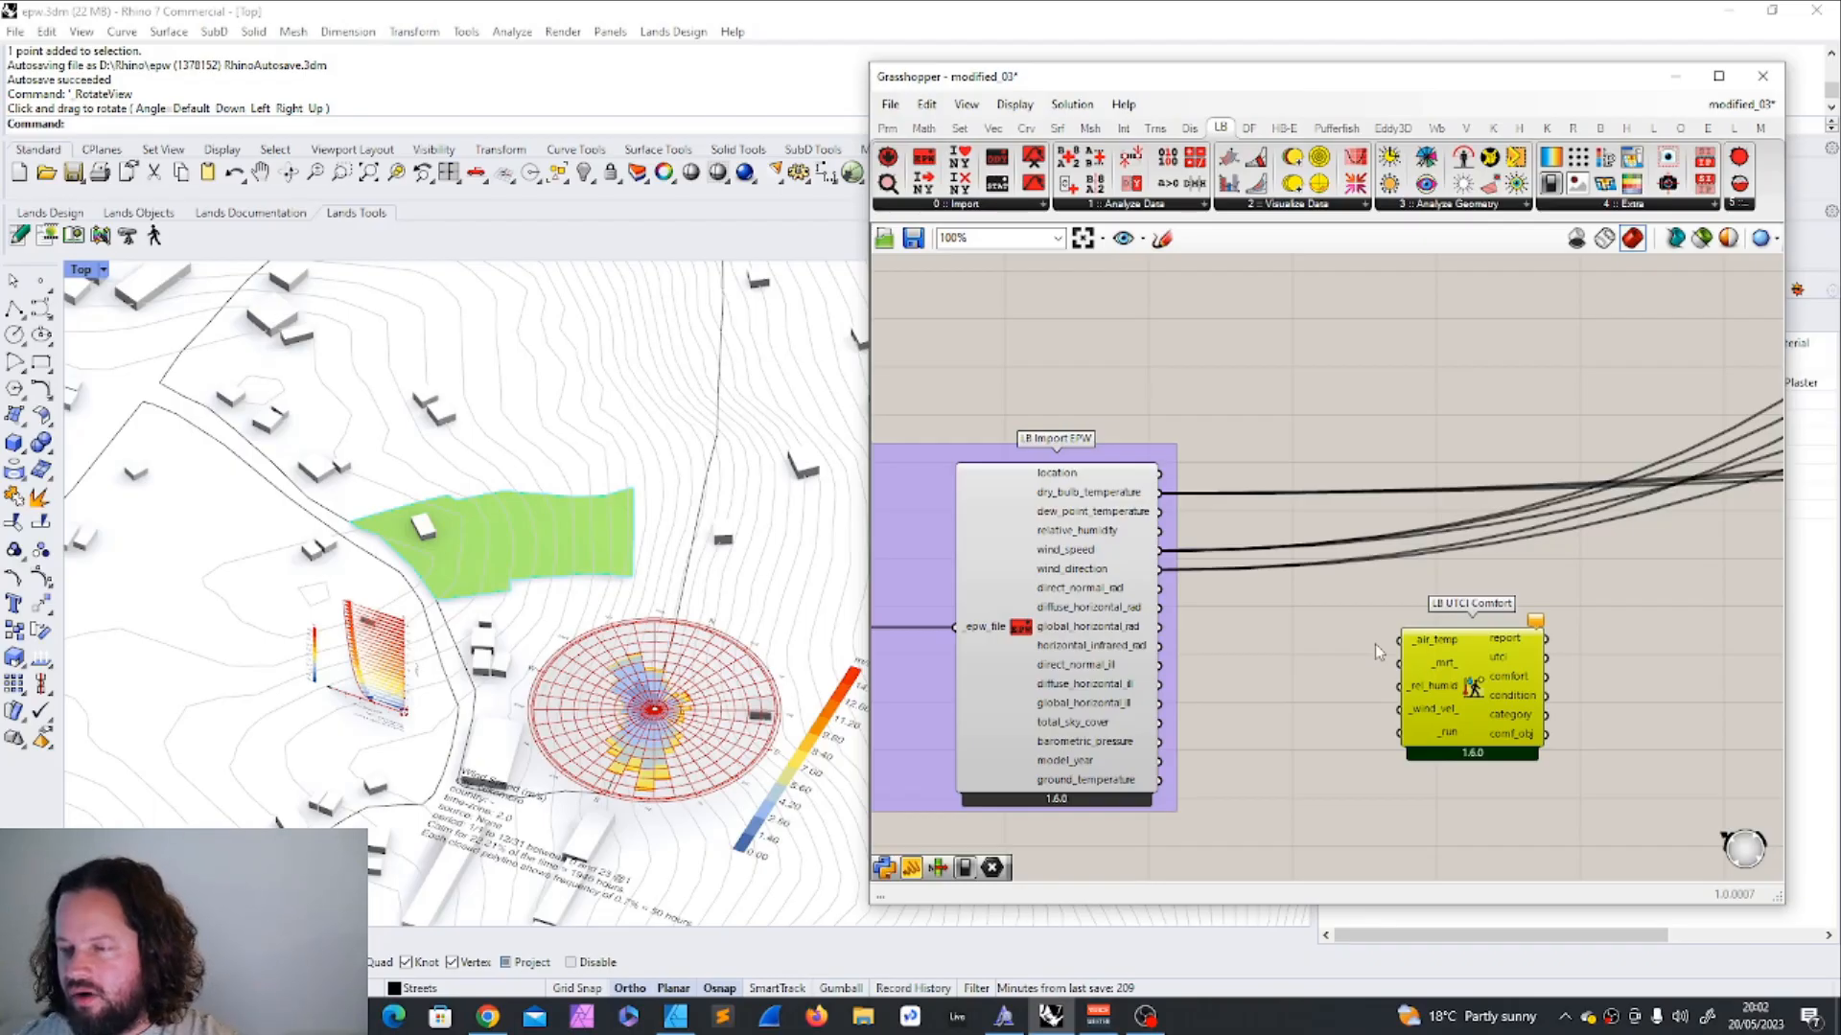
Examine the description and the air temperature, radiant temperature, humidity and wind inputs of LB UTCI Comfort.
scroll(1374, 642, up, 1)
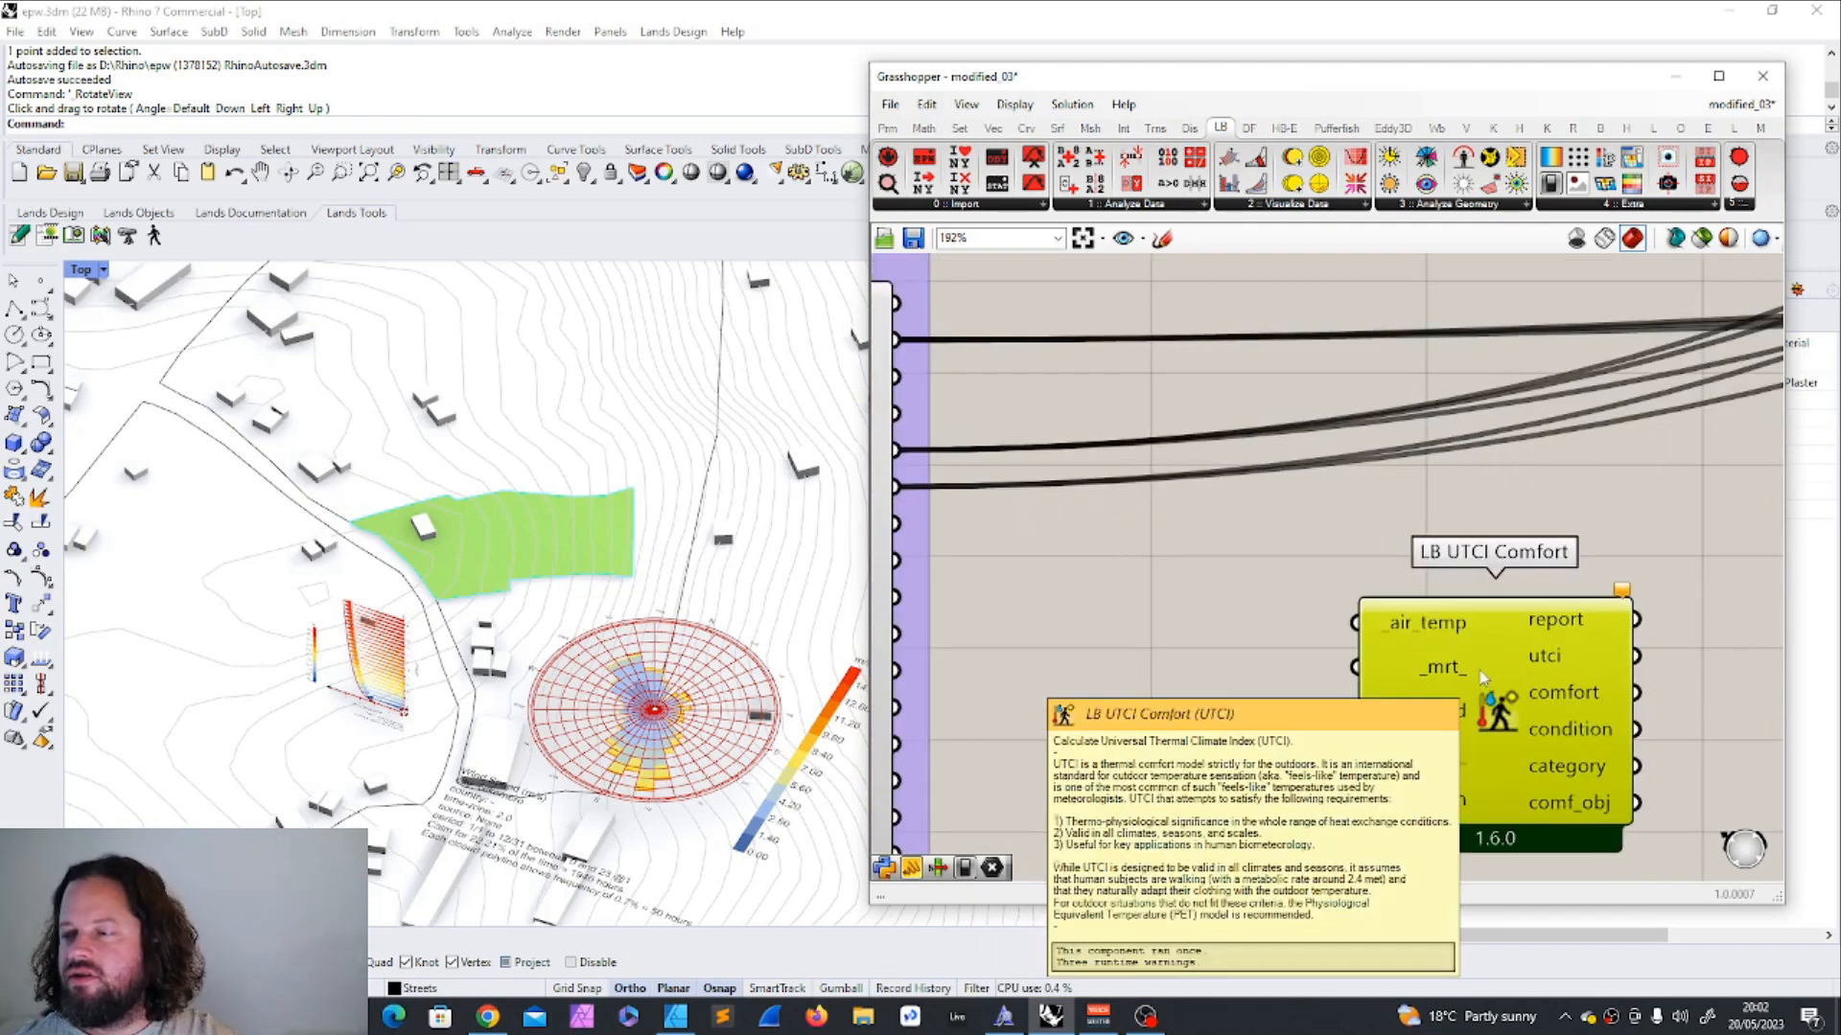
scroll(1484, 679, up, 5)
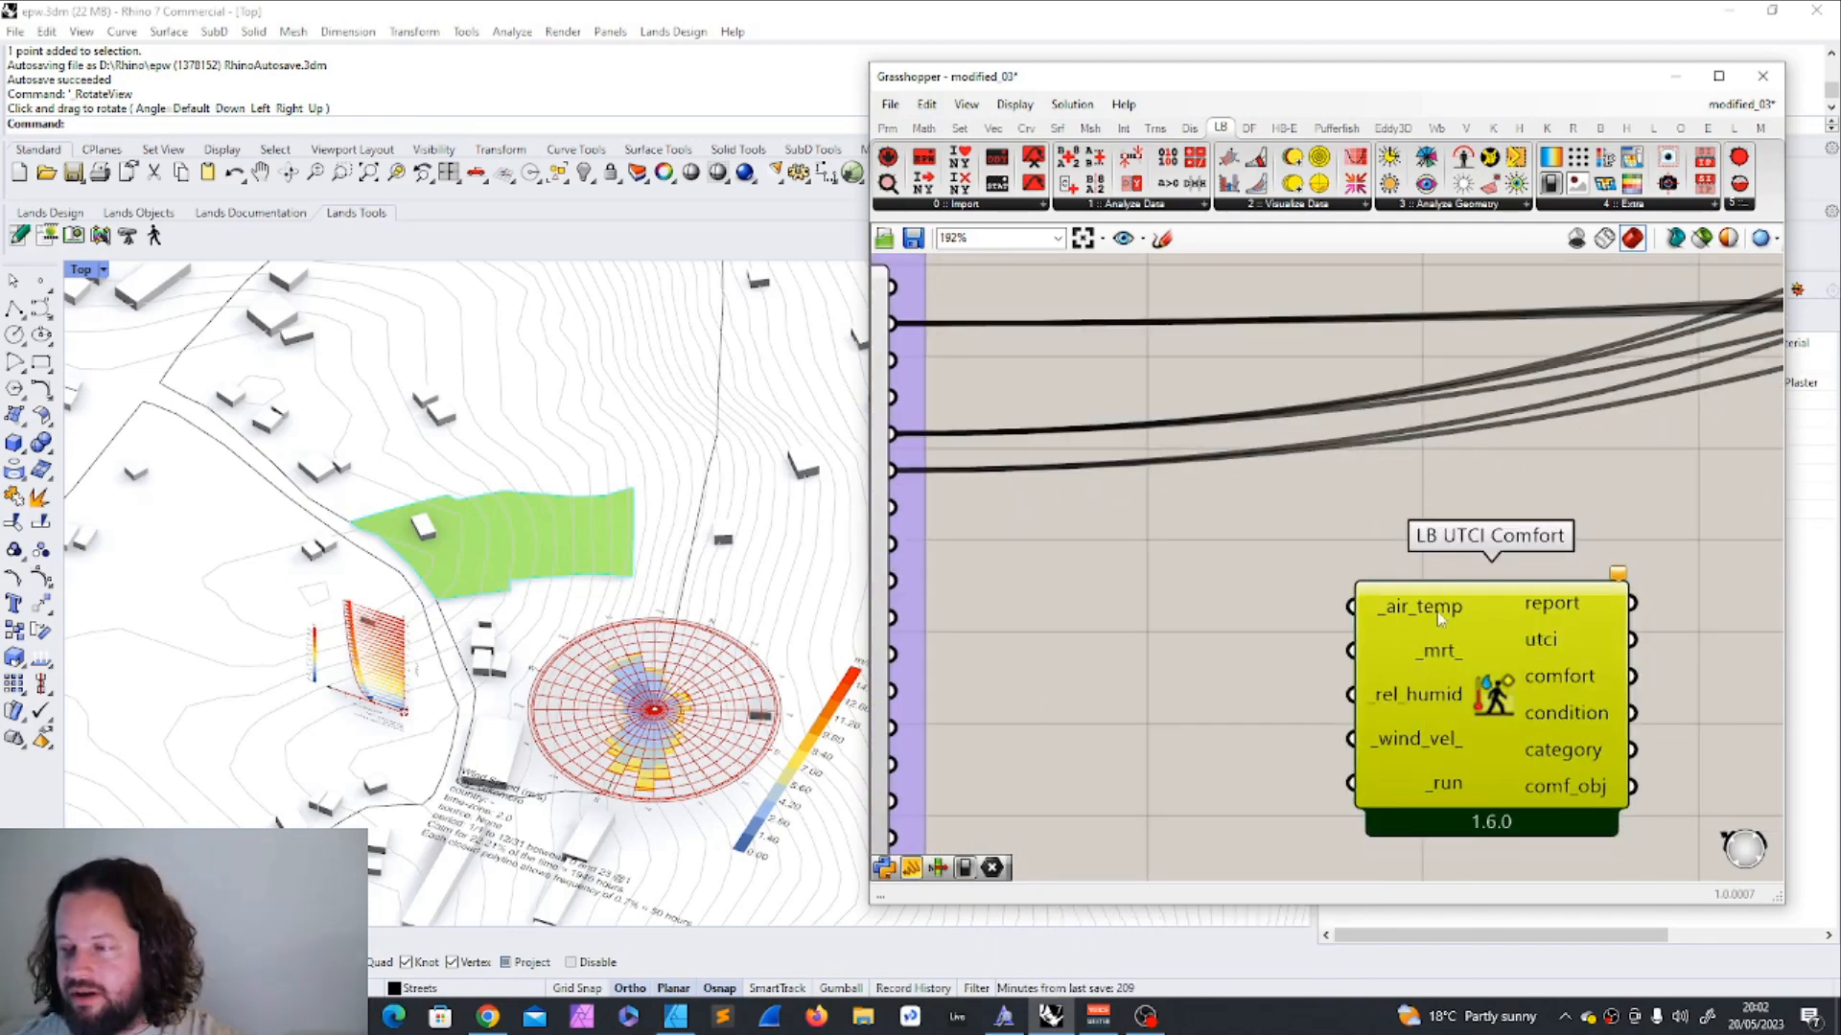
drag(1505, 606, 1548, 532)
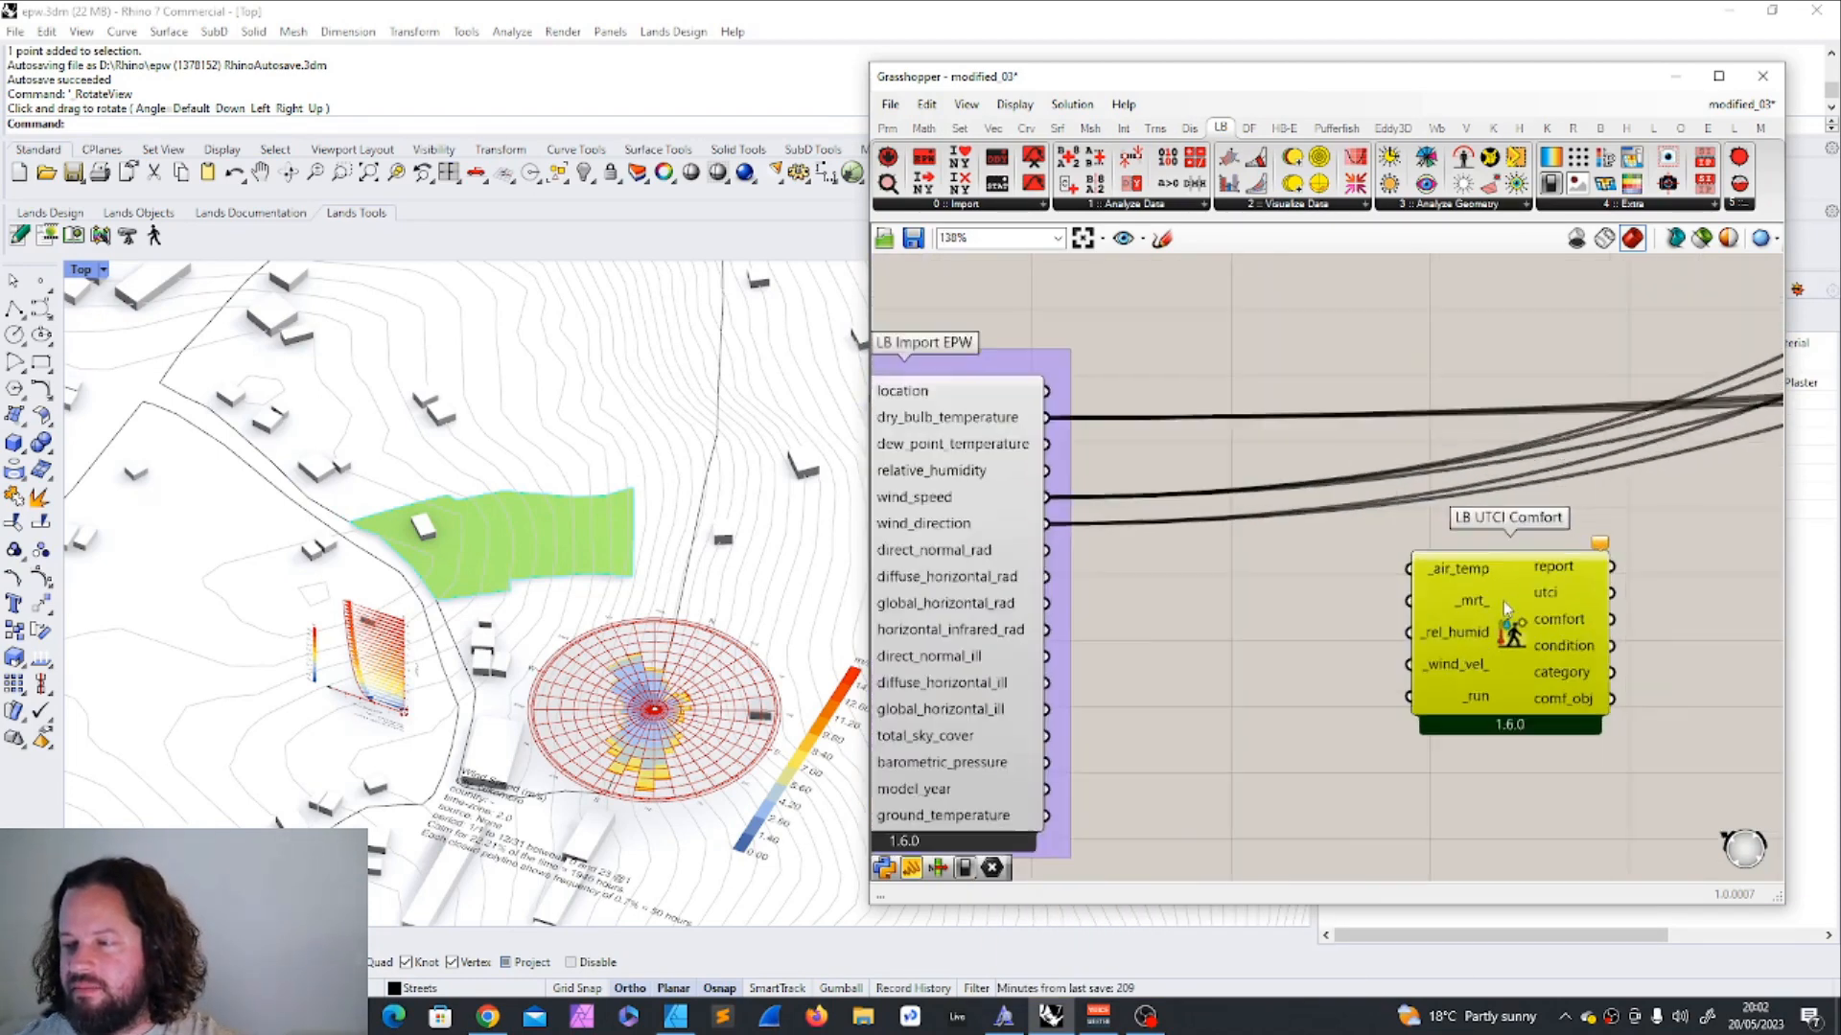
scroll(1384, 556, up, 1)
mouse_move(1383, 559)
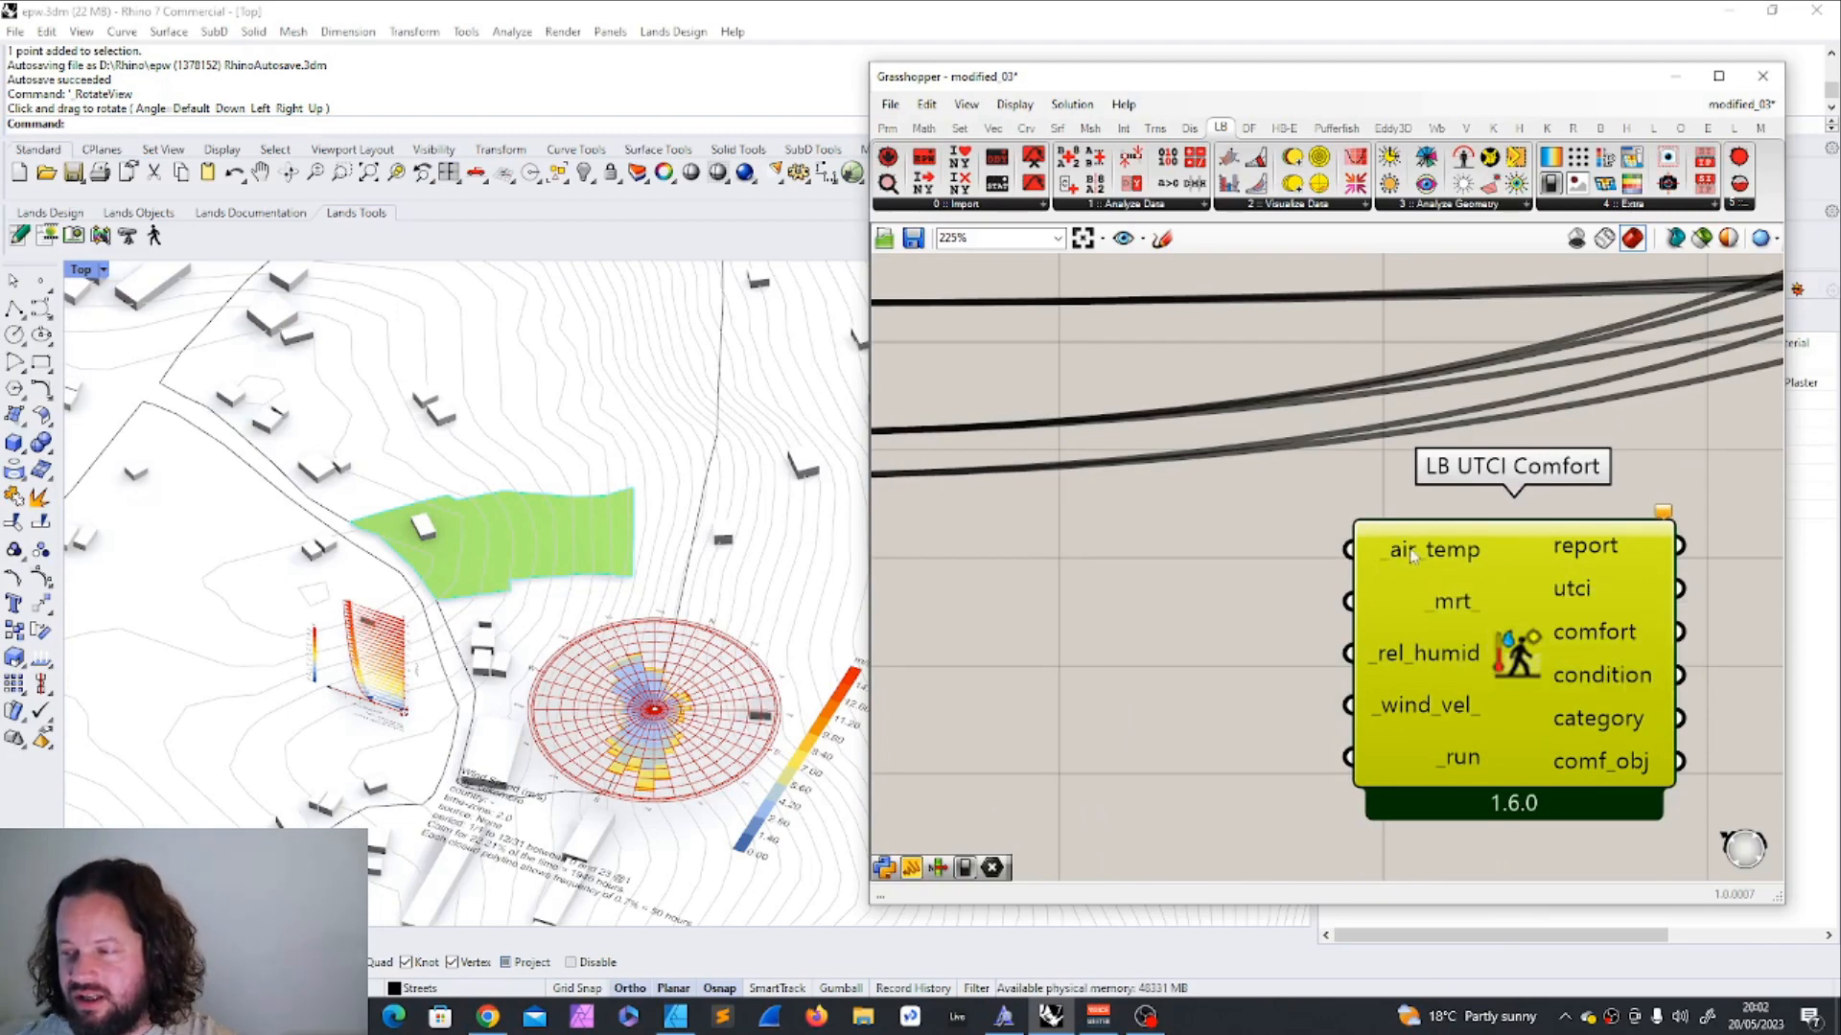
mouse_move(1381, 688)
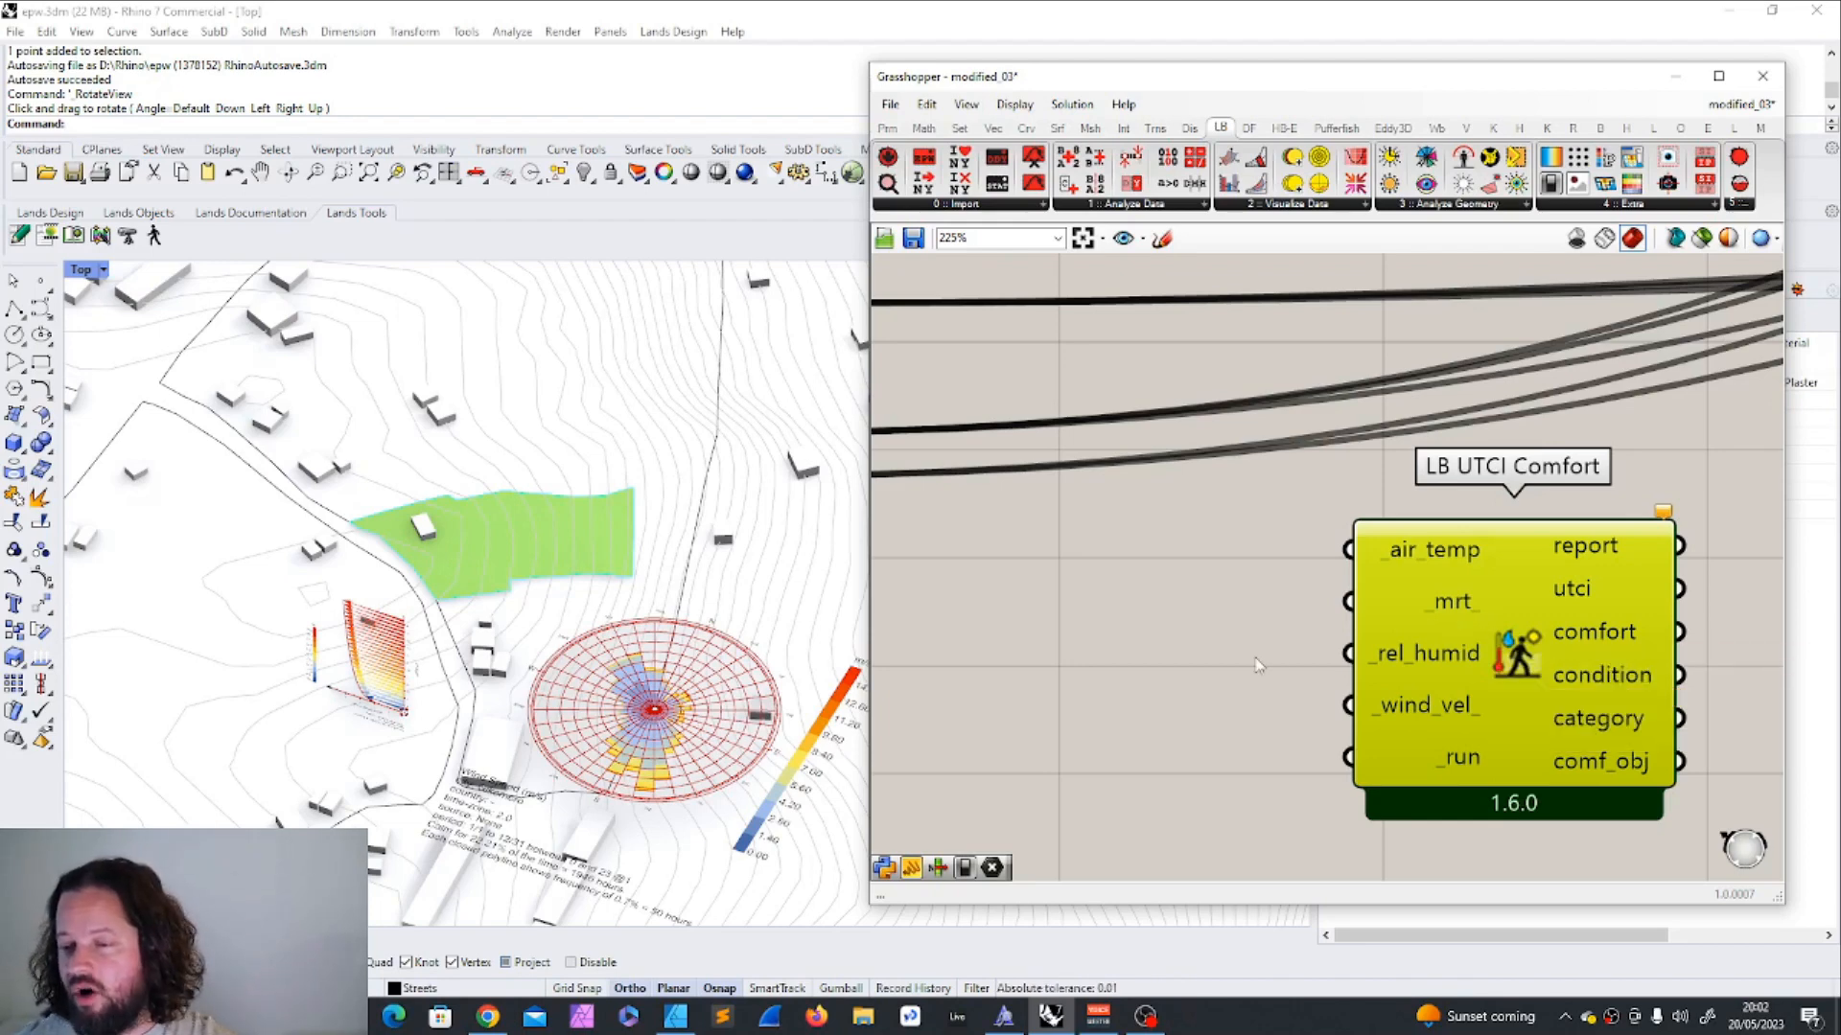
scroll(1519, 584, down, 1)
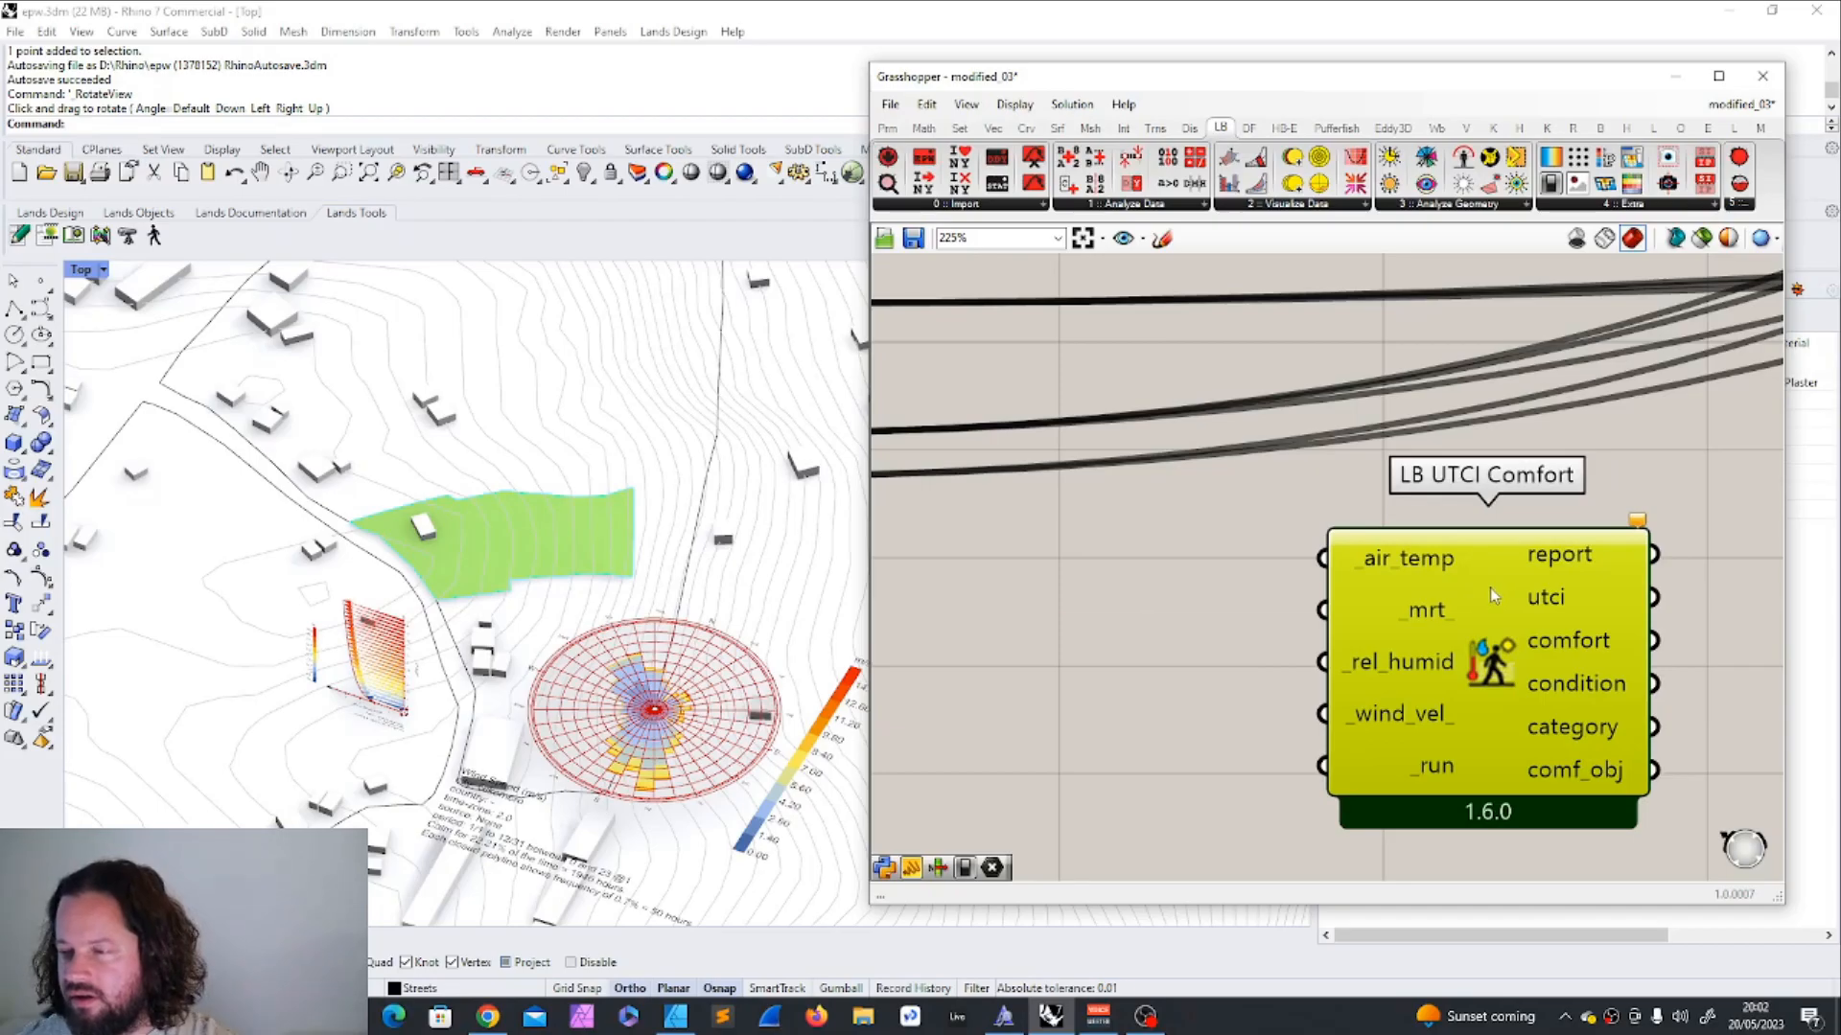
scroll(1492, 587, down, 3)
mouse_move(1494, 594)
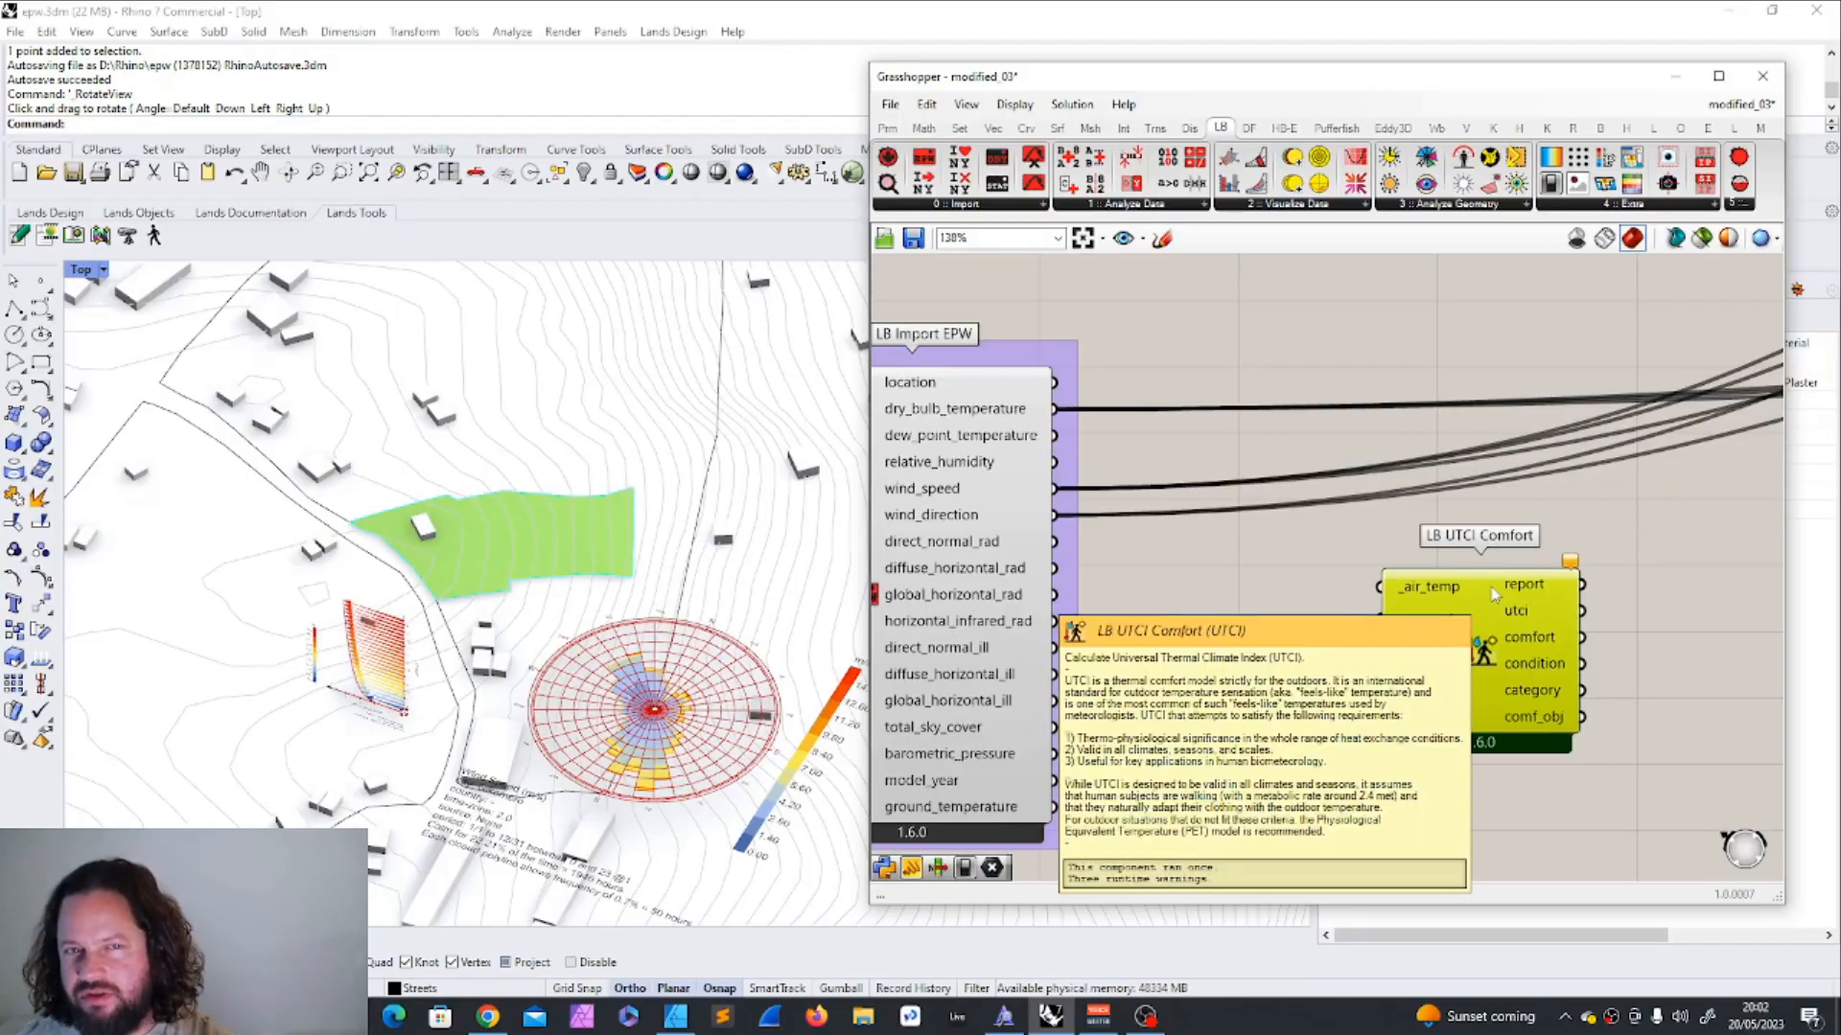
Add the LB PET Comfort, LB Adaptive Comfort and LB PMV Comfort components around LB UTCI Comfort for comparison.
click(1129, 204)
click(1346, 418)
click(1308, 746)
scroll(1282, 669, down, 2)
scroll(1242, 606, up, 1)
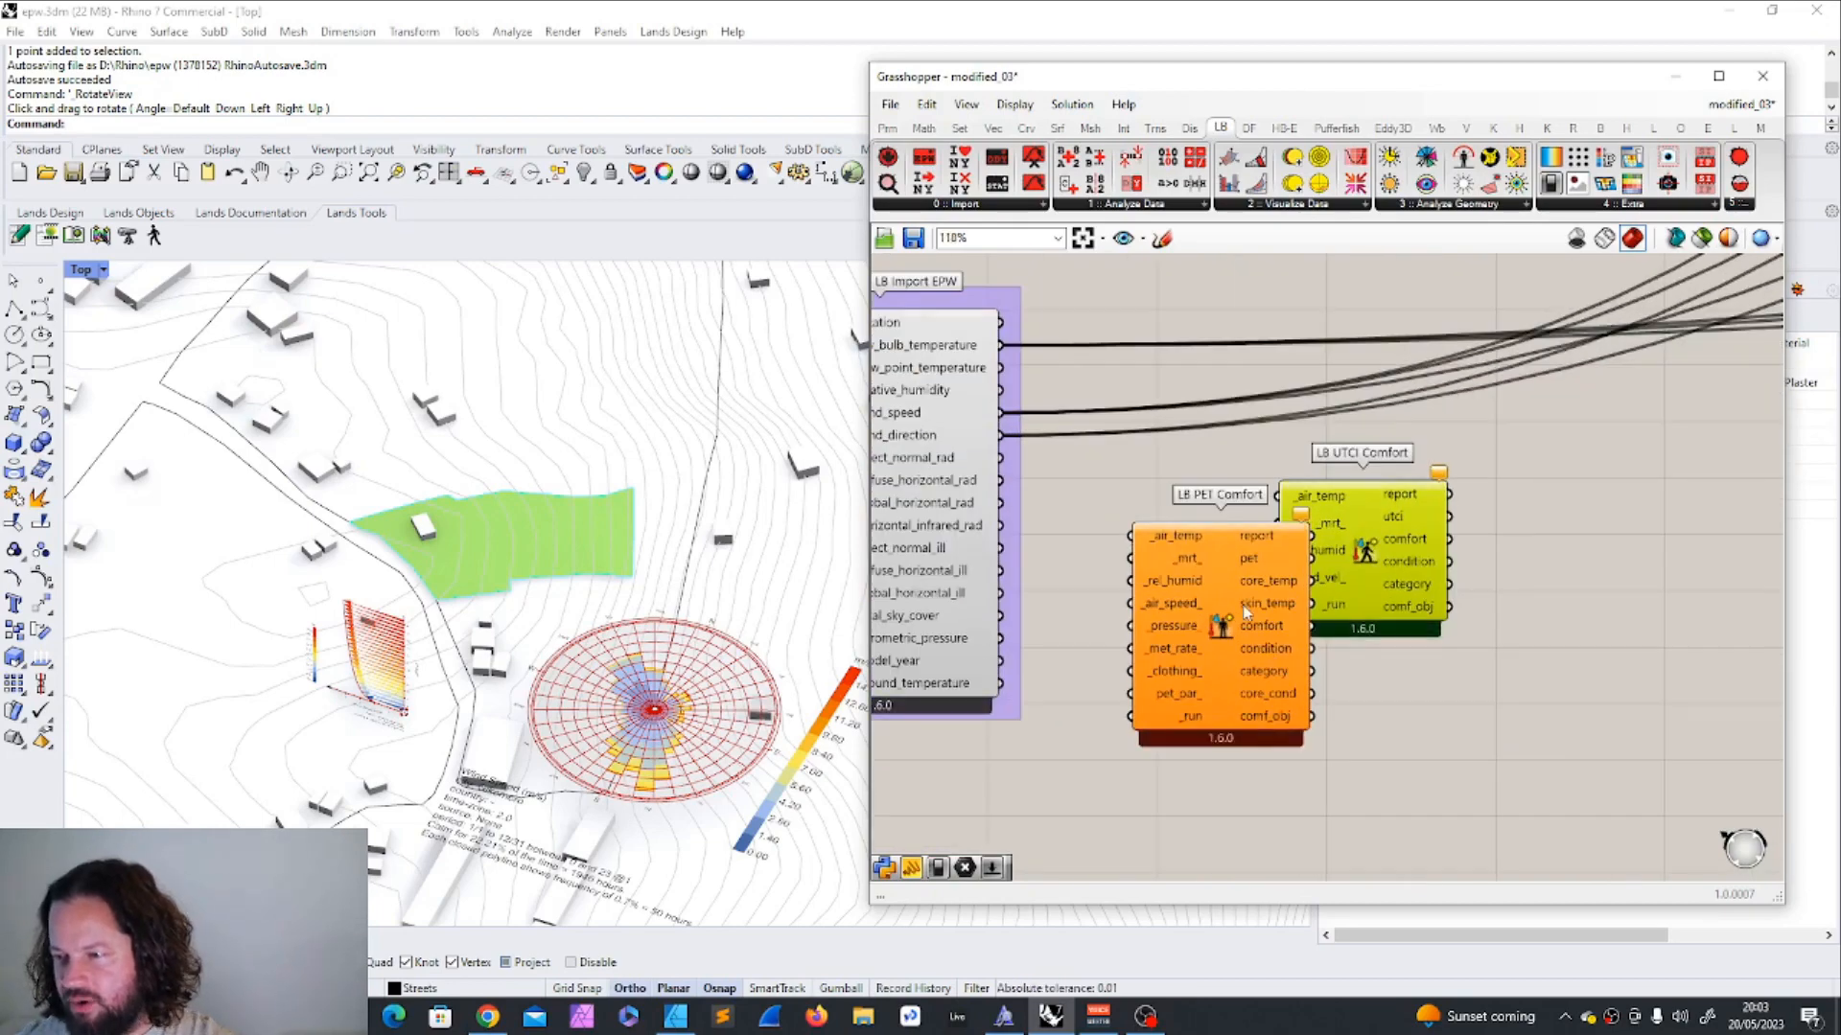
drag(1243, 606, 1411, 781)
scroll(1294, 595, down, 4)
click(1129, 204)
click(1181, 359)
scroll(1354, 630, up, 4)
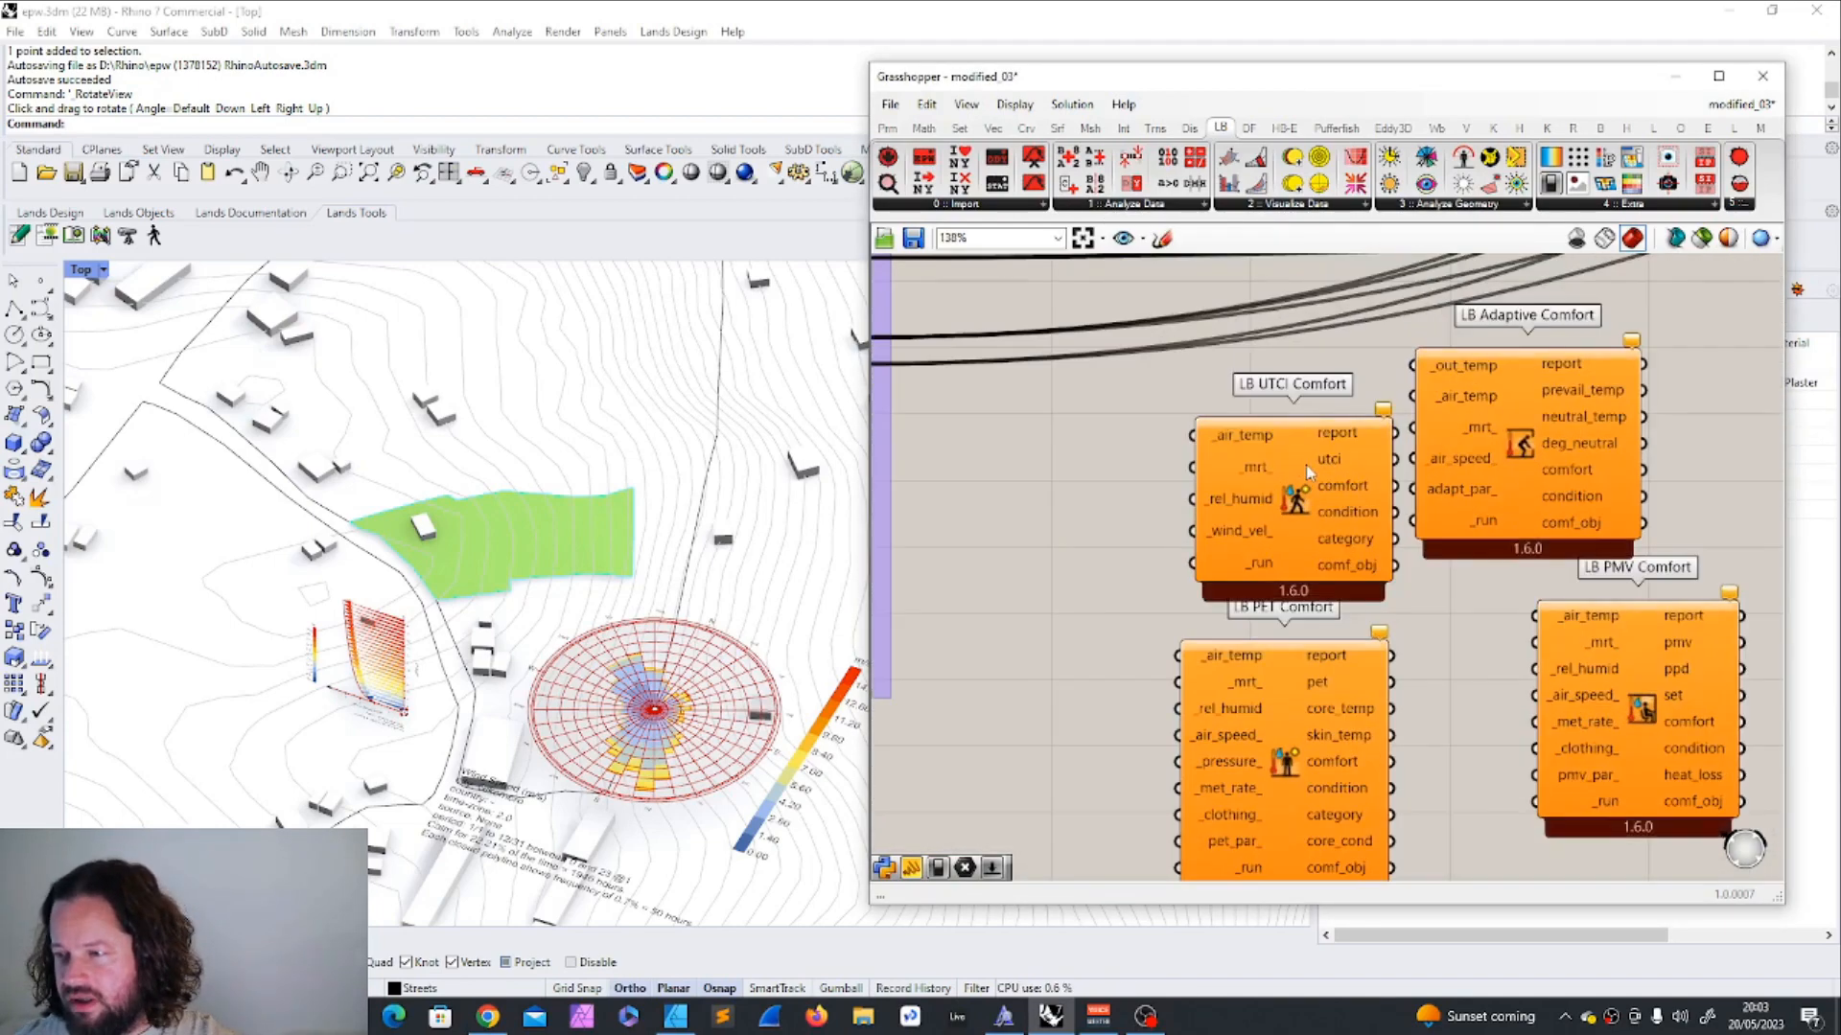
Delete the LB Adaptive Comfort, LB PET Comfort and LB PMV Comfort components, keeping only LB UTCI Comfort.
click(1289, 457)
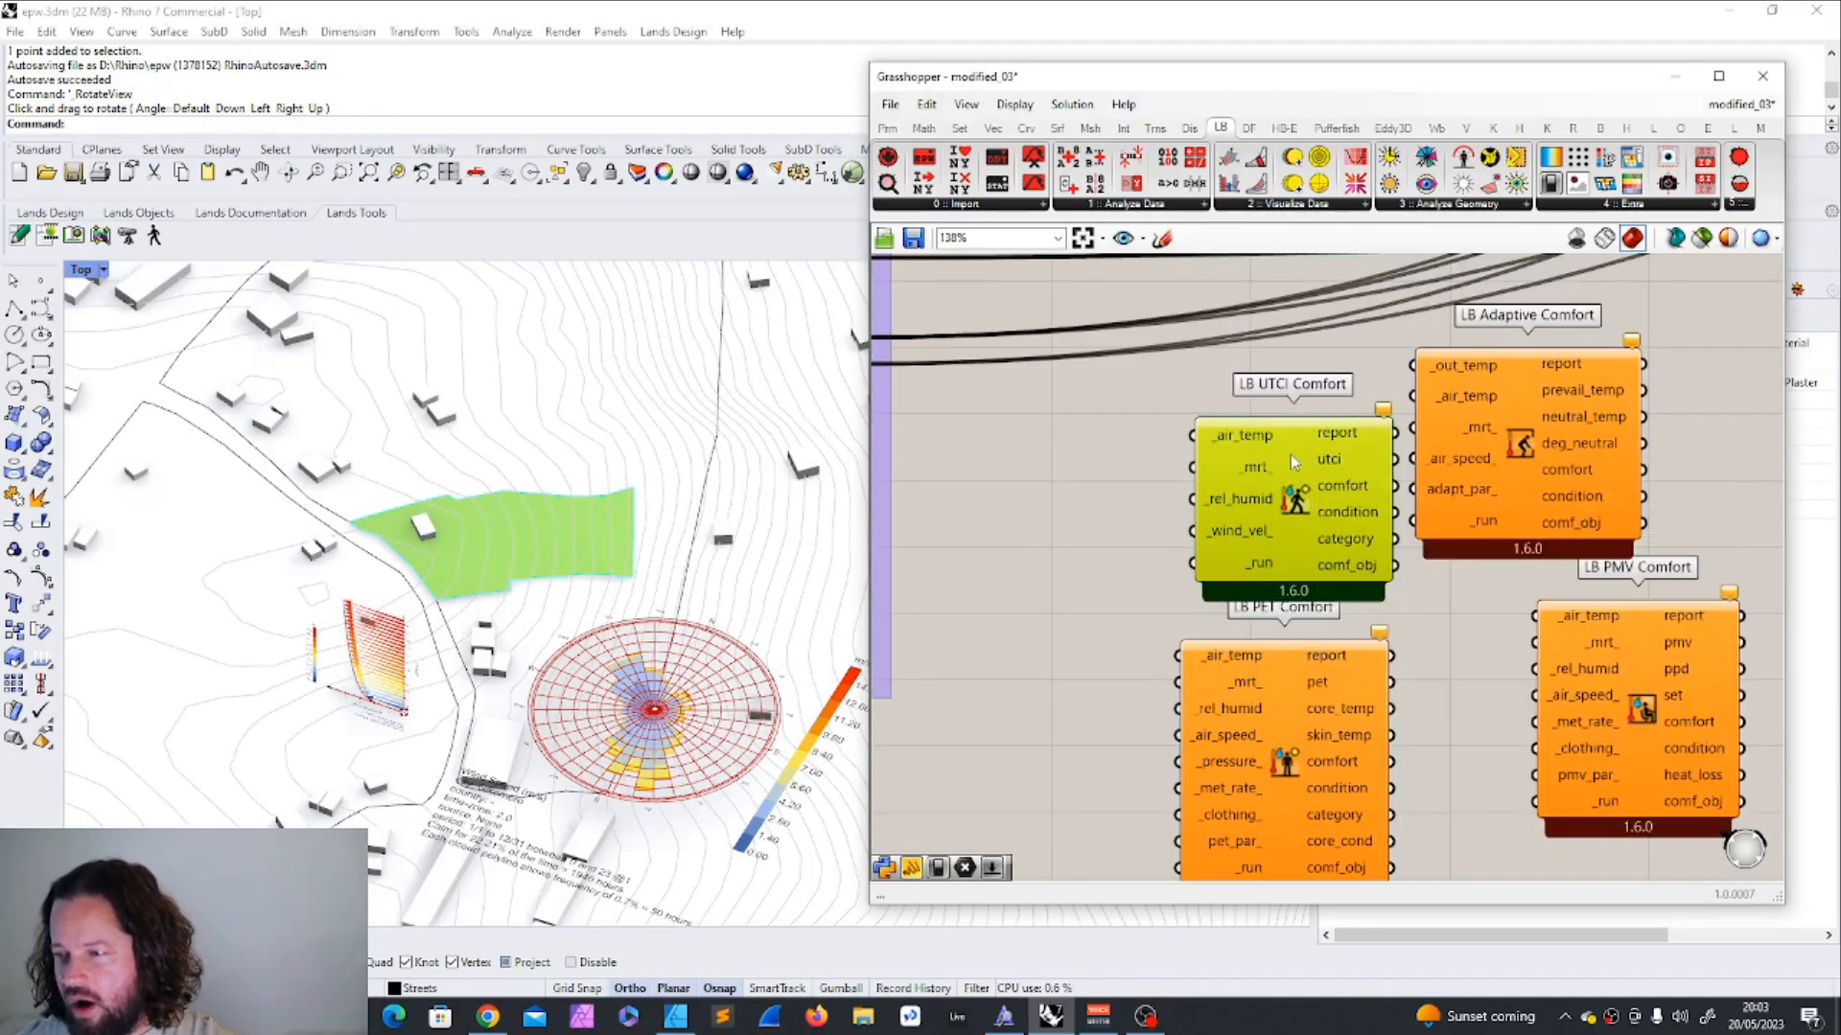
click(1511, 382)
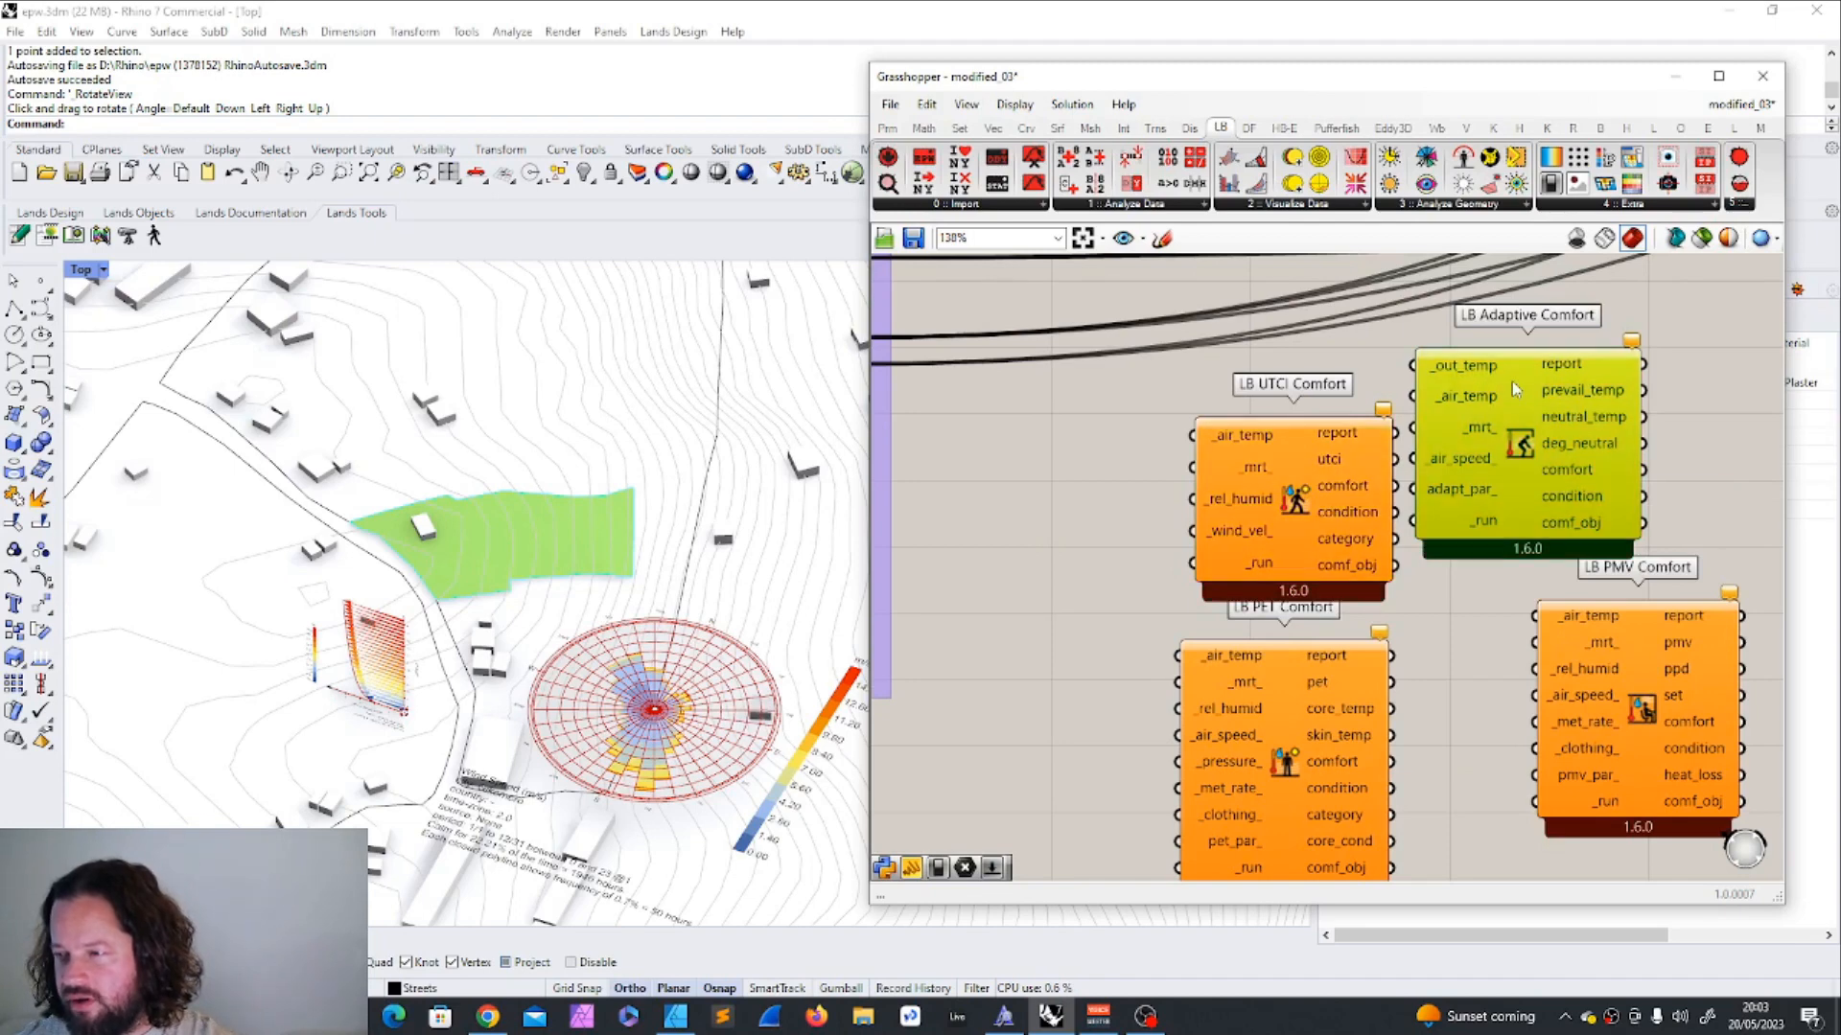
shift+click(1319, 731)
shift+click(1636, 652)
key(Delete)
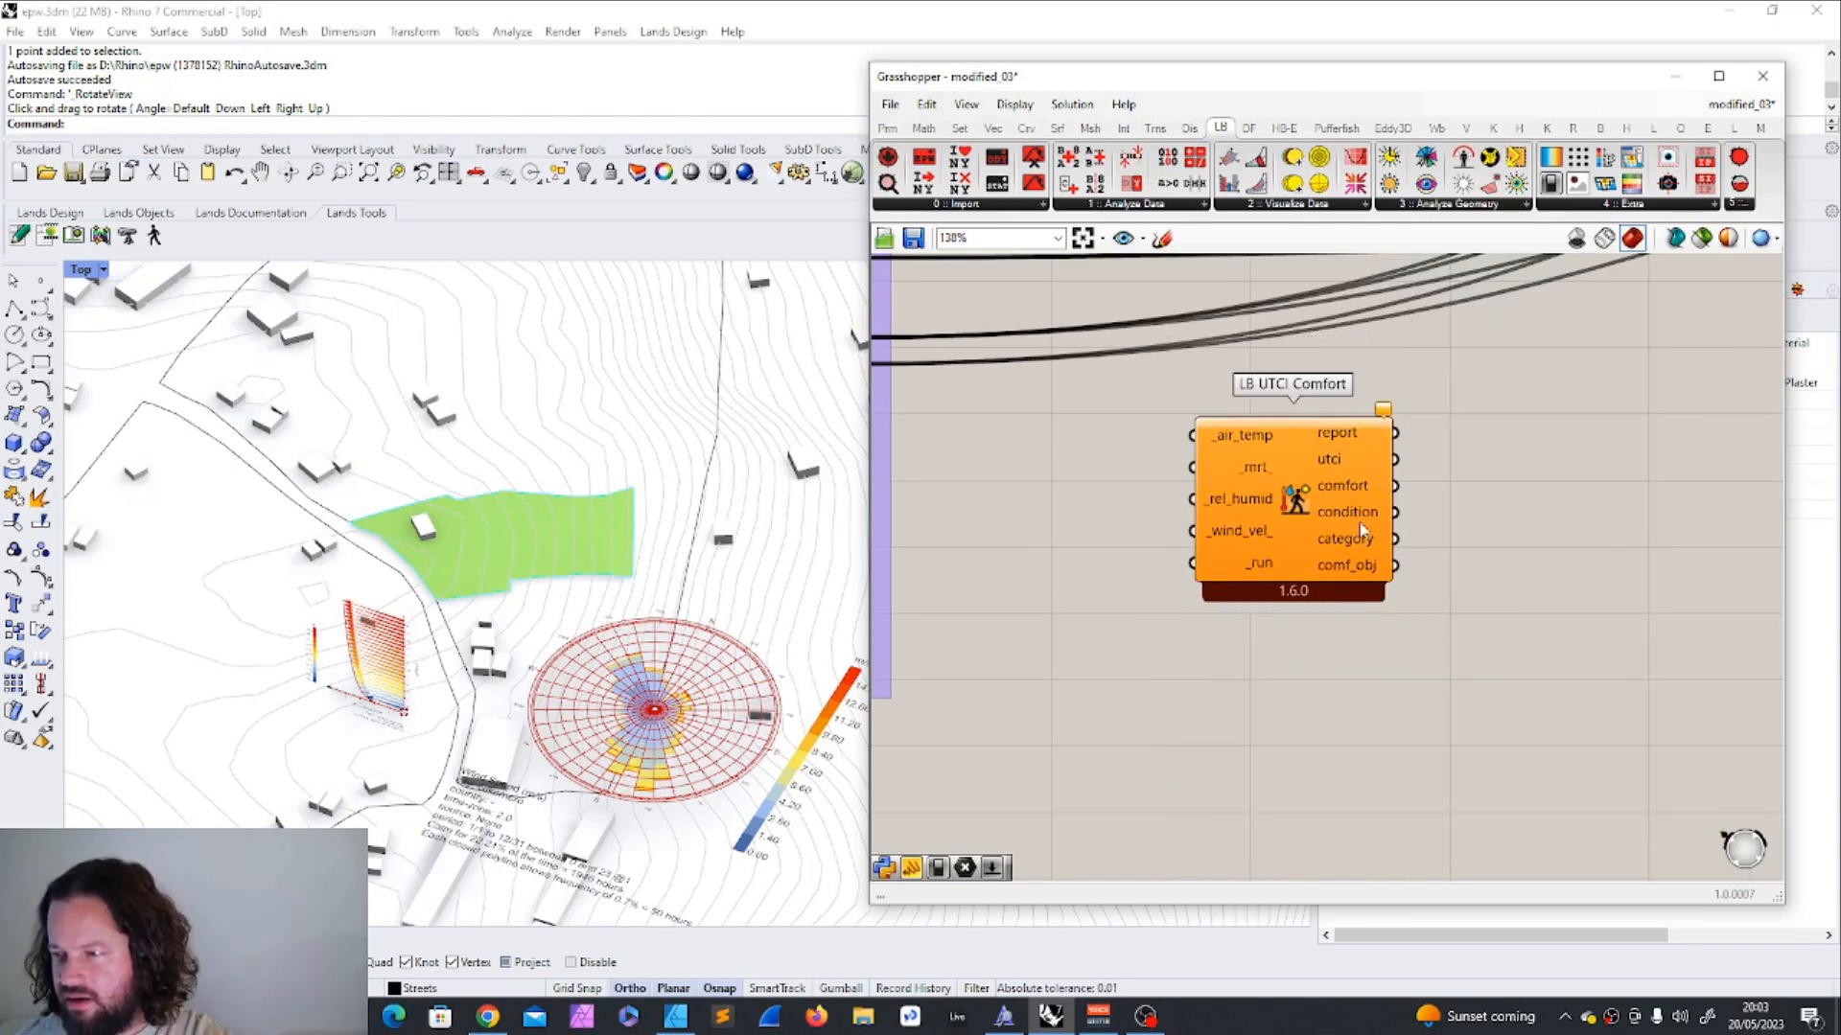
Connect the dry_bulb_temperature output of the modified LB Import EPW to the _air_temp input of LB UTCI Comfort.
click(1317, 495)
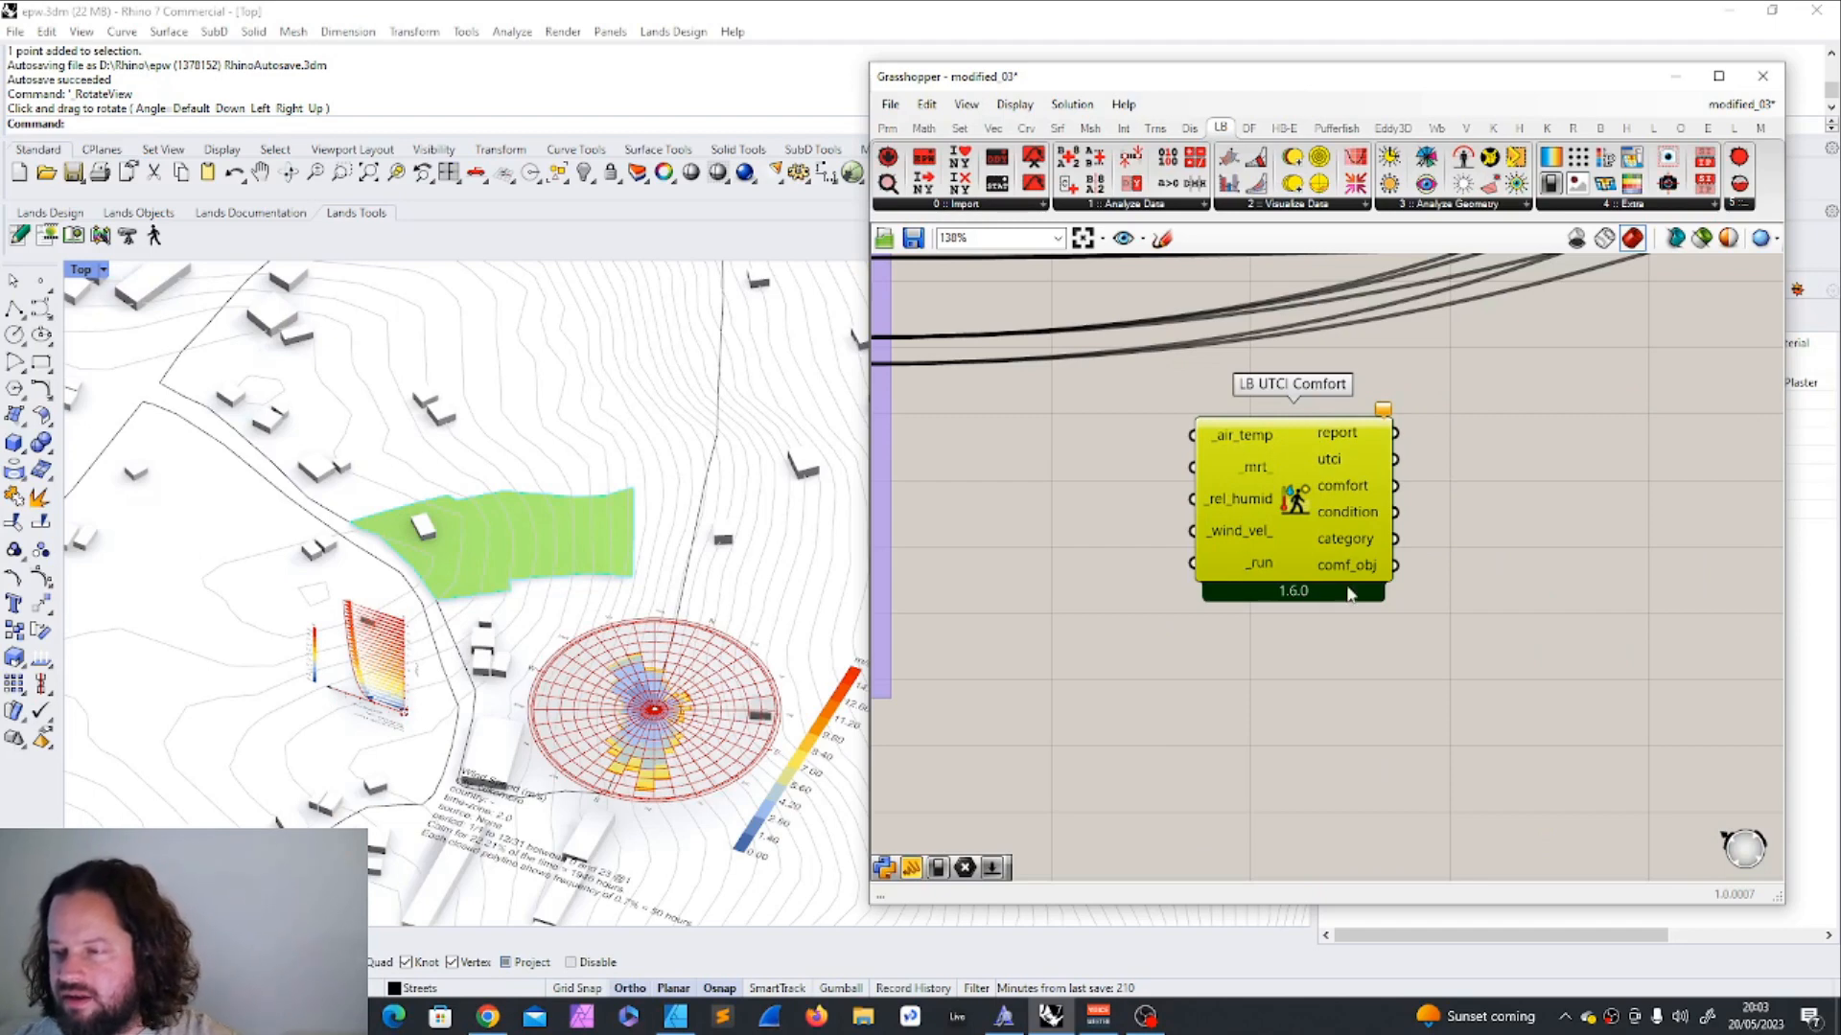
mouse_move(1296, 460)
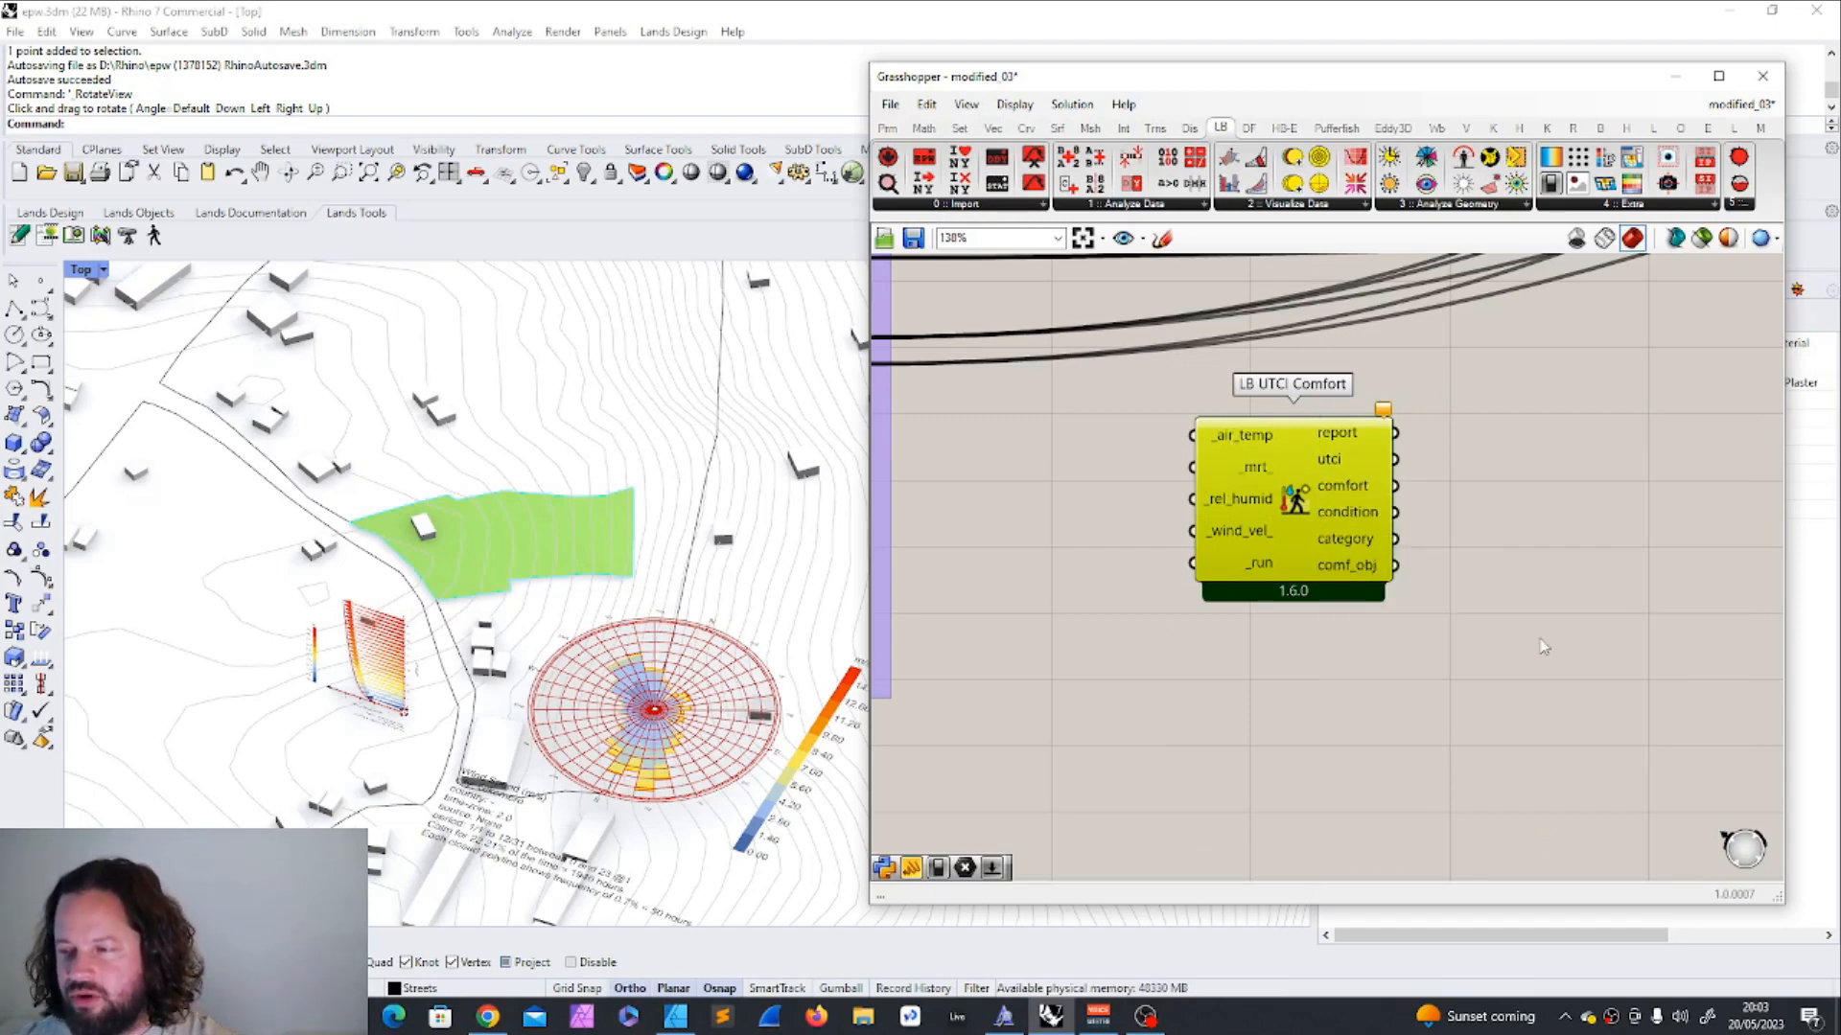
click(888, 128)
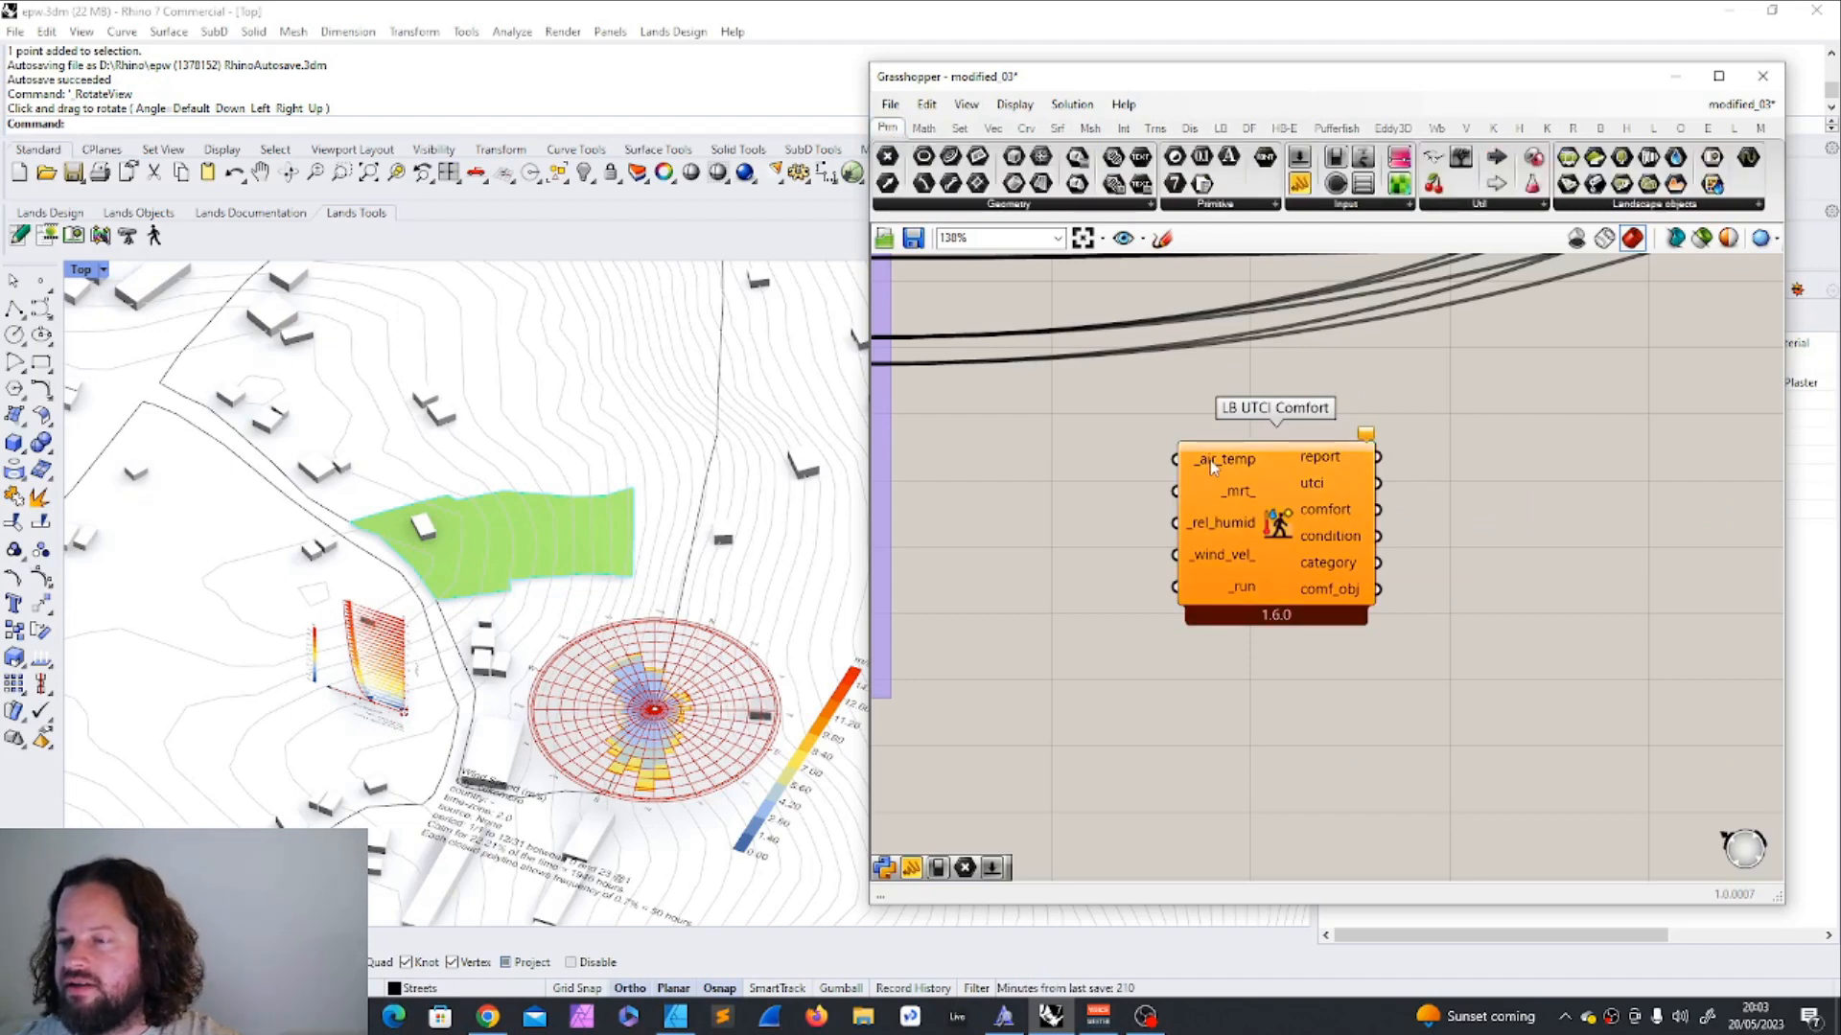
mouse_move(1211, 467)
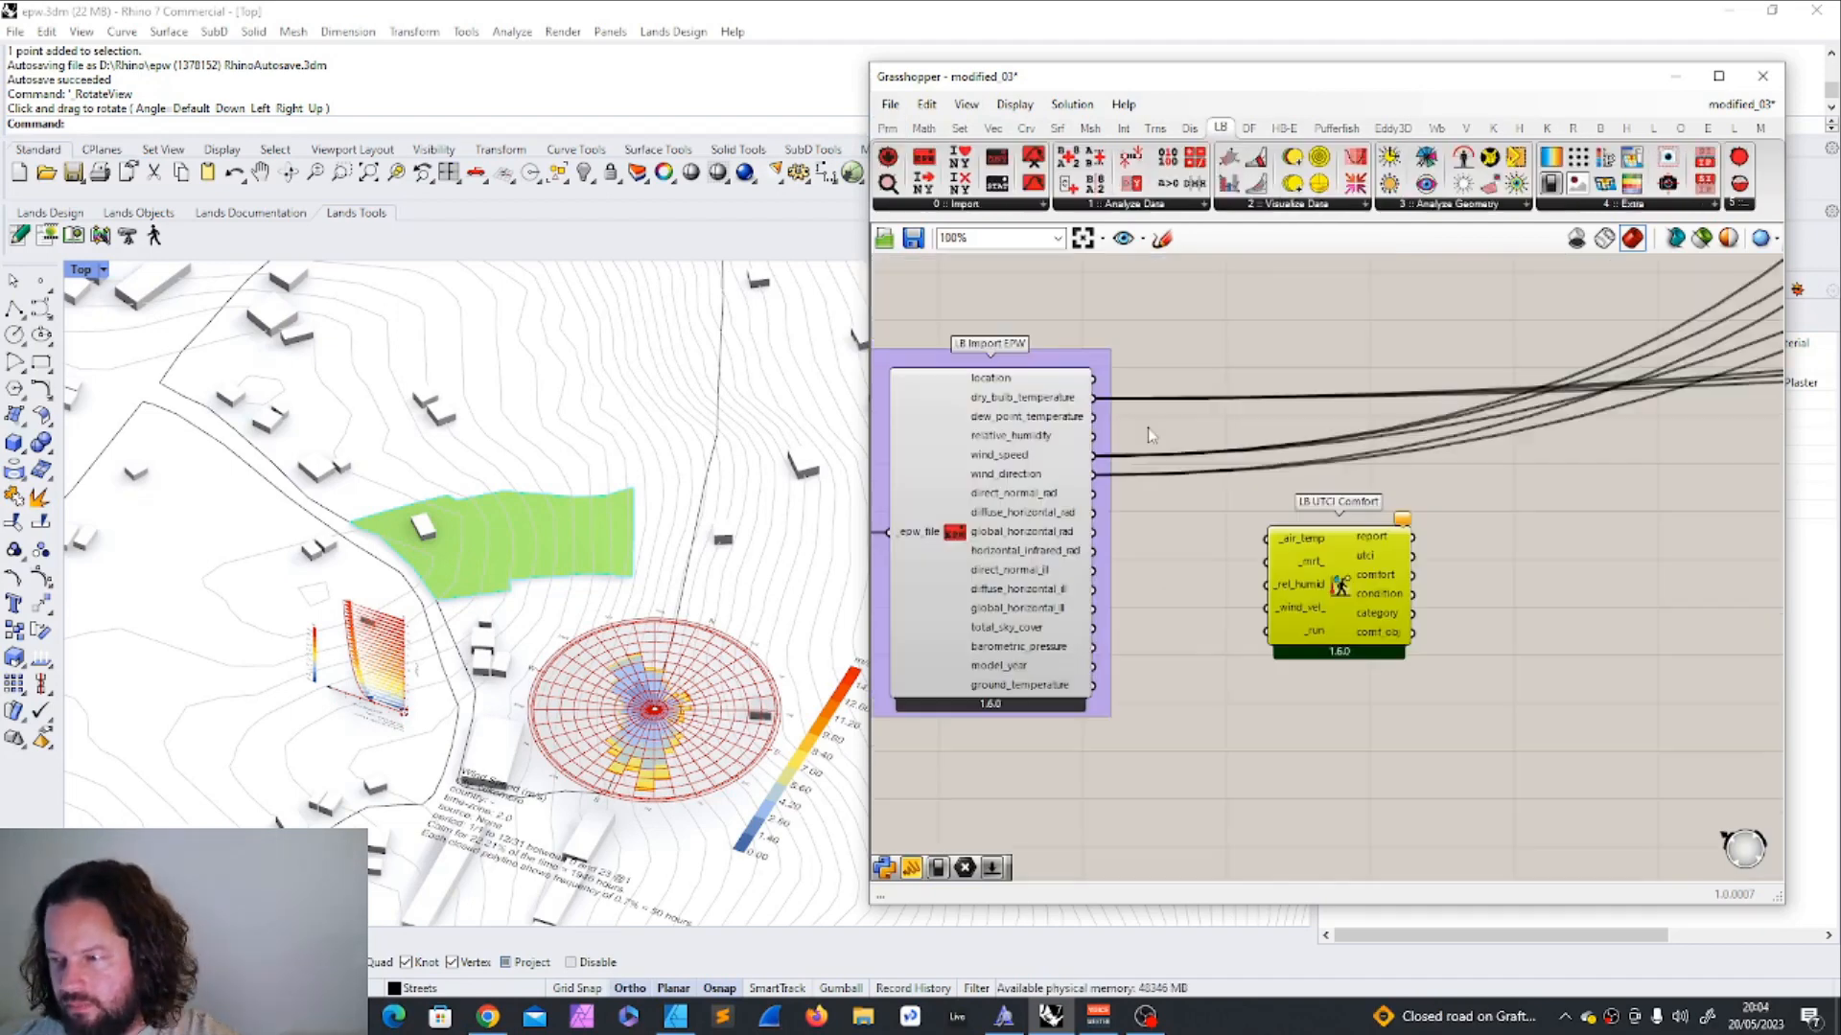
drag(1093, 397, 1499, 538)
Check the _mrt_ input's description and connect the relative_humidity output to the _rel_humid input of LB UTCI Comfort.
scroll(1313, 590, up, 3)
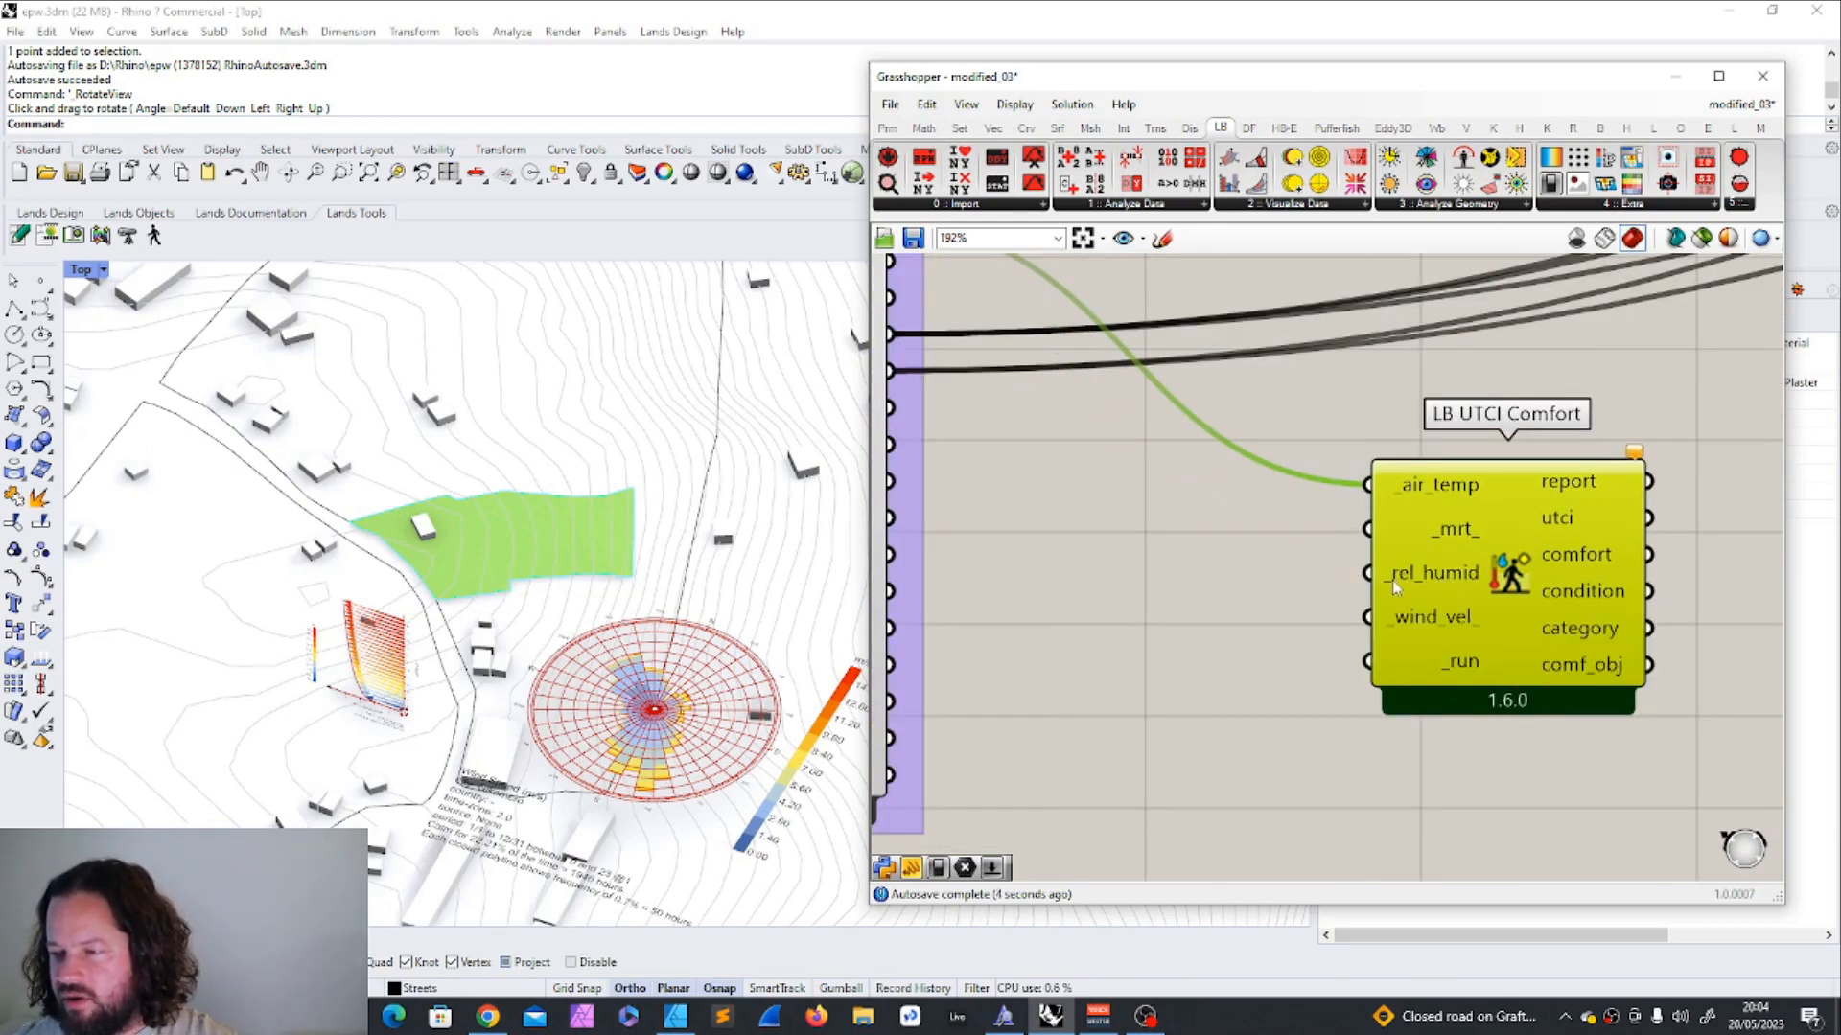
scroll(1247, 586, down, 1)
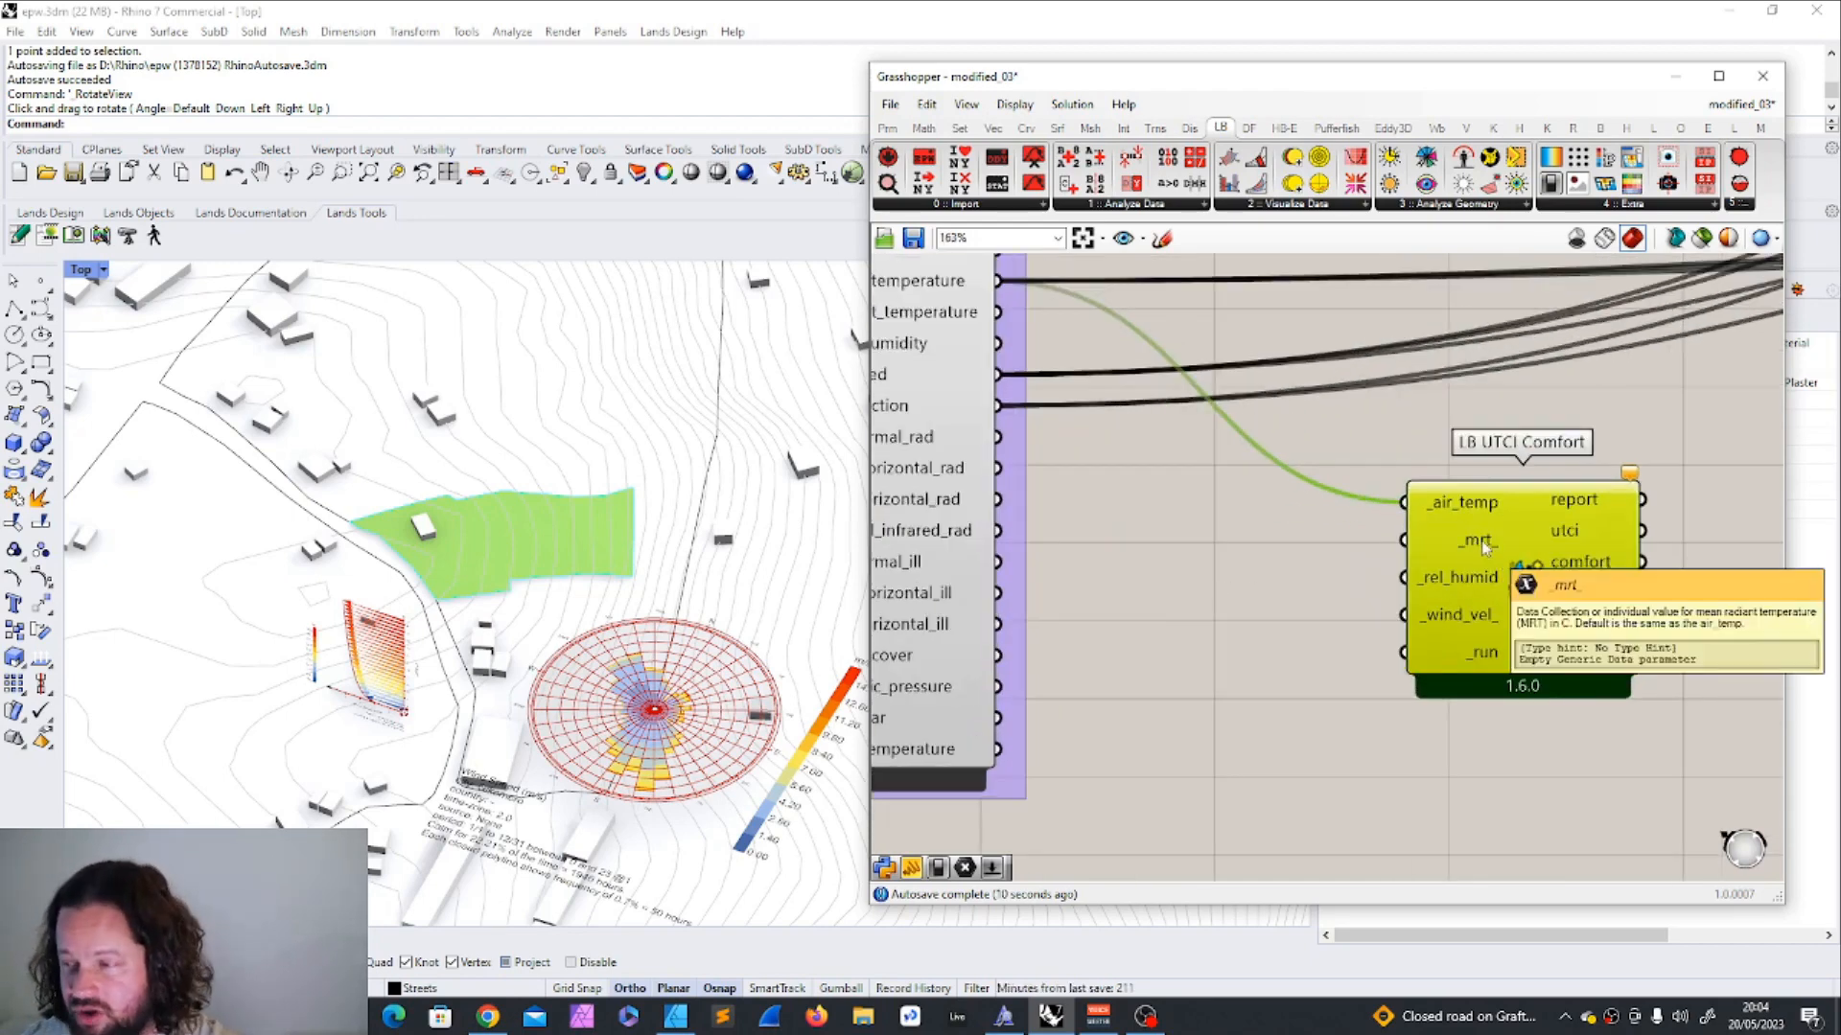
scroll(1397, 566, down, 3)
scroll(1397, 566, up, 1)
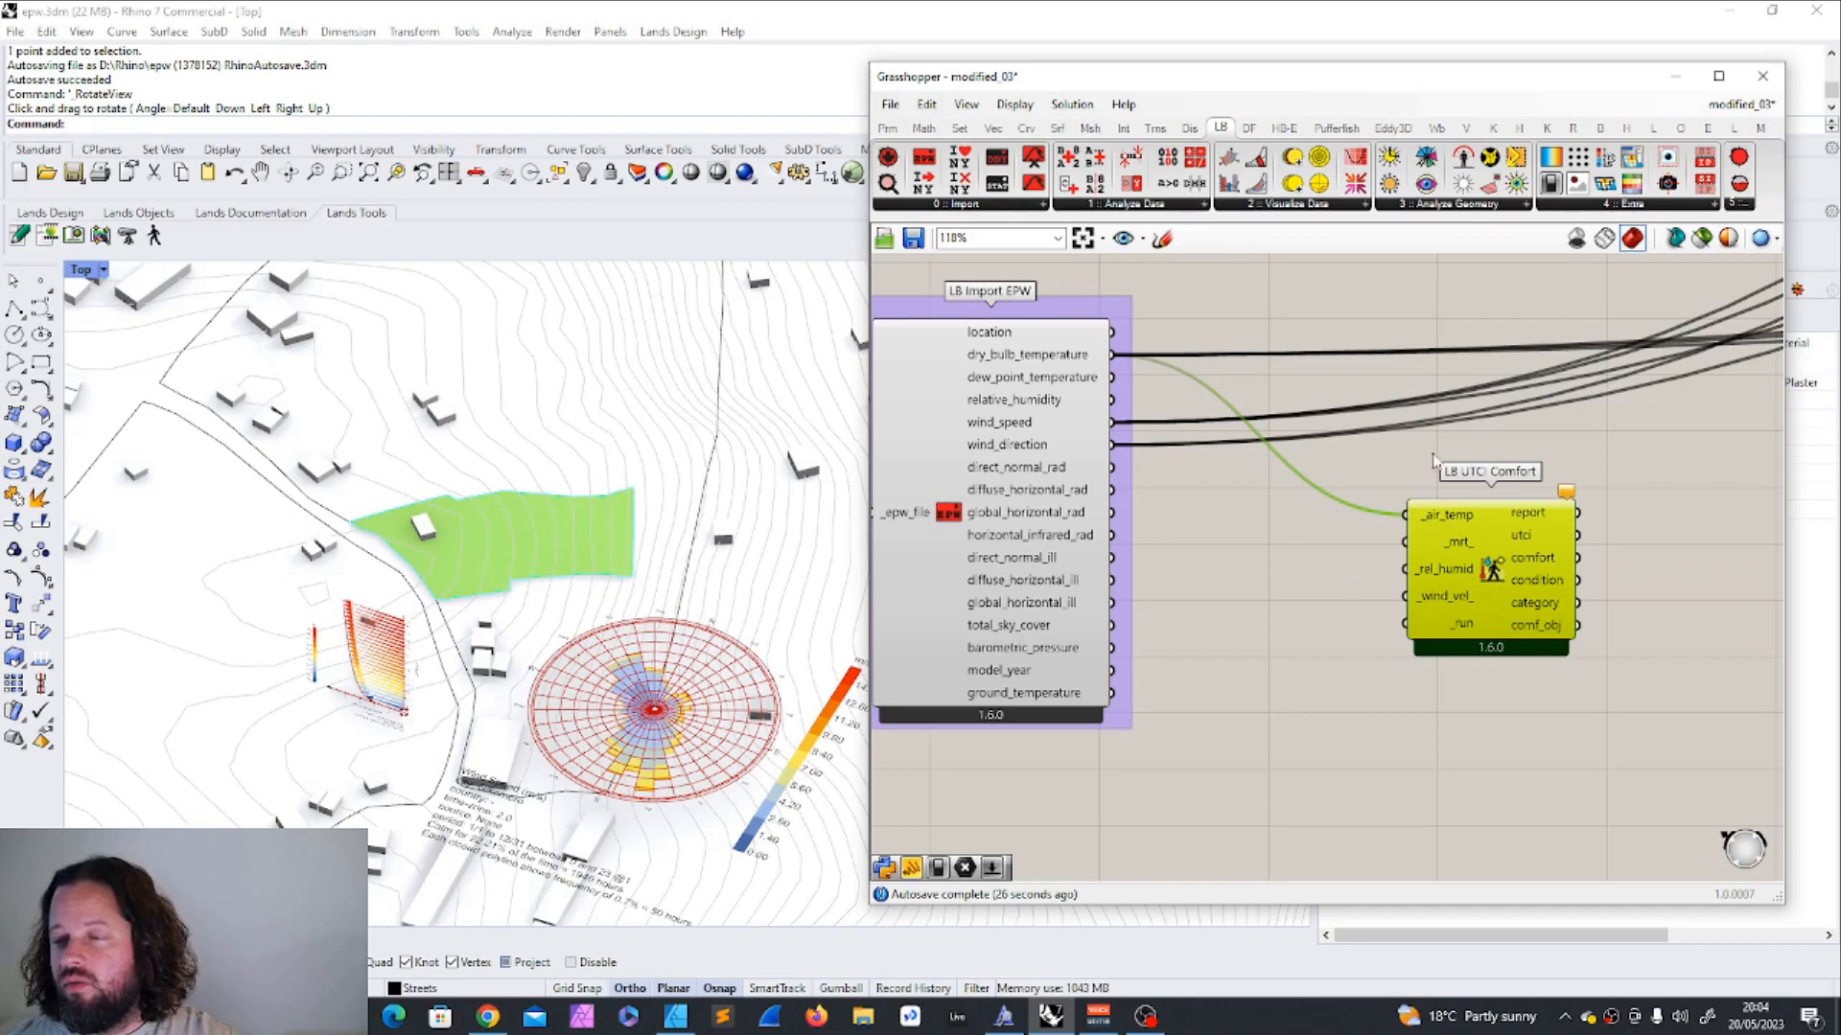
drag(1501, 550, 1495, 546)
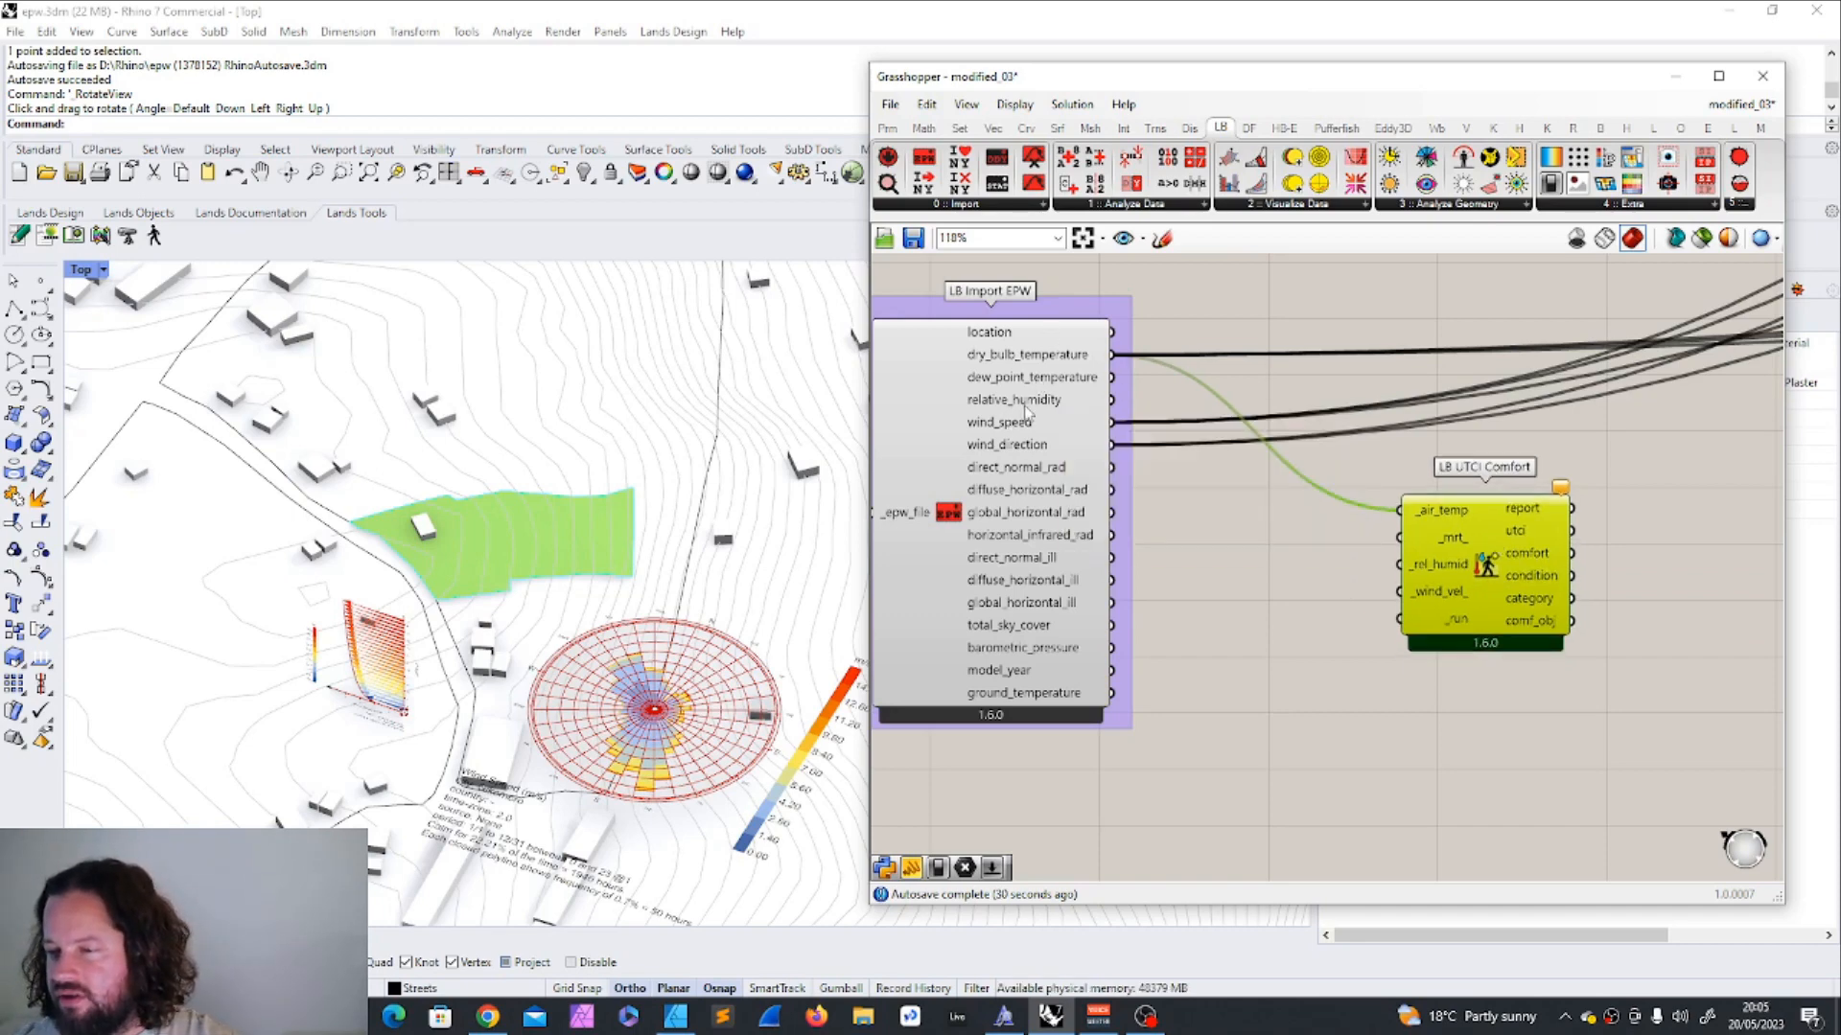
drag(1098, 410, 1400, 564)
scroll(1344, 605, up, 2)
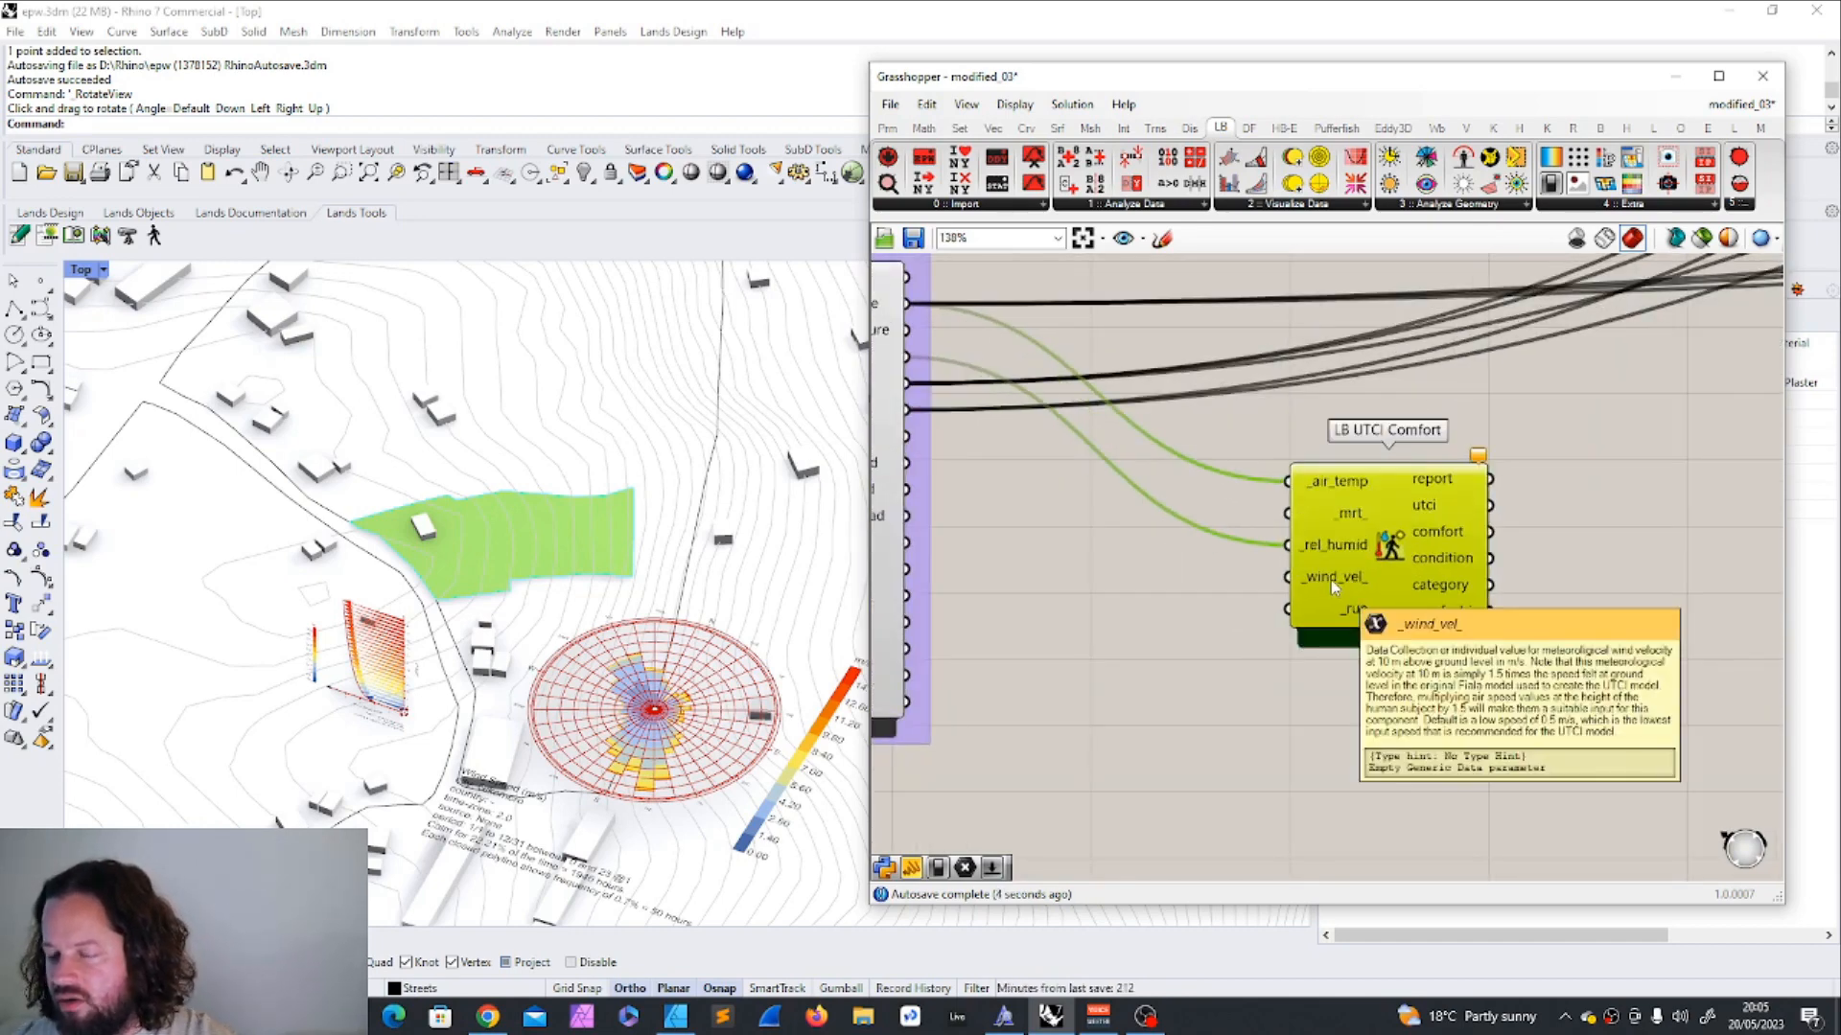
Add a Boolean Toggle set to False and connect it to the _run input of LB UTCI Comfort.
double_click(1186, 623)
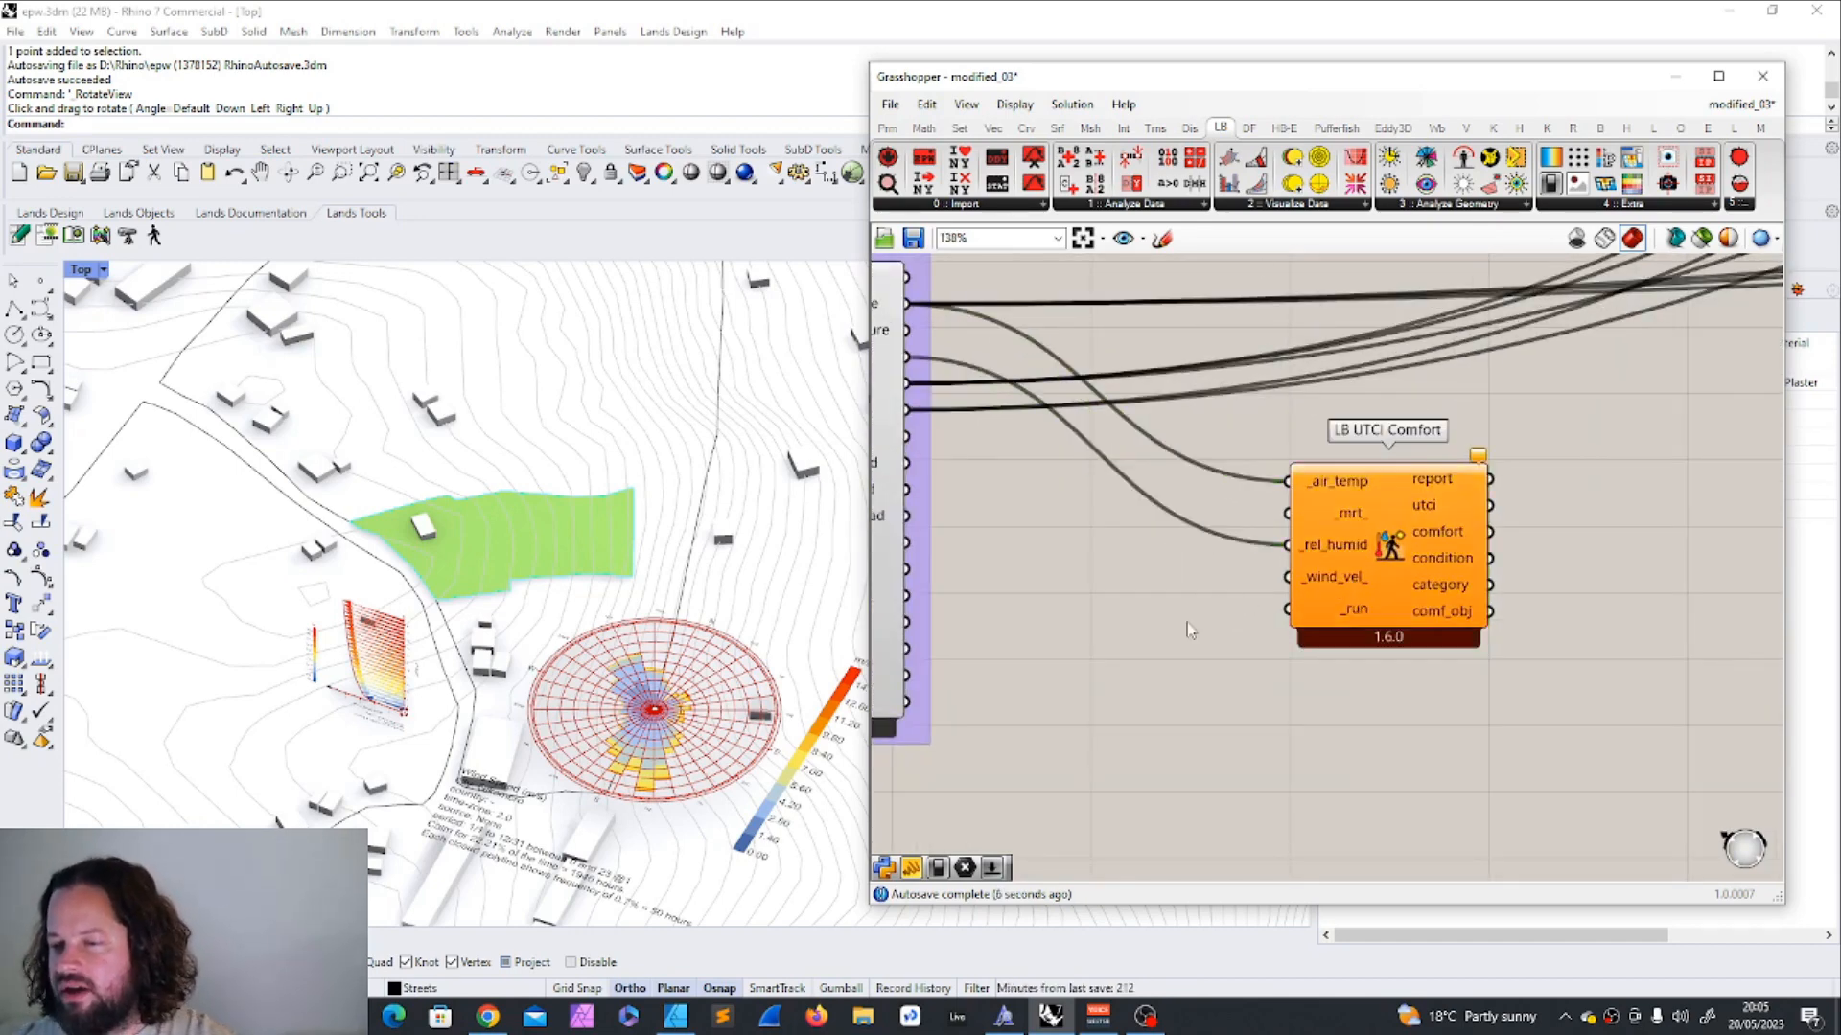
text(to)
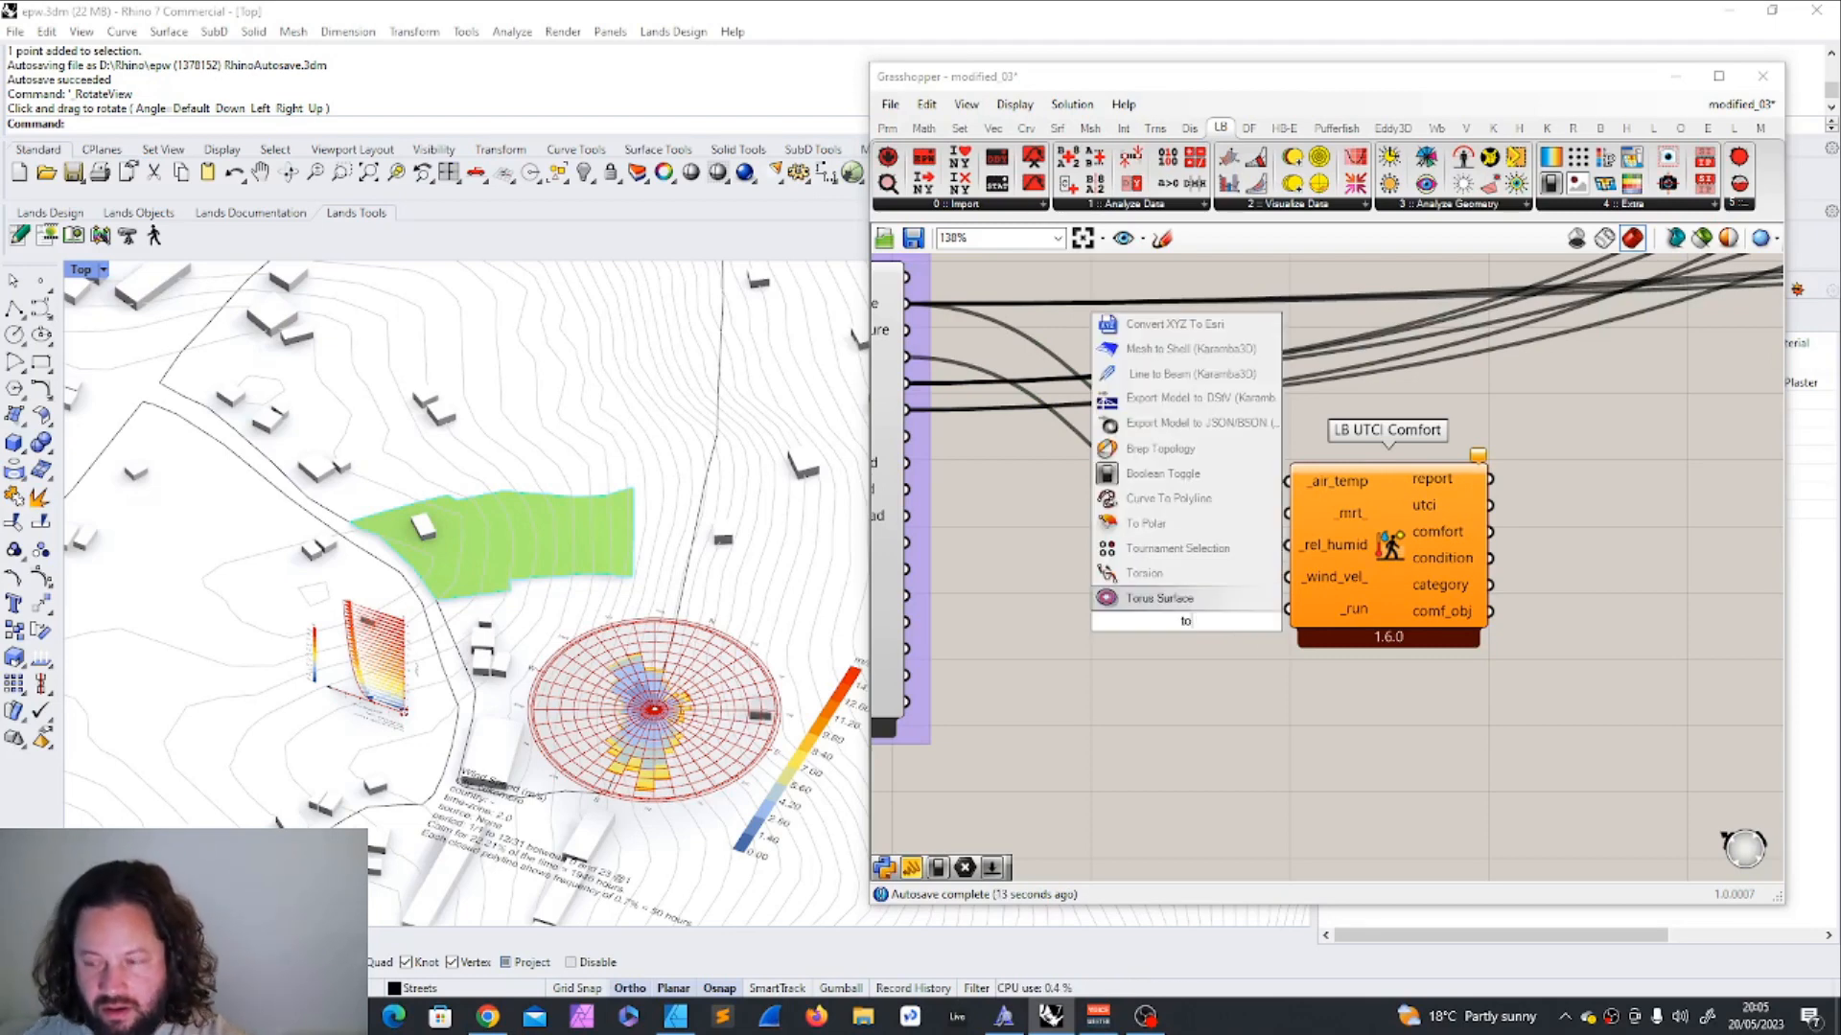
key(Up)
key(Up)
key(Up)
key(Up)
key(Up)
key(Return)
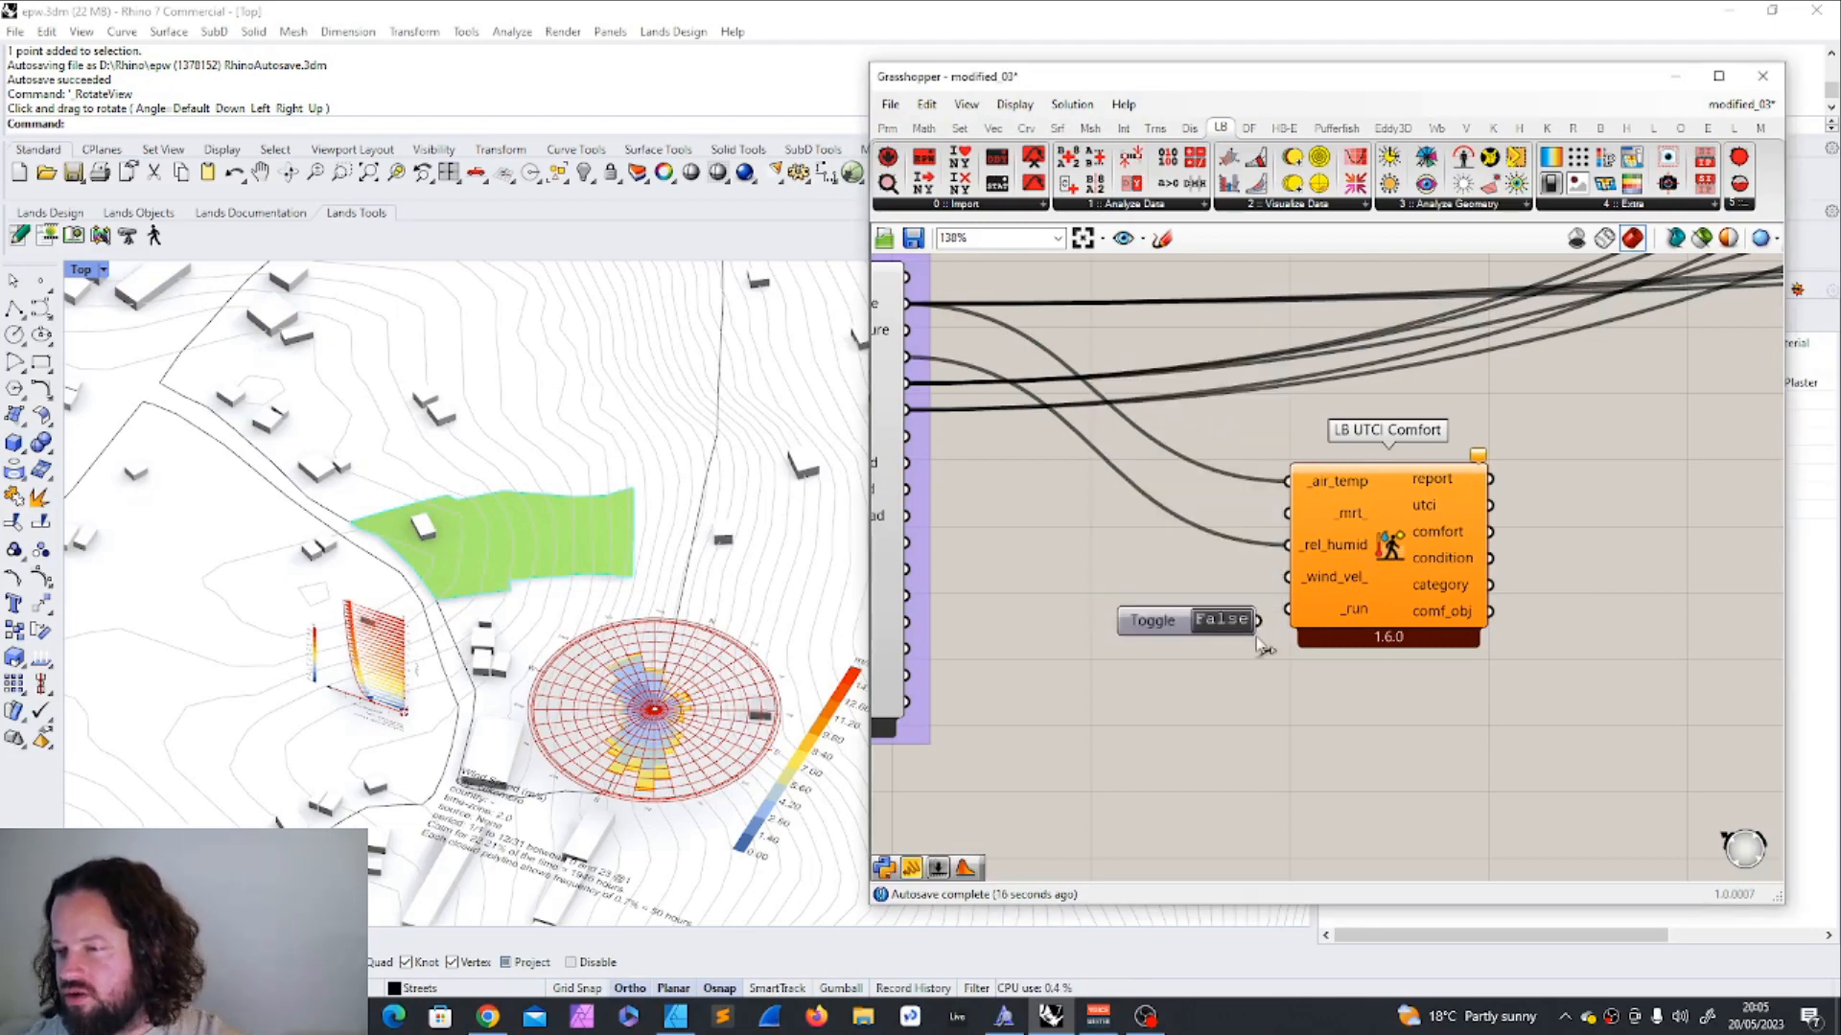
drag(1163, 630, 1114, 635)
drag(1209, 627, 1287, 609)
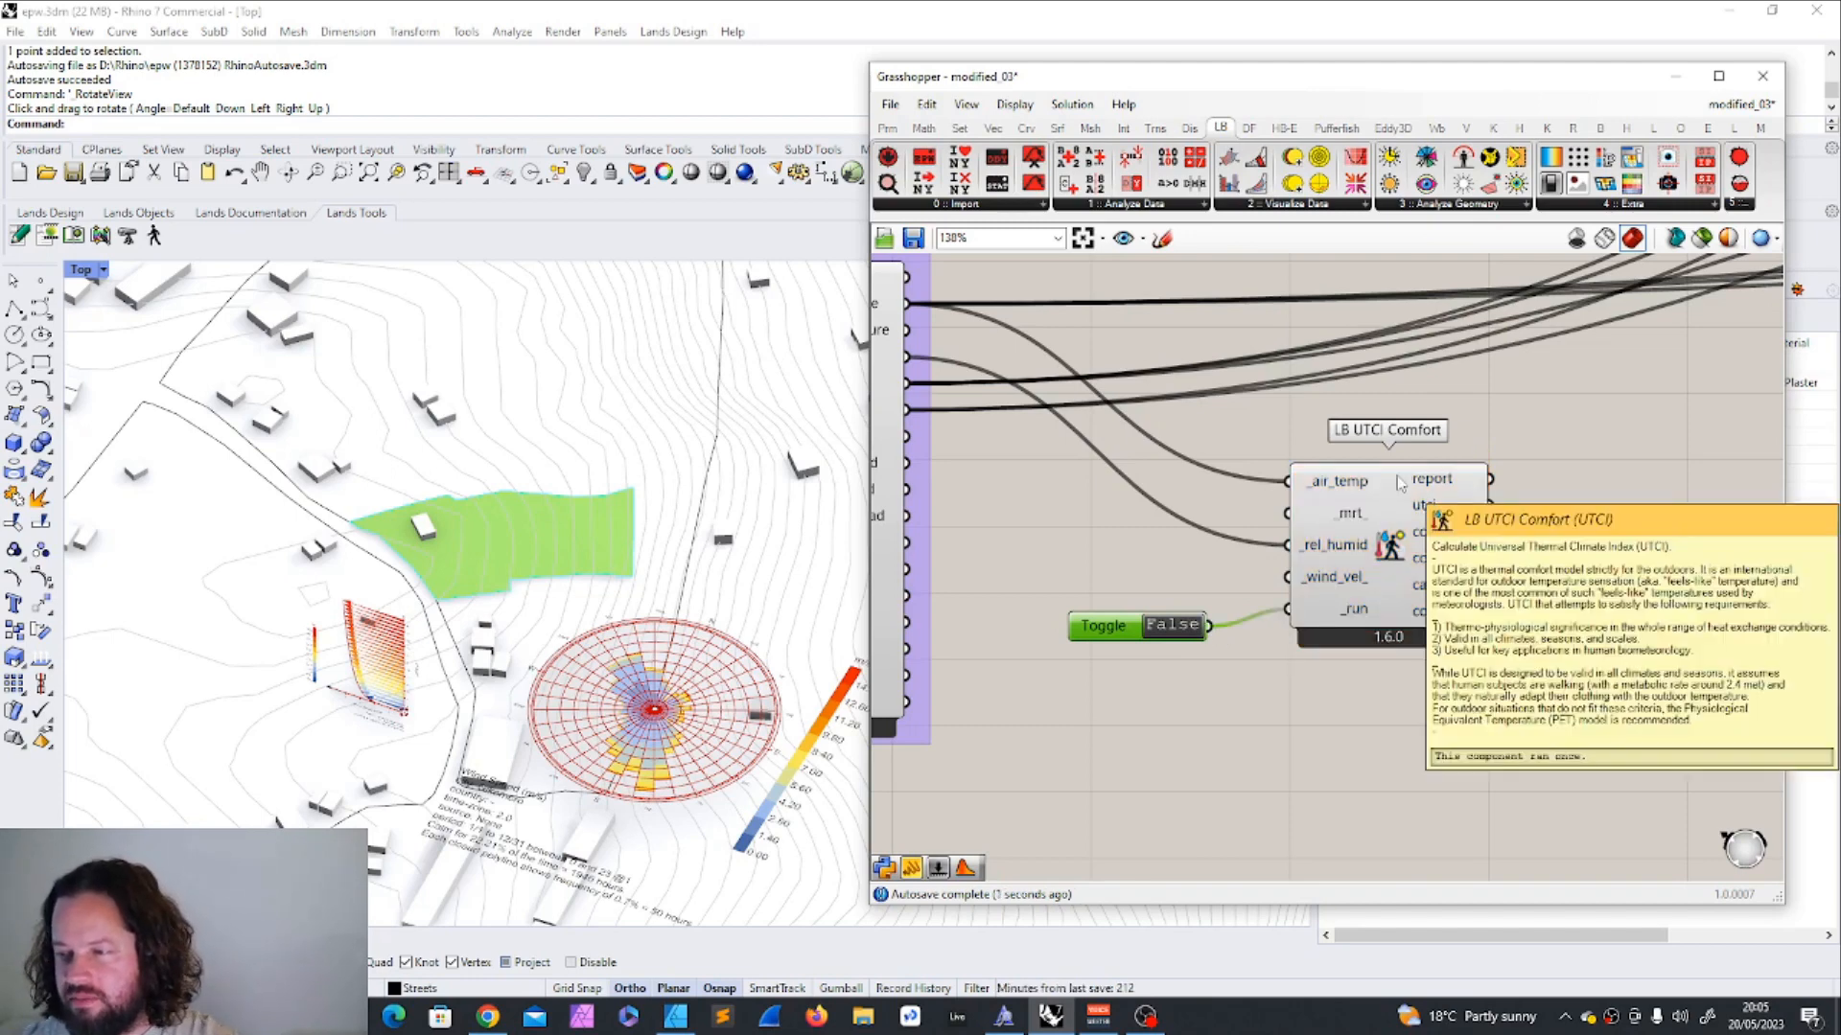
Set the Boolean Toggle on the _run input to True and adjust its spacing to LB UTCI Comfort.
click(1171, 625)
drag(1108, 634, 1135, 615)
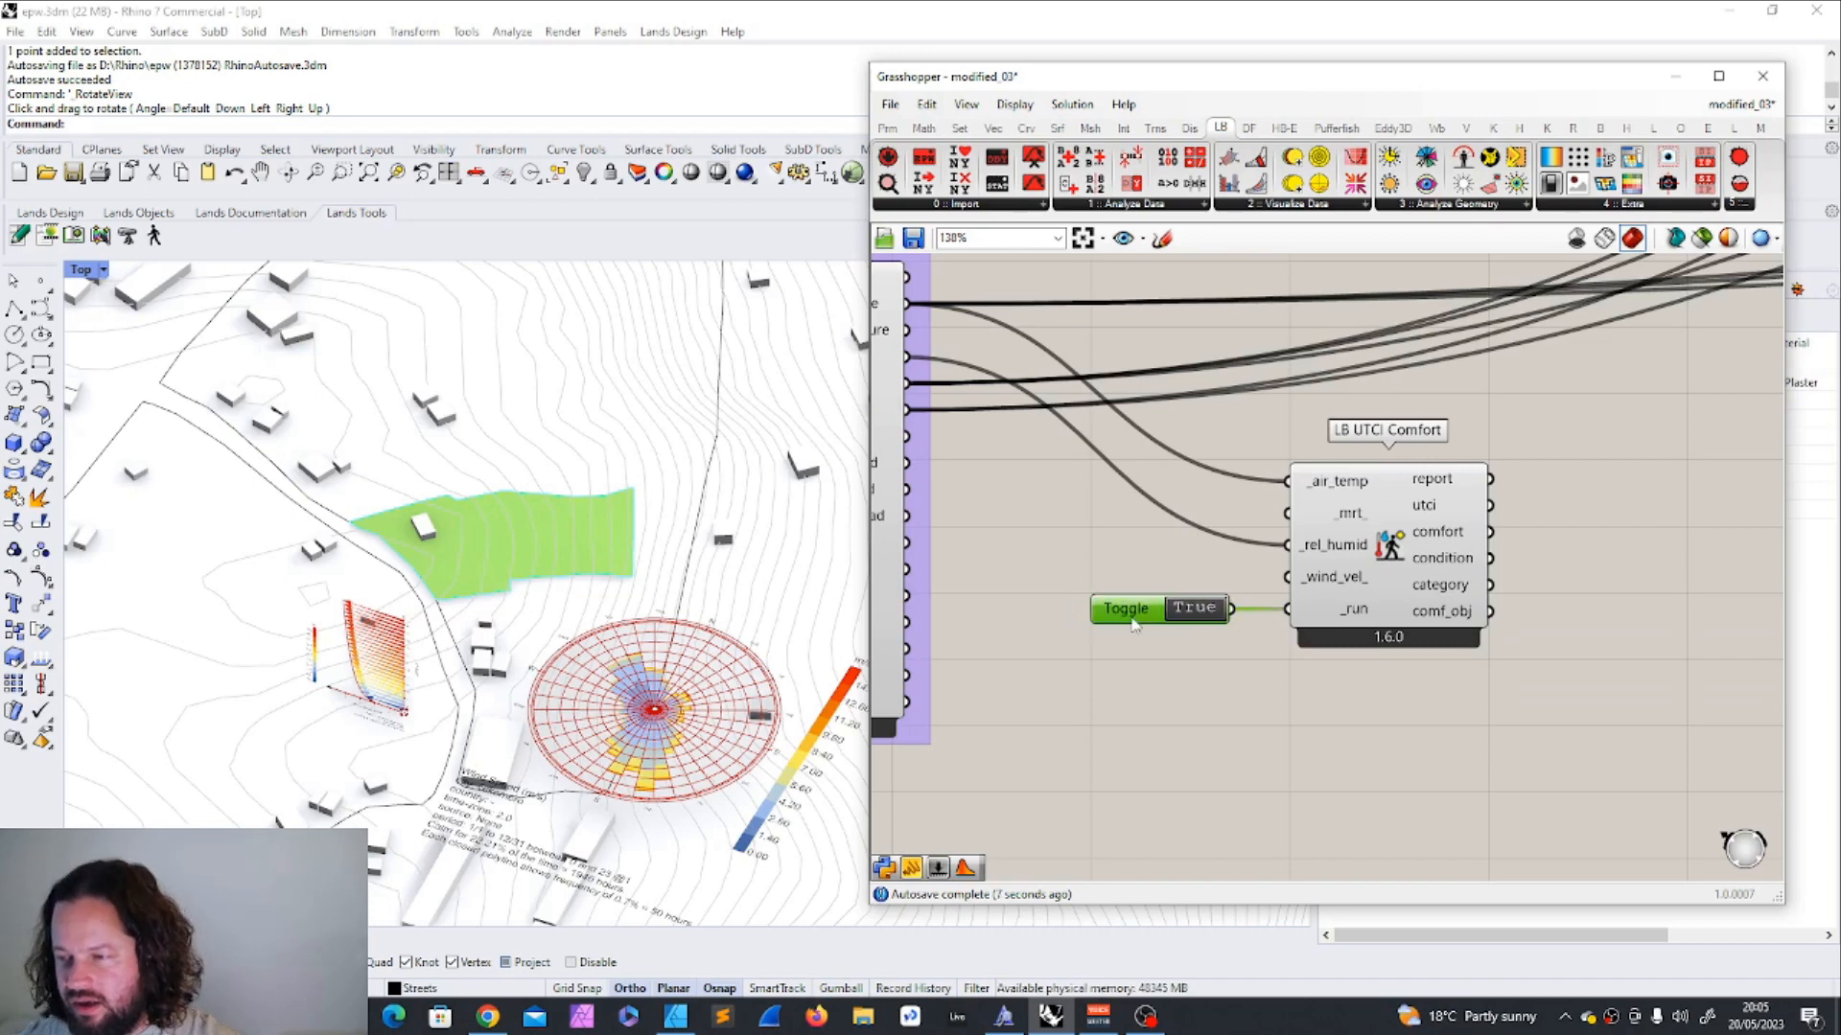
double_click(1393, 498)
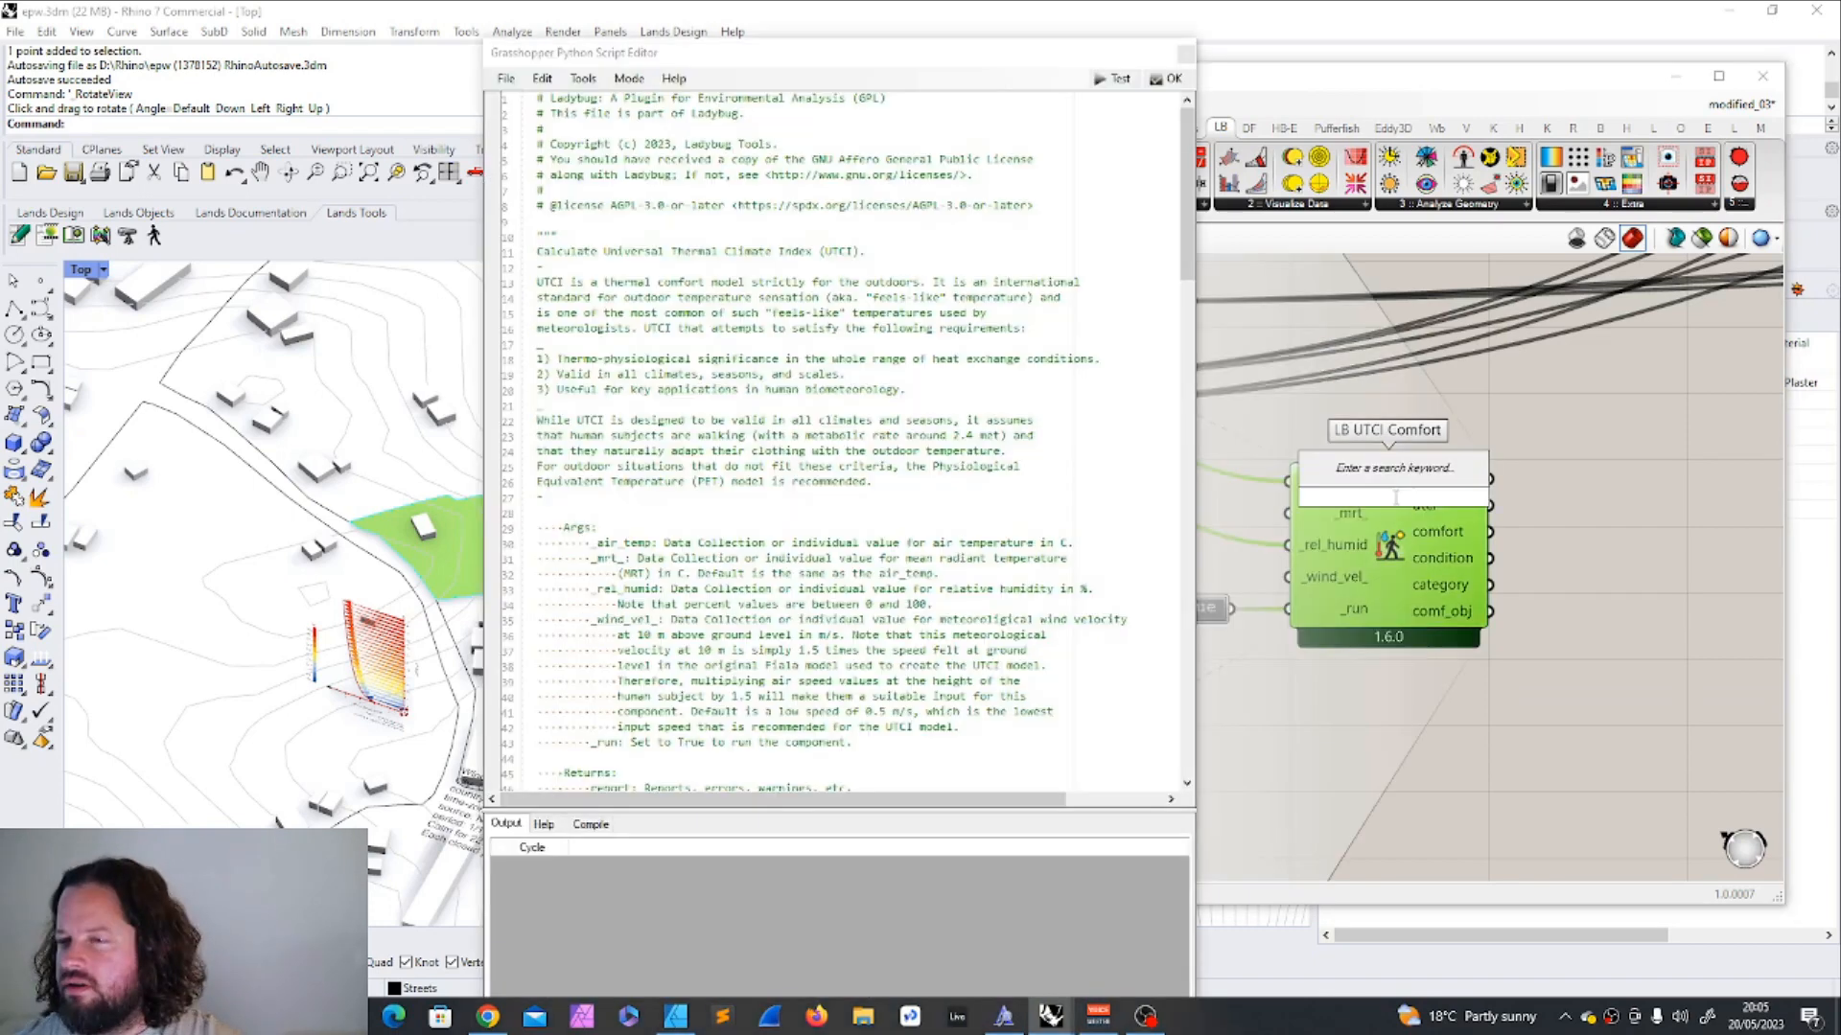
click(1175, 51)
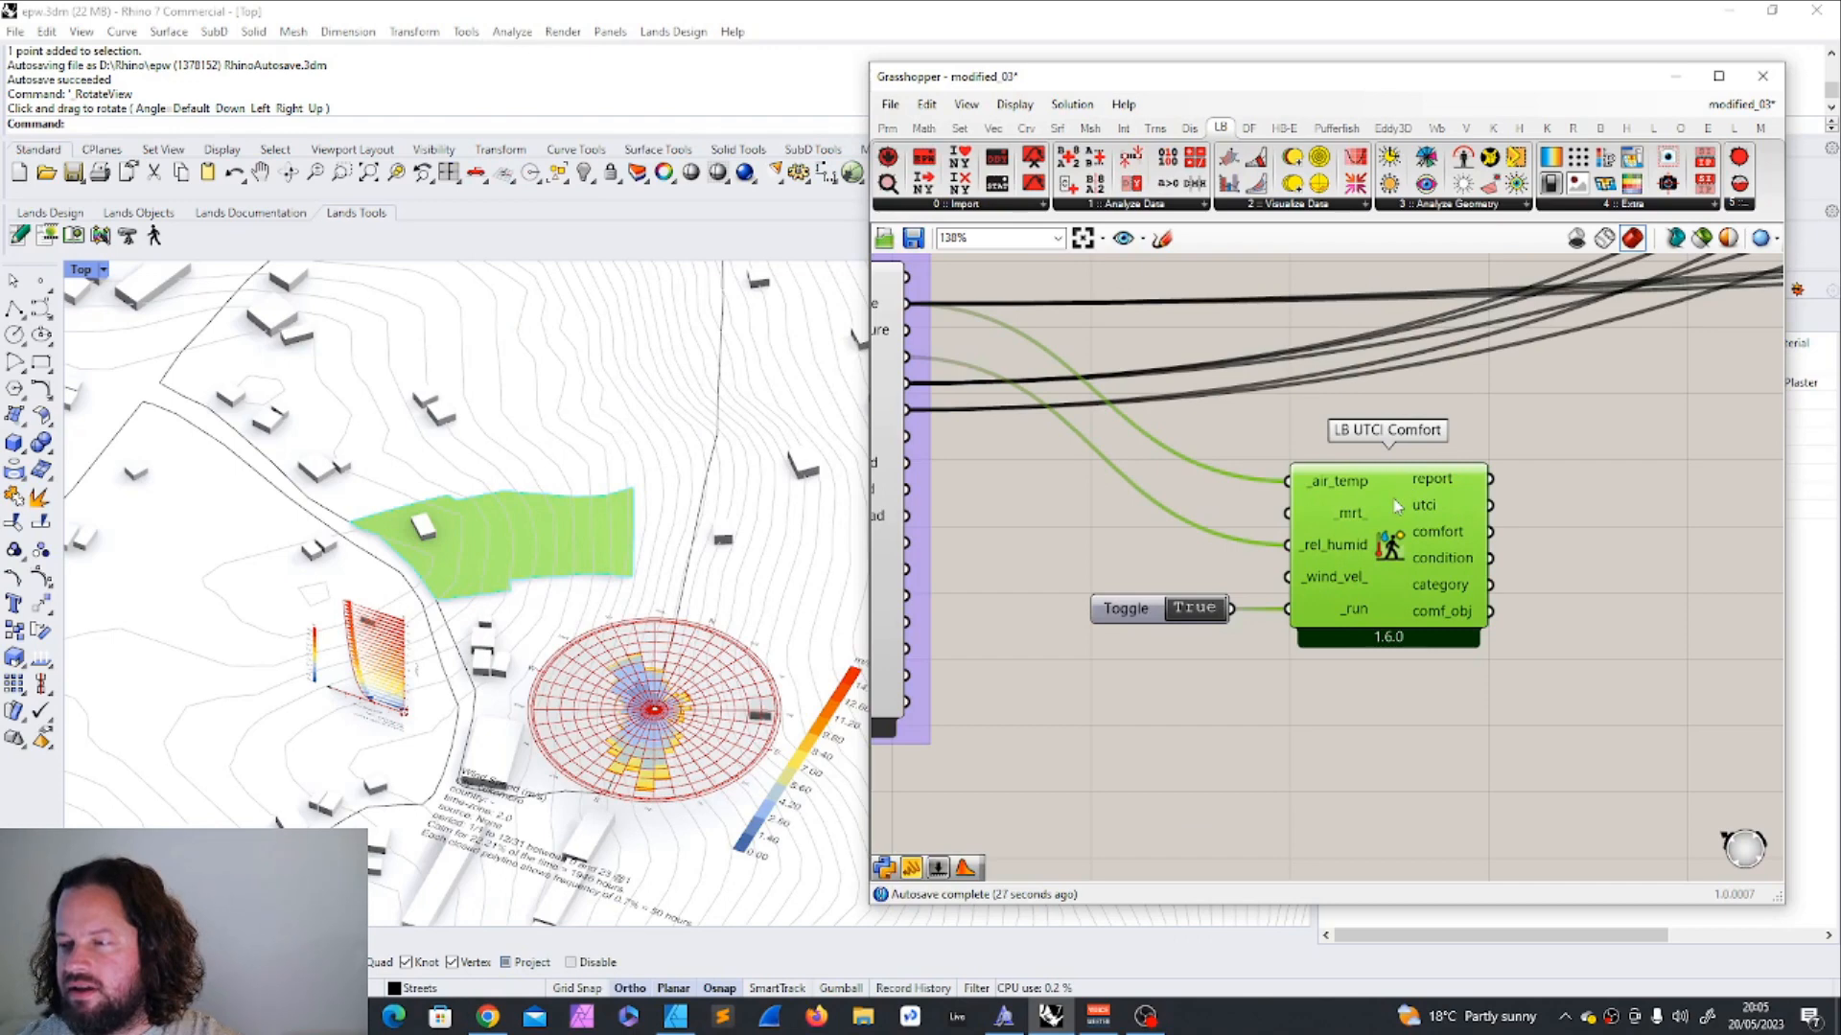
mouse_move(1397, 506)
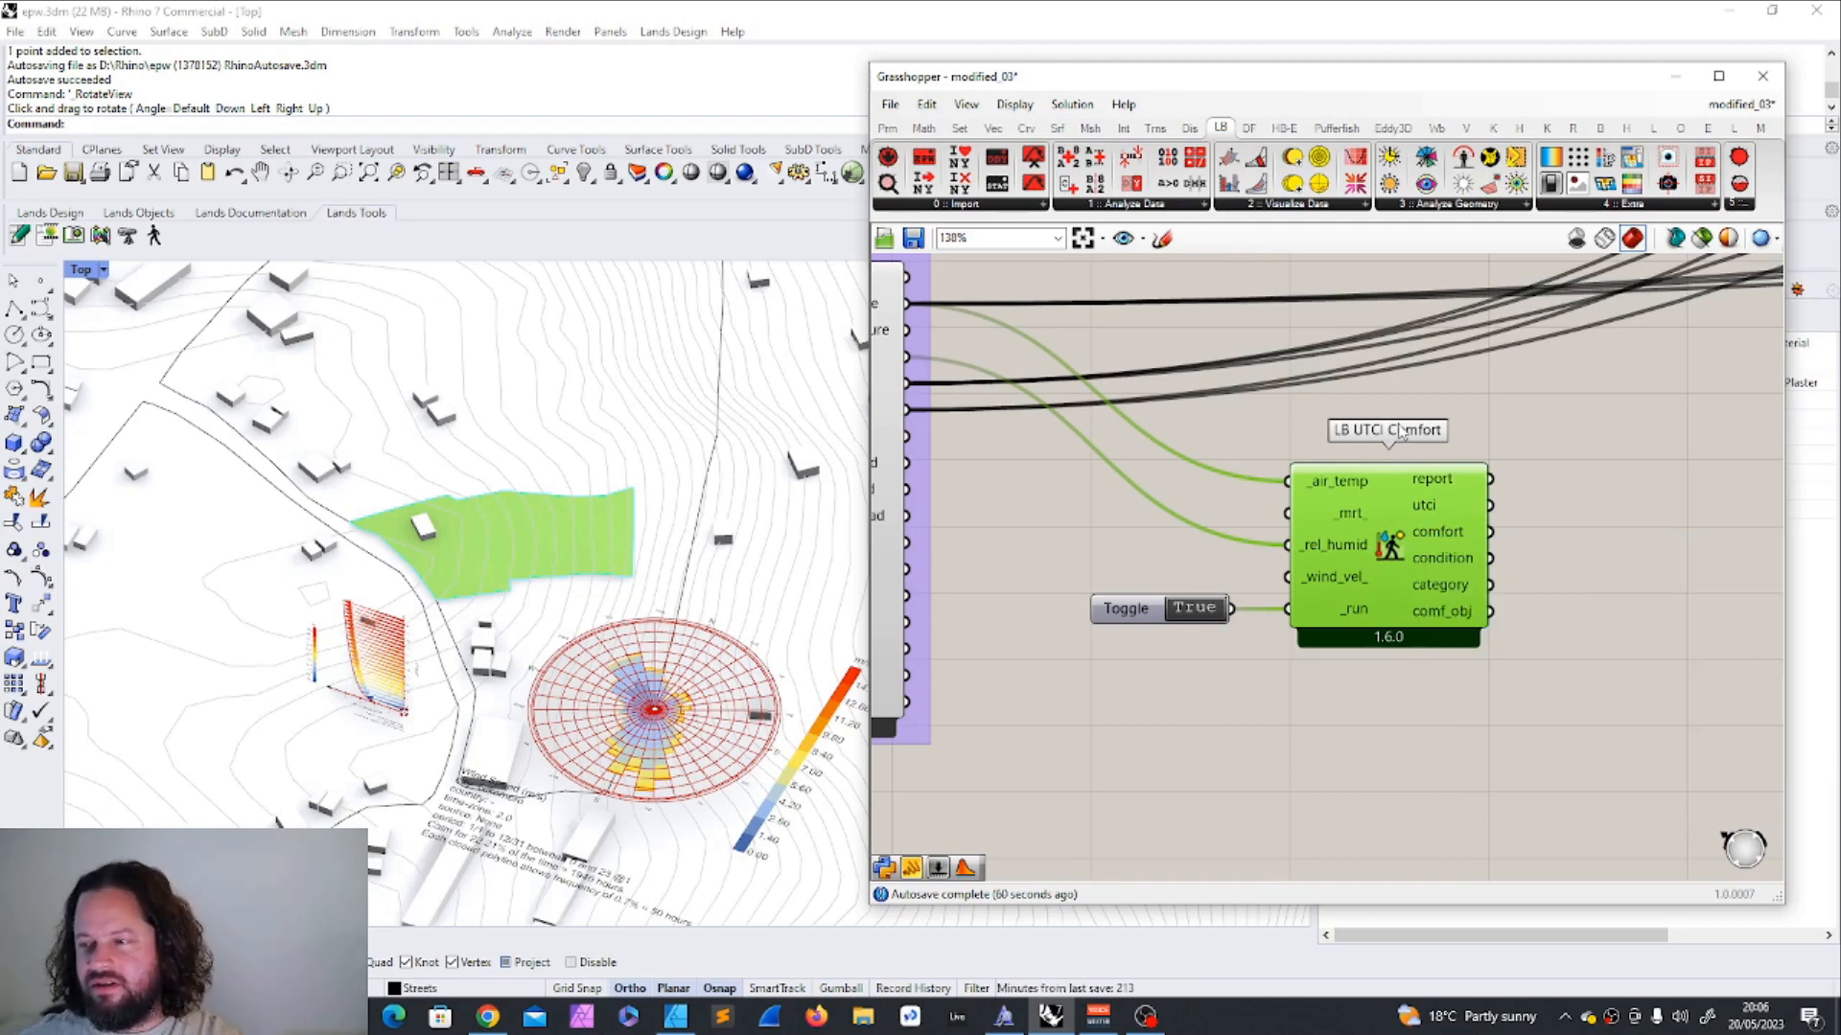
click(1438, 459)
click(1405, 503)
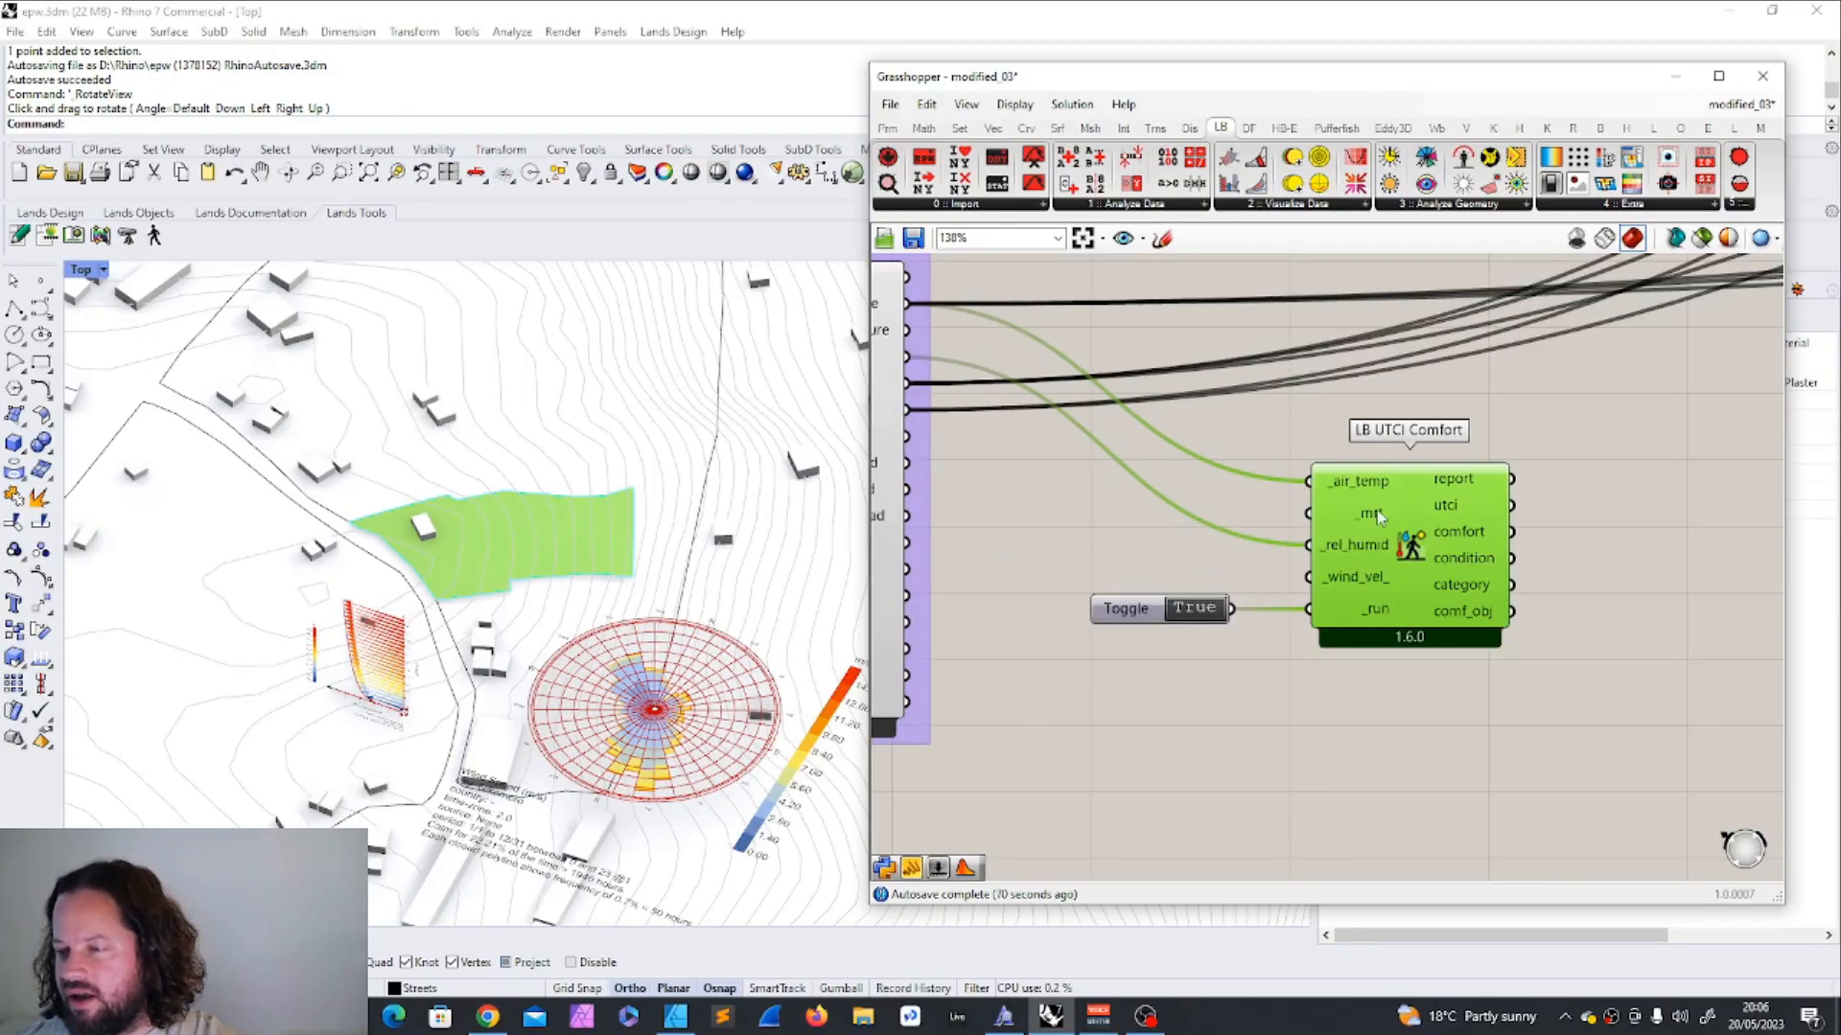
mouse_move(1418, 498)
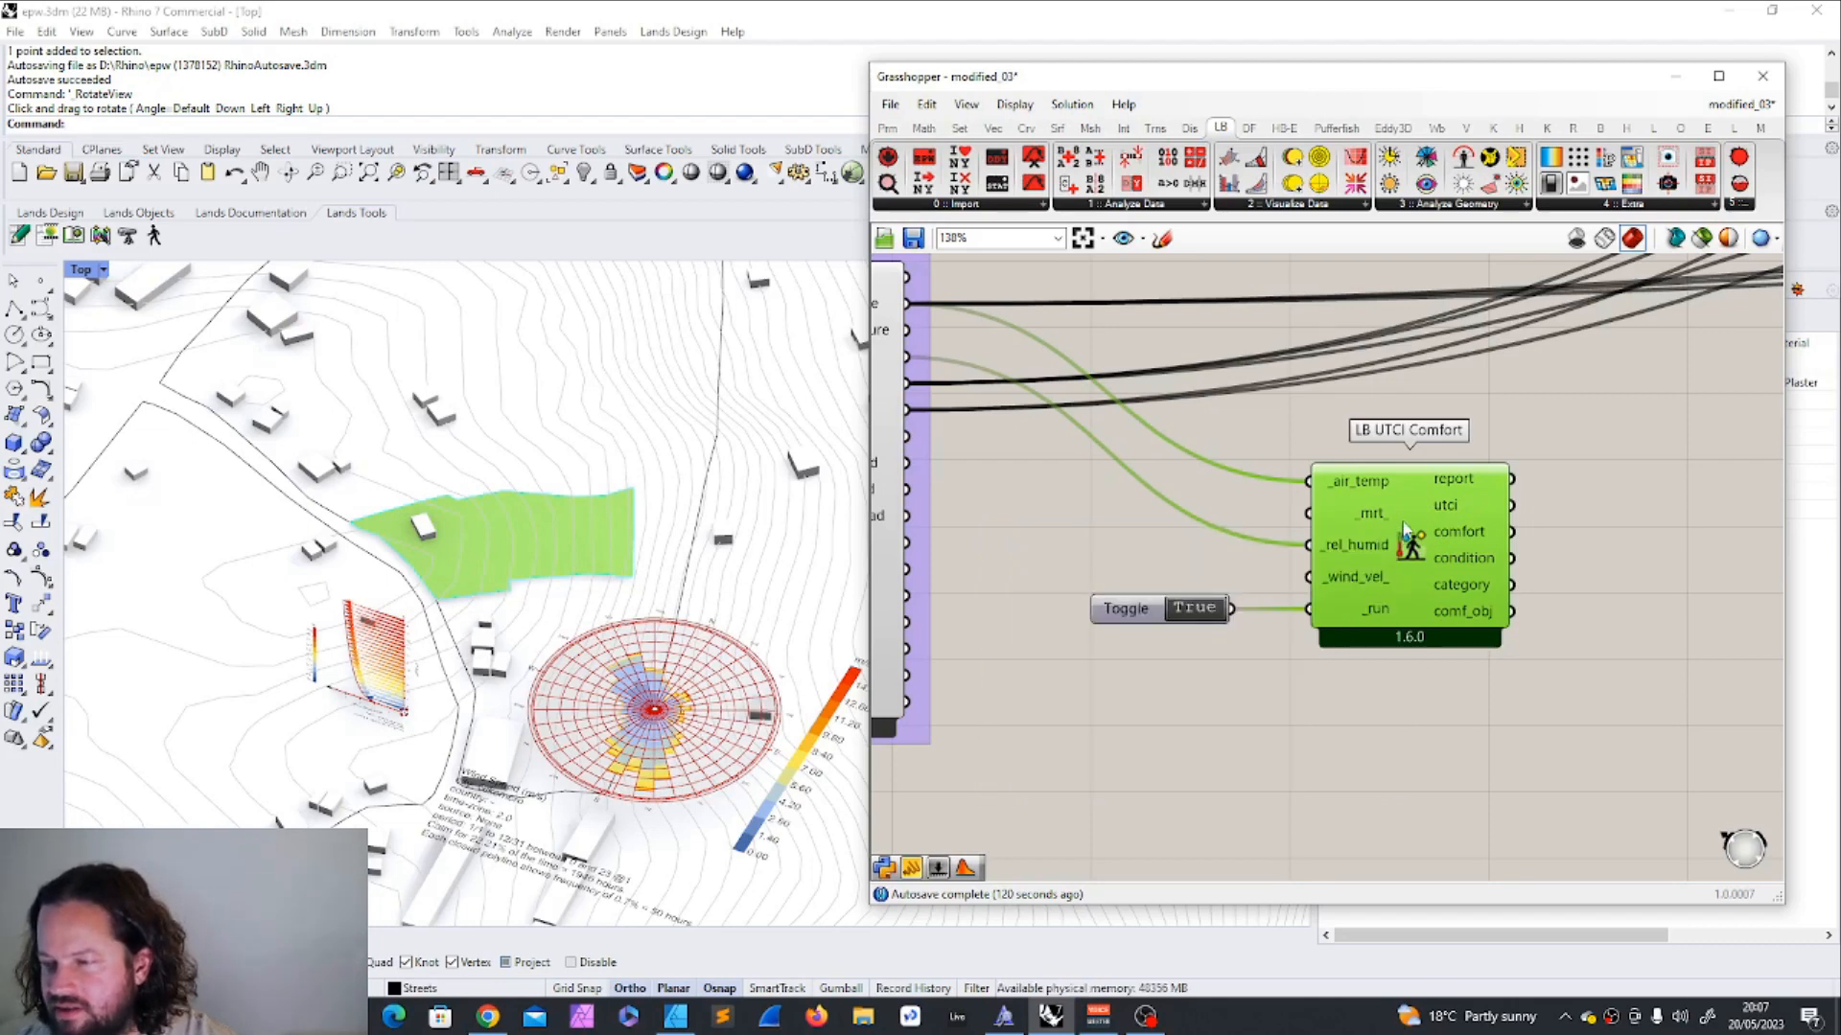
mouse_move(1405, 530)
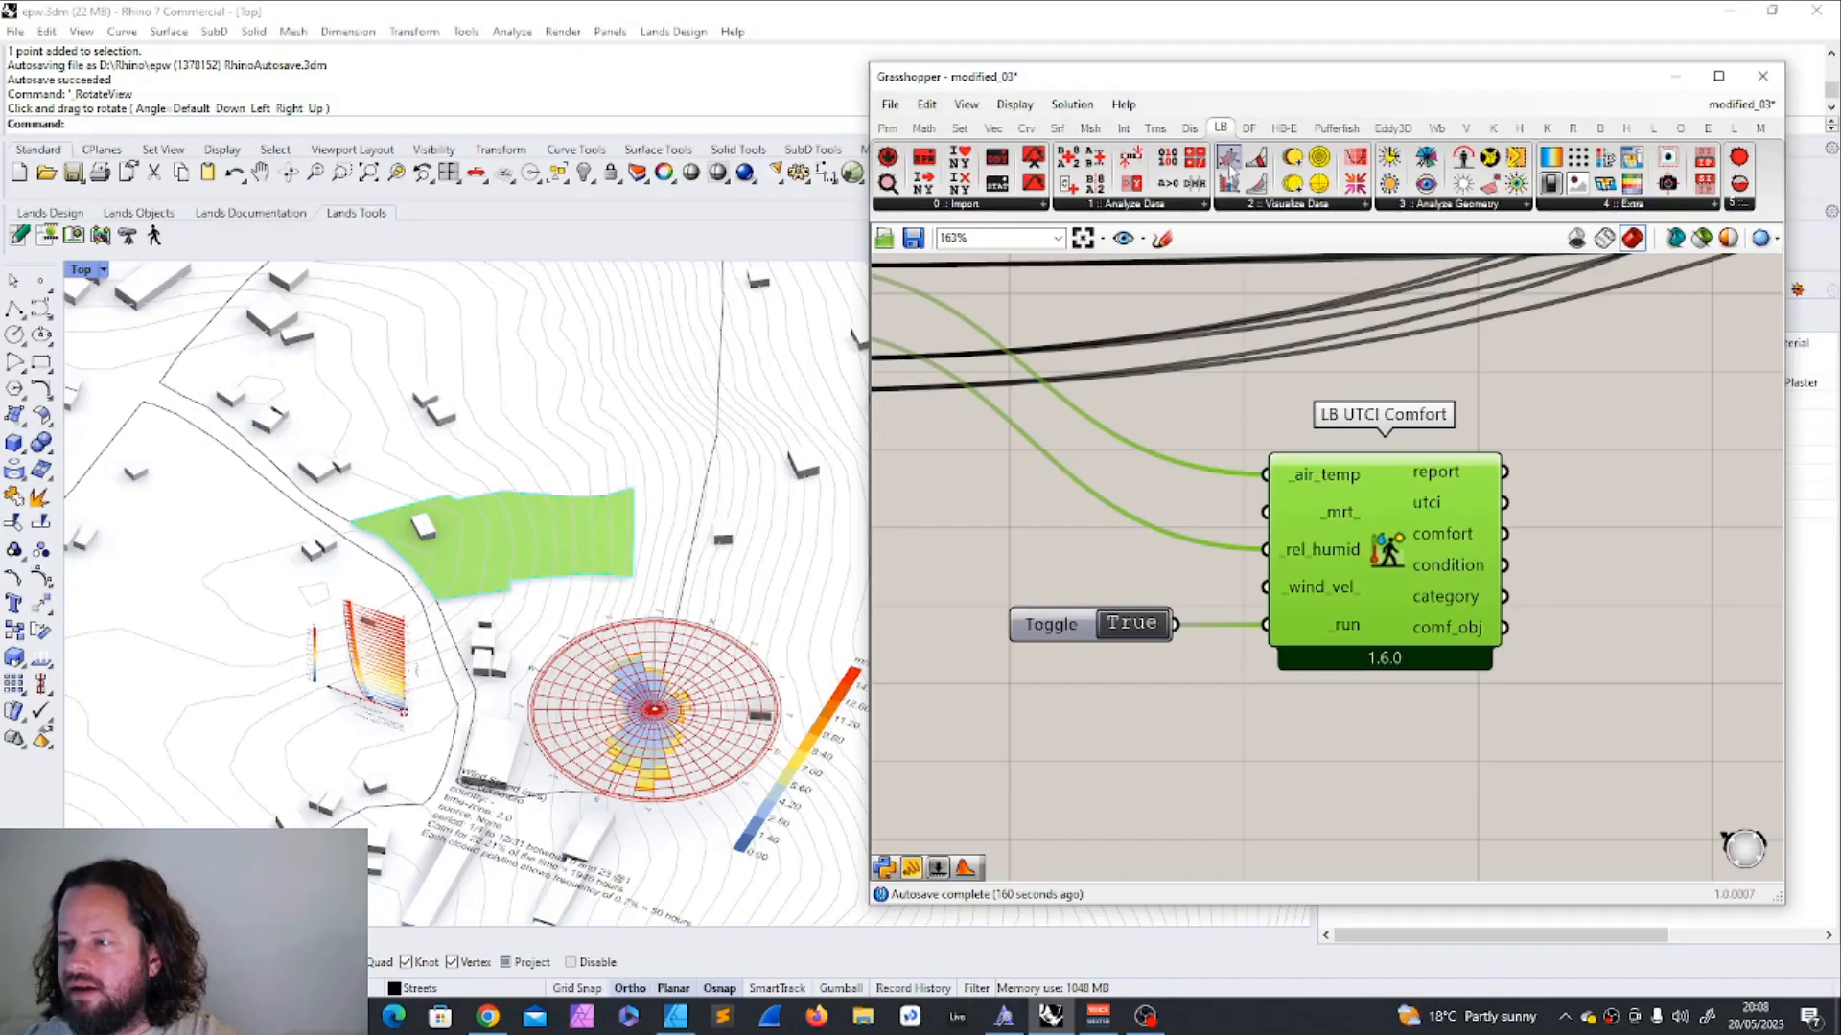
Add an LB Hourly Plot beside LB UTCI Comfort and connect the utci output to its _data input.
click(1230, 168)
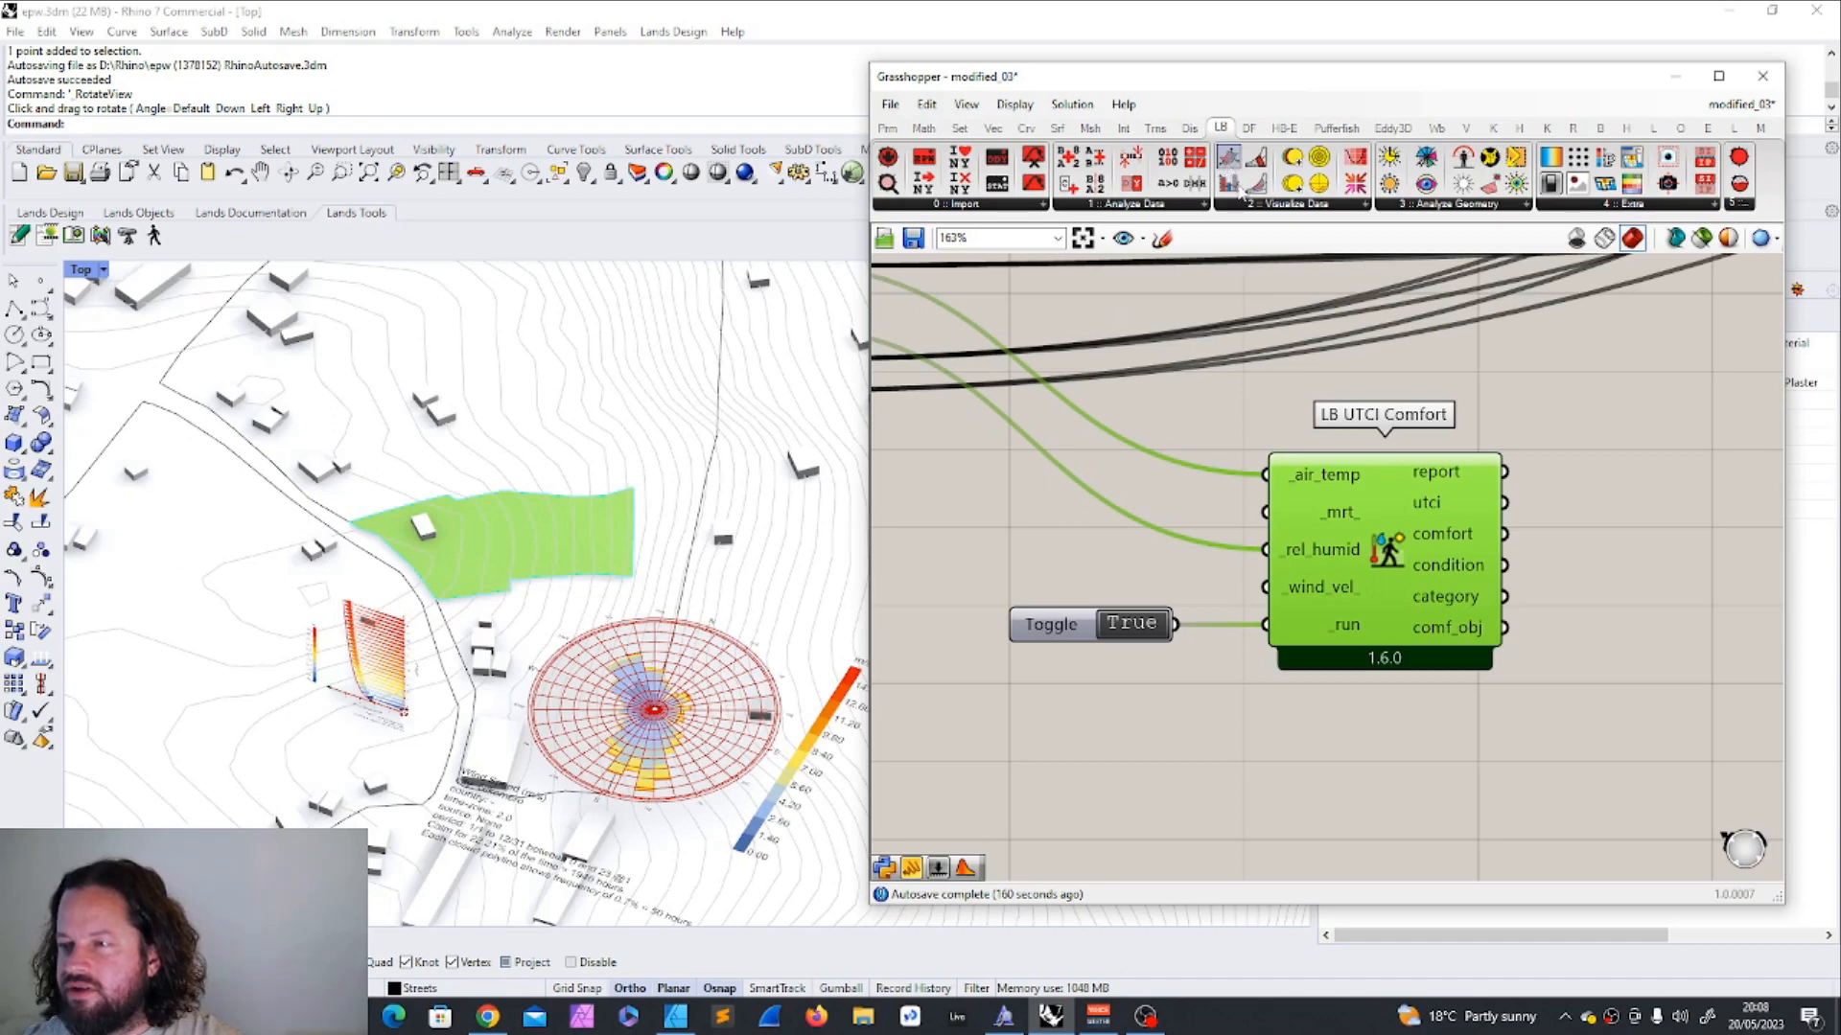
click(1609, 518)
scroll(1343, 506, down, 5)
scroll(1581, 481, up, 4)
drag(1463, 474, 1544, 480)
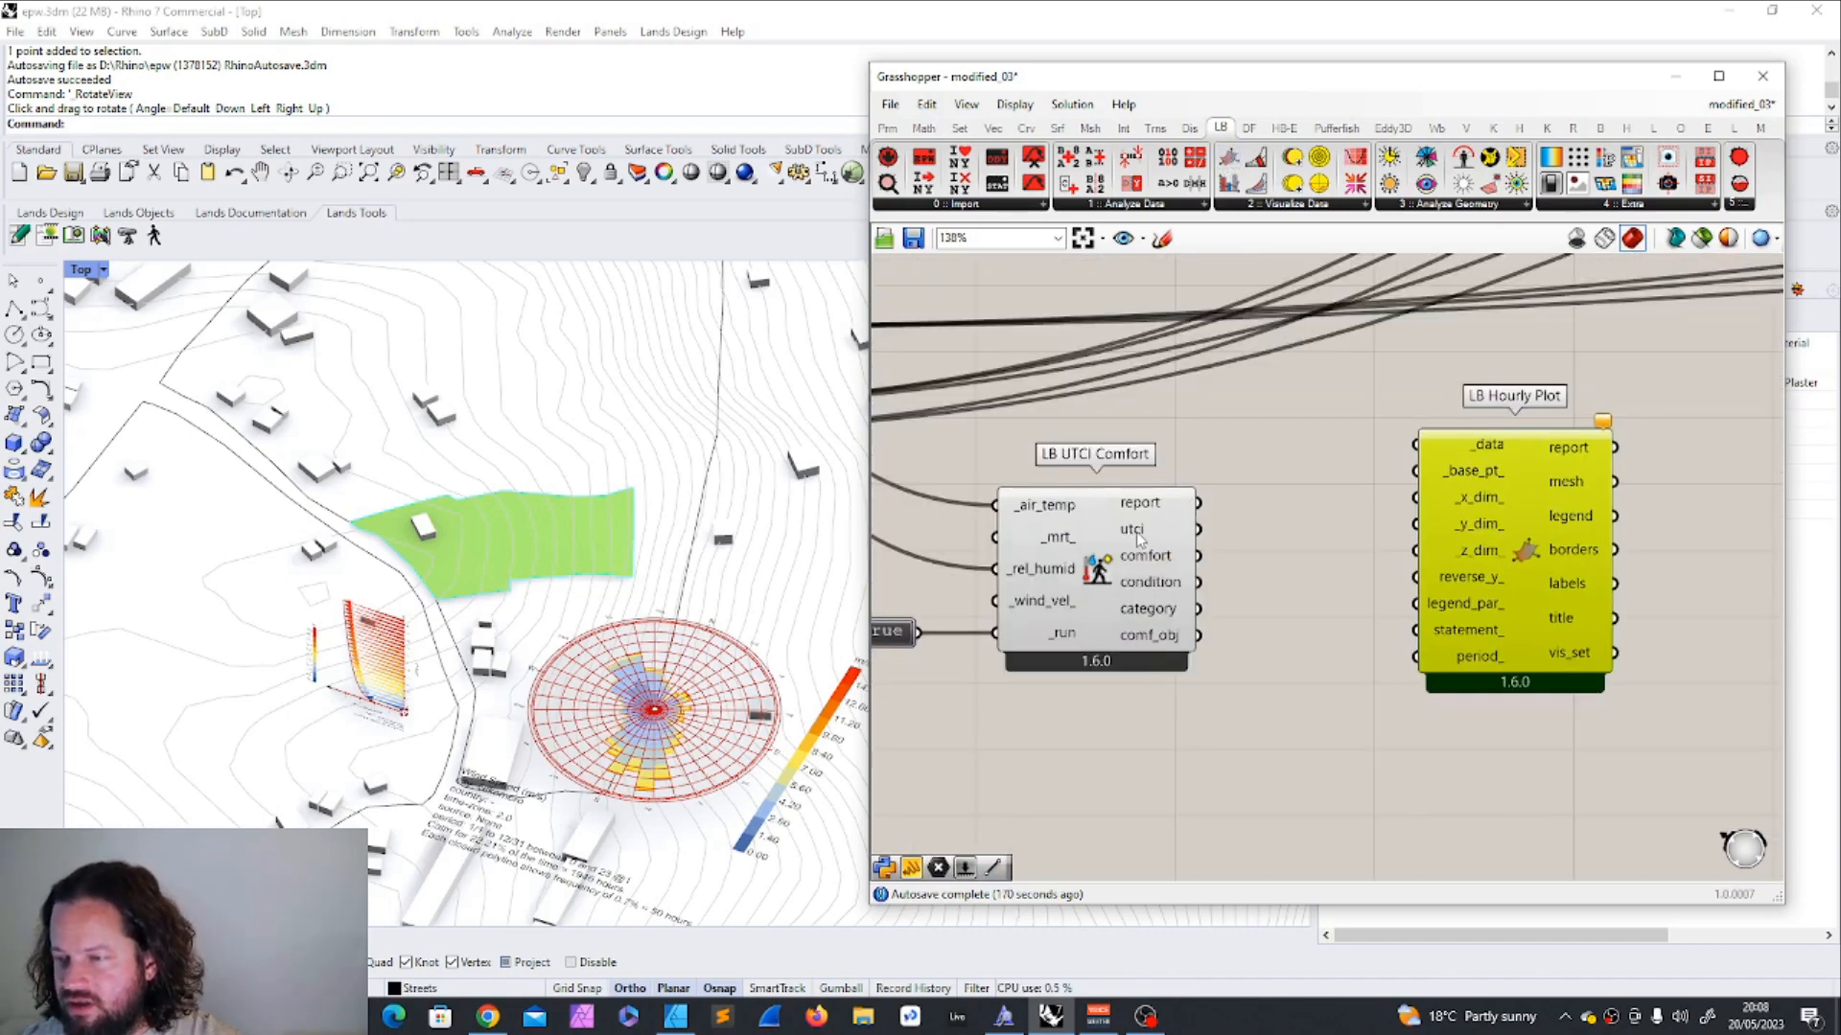
mouse_move(1147, 541)
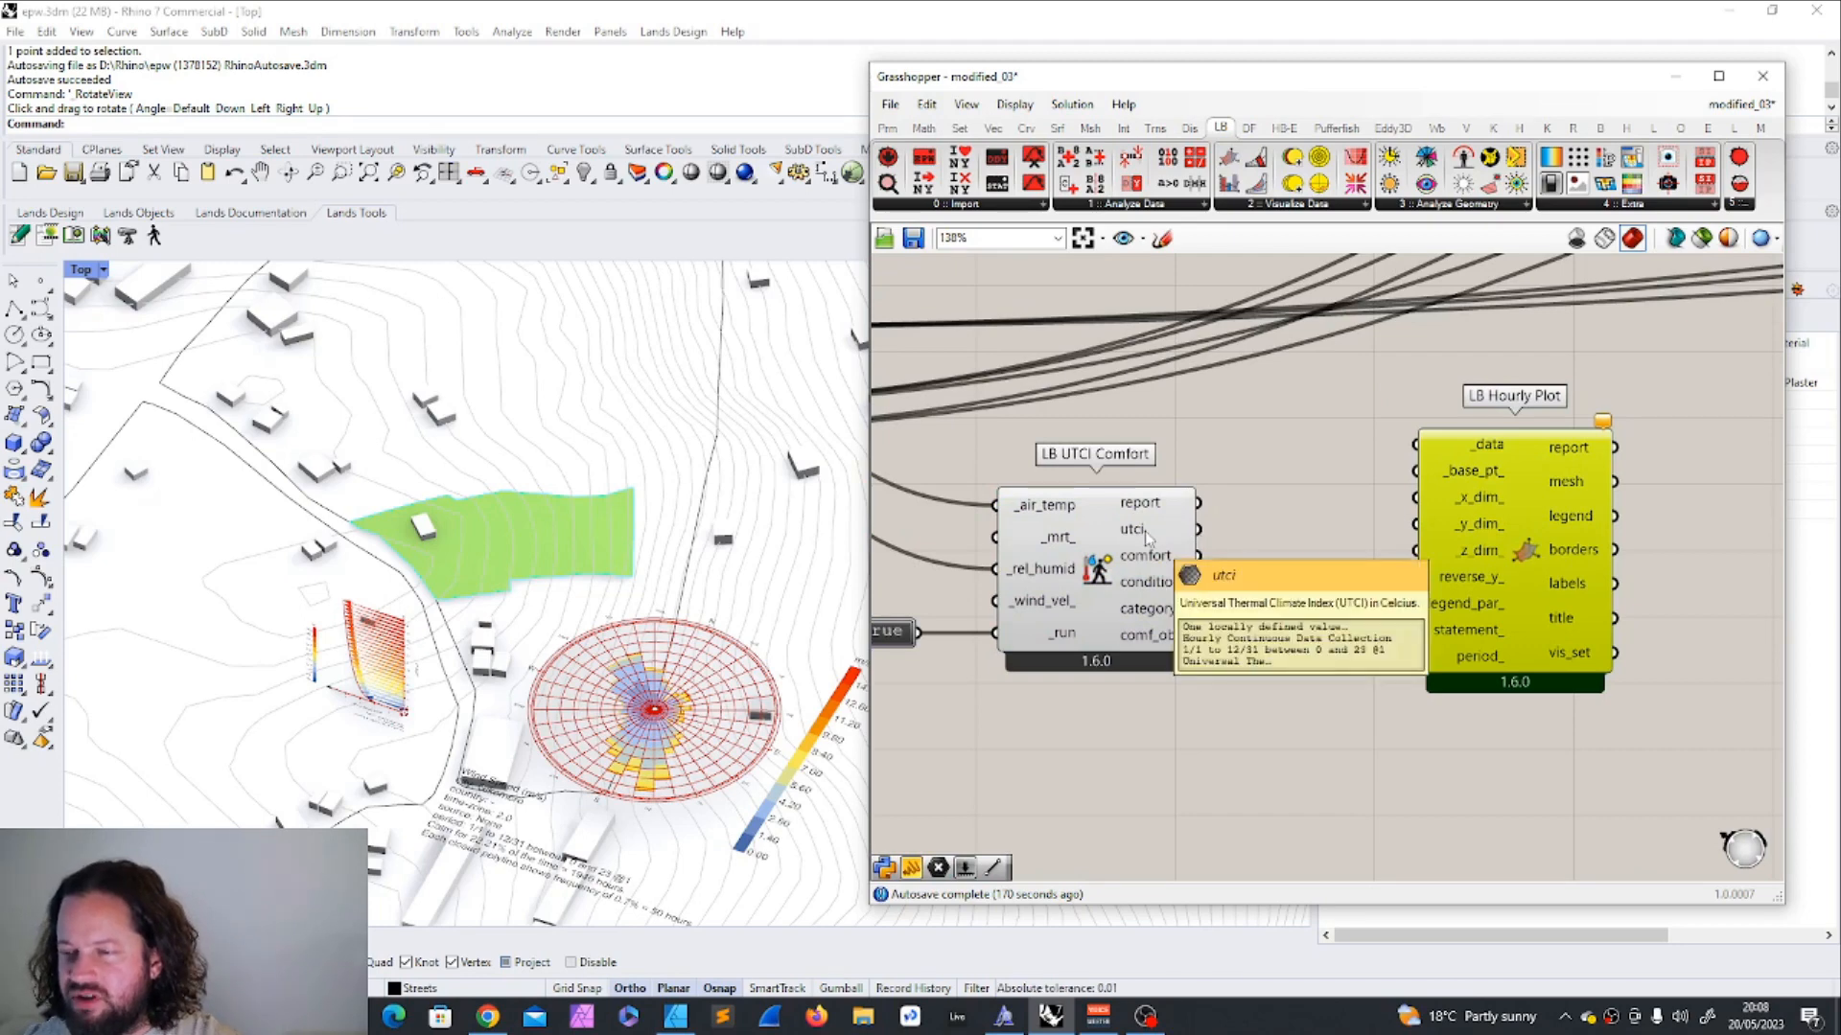
drag(1198, 529, 1416, 445)
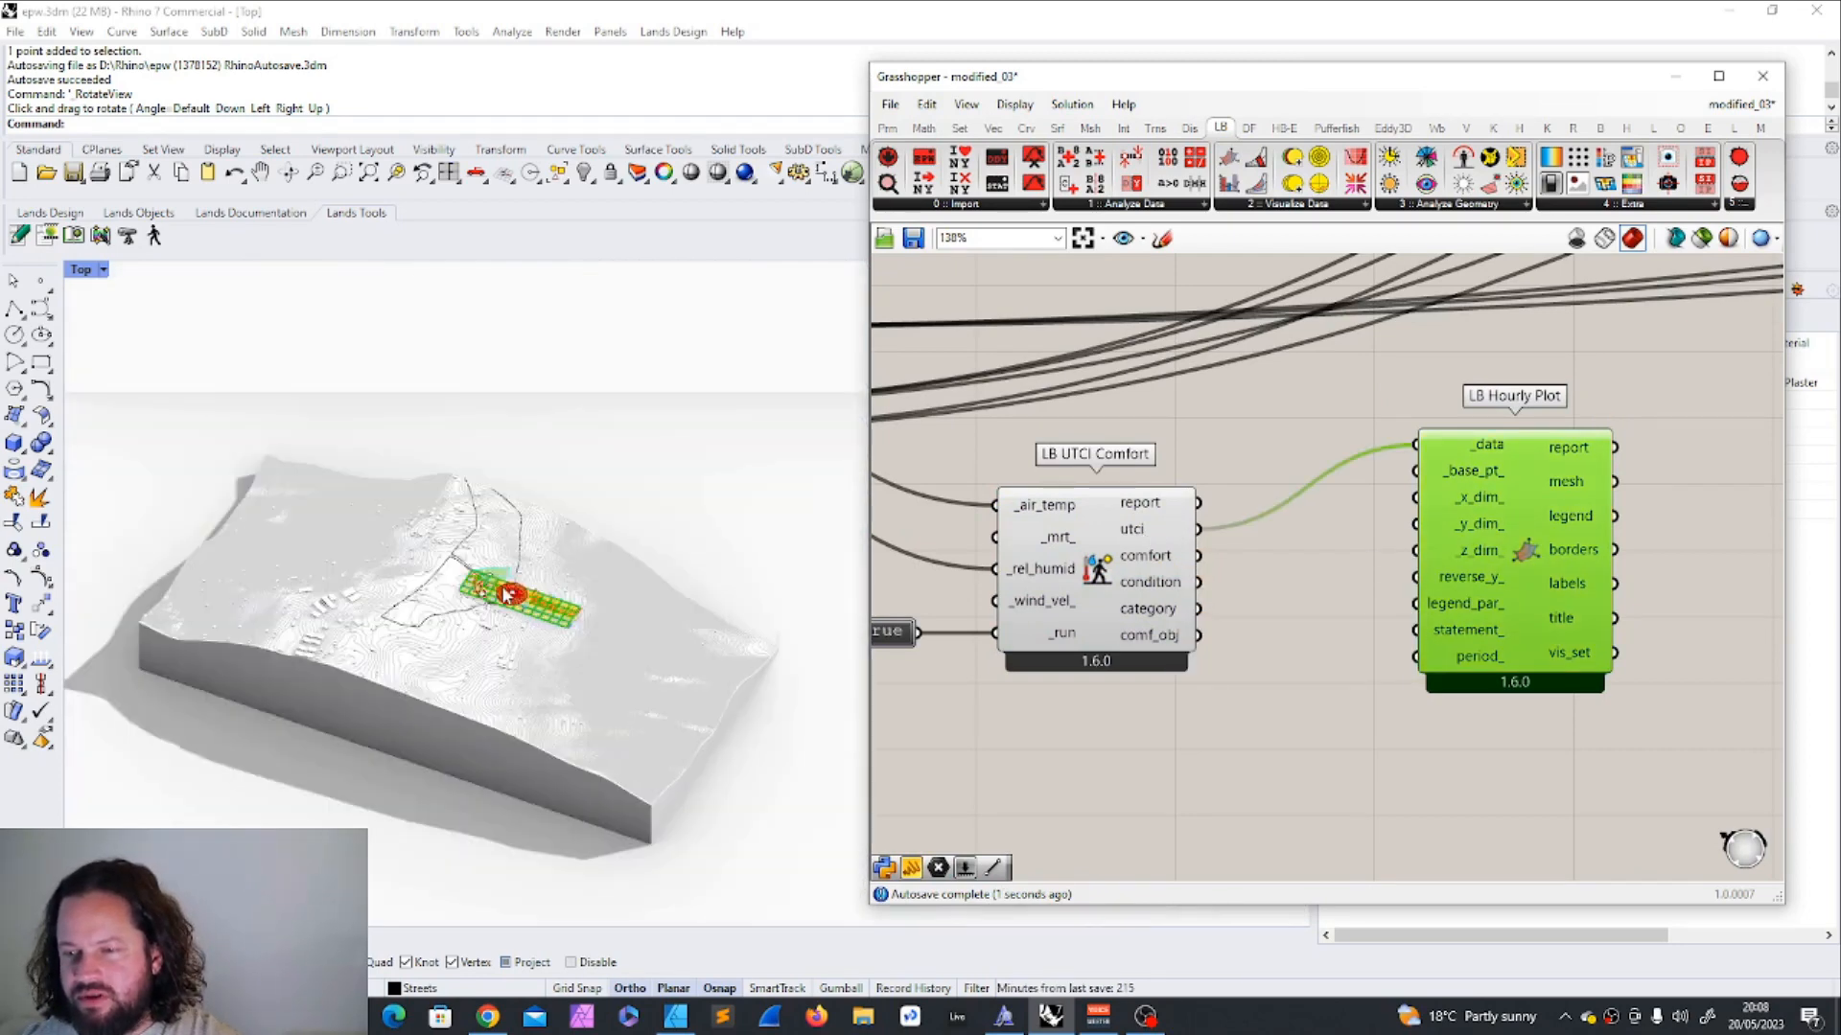
Move the four reference points beside the terrain and reference one in a Point parameter connected to the LB Hourly Plot's _base_pt_ input.
scroll(506, 594, down, 8)
ctrl+shift+right_drag(505, 594, 628, 633)
scroll(628, 632, up, 8)
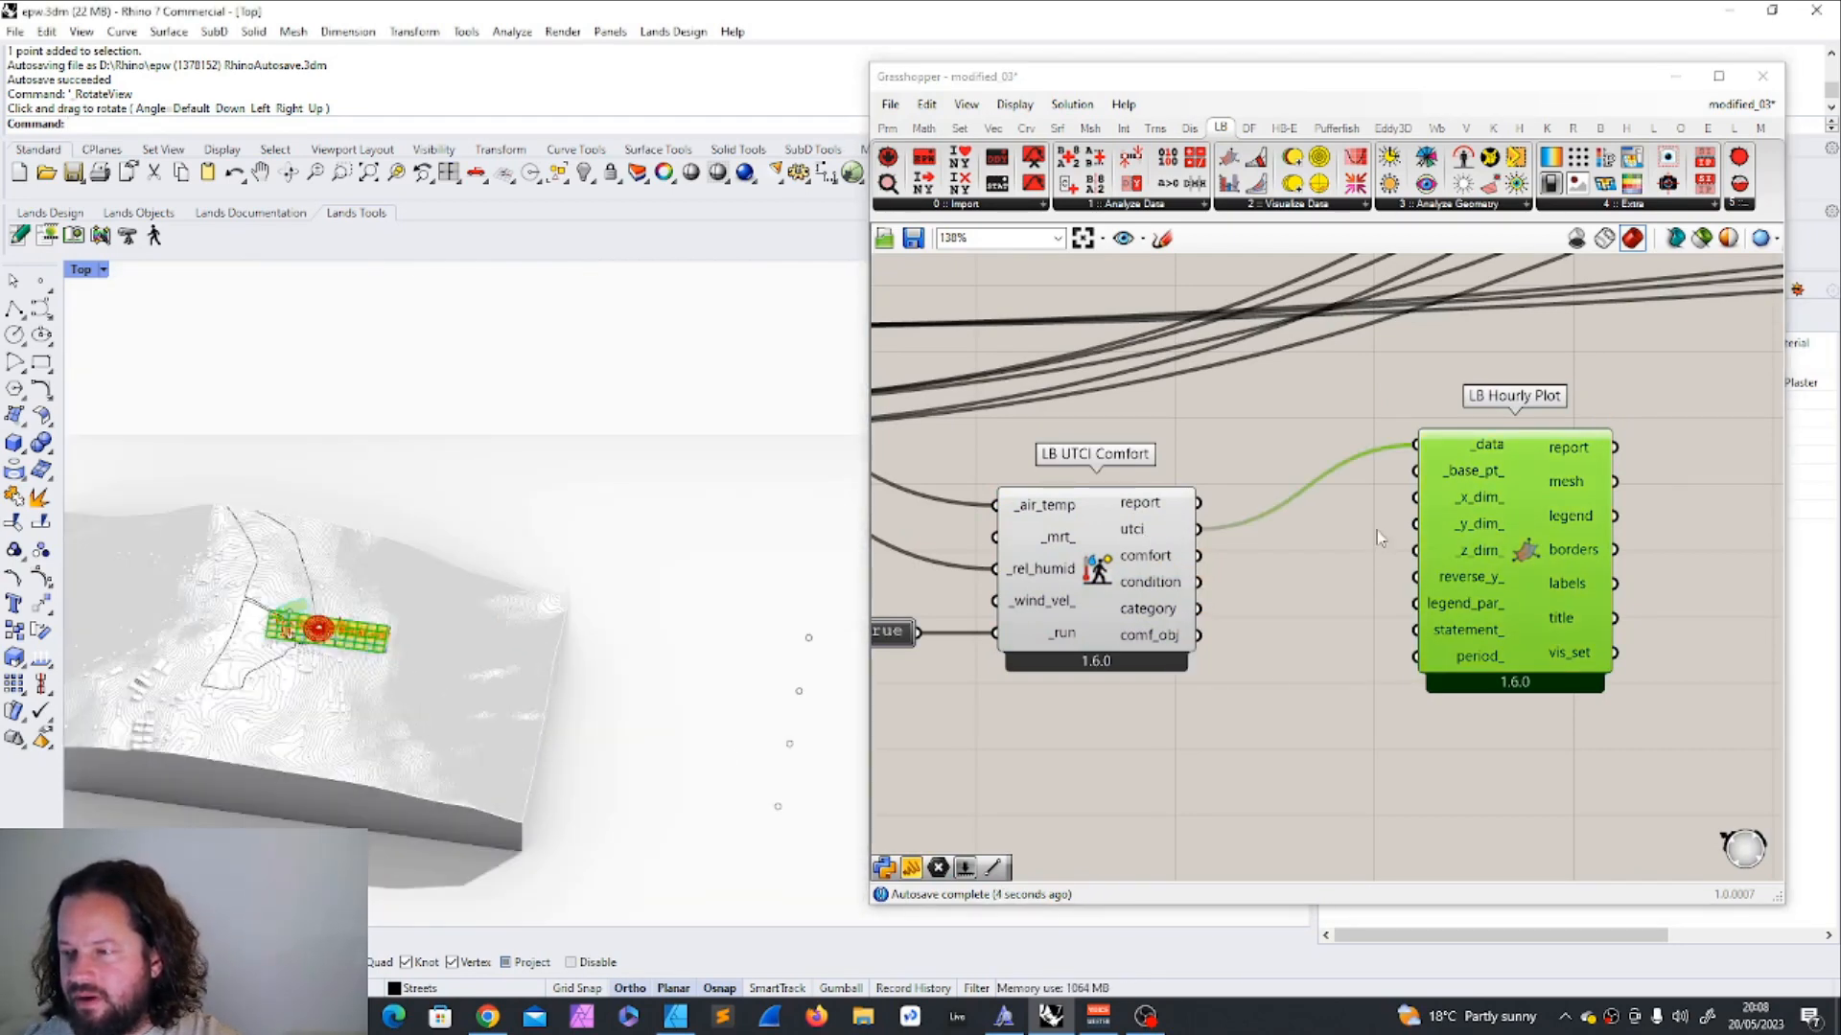
click(808, 638)
scroll(561, 626, down, 4)
scroll(561, 623, up, 3)
scroll(575, 616, up, 2)
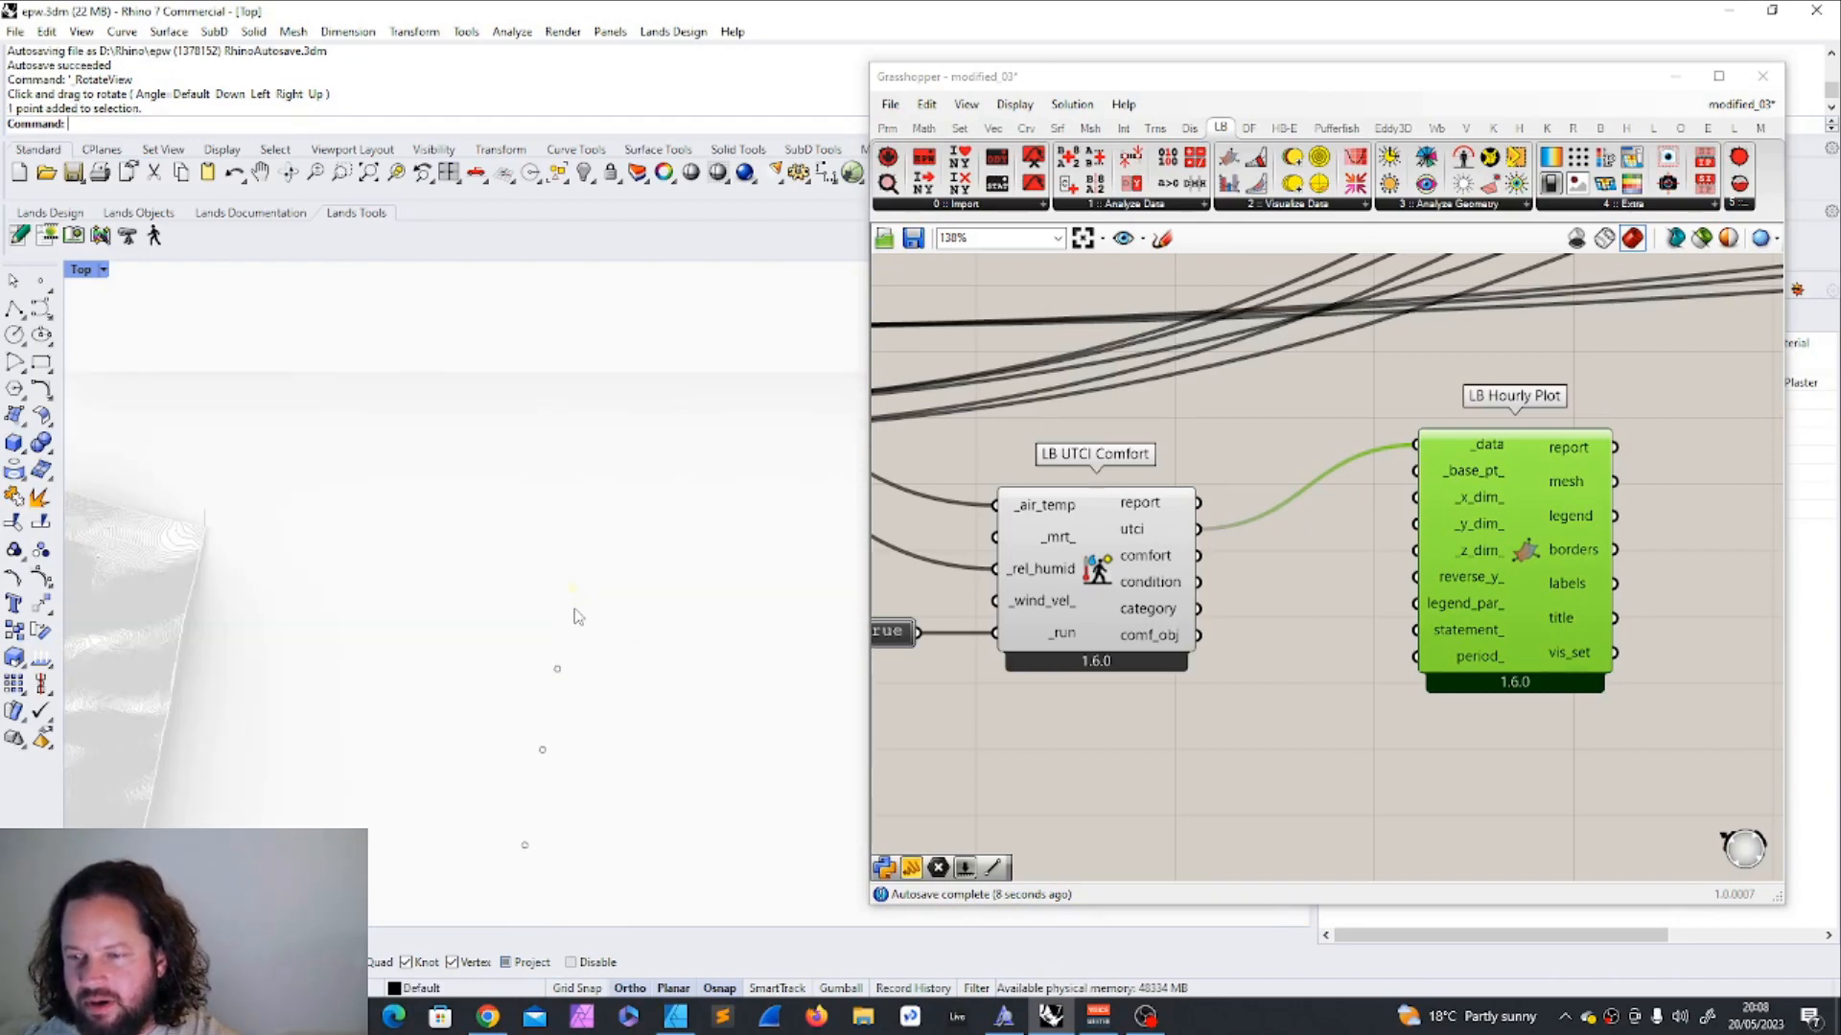
scroll(571, 617, down, 3)
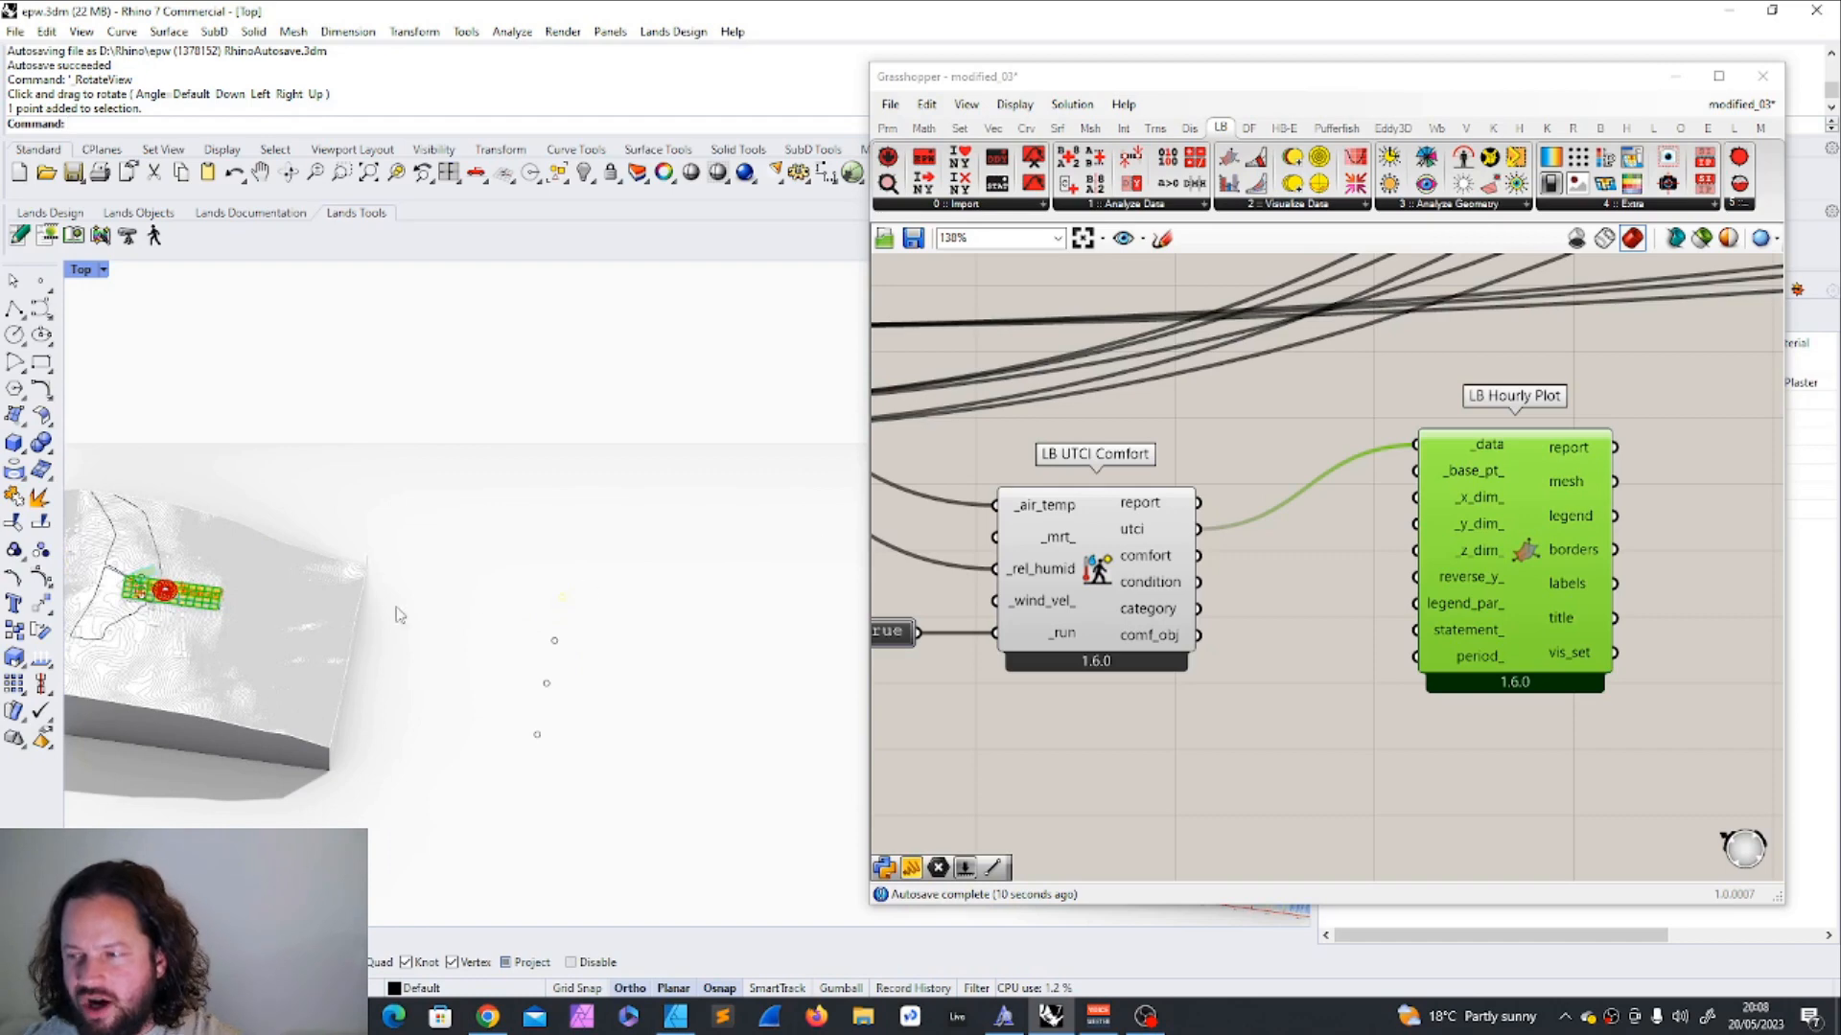
drag(472, 552, 645, 782)
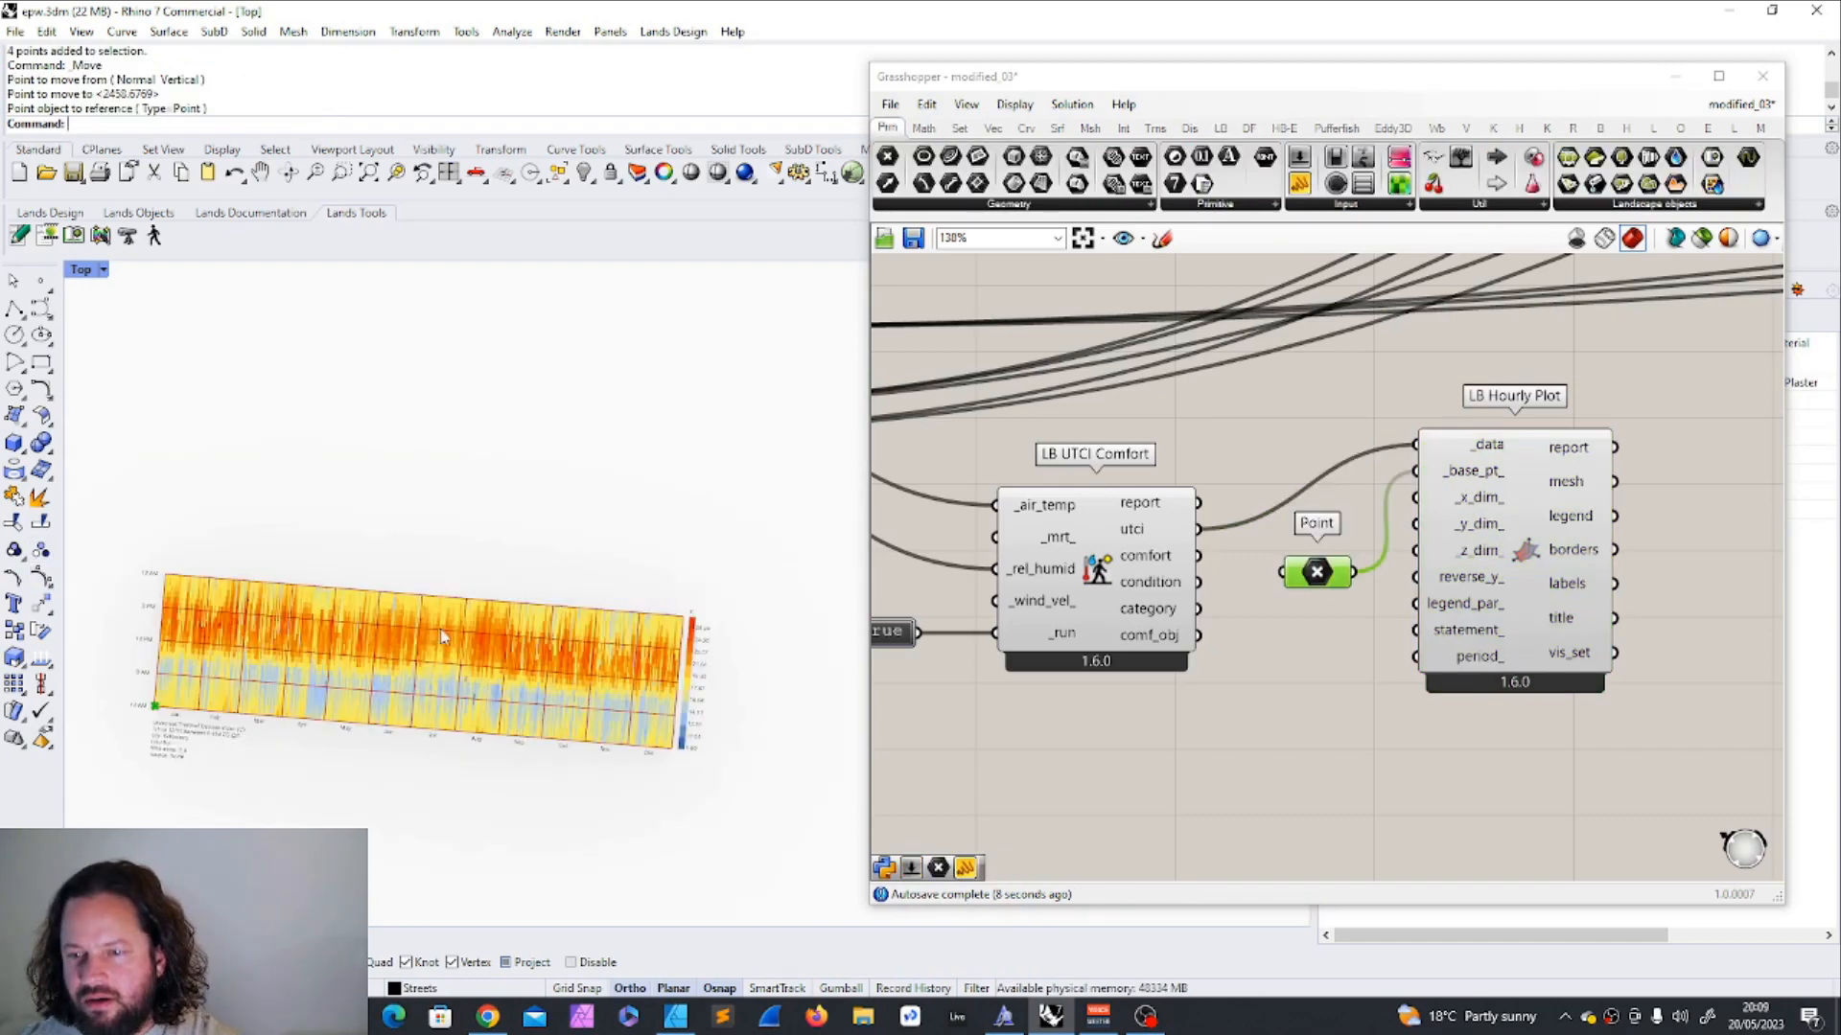
Compare the UTCI hourly plot with the dry bulb temperature plot and return the viewport to Top view.
scroll(440, 629, down, 5)
scroll(694, 748, up, 10)
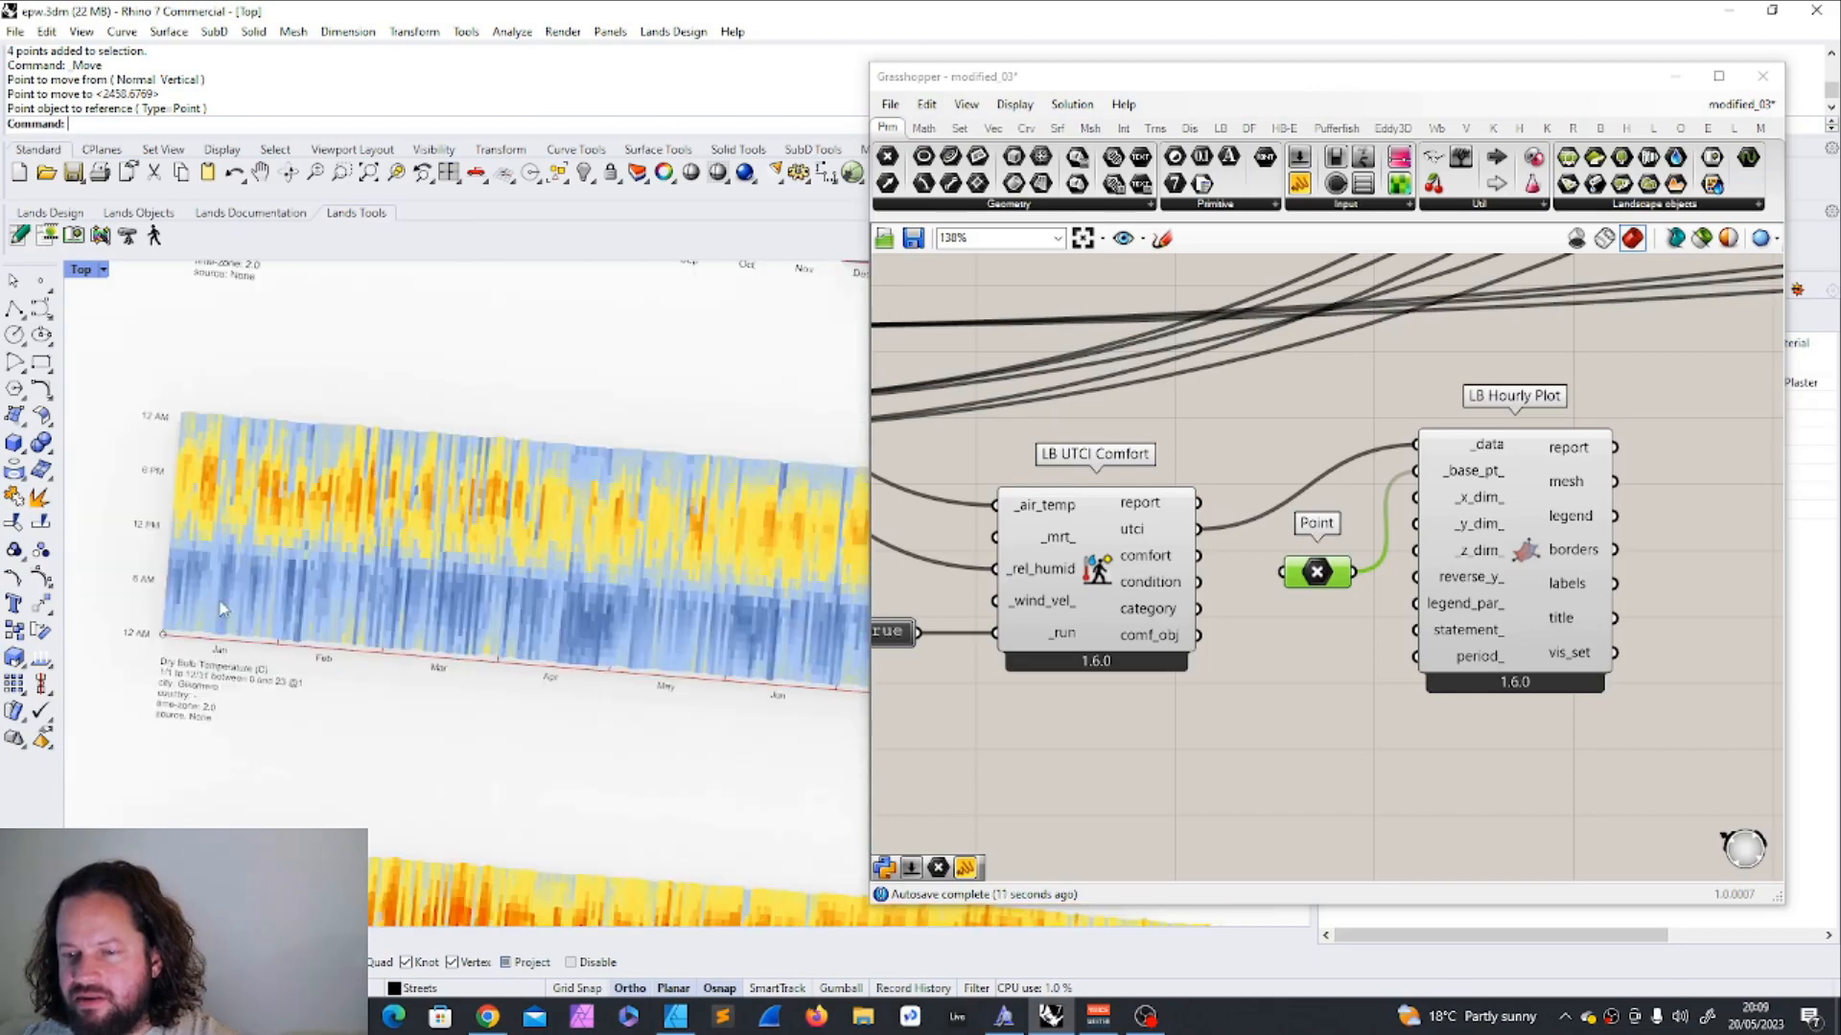
scroll(431, 645, down, 10)
right_drag(407, 614, 647, 675)
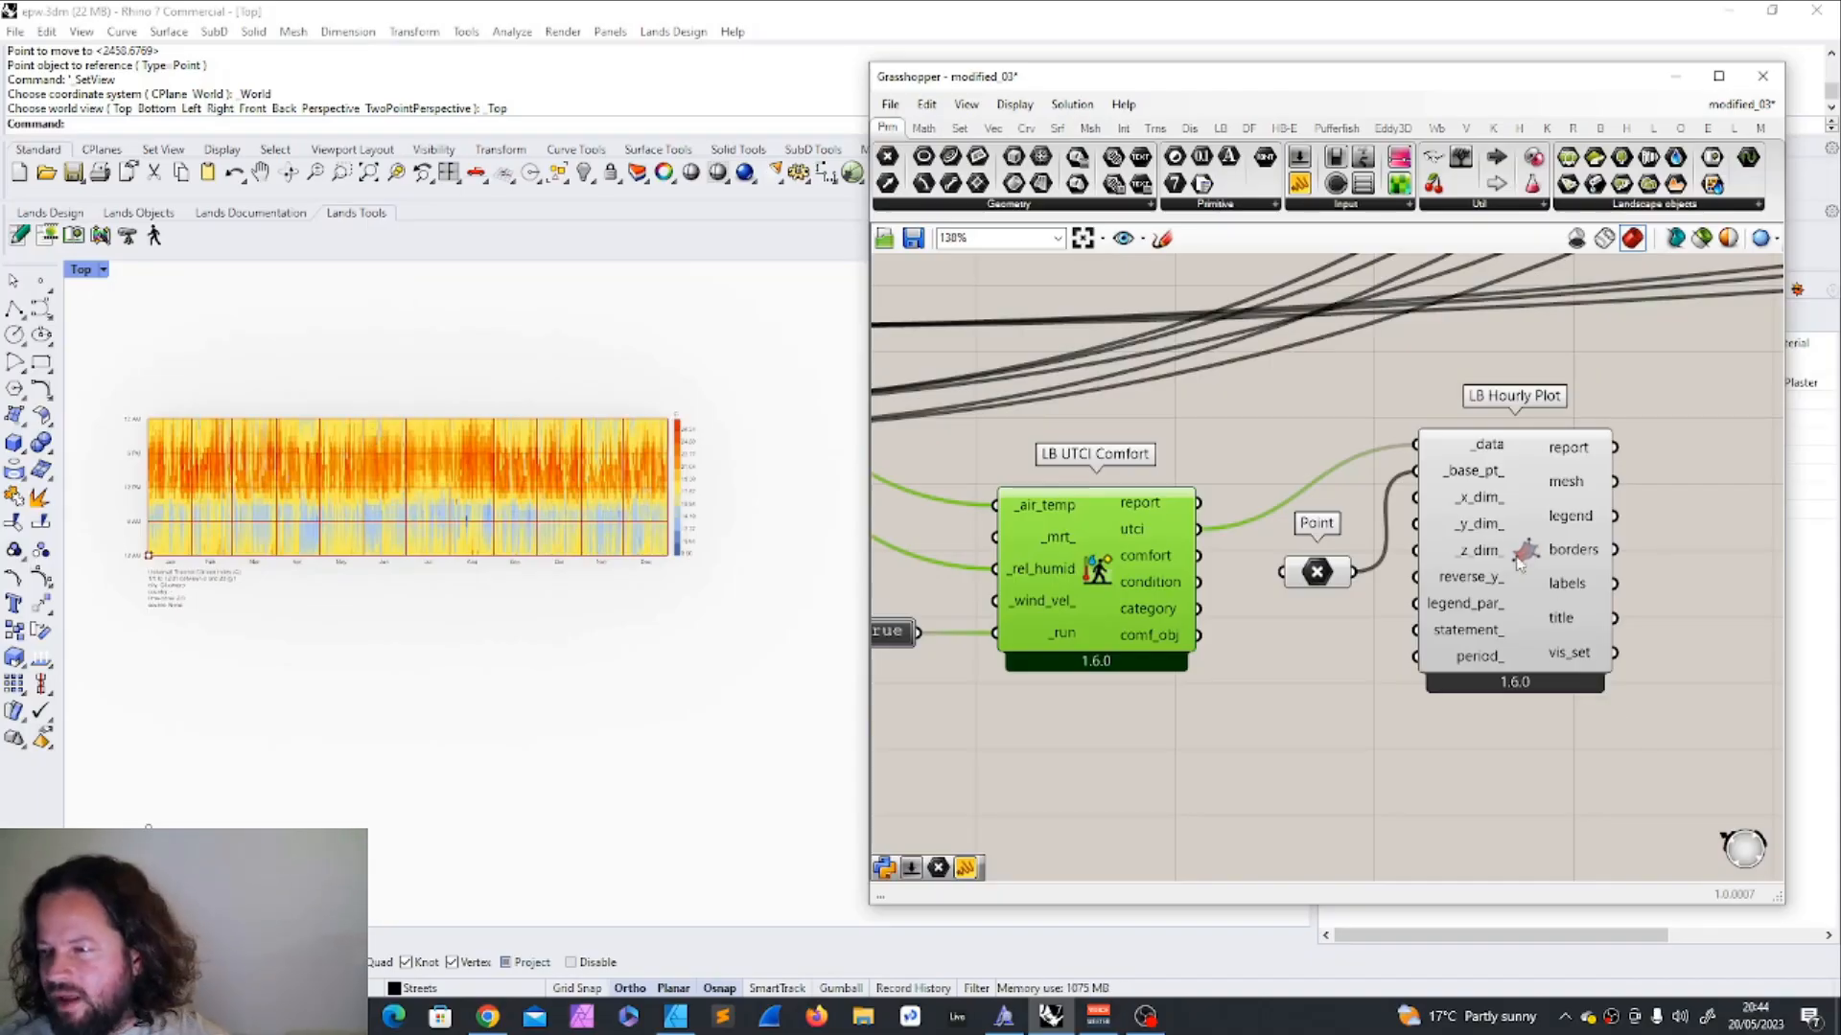
Move LB Hourly Plot and its Point parameter further from LB UTCI Comfort and check the _mrt_ input's description.
drag(1259, 391, 1723, 735)
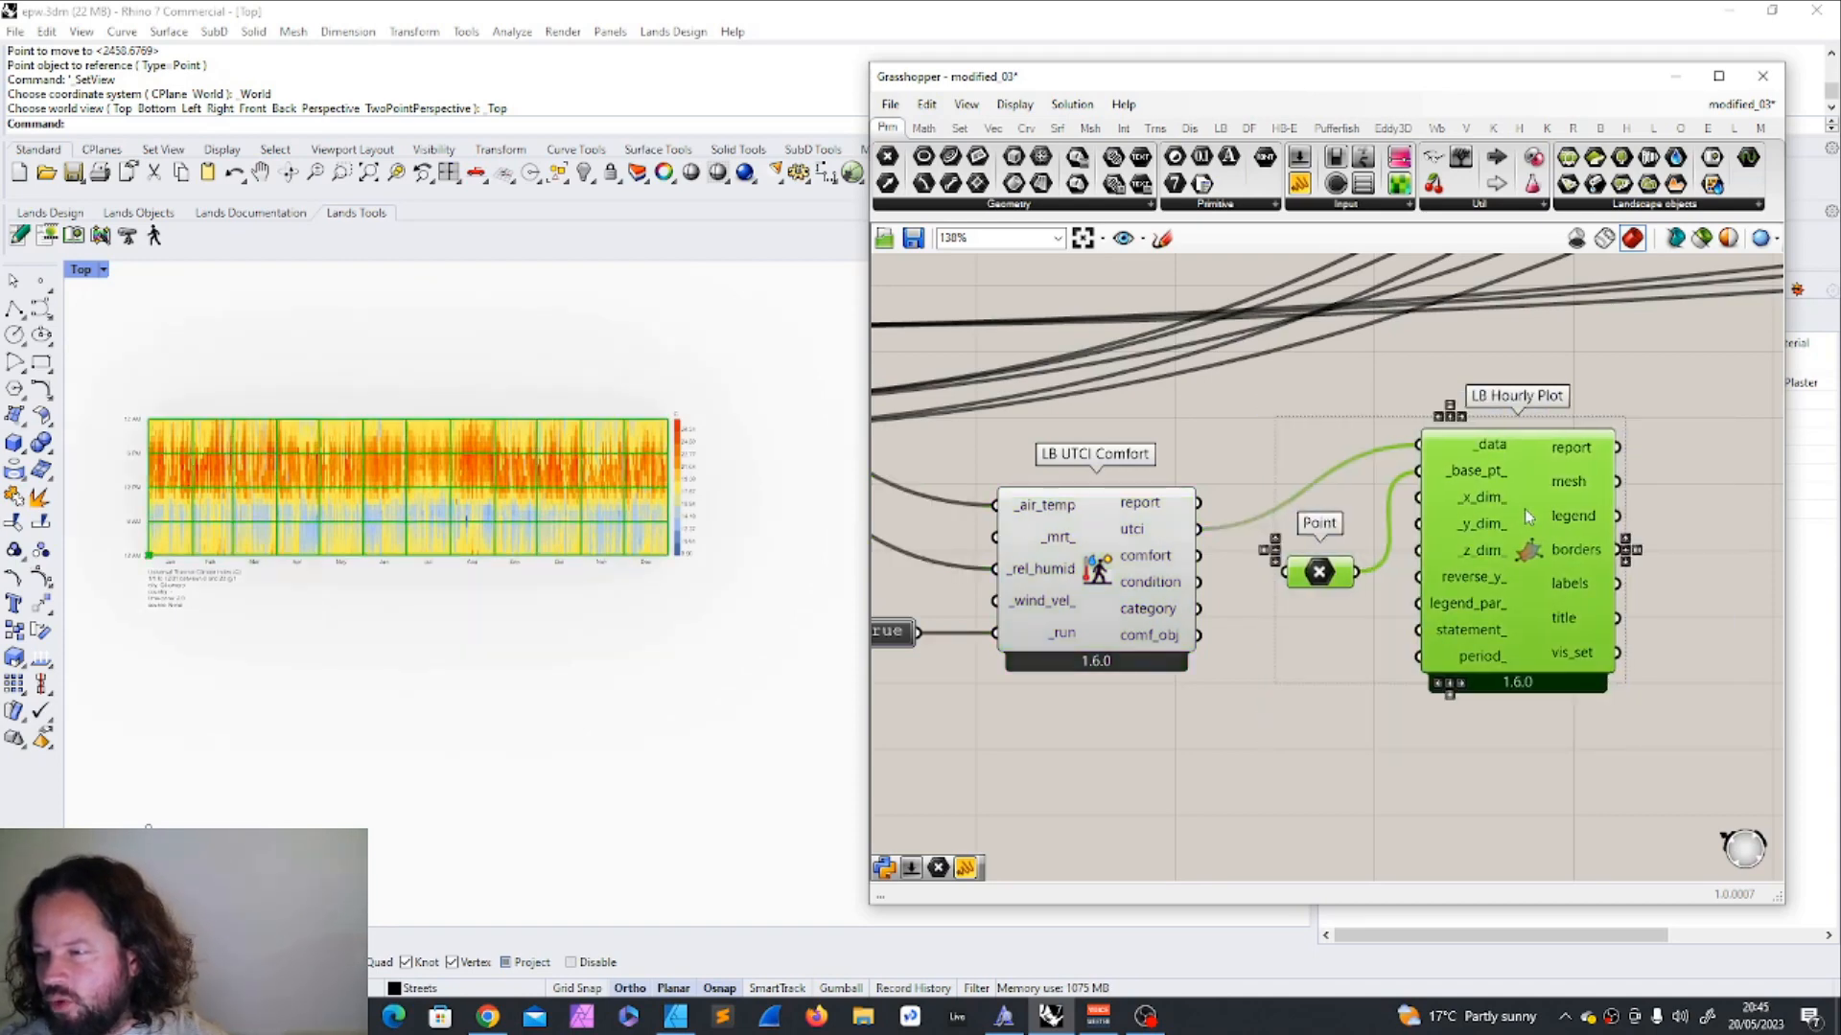
drag(1511, 503, 1681, 566)
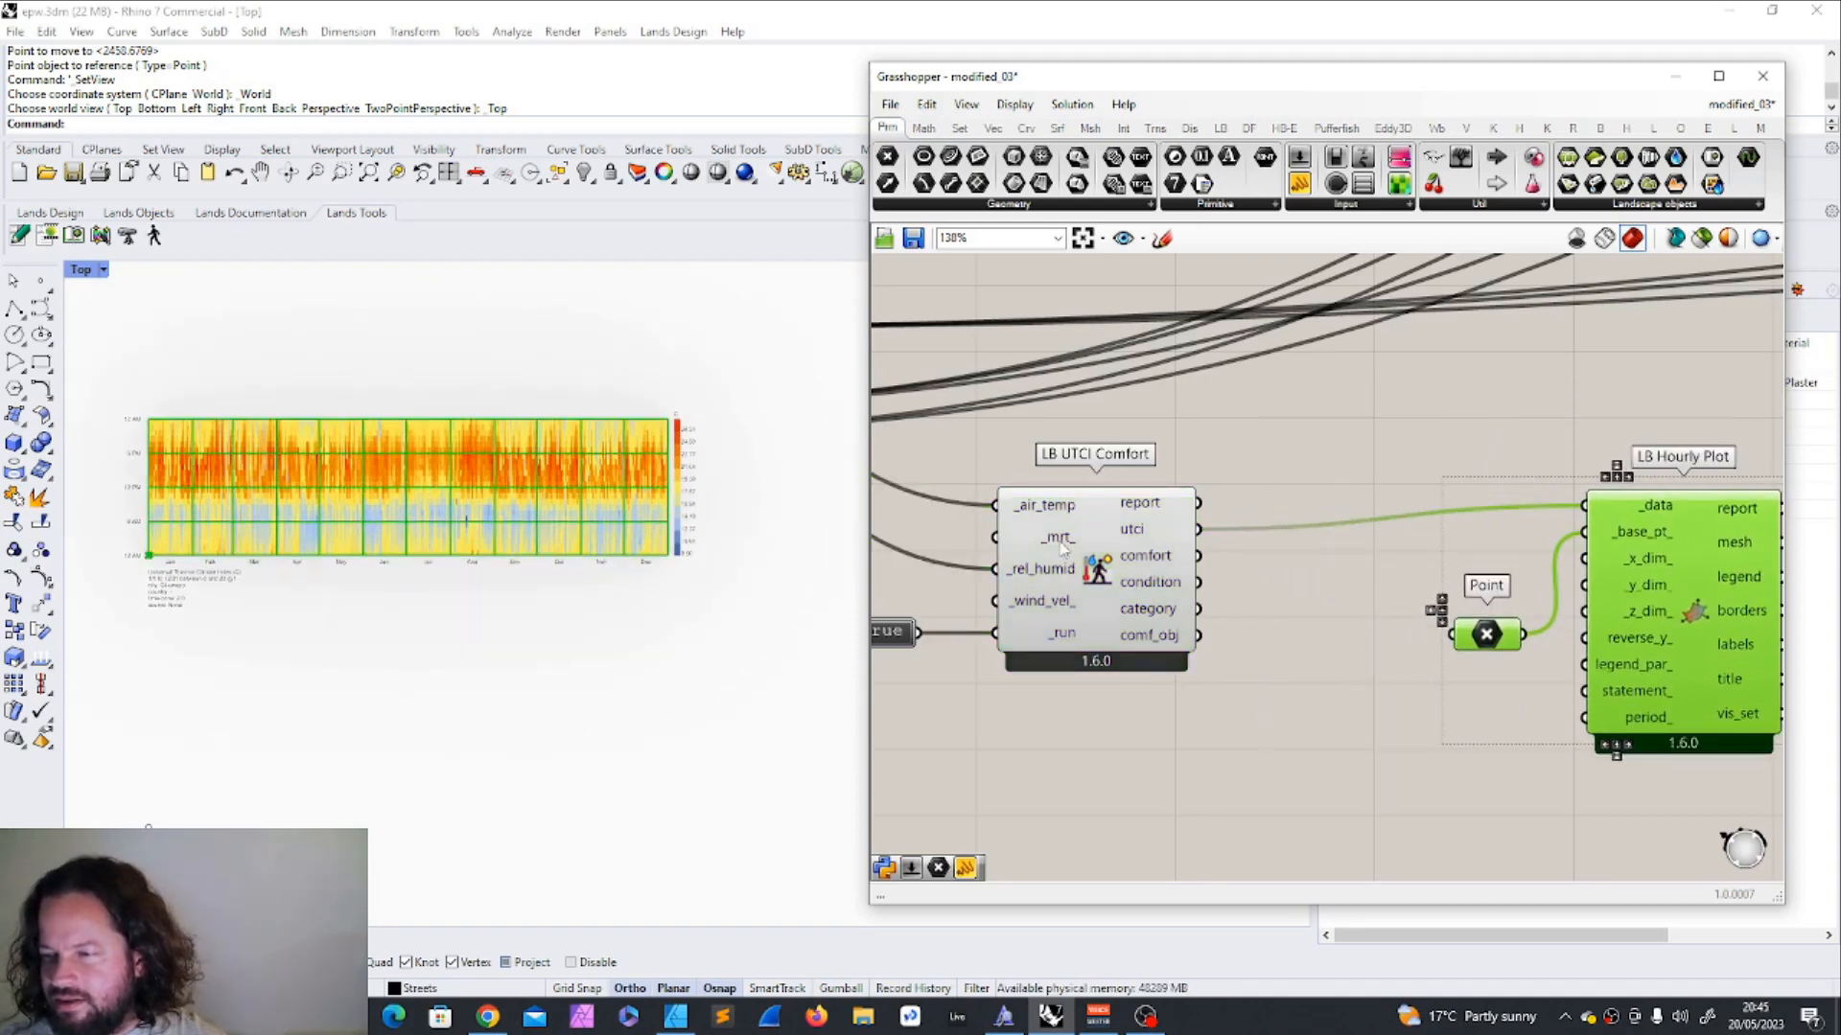
mouse_move(1062, 546)
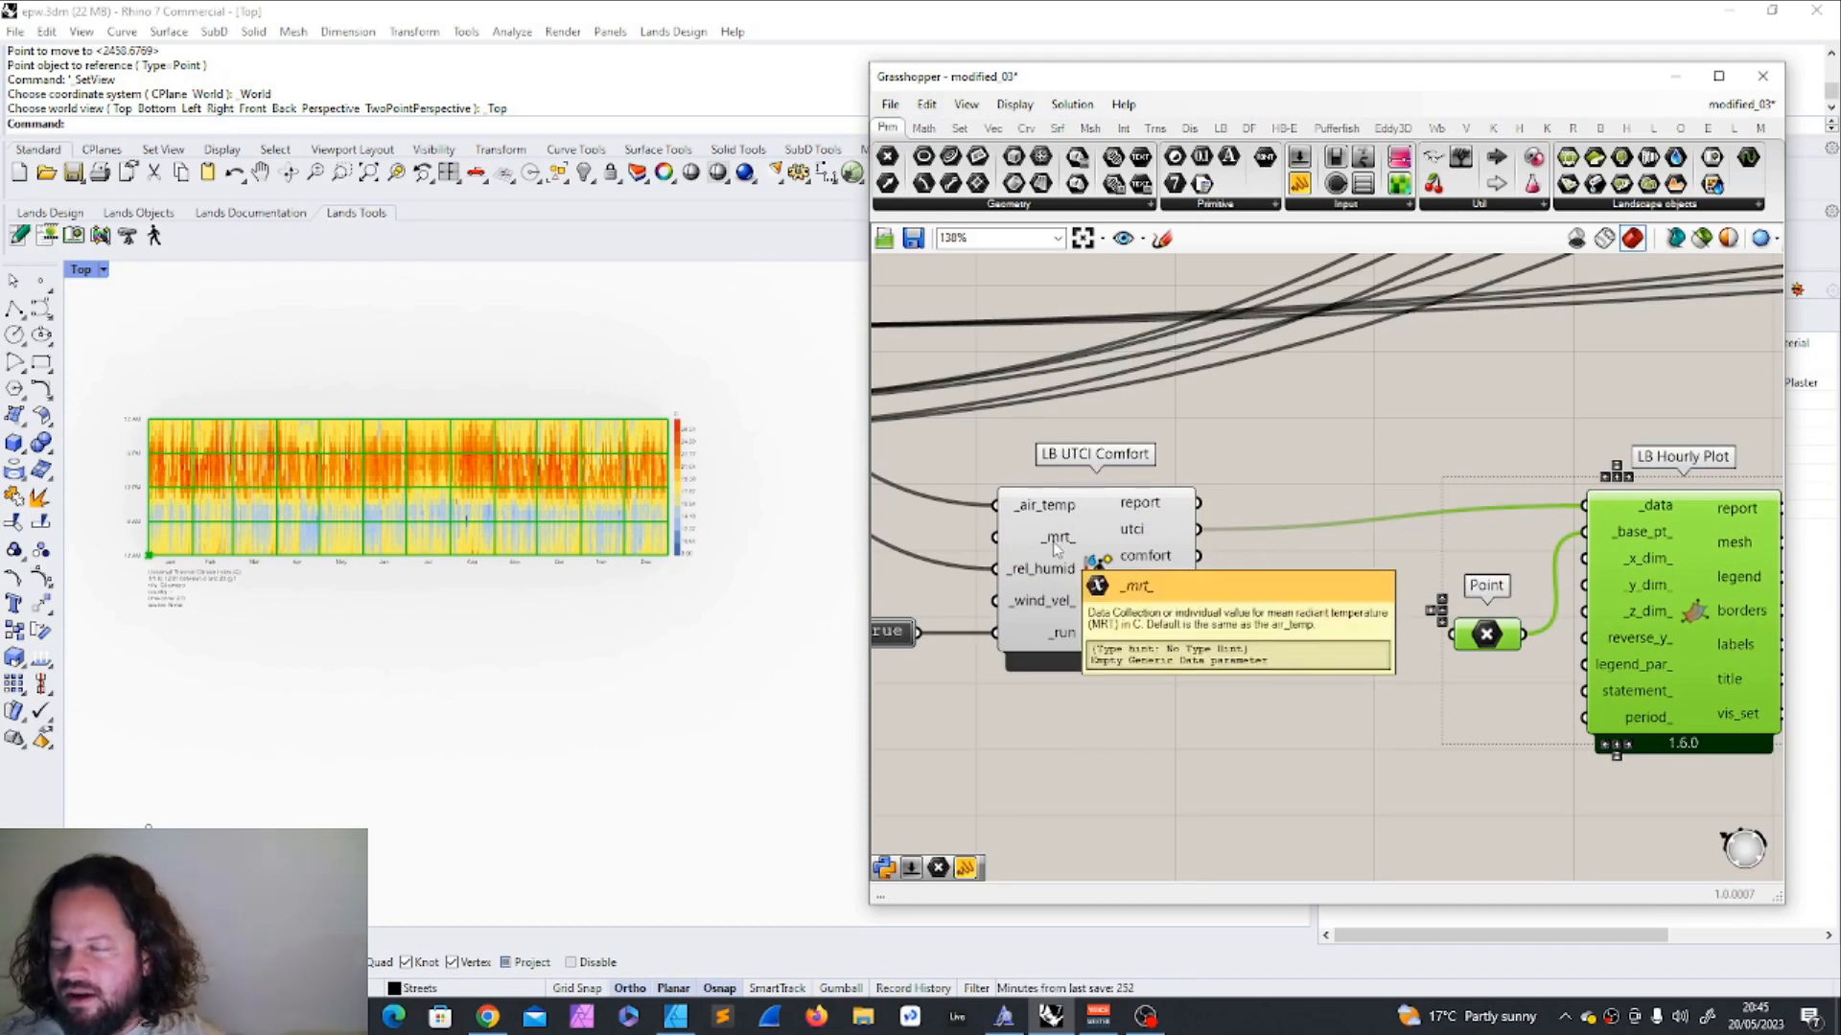
Move LB UTCI Comfort and its Boolean Toggle further from LB Import EPW to tidy the spacing.
scroll(1148, 553, up, 3)
scroll(1165, 540, down, 6)
drag(990, 622, 1236, 512)
drag(1184, 556, 1224, 547)
click(1359, 498)
drag(1359, 526, 1636, 673)
scroll(1203, 537, up, 1)
drag(1015, 637, 1342, 487)
scroll(1219, 530, up, 5)
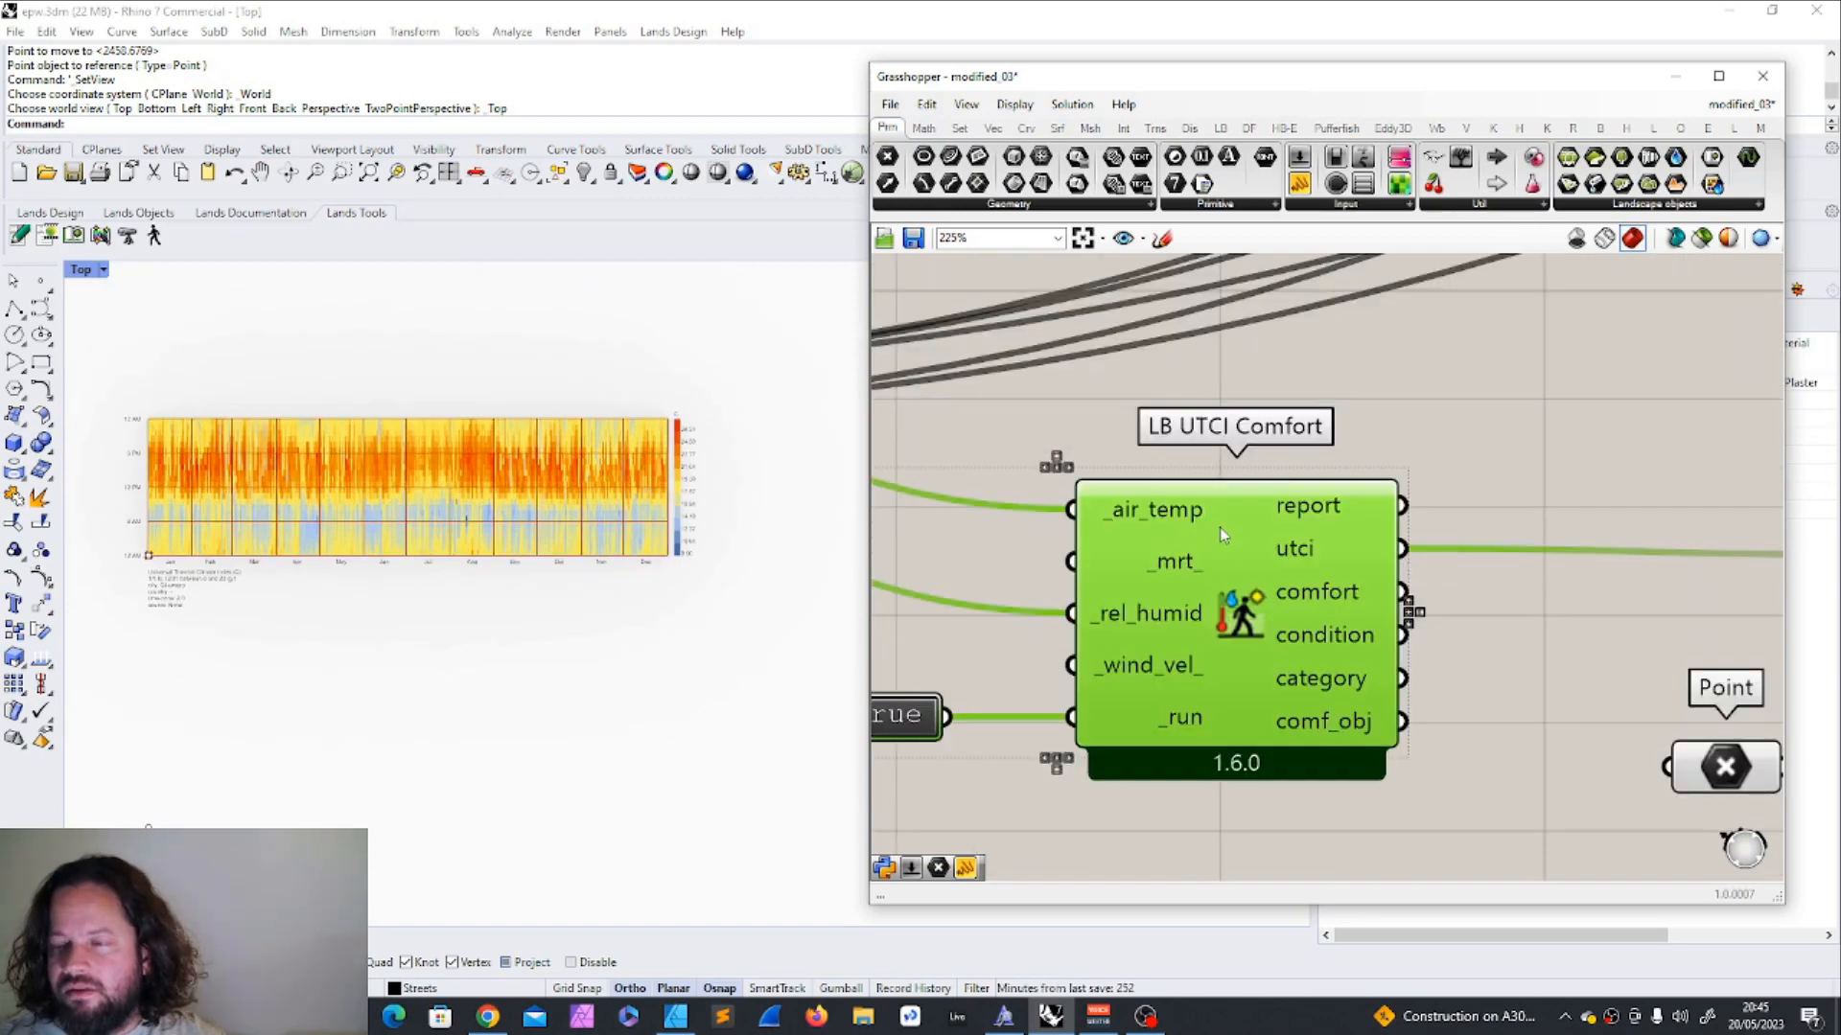
Examine the _mrt_ input's description, the utci output and the connections of LB UTCI Comfort.
mouse_move(1182, 571)
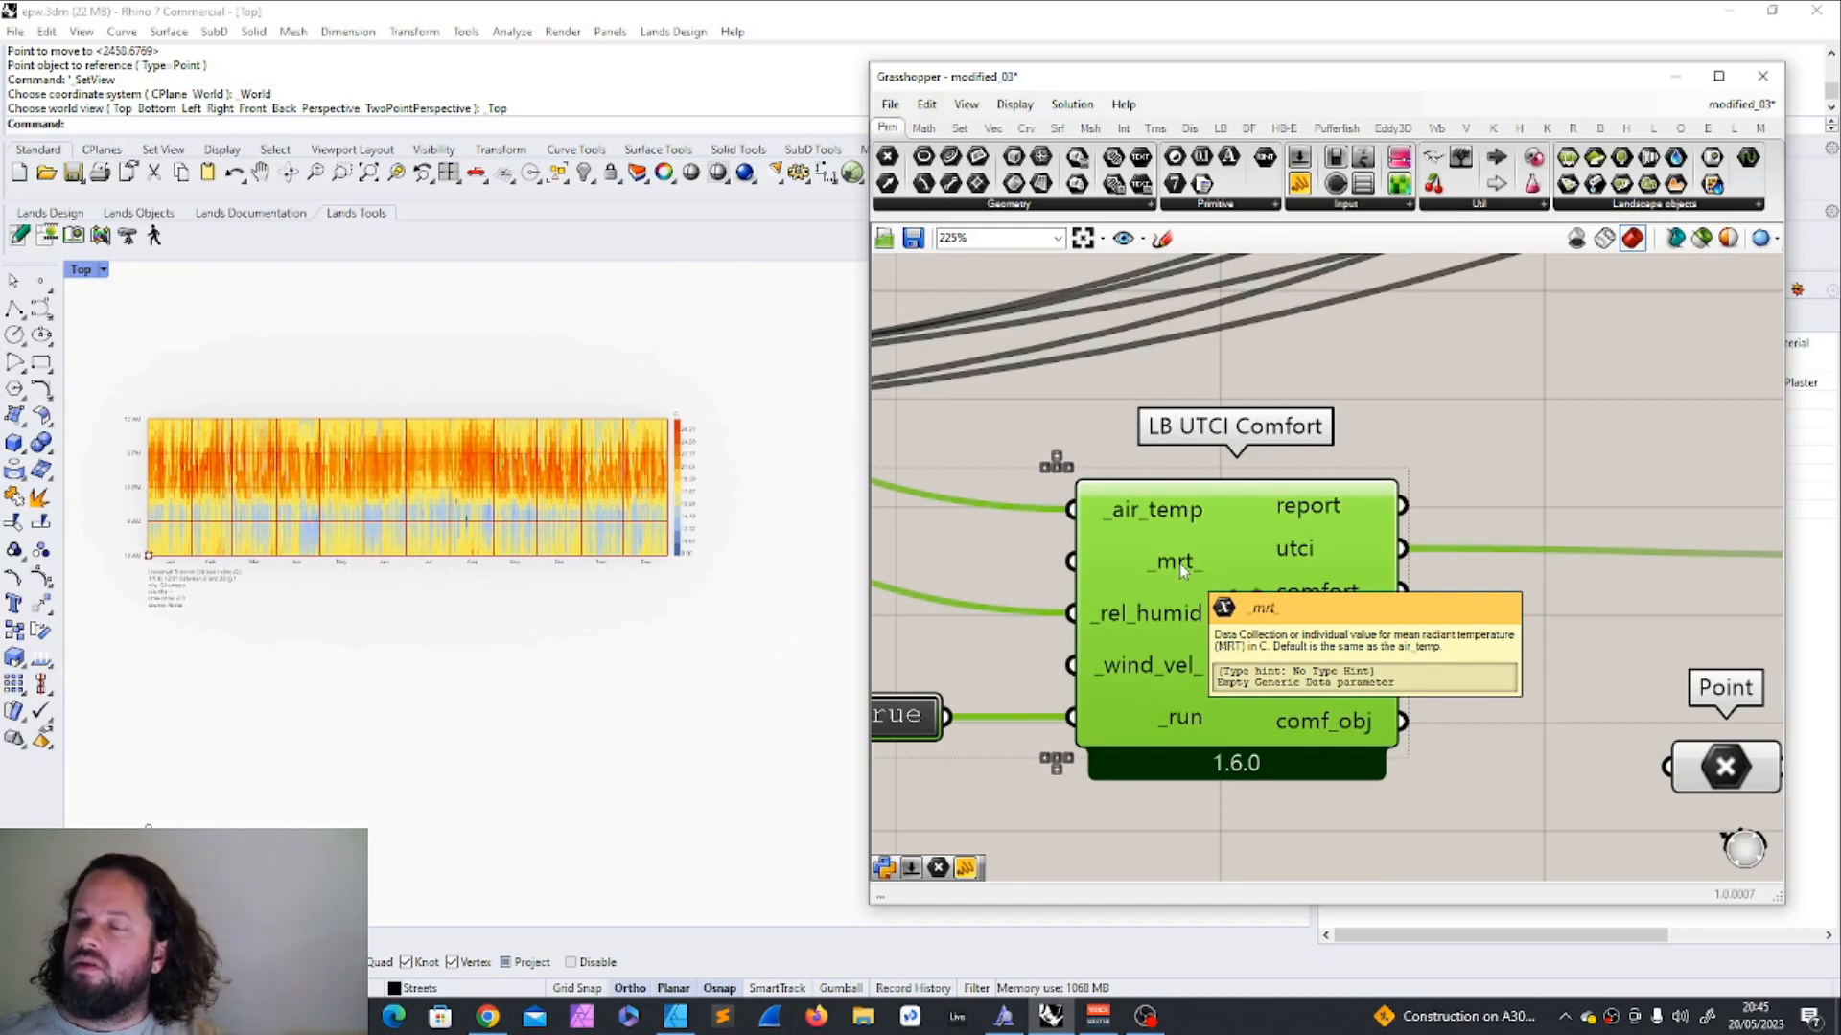
mouse_move(1123, 600)
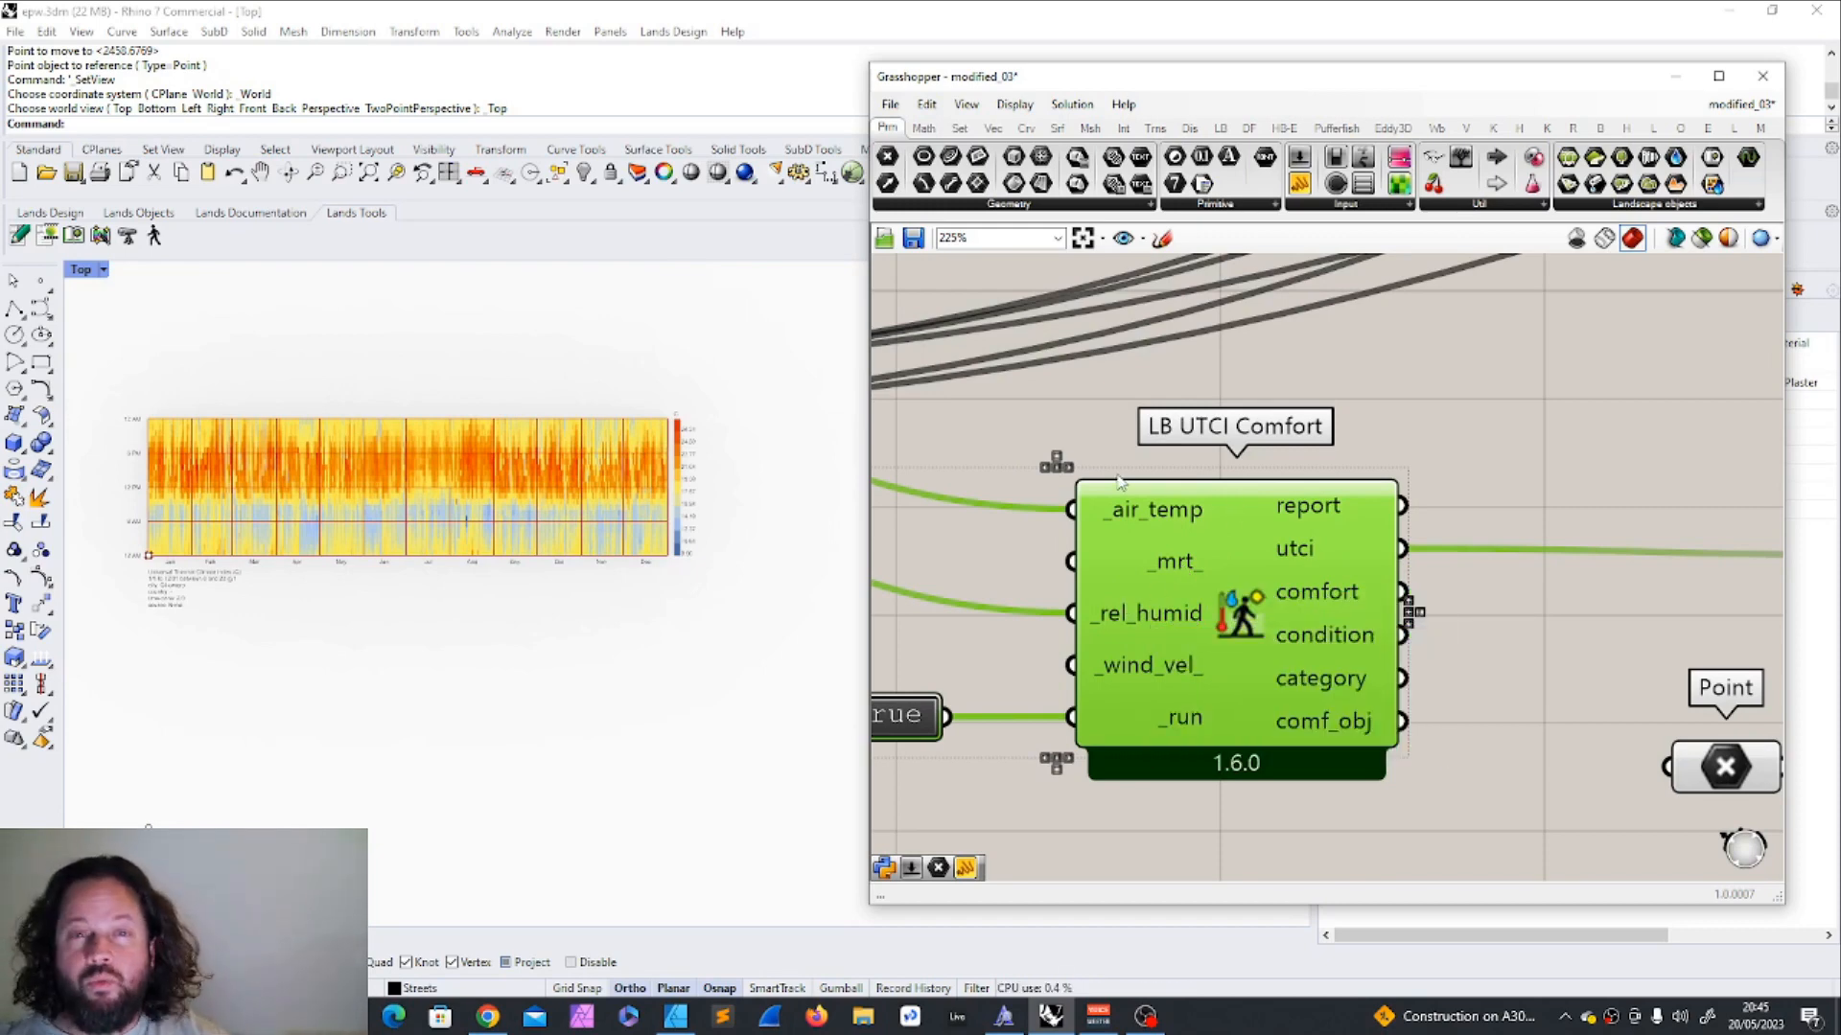
scroll(1119, 482, down, 5)
scroll(1200, 562, up, 3)
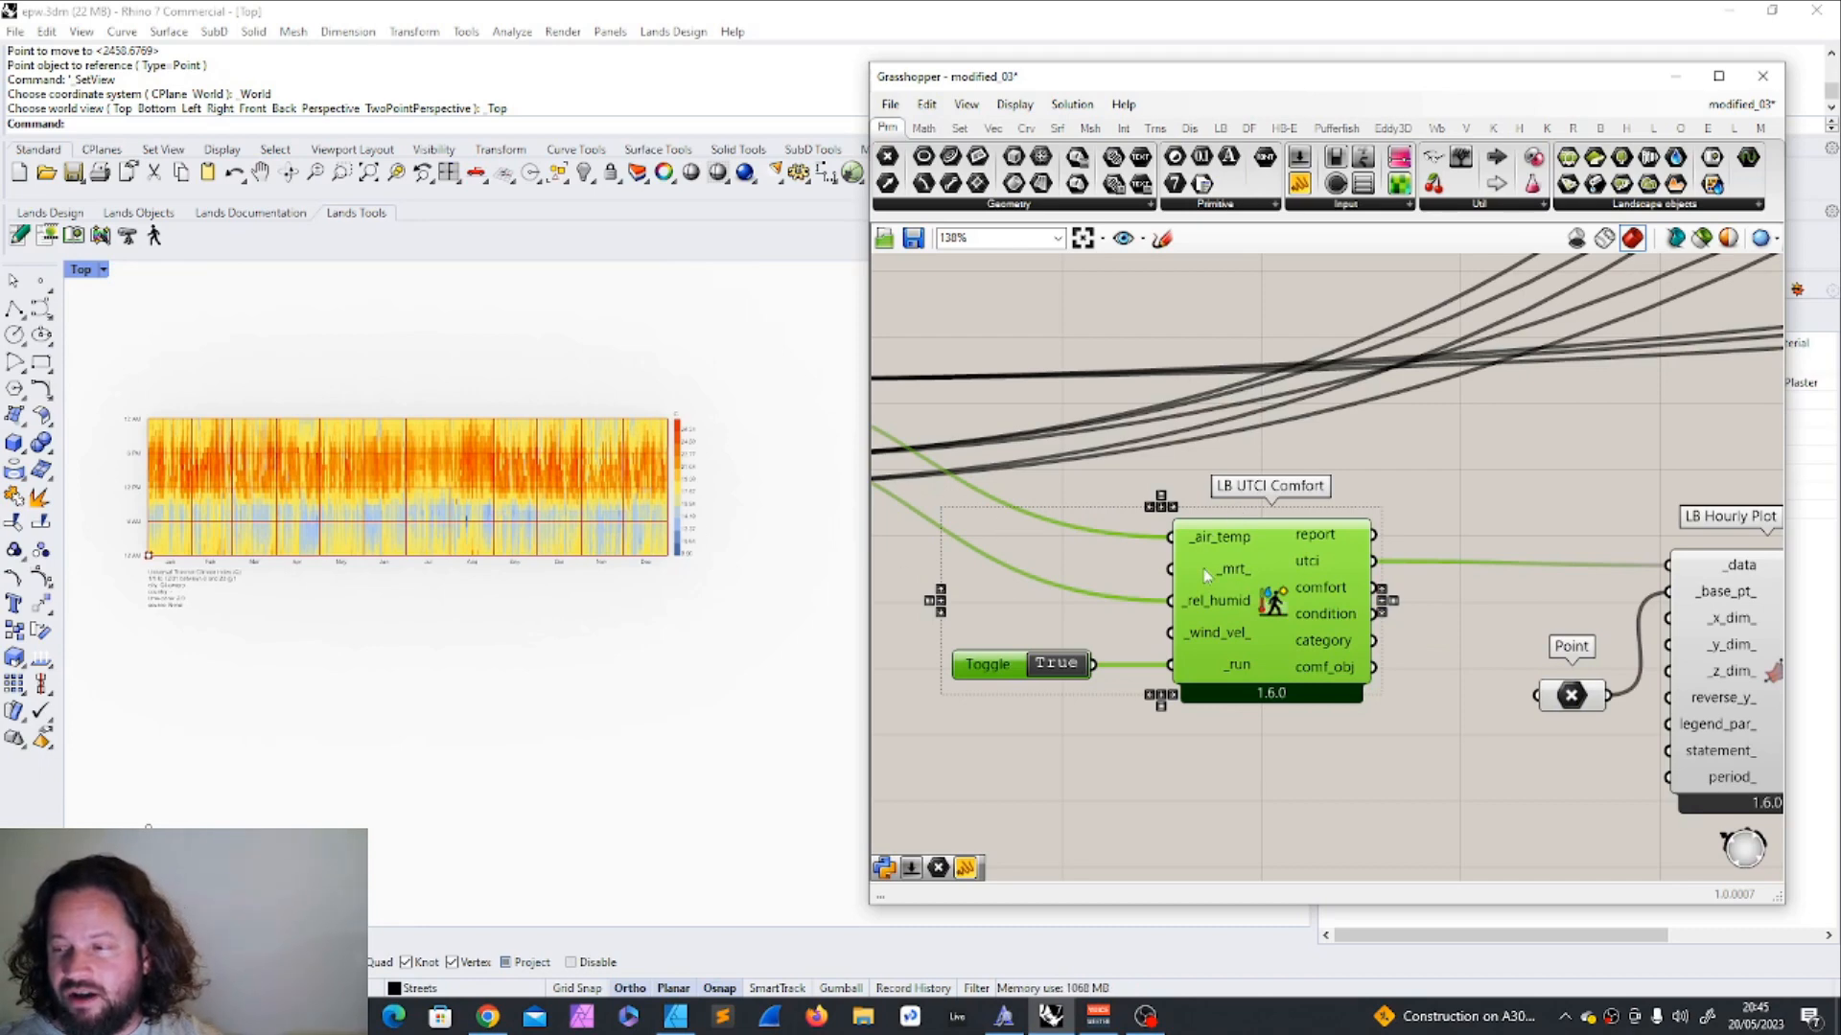
scroll(1251, 607, down, 4)
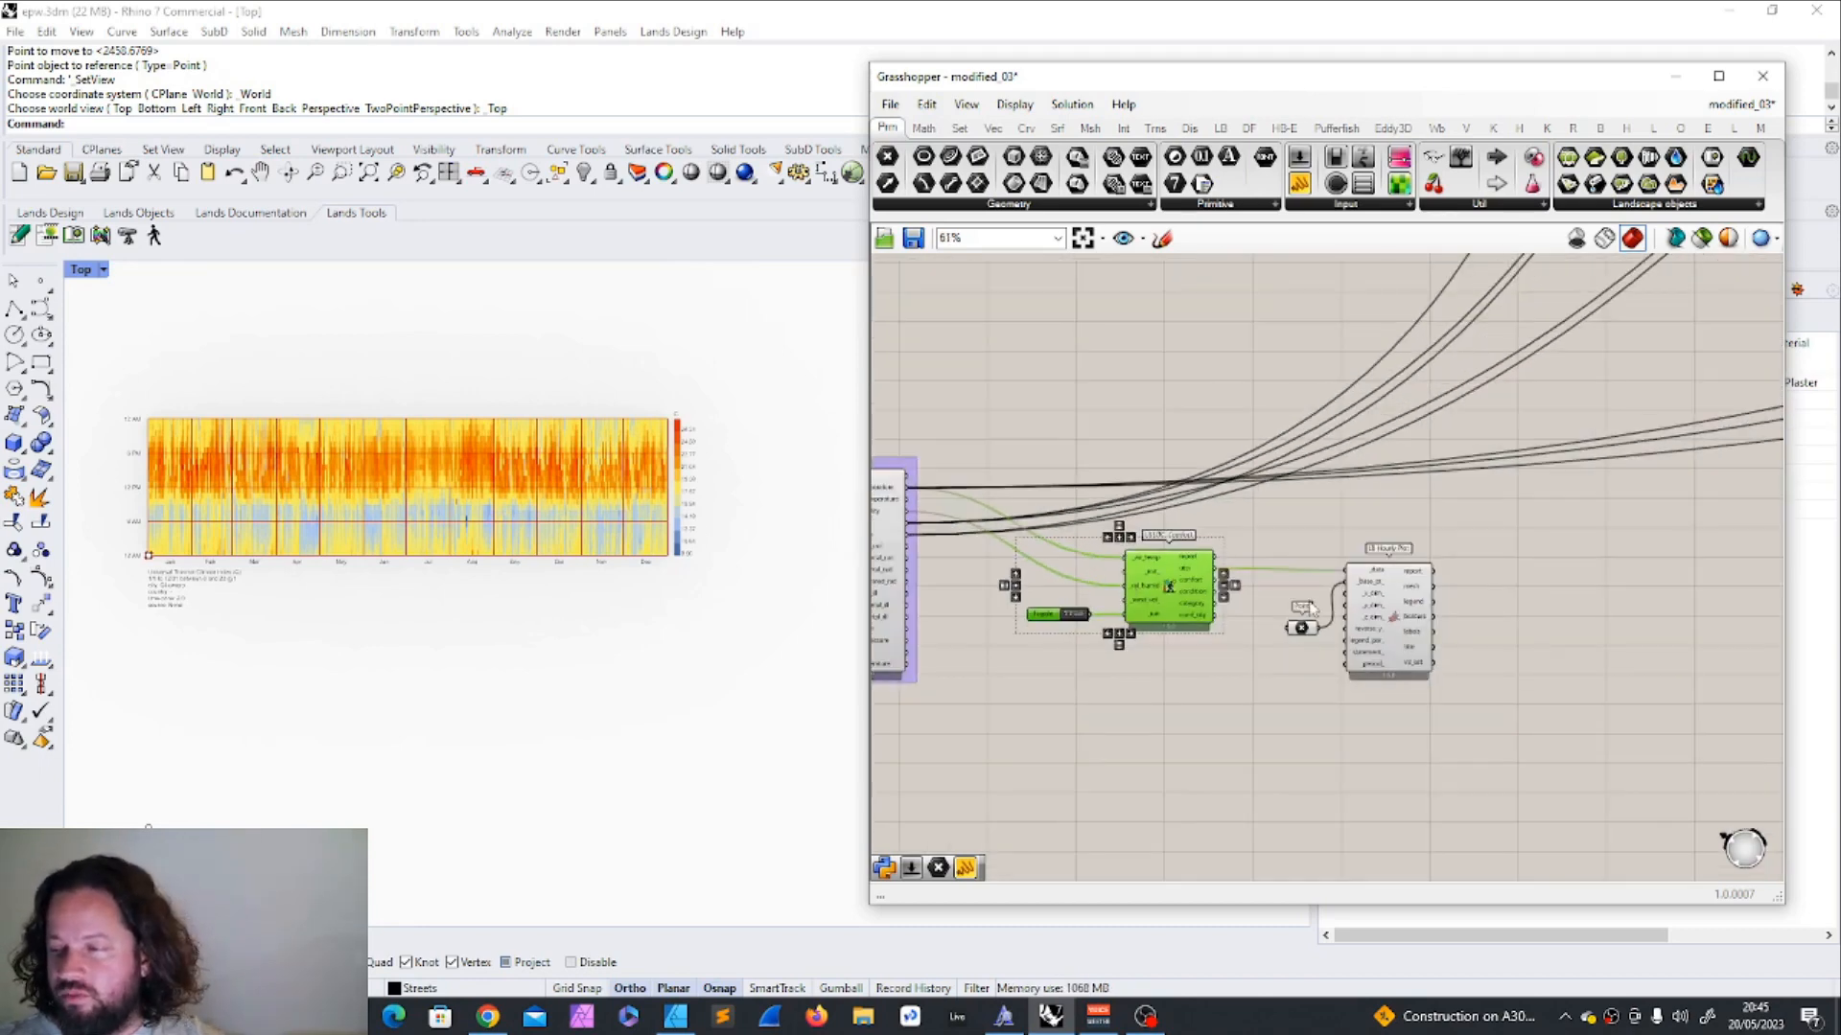
scroll(1251, 607, up, 2)
scroll(1026, 633, up, 3)
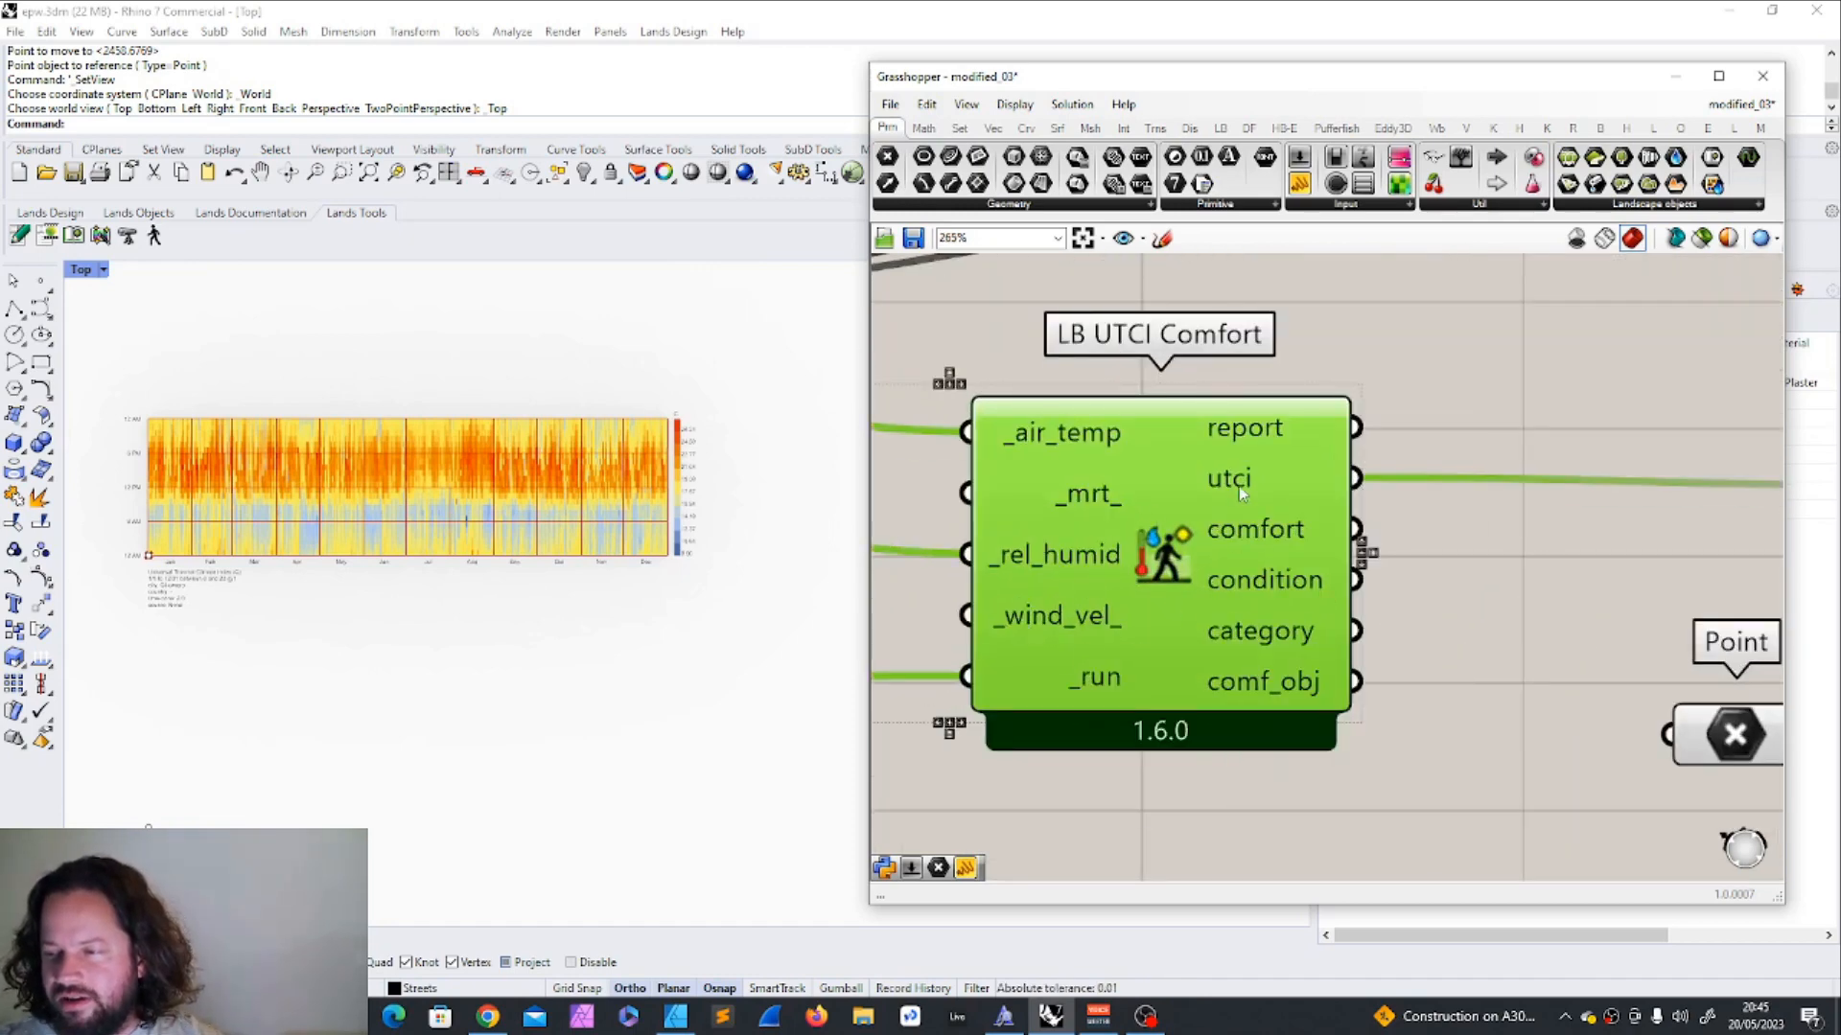
scroll(1243, 498, down, 5)
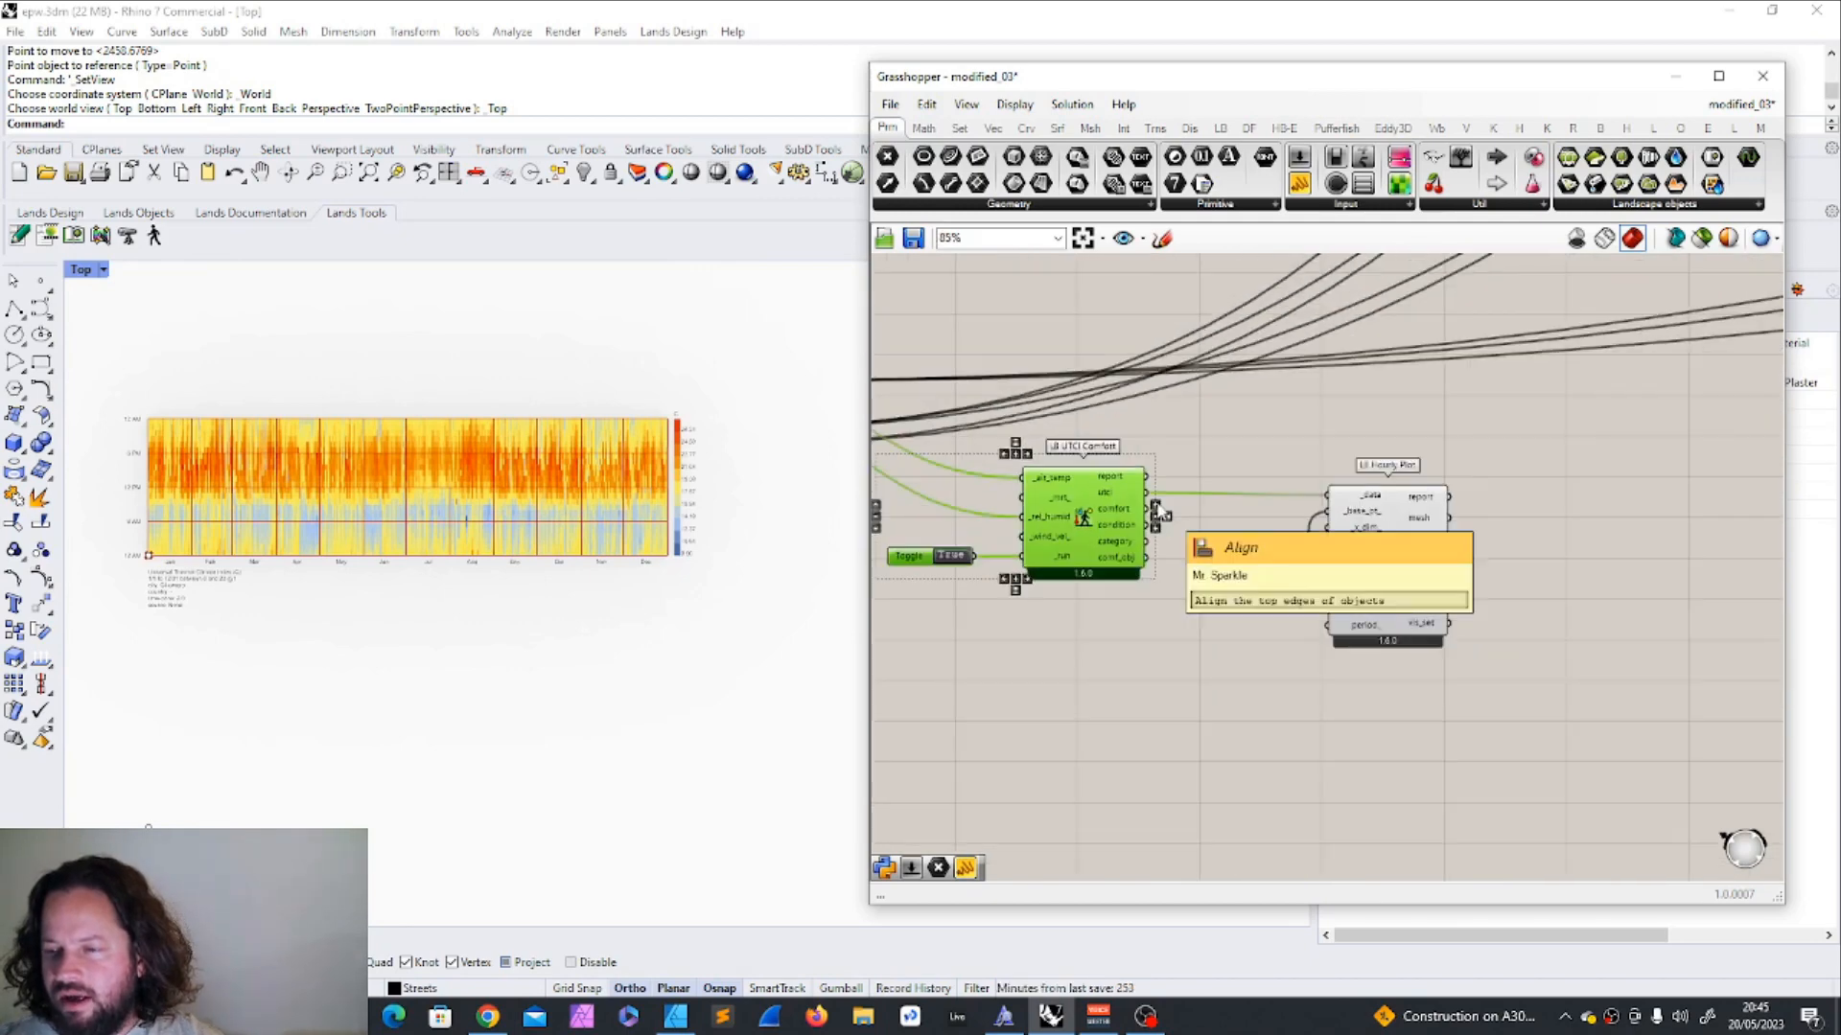
Duplicate the Toggle, LB UTCI Comfort, Point and LB Hourly Plot chain directly below the original, keeping its input connections.
scroll(1160, 515, down, 3)
drag(1020, 444, 1428, 644)
scroll(1238, 537, up, 4)
scroll(1239, 537, down, 2)
mouse_move(1239, 537)
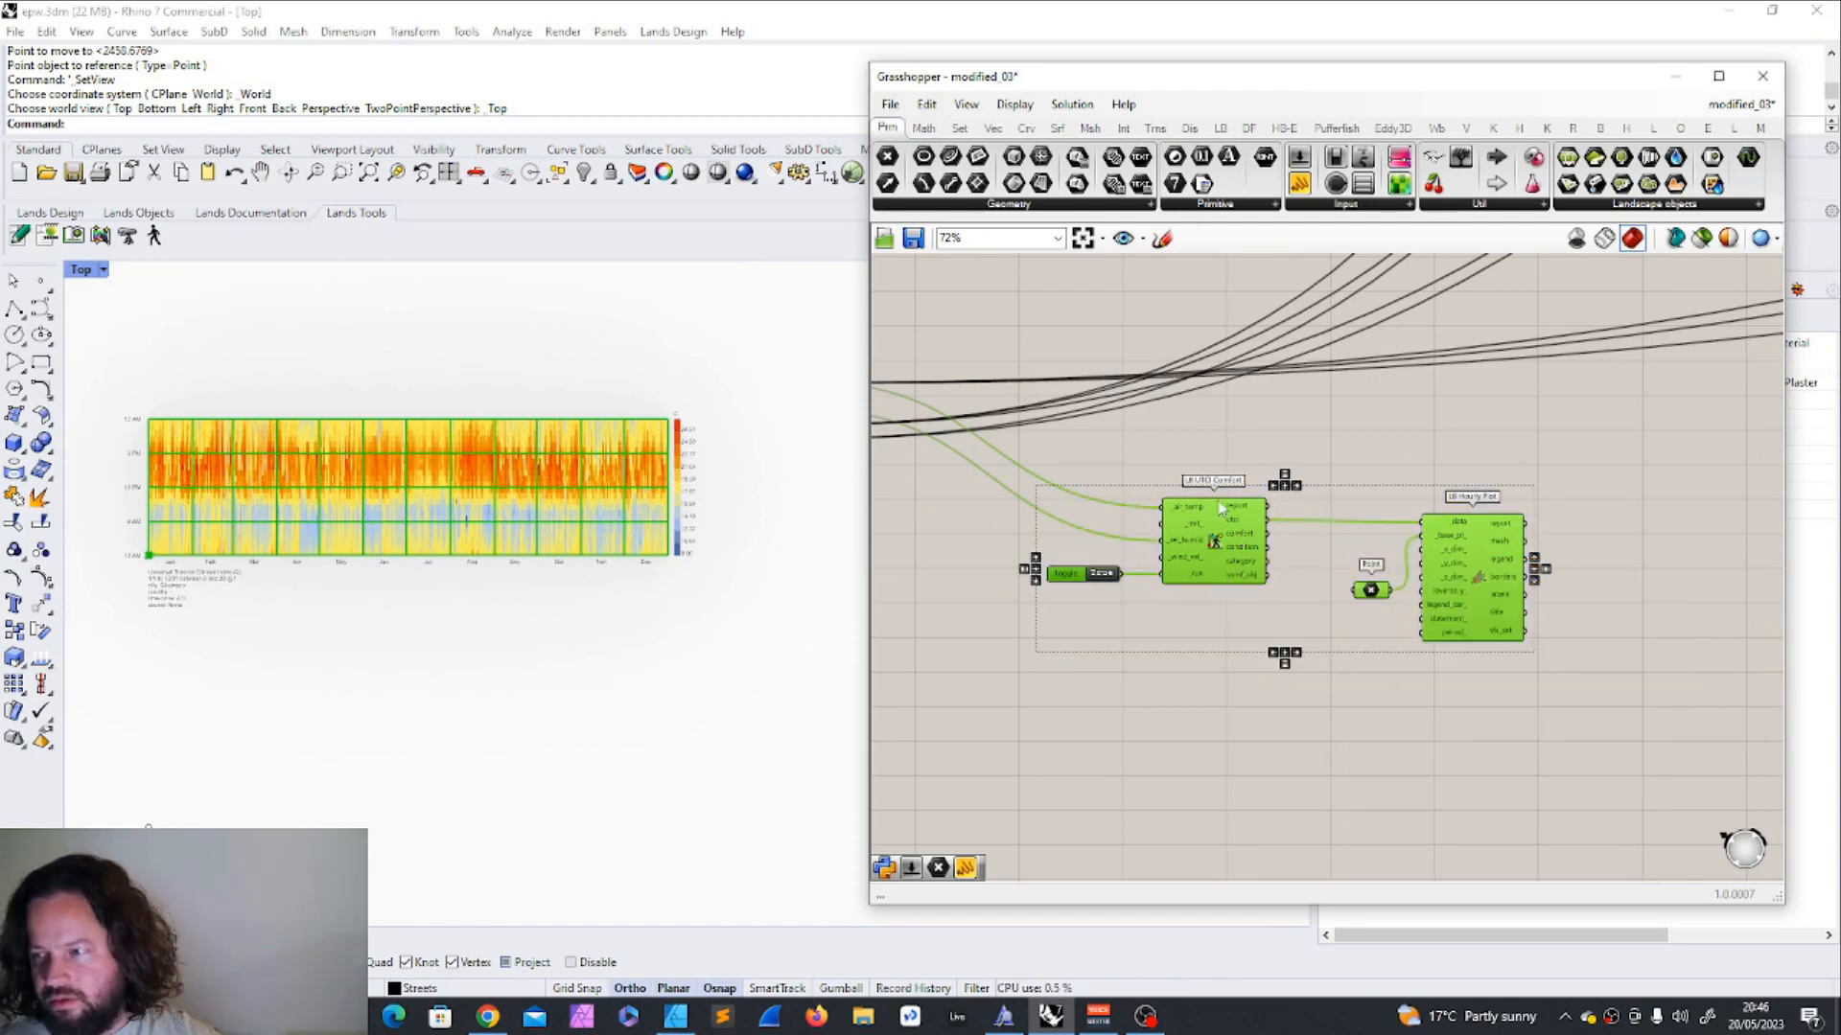
alt+drag(1211, 523, 1216, 705)
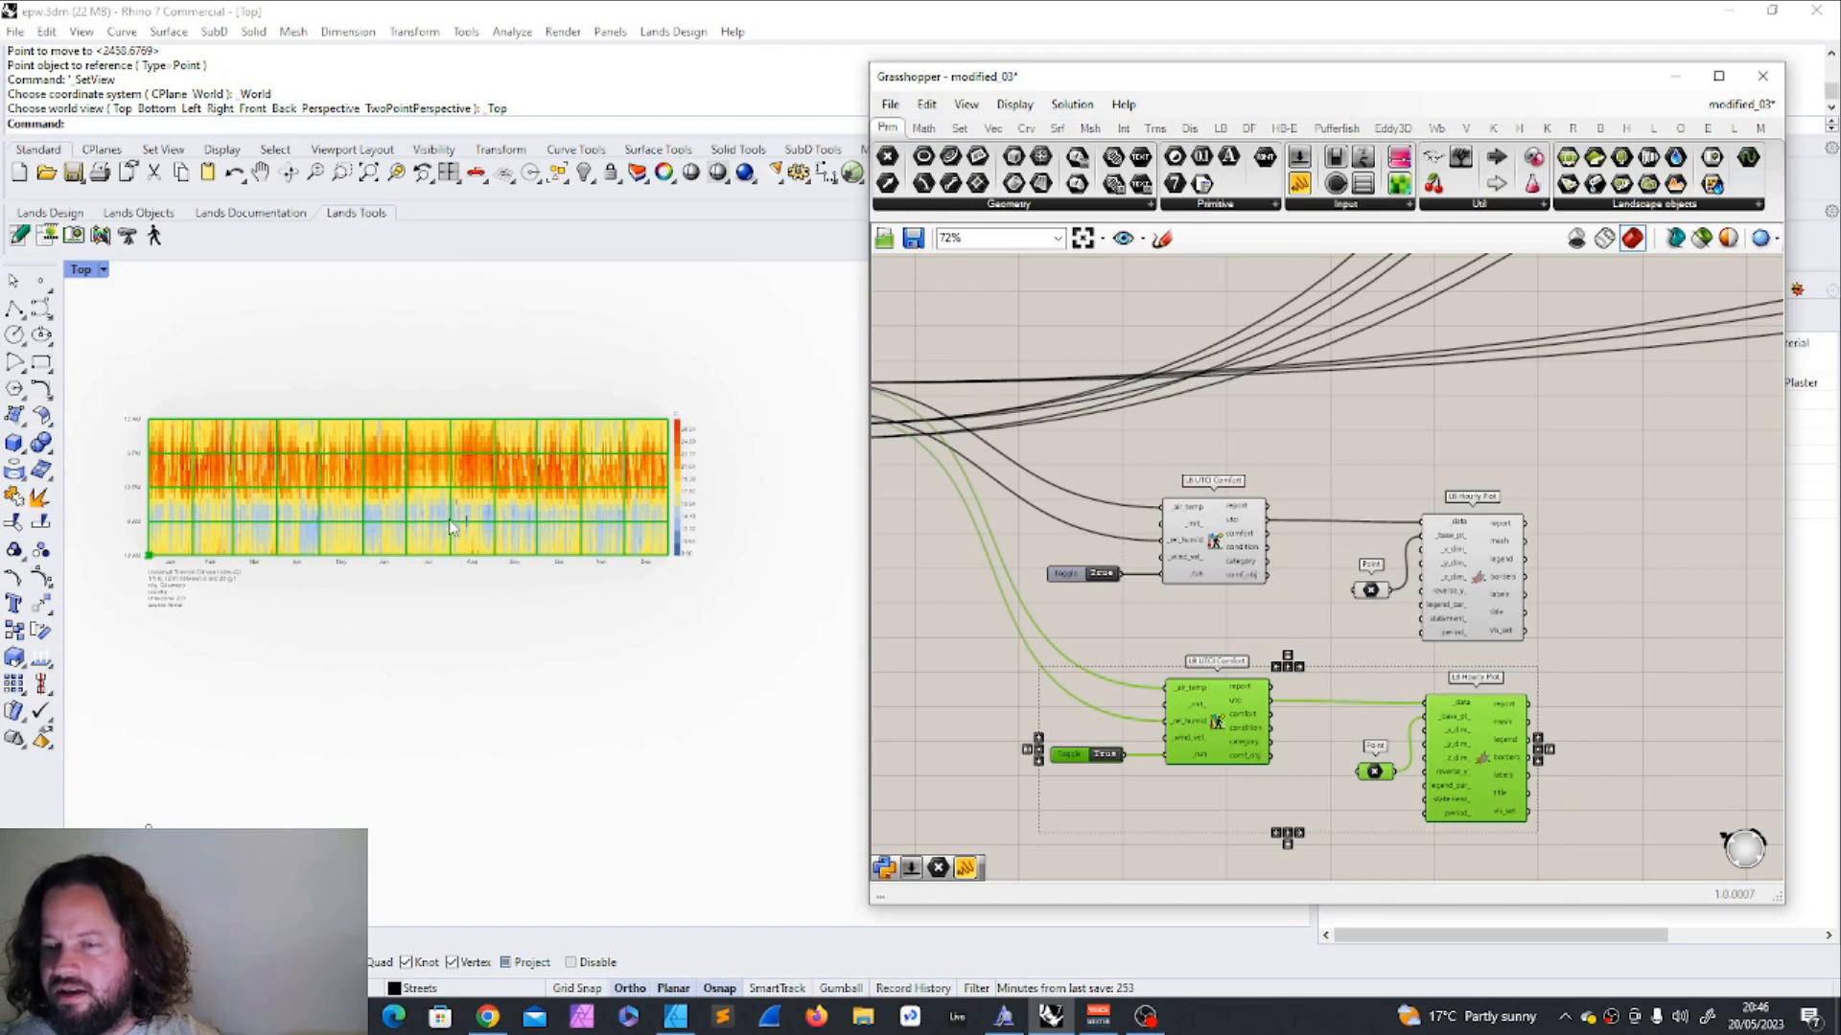
Reference the next point below the first plot in the duplicated Point parameter as the second hourly plot's base point.
click(1096, 644)
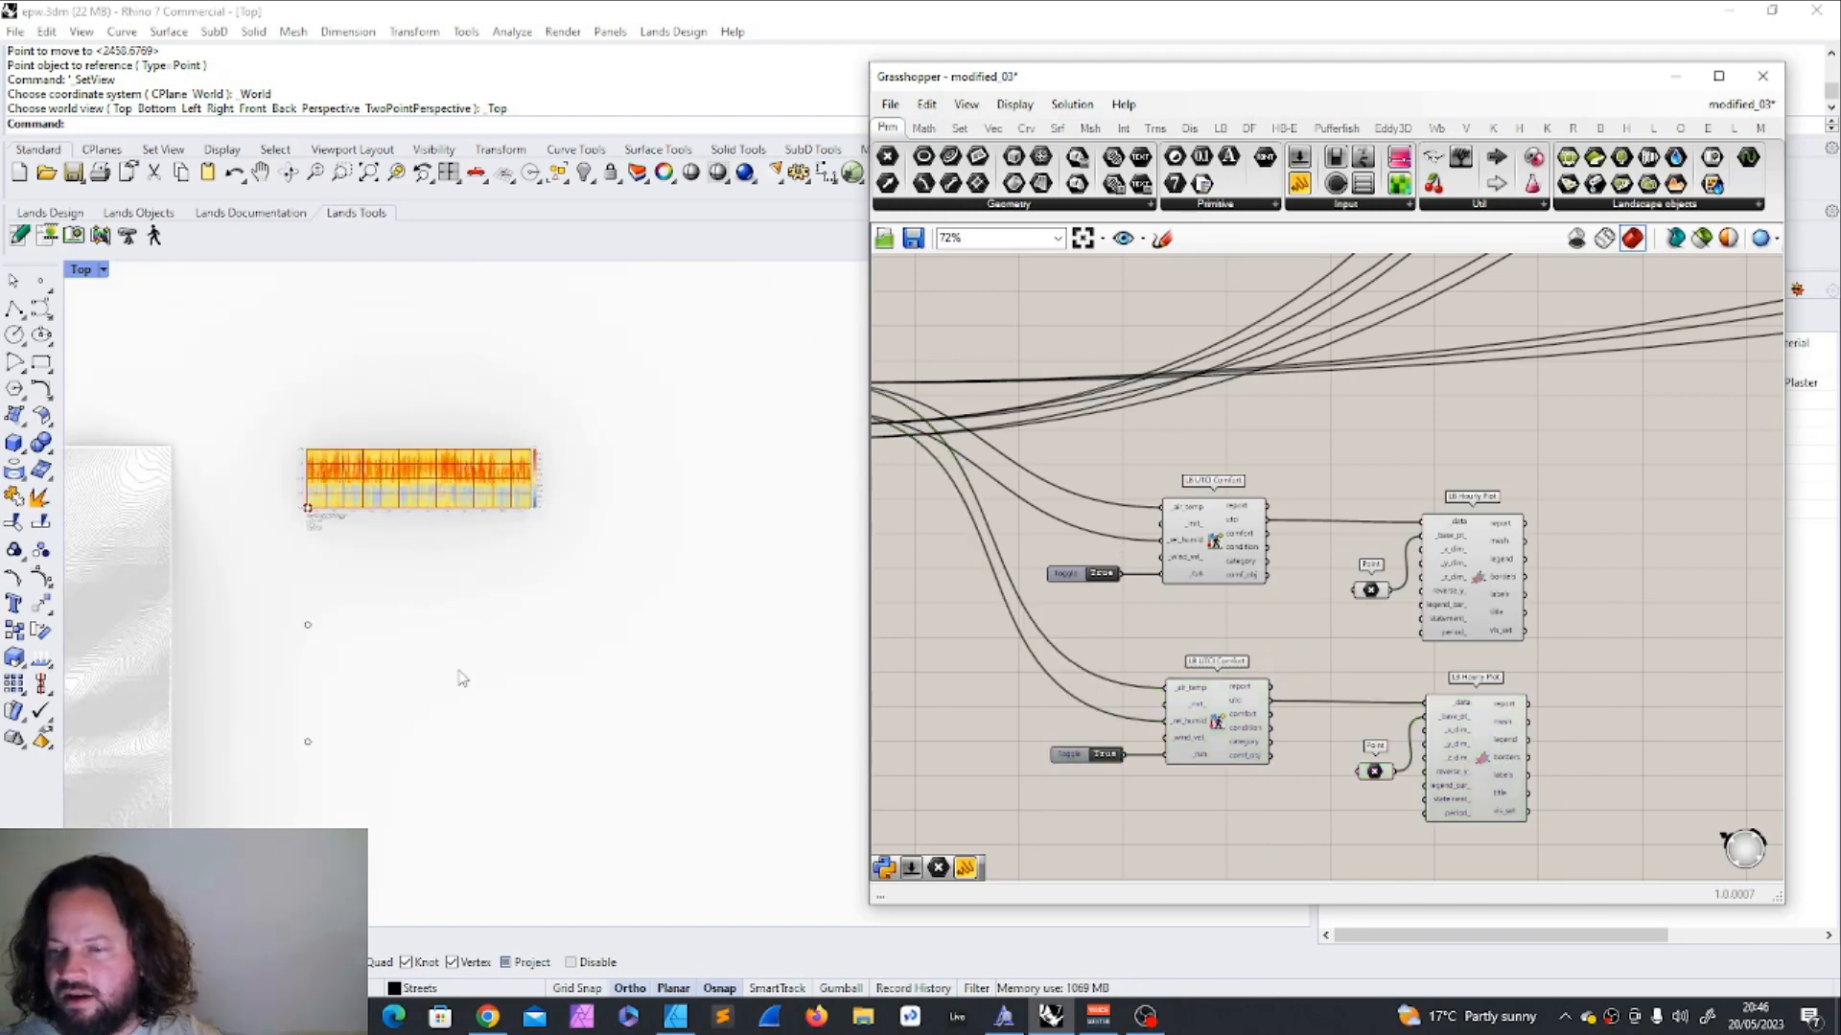
scroll(352, 639, up, 6)
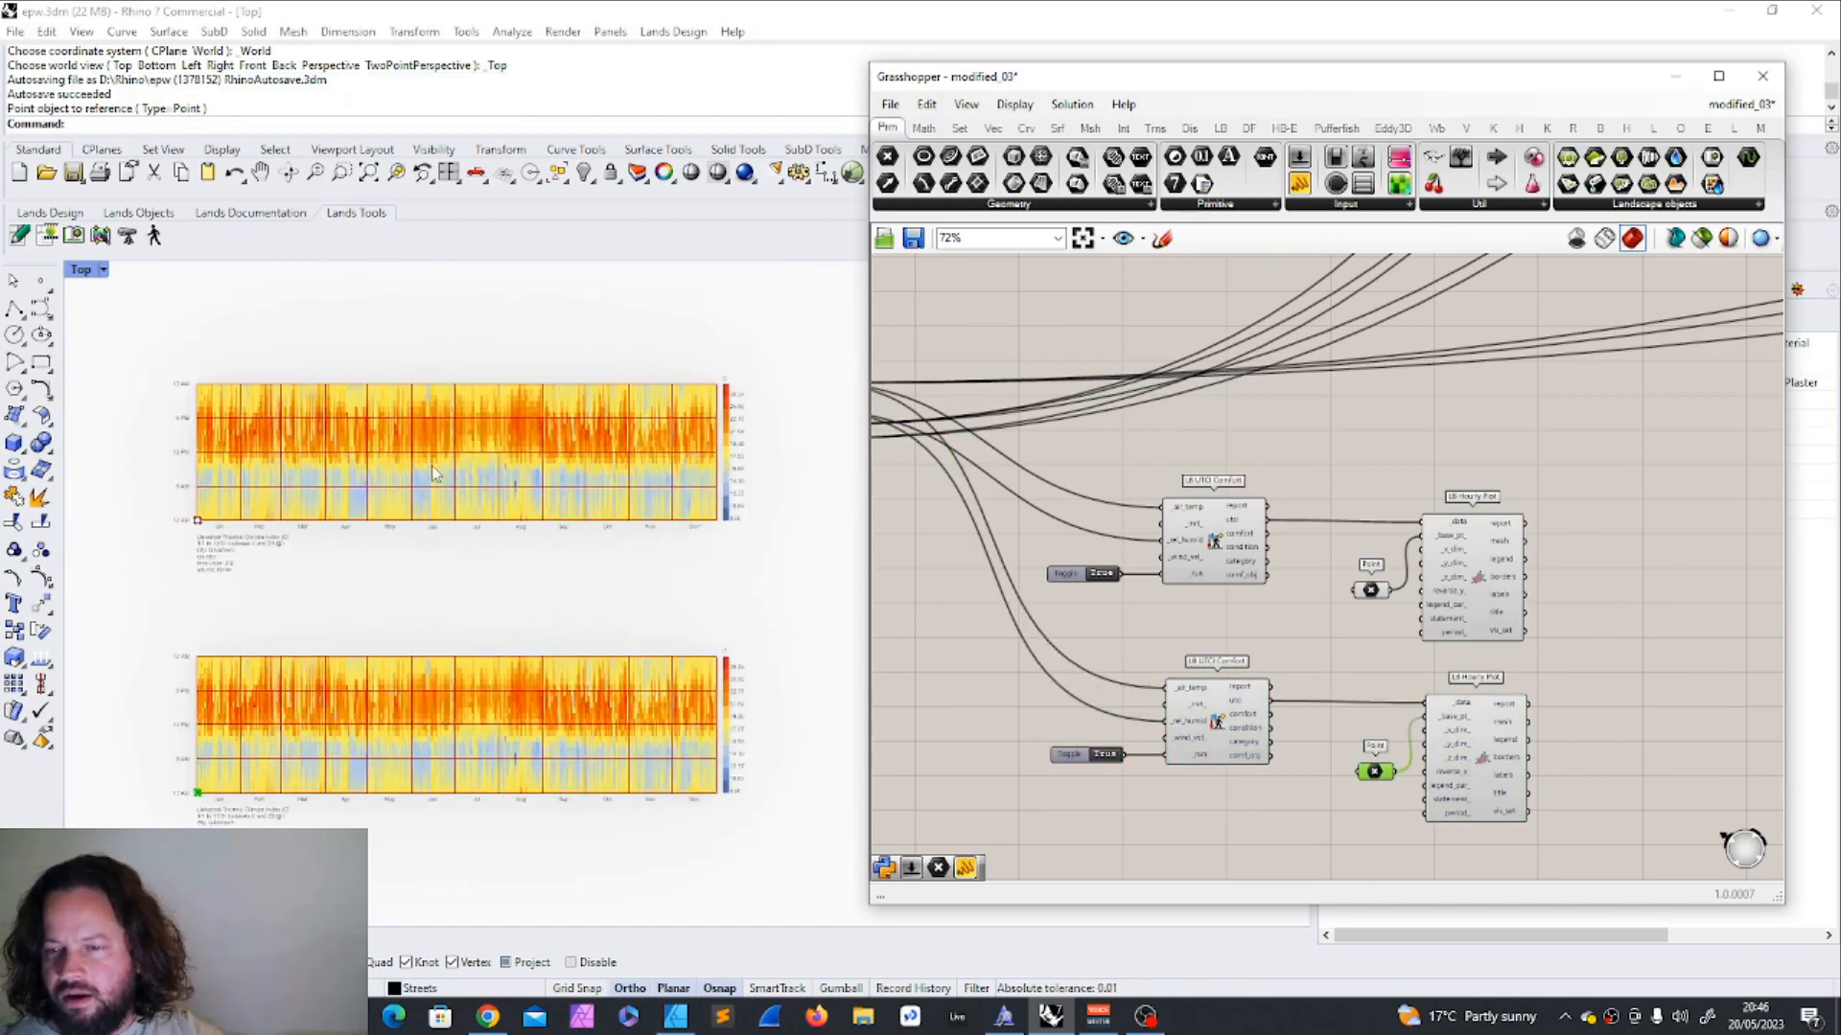
scroll(436, 472, down, 8)
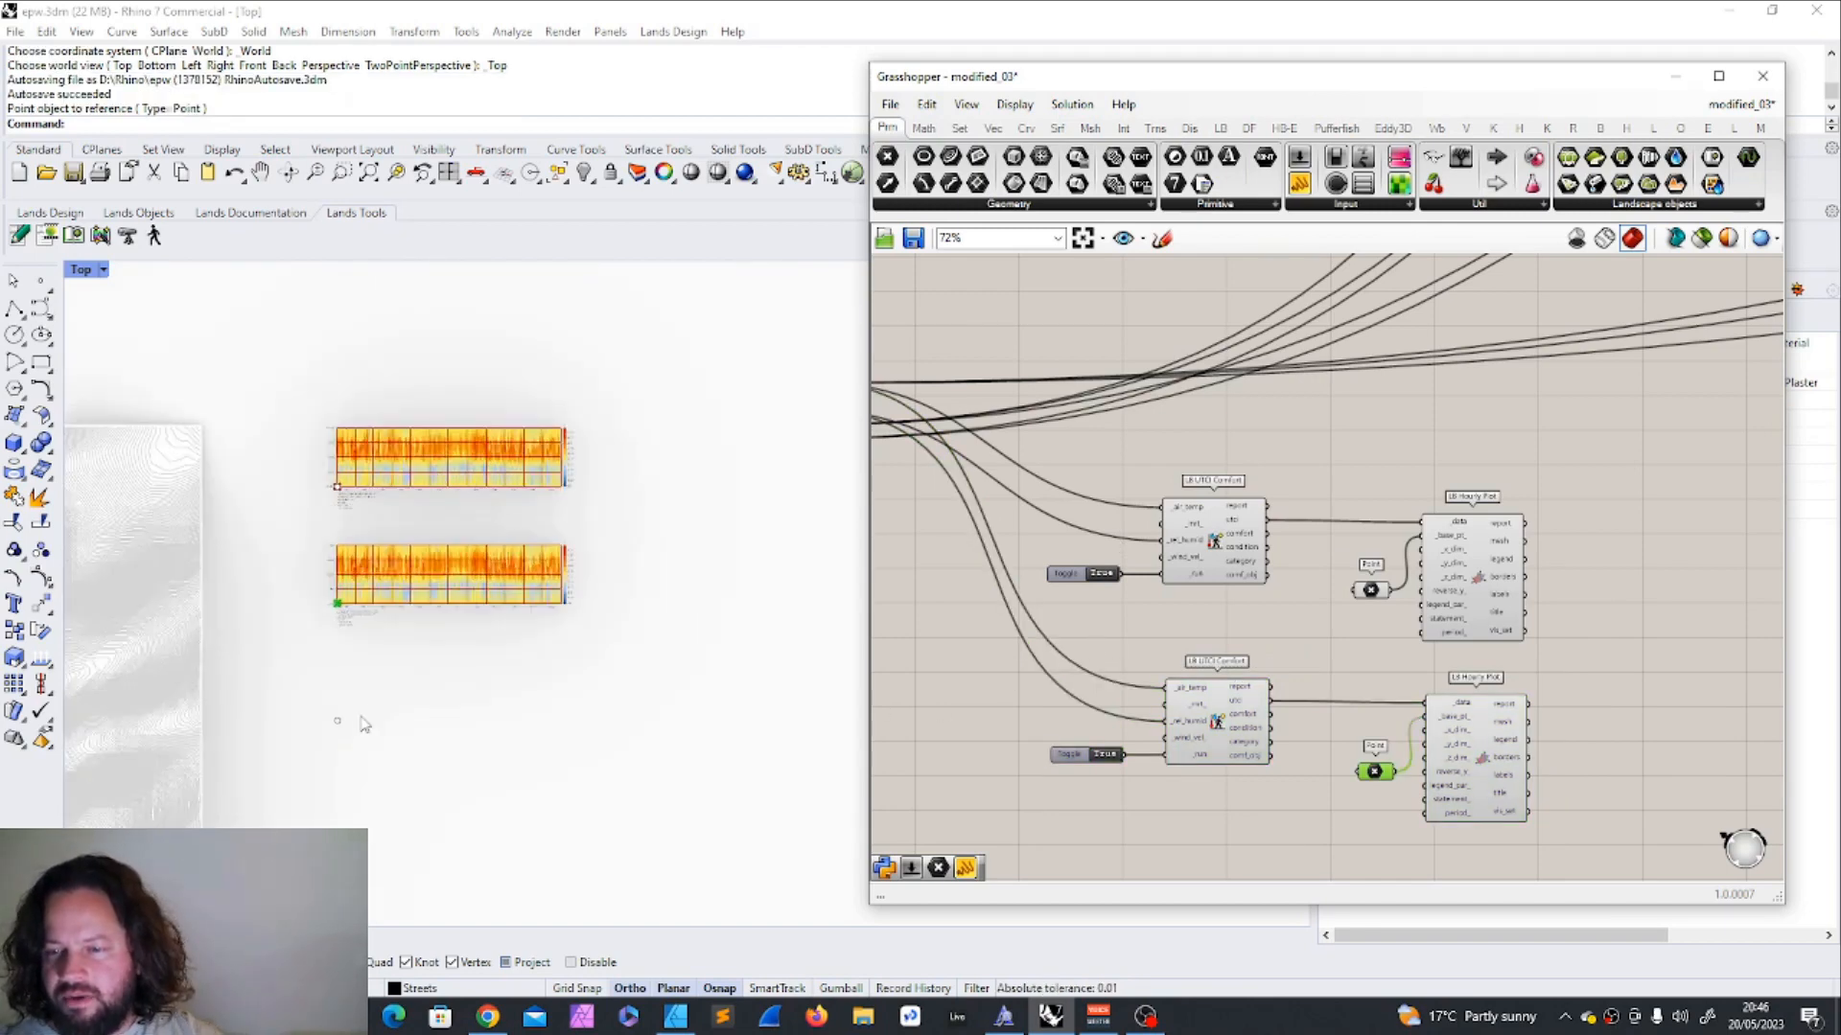
Reference the next free point below the two UTCI plots as base point of the LB Hourly Plot in the uppermost Apply Analysis Period group.
scroll(1248, 584, down, 8)
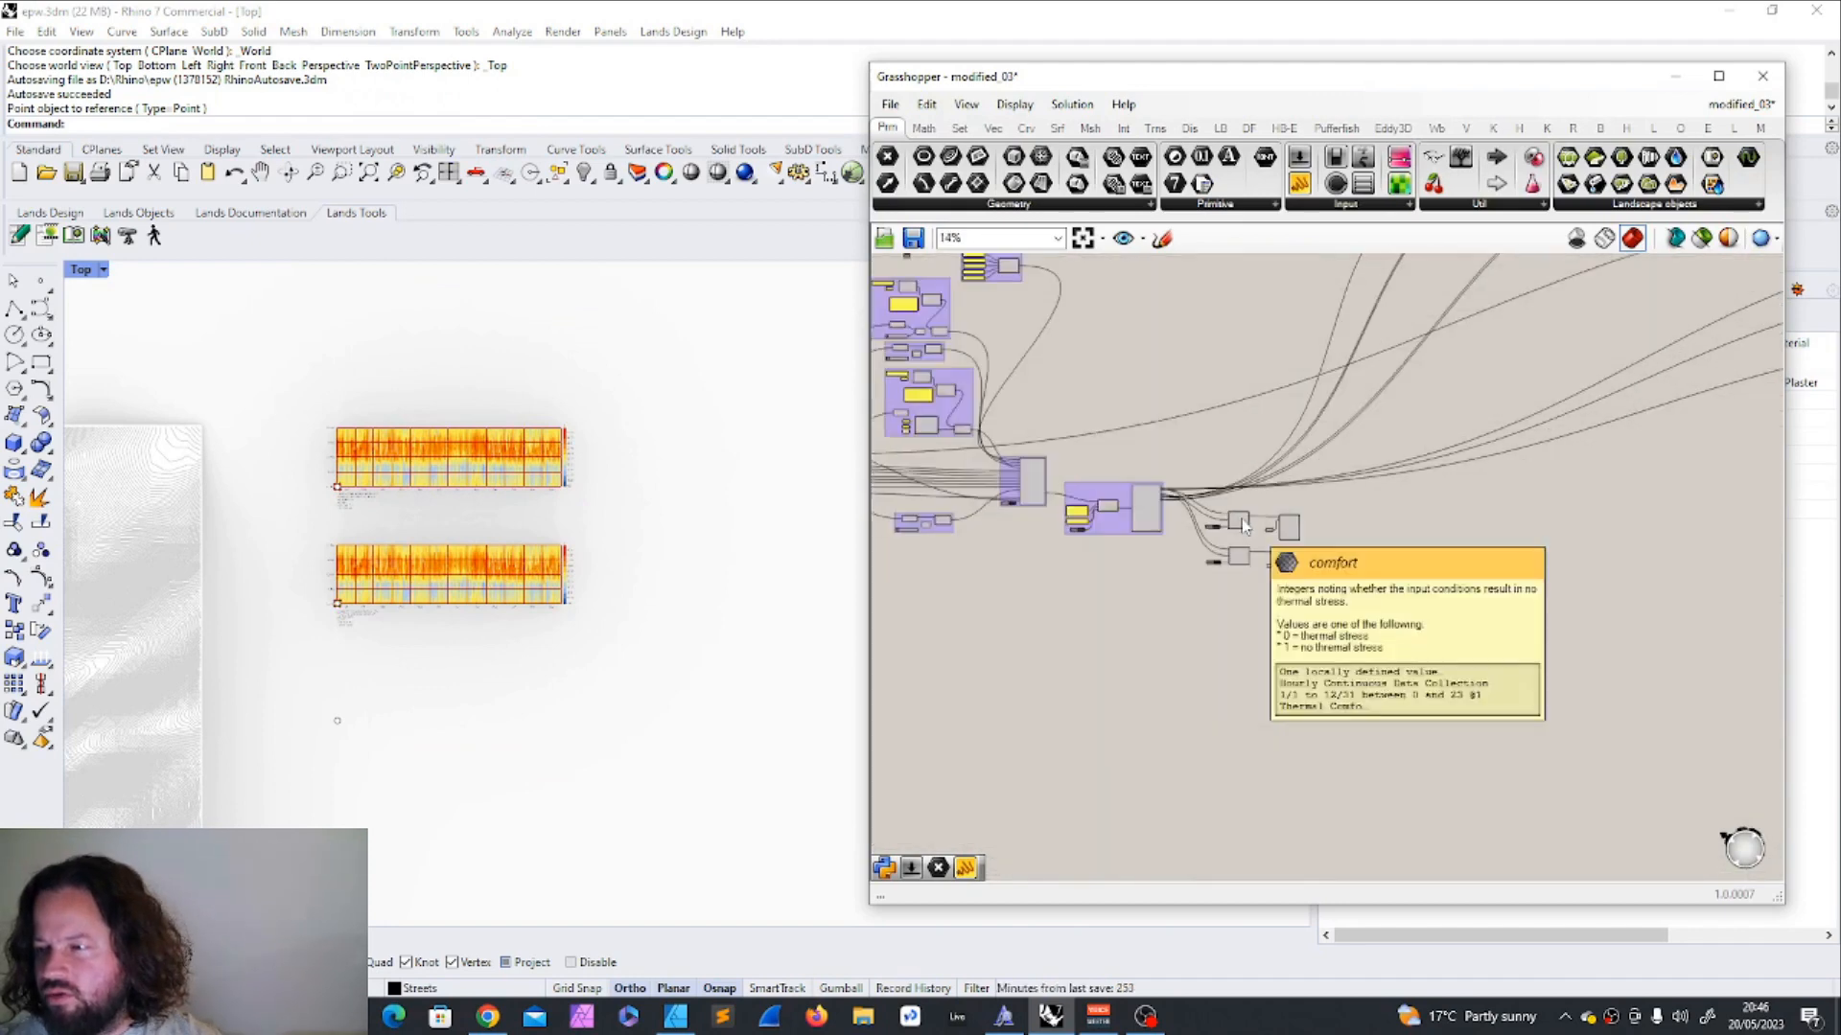
scroll(1406, 393, up, 5)
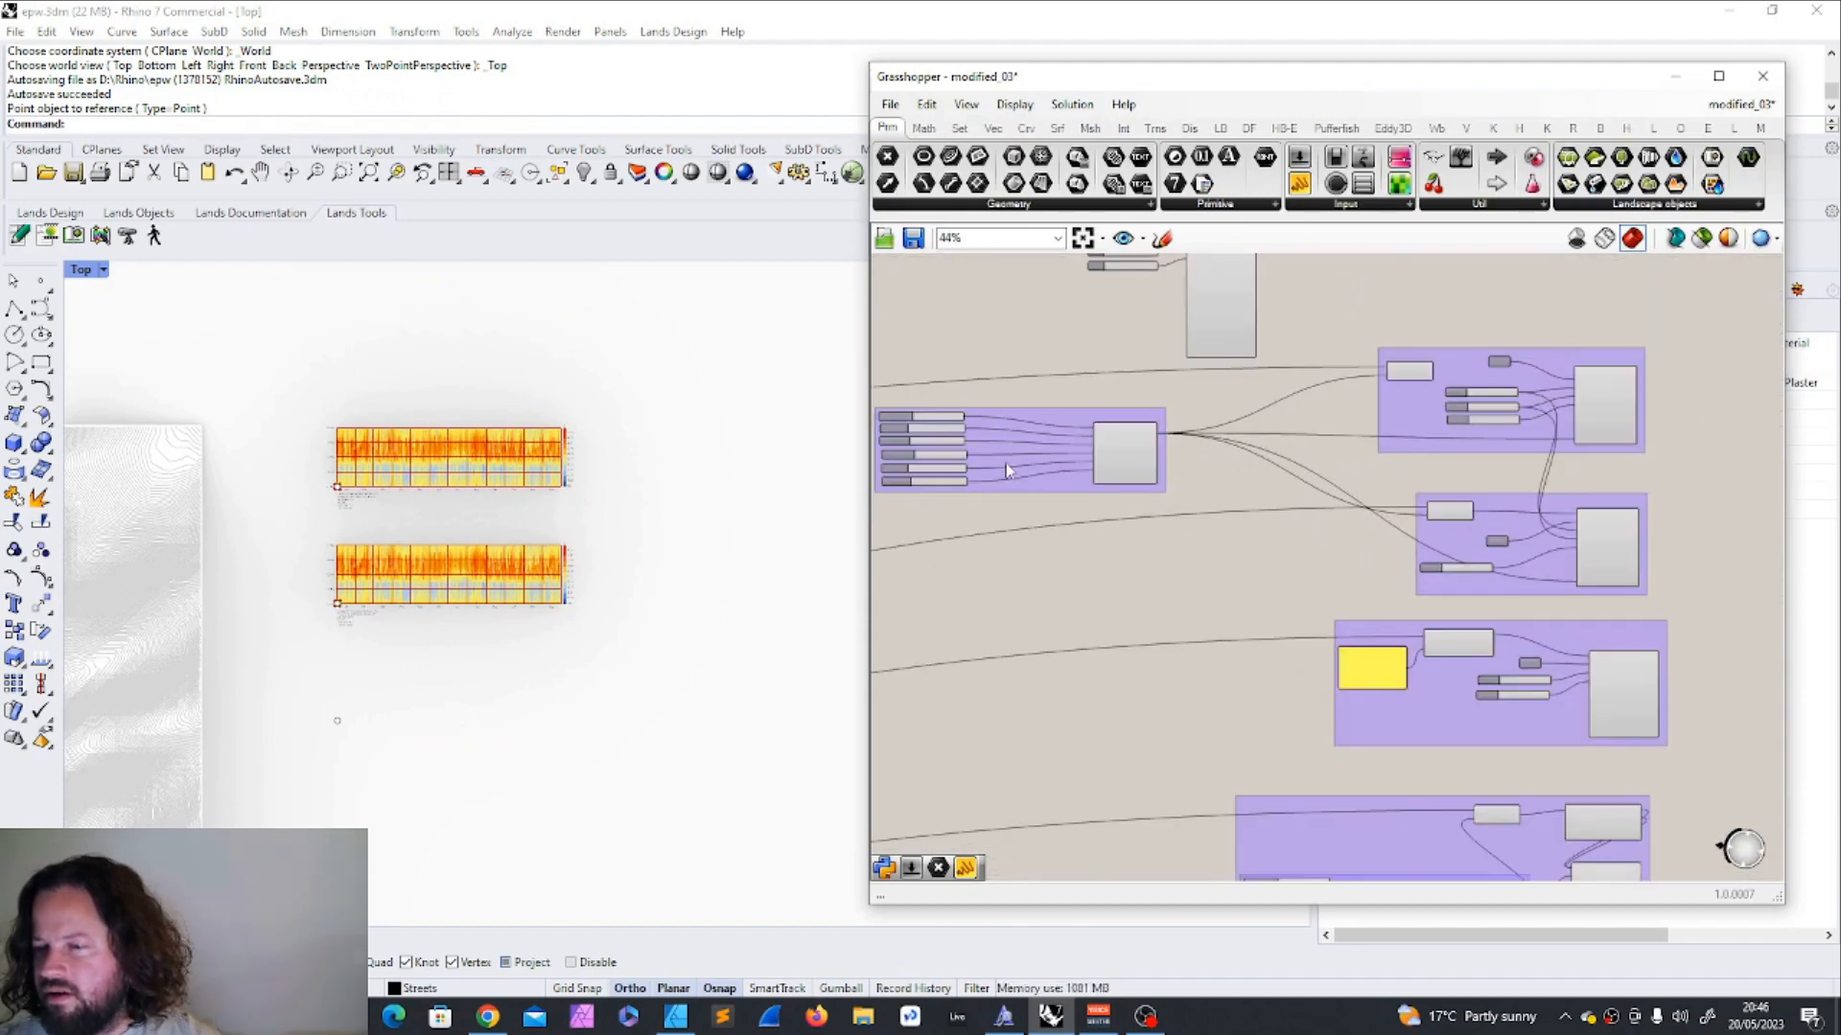
scroll(1435, 429, up, 3)
scroll(1435, 428, down, 5)
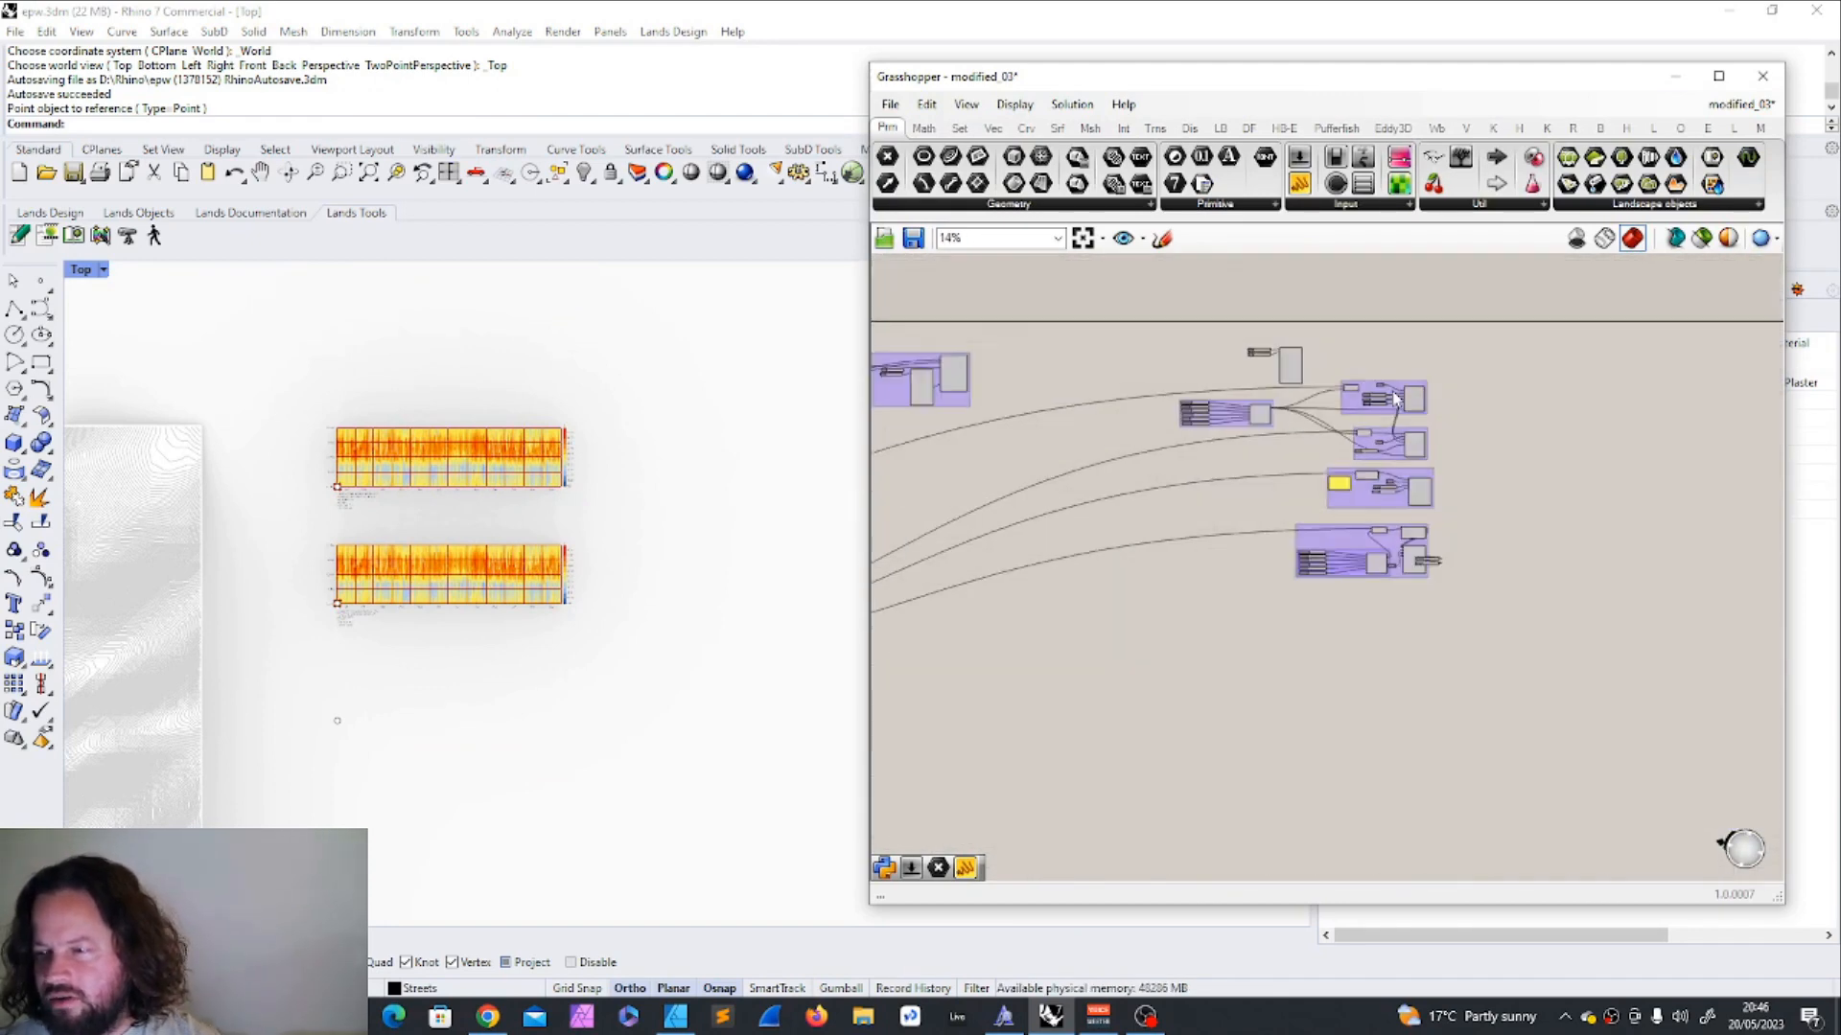
scroll(979, 443, up, 5)
scroll(979, 443, down, 6)
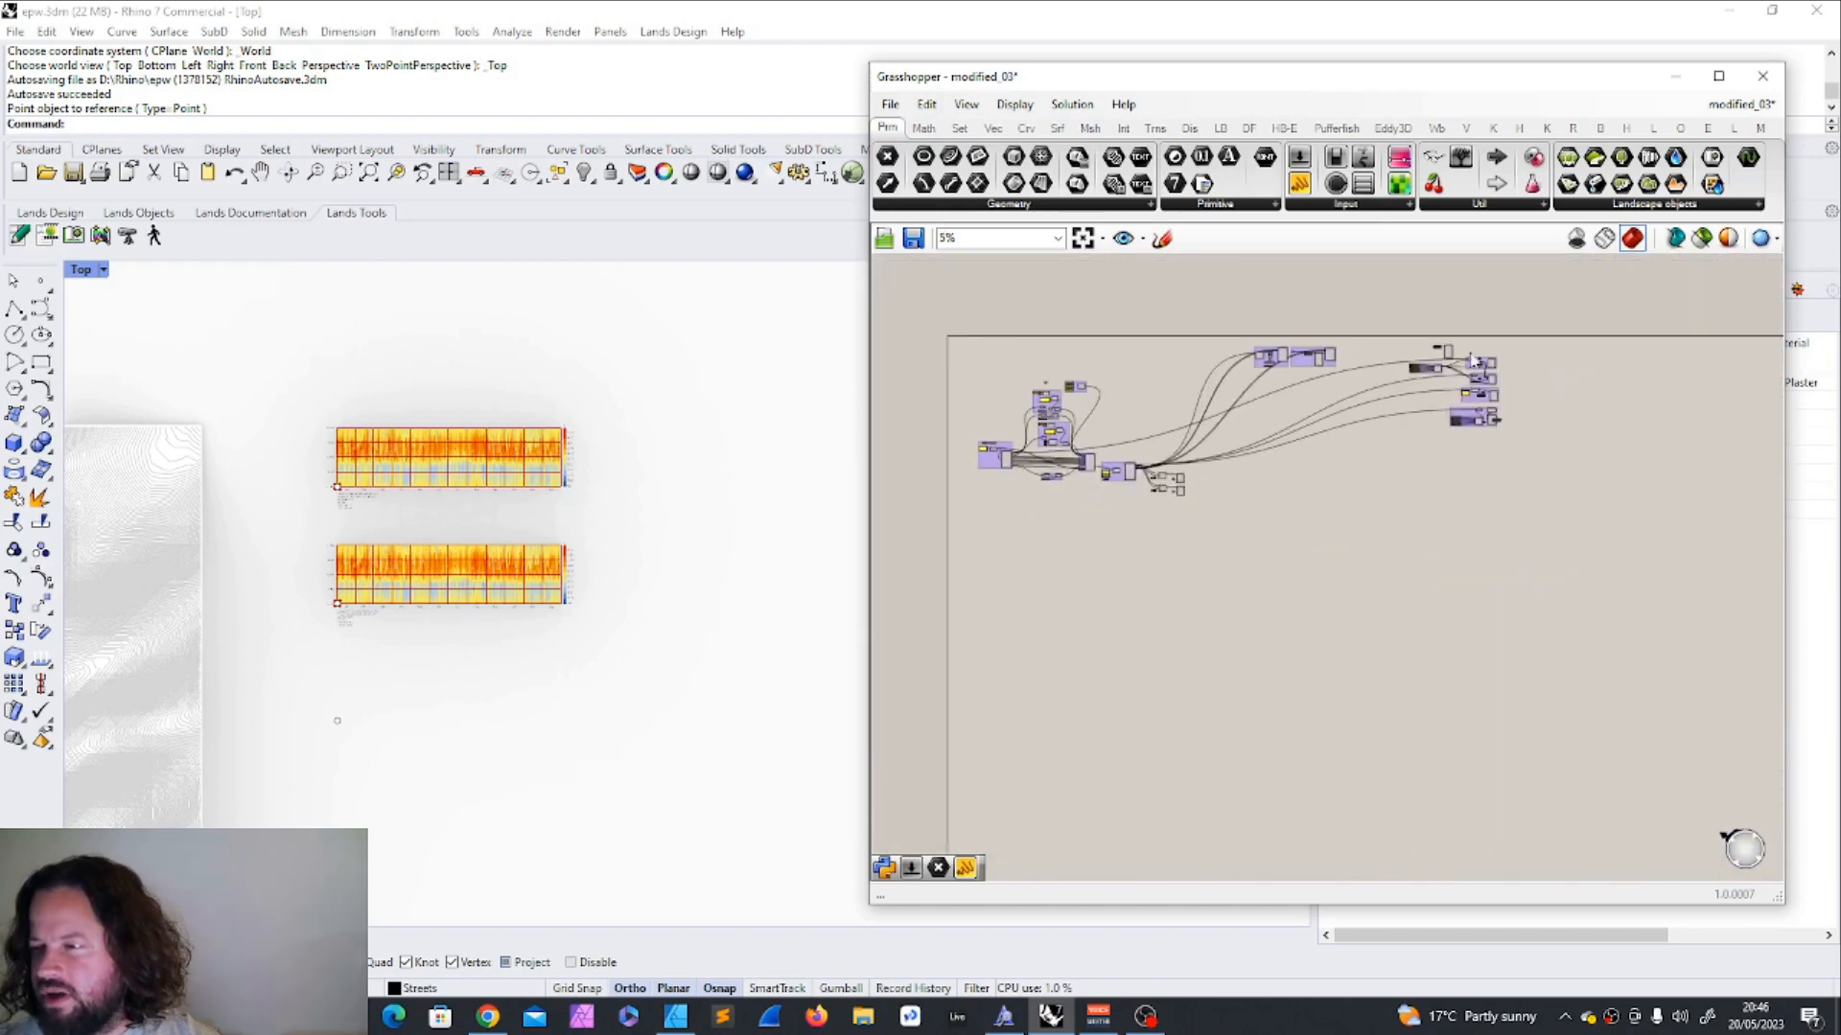
scroll(1382, 395, up, 7)
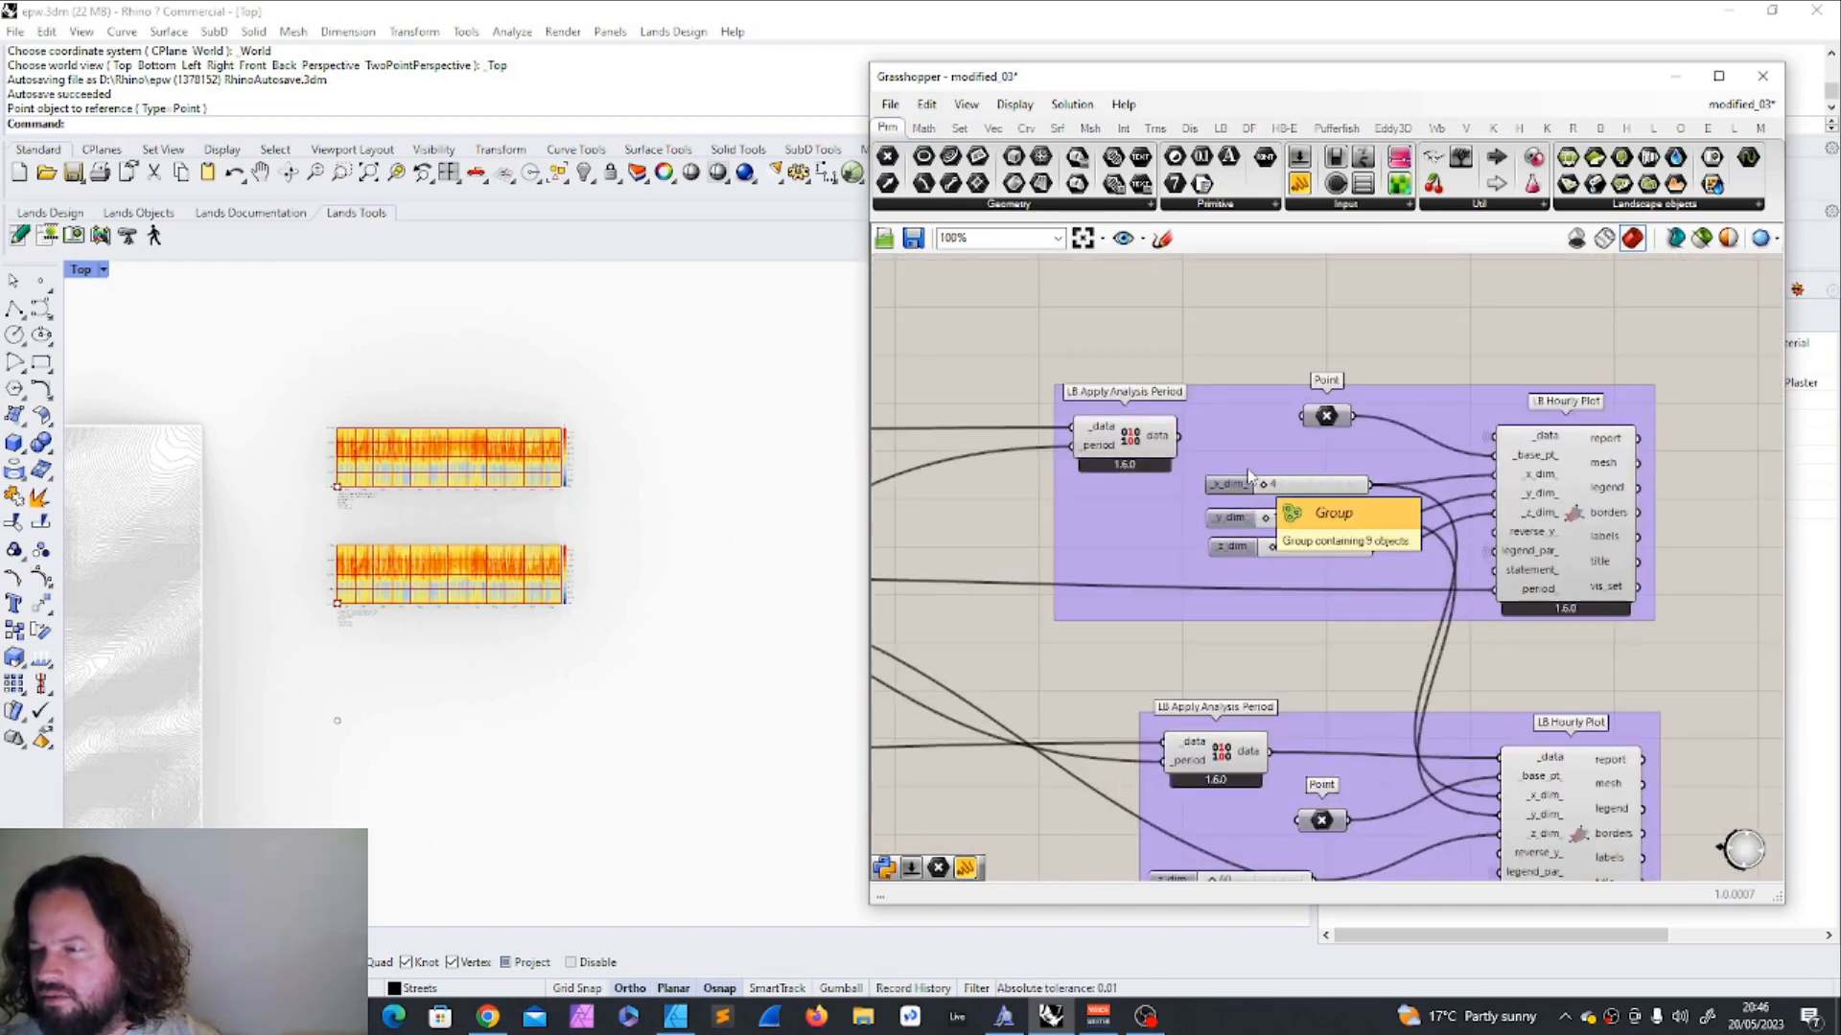
scroll(431, 549, down, 8)
scroll(688, 633, up, 3)
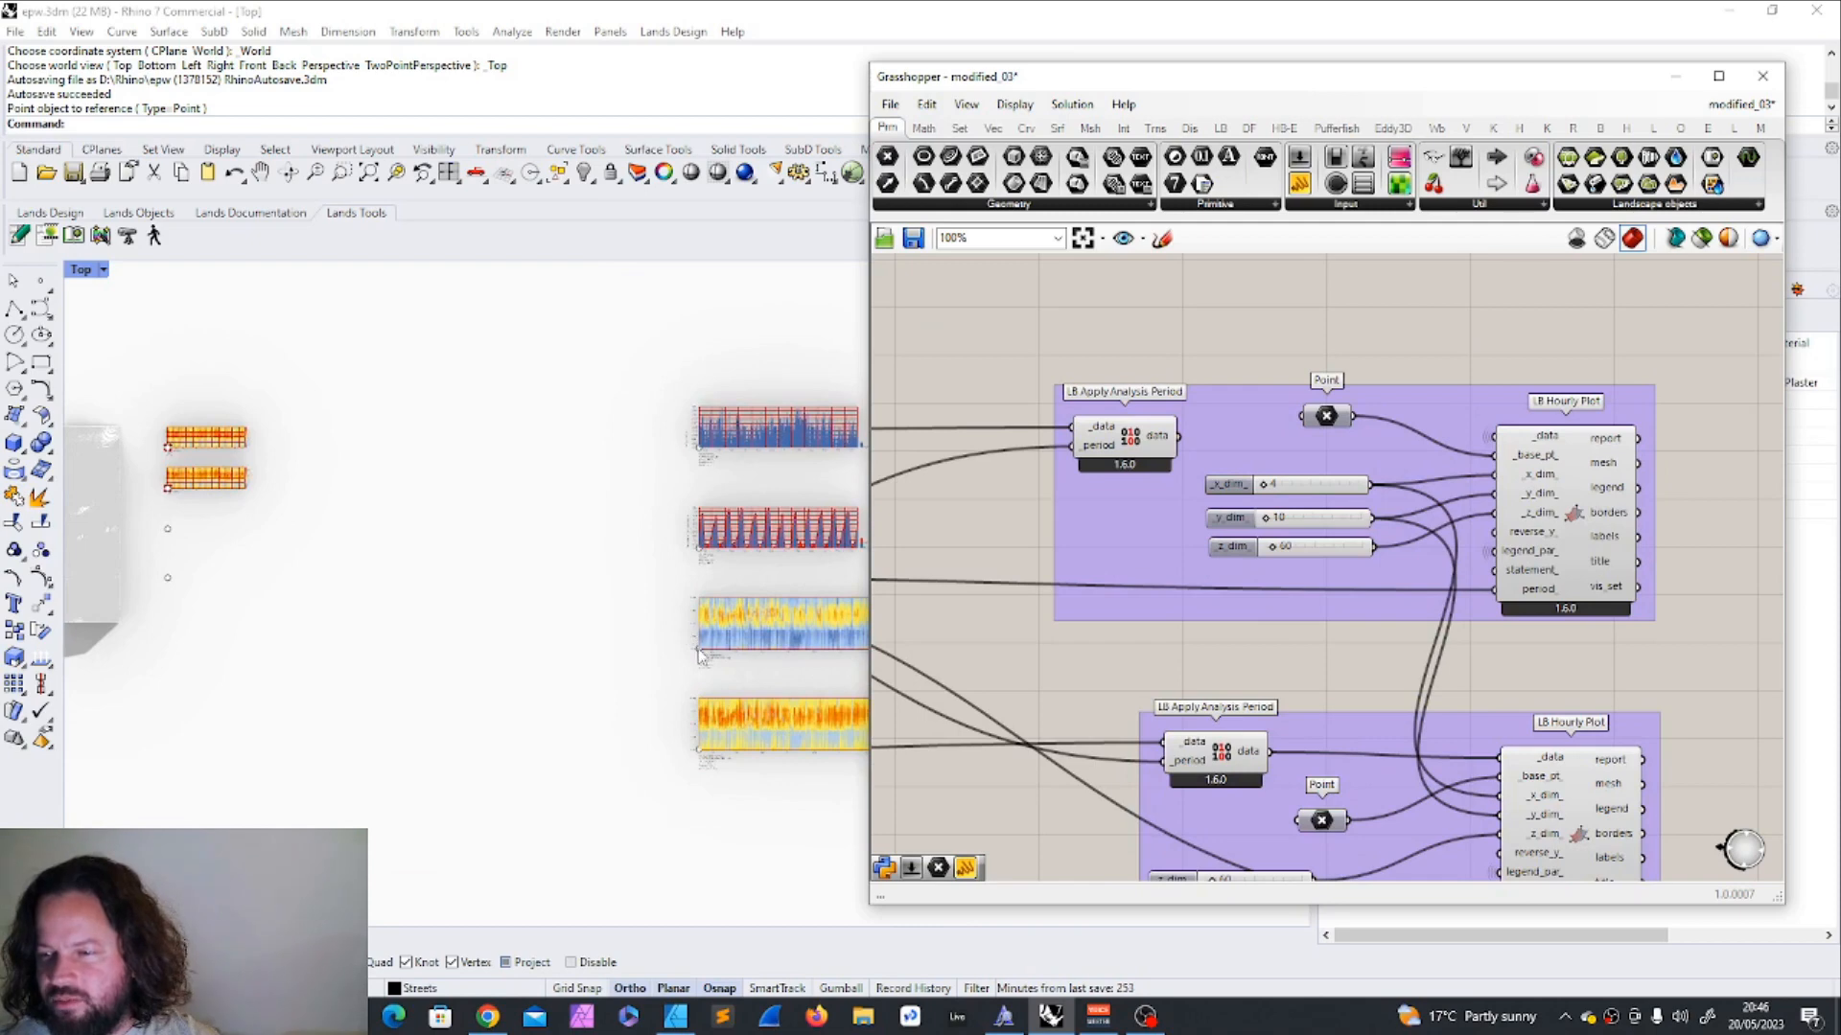
right_click(1319, 416)
click(1381, 674)
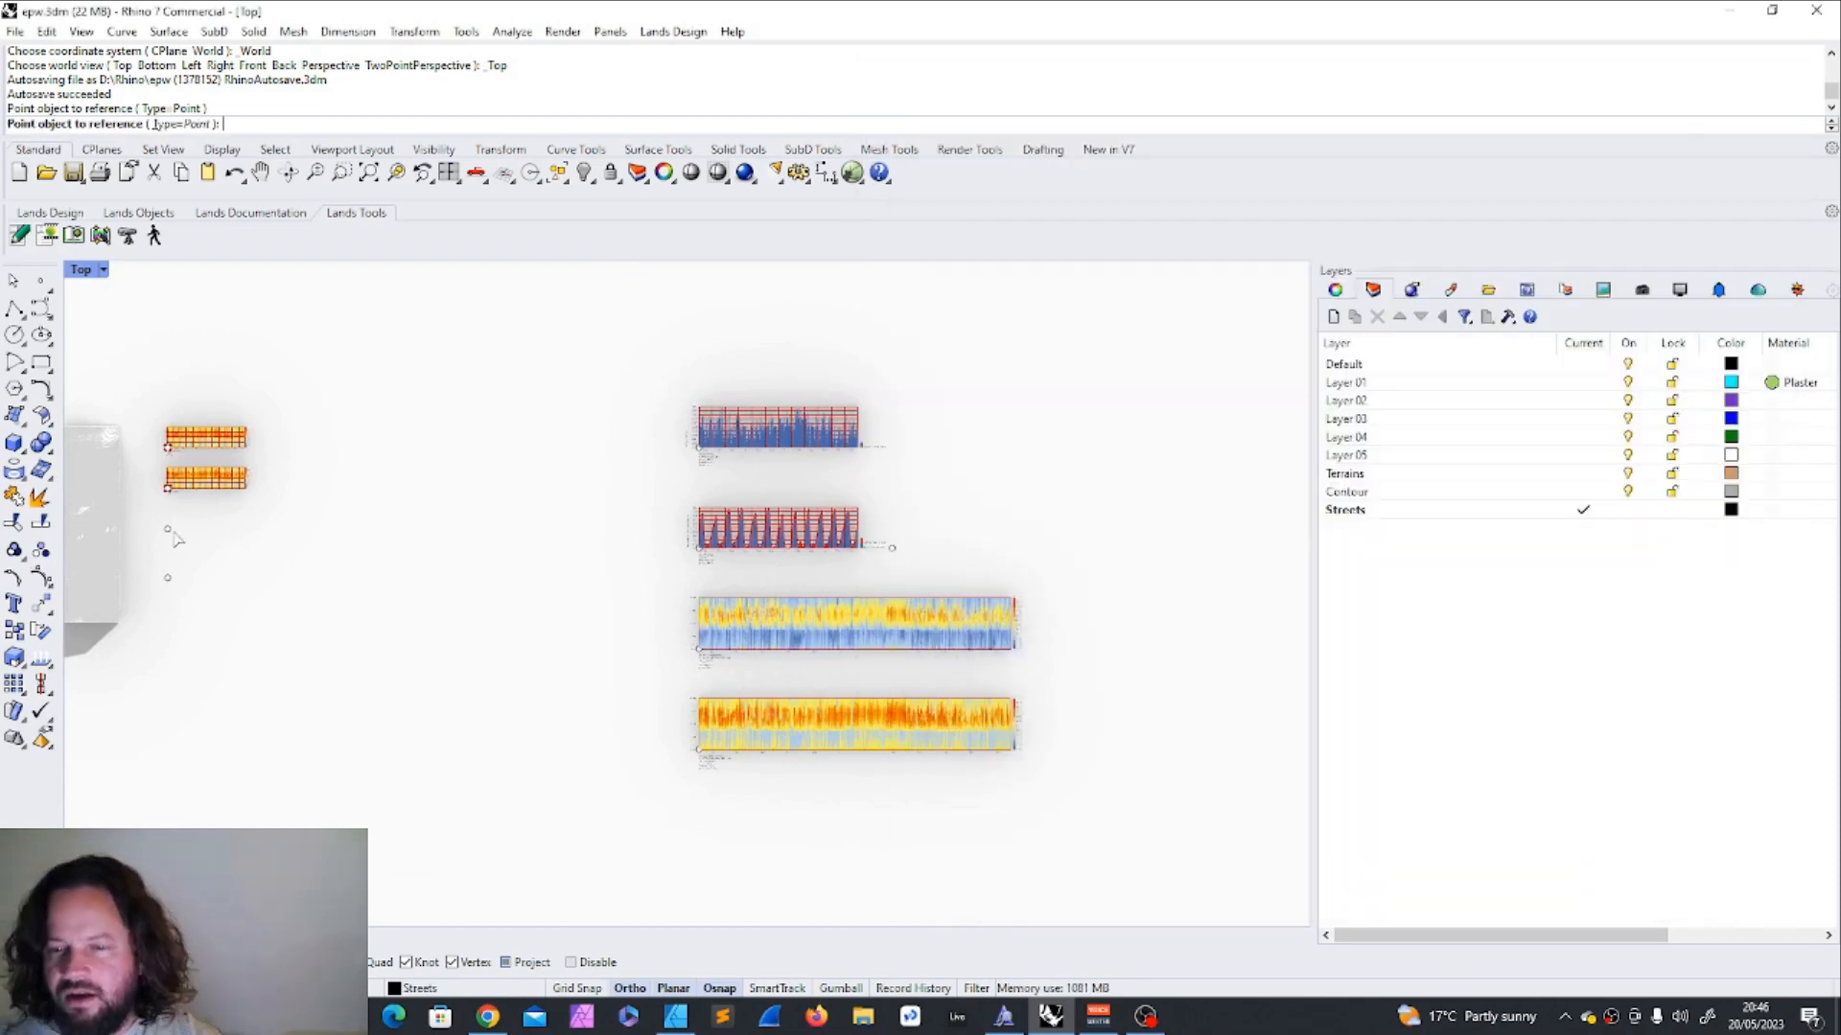
click(237, 551)
scroll(237, 550, up, 4)
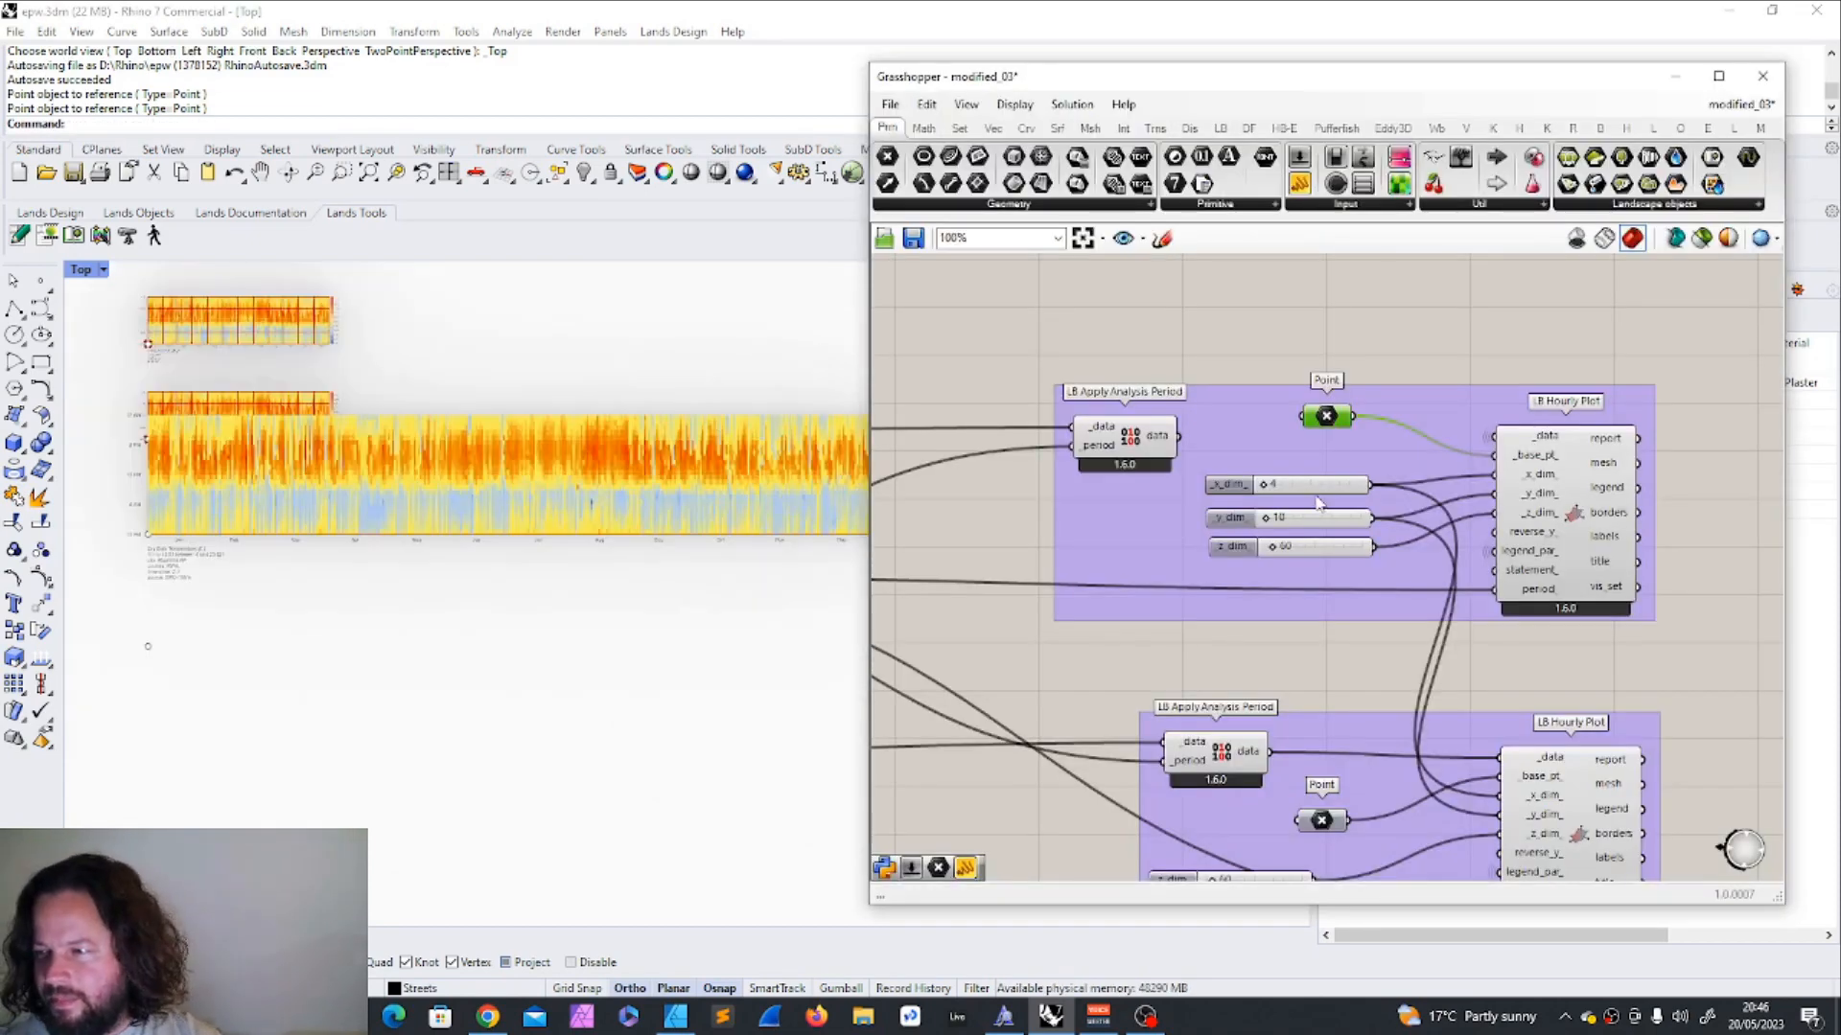
Delete the x_dim, y_dim and z_dim sliders feeding that LB Hourly Plot.
click(1246, 485)
key(Delete)
click(1246, 518)
key(Delete)
click(1246, 546)
key(Delete)
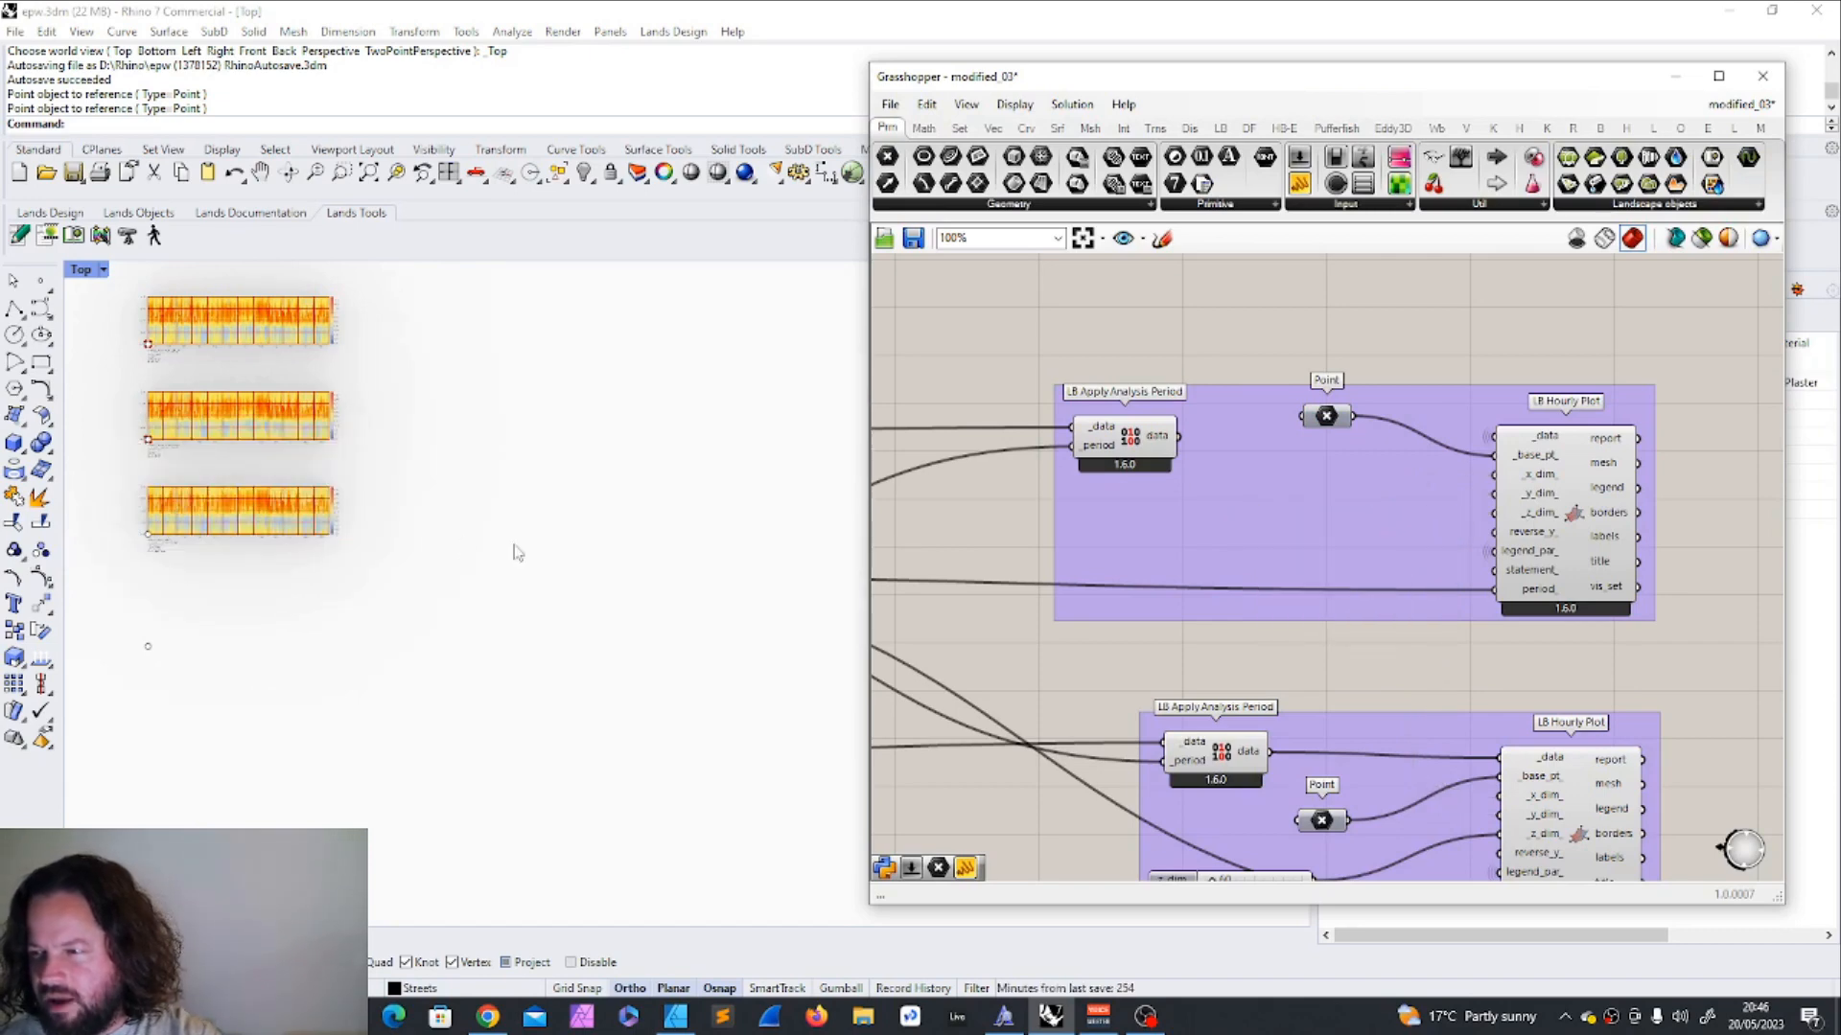
Compare the three stacked hourly plots and examine LB Legend Parameters with its min and max sliders and its hourly plot connections.
scroll(186, 437, up, 2)
scroll(187, 437, up, 3)
scroll(358, 479, down, 4)
scroll(337, 498, up, 2)
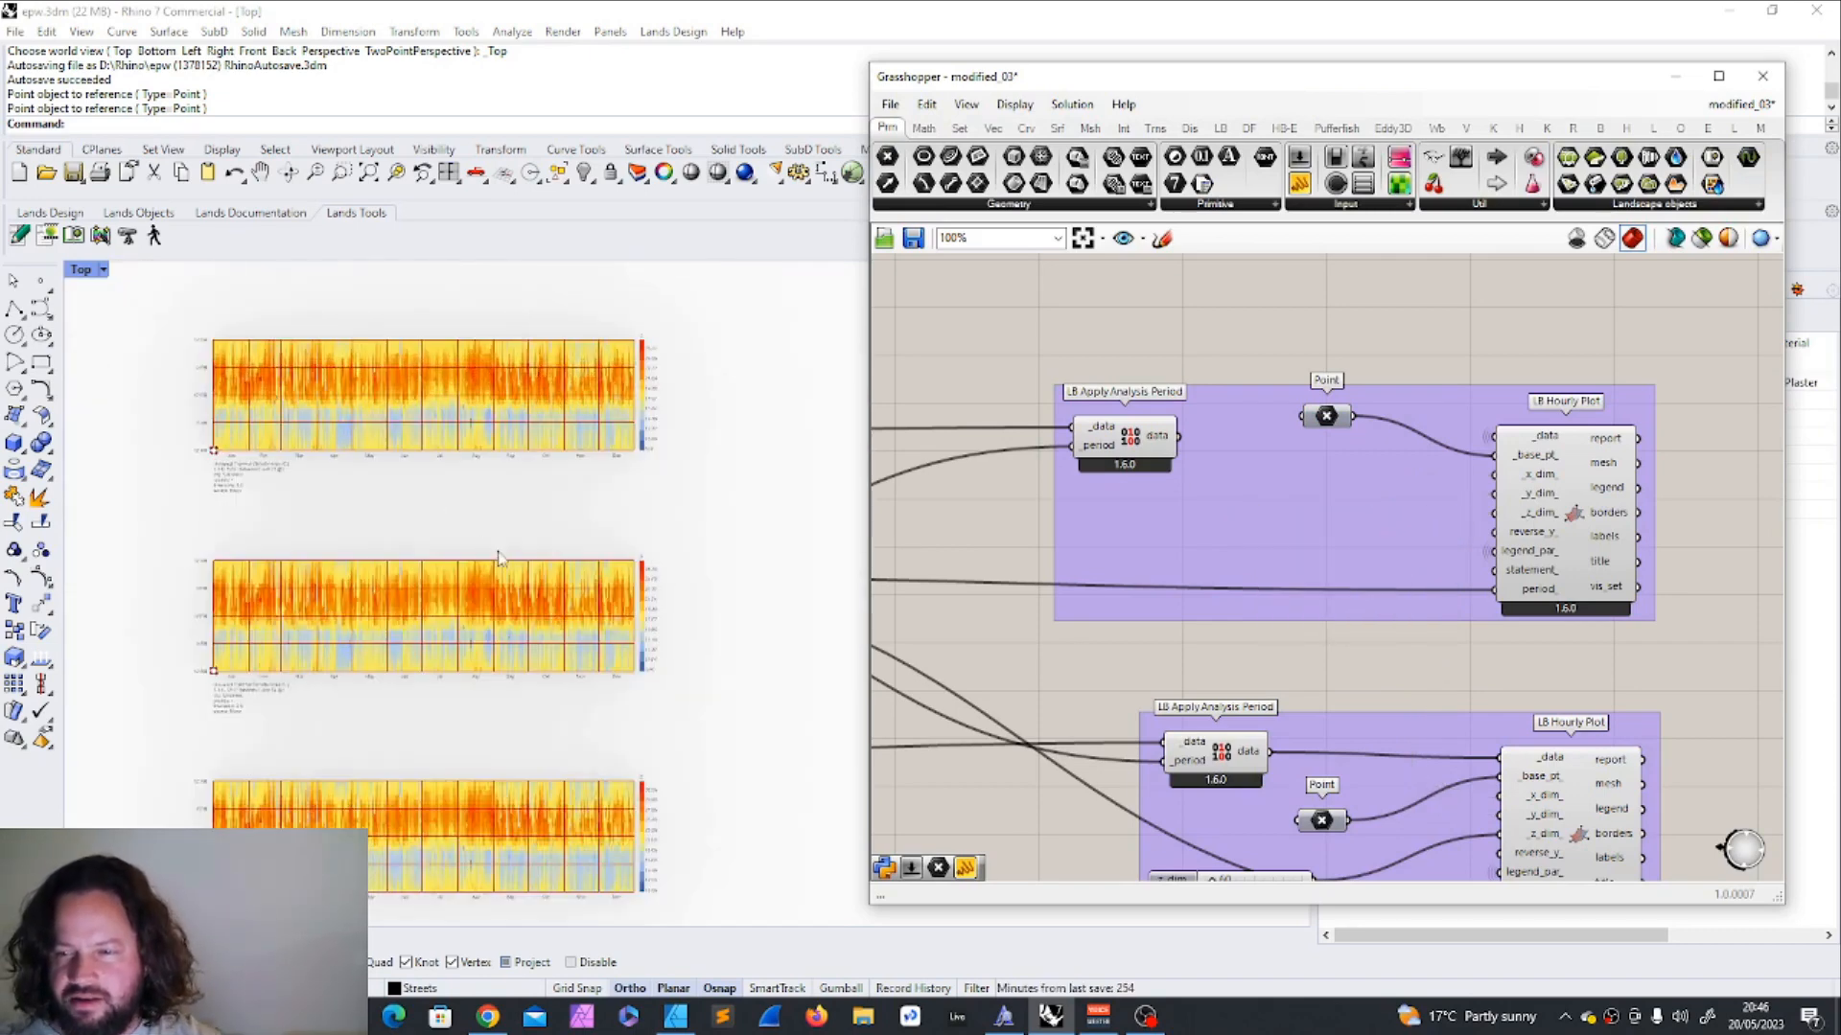
scroll(476, 538, down, 1)
scroll(1386, 514, down, 5)
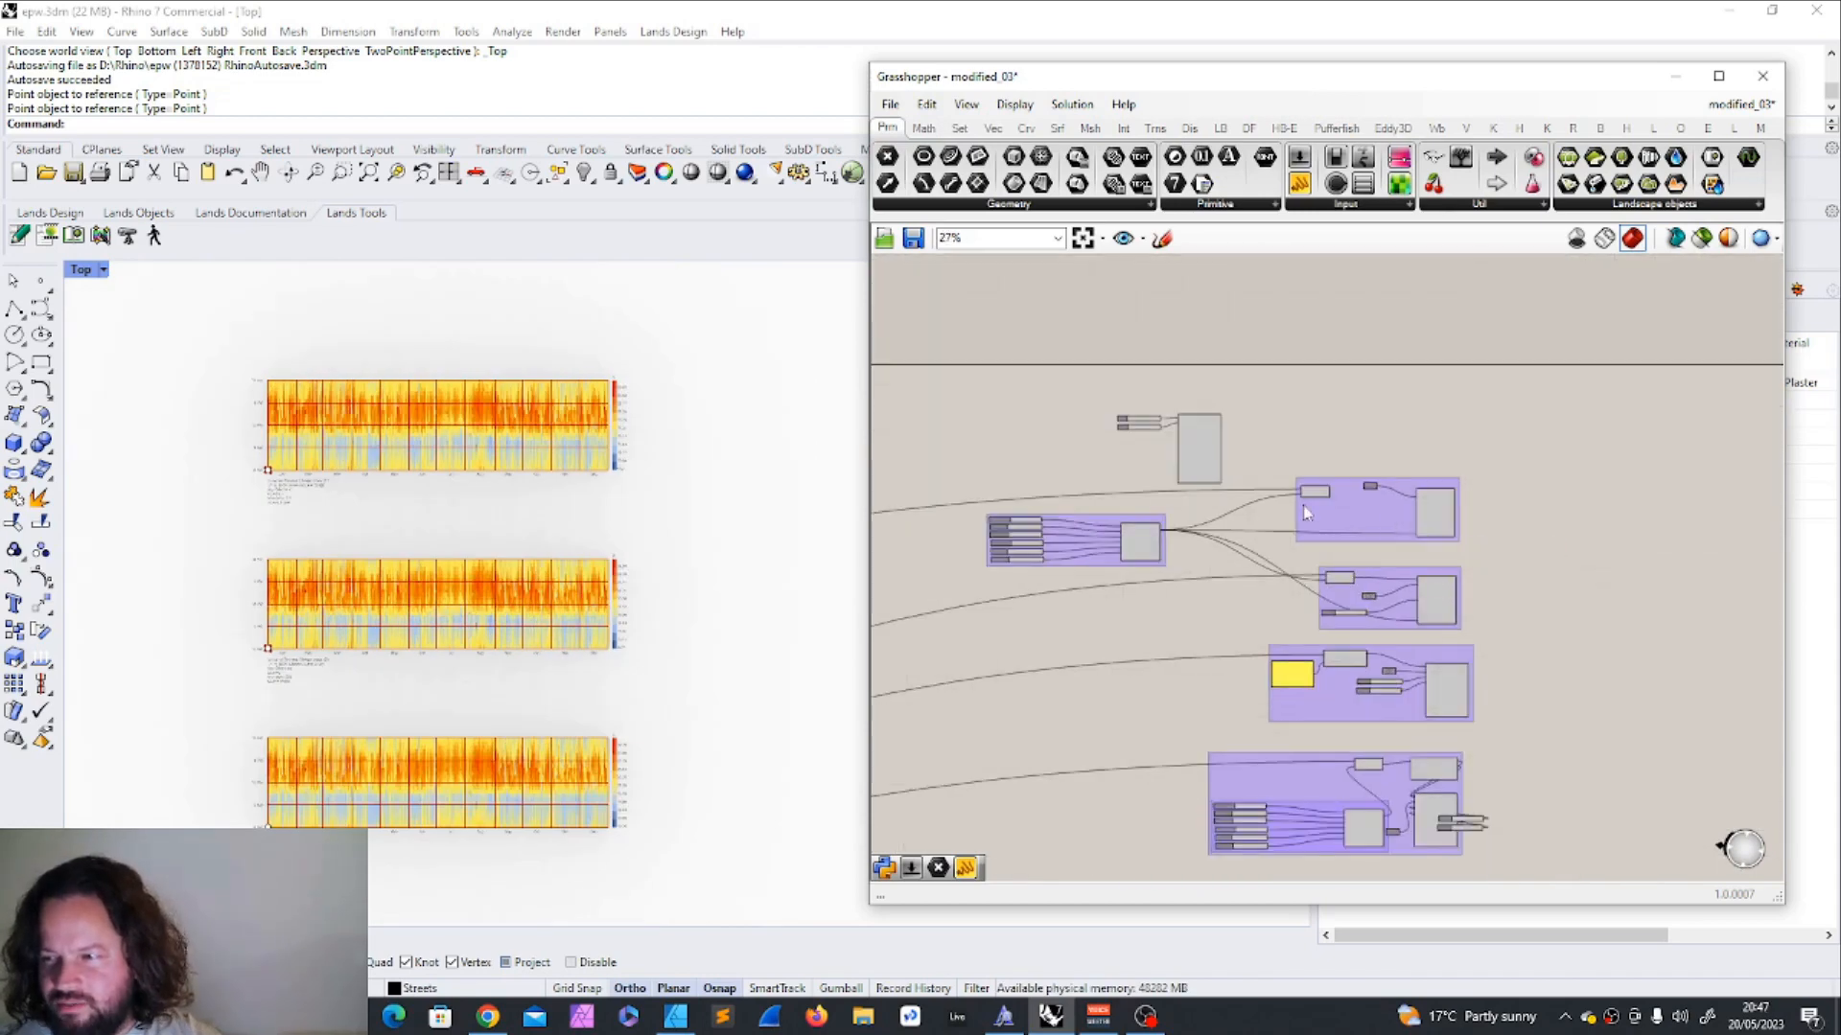
scroll(1214, 414, up, 3)
scroll(1214, 414, up, 2)
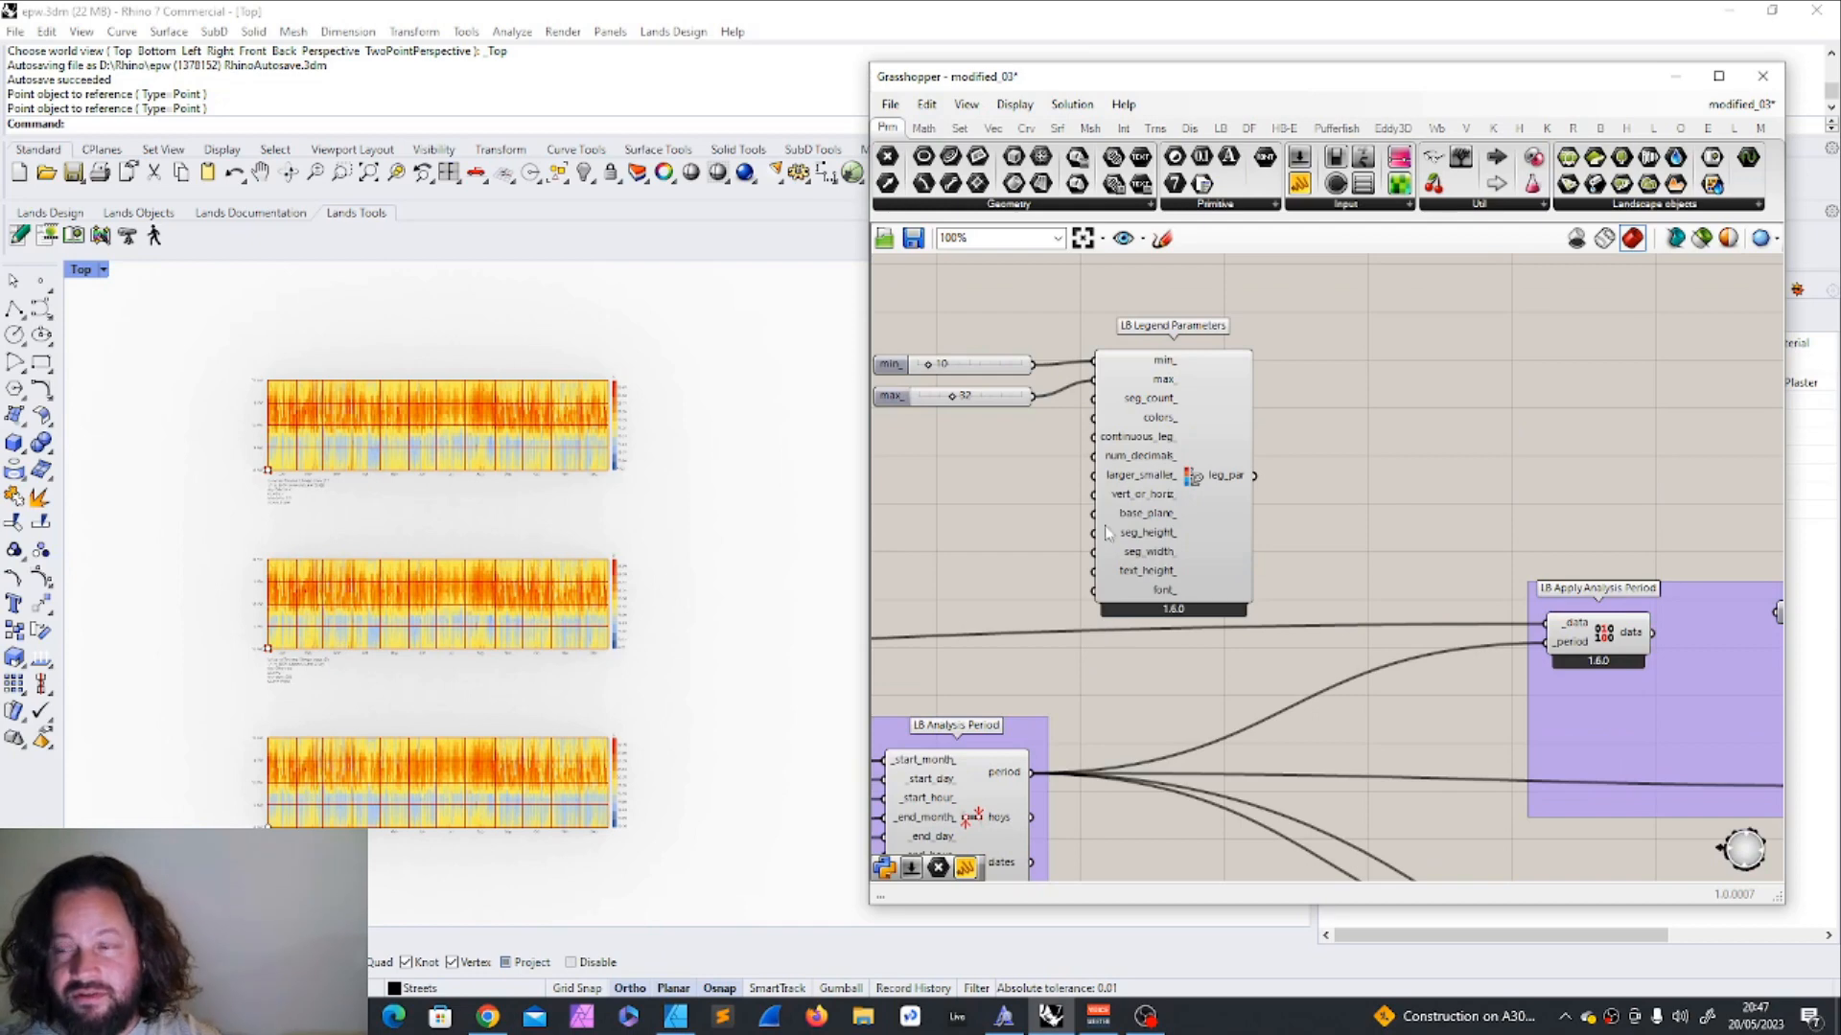
scroll(1103, 539, down, 5)
drag(1014, 341, 1268, 508)
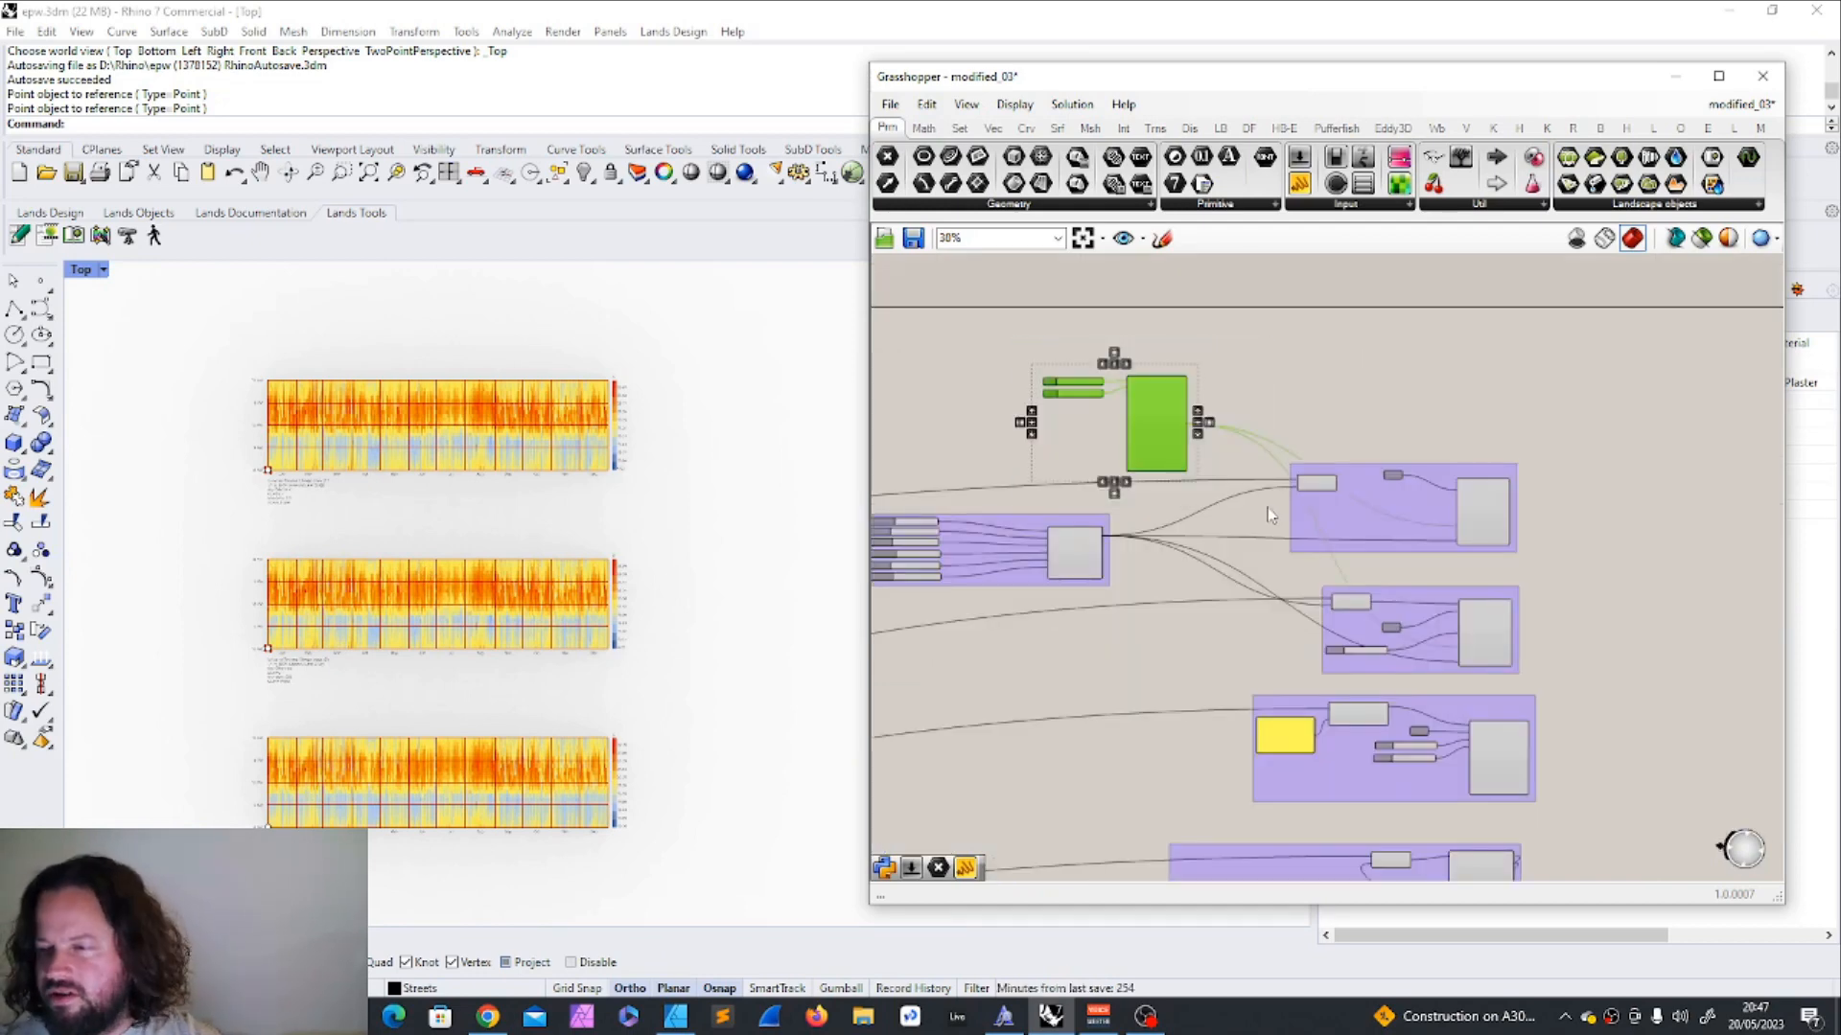
click(1206, 395)
Compare the temperature legend ranges of the three stacked hourly plots.
scroll(663, 561, up, 5)
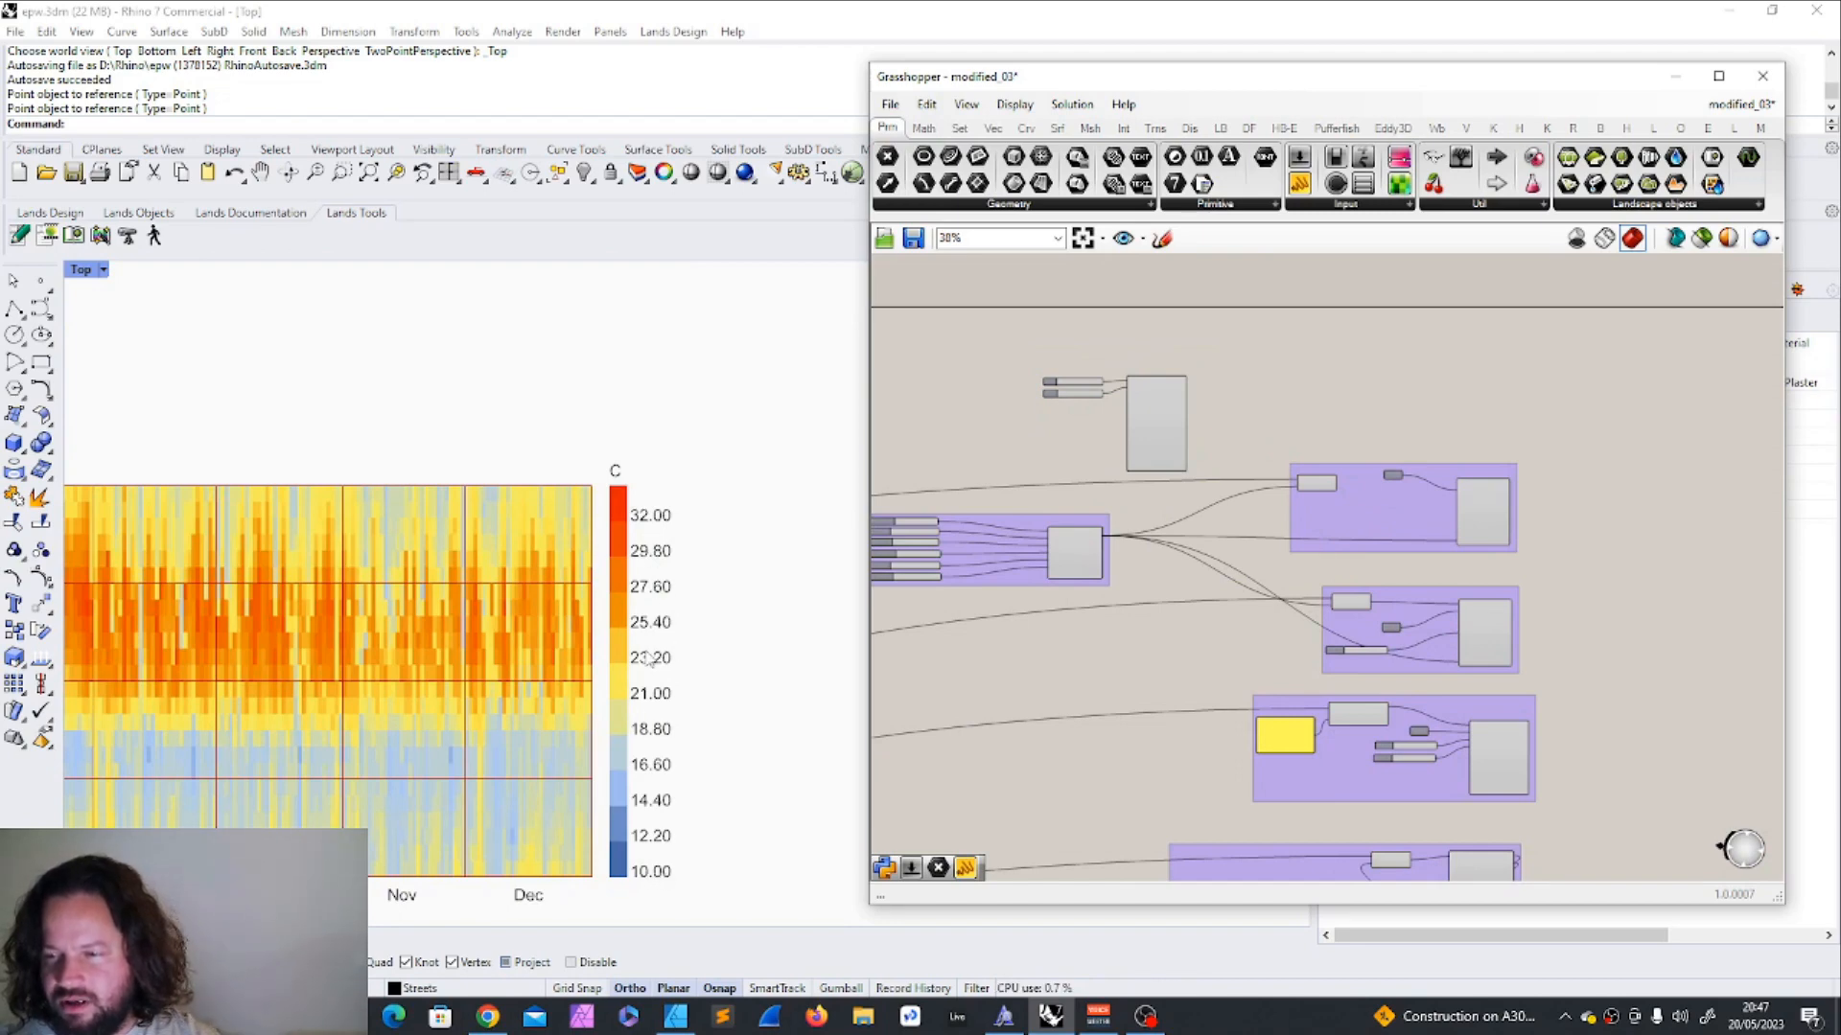
scroll(648, 657, down, 5)
scroll(652, 729, up, 5)
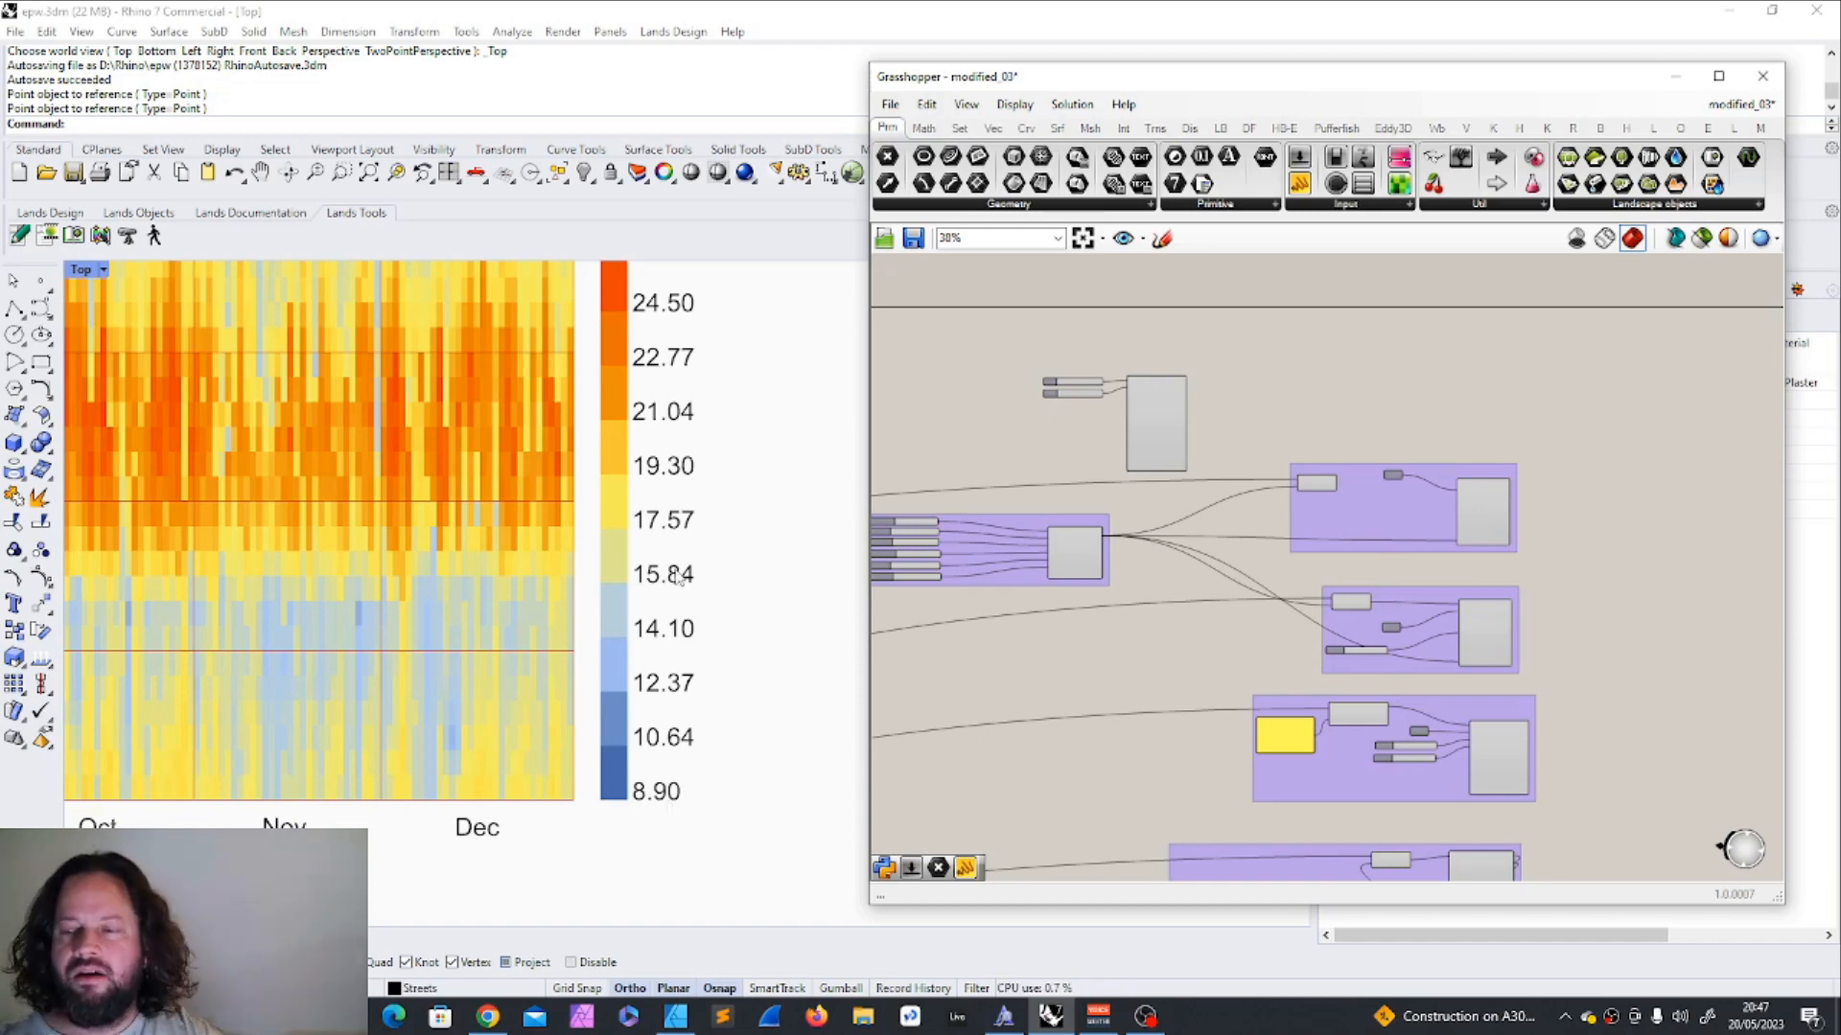
scroll(666, 647, down, 3)
scroll(640, 431, up, 6)
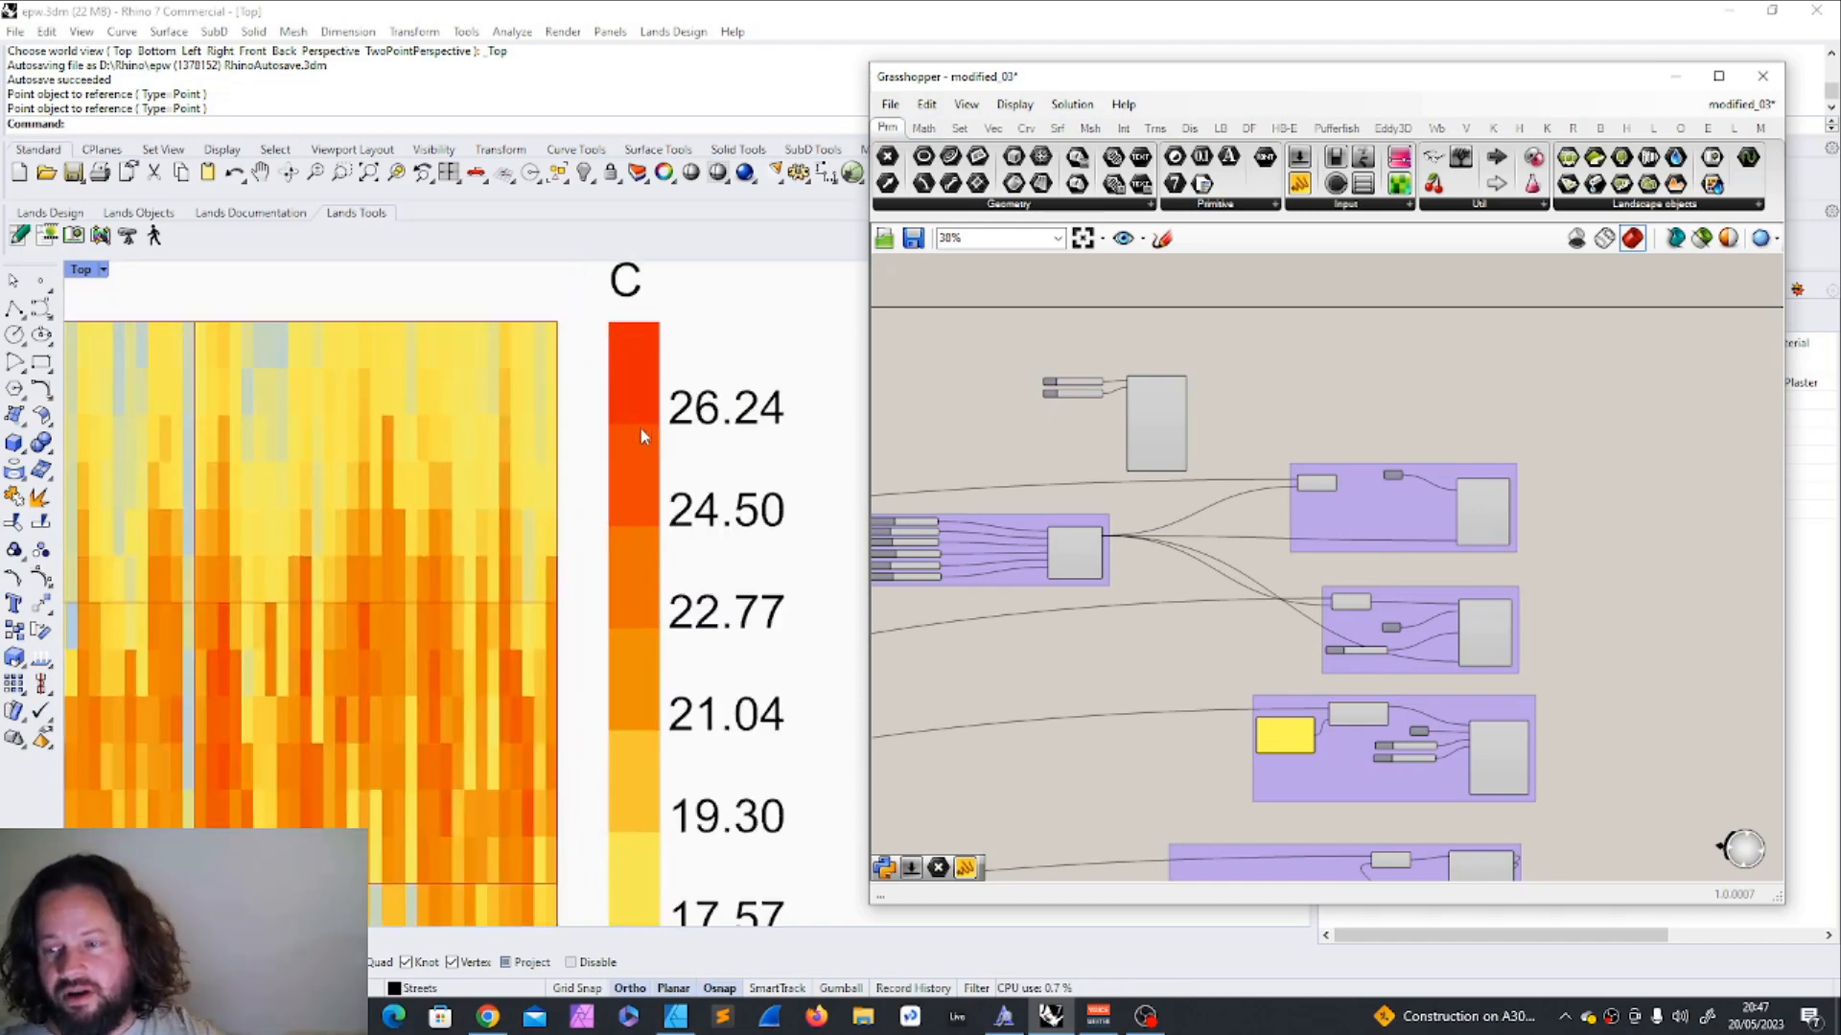
scroll(640, 434, down, 3)
scroll(650, 476, down, 5)
scroll(546, 746, up, 7)
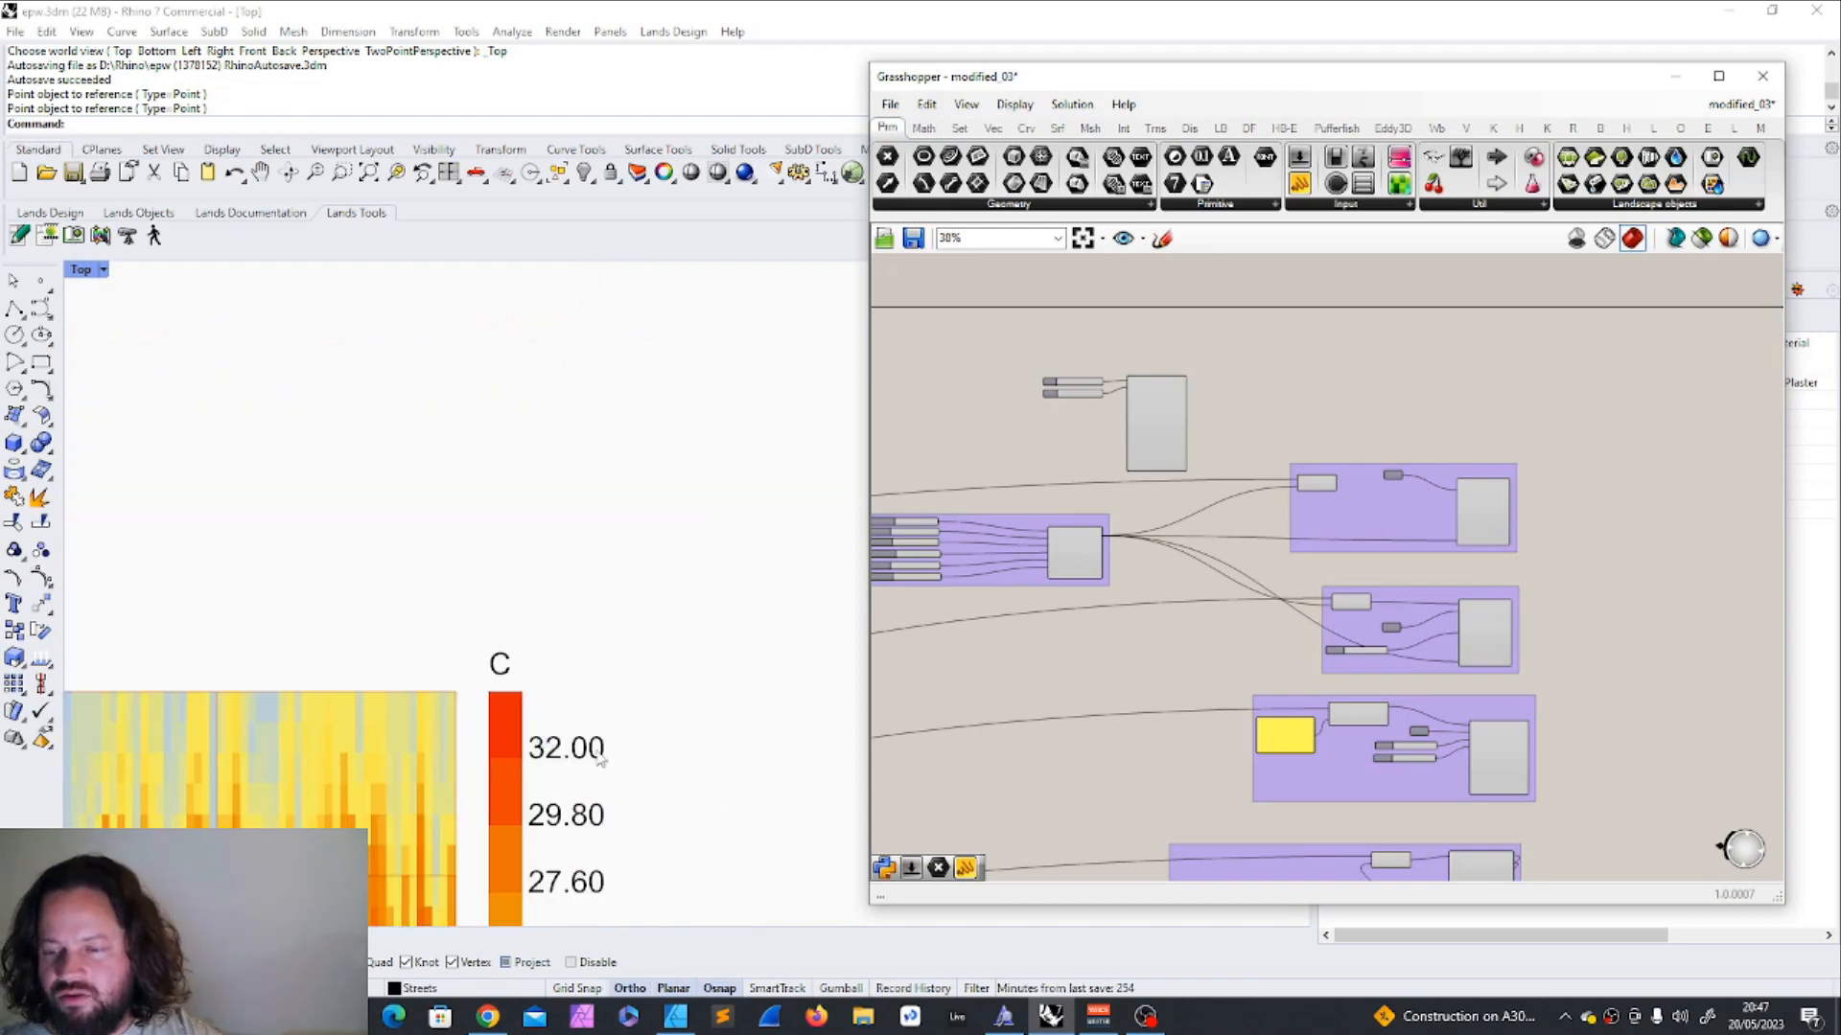
scroll(566, 772, down, 3)
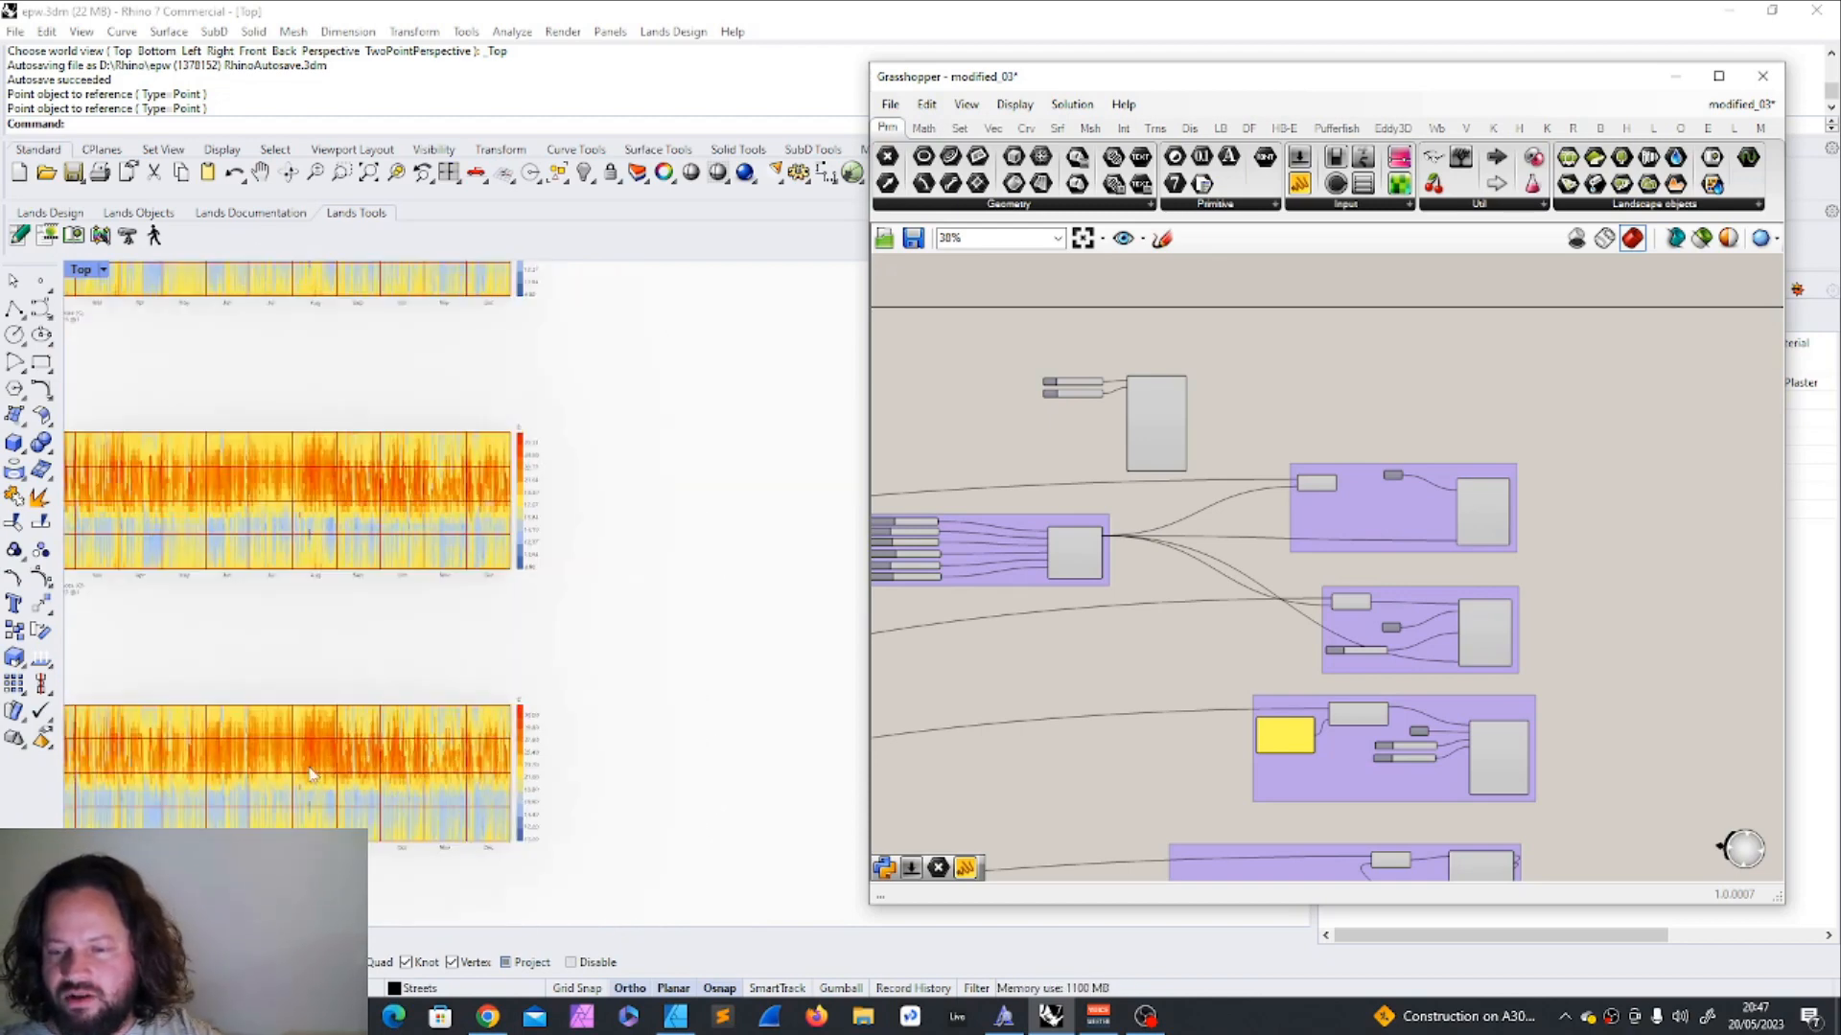
scroll(497, 510, up, 5)
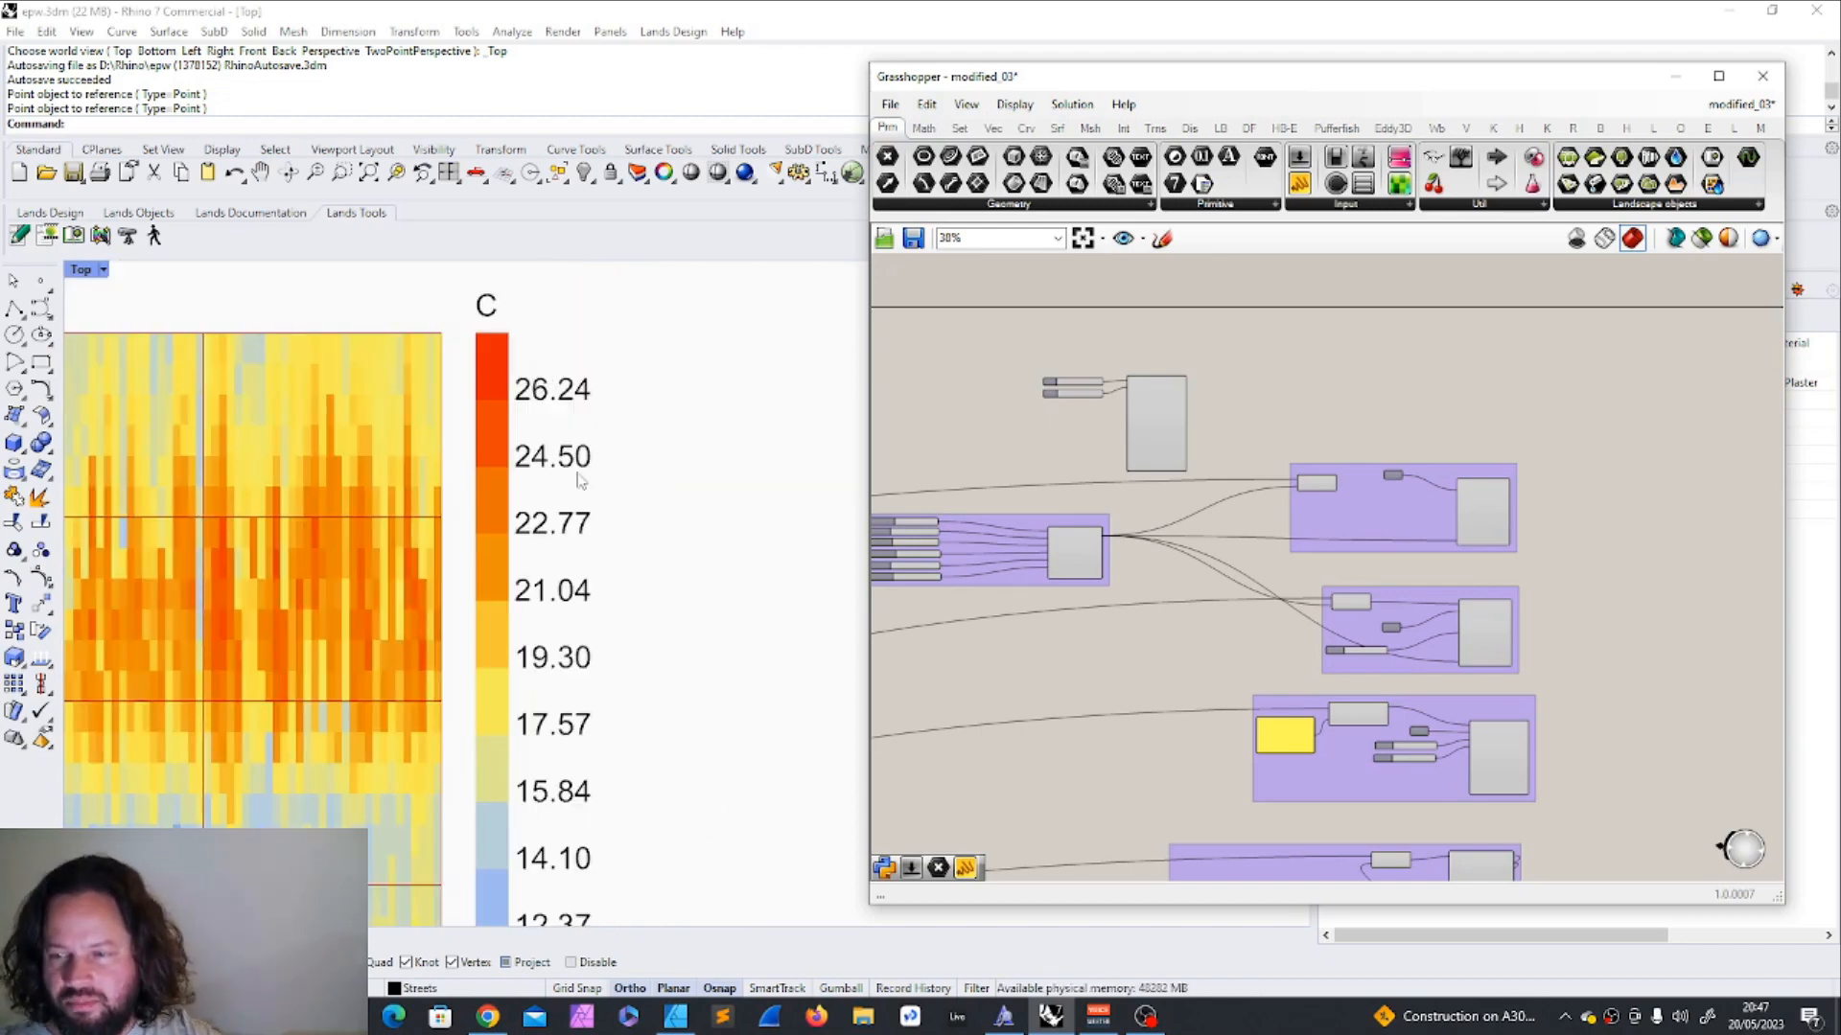
scroll(552, 403, down, 5)
Duplicate LB Legend Parameters with its min and max sliders and place the copy below the LB UTCI Comfort components.
scroll(1143, 362, up, 4)
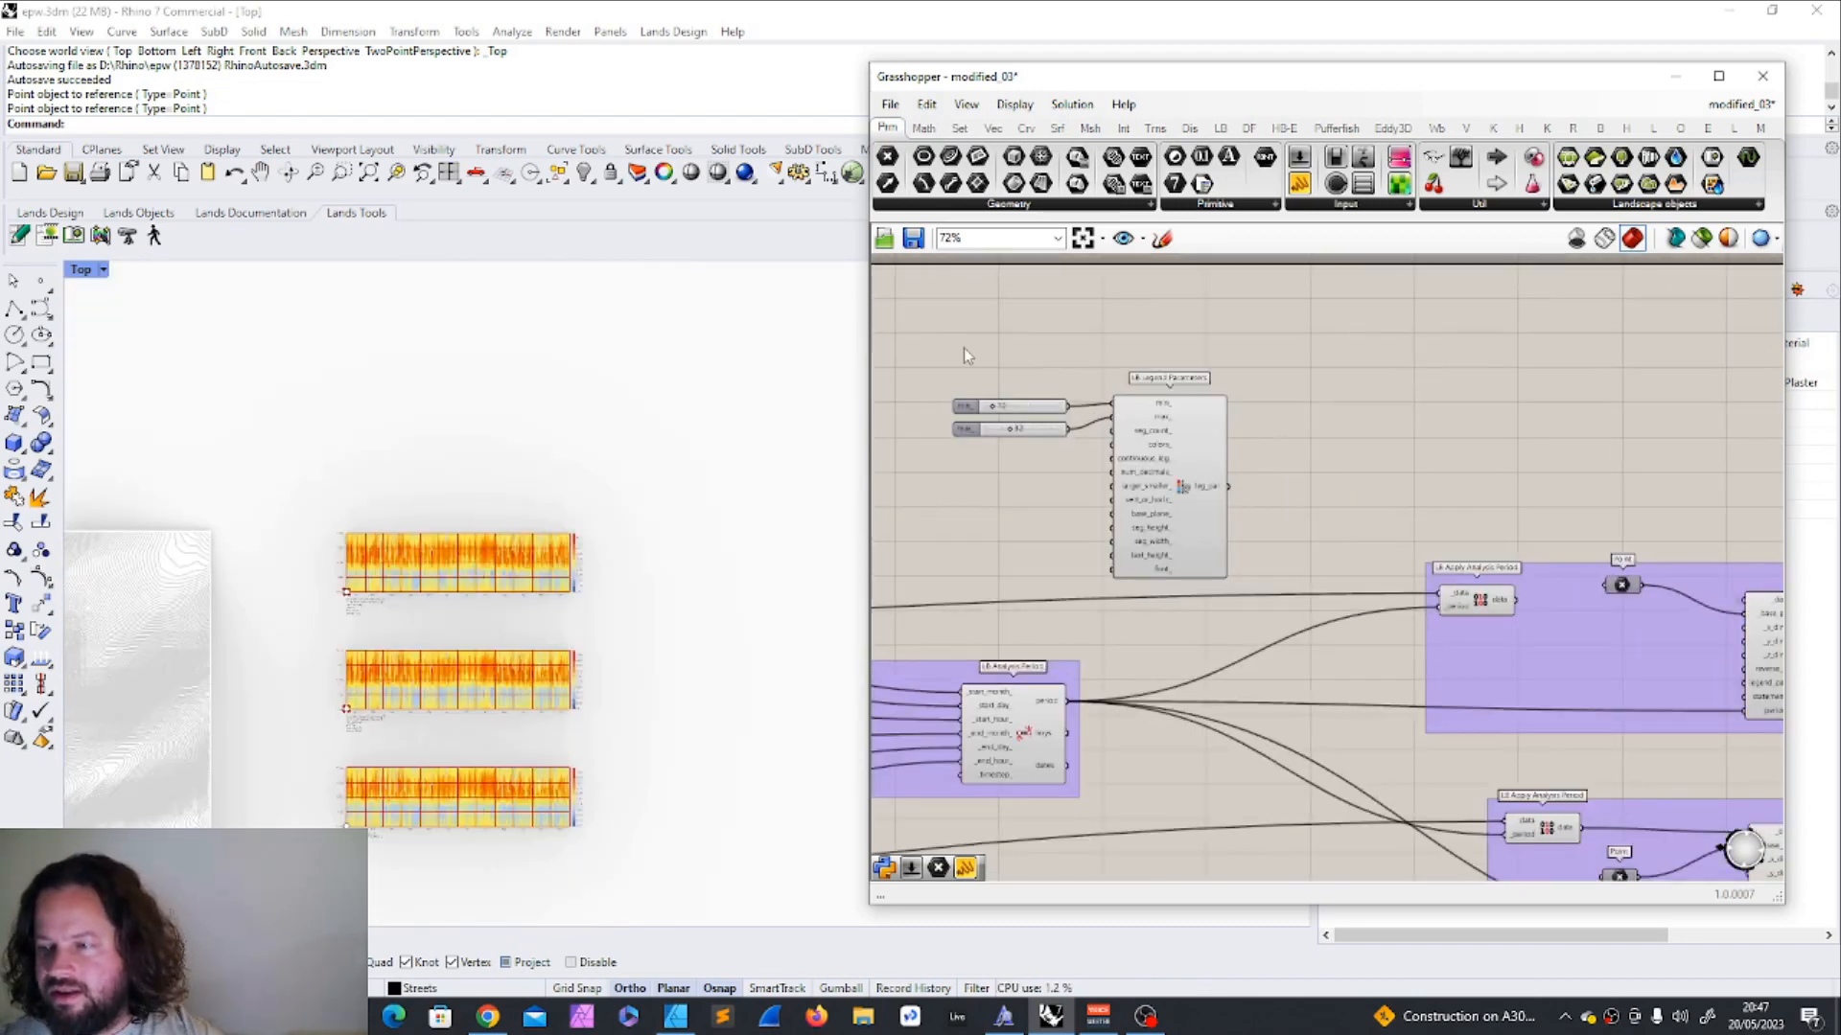
drag(940, 355, 1244, 591)
scroll(1223, 525, up, 3)
scroll(1154, 492, down, 4)
click(1018, 385)
drag(946, 354, 1244, 582)
scroll(1224, 422, down, 5)
scroll(1224, 418, up, 2)
key(ctrl+c)
key(ctrl+v)
drag(1222, 416, 1124, 555)
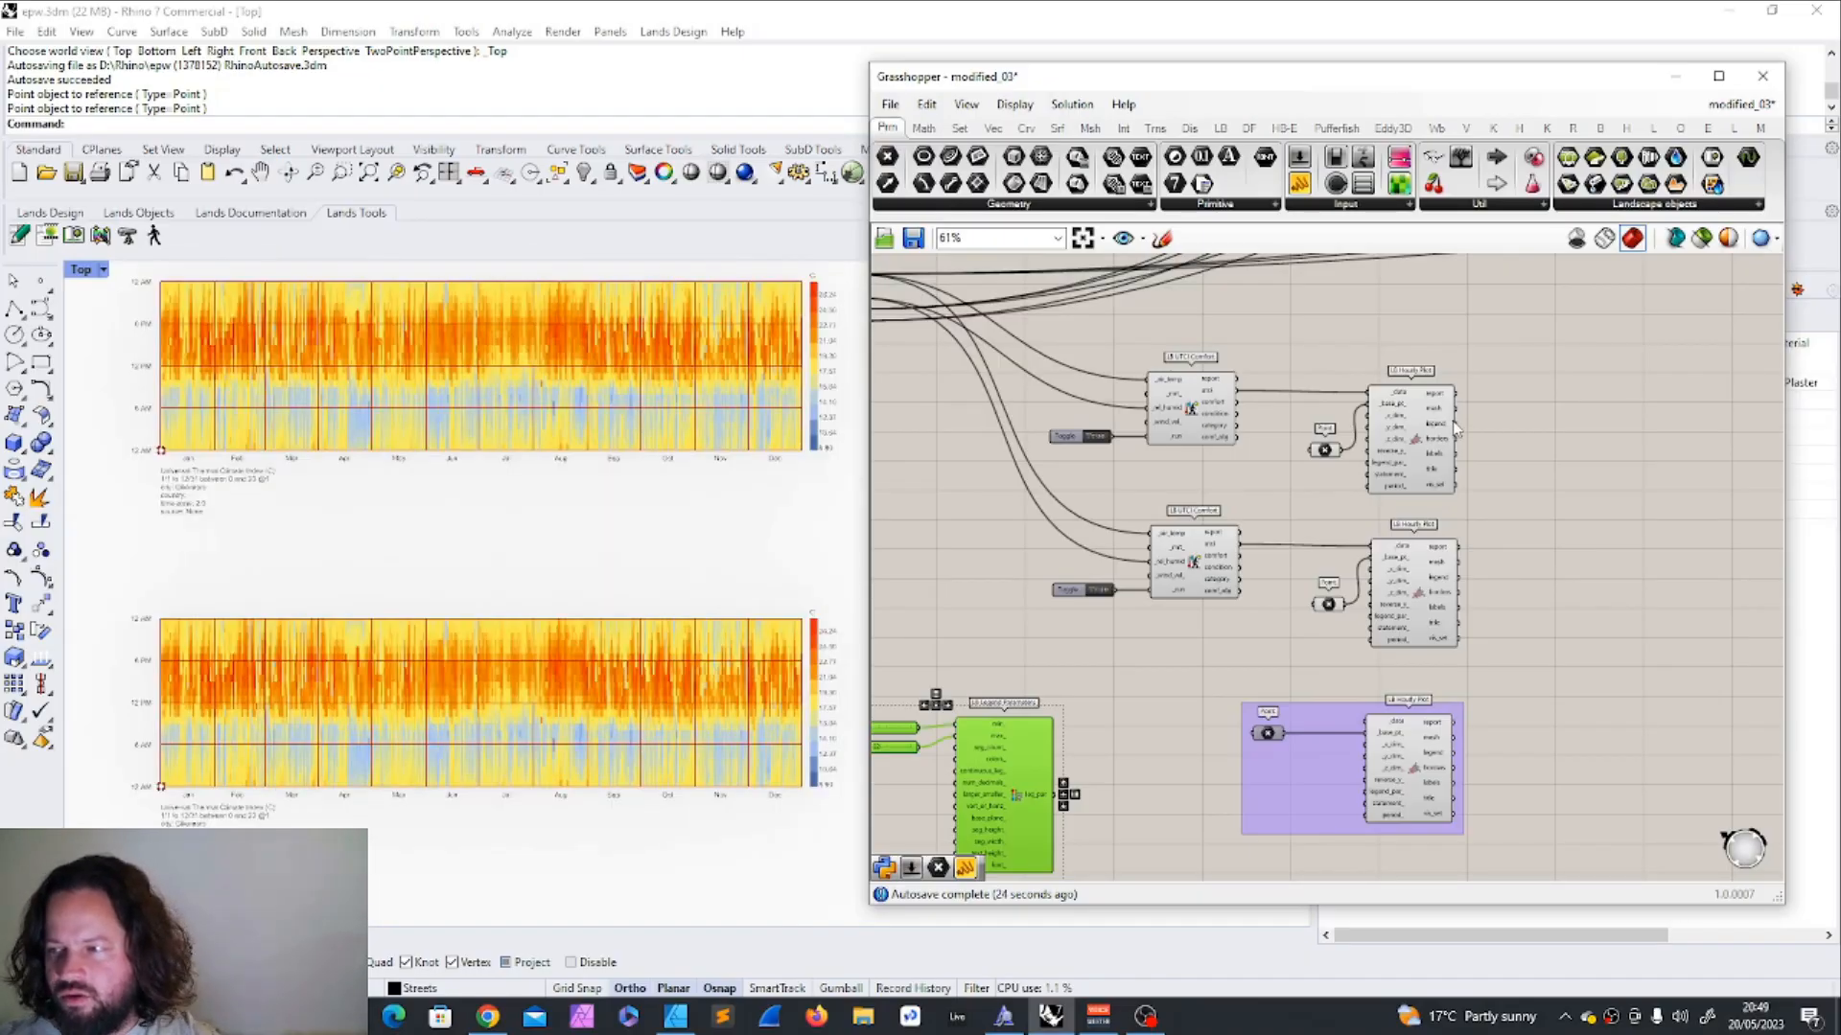
Move the duplicated LB Legend Parameters and sliders closer to the grouped hourly plot, and set min to 0 and max to 40.
scroll(1454, 428, up, 3)
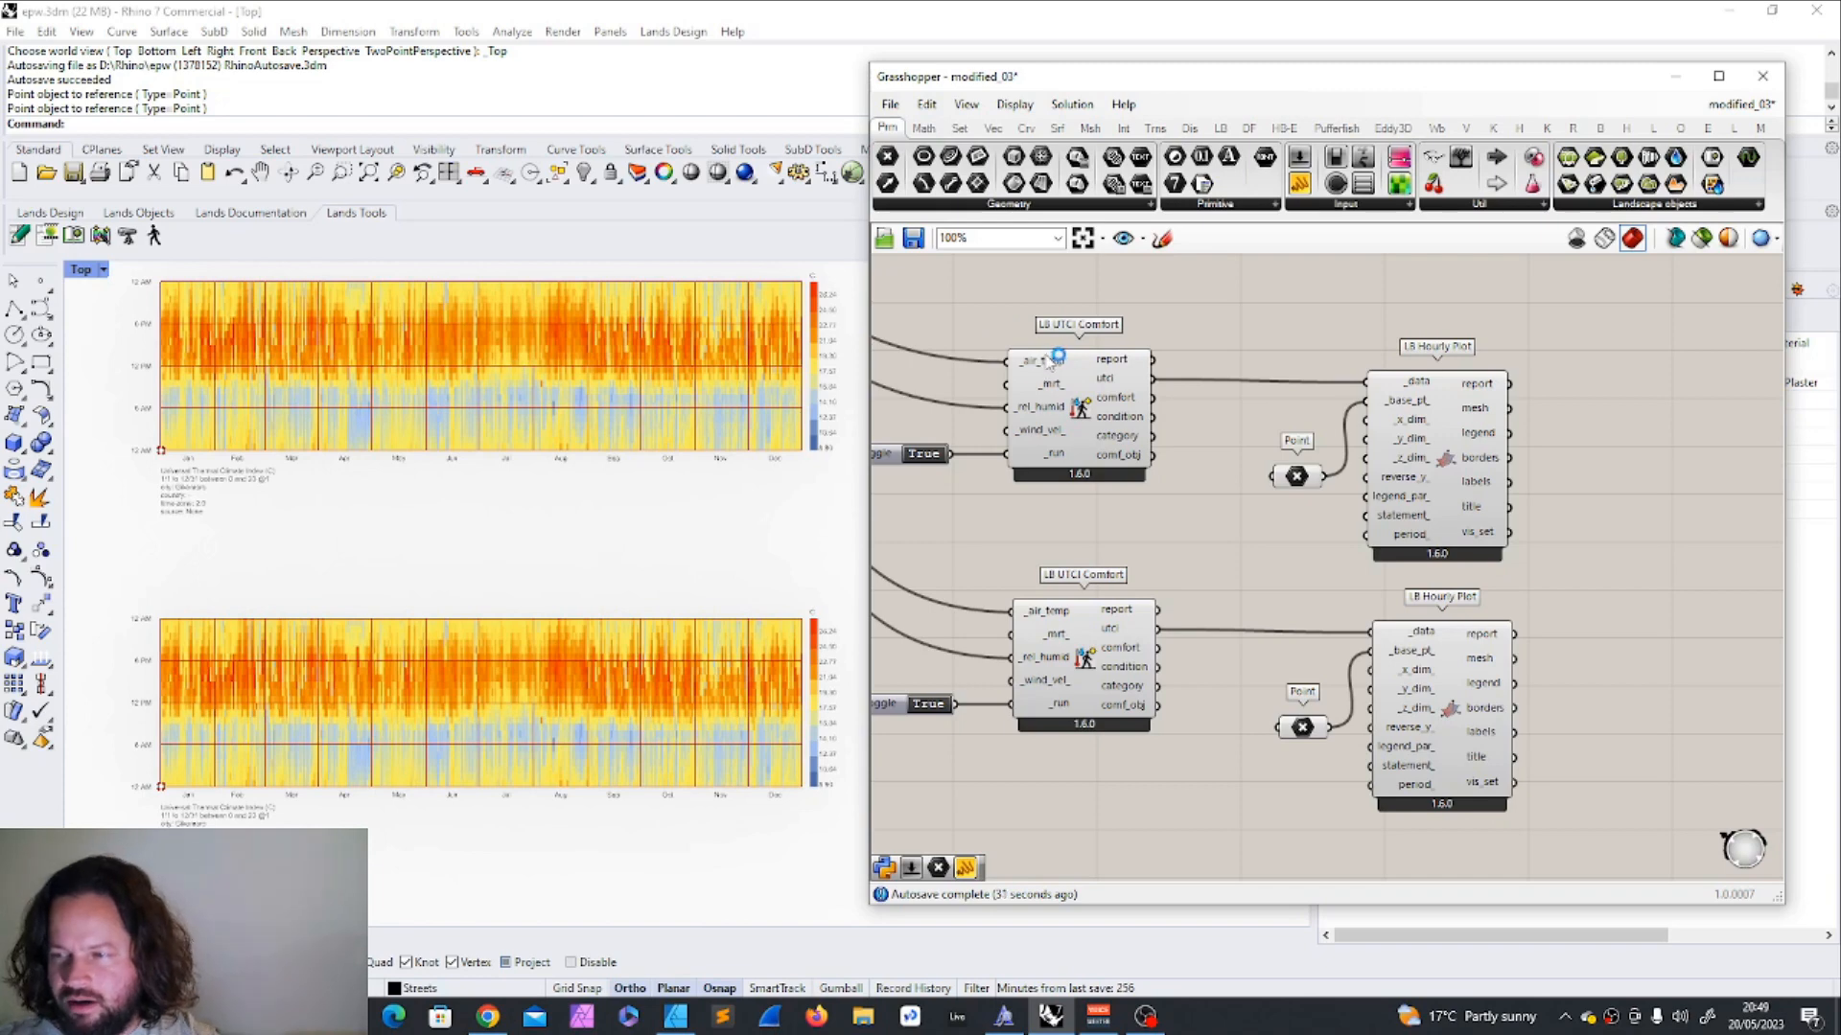
scroll(1096, 469, down, 3)
drag(899, 477, 1342, 635)
scroll(1129, 578, up, 3)
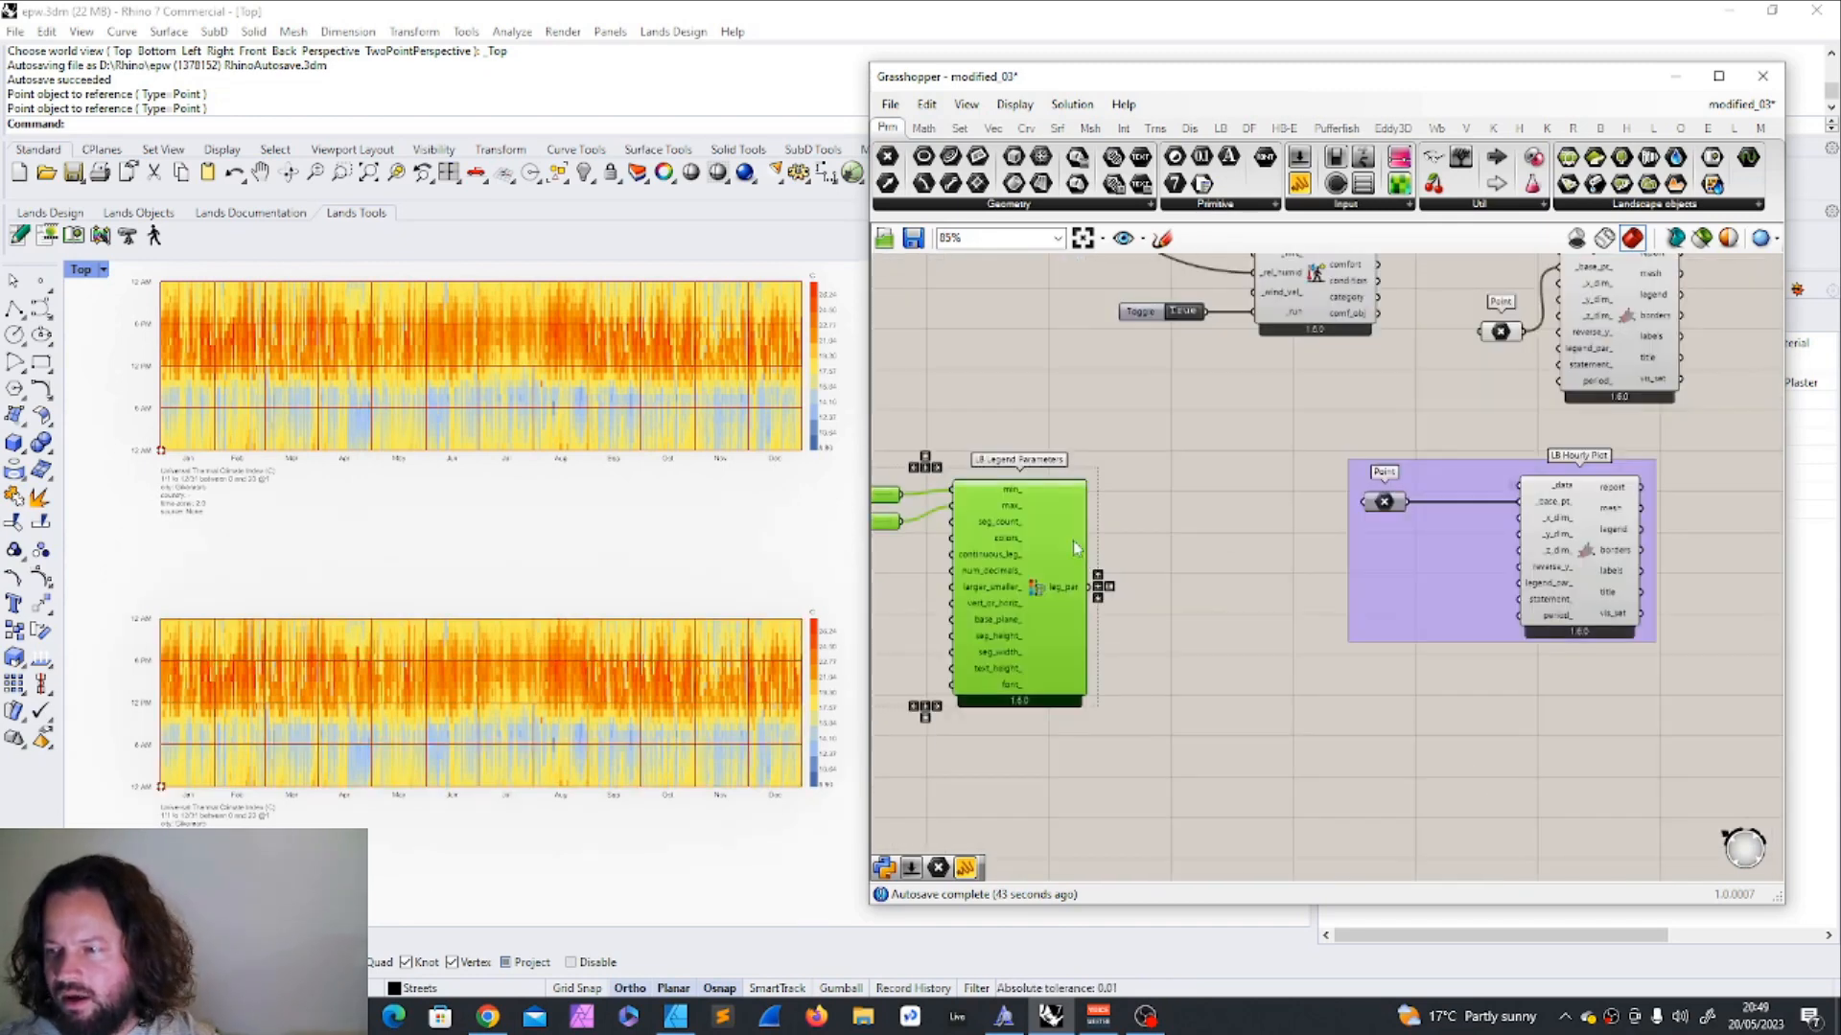
drag(1073, 538, 1230, 503)
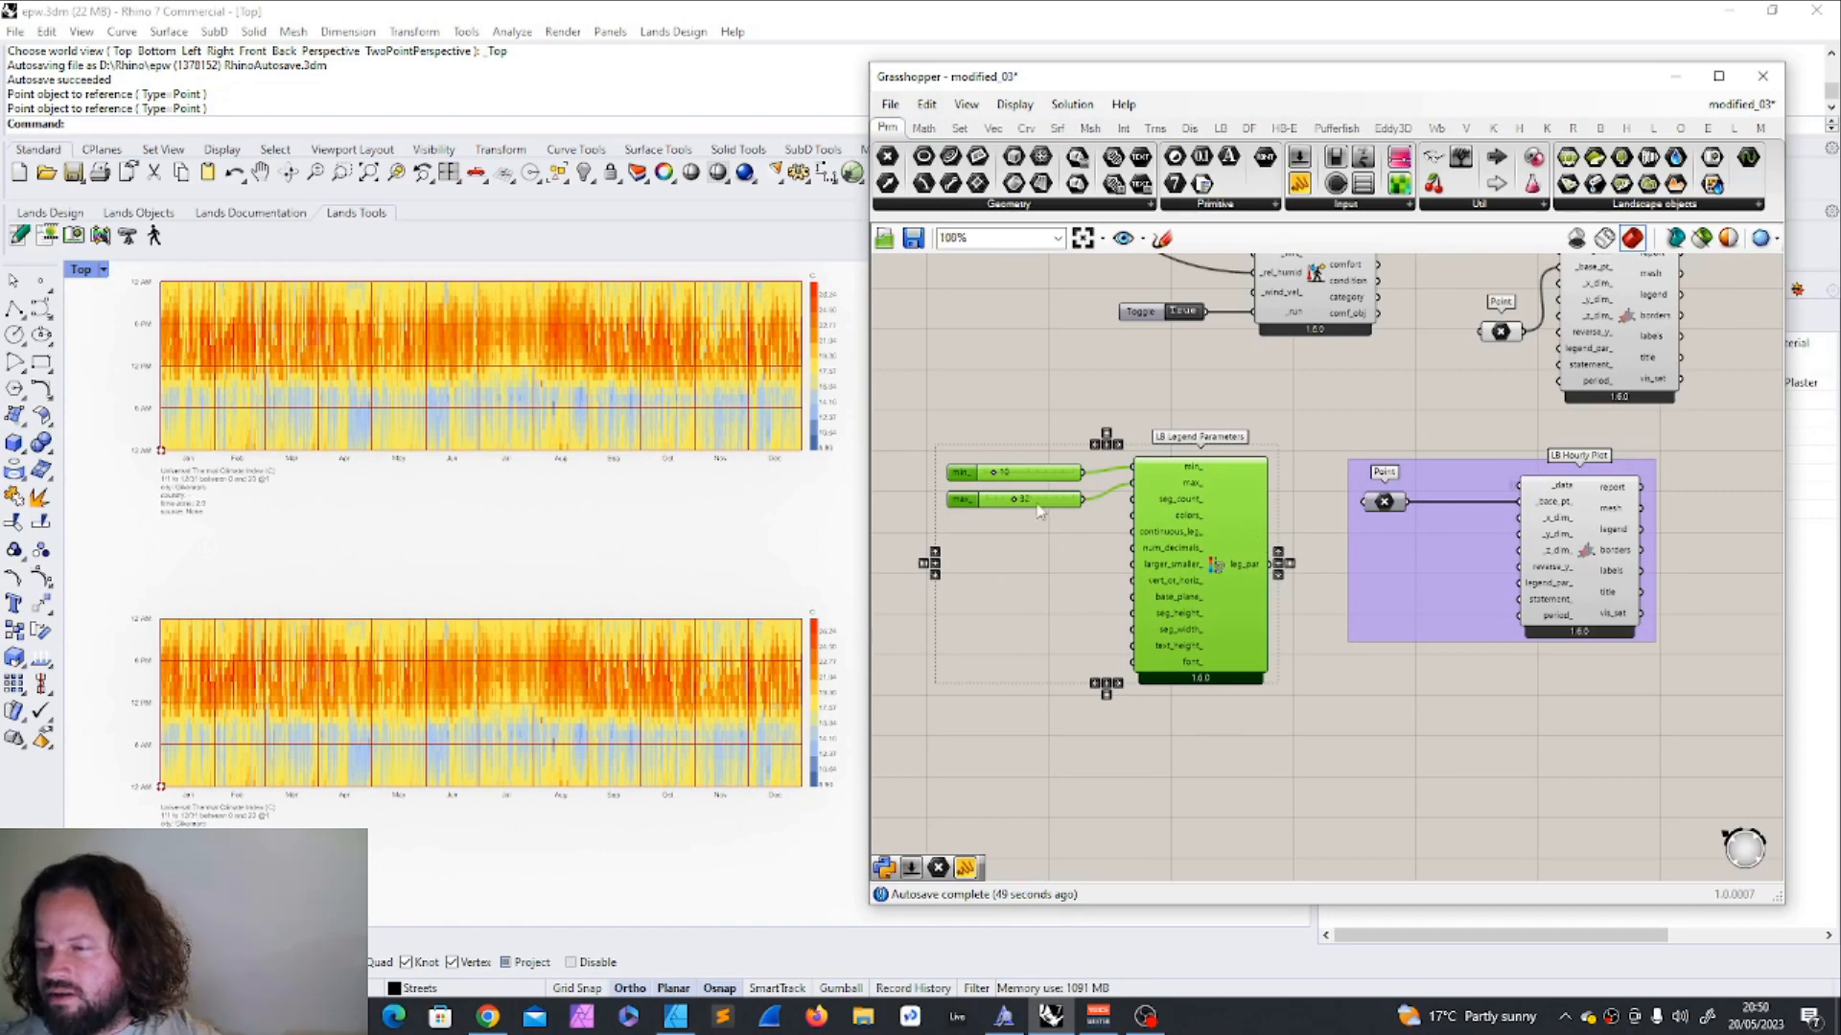
scroll(1041, 510, up, 5)
drag(971, 456, 1026, 509)
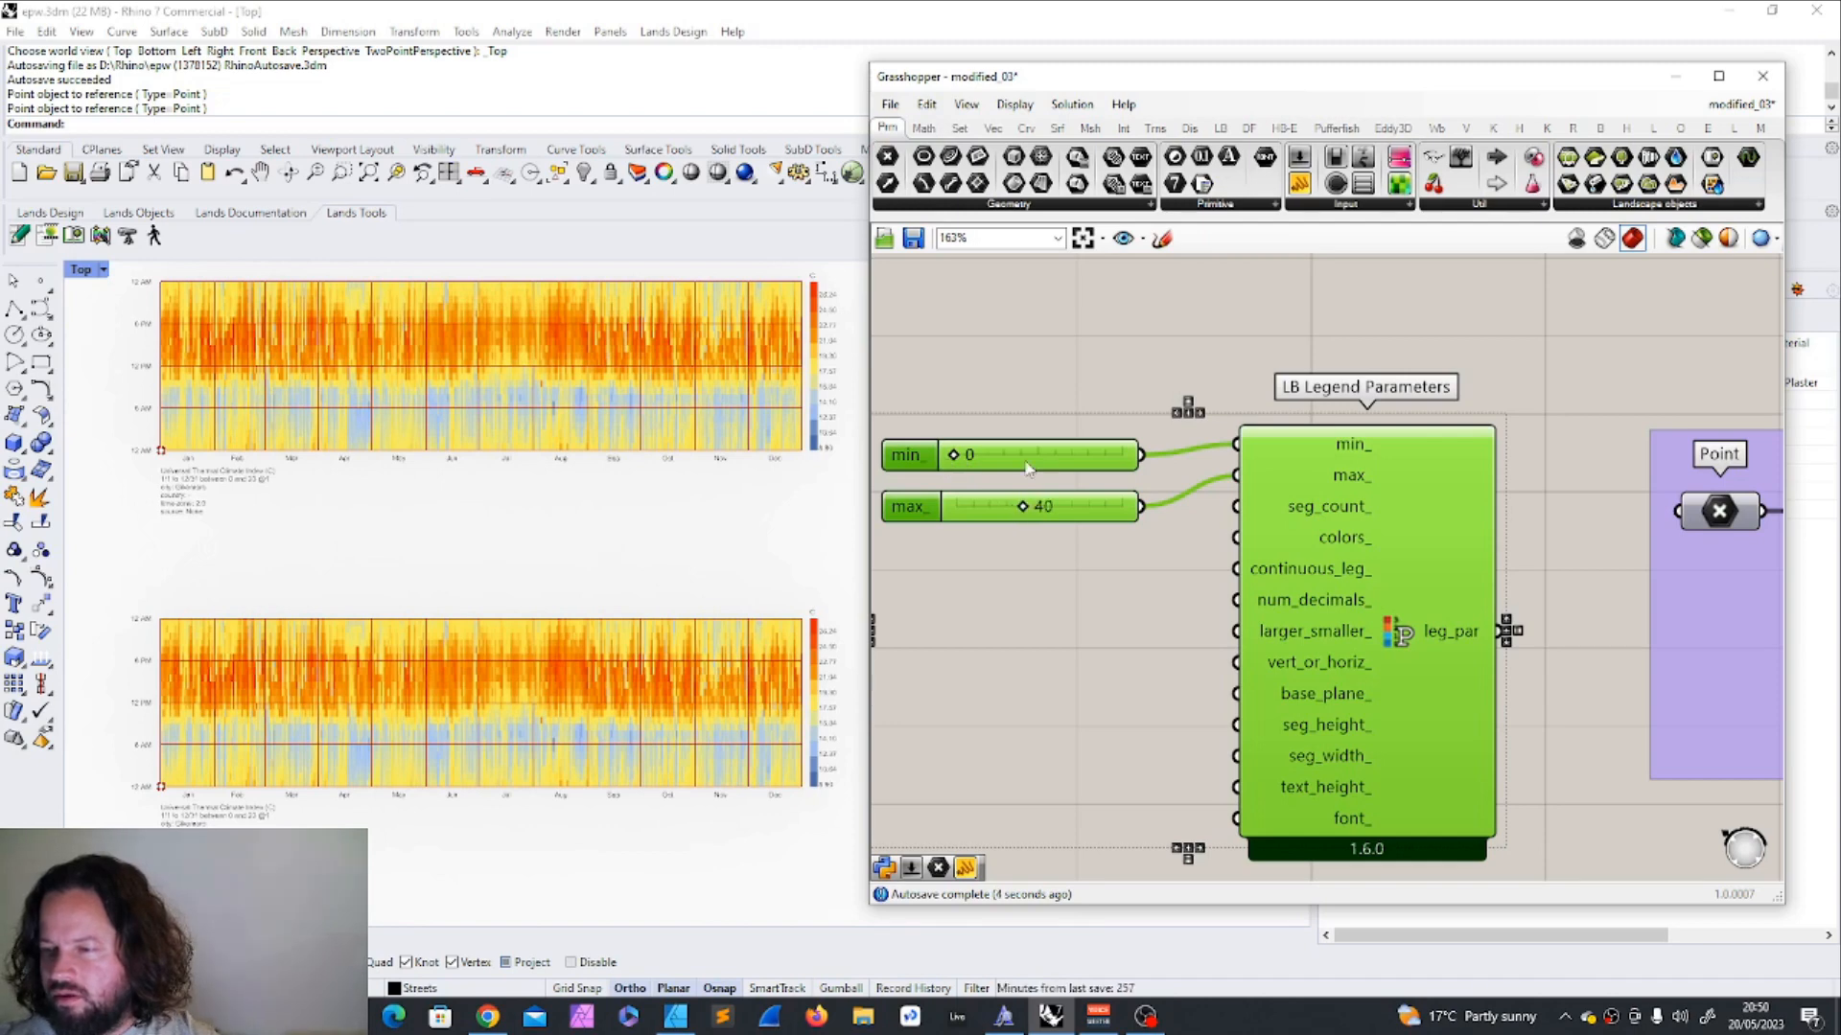
Connect the leg_par output of the duplicated LB Legend Parameters to the legend_par_ inputs of both UTCI hourly plots and the grouped hourly plot.
scroll(1030, 468, down, 6)
drag(997, 588, 1245, 798)
scroll(1313, 441, up, 2)
drag(1048, 717, 1428, 633)
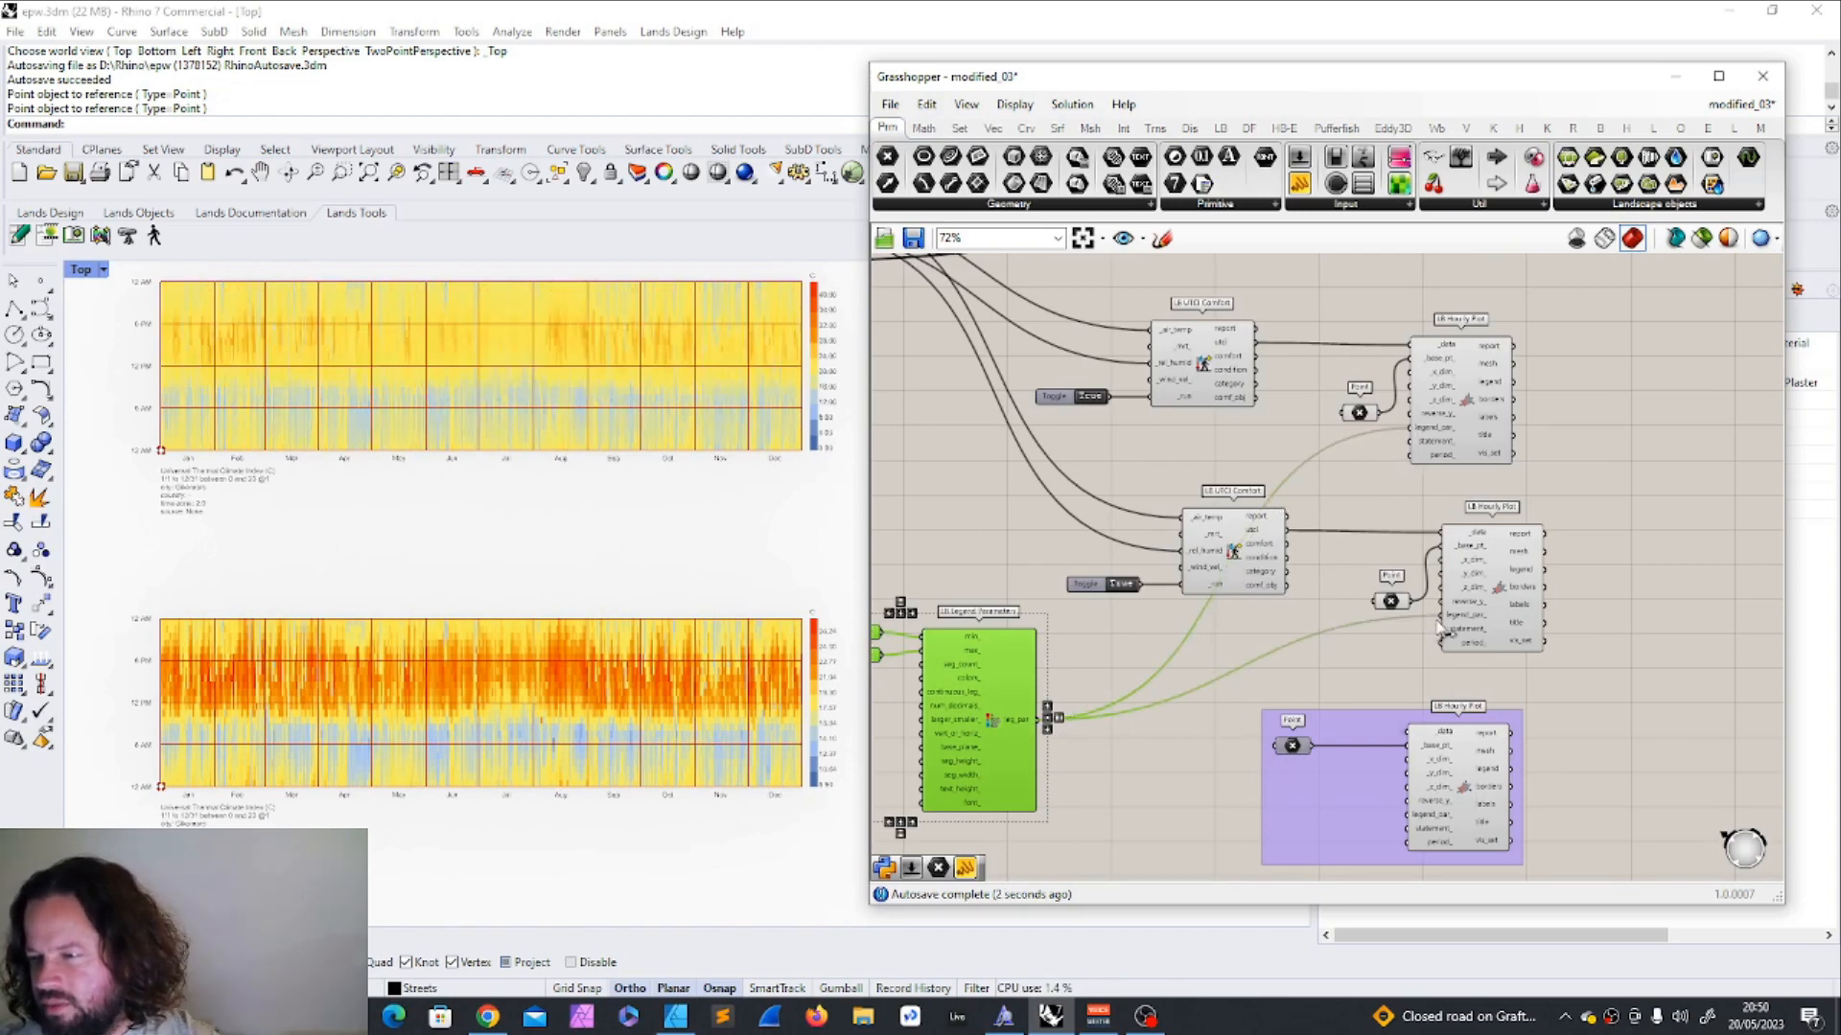
right_drag(1149, 610, 1170, 547)
drag(1069, 661, 1428, 752)
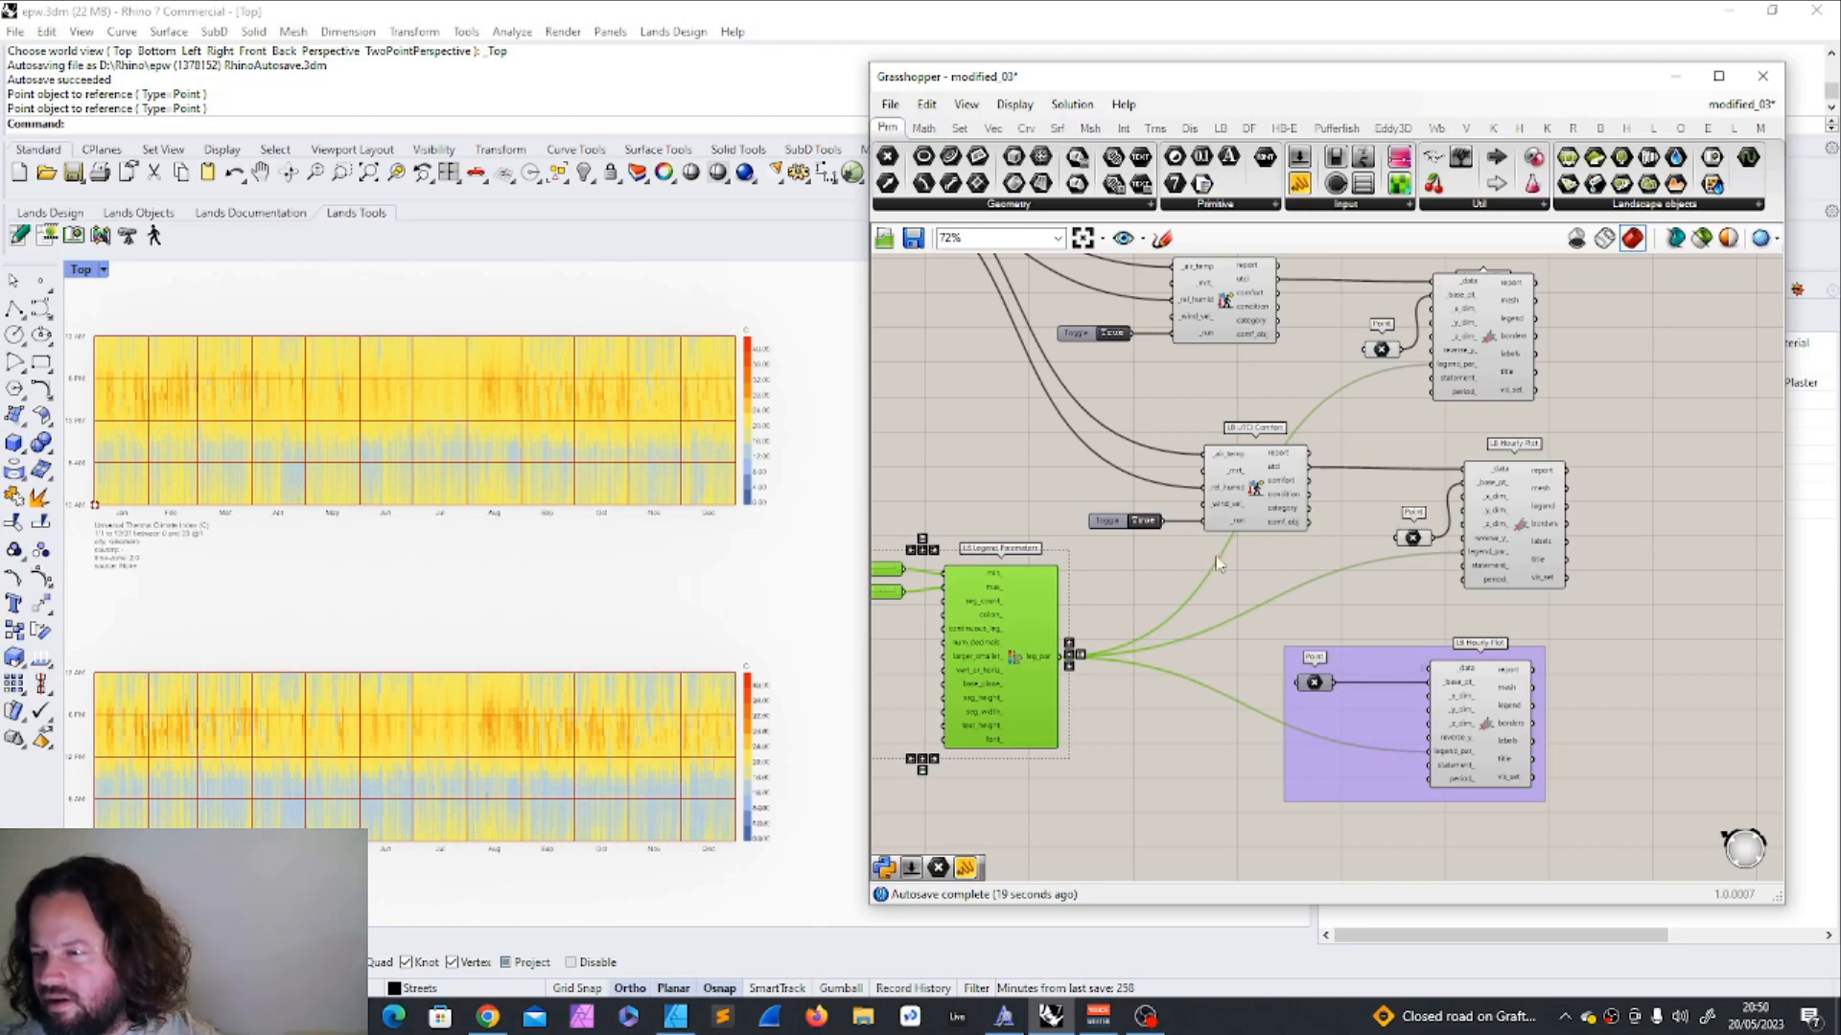
Disconnect LB Legend Parameters from the legend_par_ input of the first UTCI hourly plot.
scroll(1164, 559, down, 4)
scroll(997, 565, up, 8)
scroll(1012, 572, down, 7)
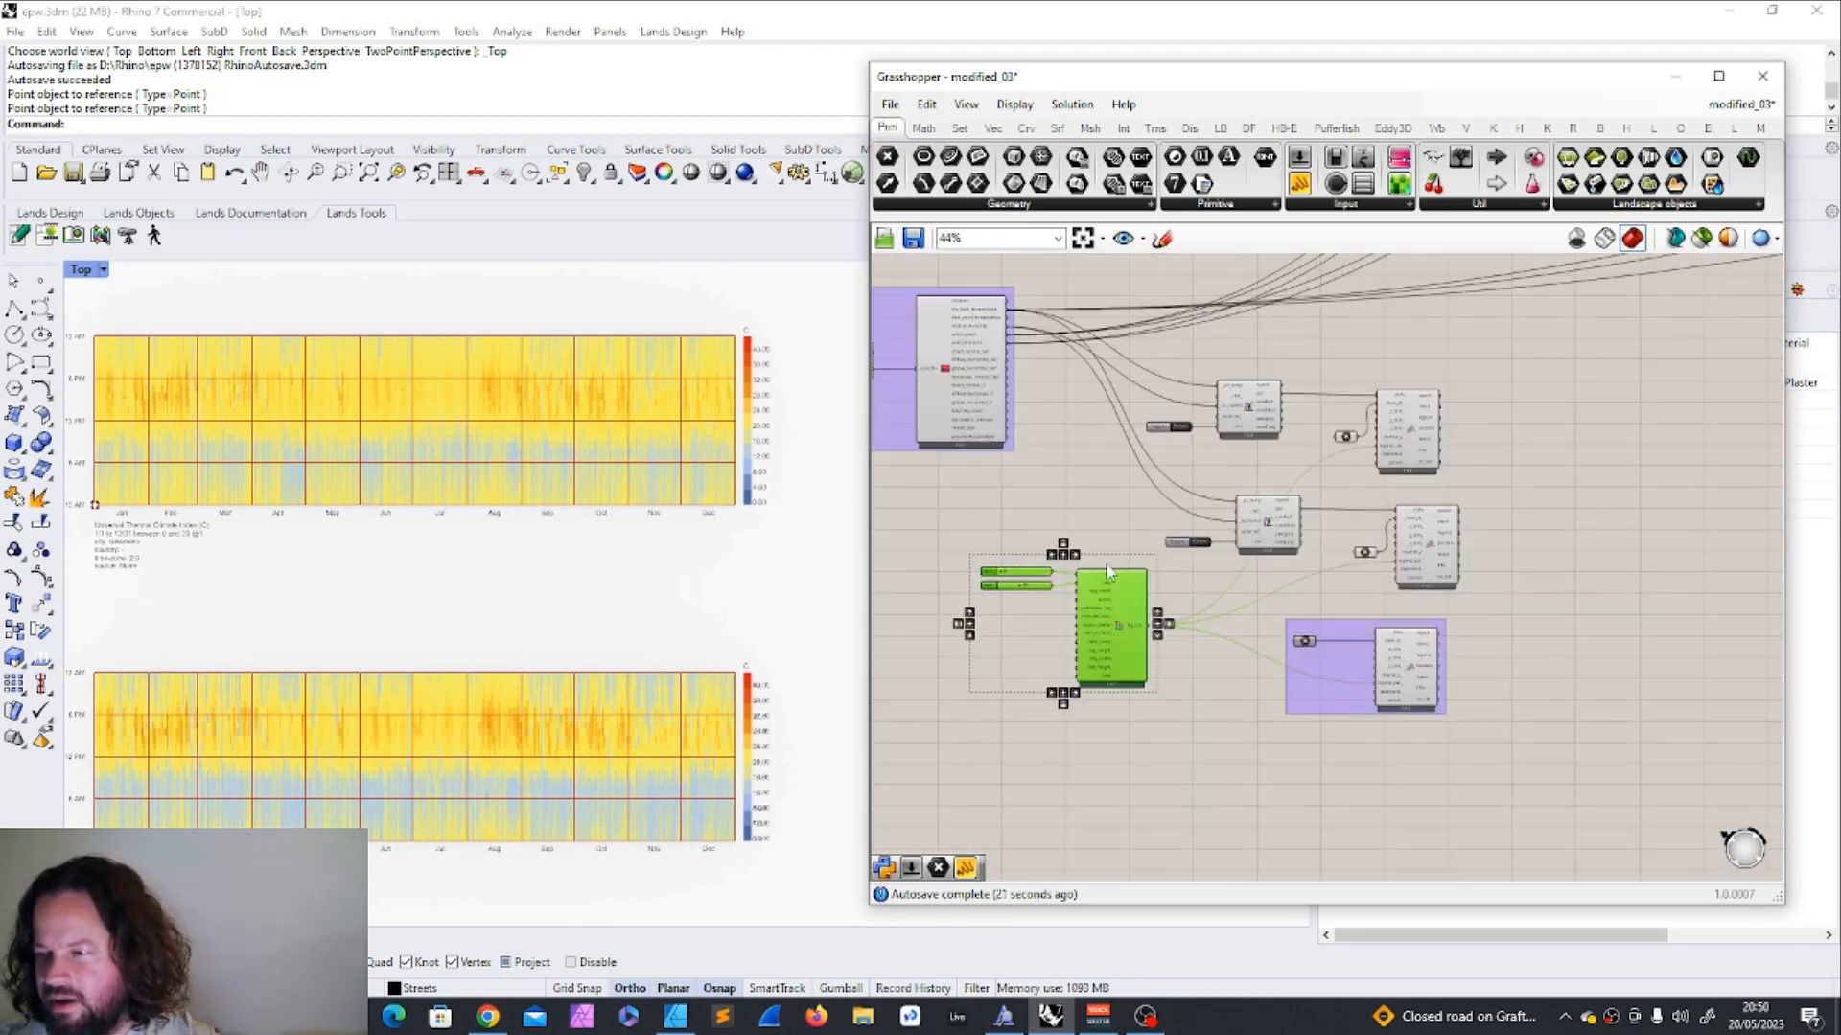
scroll(1371, 446, up, 4)
right_click(1361, 446)
click(1259, 553)
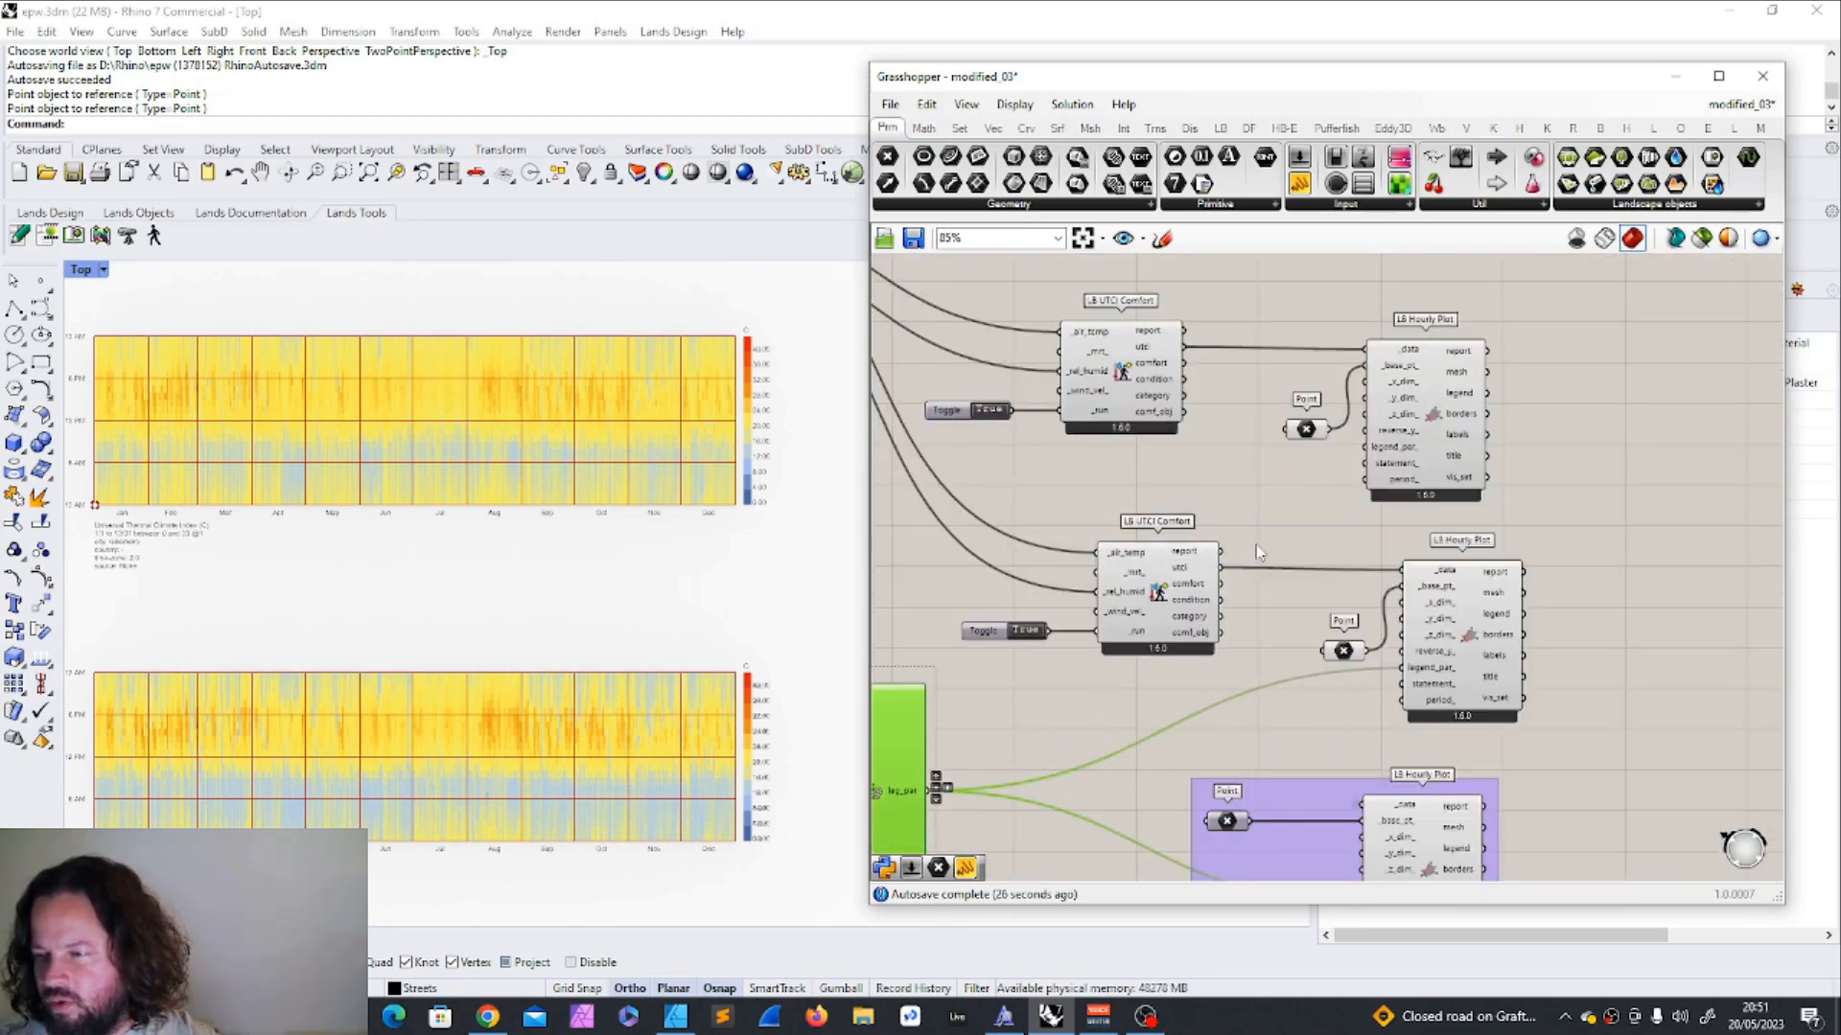
Examine the colours and legends of the stacked hourly plots up close, checking for overlapping legend values.
scroll(692, 571, down, 6)
scroll(644, 345, up, 8)
scroll(675, 486, down, 6)
scroll(764, 329, up, 8)
scroll(767, 326, down, 6)
scroll(707, 621, up, 8)
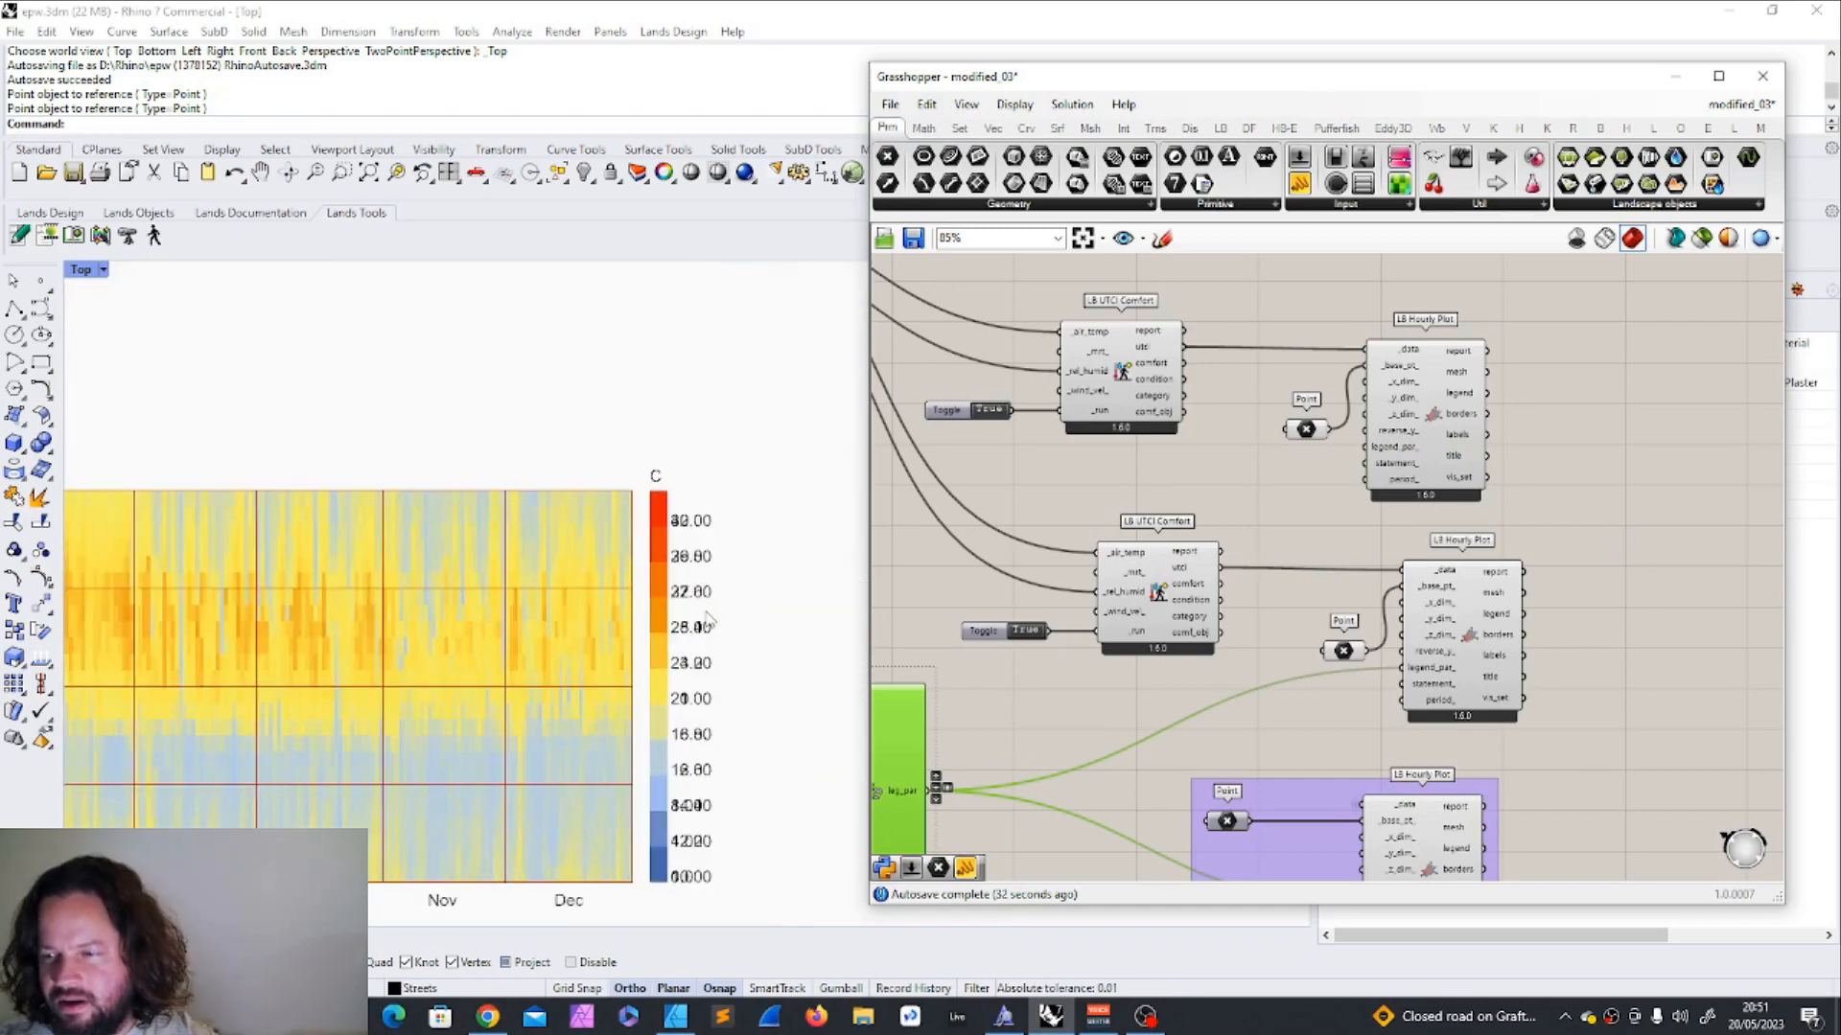
scroll(408, 634, down, 7)
Re-reference the base point of the original LB Hourly Plot in the uppermost LB Apply Analysis Period group.
scroll(1272, 644, down, 5)
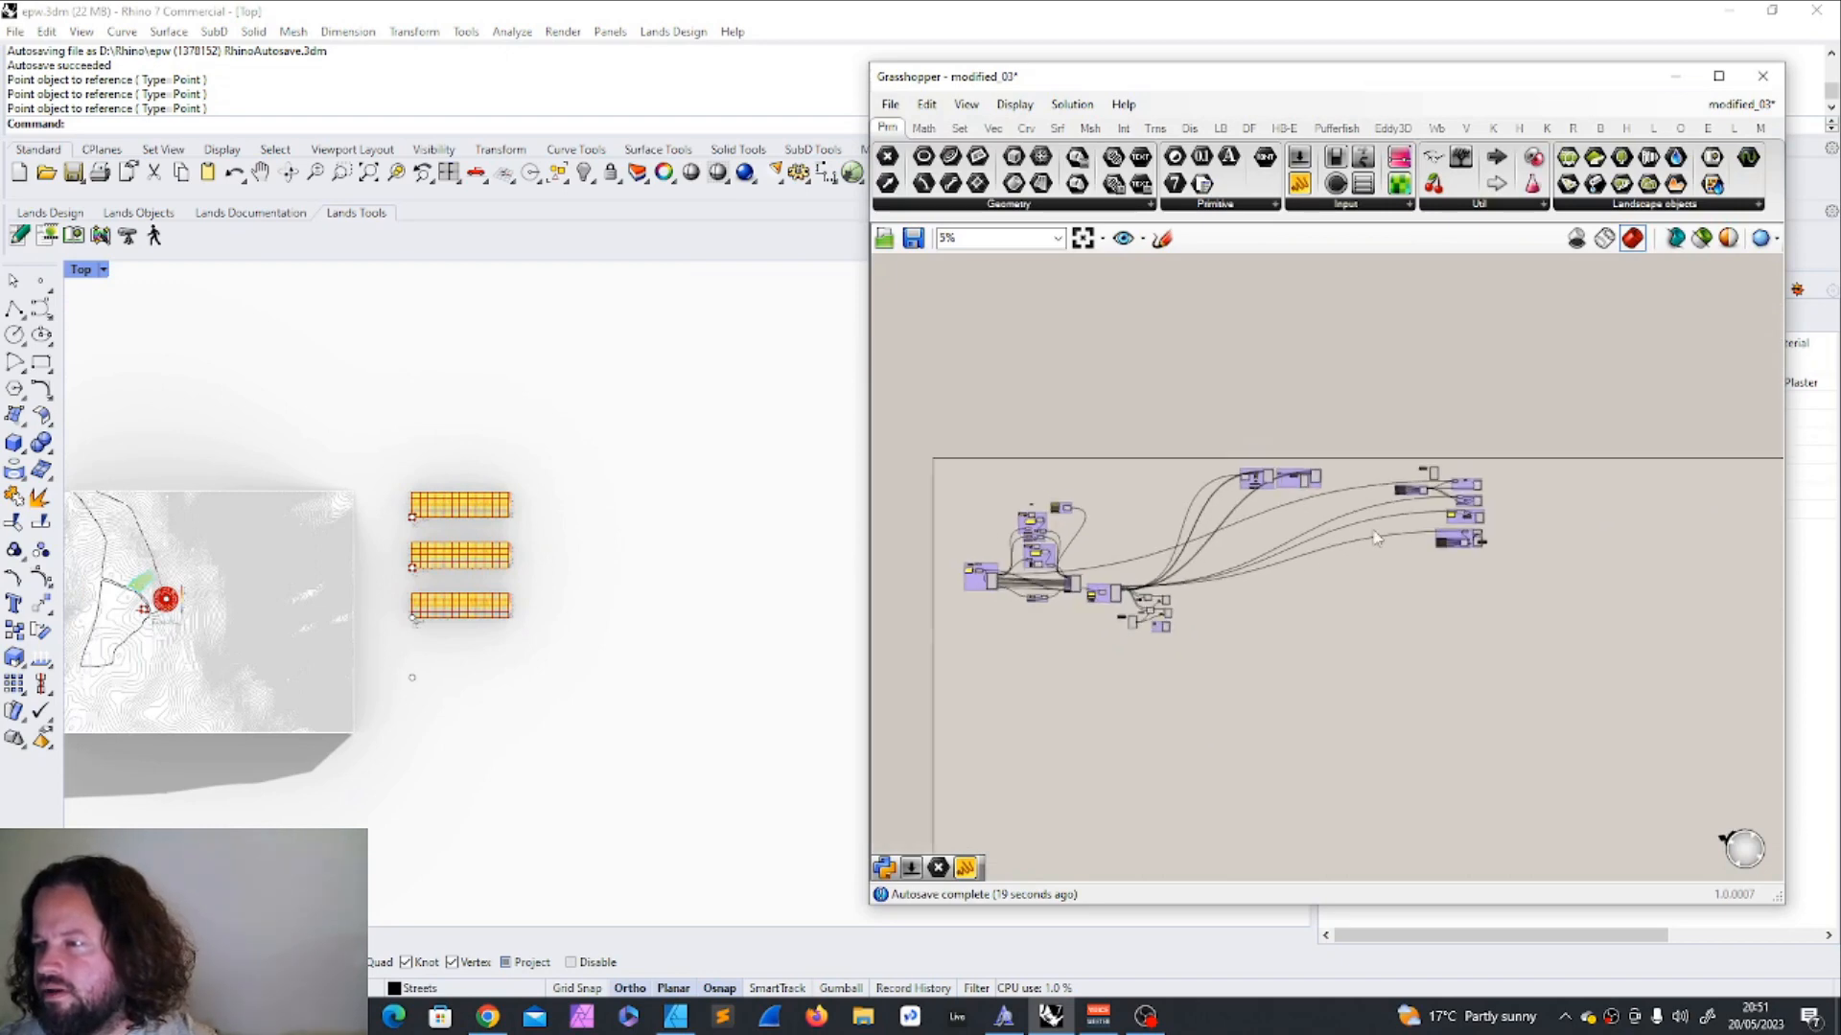
scroll(1330, 541, up, 4)
scroll(1407, 491, up, 3)
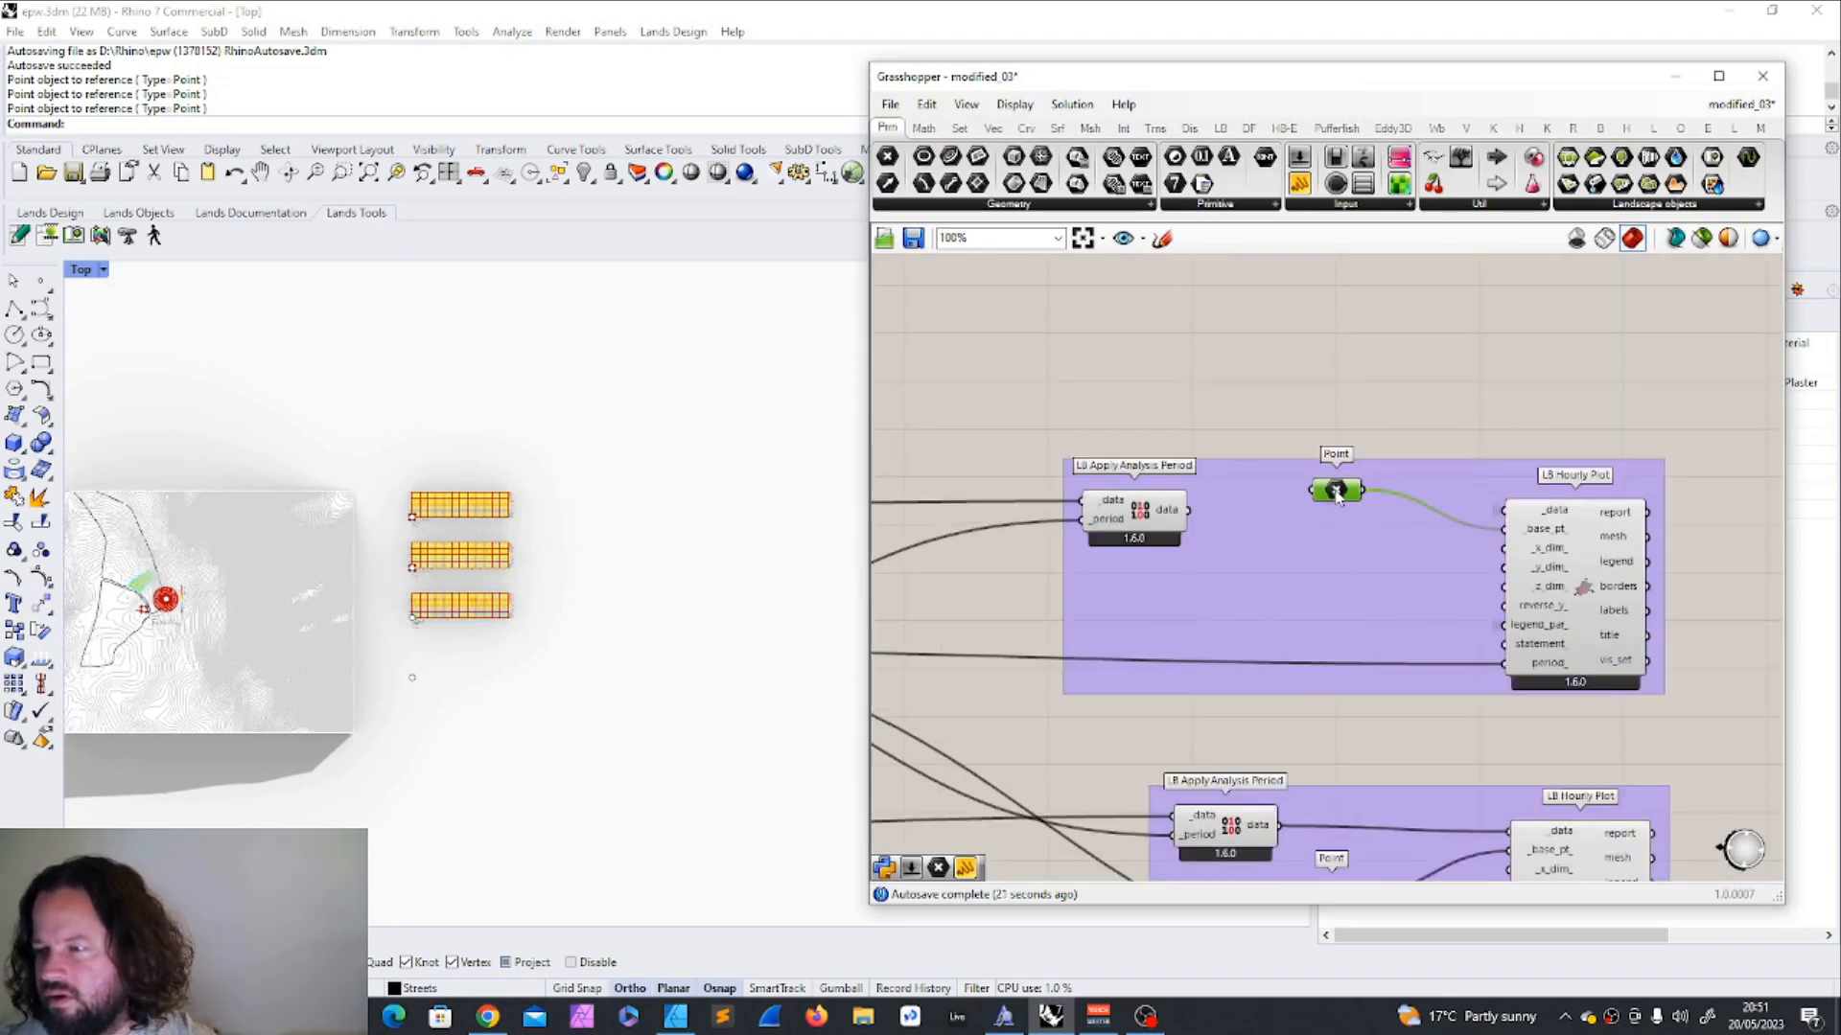
right_click(1334, 489)
click(1447, 767)
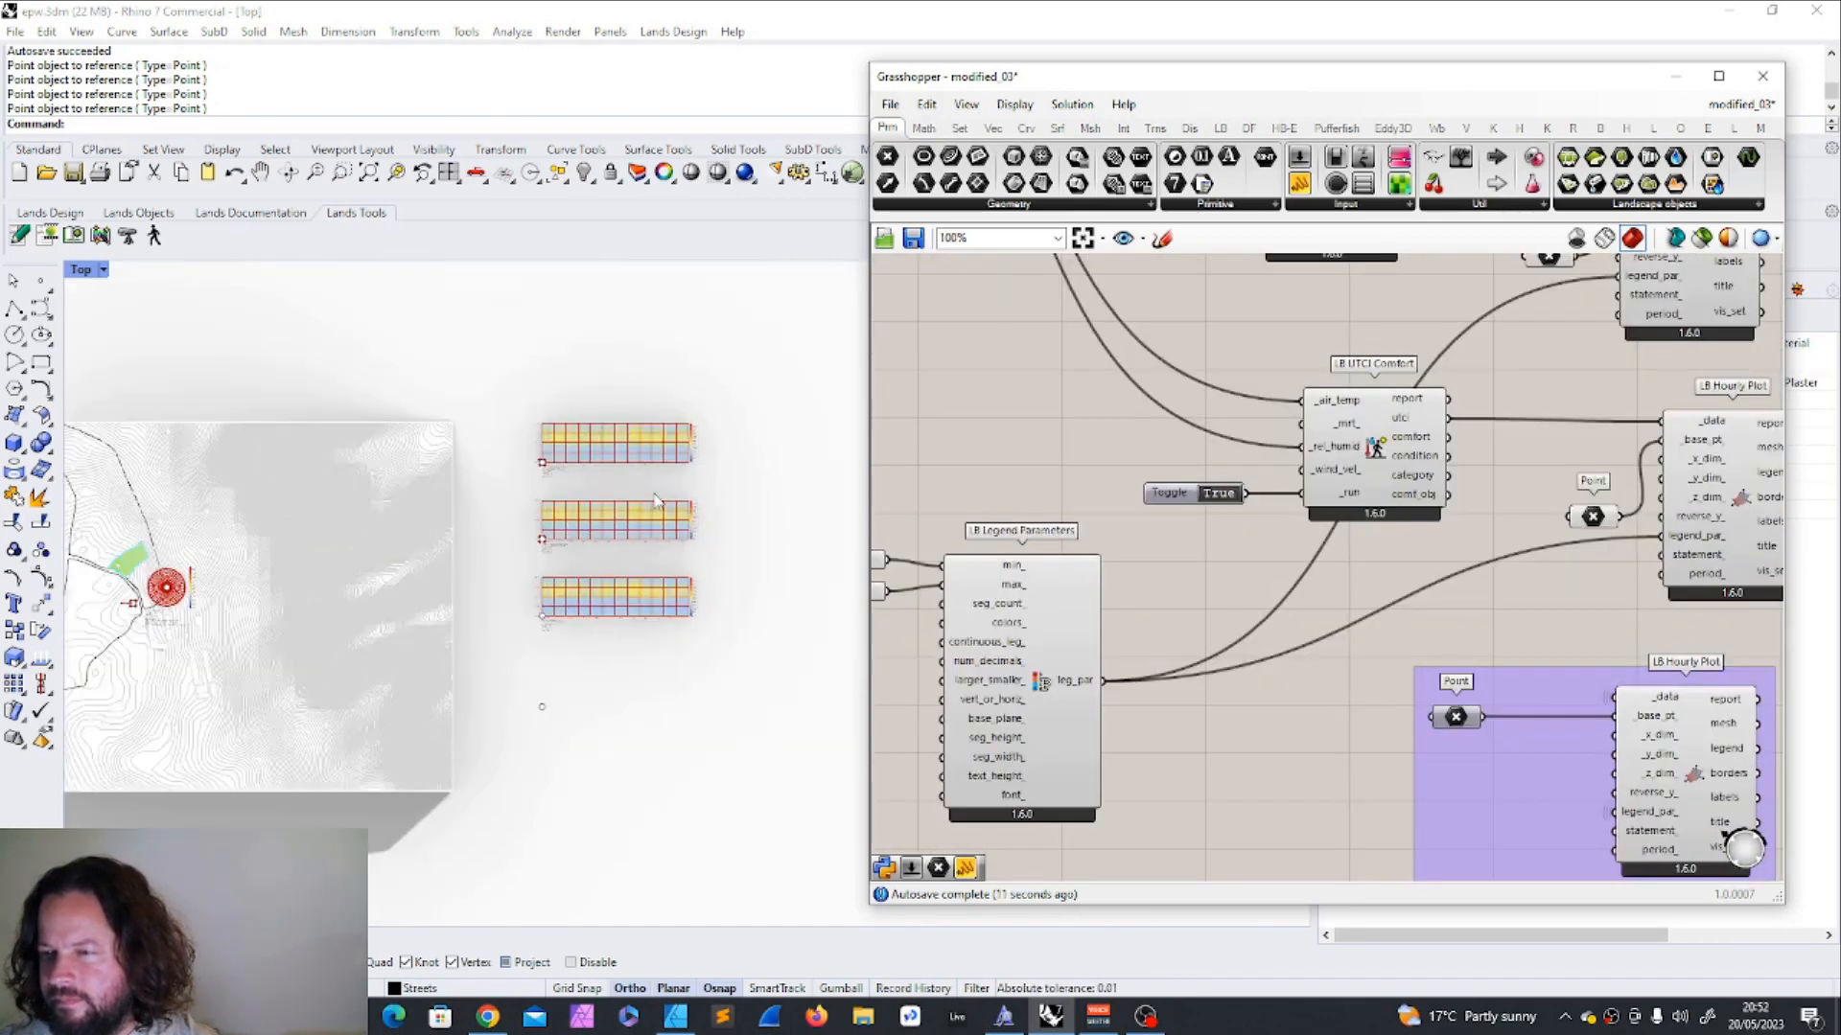
Disconnect LB Import EPW's dry_bulb_temperature from the _data input of the grouped hourly plot below the UTCI plots.
right_click(1614, 552)
mouse_move(1673, 623)
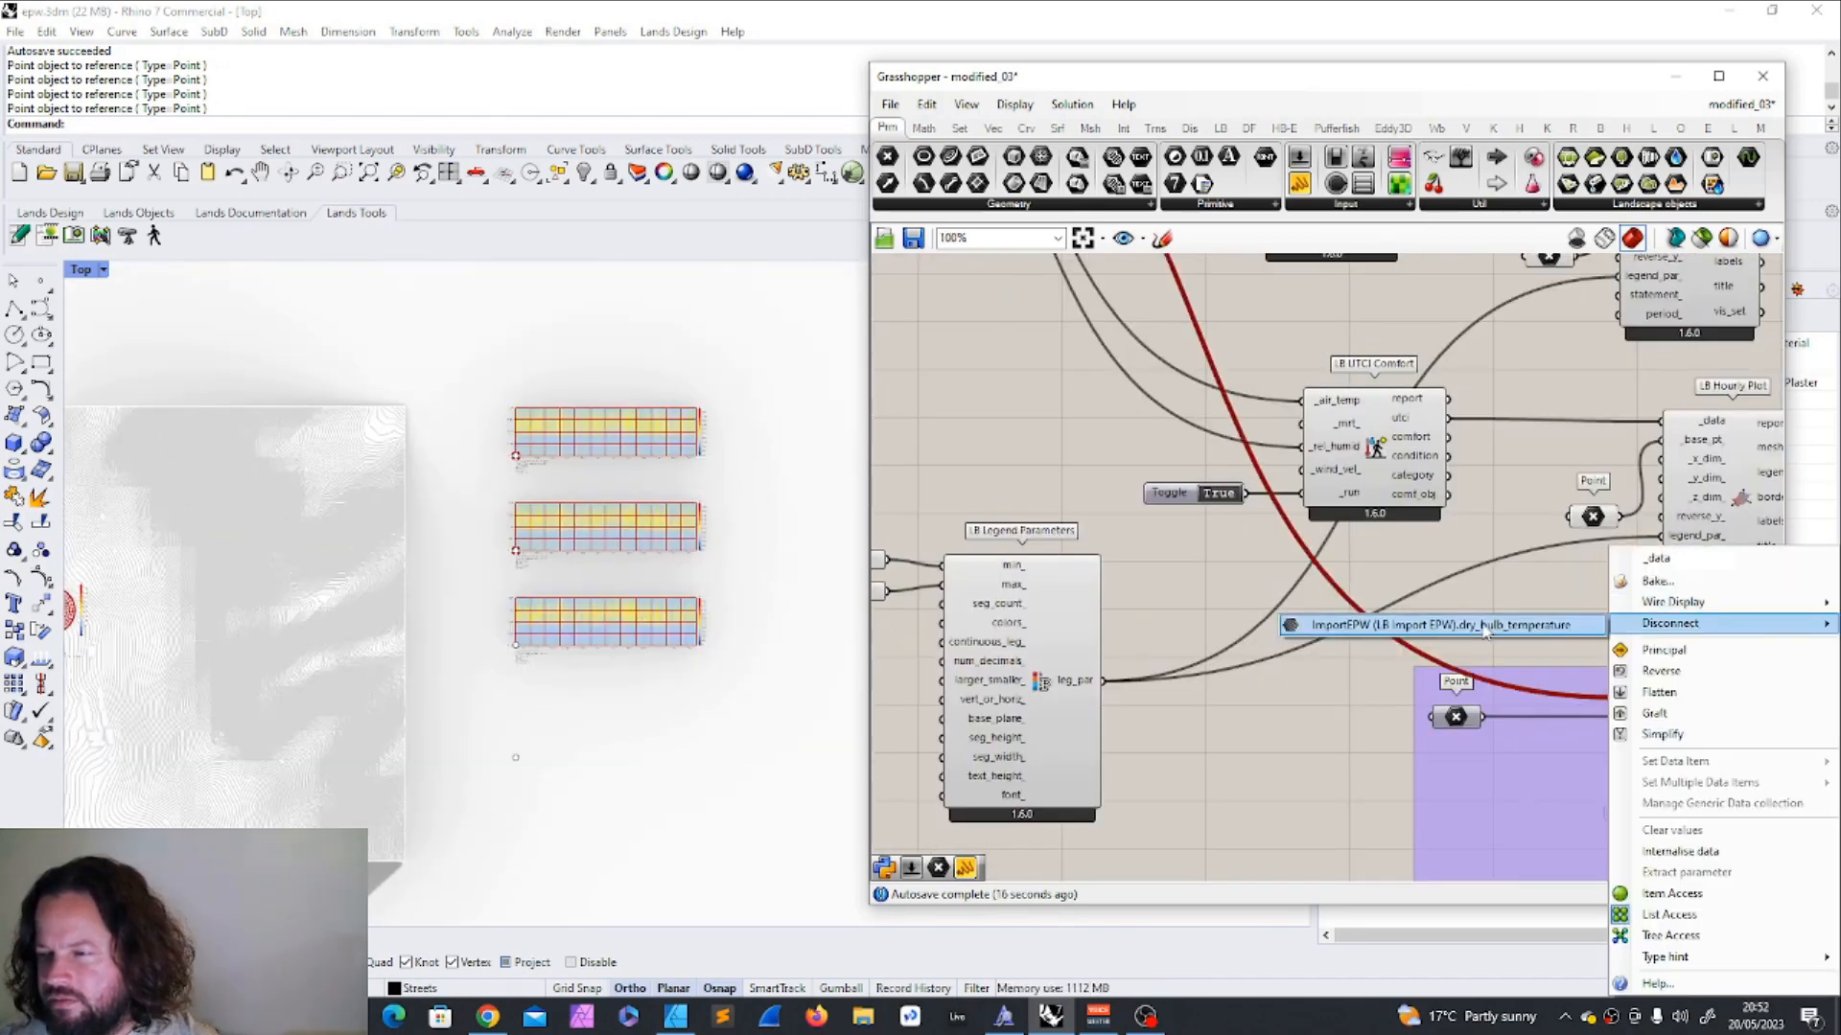
click(1485, 630)
scroll(1330, 703, down, 3)
scroll(1474, 785, up, 3)
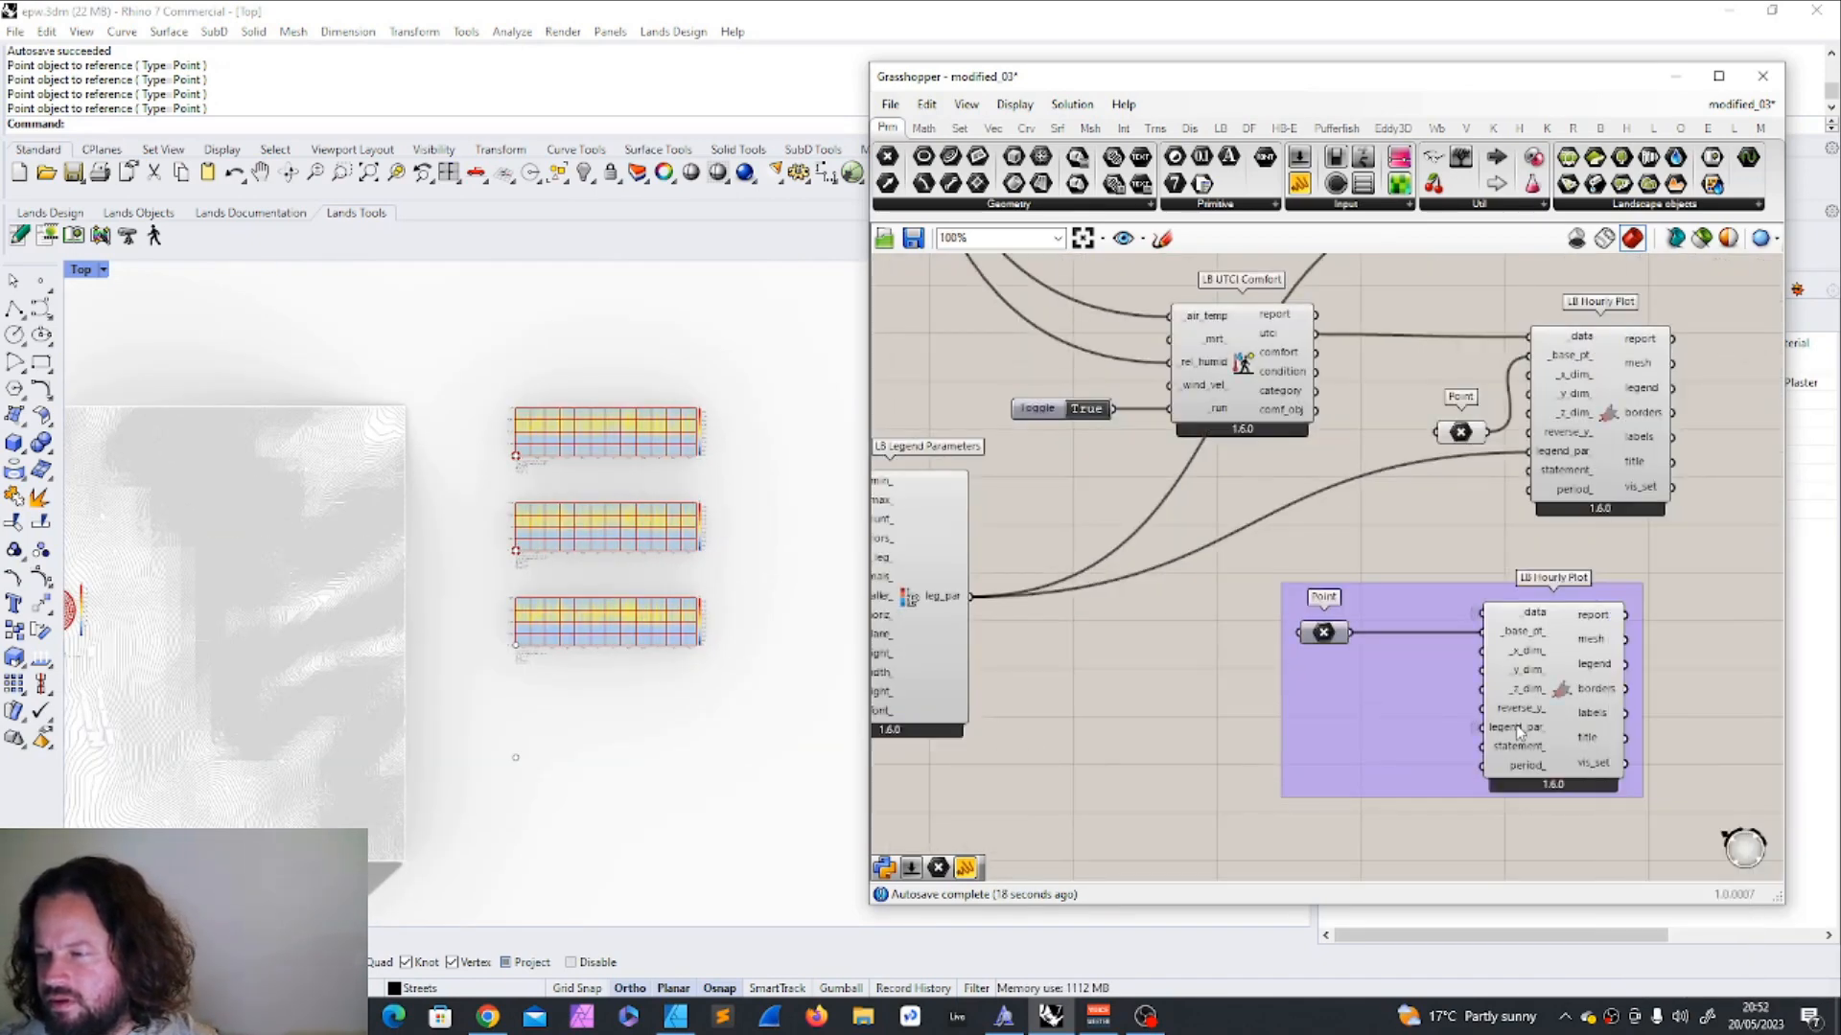
Set the max_ slider feeding LB Legend Parameters to 30.
right_click(1516, 729)
click(1438, 625)
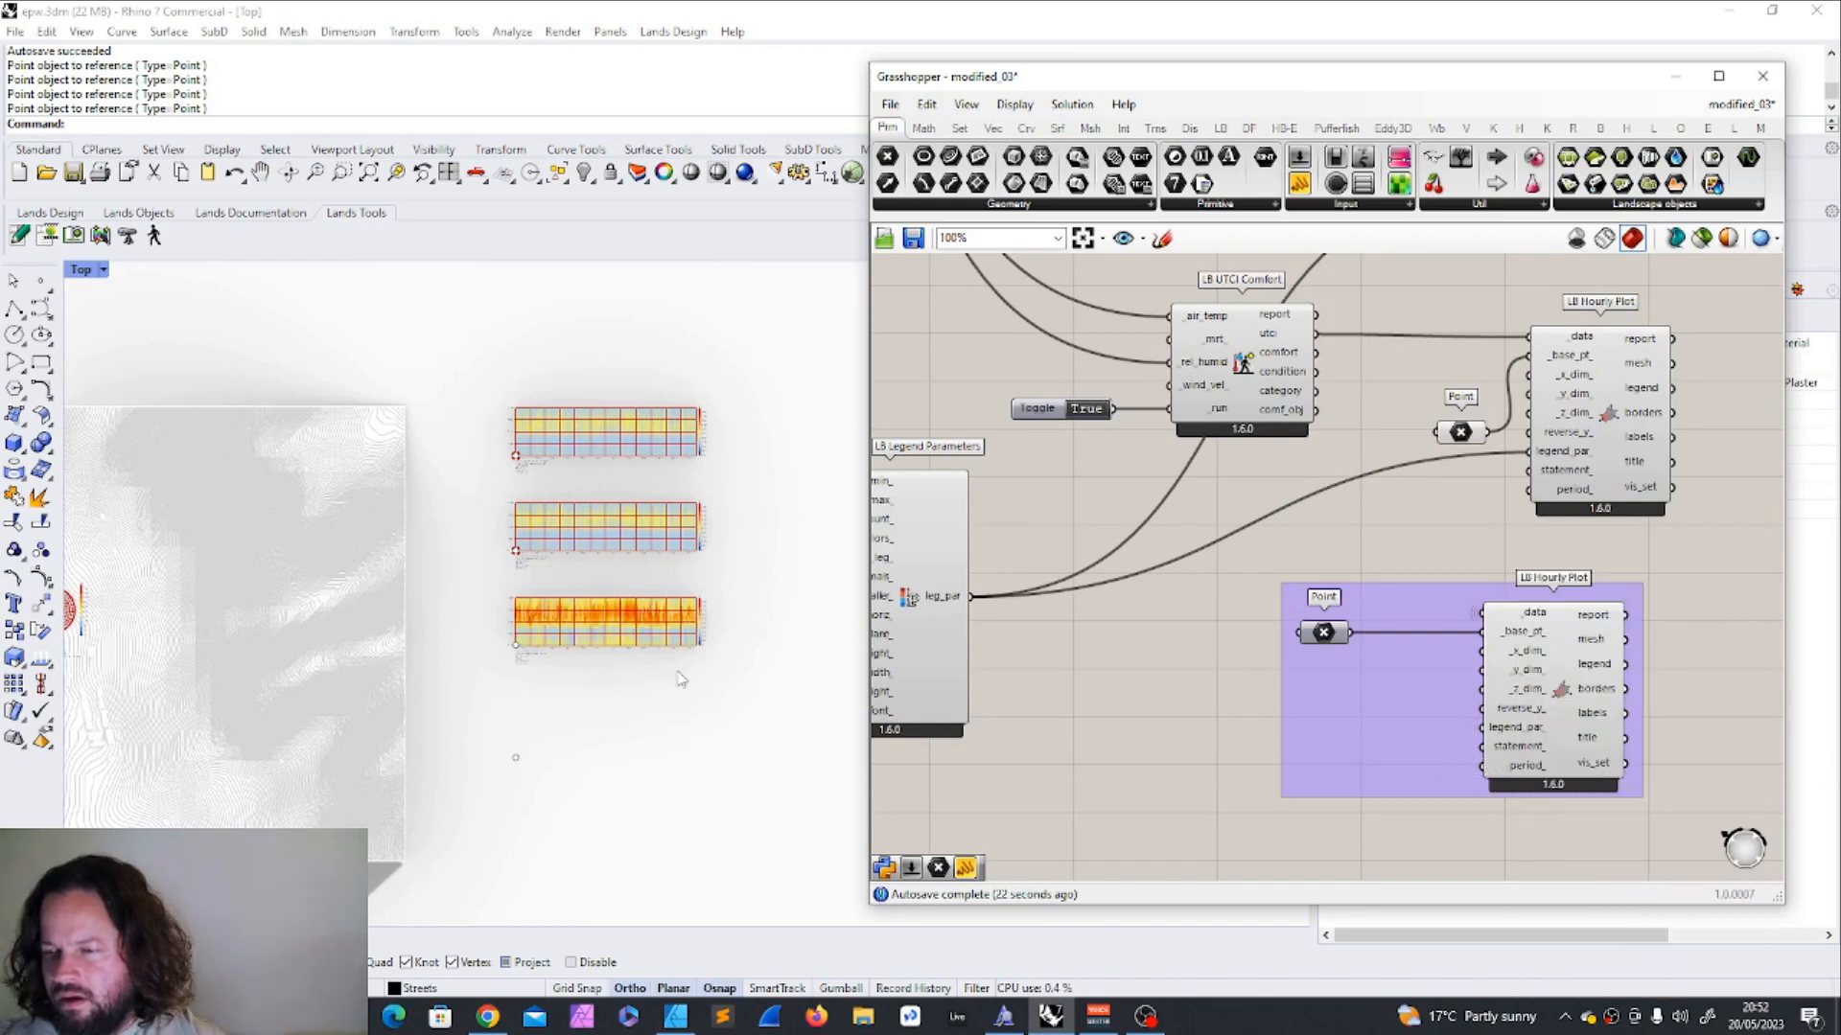
scroll(725, 614, up, 12)
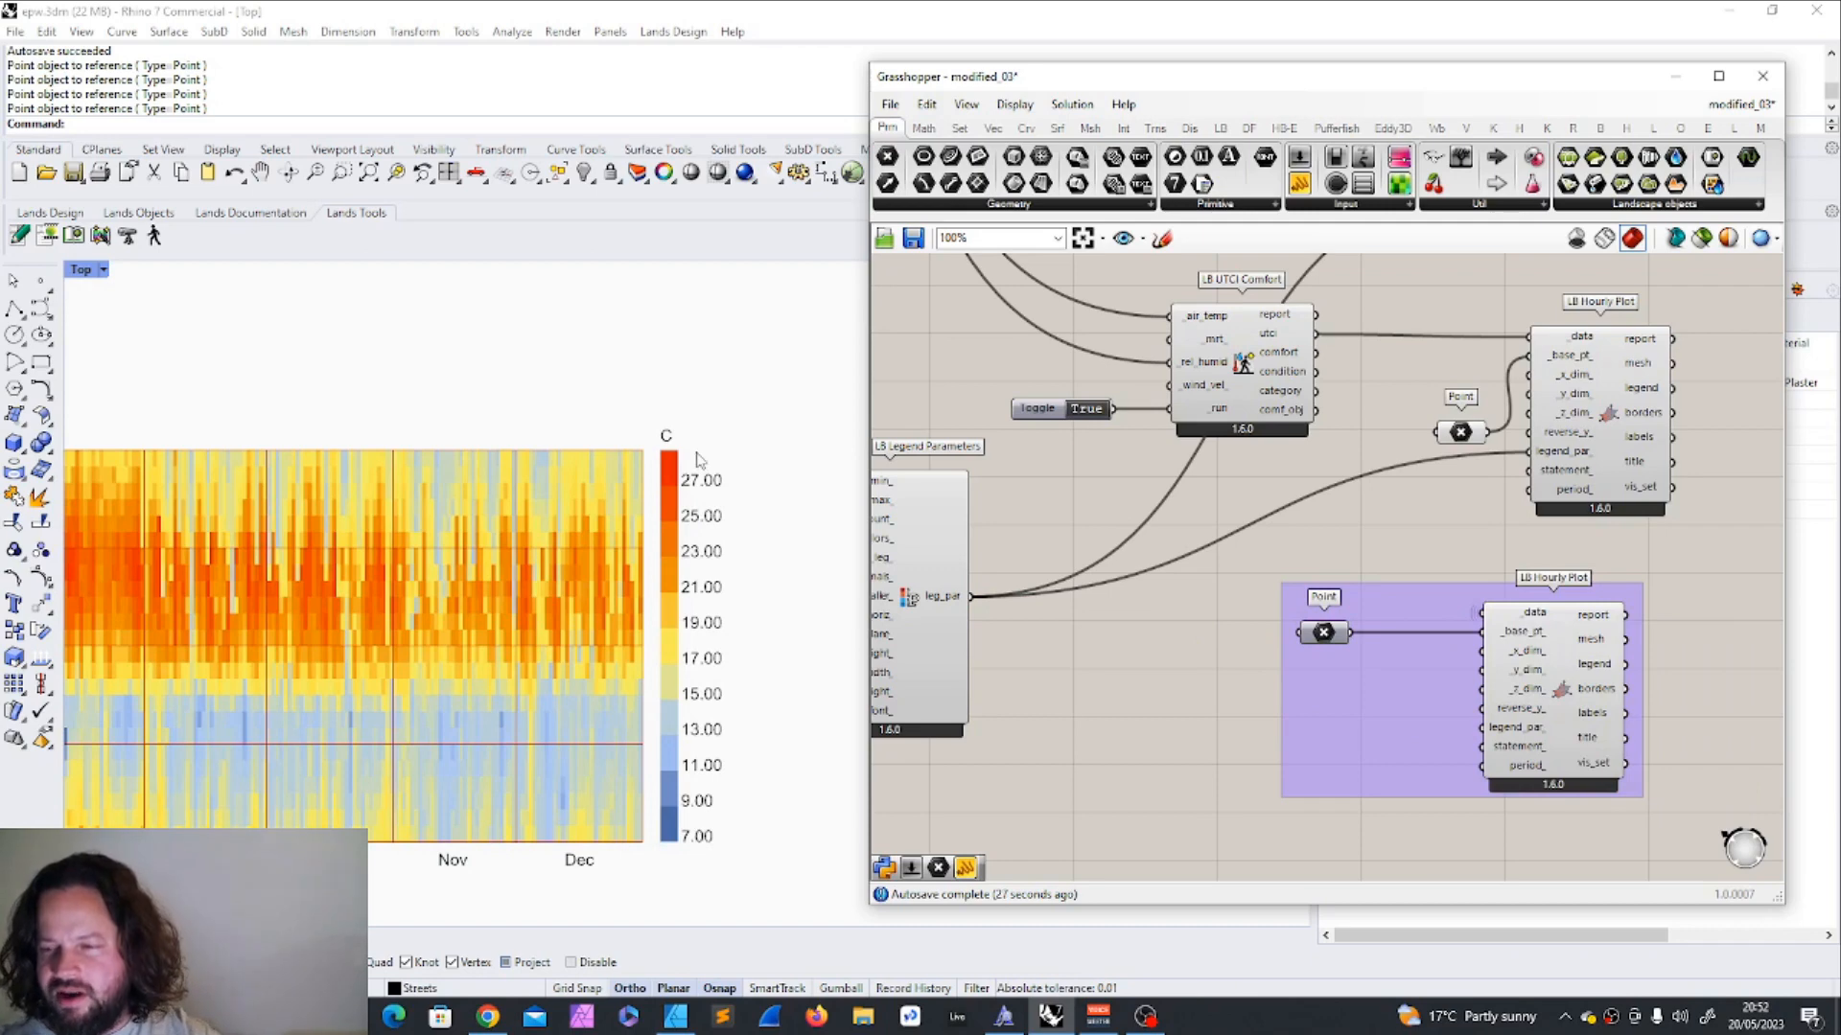
scroll(1070, 652, down, 7)
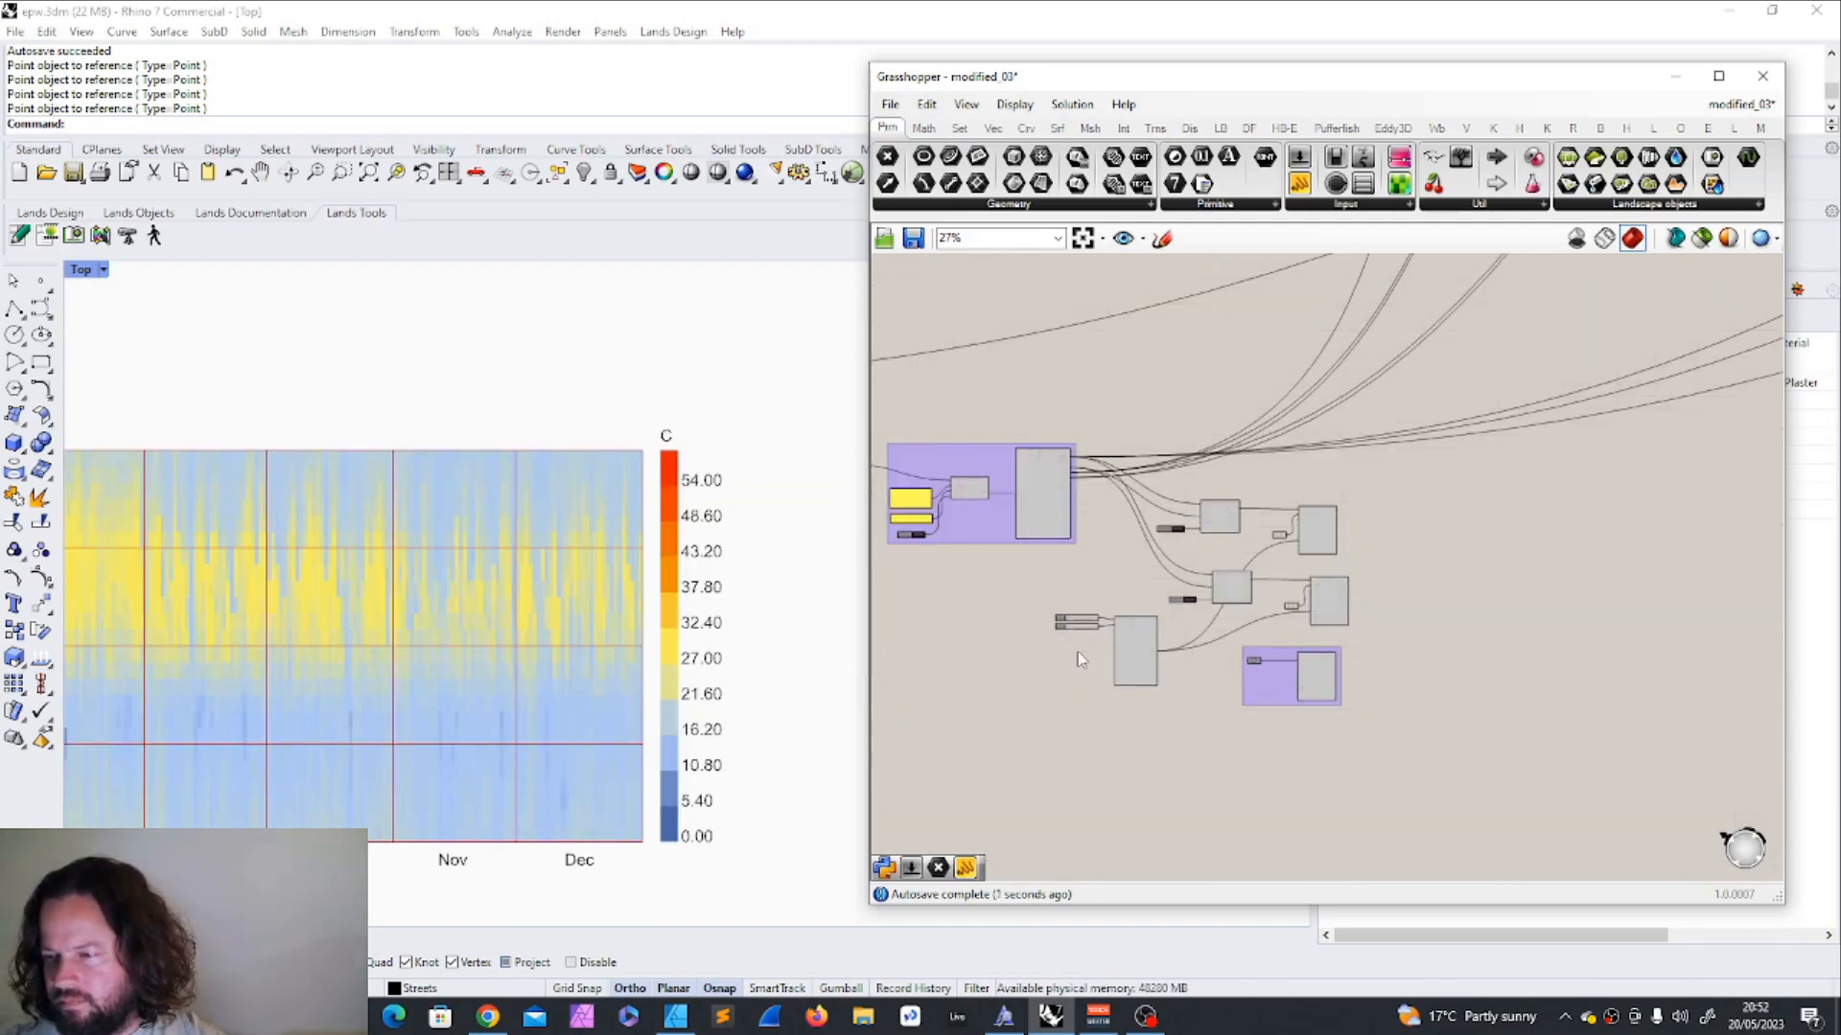
scroll(1073, 632, up, 12)
double_click(1117, 560)
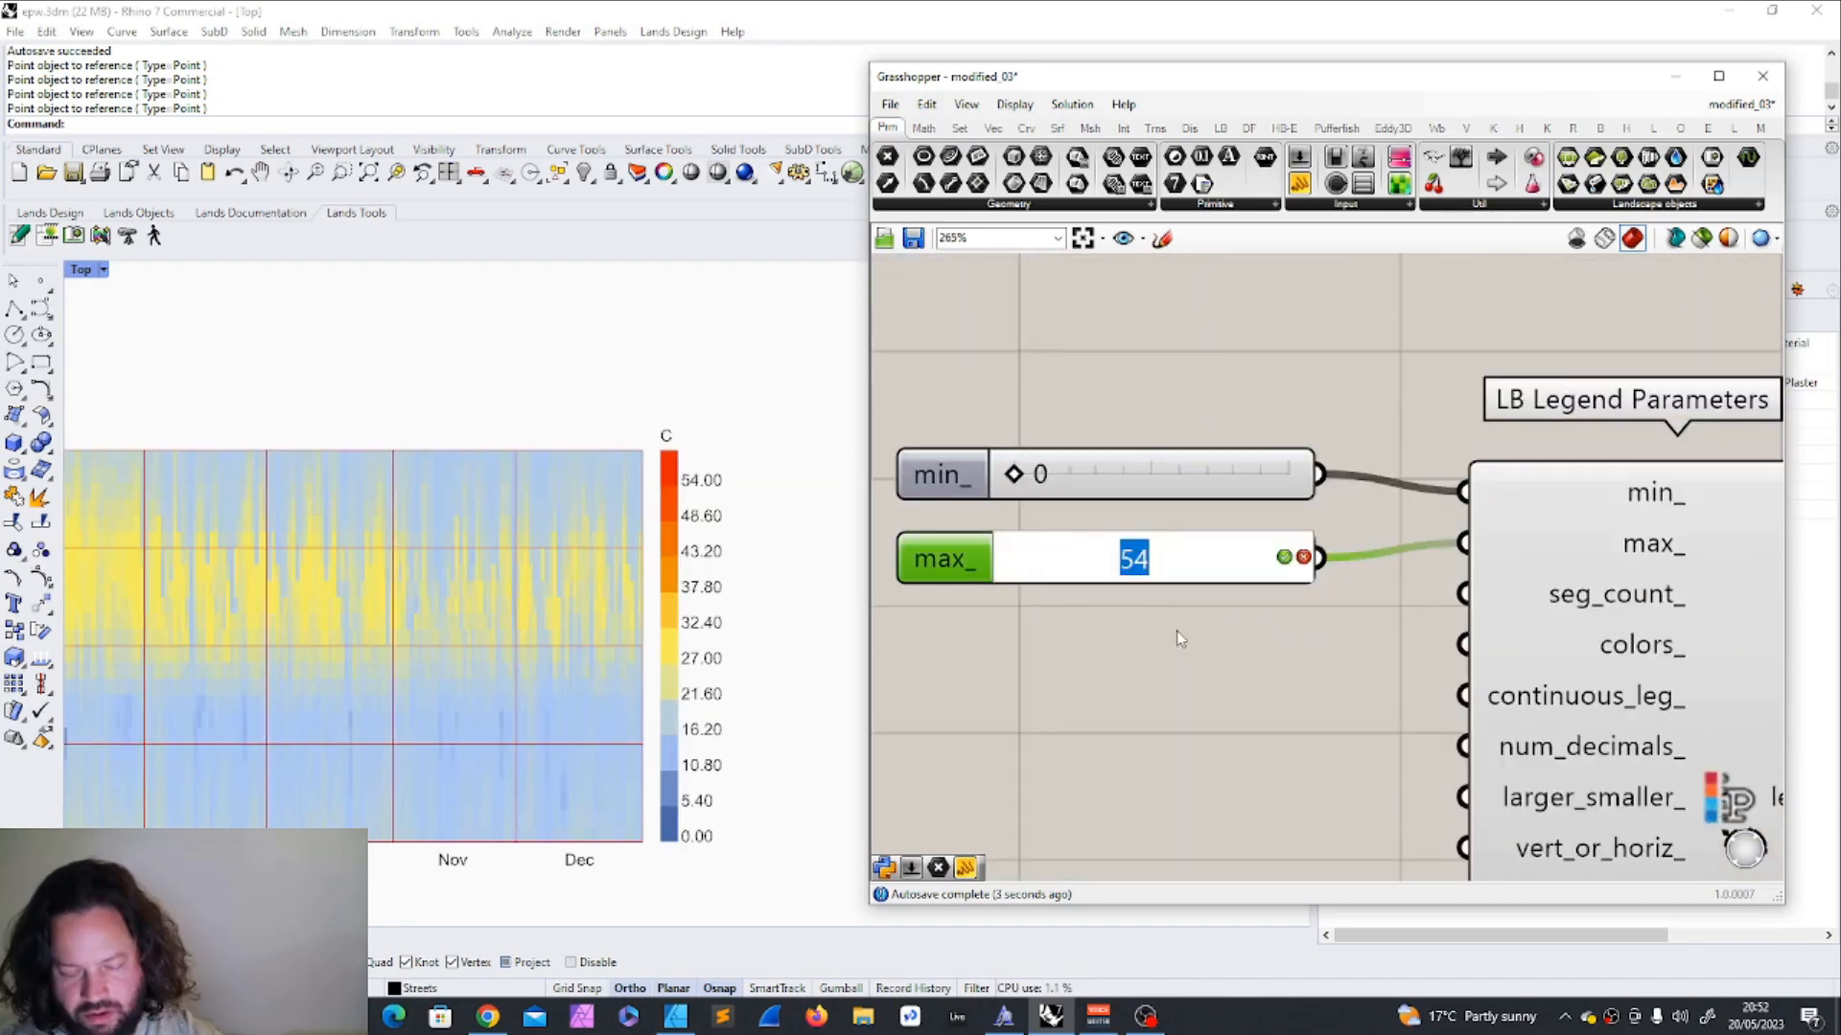
text(32)
key(BackSpace)
text(0)
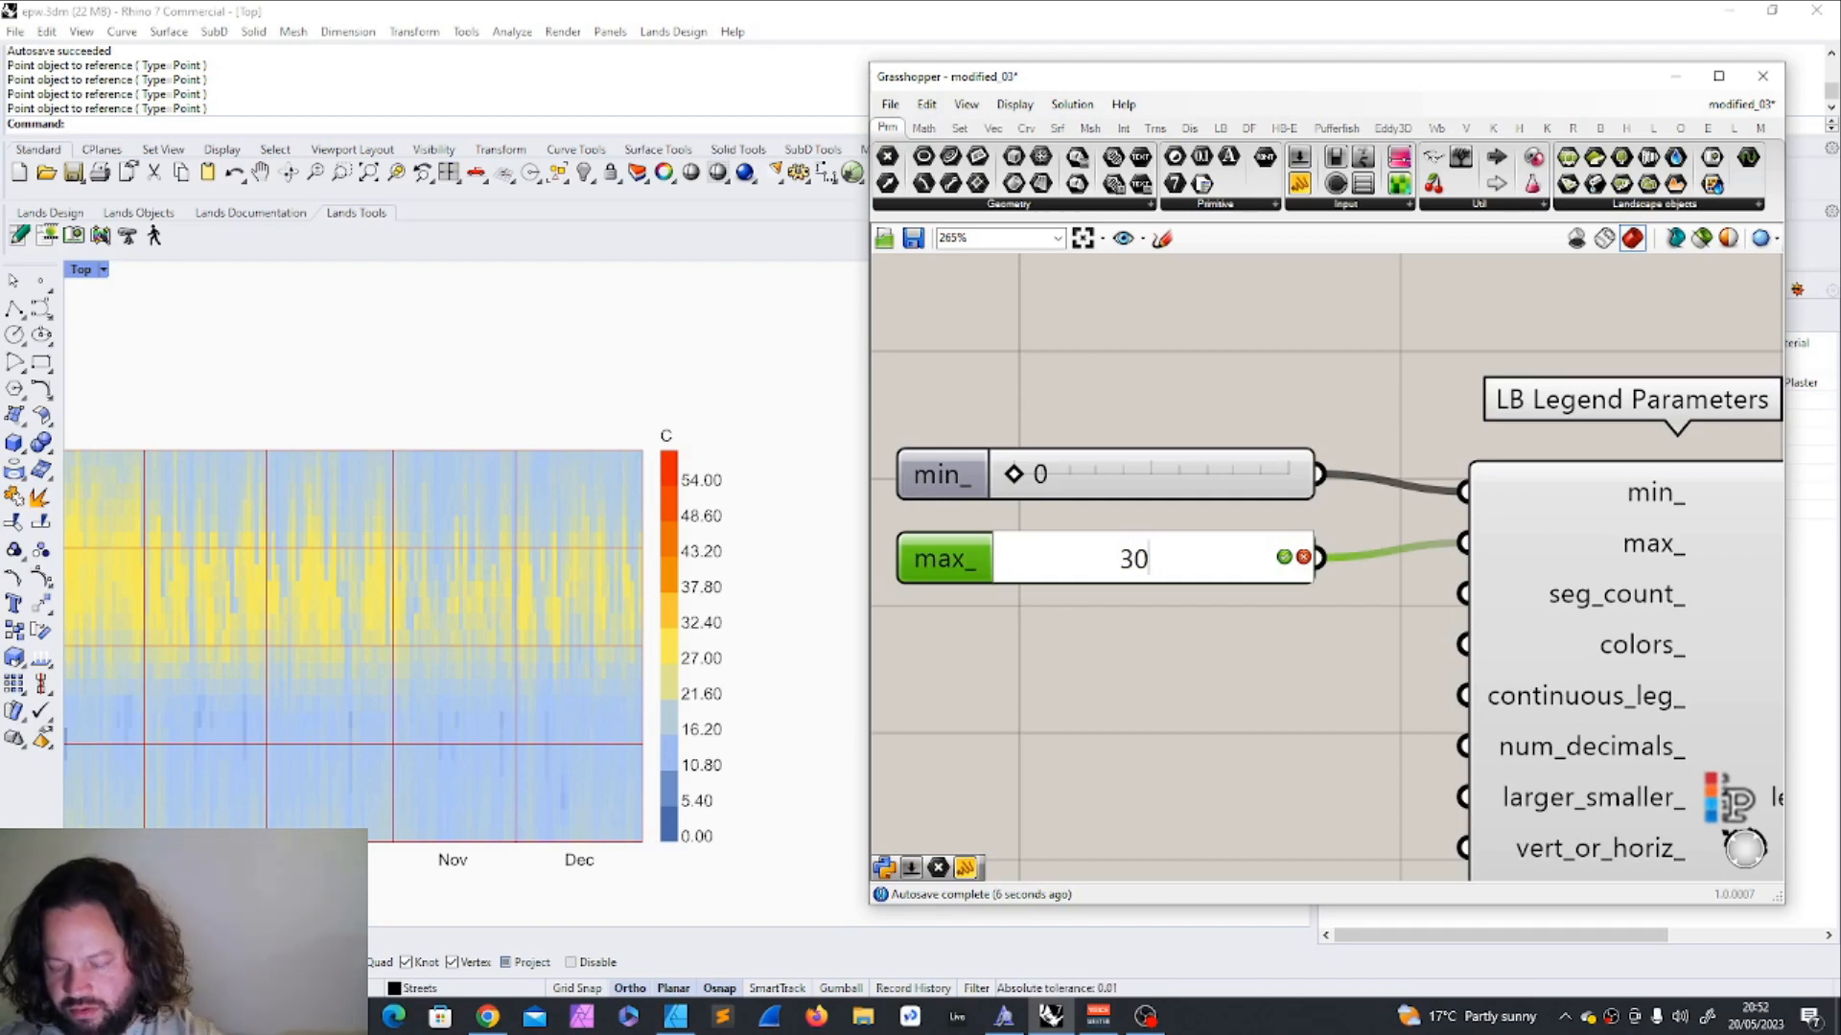
key(Return)
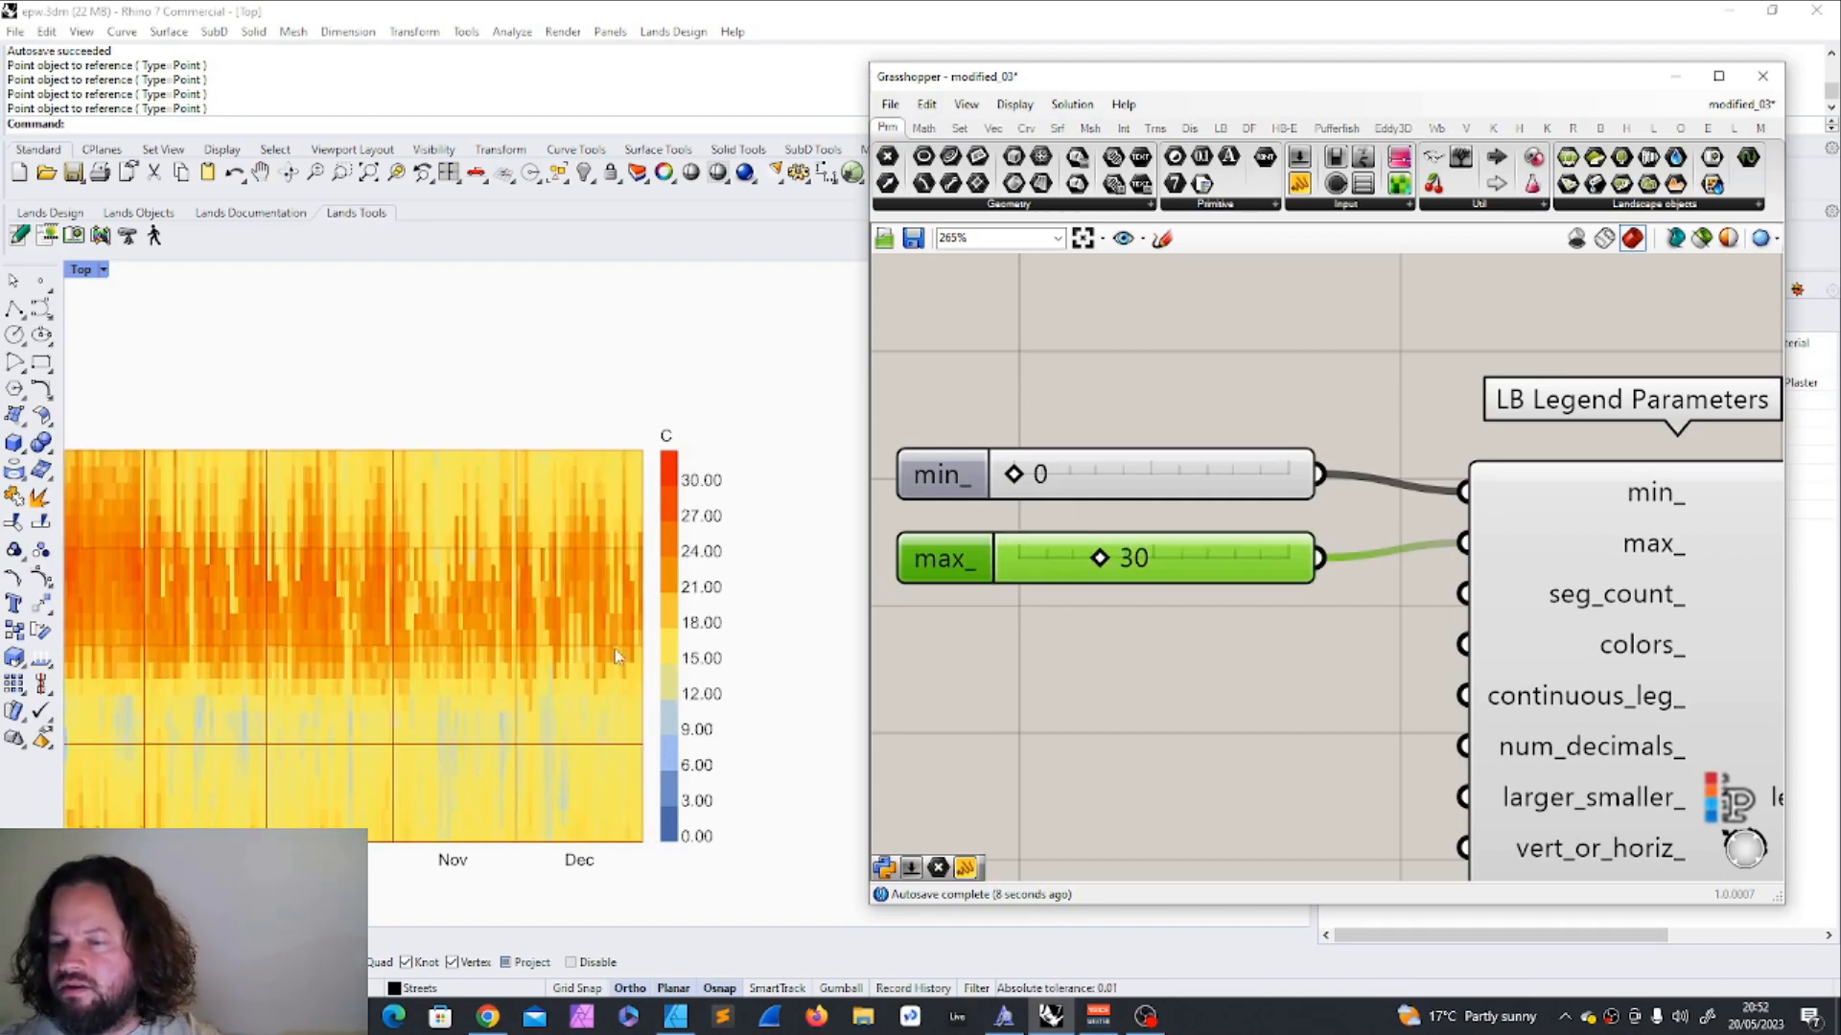
Check the recoloured hourly plots and set the min_ slider feeding LB Legend Parameters to 2.
scroll(745, 692, down, 10)
scroll(479, 422, up, 10)
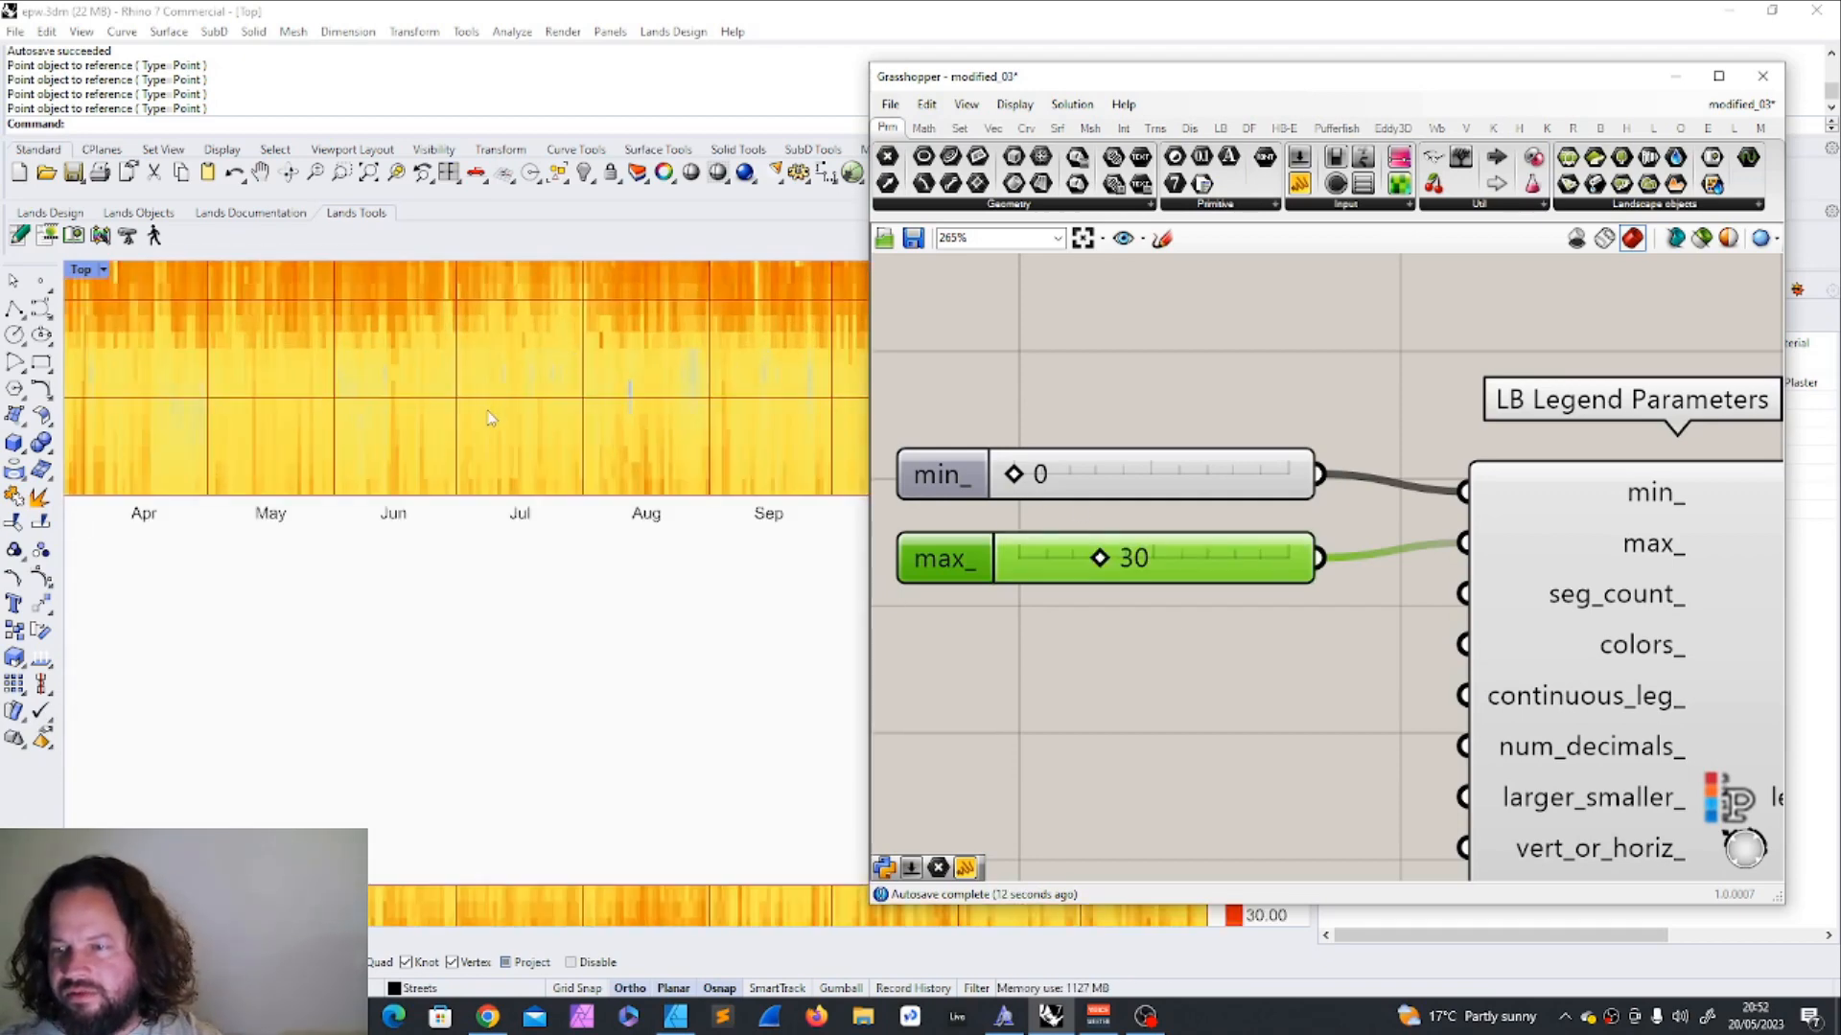
scroll(487, 412, down, 7)
scroll(780, 408, up, 6)
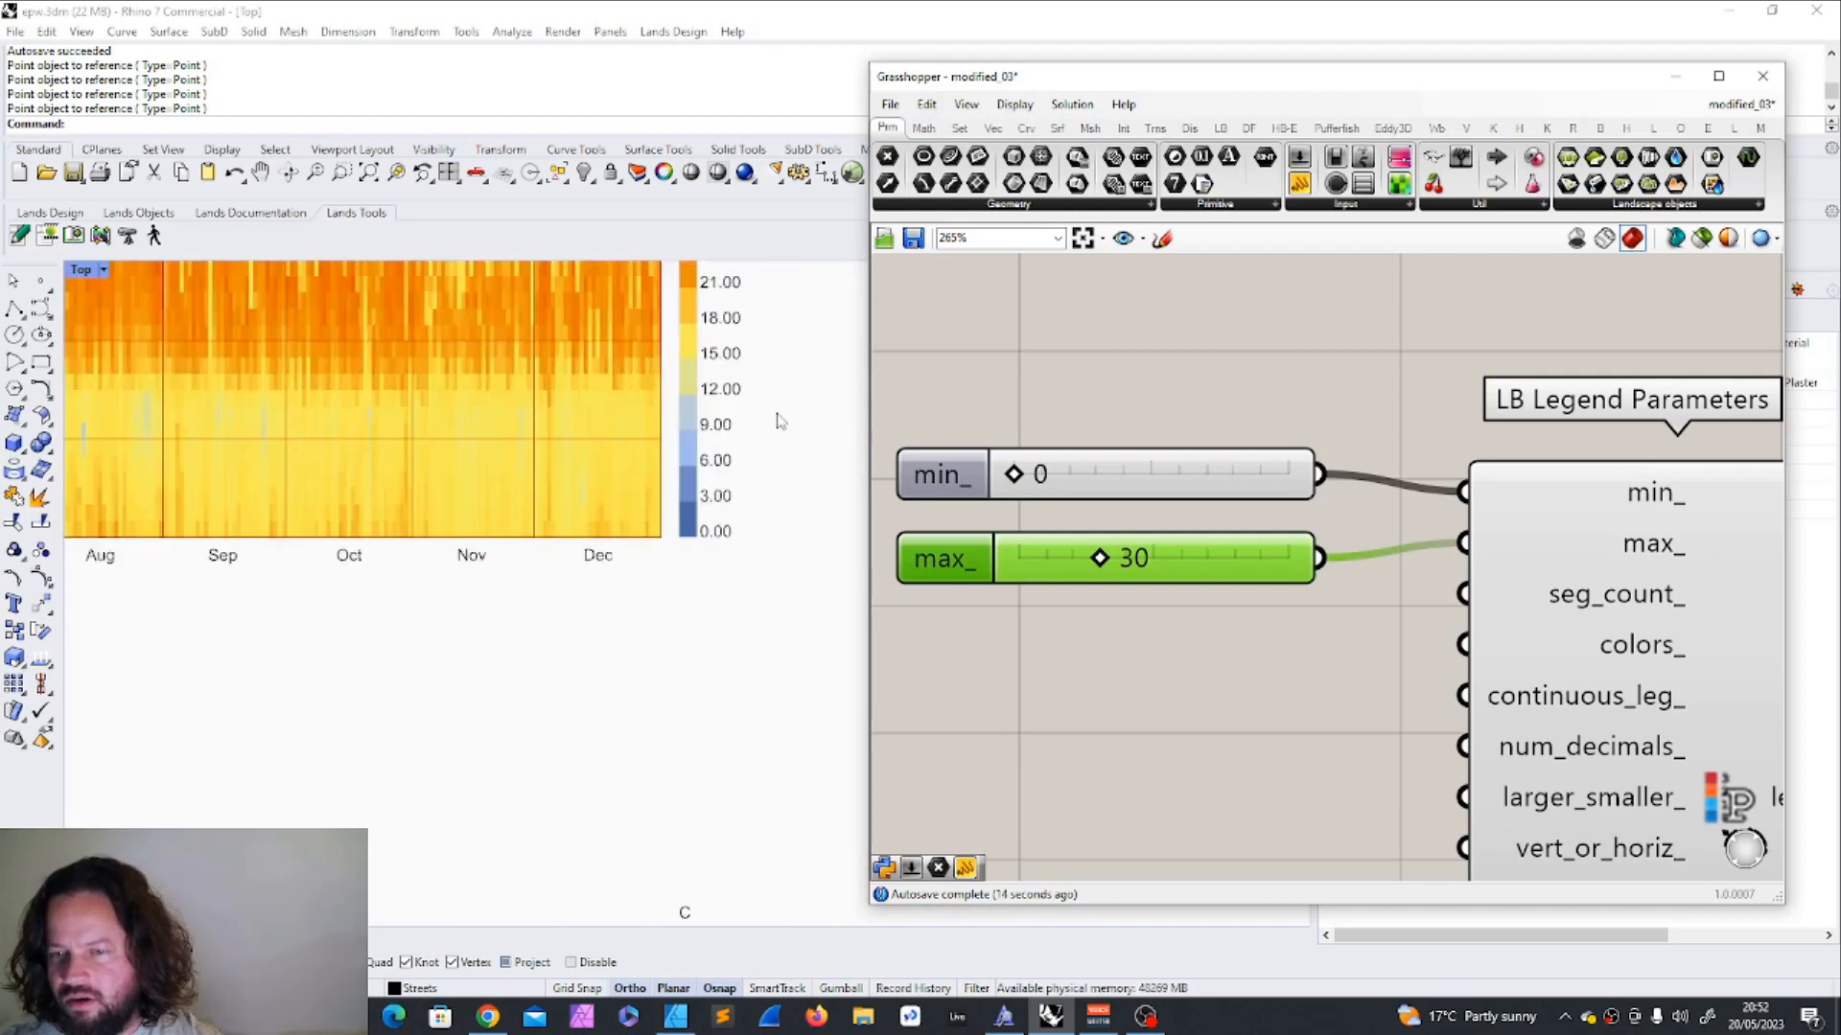
double_click(1059, 489)
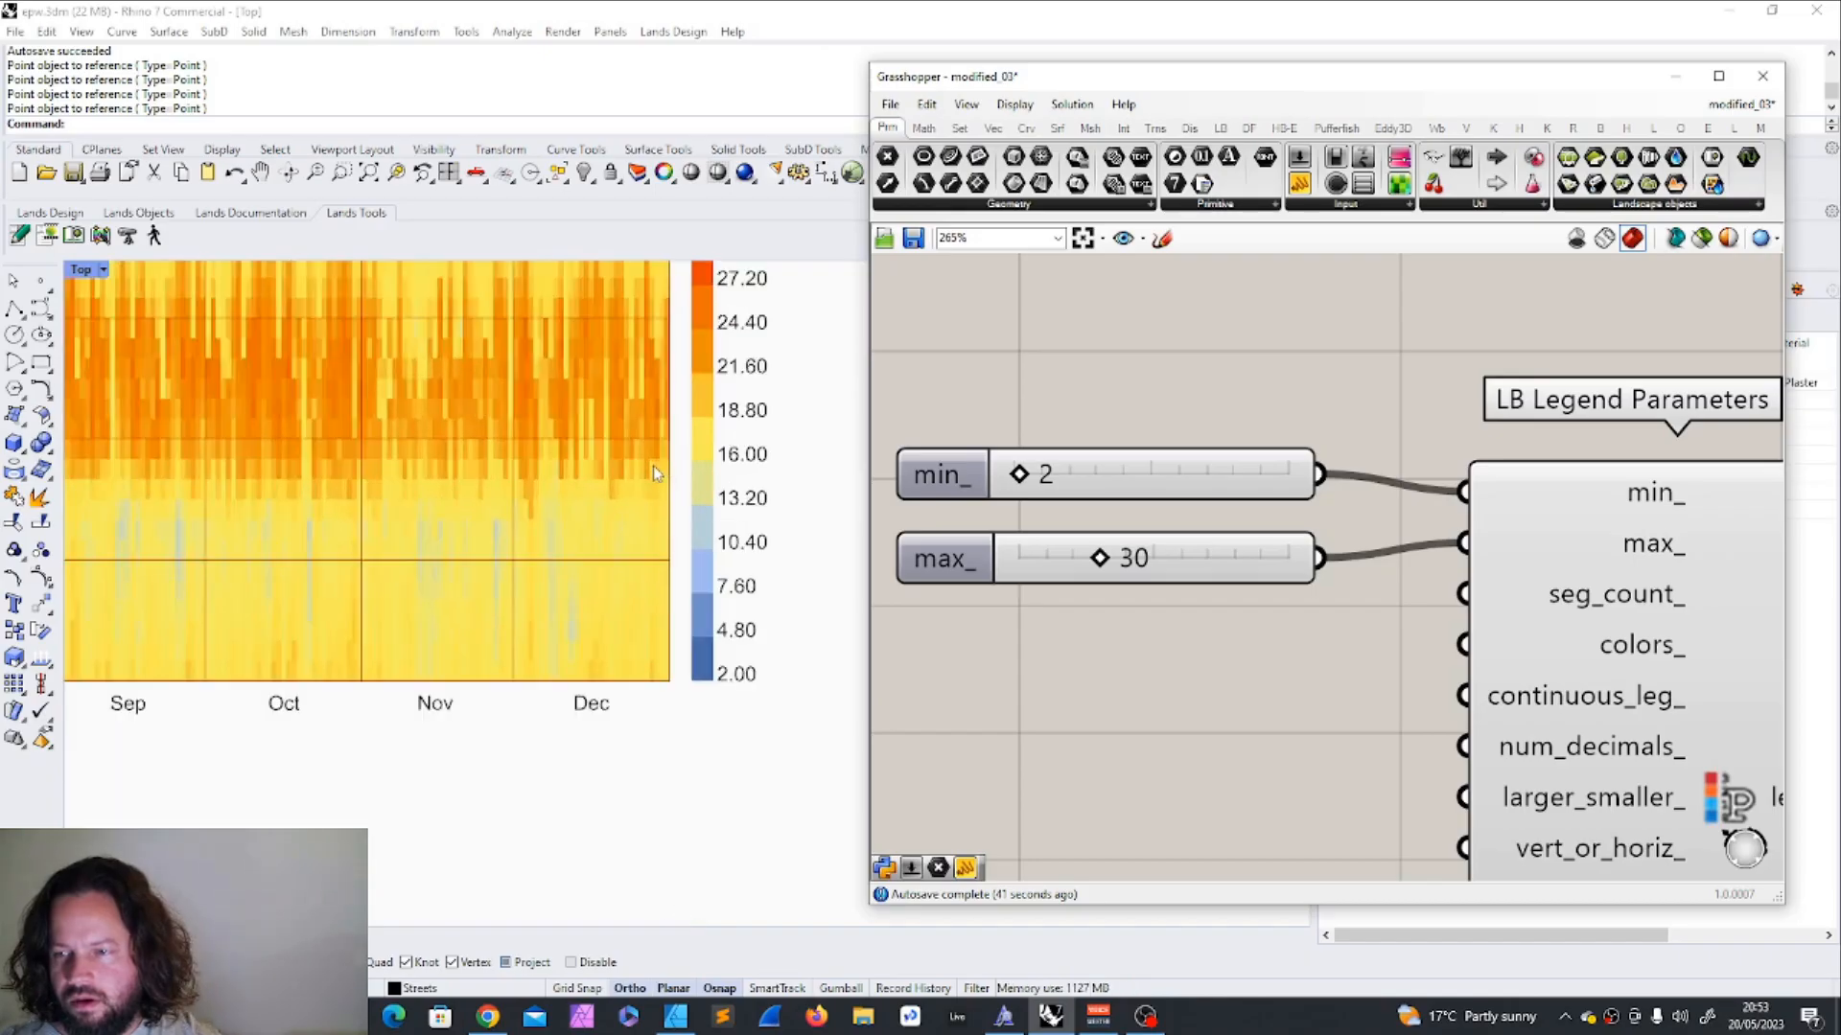
Compare the colours and legends of the stacked hourly plots under the shared range of 2 to 30.
scroll(589, 539, down, 3)
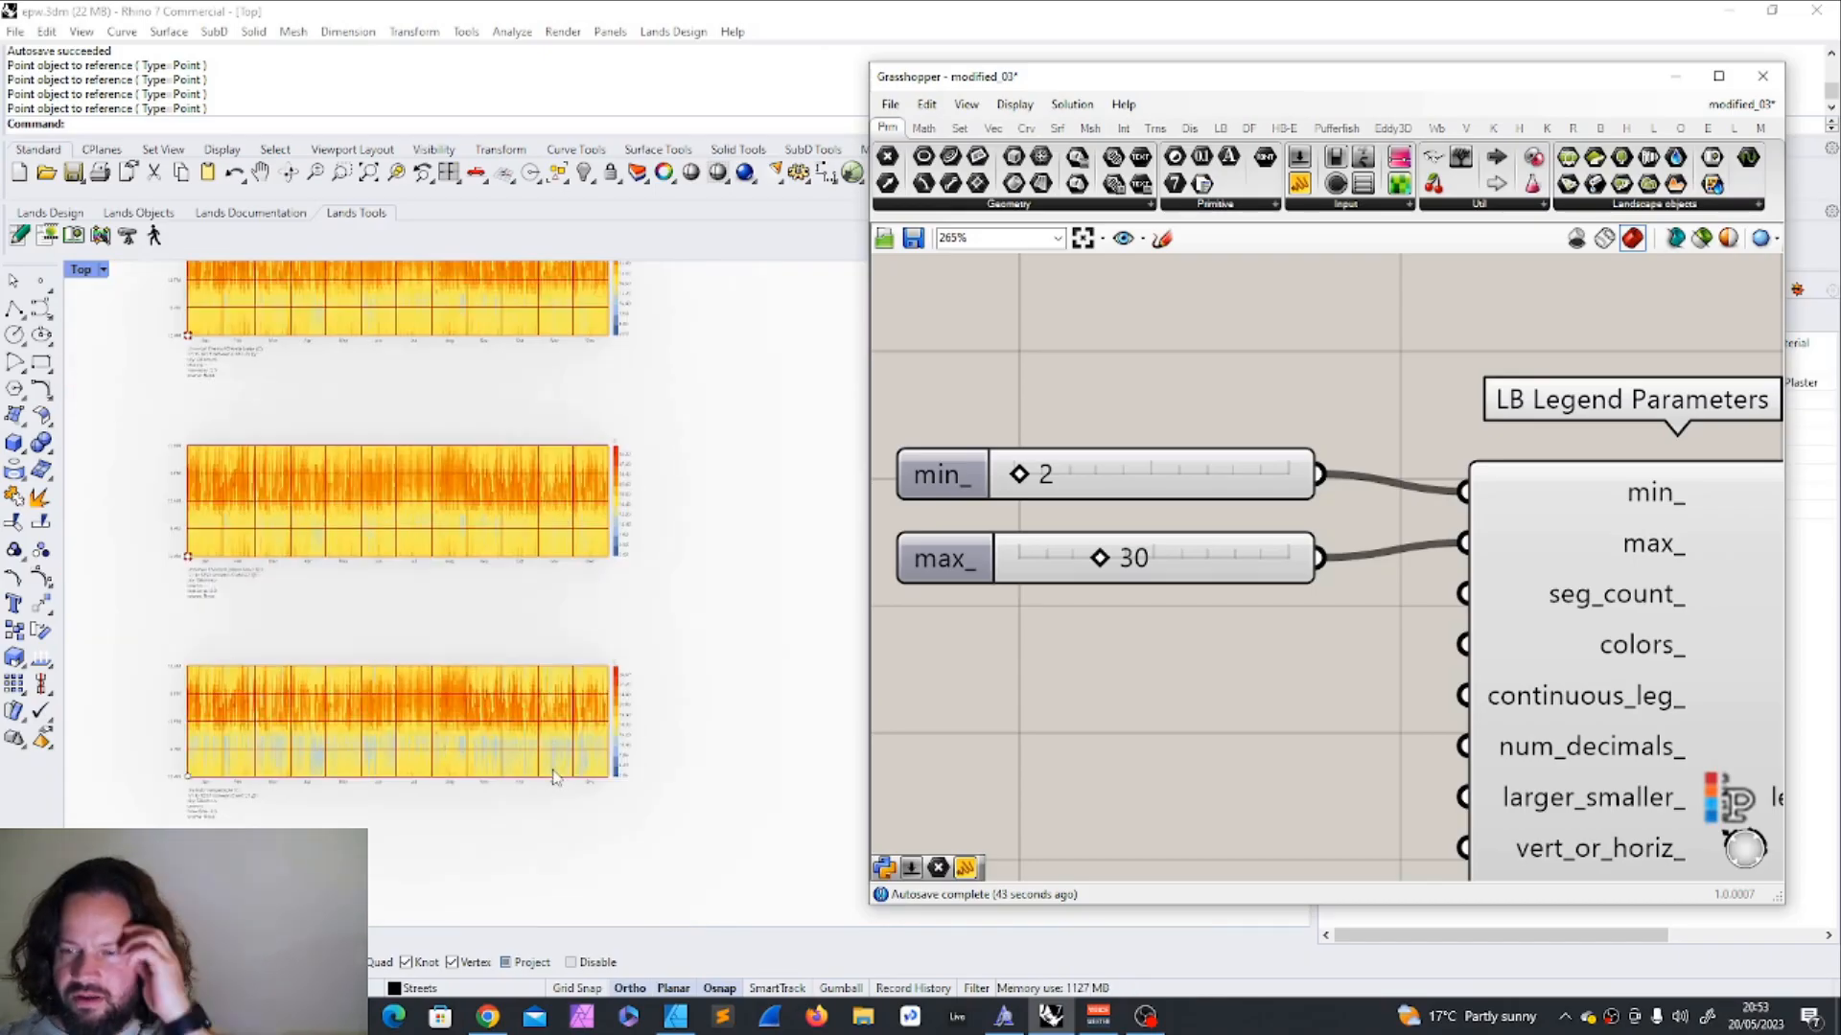
scroll(684, 564, up, 3)
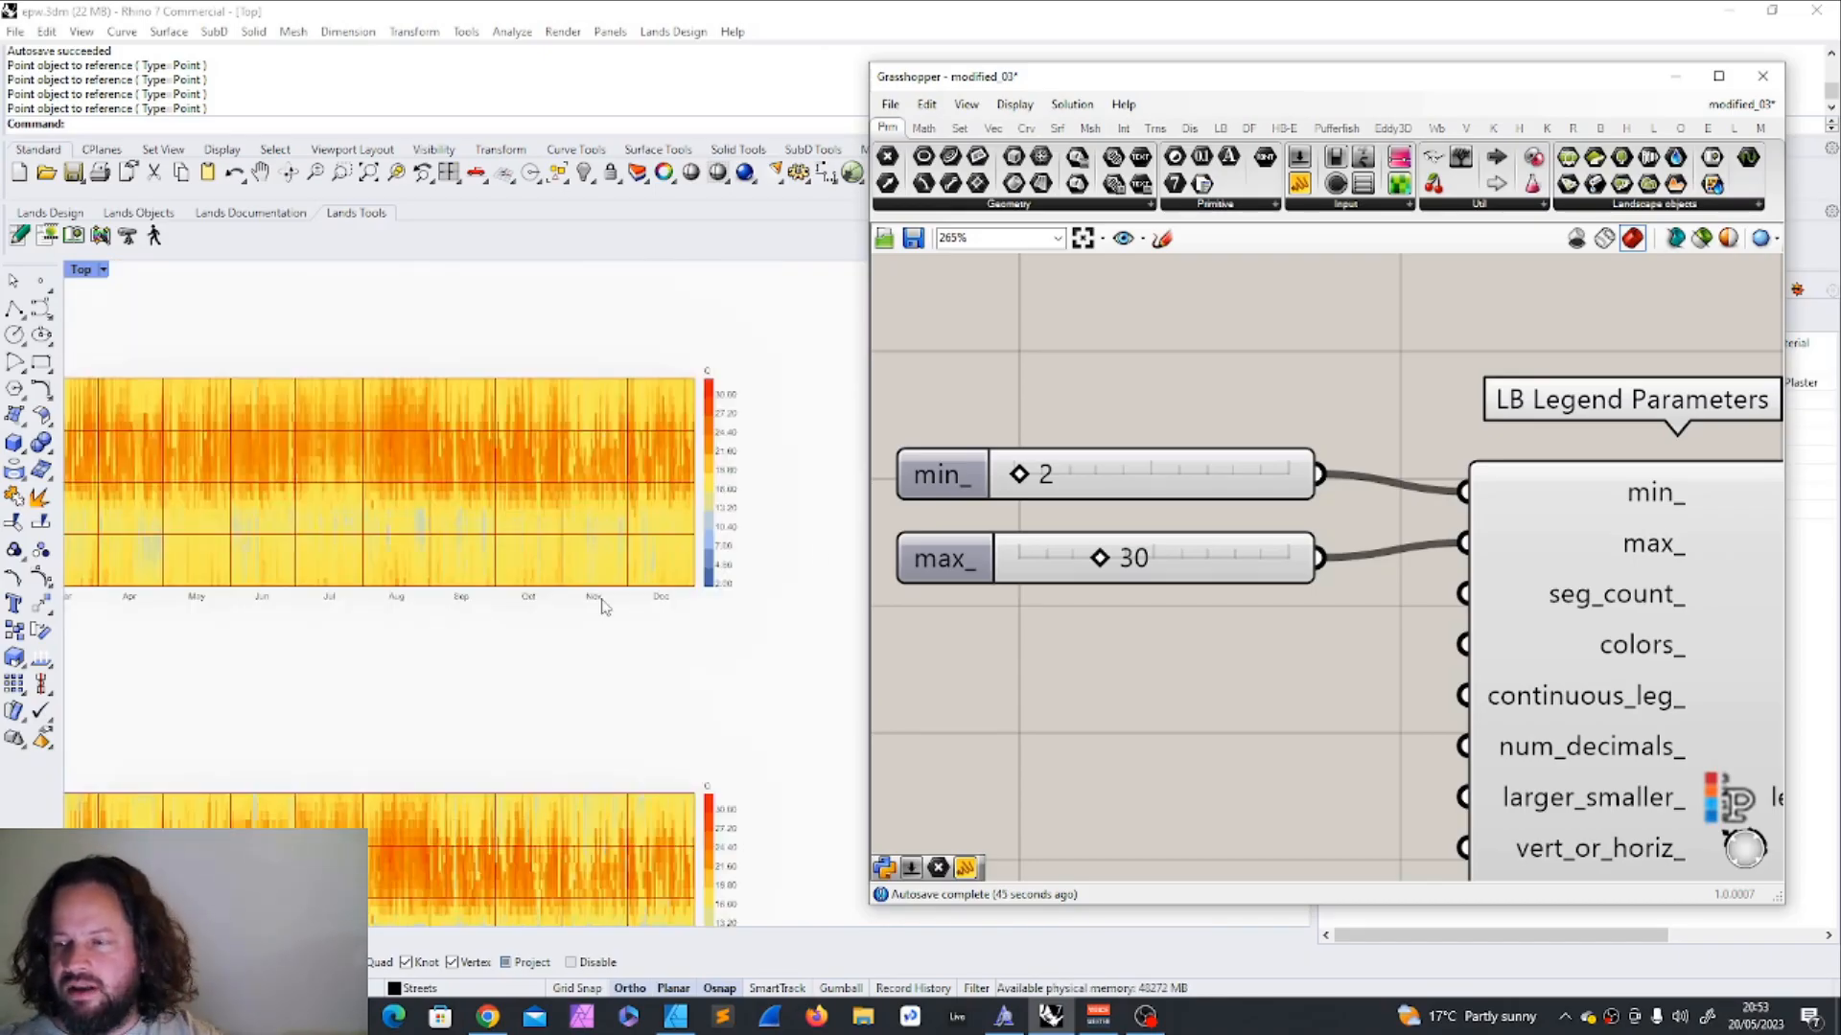
scroll(579, 705, down, 3)
scroll(533, 790, up, 2)
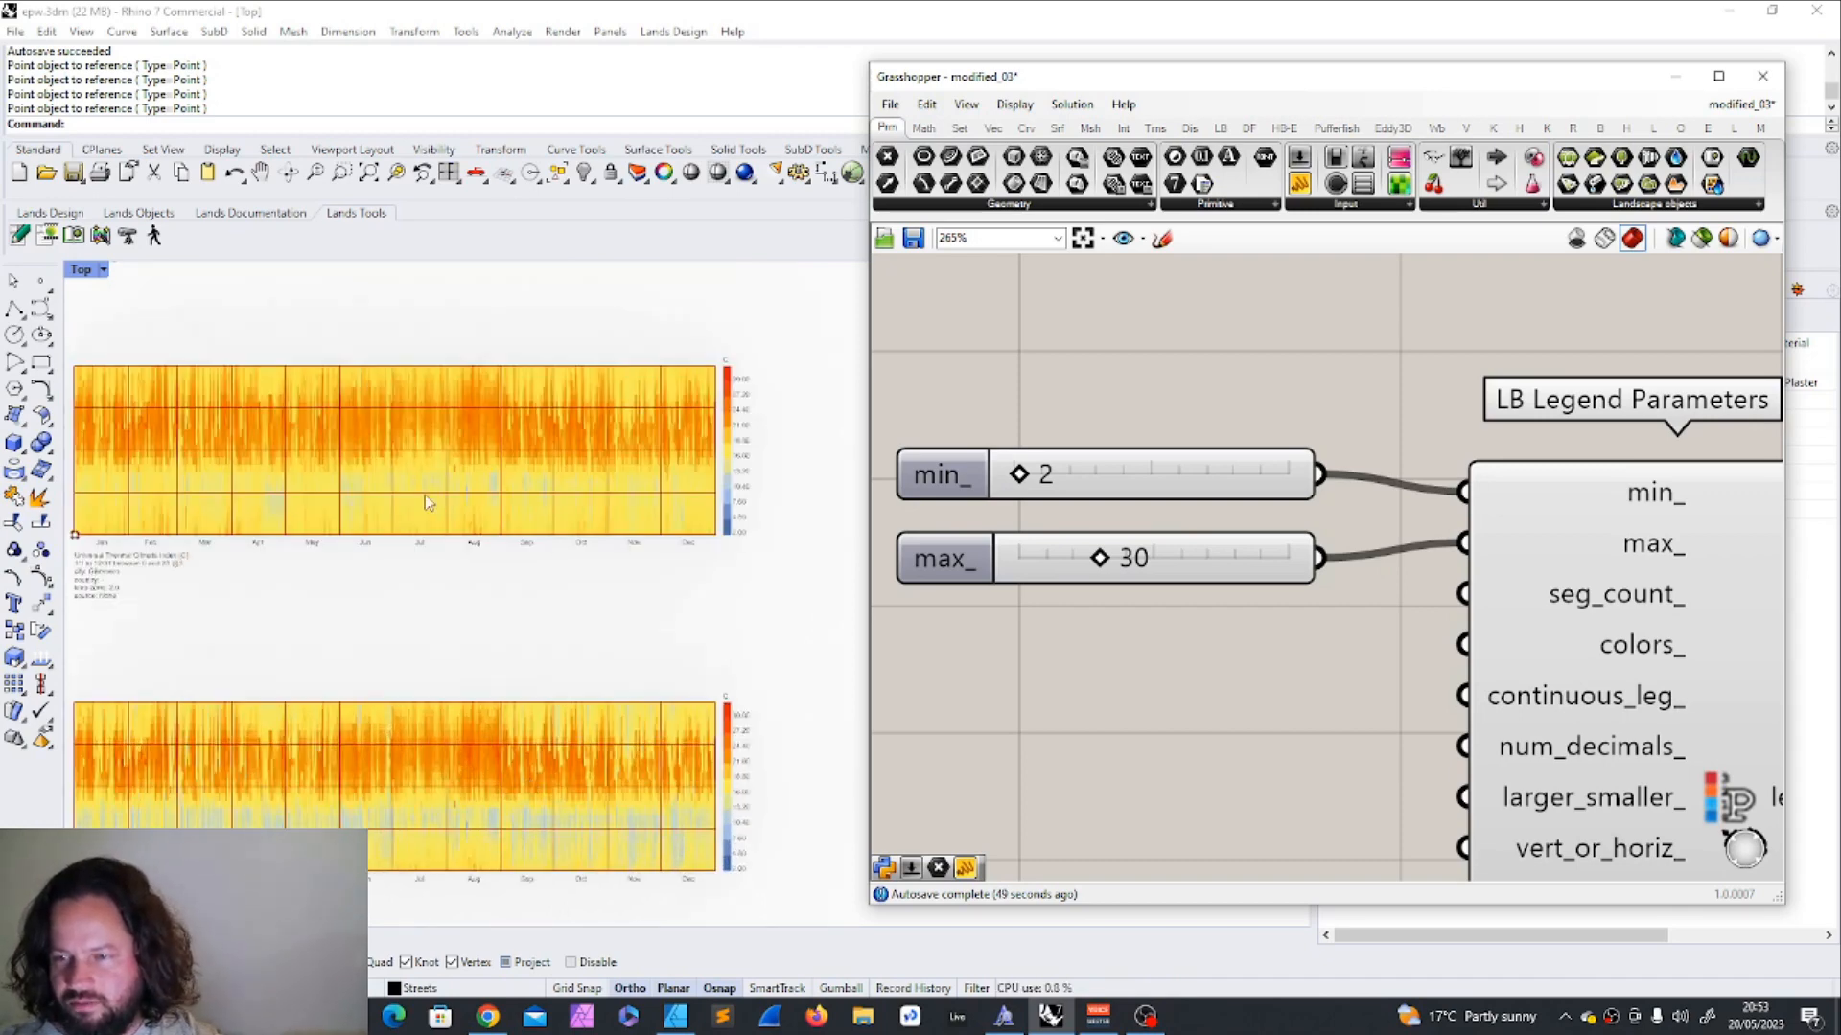
scroll(425, 486, down, 3)
scroll(307, 560, up, 3)
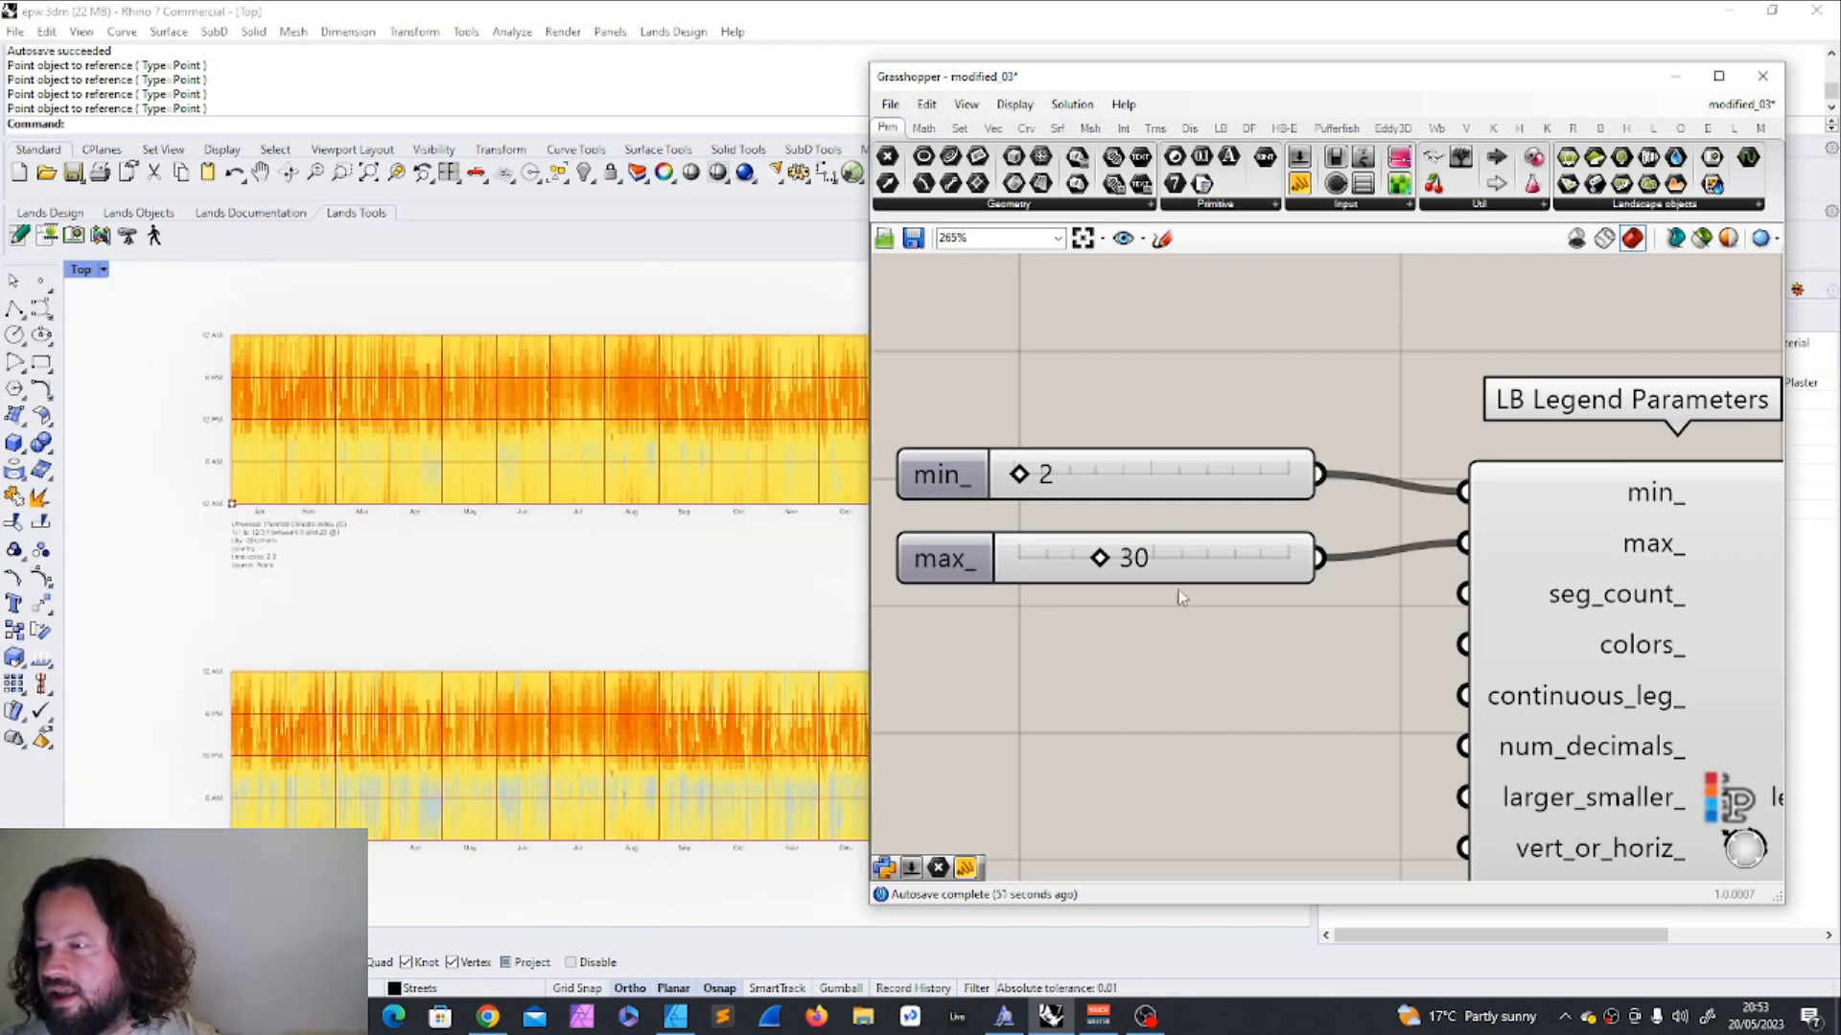
Move LB Legend Parameters with its sliders and the hourly plots farther from the UTCI components to free up canvas space.
scroll(1182, 625, down, 9)
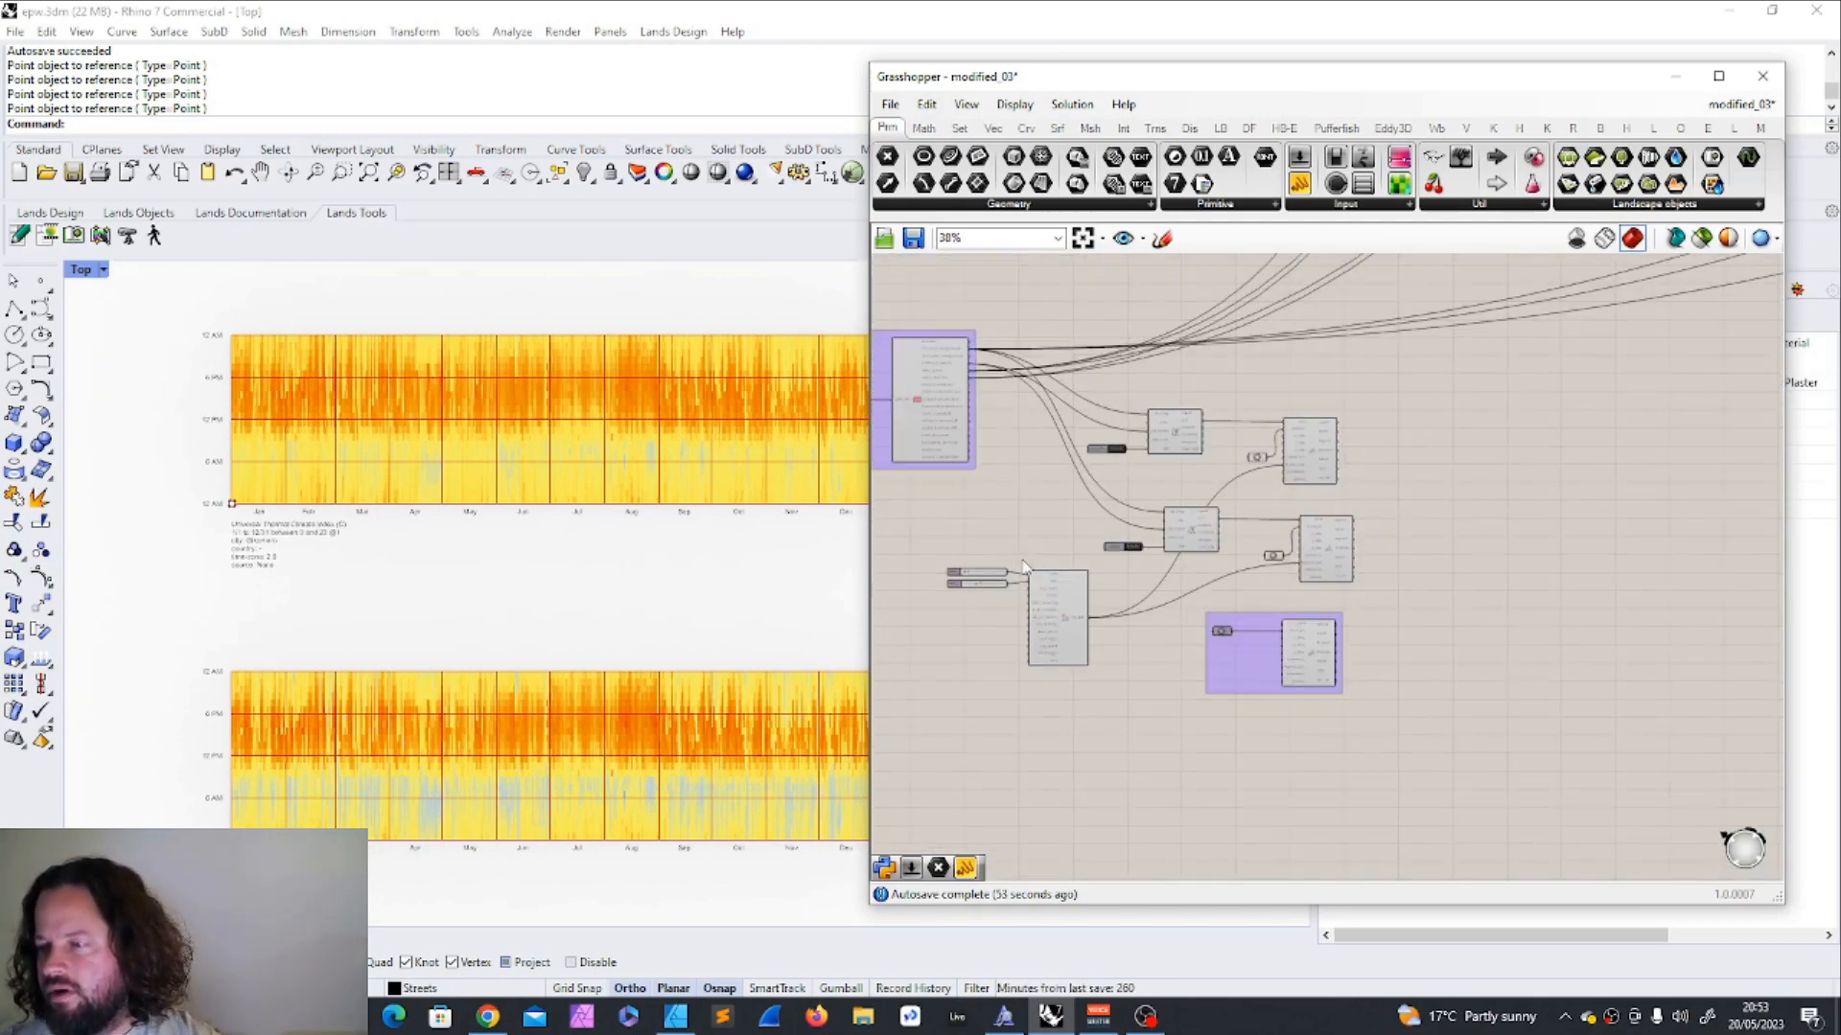
drag(934, 525, 1133, 707)
drag(1074, 614, 1140, 696)
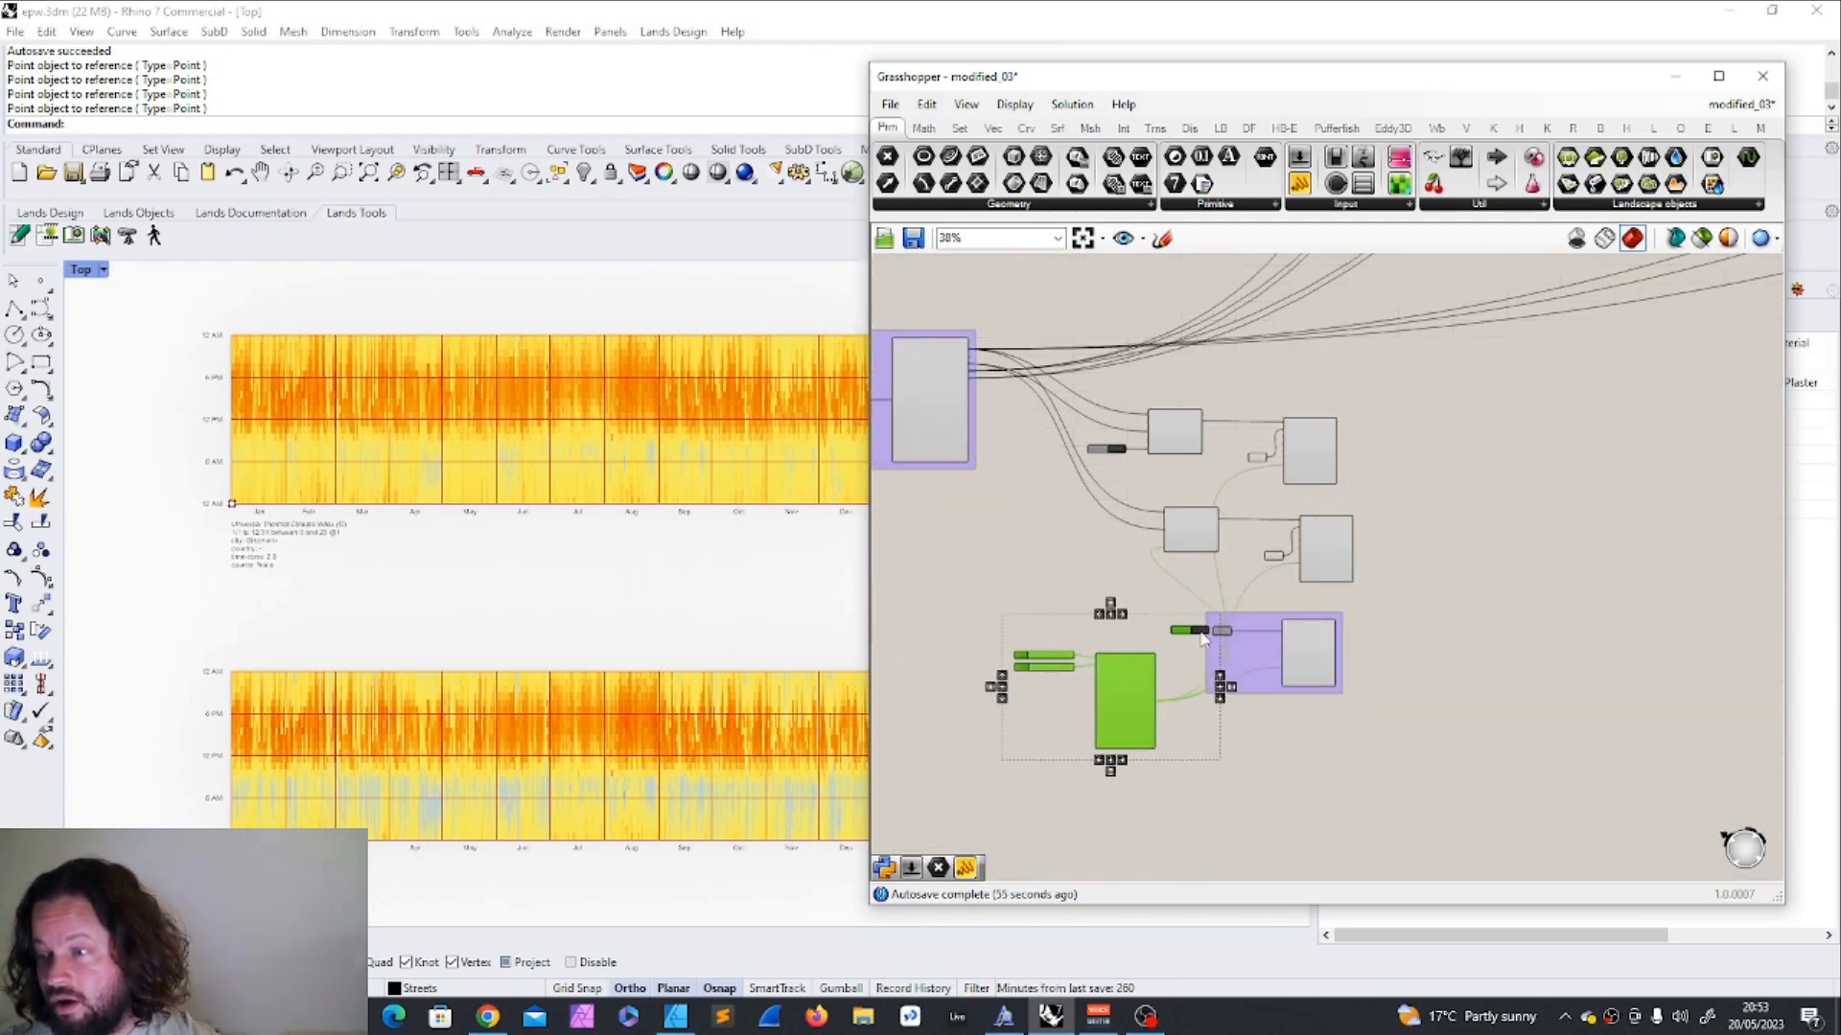
drag(1352, 411, 1234, 504)
shift+drag(1386, 508, 1242, 721)
shift+click(1117, 706)
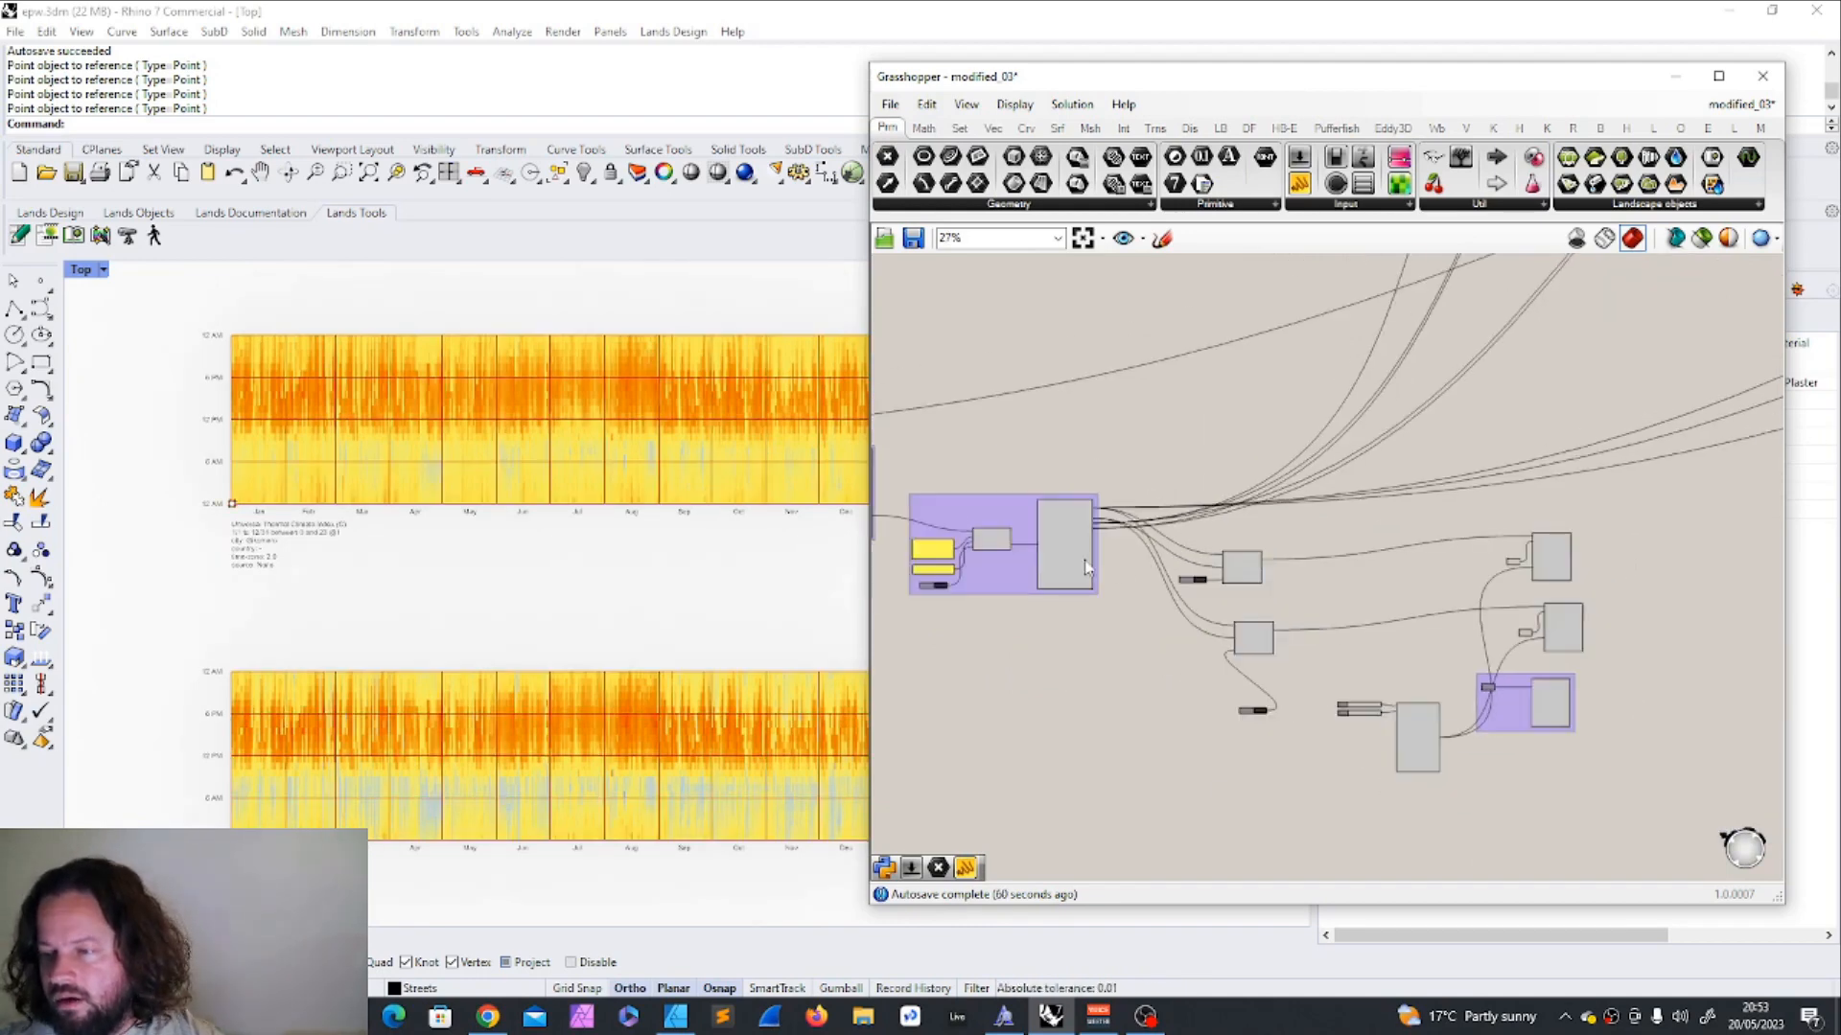
Reposition both LB UTCI Comfort components farther from LB Import EPW, each with its Boolean toggle beside its _run input.
scroll(1091, 558, up, 5)
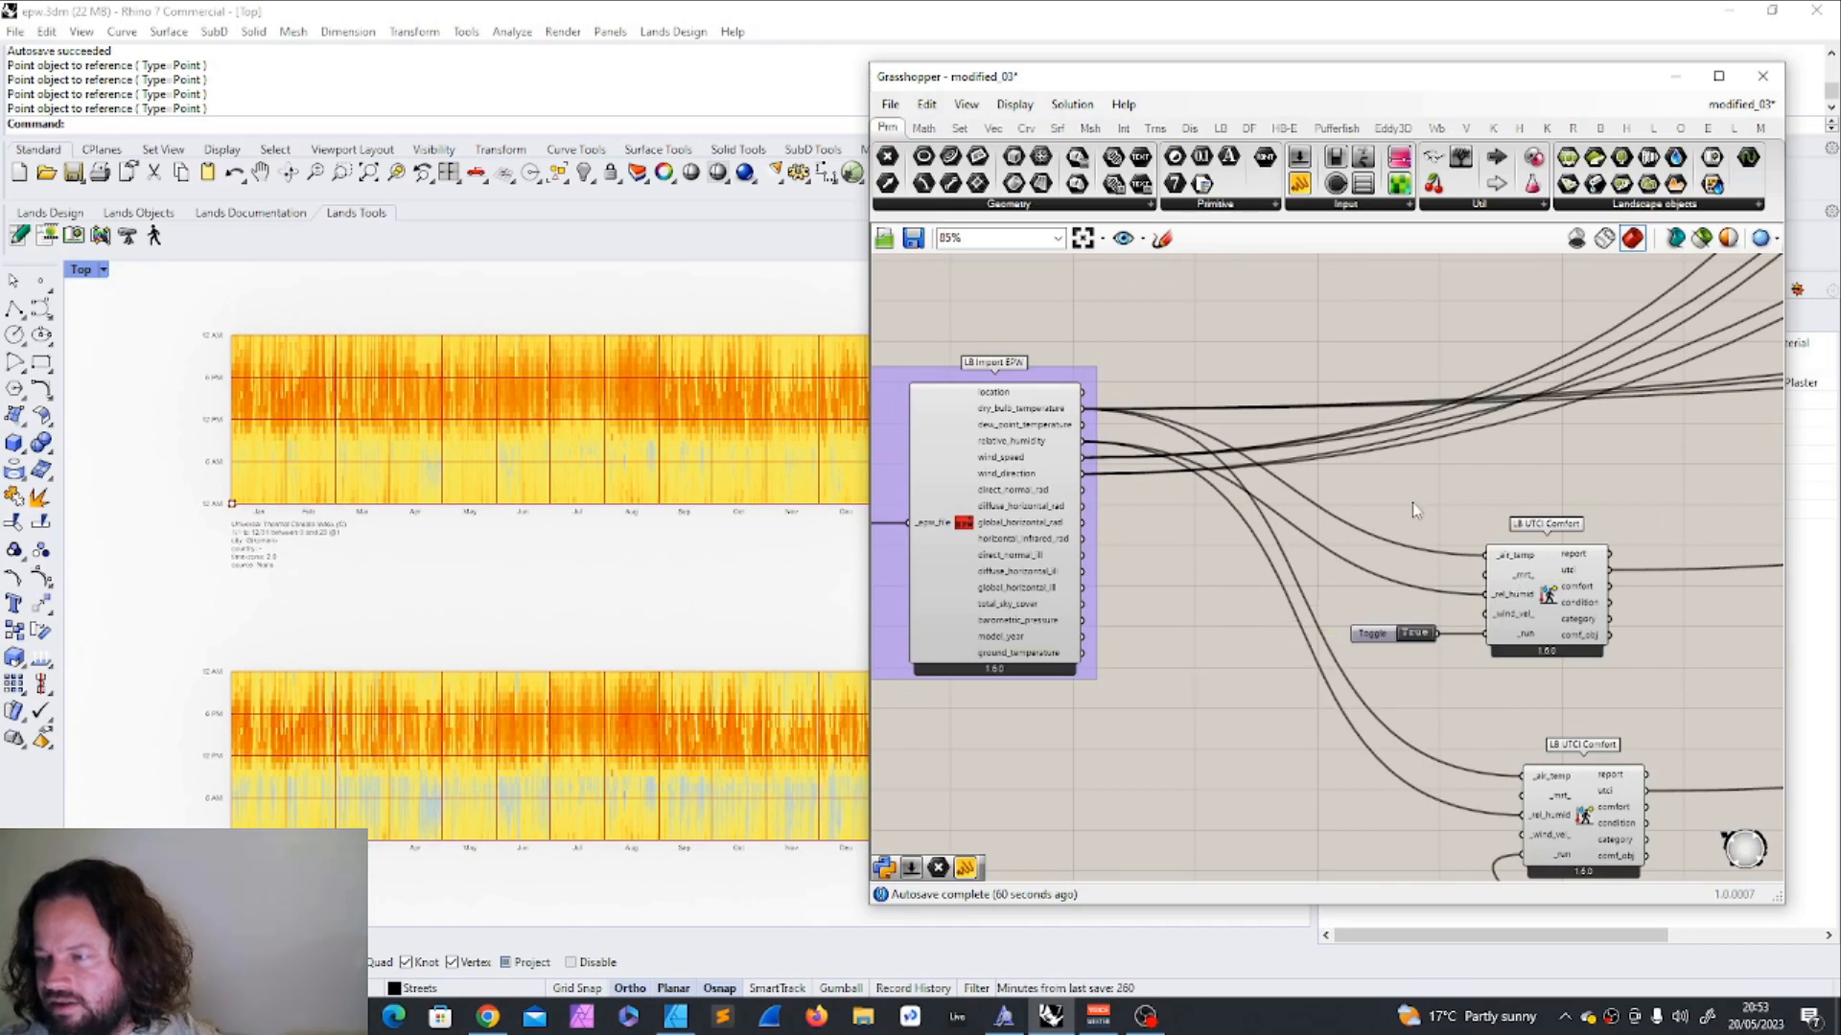
drag(1338, 498, 1434, 637)
scroll(1434, 614, down, 3)
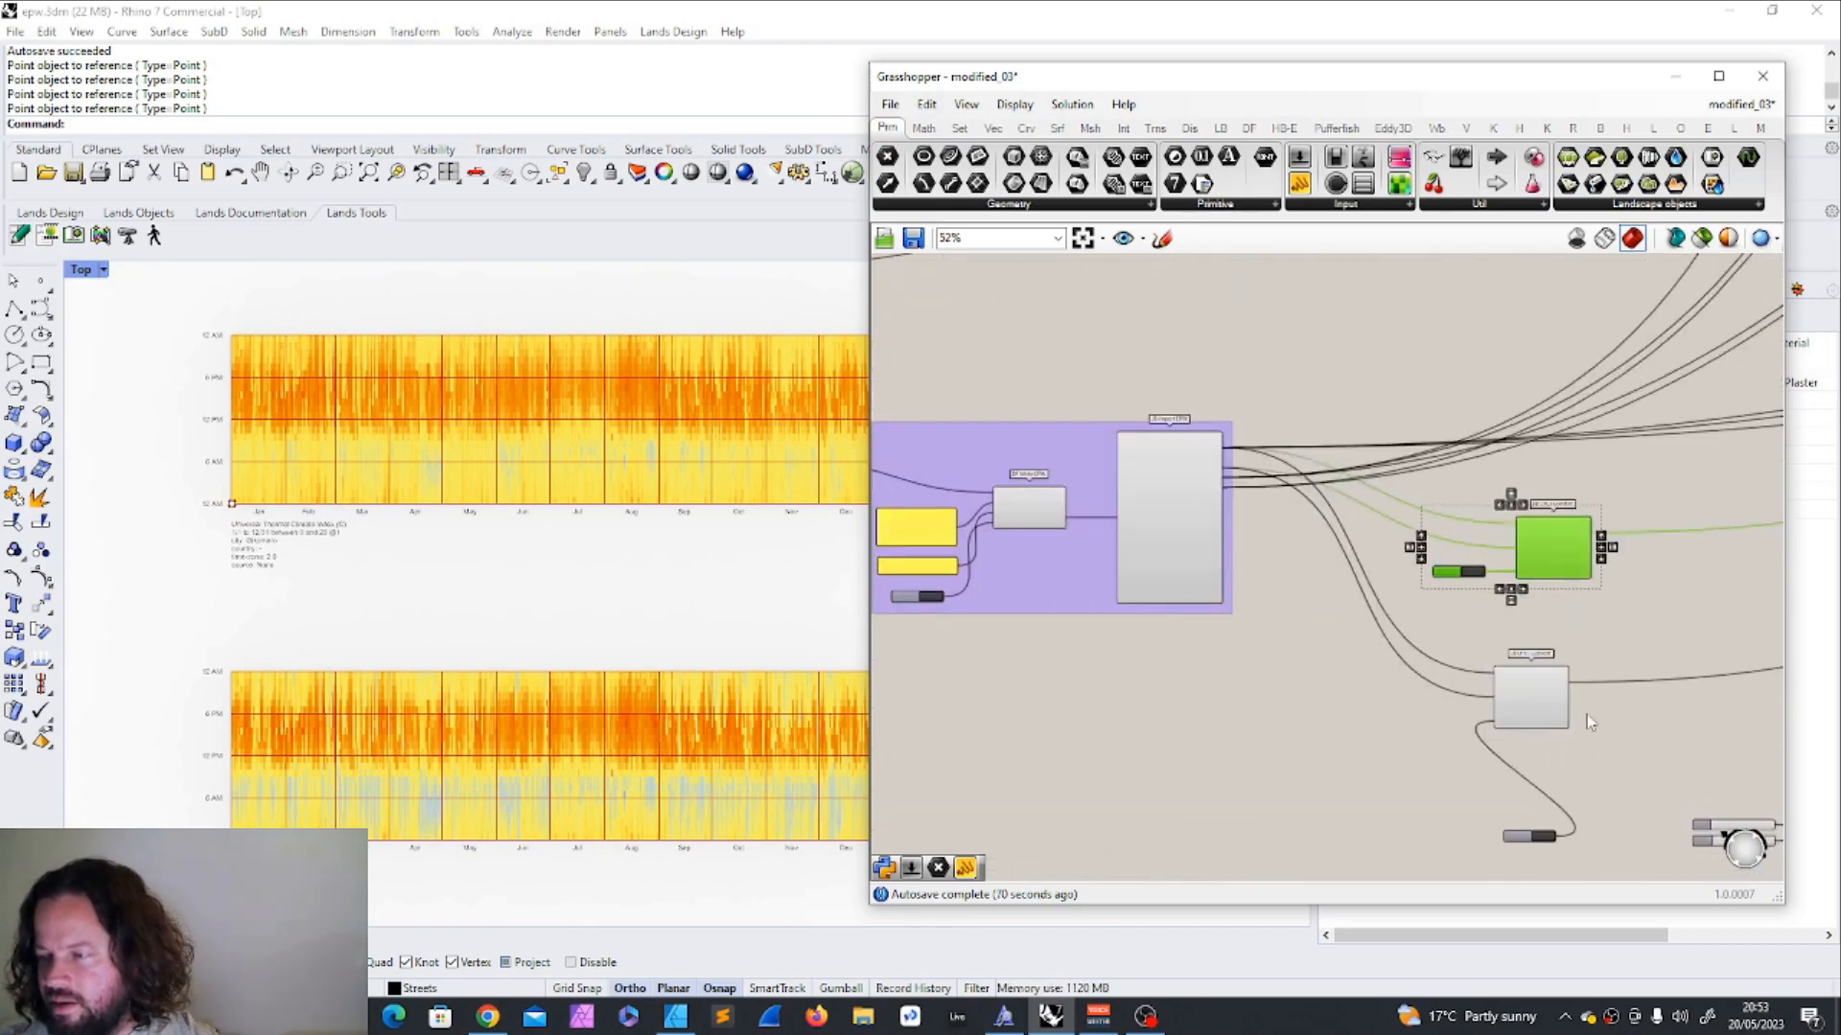
drag(1524, 837, 1433, 719)
drag(1340, 630, 1636, 783)
drag(1533, 694, 1564, 701)
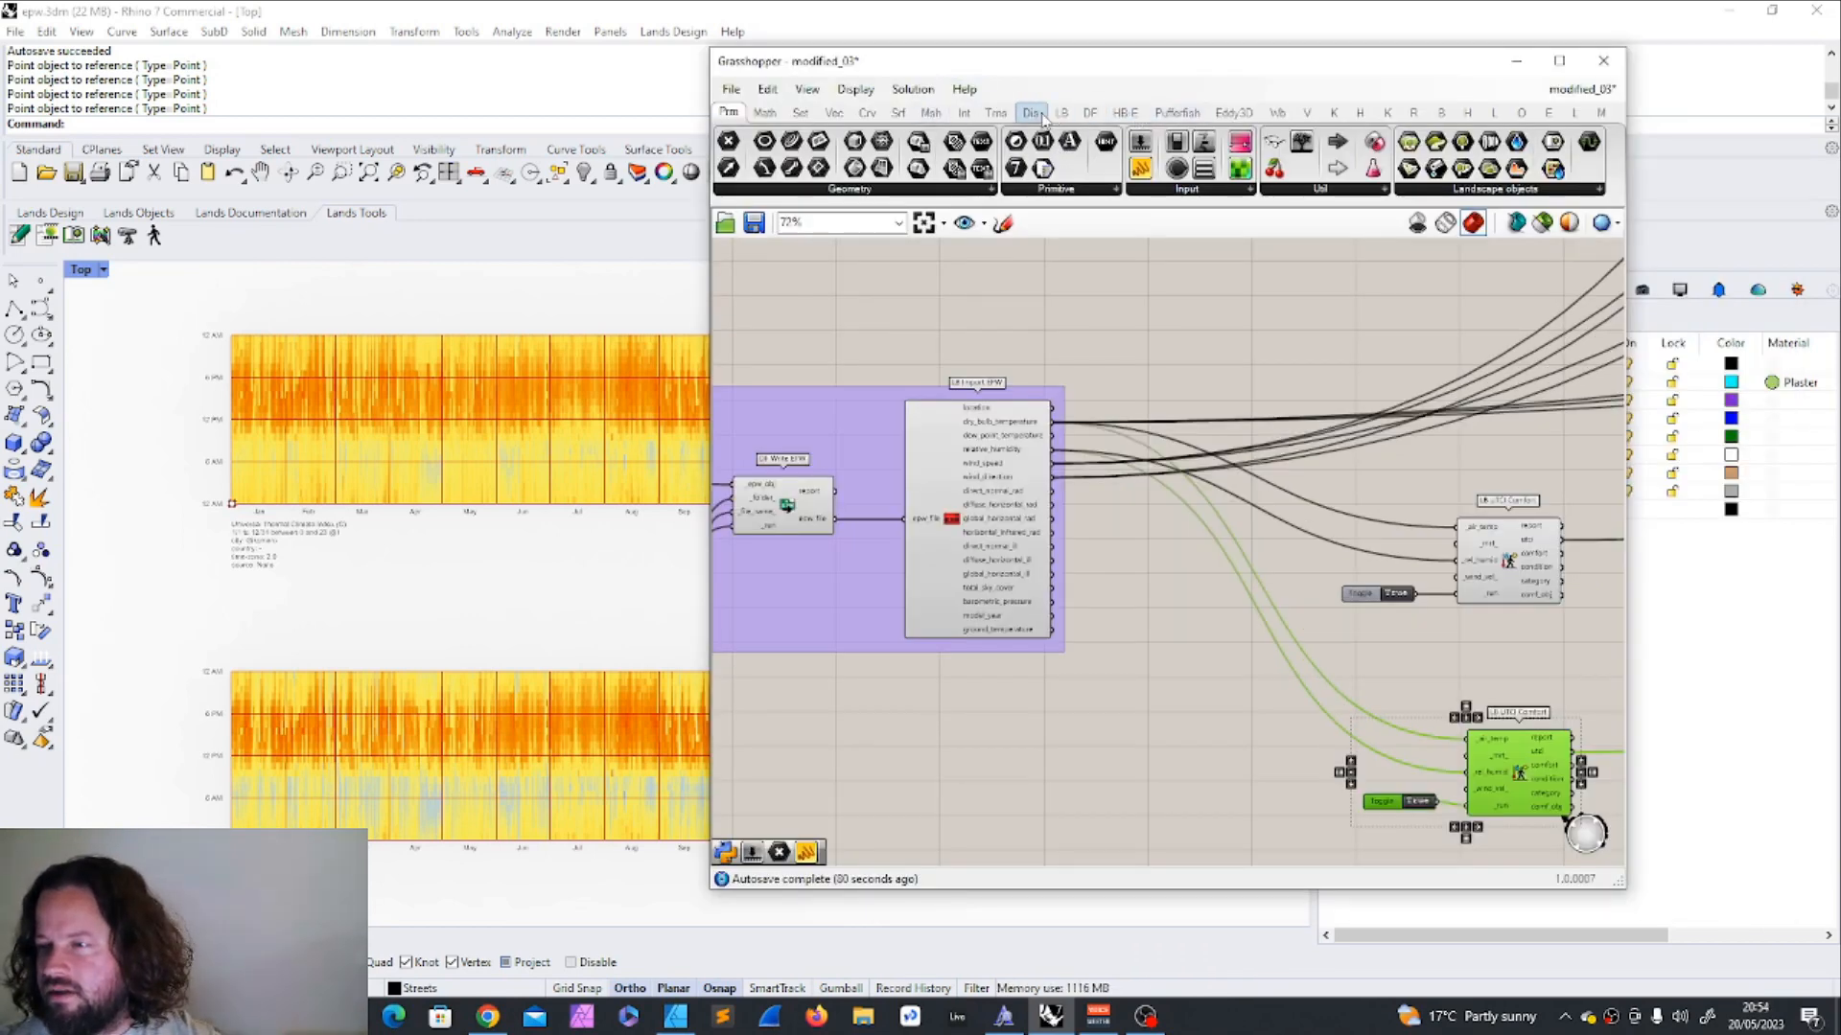
Place an LB Outdoor Solar MRT component on the canvas between LB Import EPW and the lower LB UTCI Comfort.
click(1031, 112)
click(1060, 114)
click(963, 188)
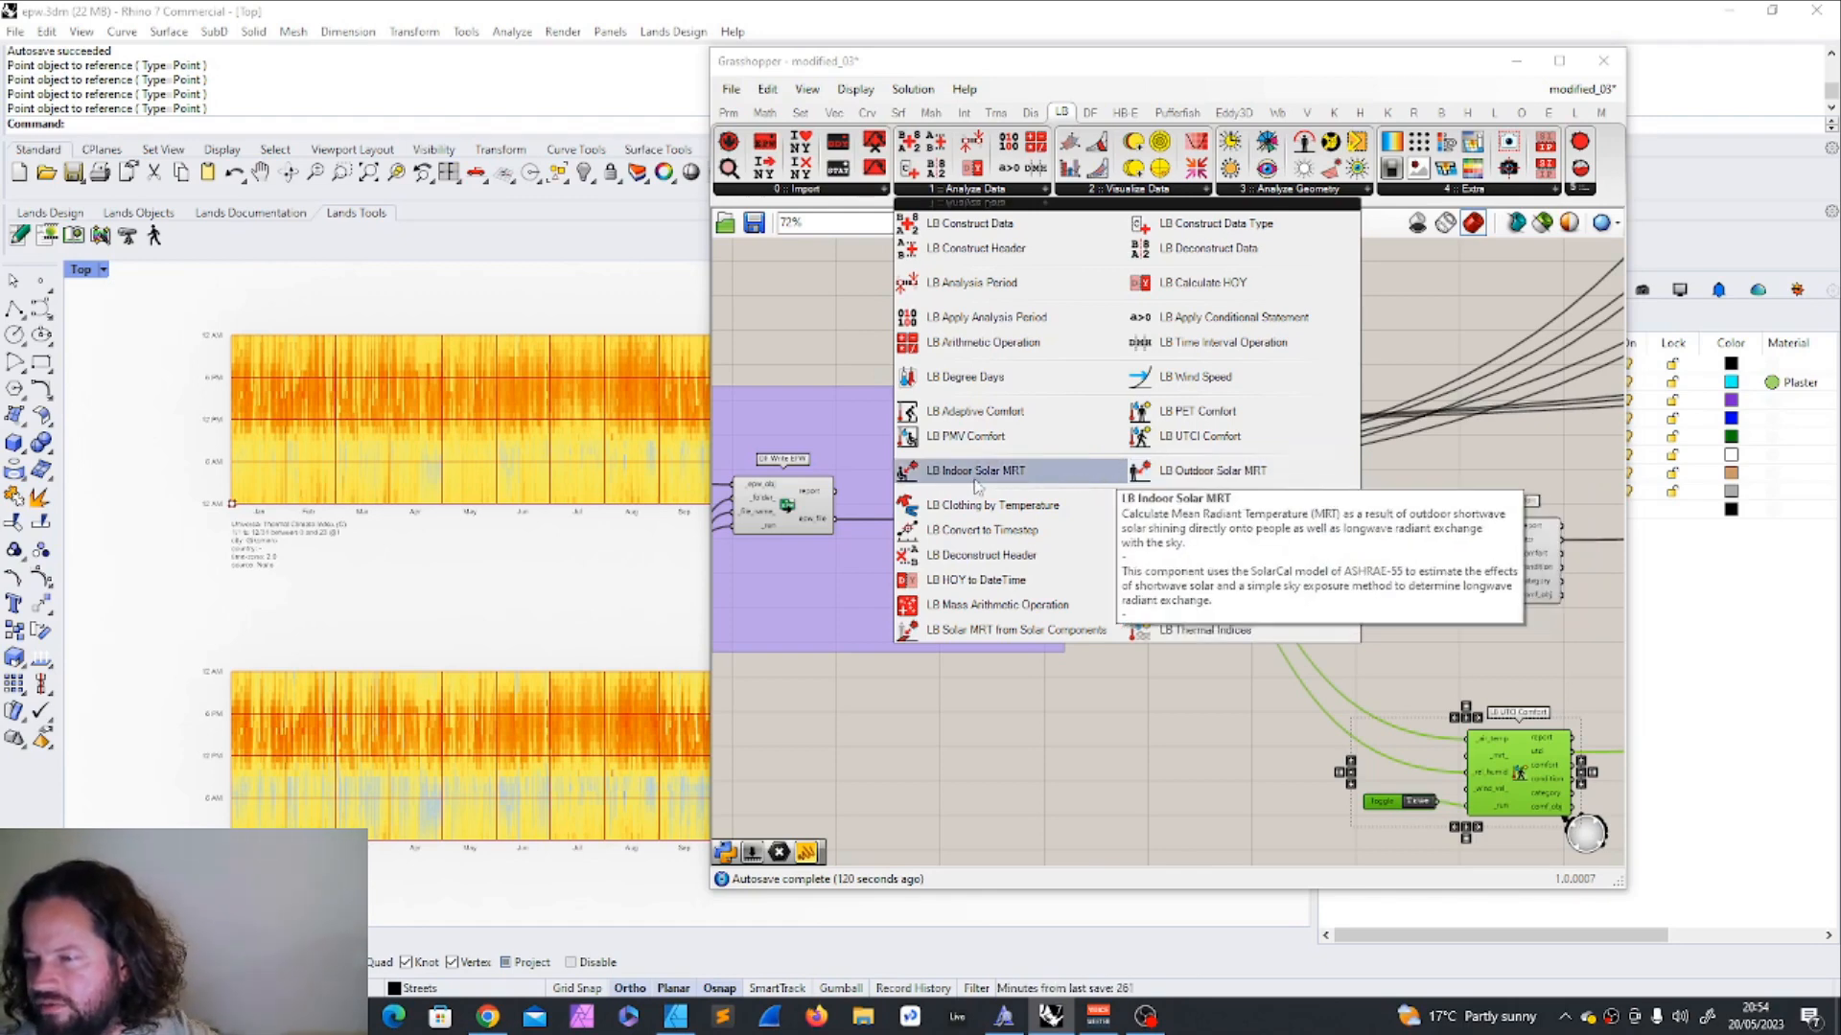
click(1219, 470)
click(1204, 675)
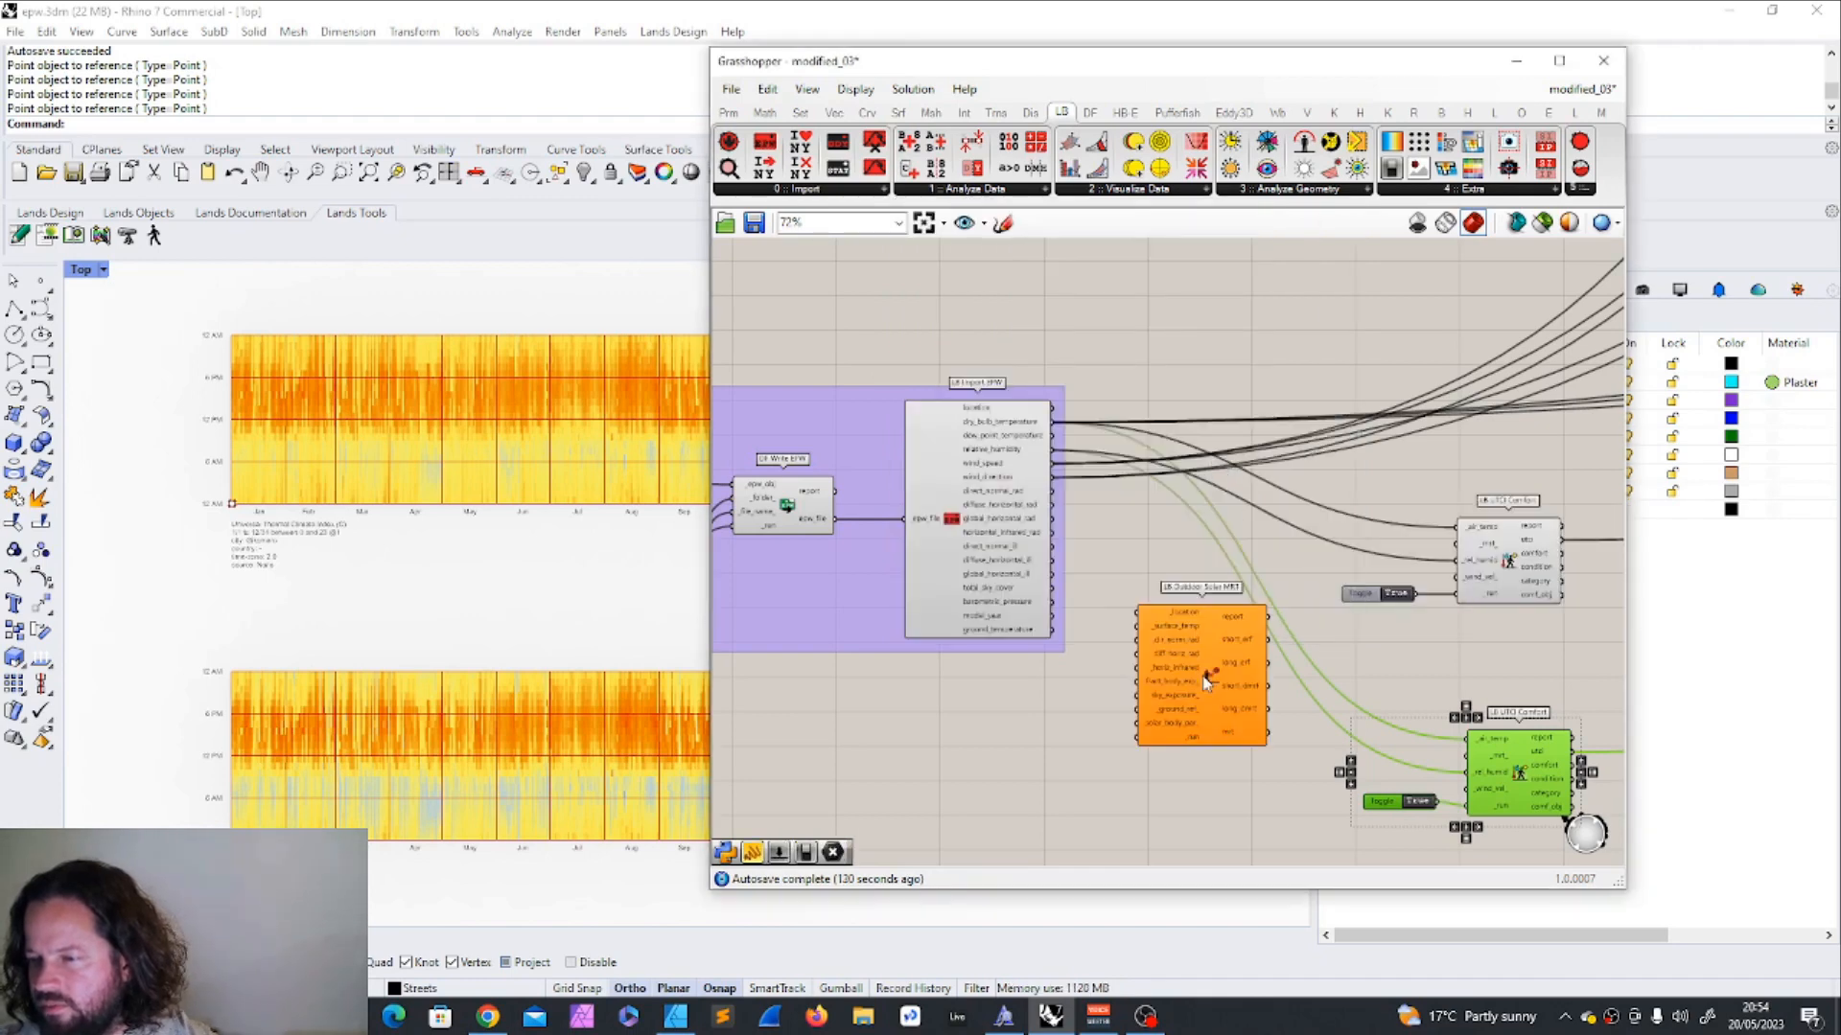
Connect the mrt output of LB Outdoor Solar MRT to the _mrt_ input of the lower LB UTCI Comfort.
scroll(1135, 545, down, 5)
scroll(1229, 579, up, 4)
scroll(1232, 586, up, 3)
drag(1063, 513, 1066, 601)
scroll(1066, 601, down, 3)
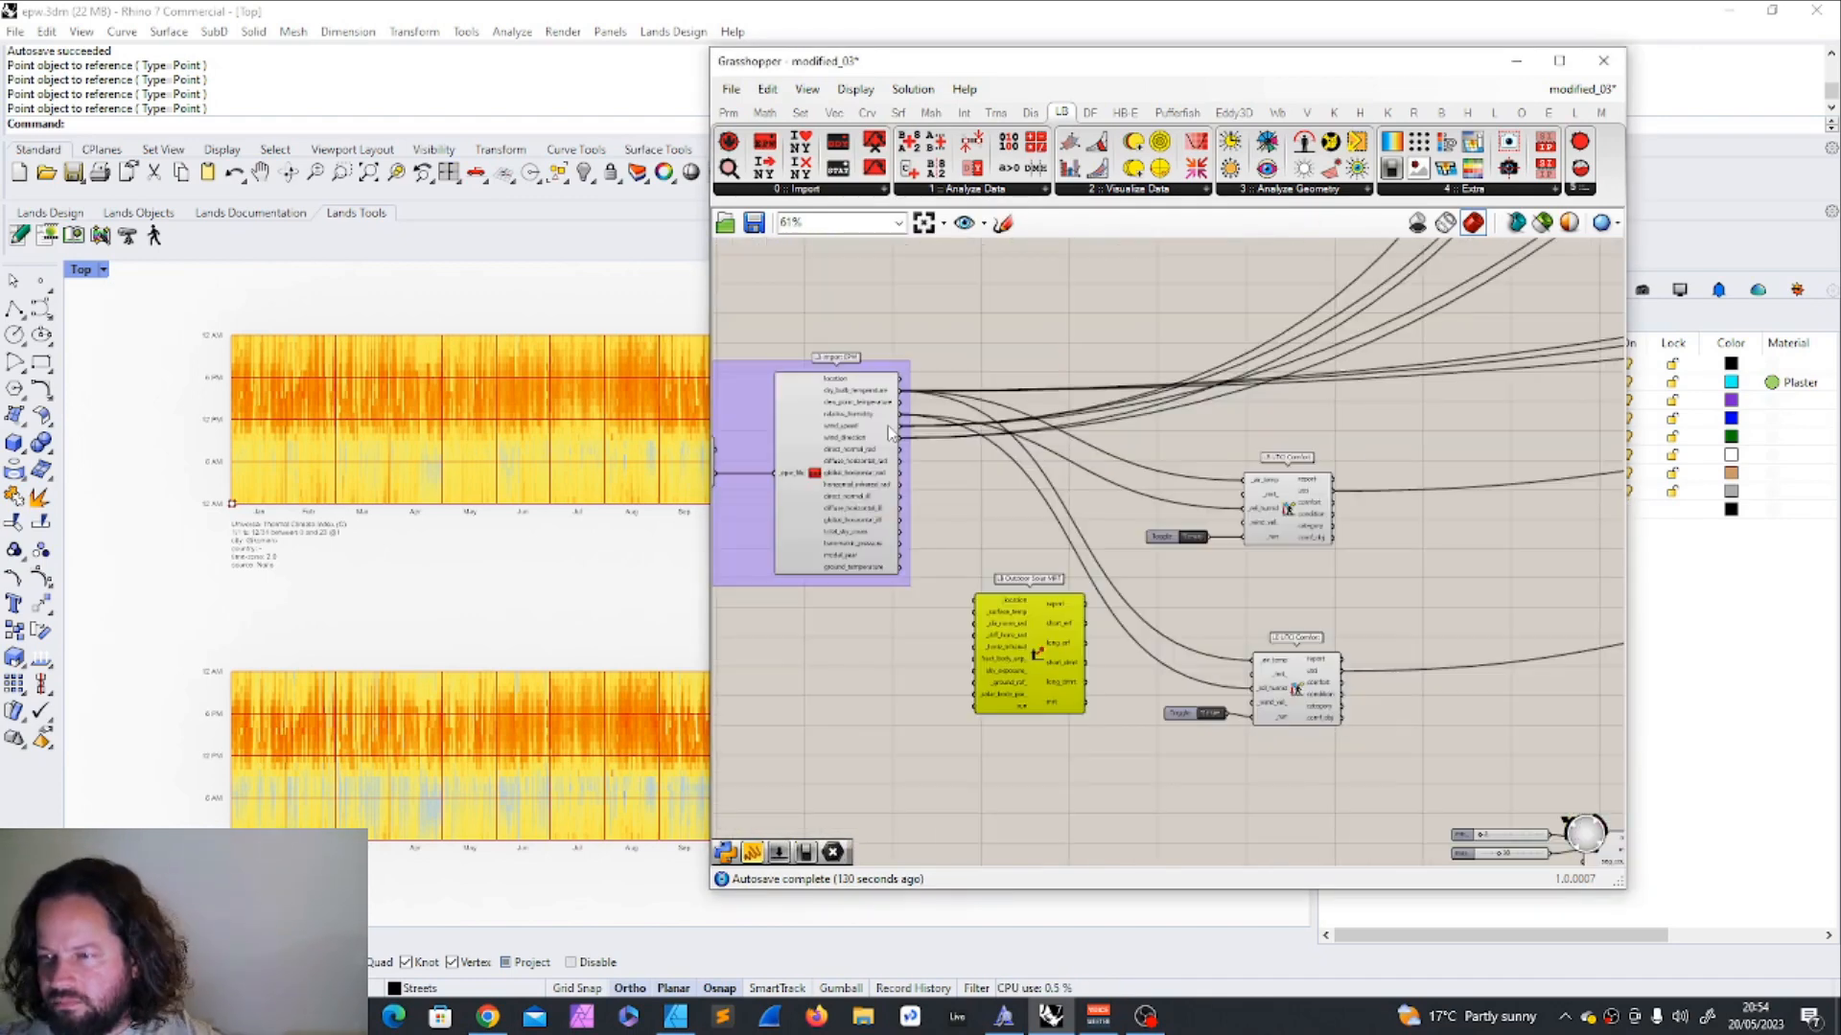
scroll(997, 518, down, 3)
scroll(1033, 544, up, 6)
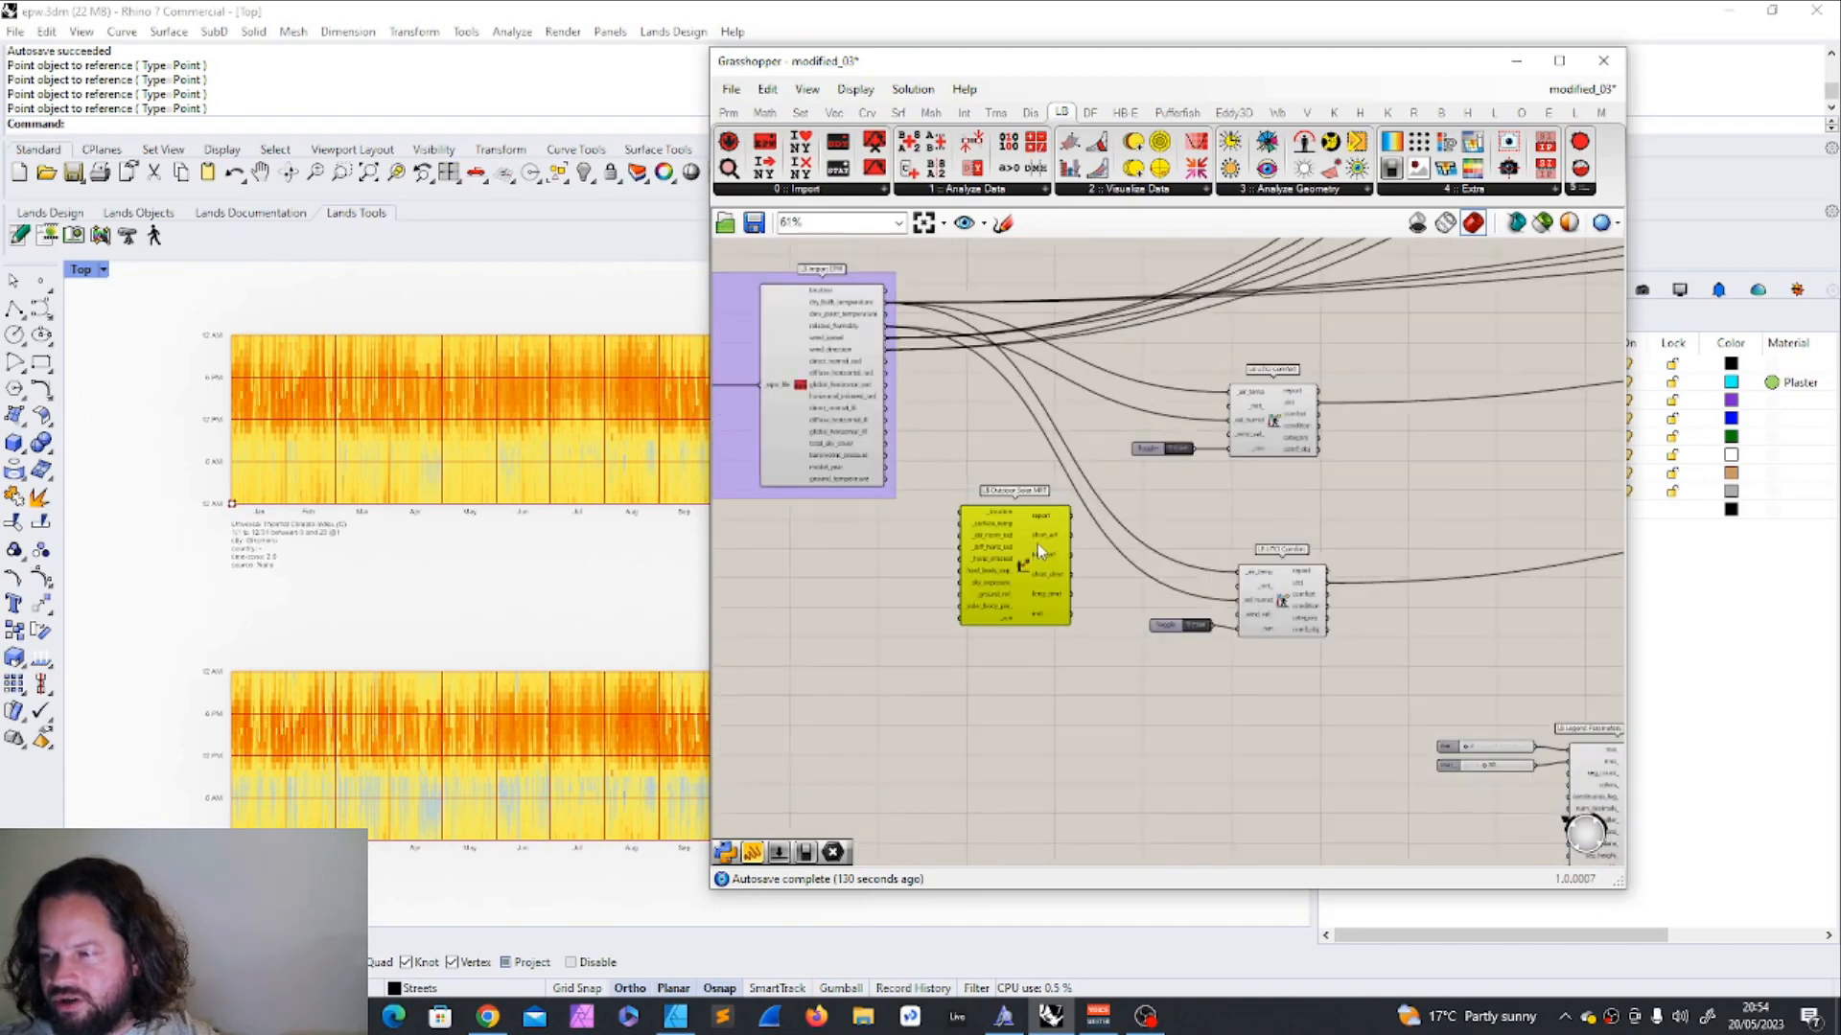
drag(1020, 709, 1419, 542)
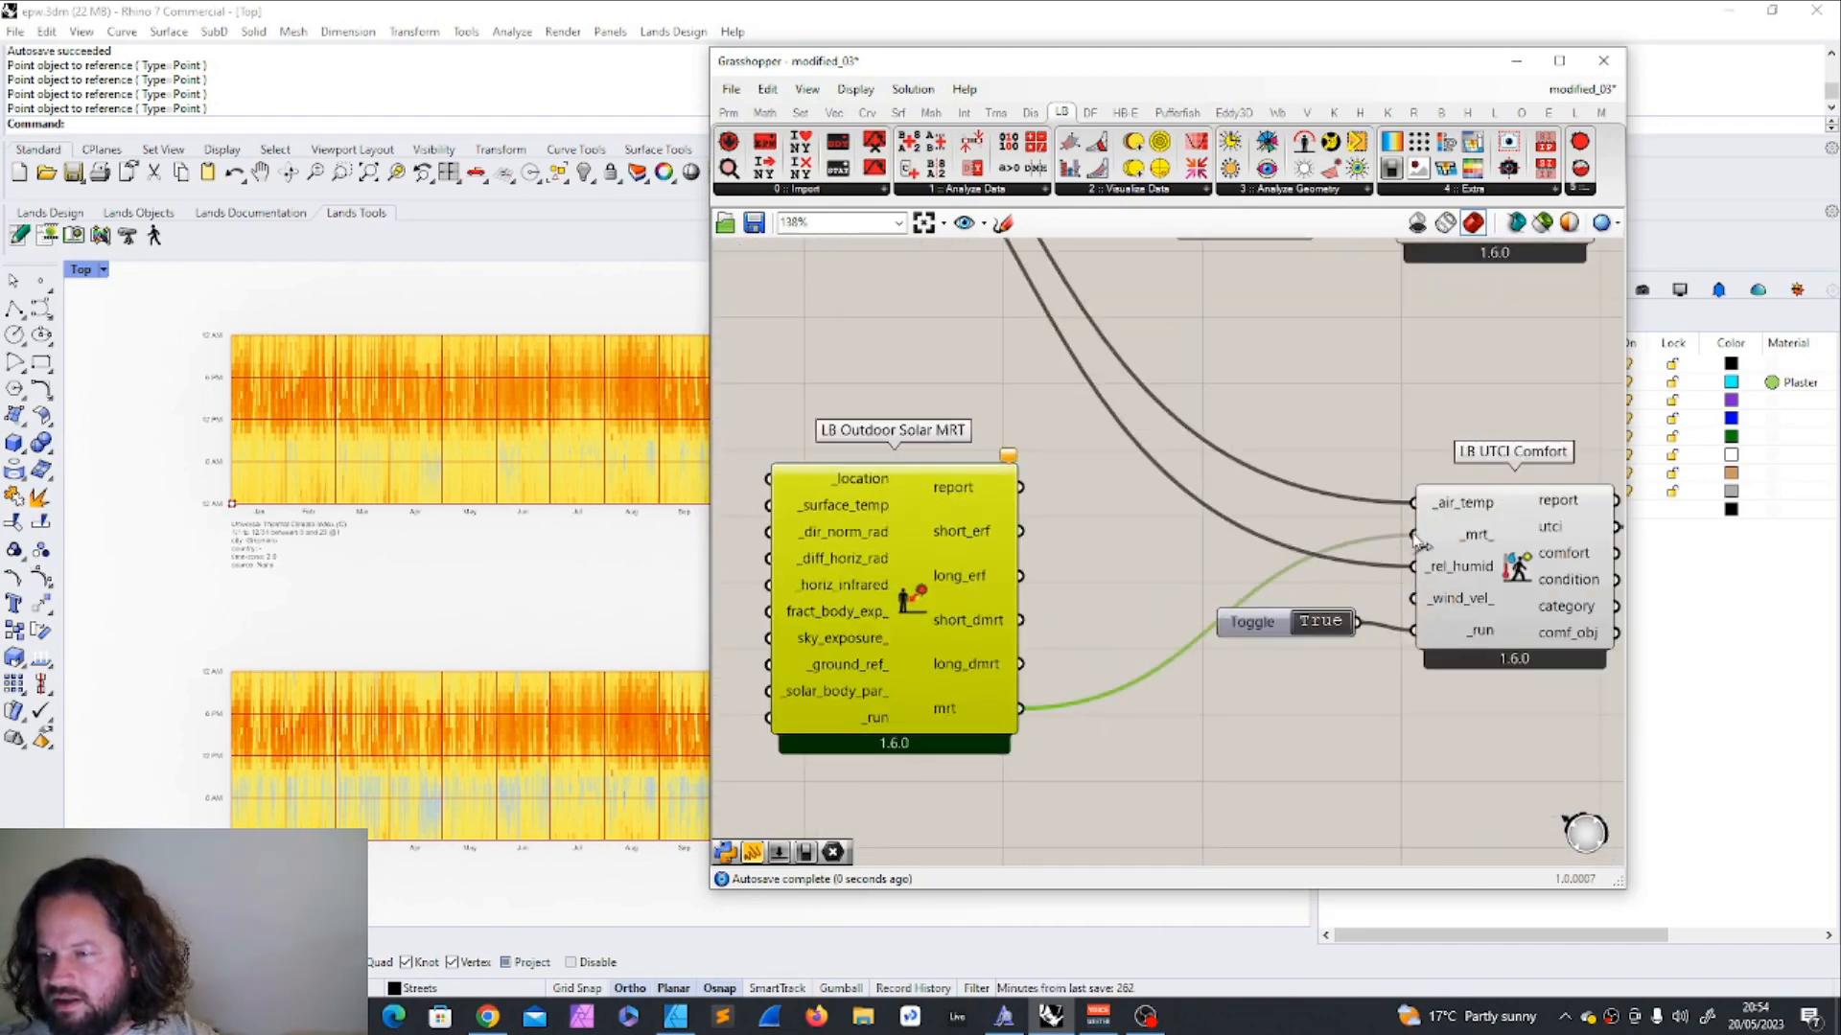
Move LB Outdoor Solar MRT closer to the lower LB UTCI Comfort and read its warnings about missing inputs.
scroll(1180, 533, down, 3)
scroll(1045, 517, up, 2)
drag(1076, 569, 1120, 572)
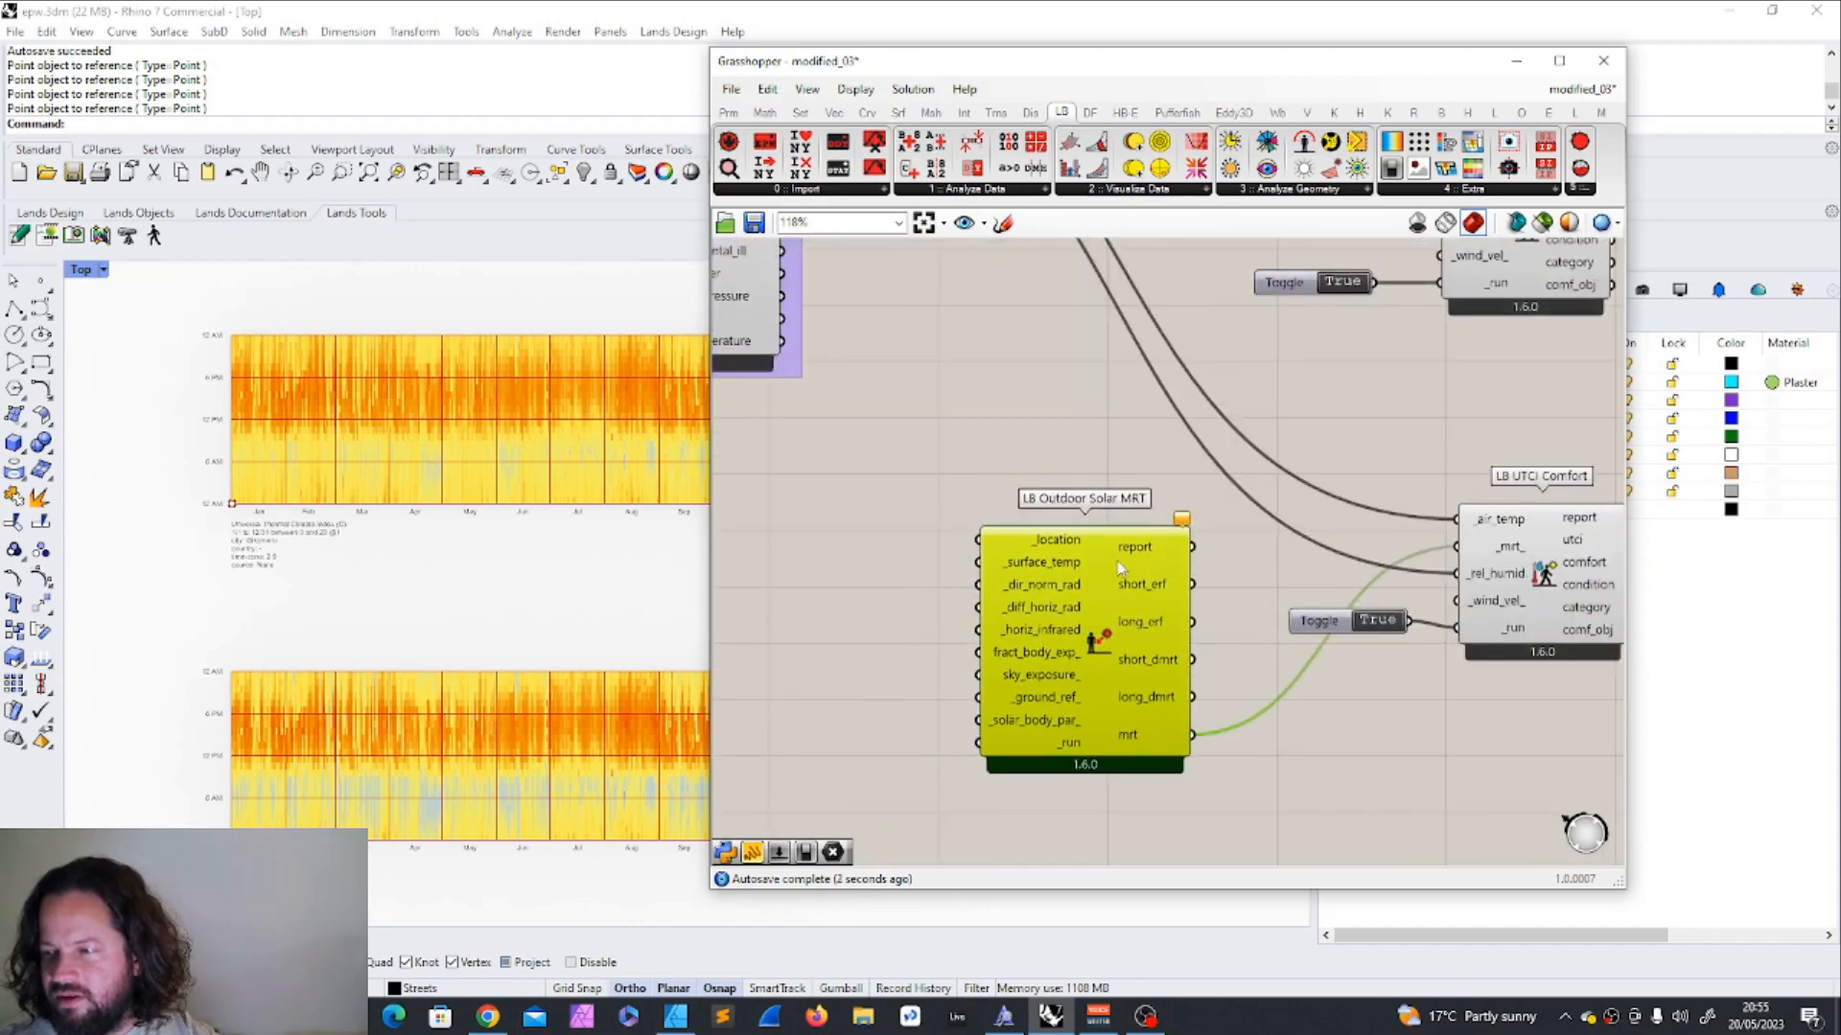
scroll(1128, 567, down, 3)
scroll(1078, 599, up, 2)
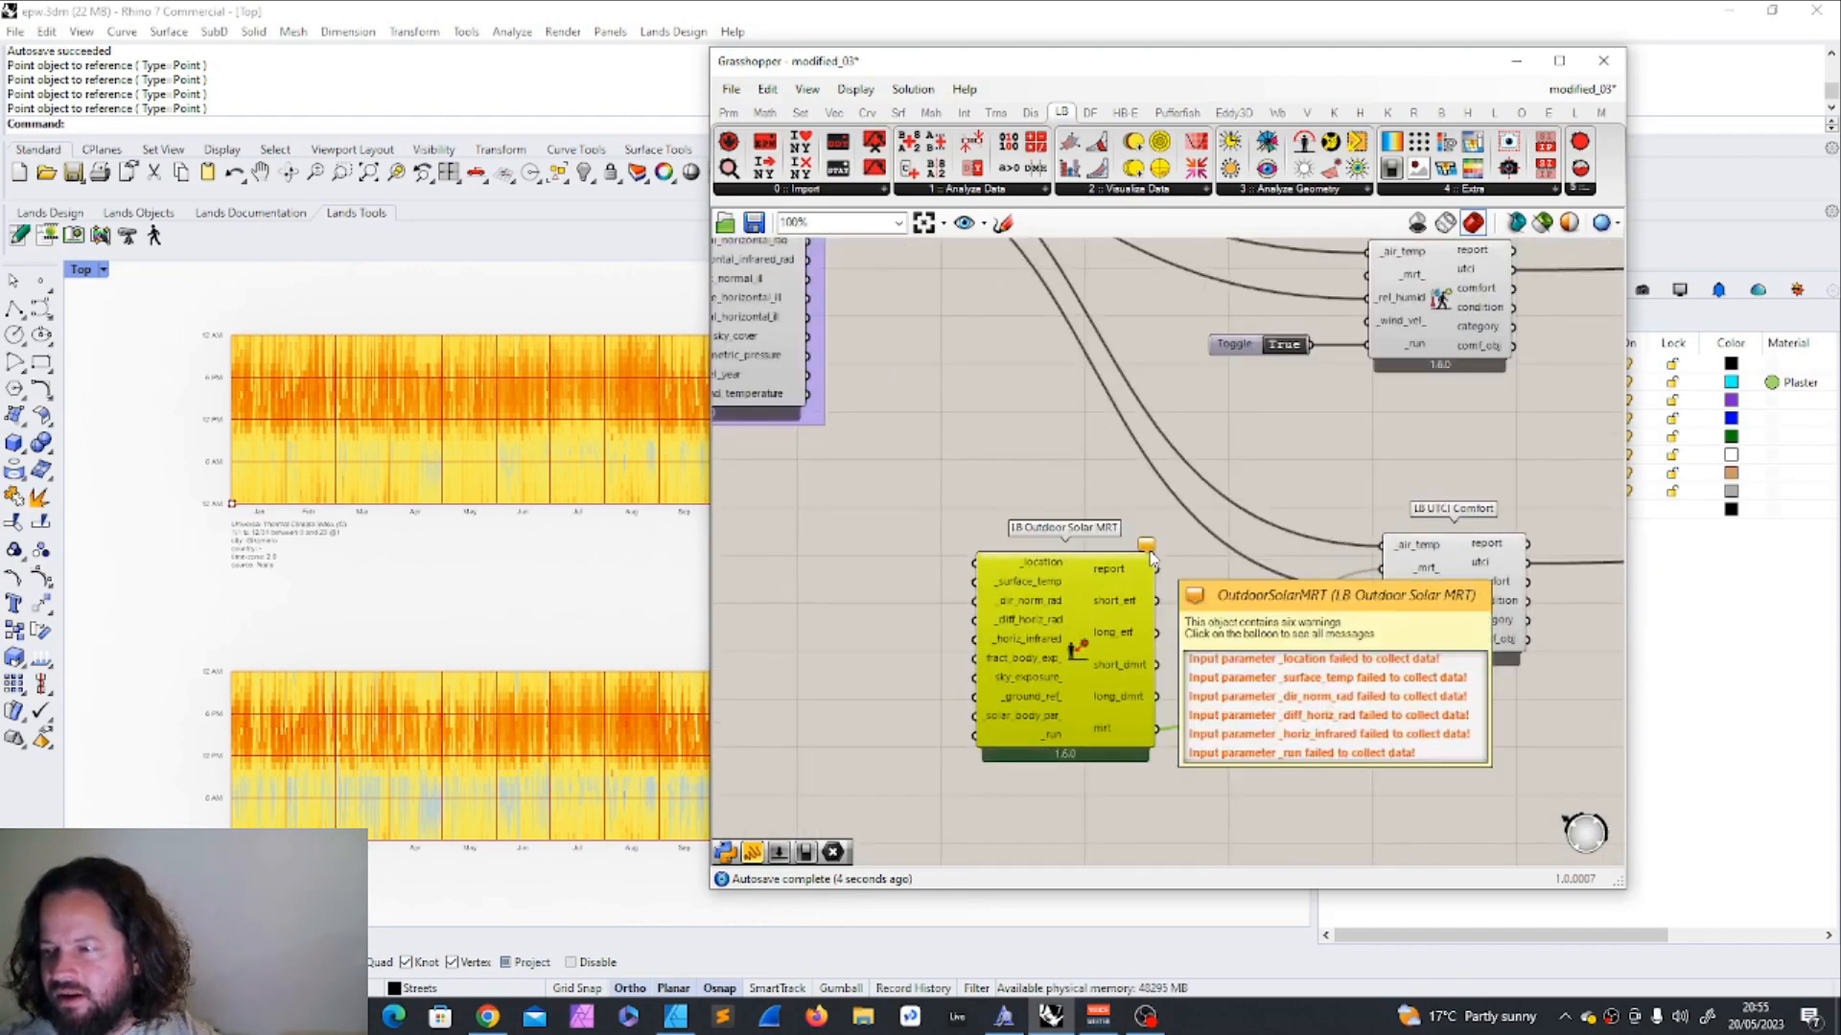
Connect LB Import EPW's location output to the _location input of LB Outdoor Solar MRT.
scroll(249, 628, down, 3)
scroll(278, 528, up, 3)
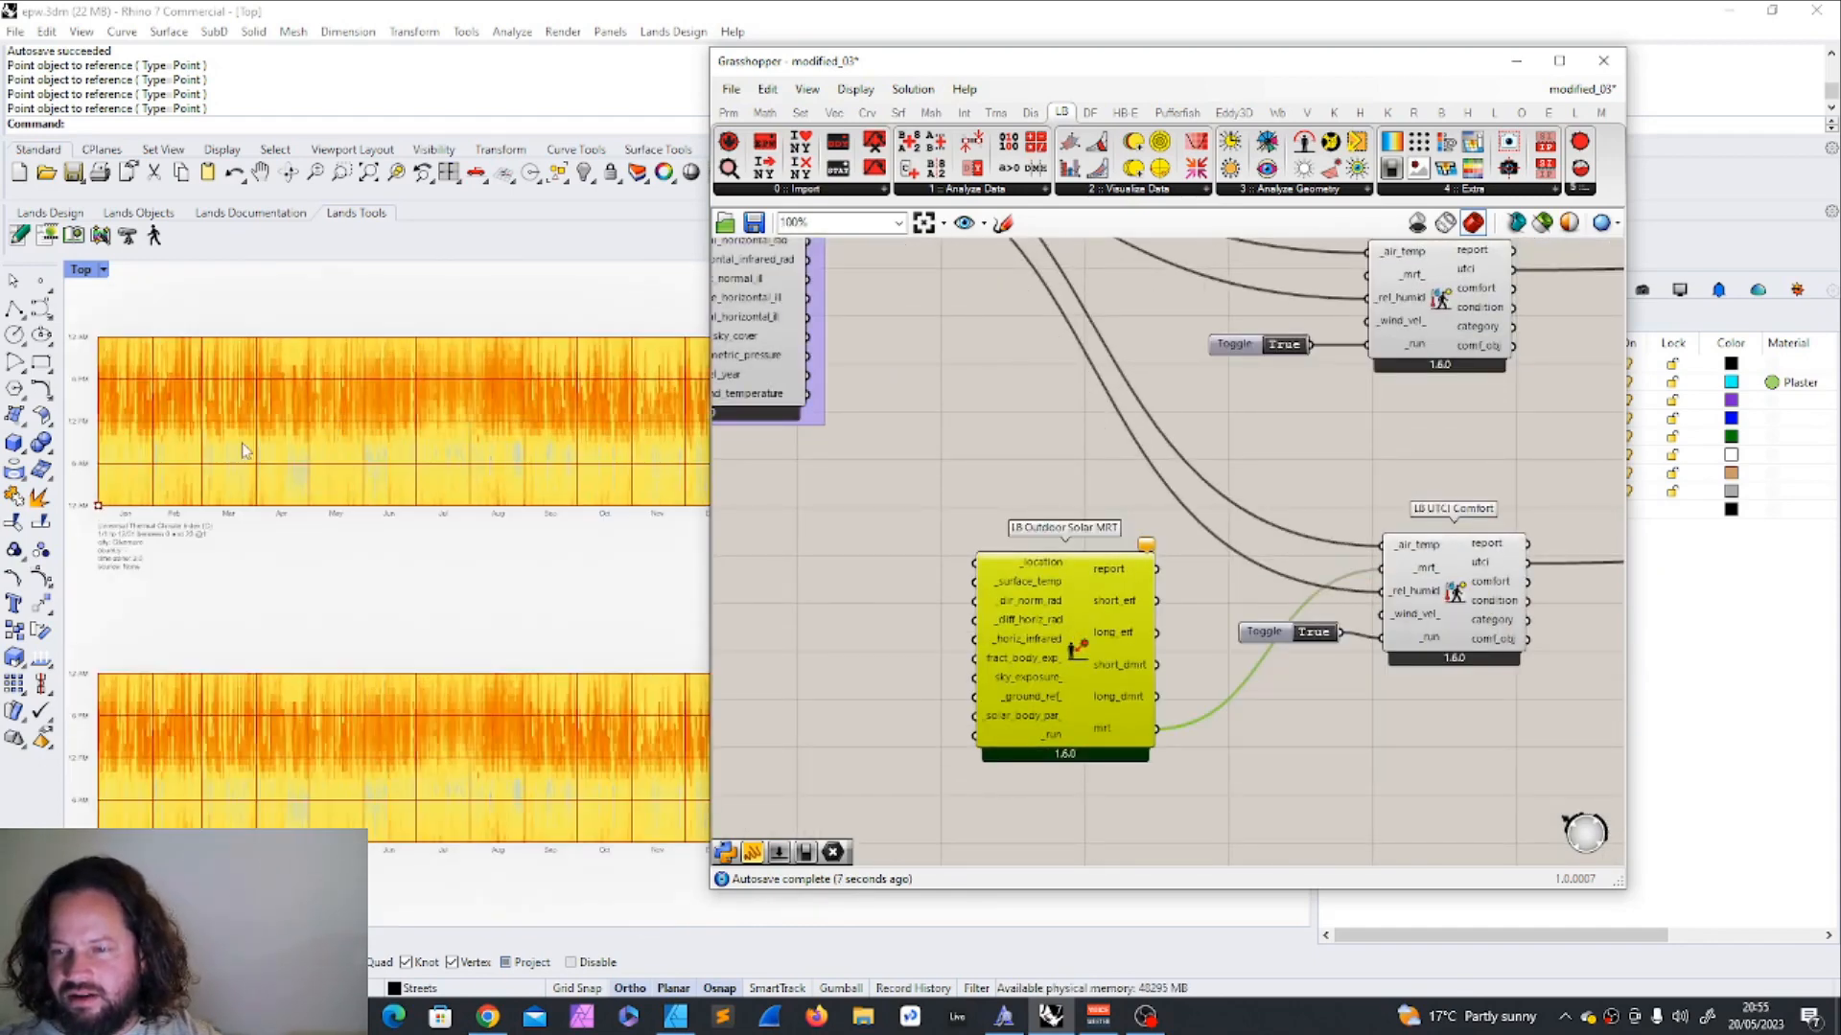
scroll(255, 470, down, 1)
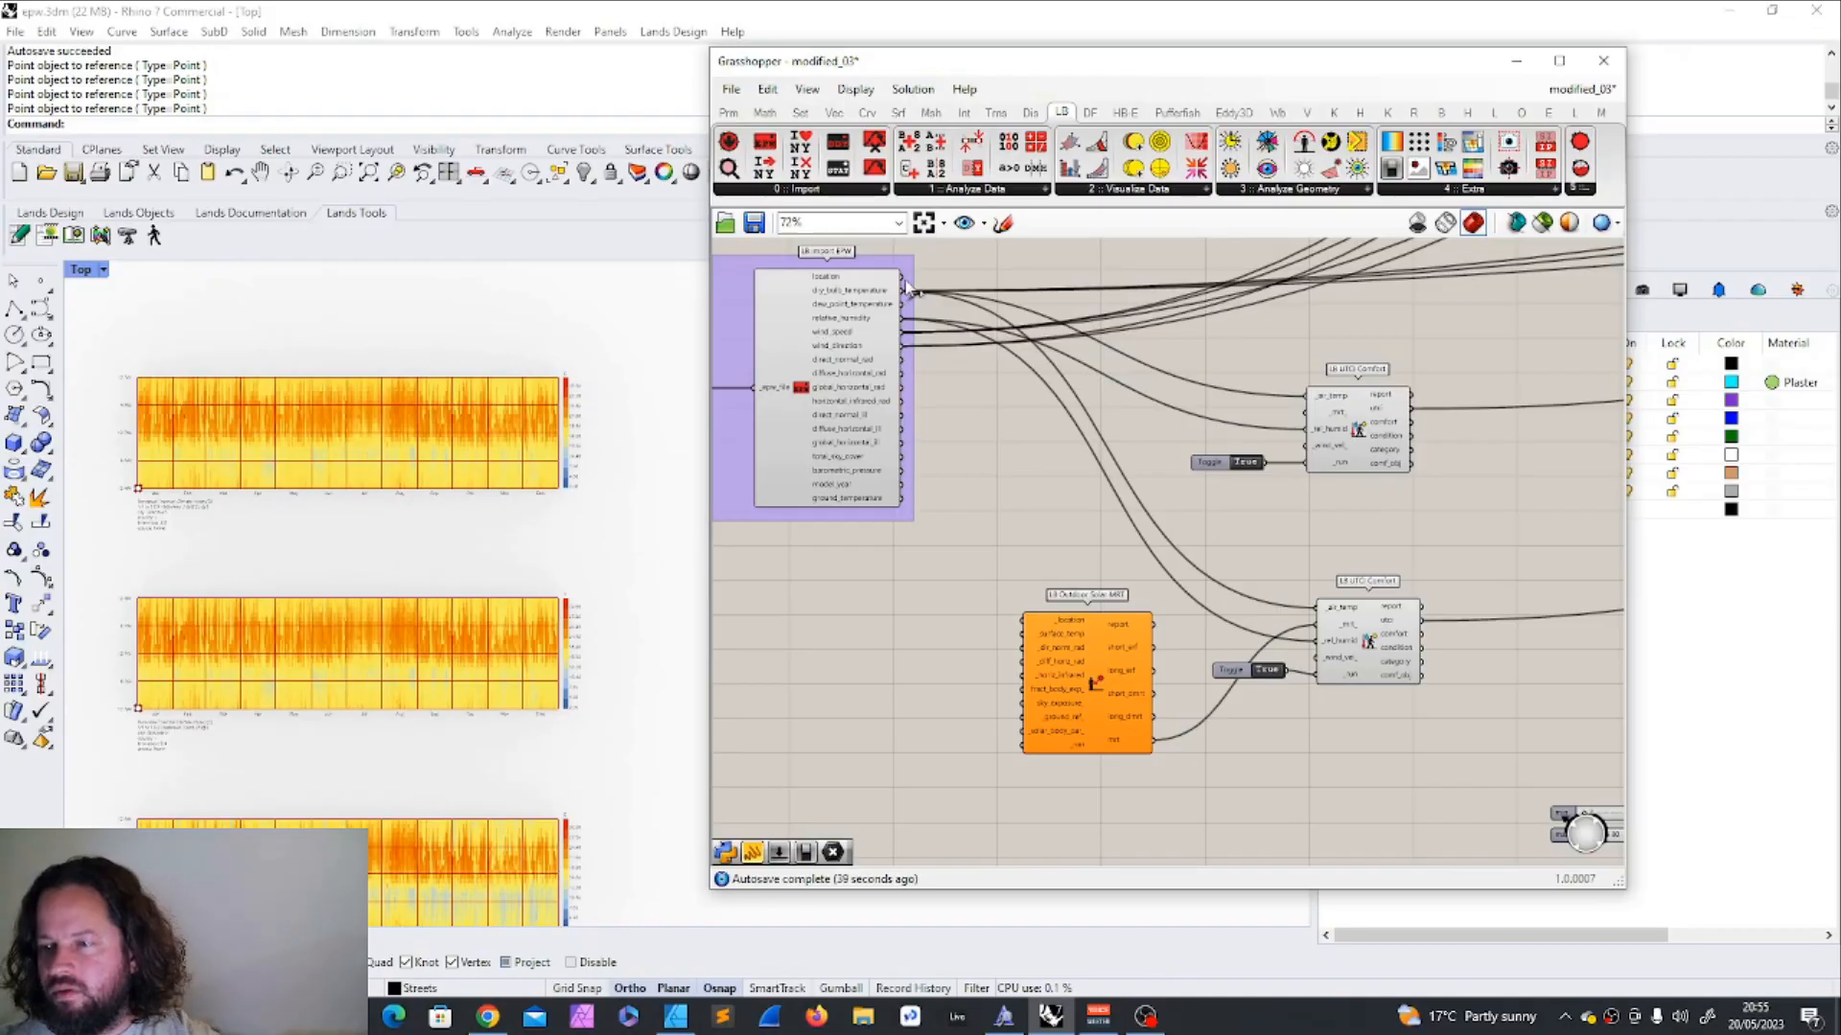
drag(905, 283, 1022, 621)
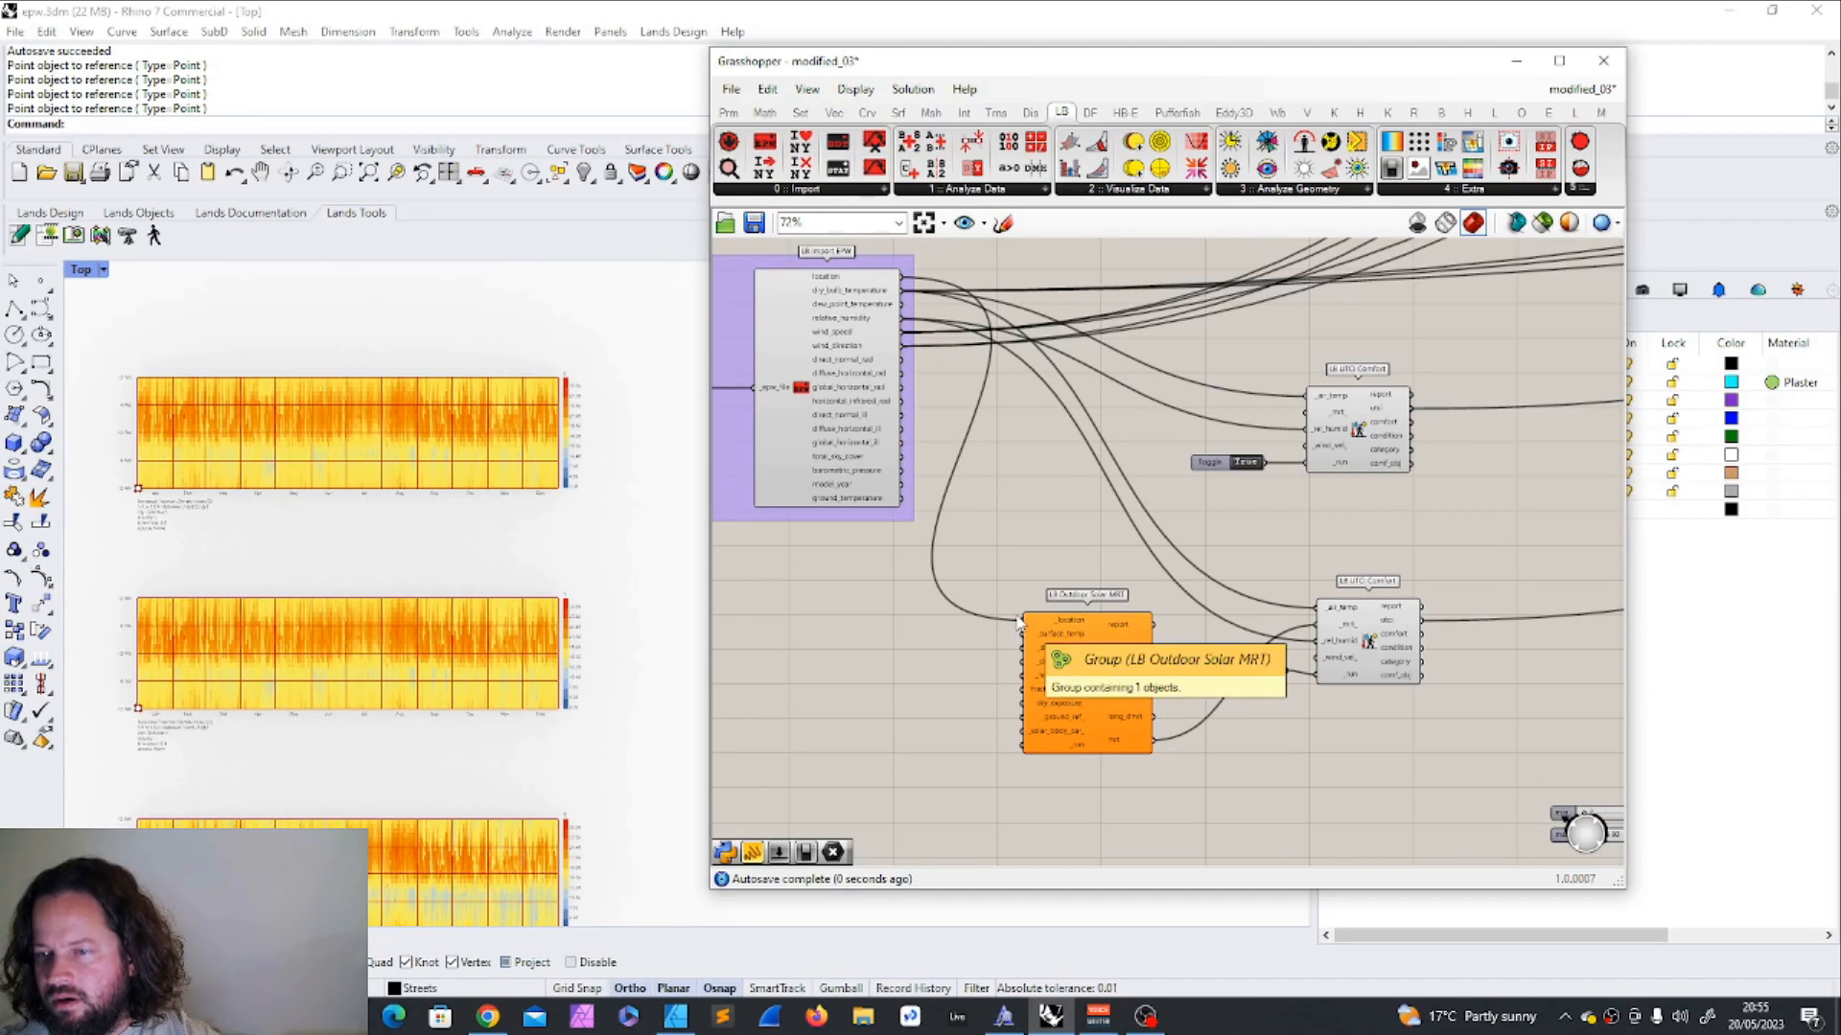
Duplicate the lower LB UTCI Comfort's True toggle and connect the copy to the _run input of LB Outdoor Solar MRT.
scroll(401, 637, up, 2)
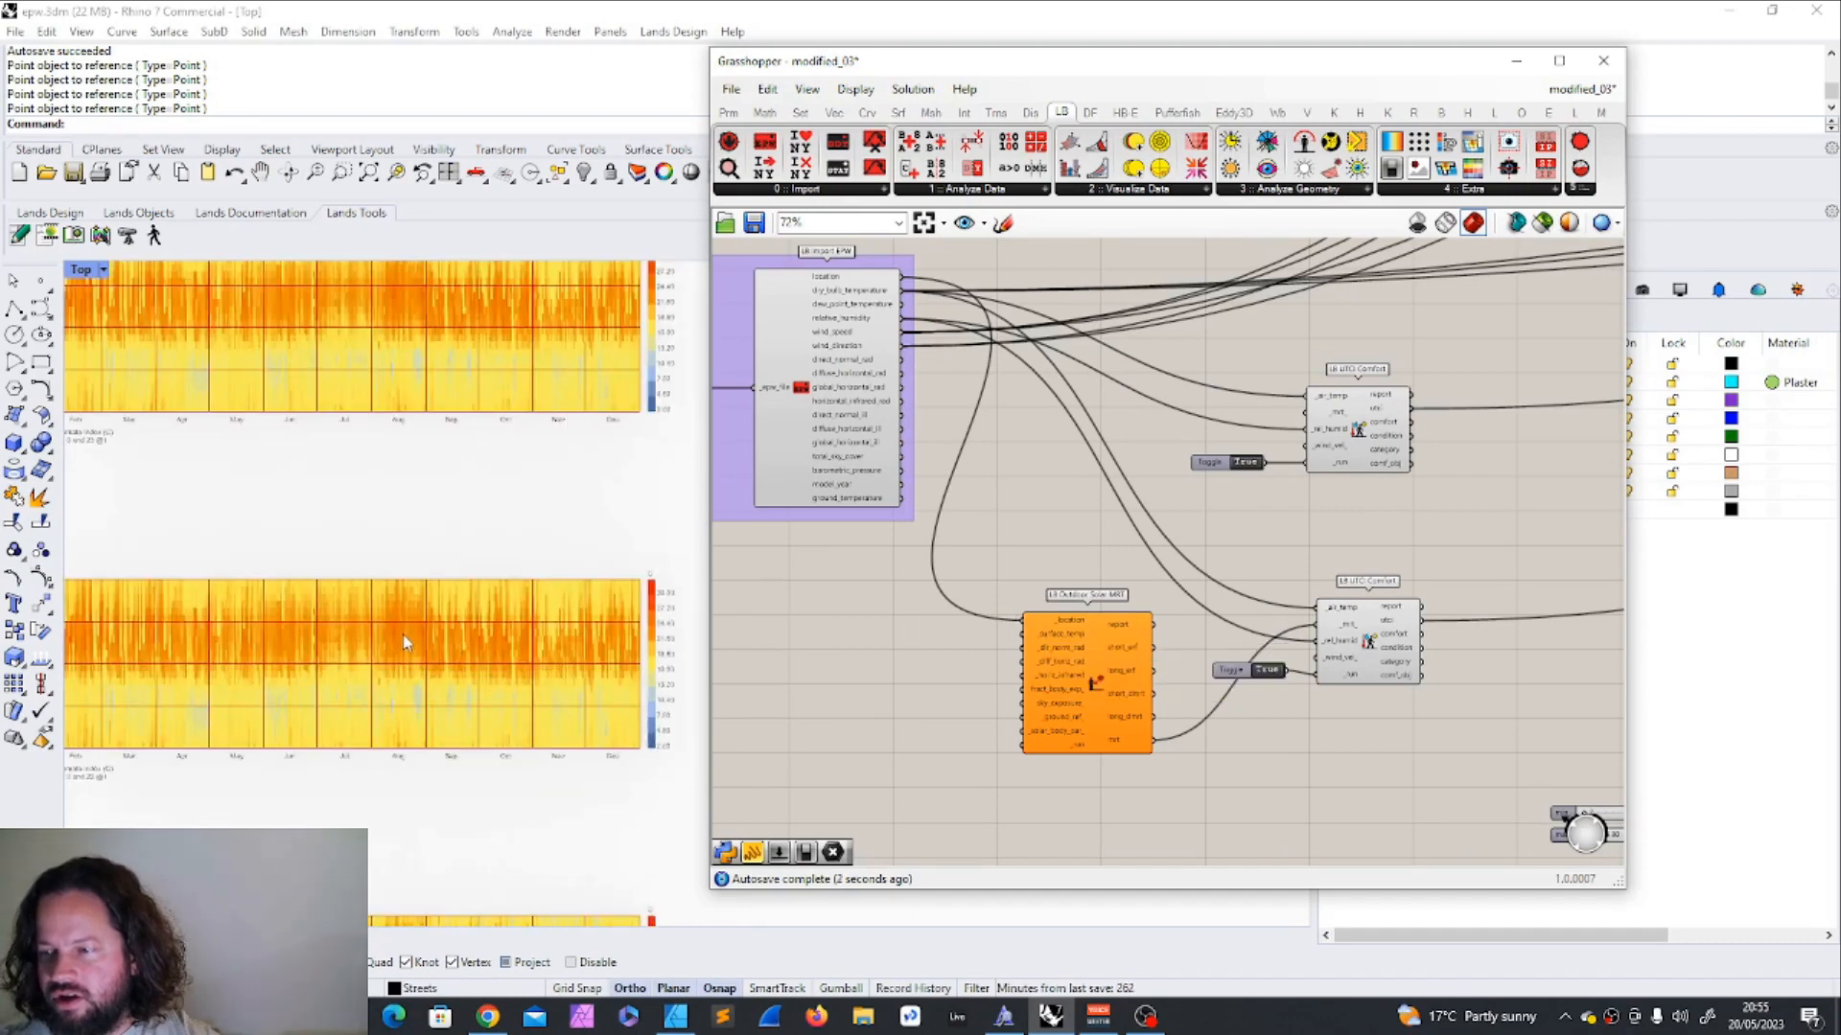
click(1230, 670)
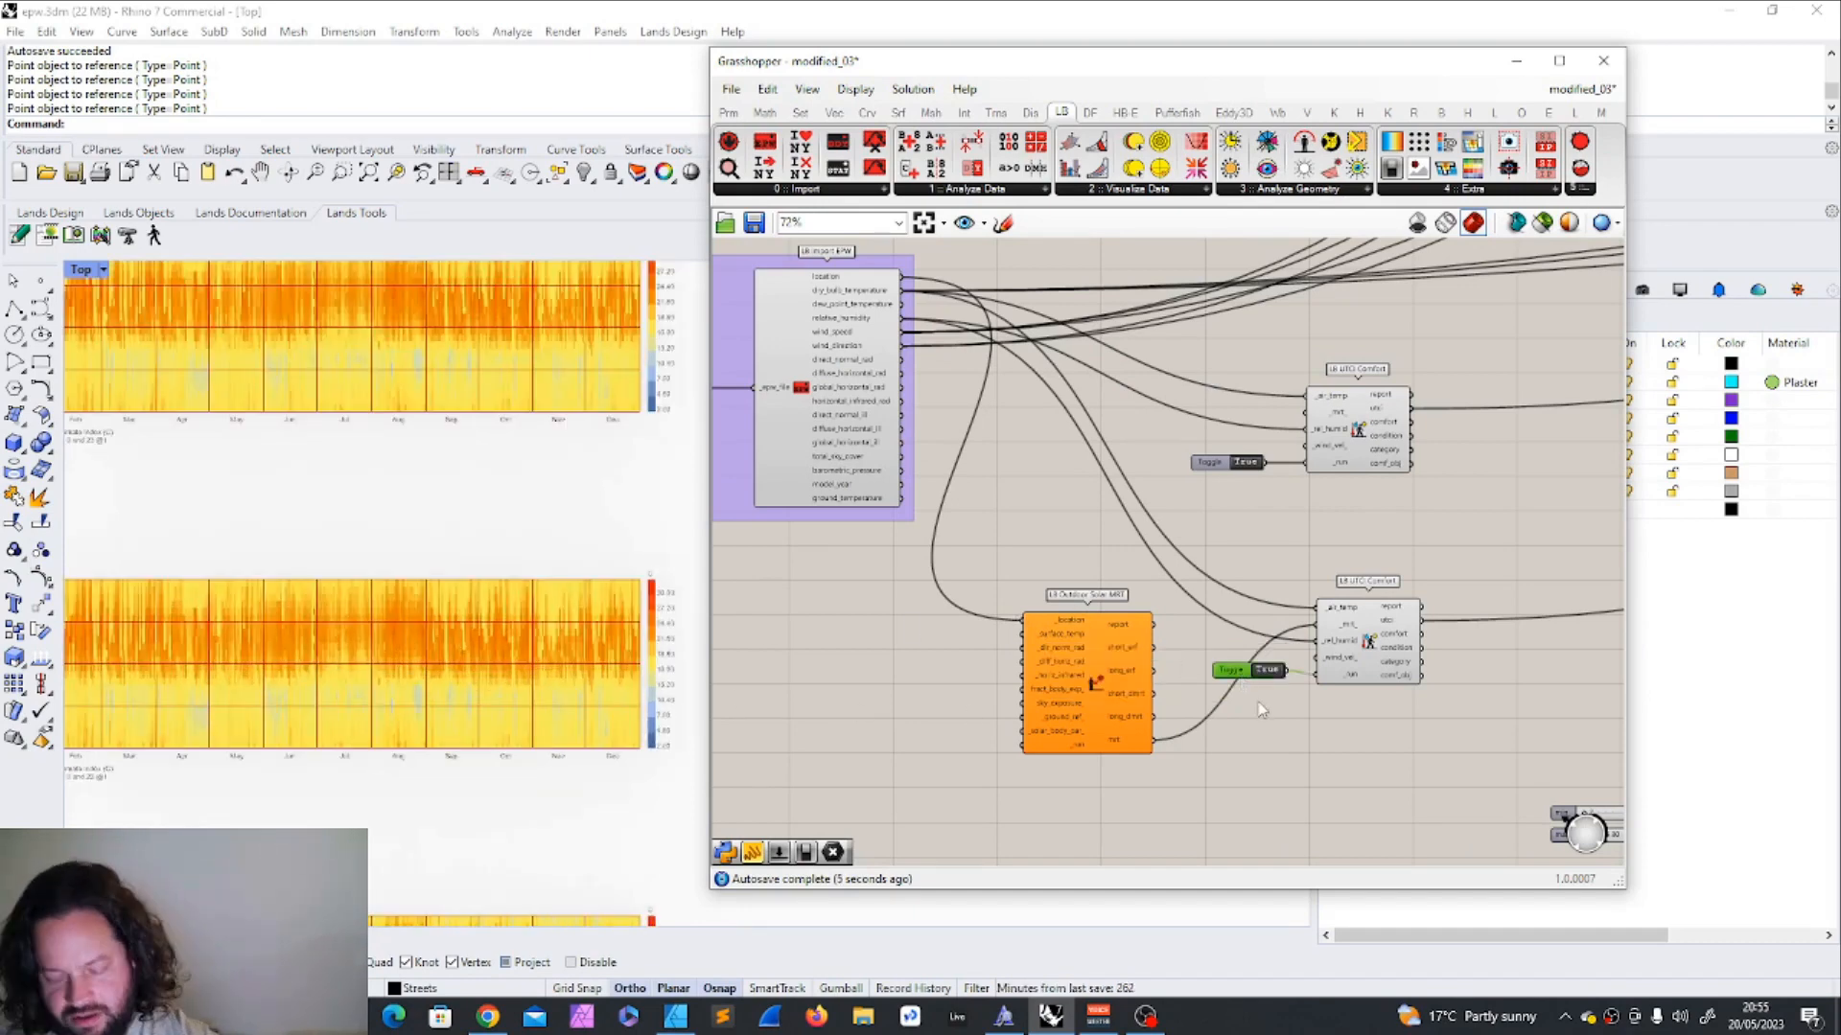
drag(1237, 671, 1131, 733)
scroll(934, 762, up, 4)
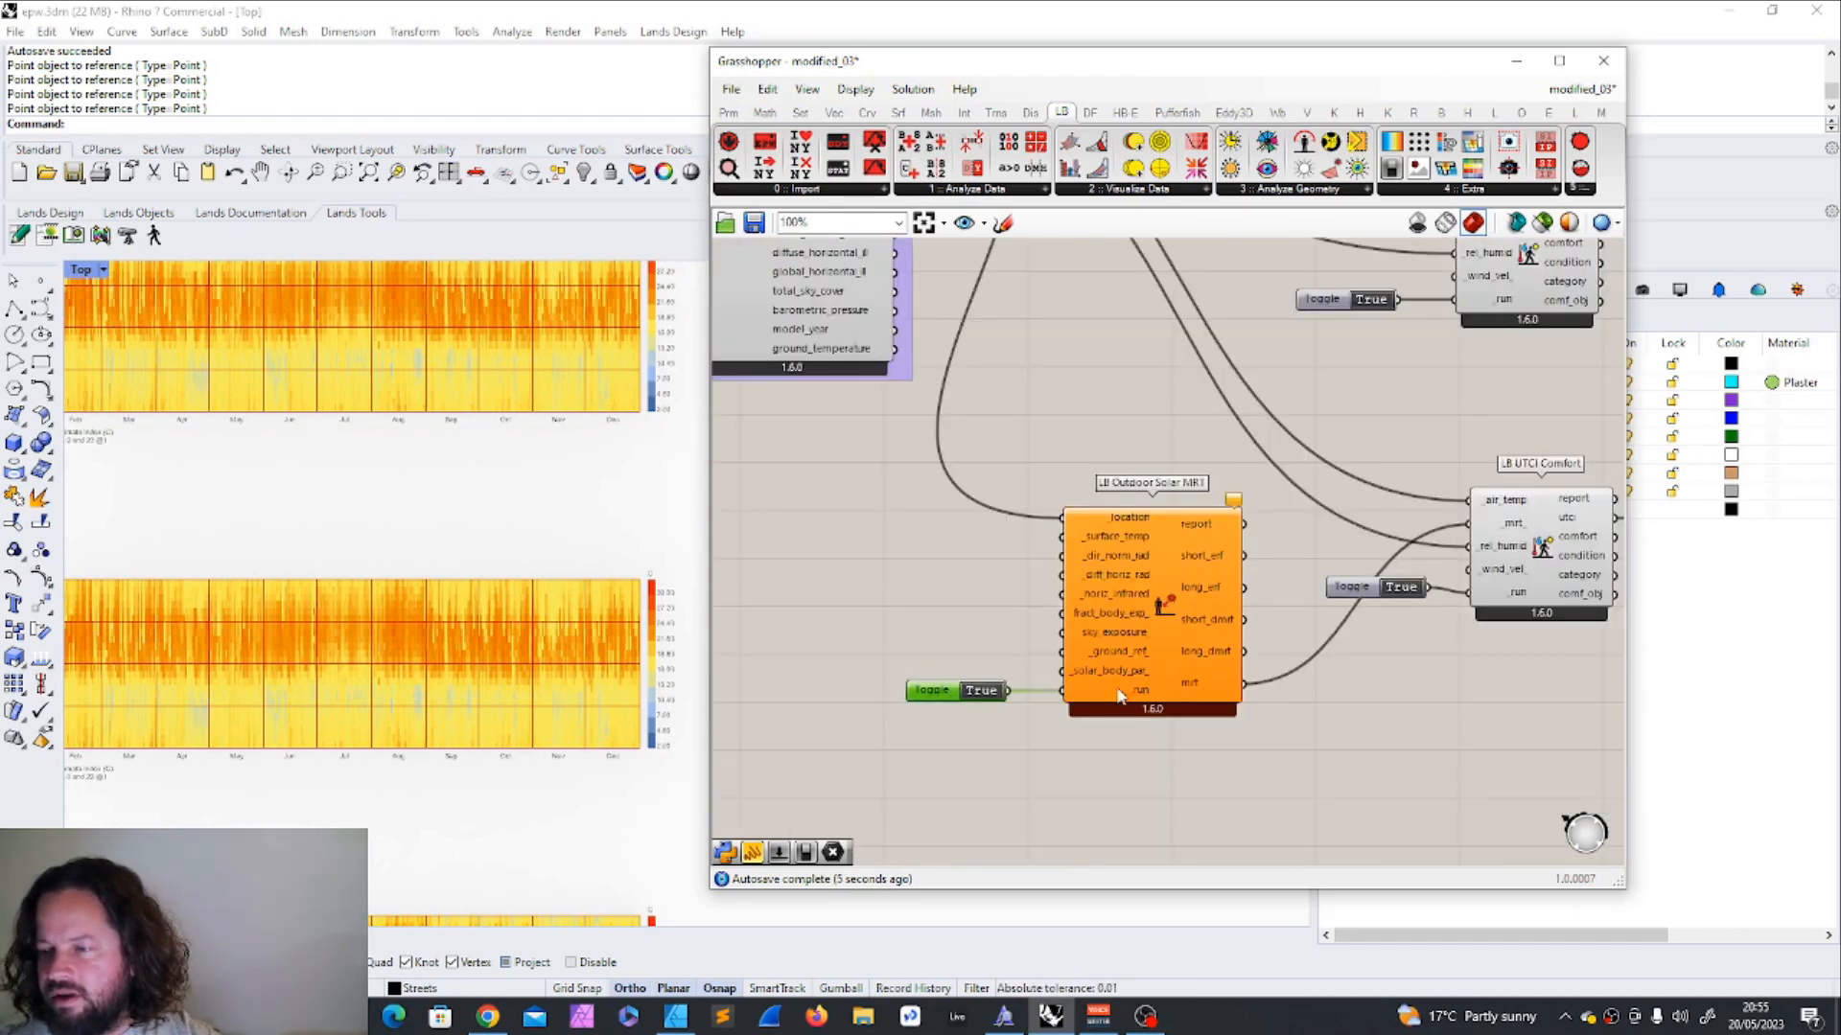
Read the _surface_temp description and connect LB Import EPW's dry_bulb_temperature to that input of LB Outdoor Solar MRT.
mouse_move(1112, 541)
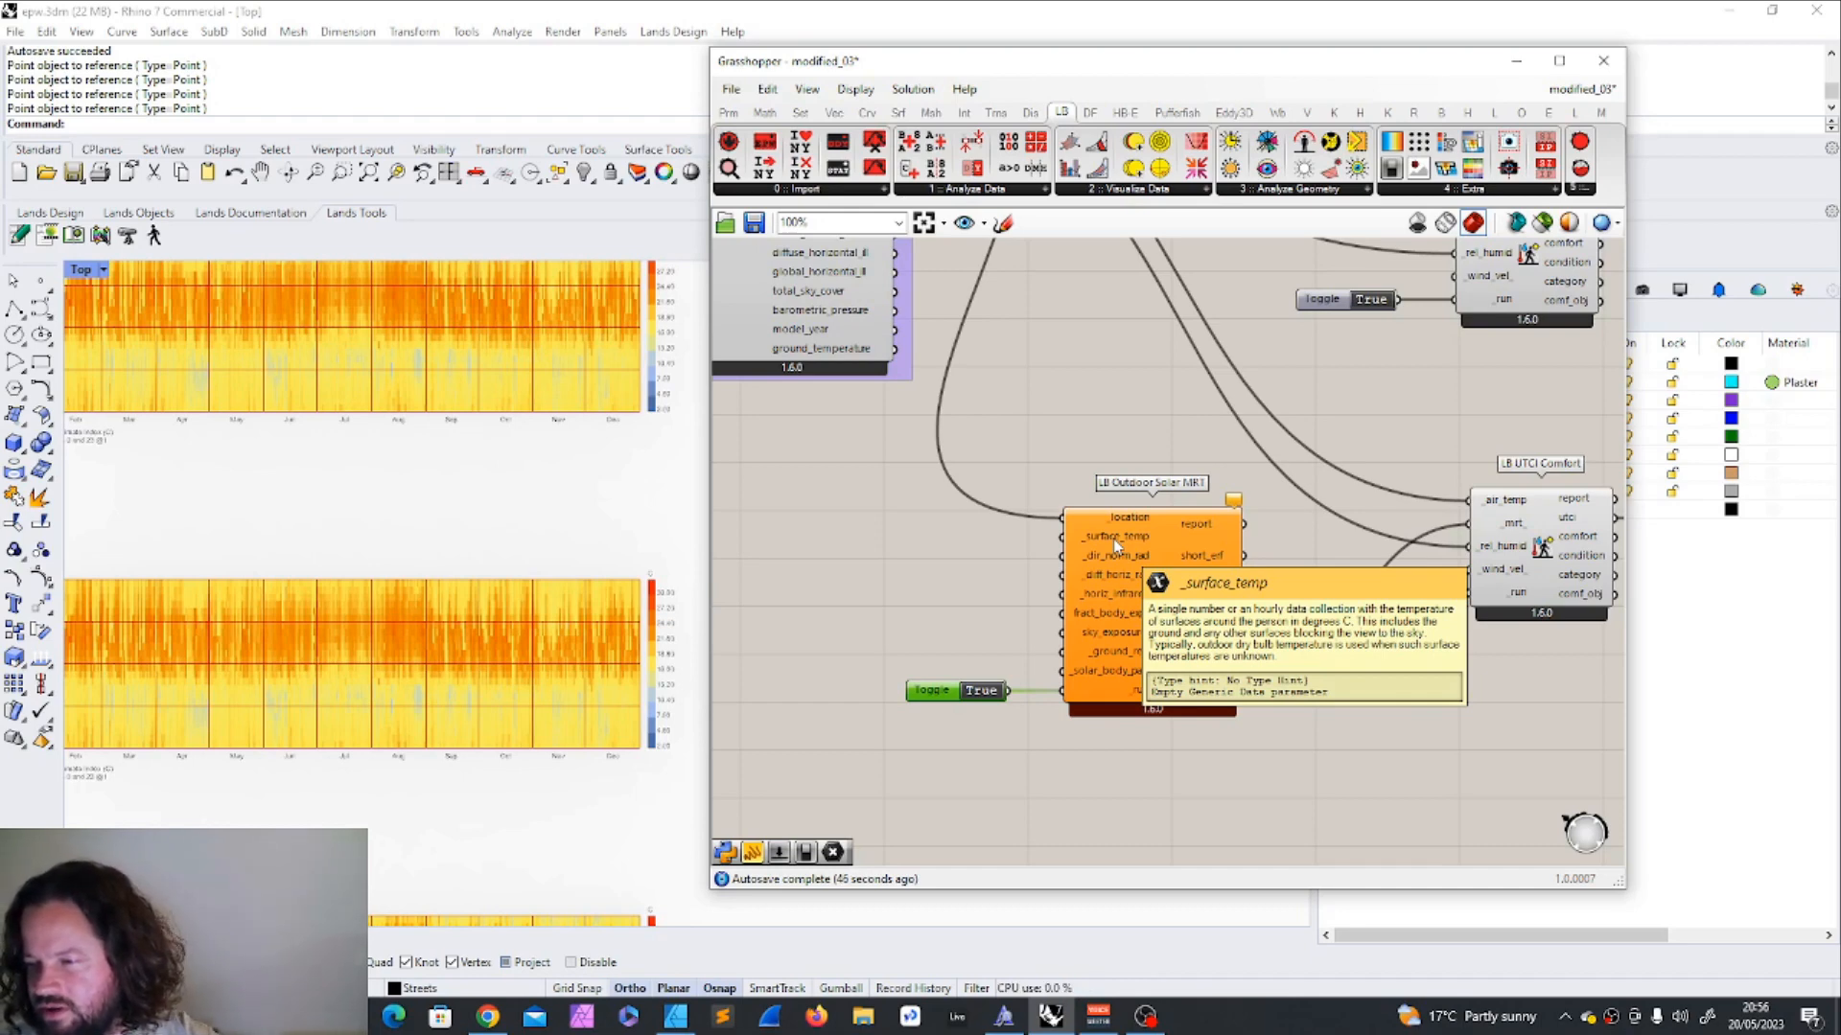
scroll(1094, 417, down, 4)
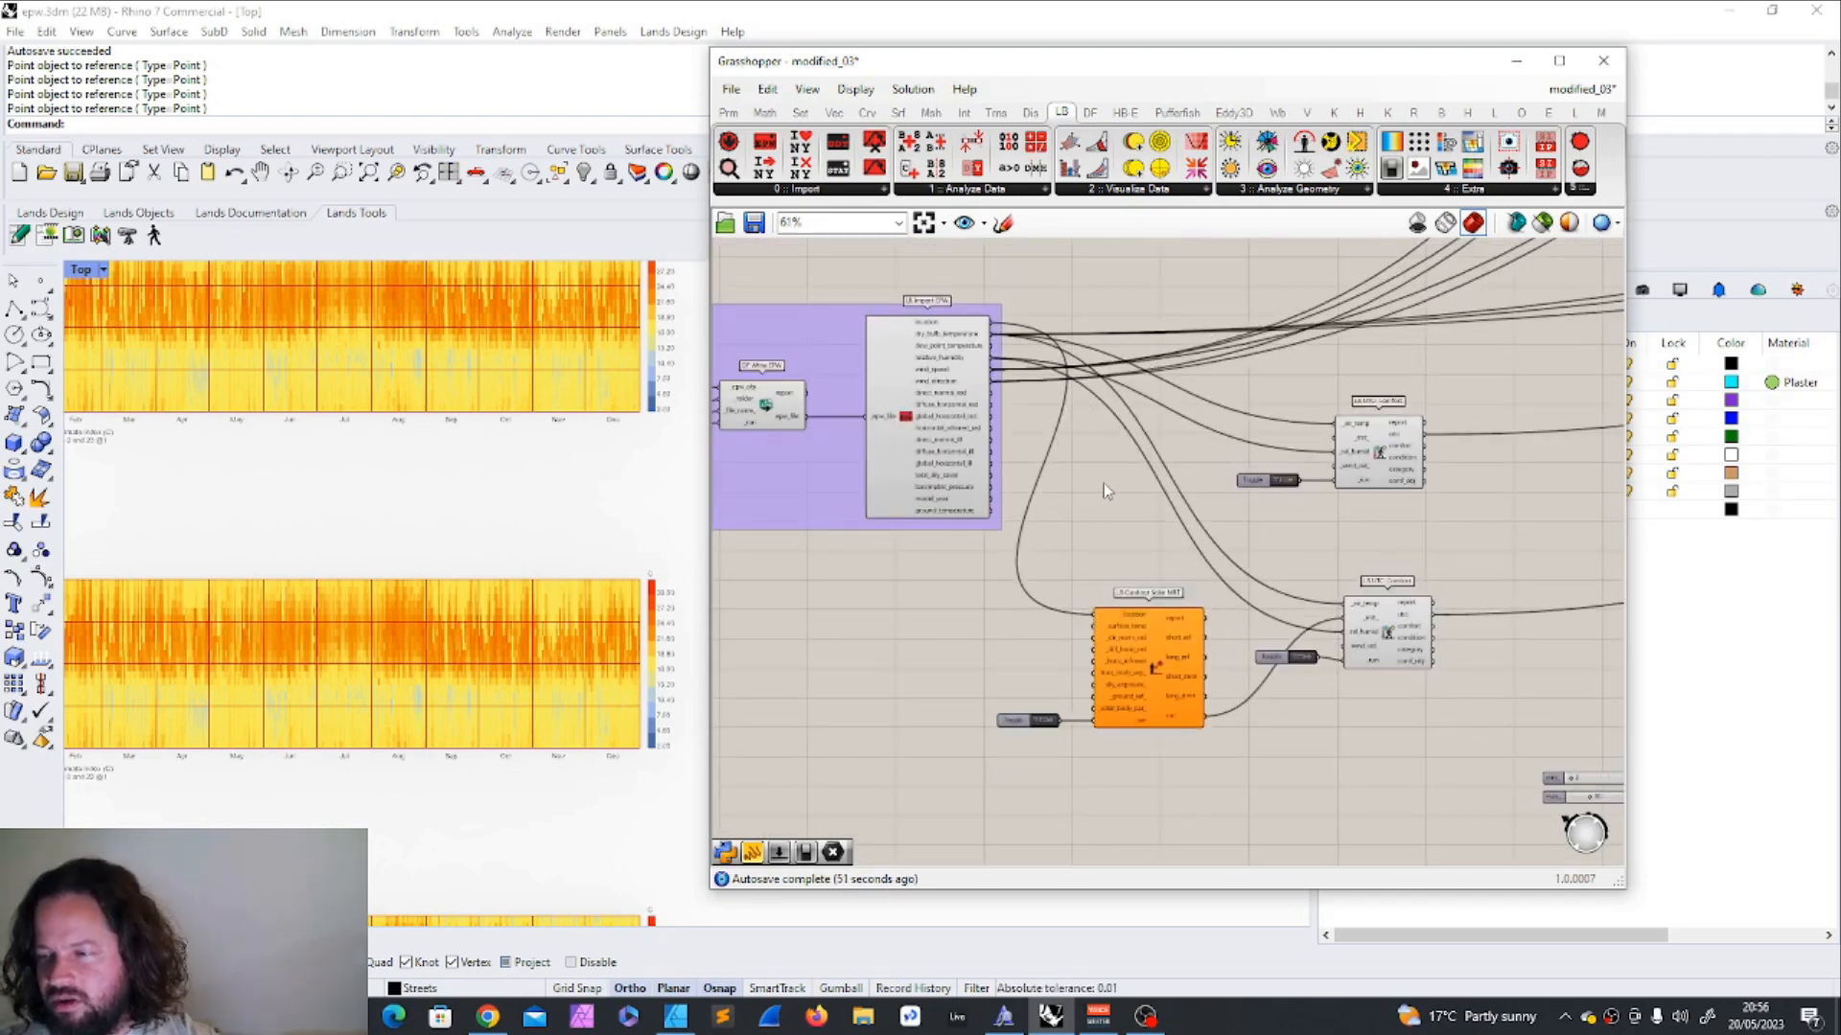
scroll(1001, 388, up, 1)
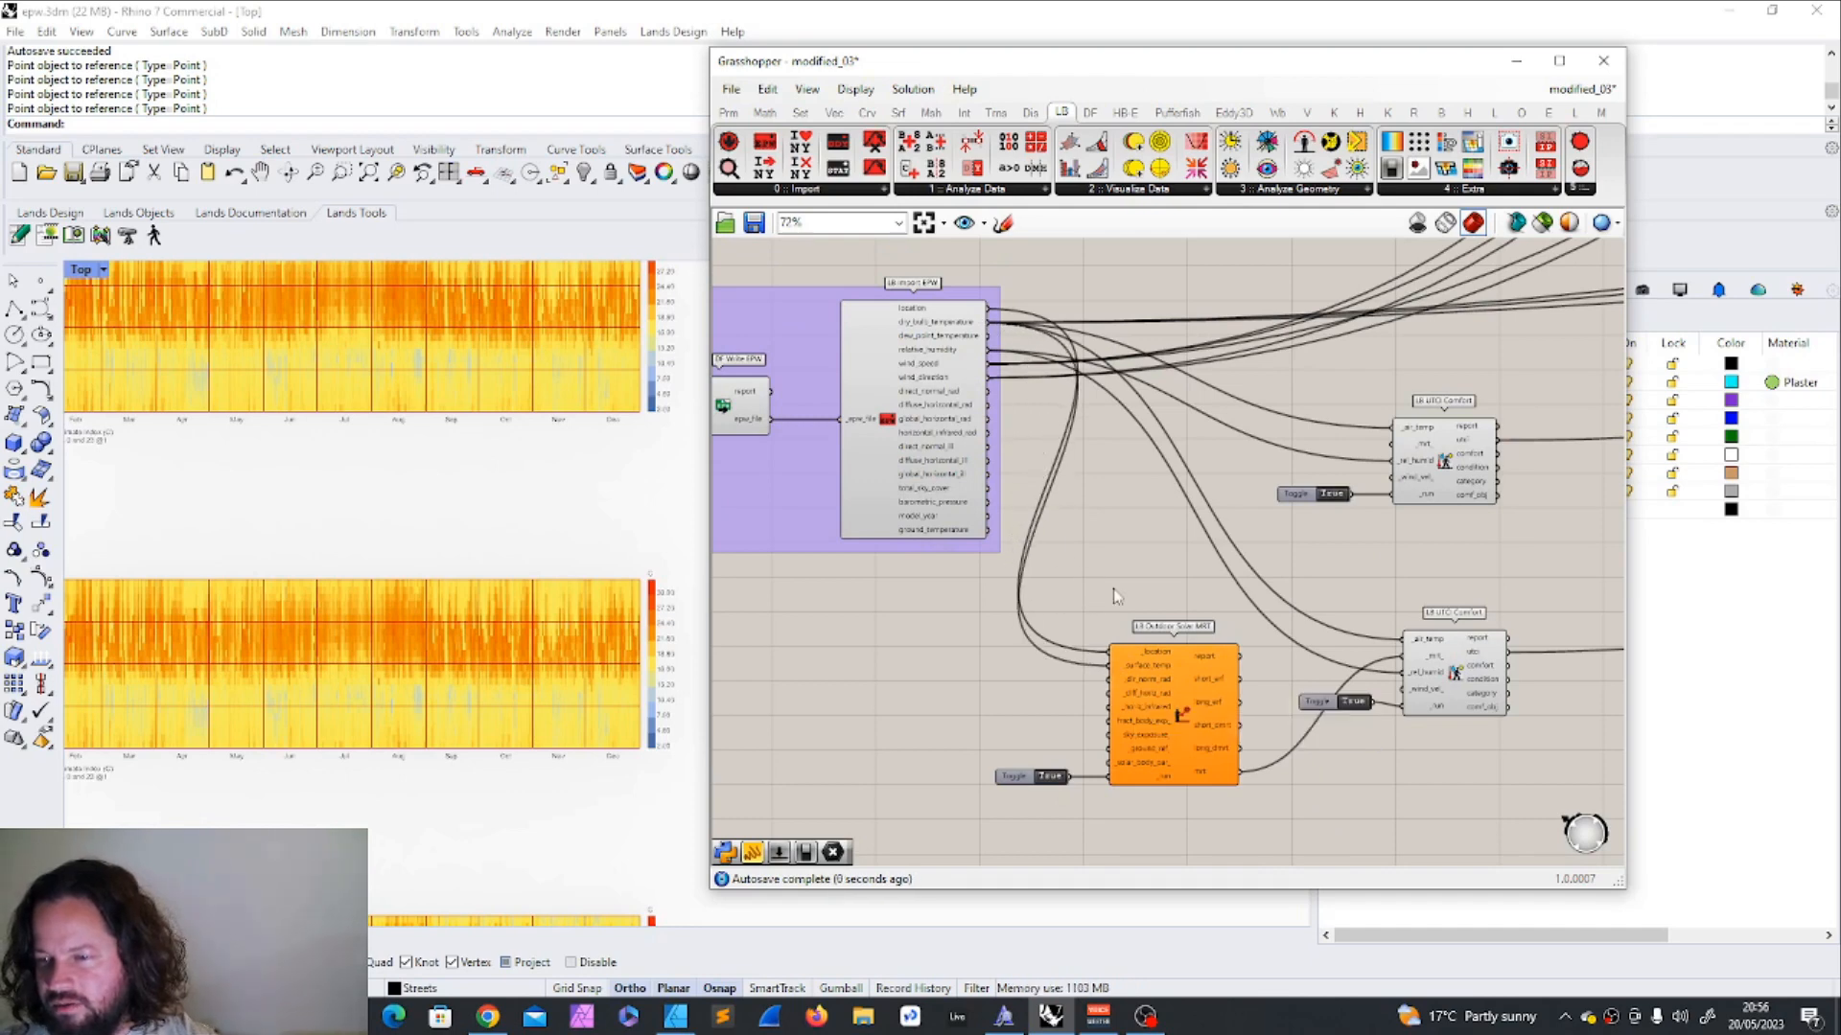
Connect LB Import EPW's direct_normal_rad output to the _dir_norm_rad input of LB Outdoor Solar MRT.
scroll(1112, 671, up, 3)
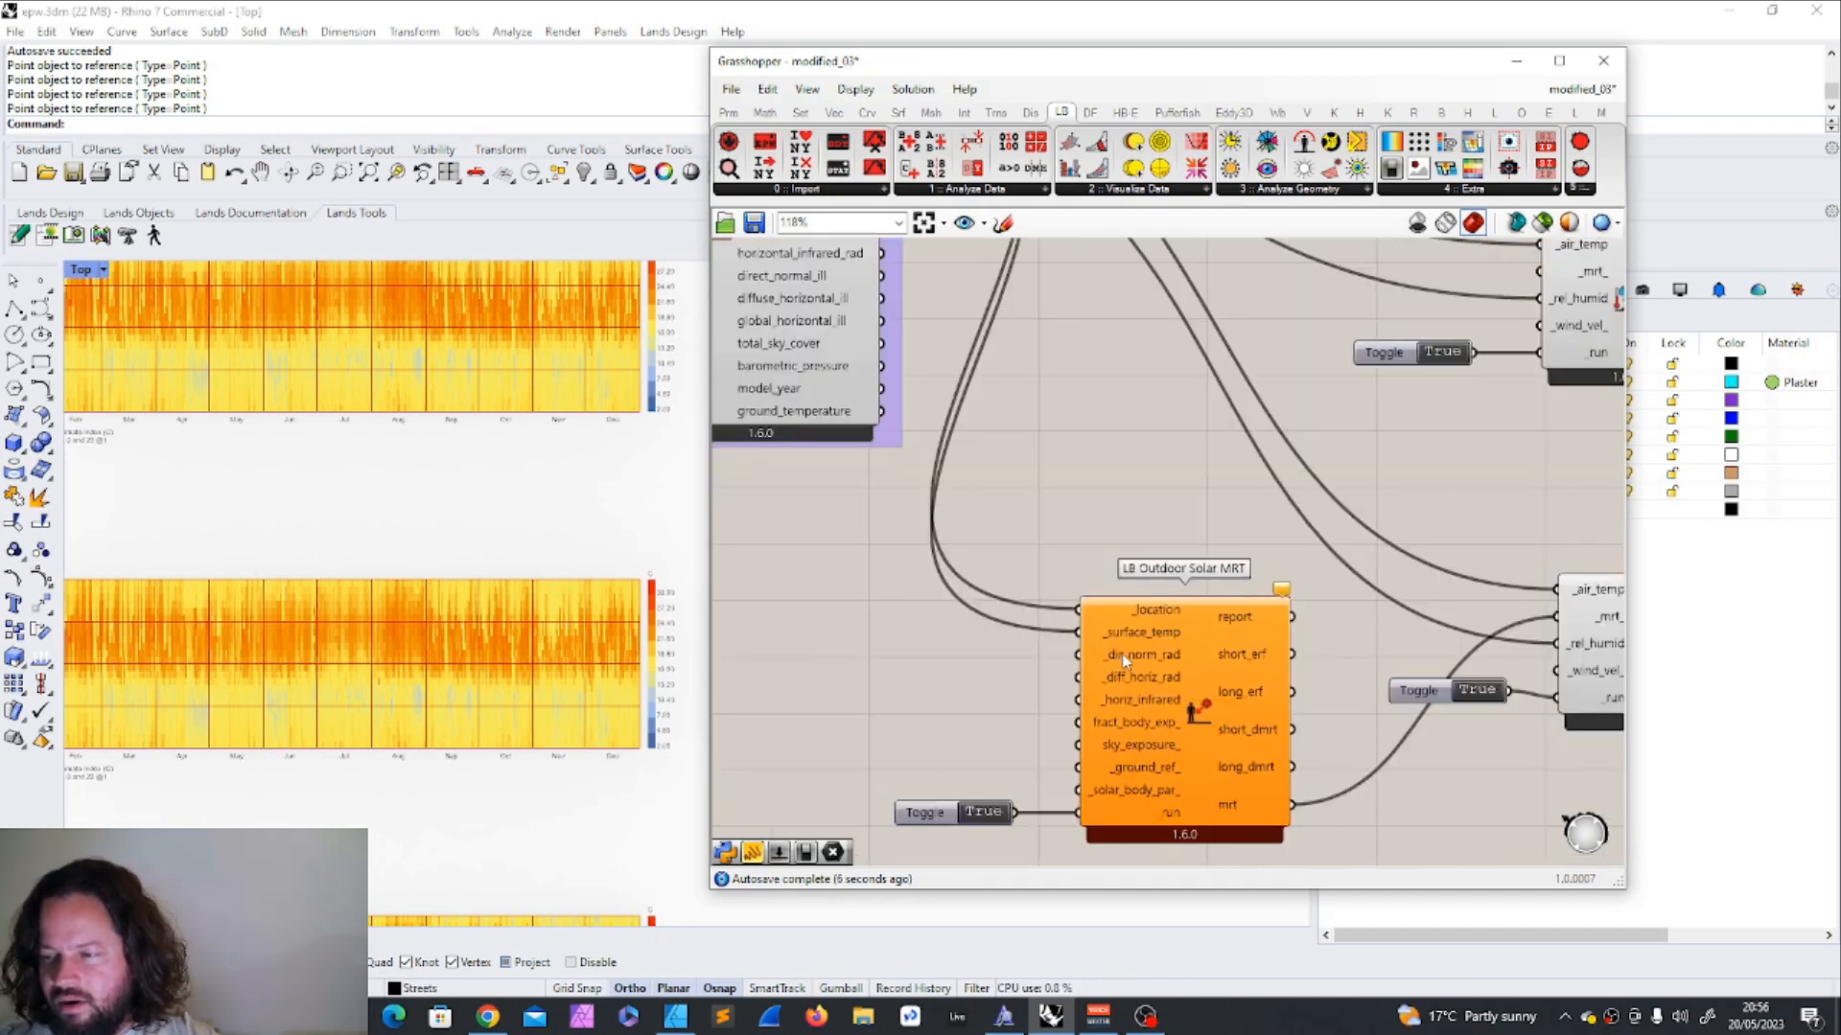
mouse_move(1141, 657)
scroll(1000, 682, down, 2)
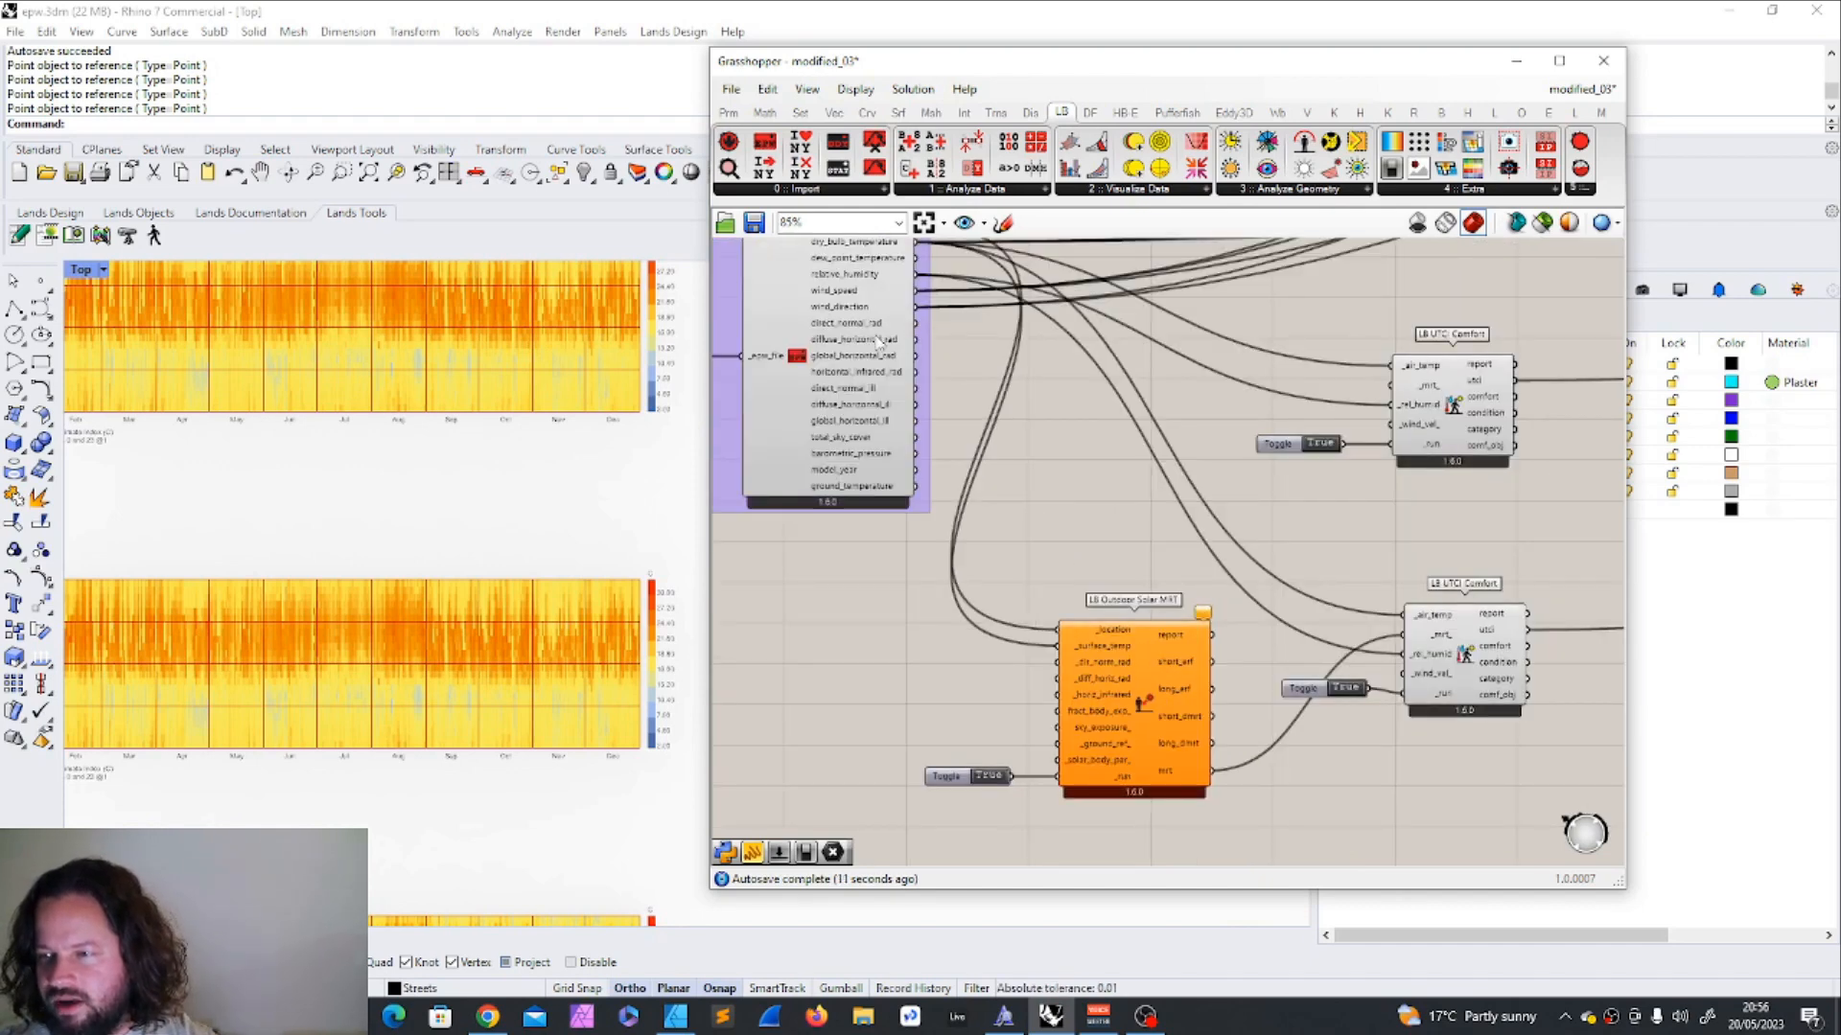
drag(954, 388, 1059, 663)
scroll(1109, 702, up, 2)
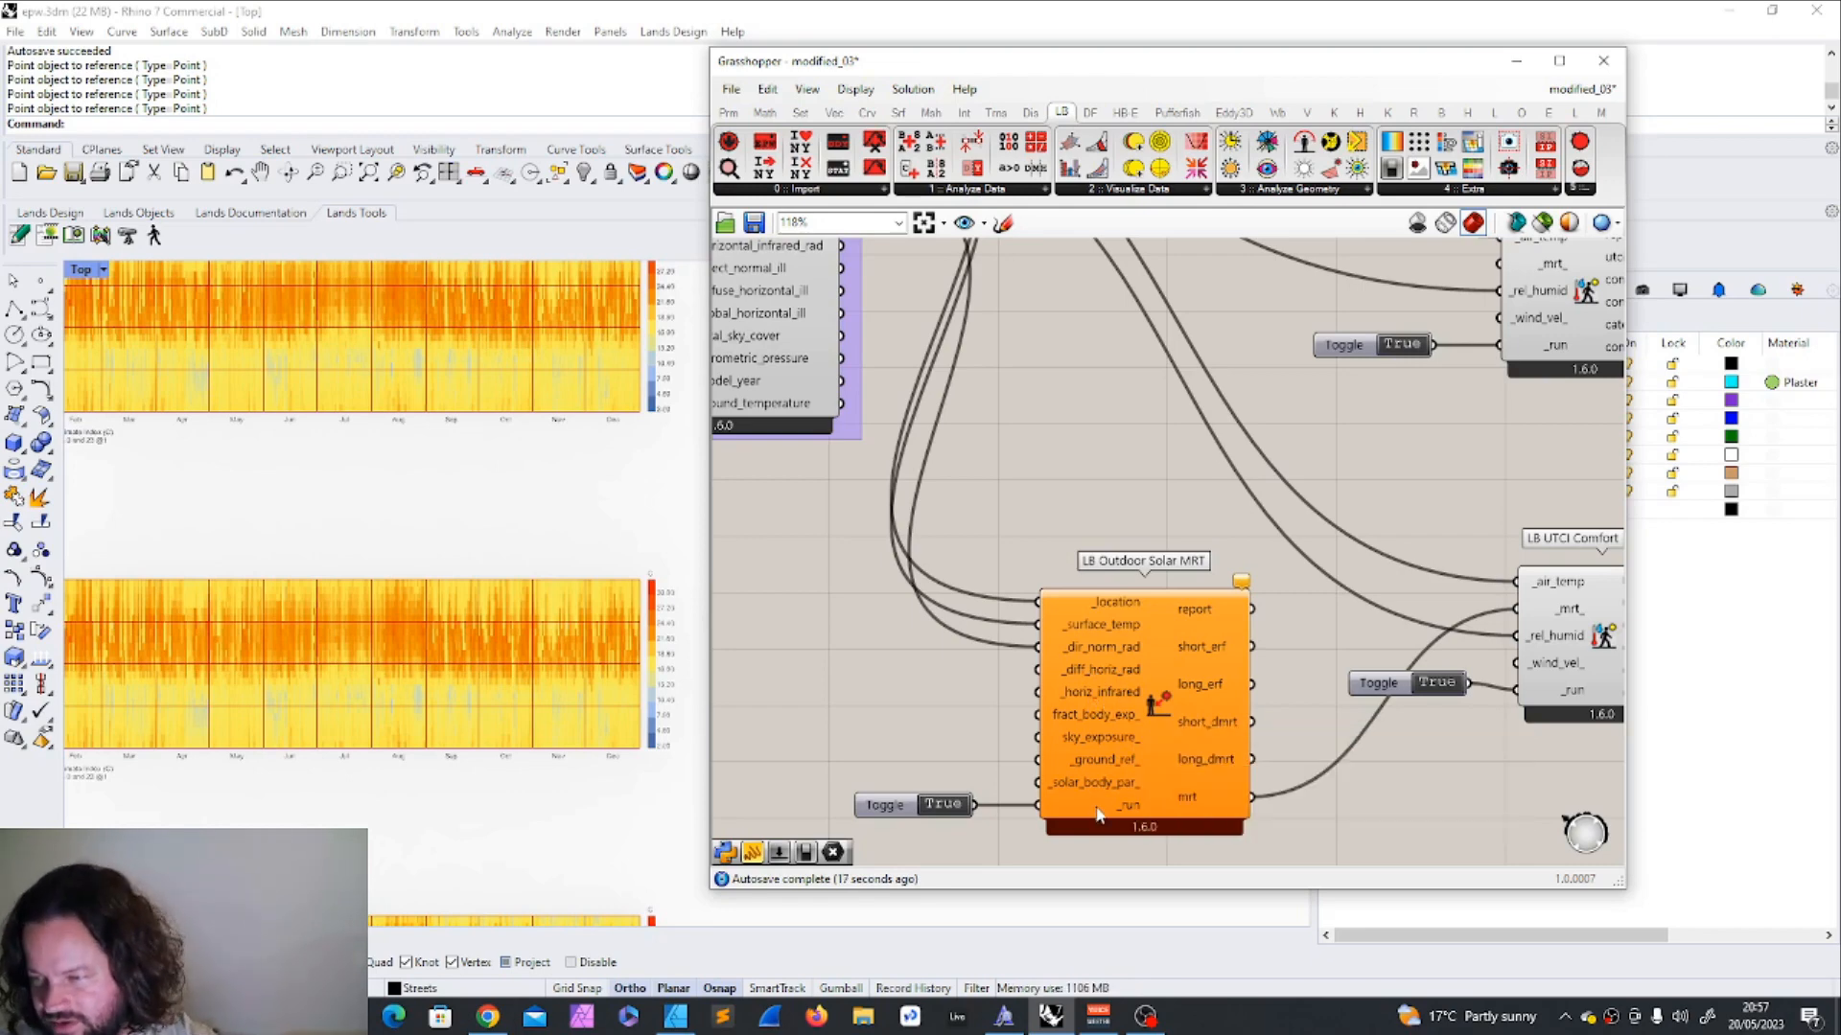
Connect LB Import EPW's diffuse_horizontal_rad and horizontal_infrared_rad outputs to _diff_horiz_rad and _horiz_infrared of LB Outdoor Solar MRT.
scroll(1099, 813, down, 2)
drag(863, 293, 1025, 695)
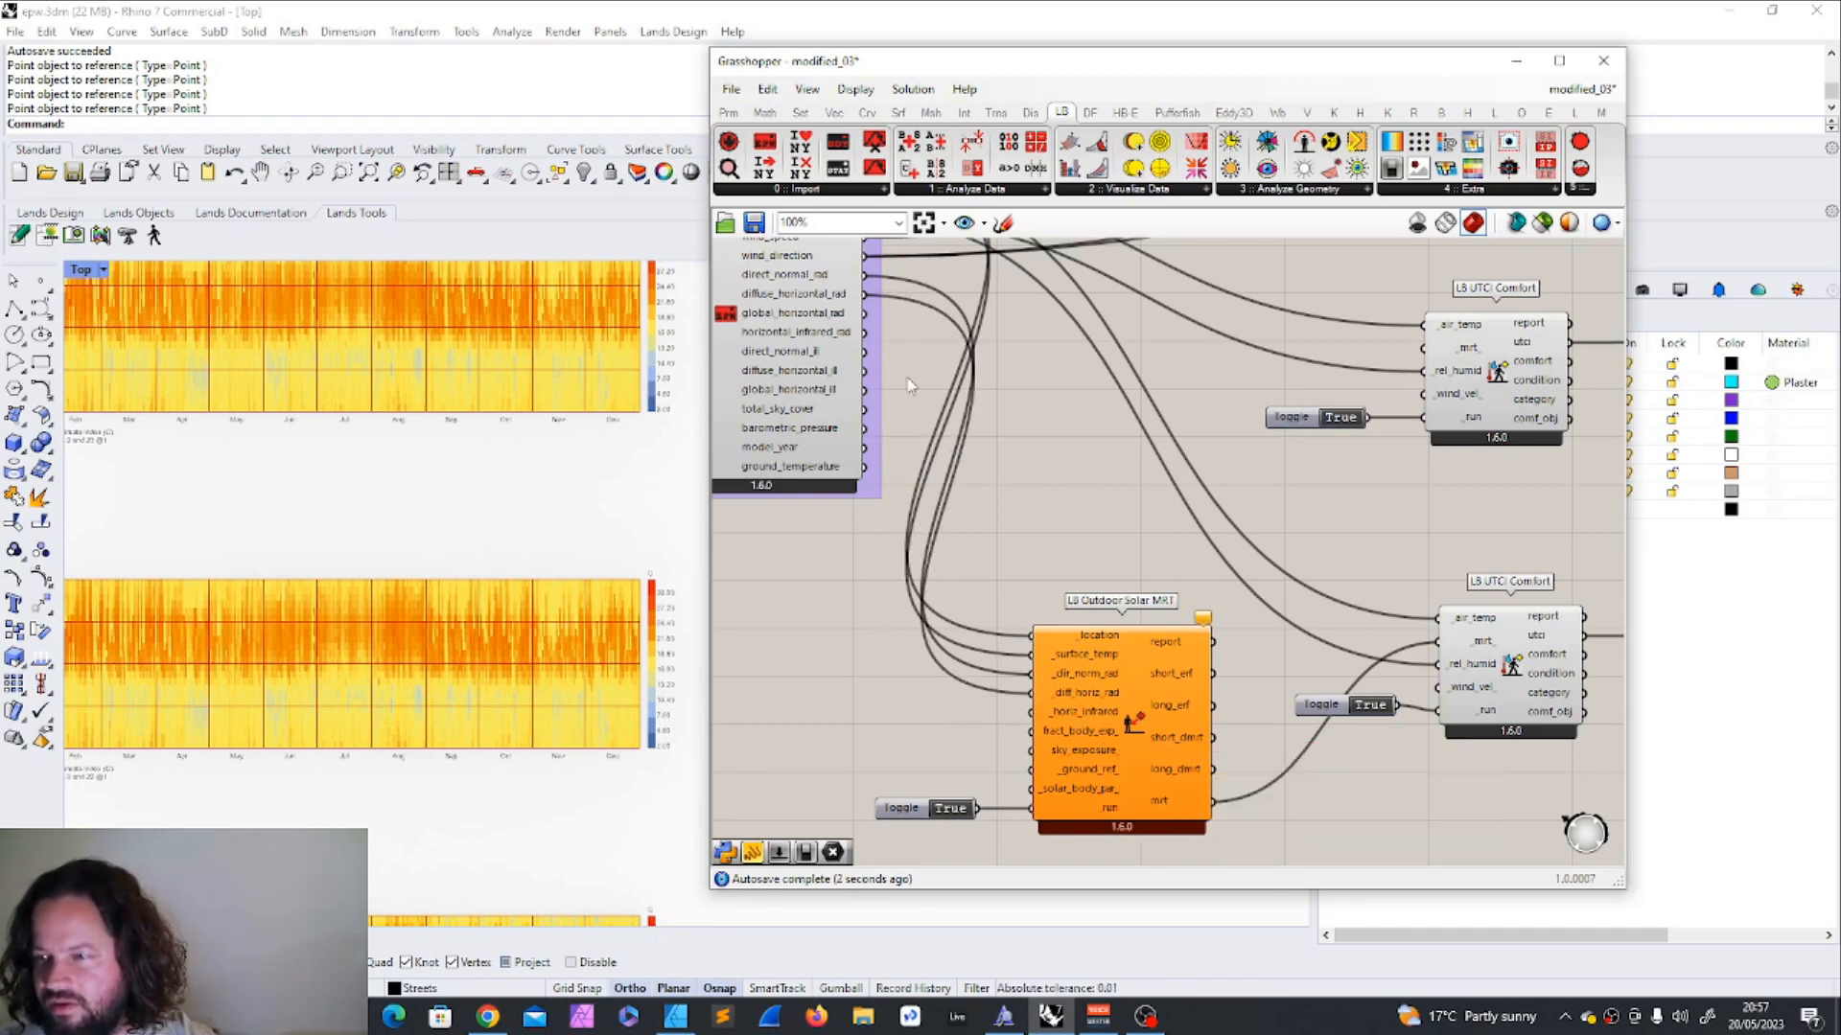
drag(864, 332, 1028, 712)
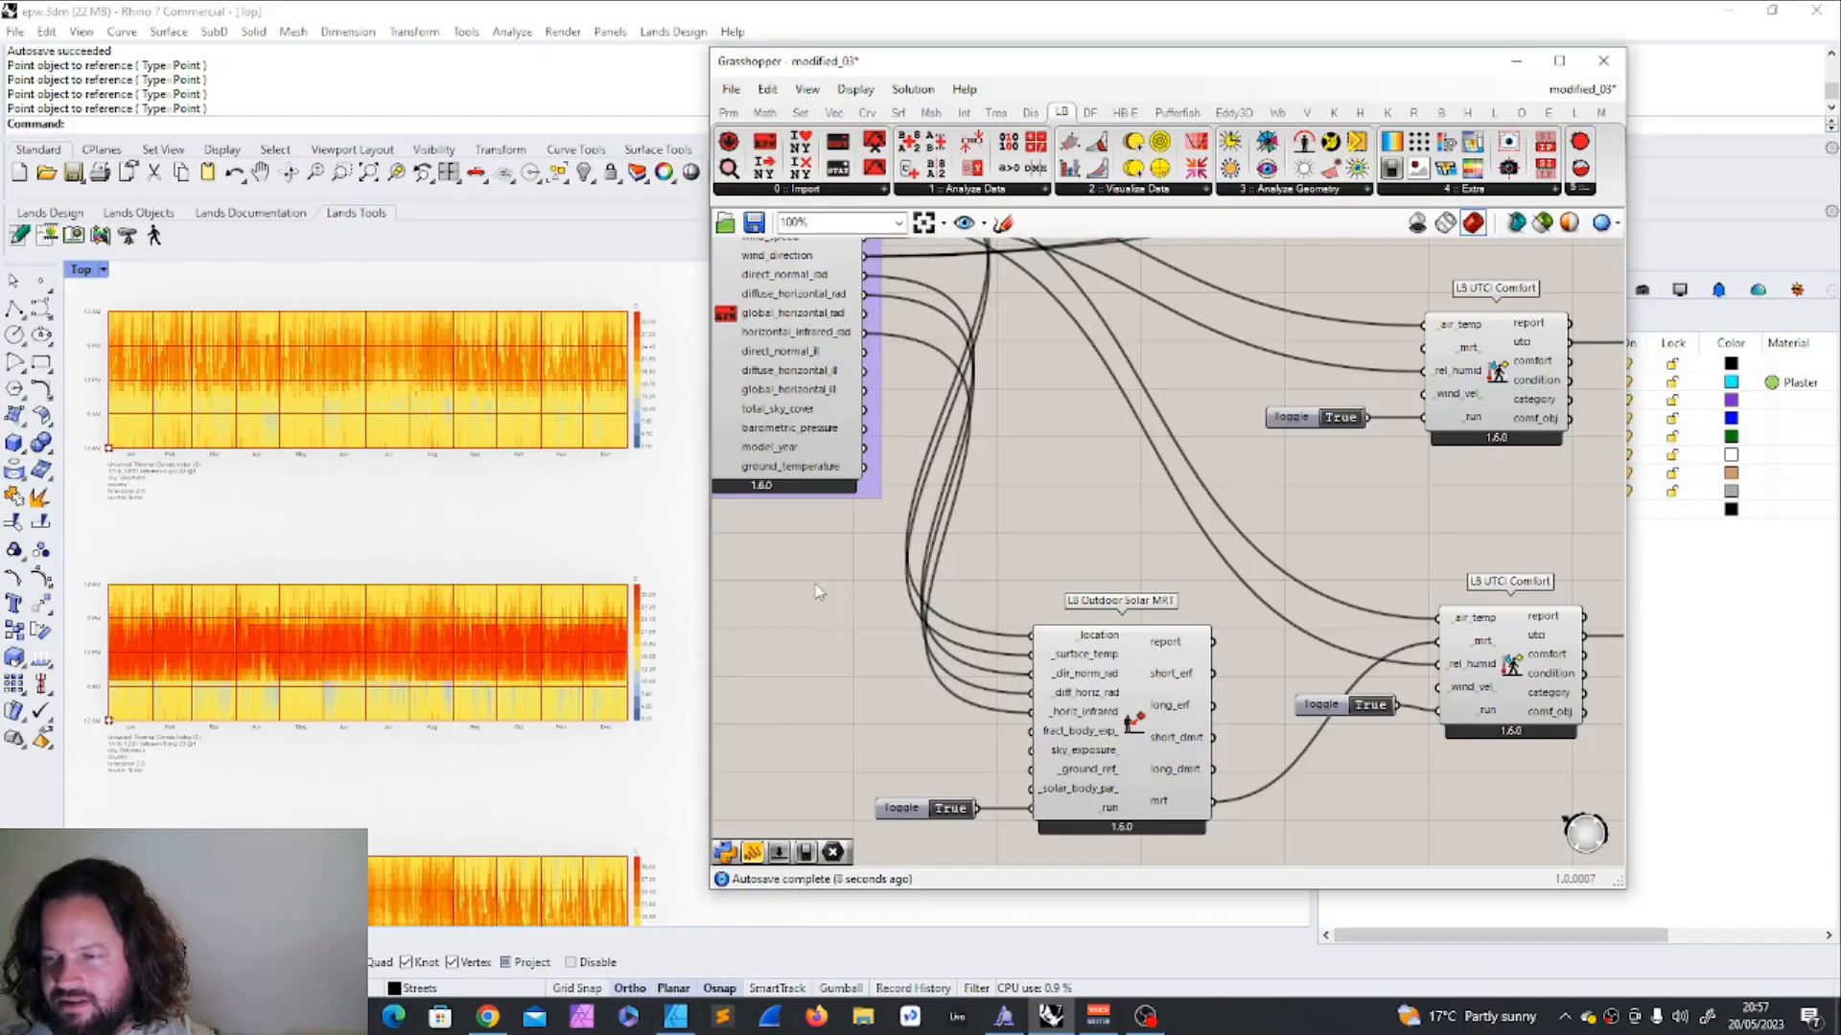
Move the lower LB UTCI Comfort and its toggle slightly farther from LB Outdoor Solar MRT.
drag(816, 592, 1260, 877)
scroll(1049, 638, down, 5)
scroll(1283, 596, up, 2)
scroll(1103, 602, up, 3)
drag(1104, 606, 1405, 817)
shift+click(1140, 768)
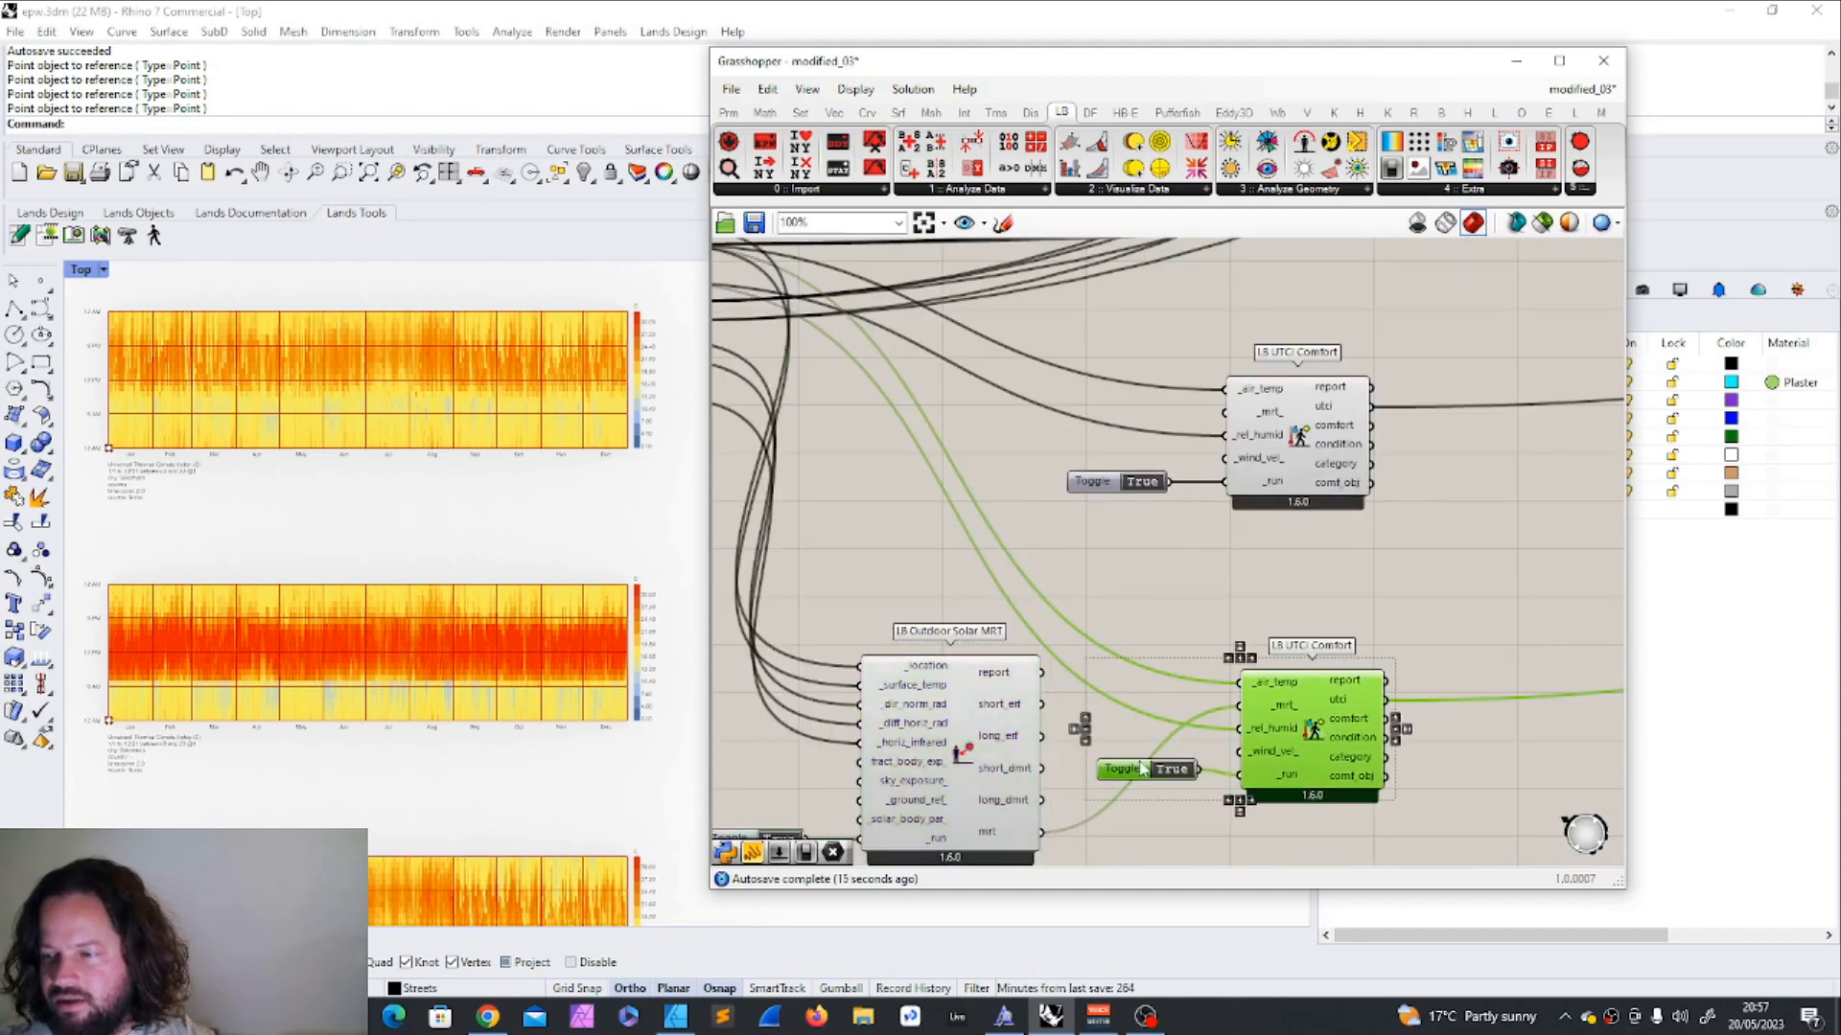
drag(1304, 697, 1347, 697)
Disconnect the legend parameters from the second LB Hourly Plot and inspect that plot's own legend range.
scroll(643, 485, up, 5)
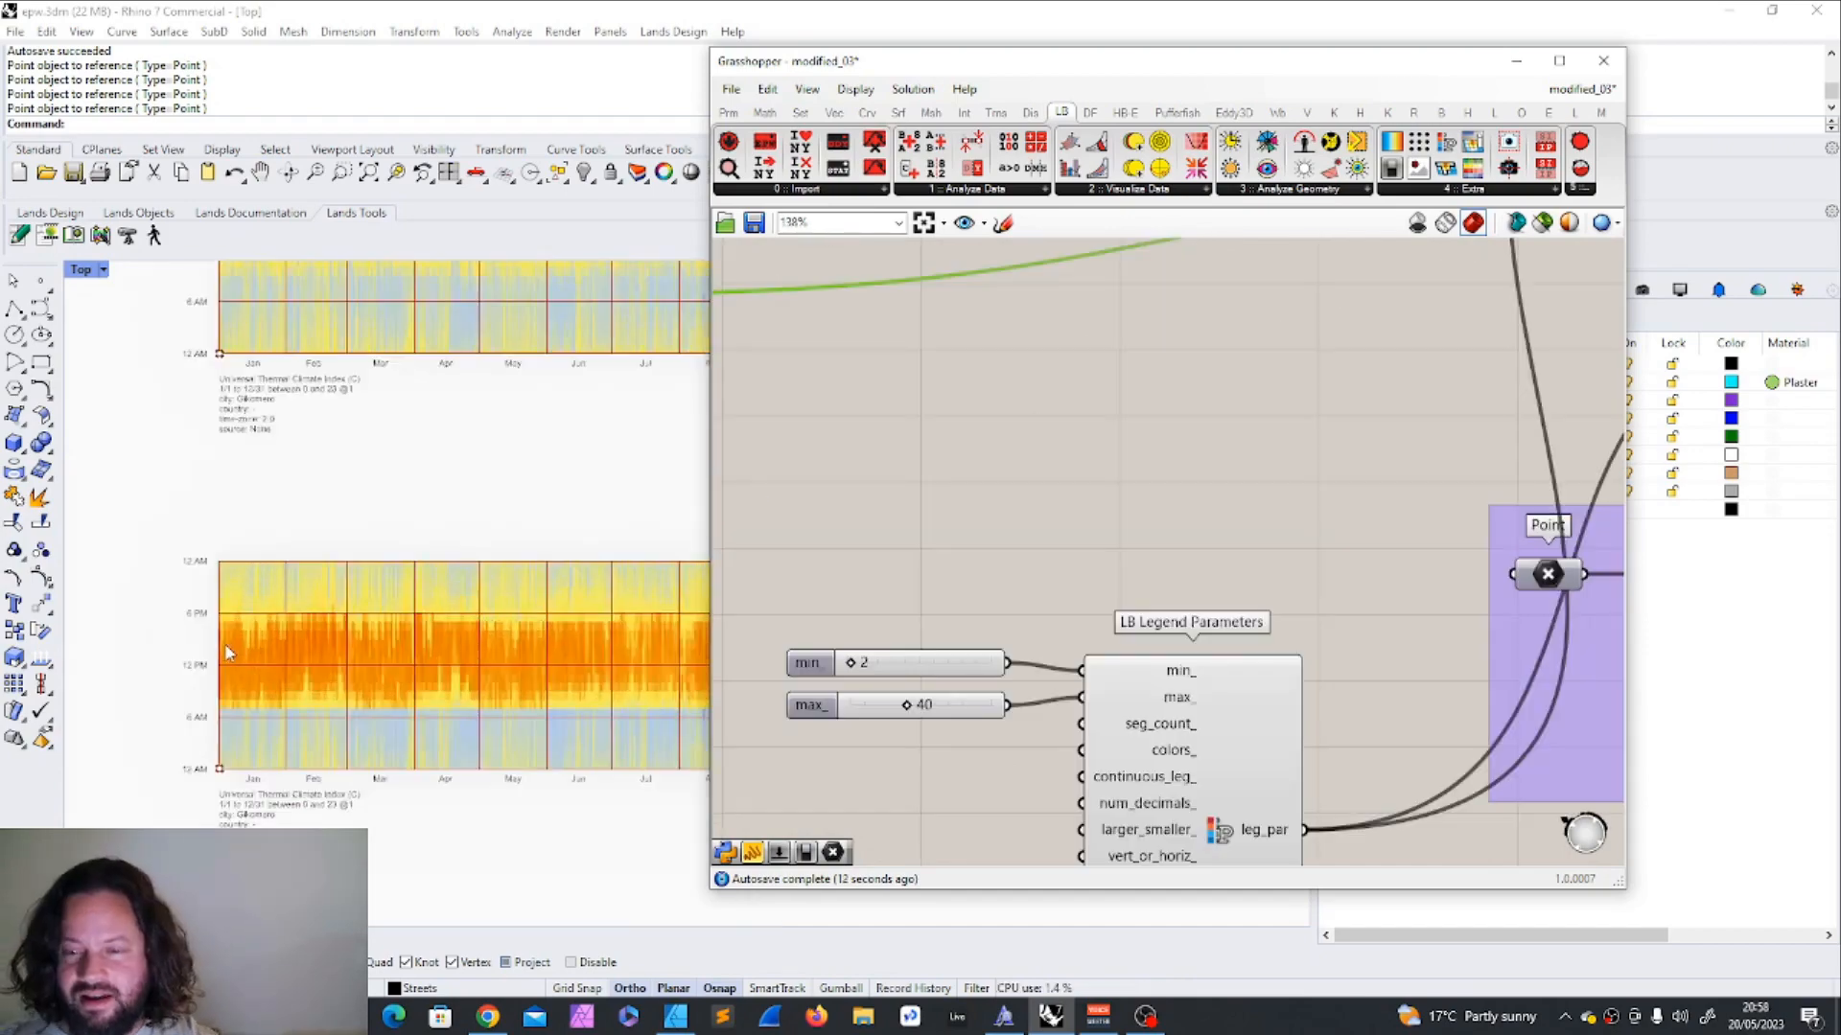
scroll(225, 652, up, 4)
scroll(225, 642, down, 6)
scroll(447, 659, up, 1)
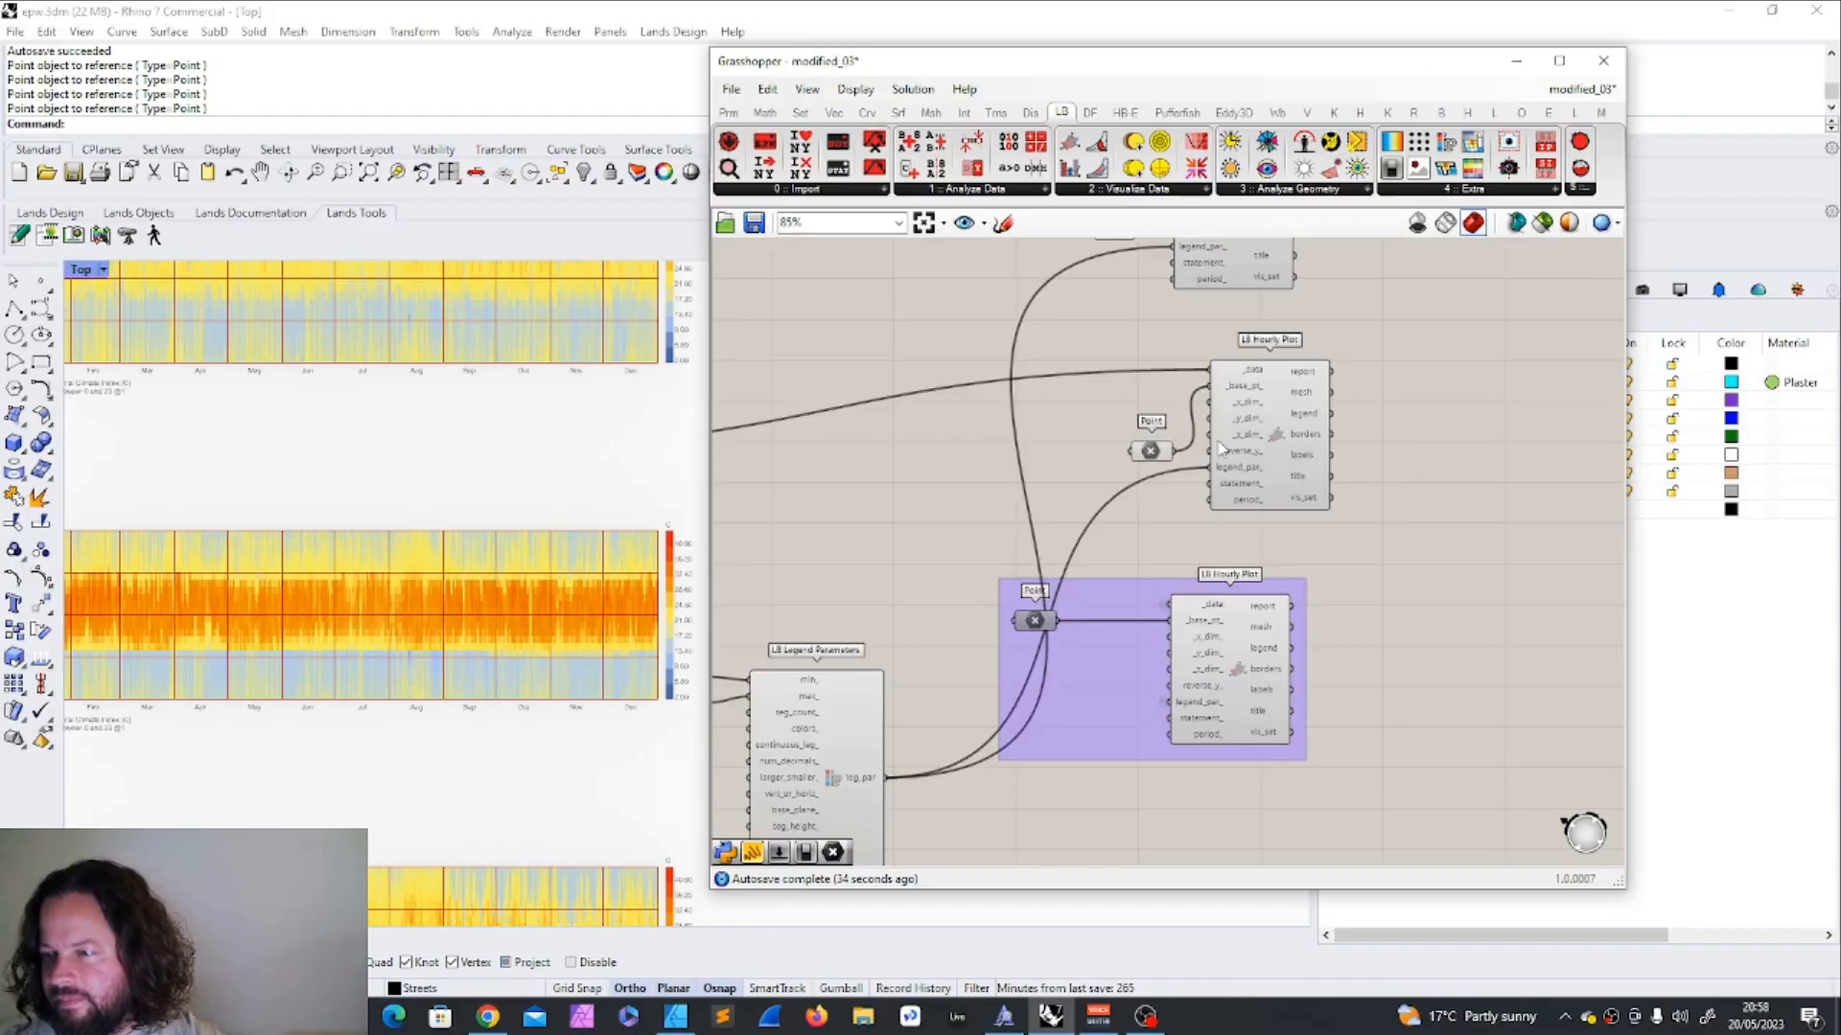
scroll(1150, 479, up, 3)
right_click(1230, 500)
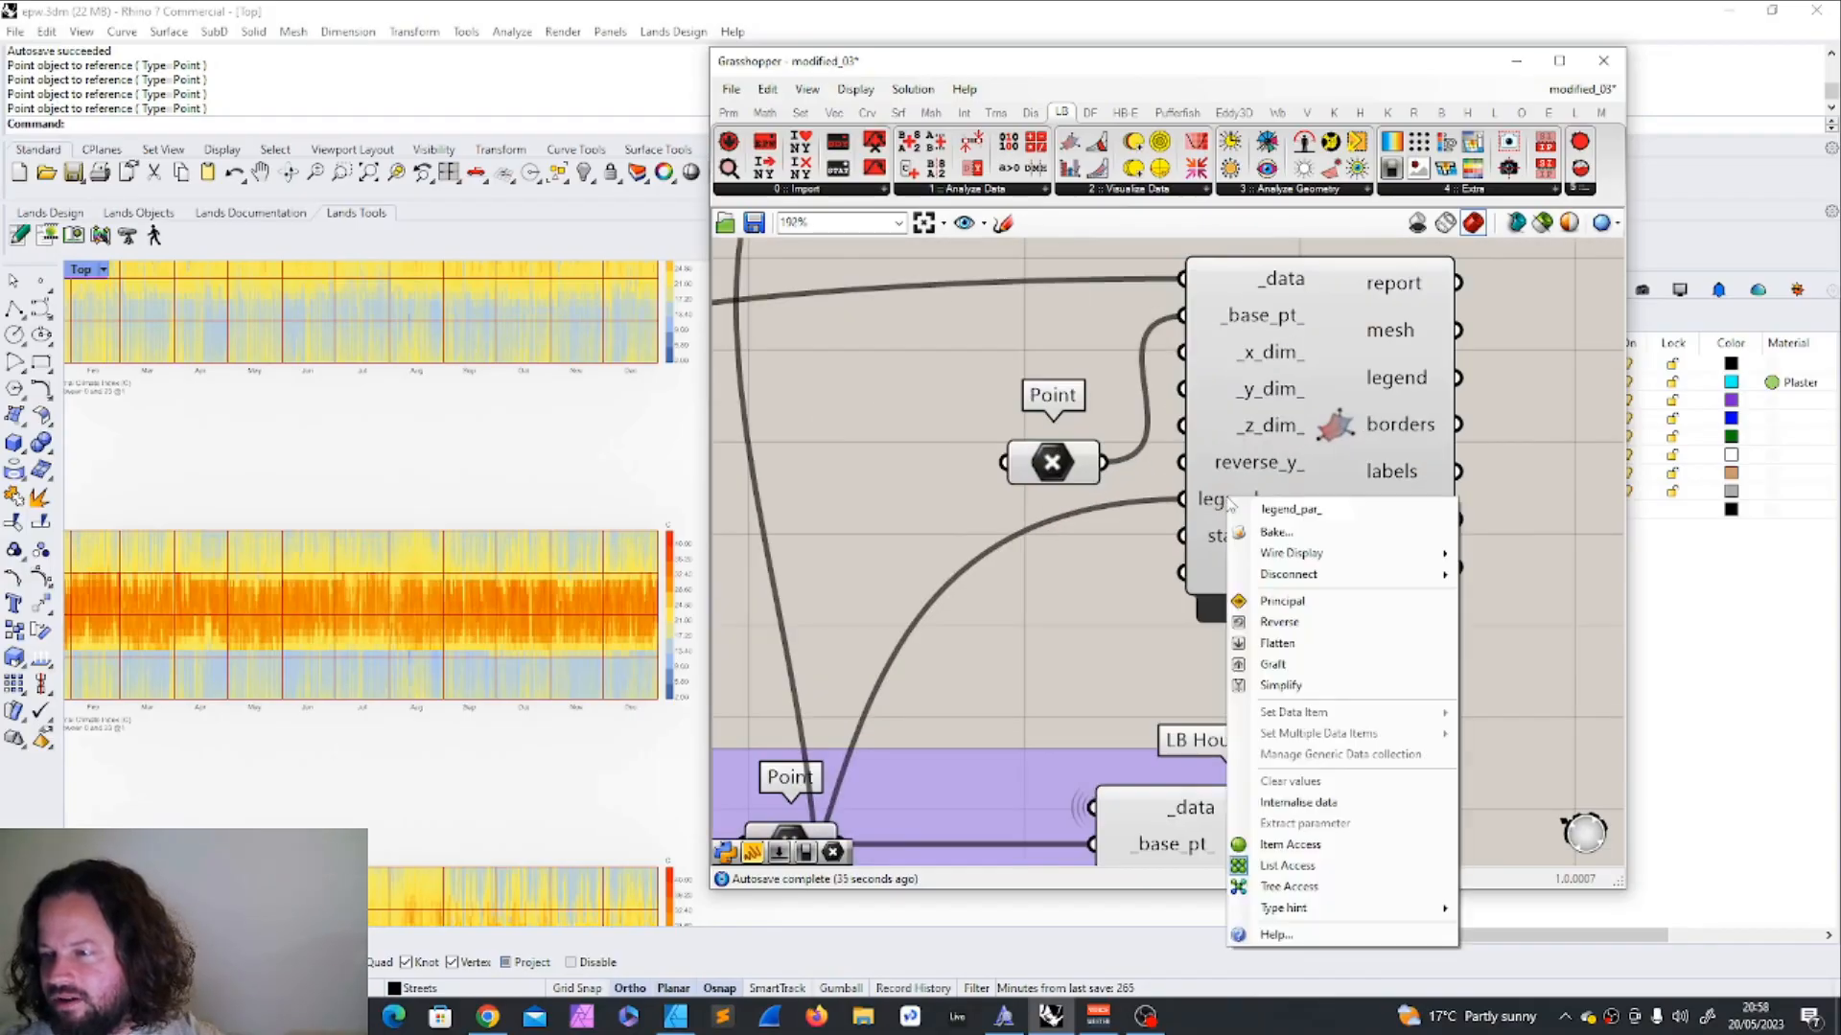
mouse_move(1352, 583)
click(1513, 573)
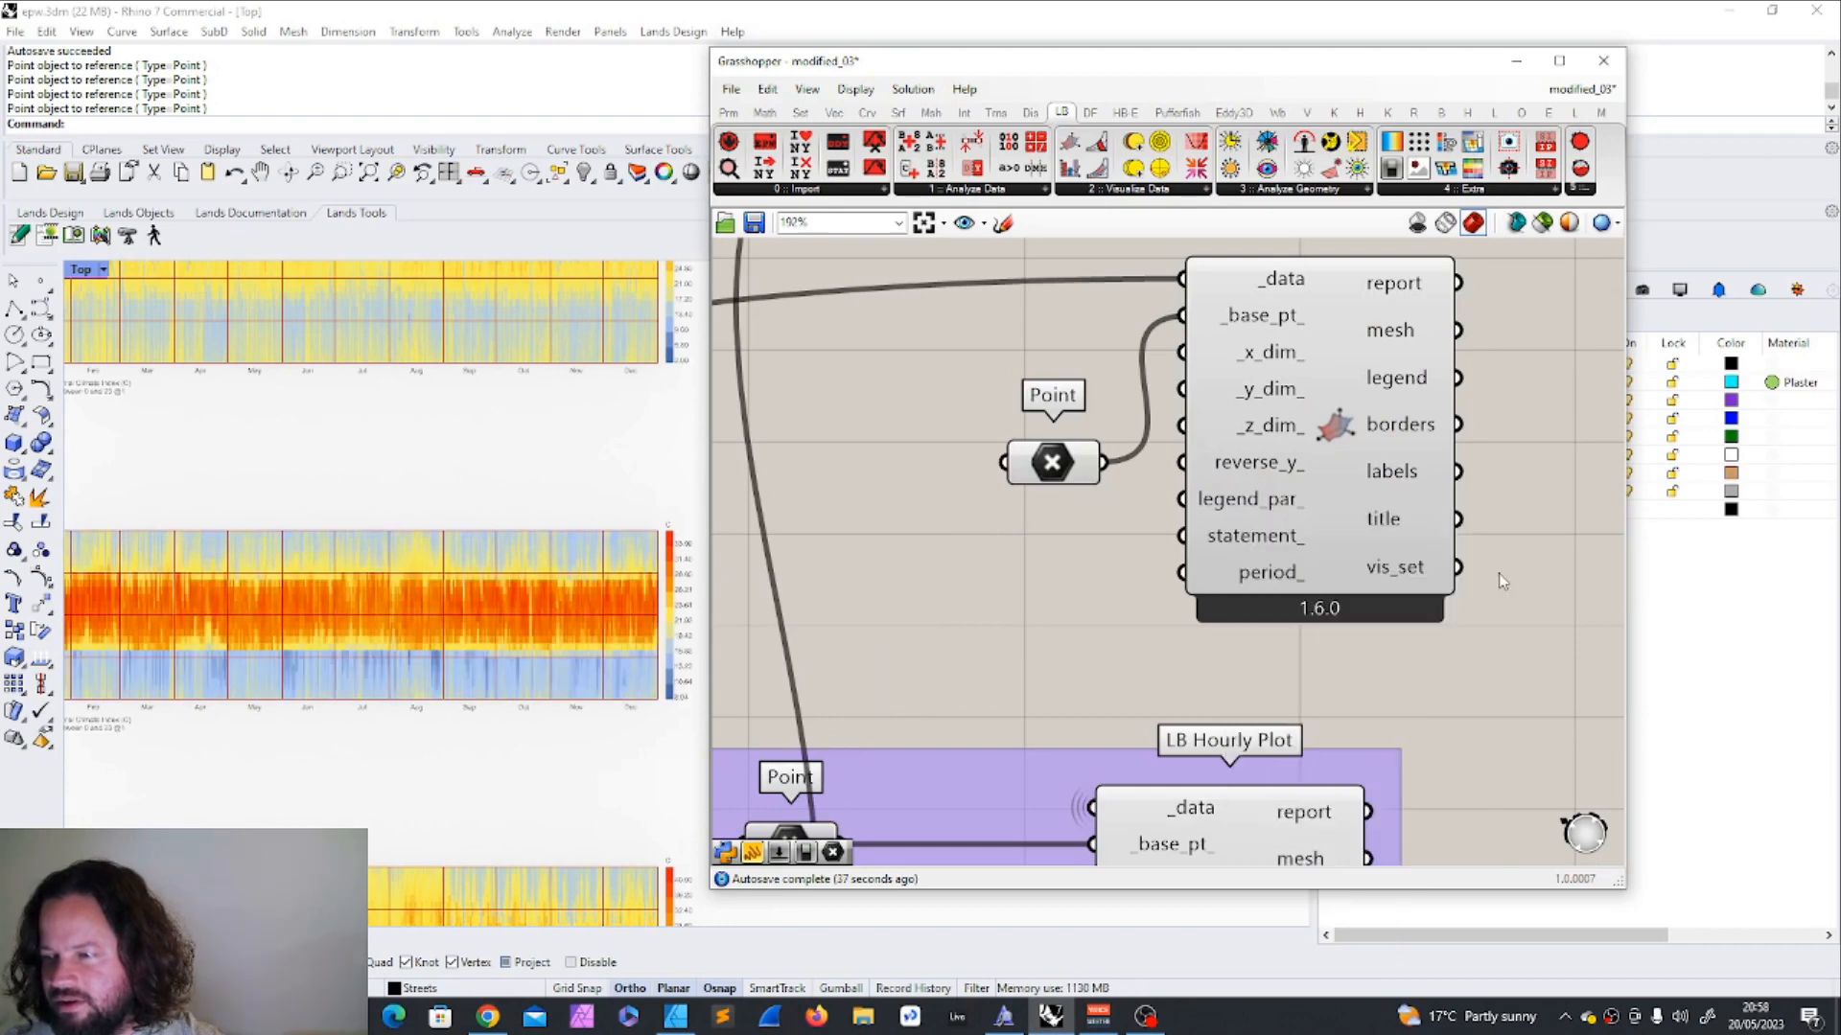
scroll(679, 567, up, 3)
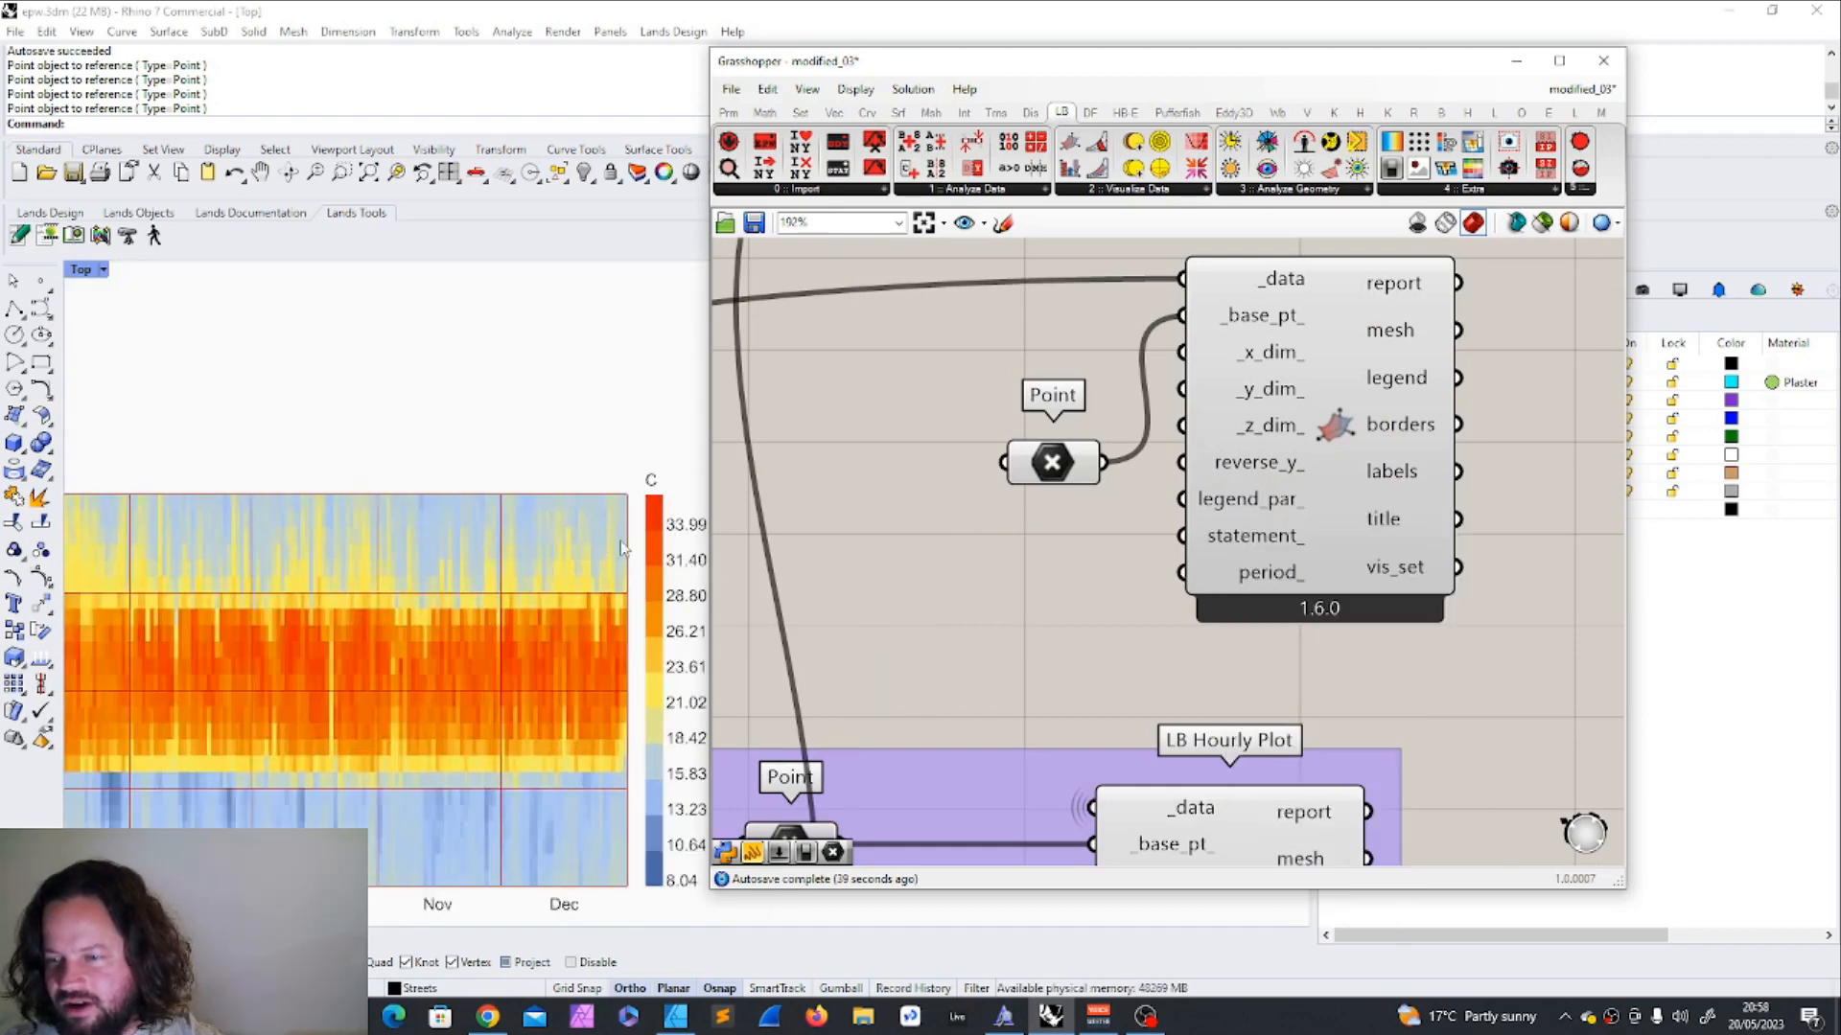
scroll(492, 548, down, 3)
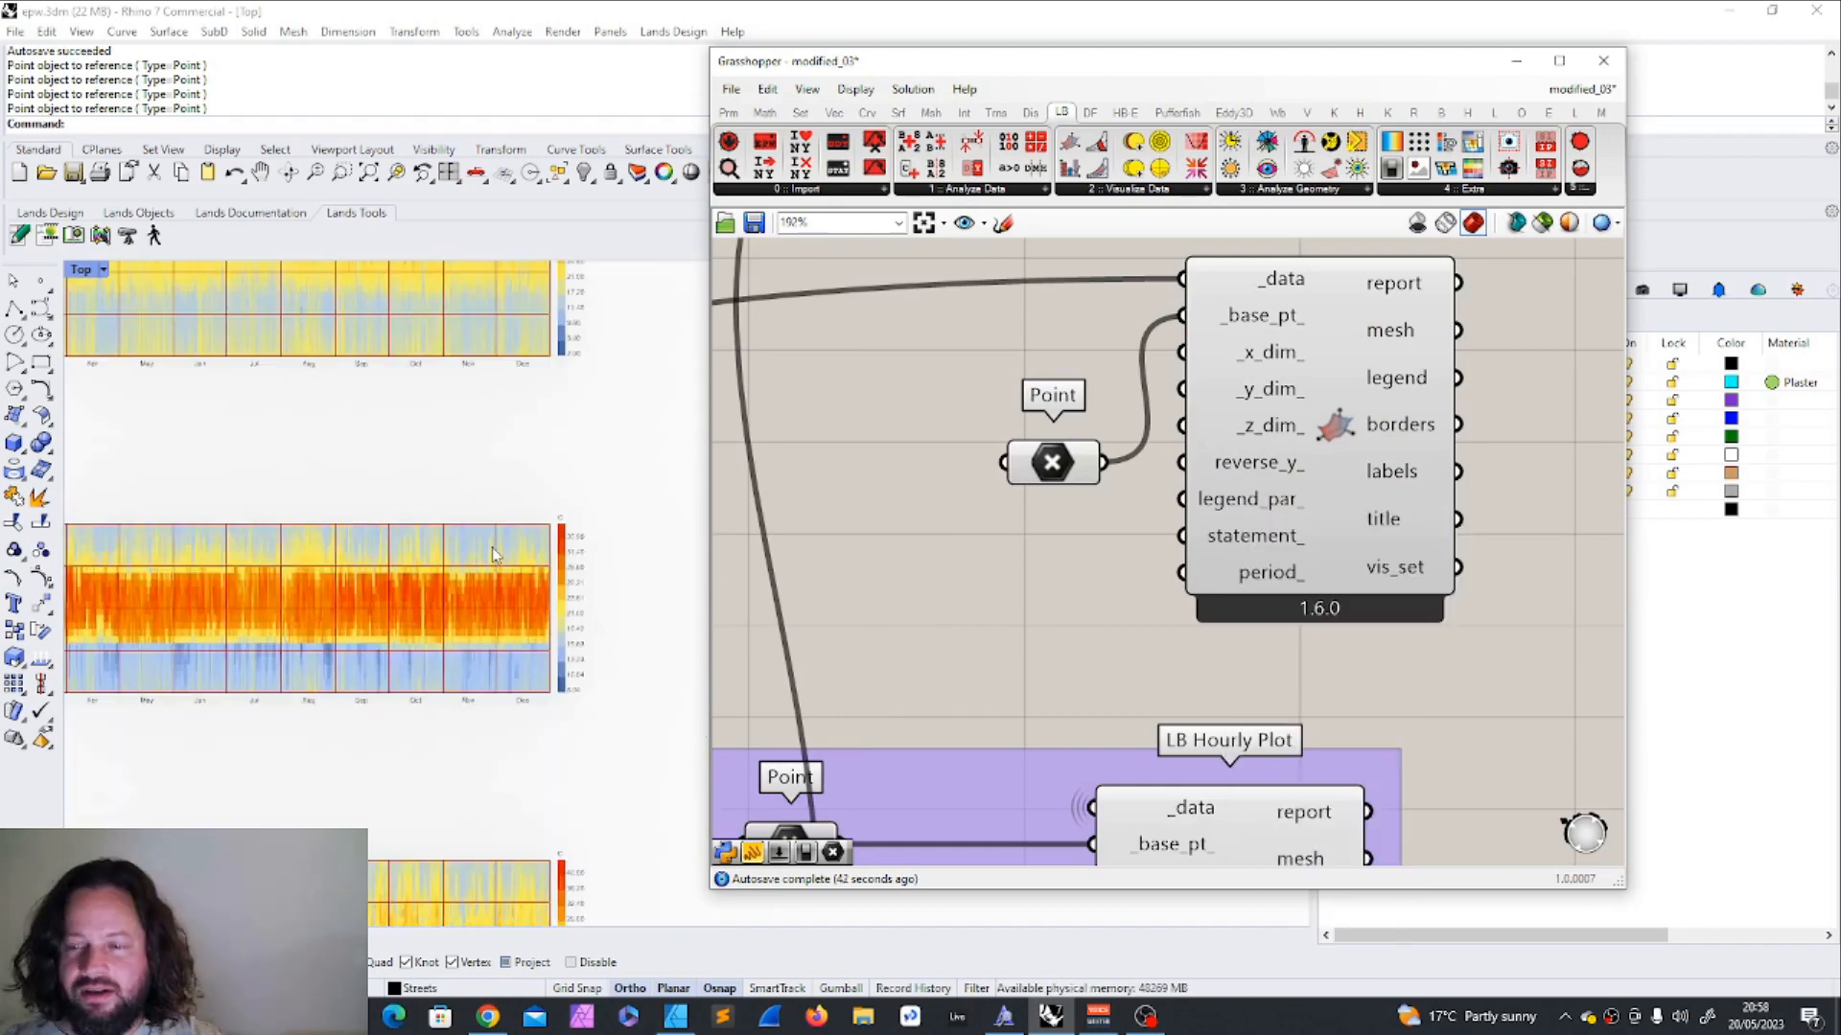
Reconnect LB Legend Parameters to the second LB Hourly Plot's legend_par_ input and set the legend maximum to 35.
scroll(945, 544, down, 5)
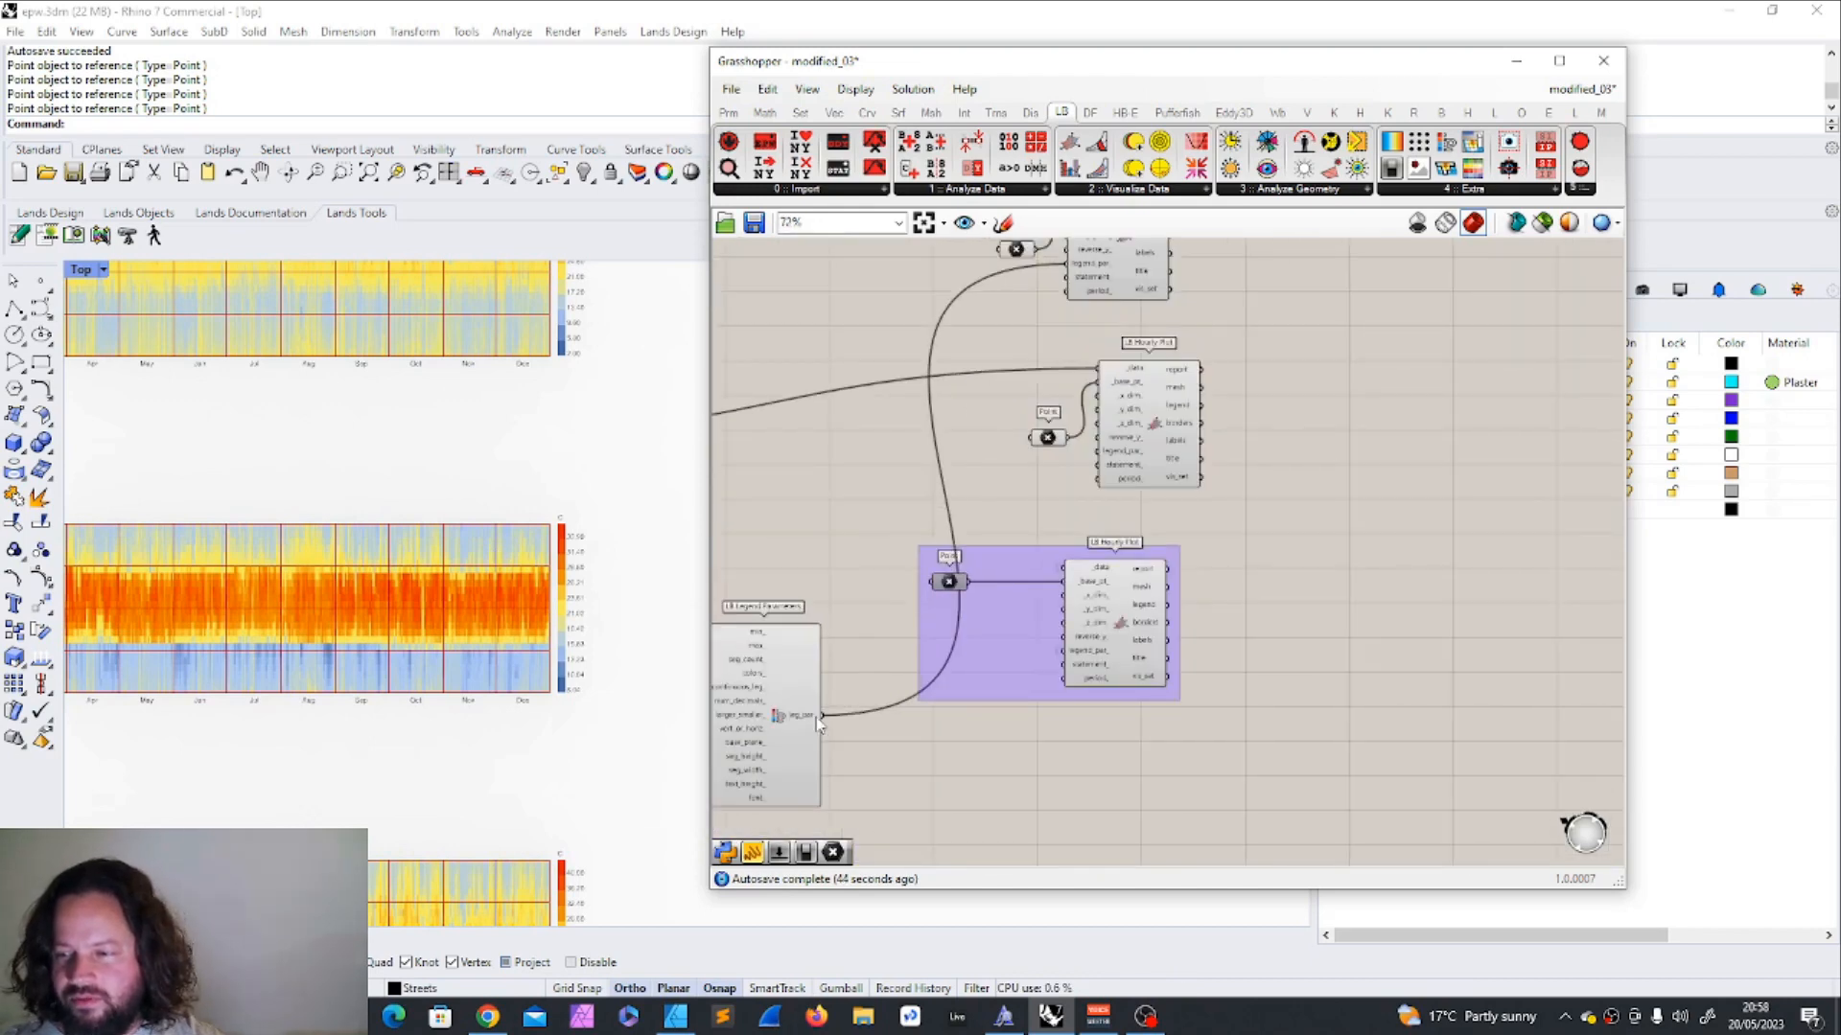
scroll(815, 717, up, 5)
double_click(997, 590)
text(35)
key(Return)
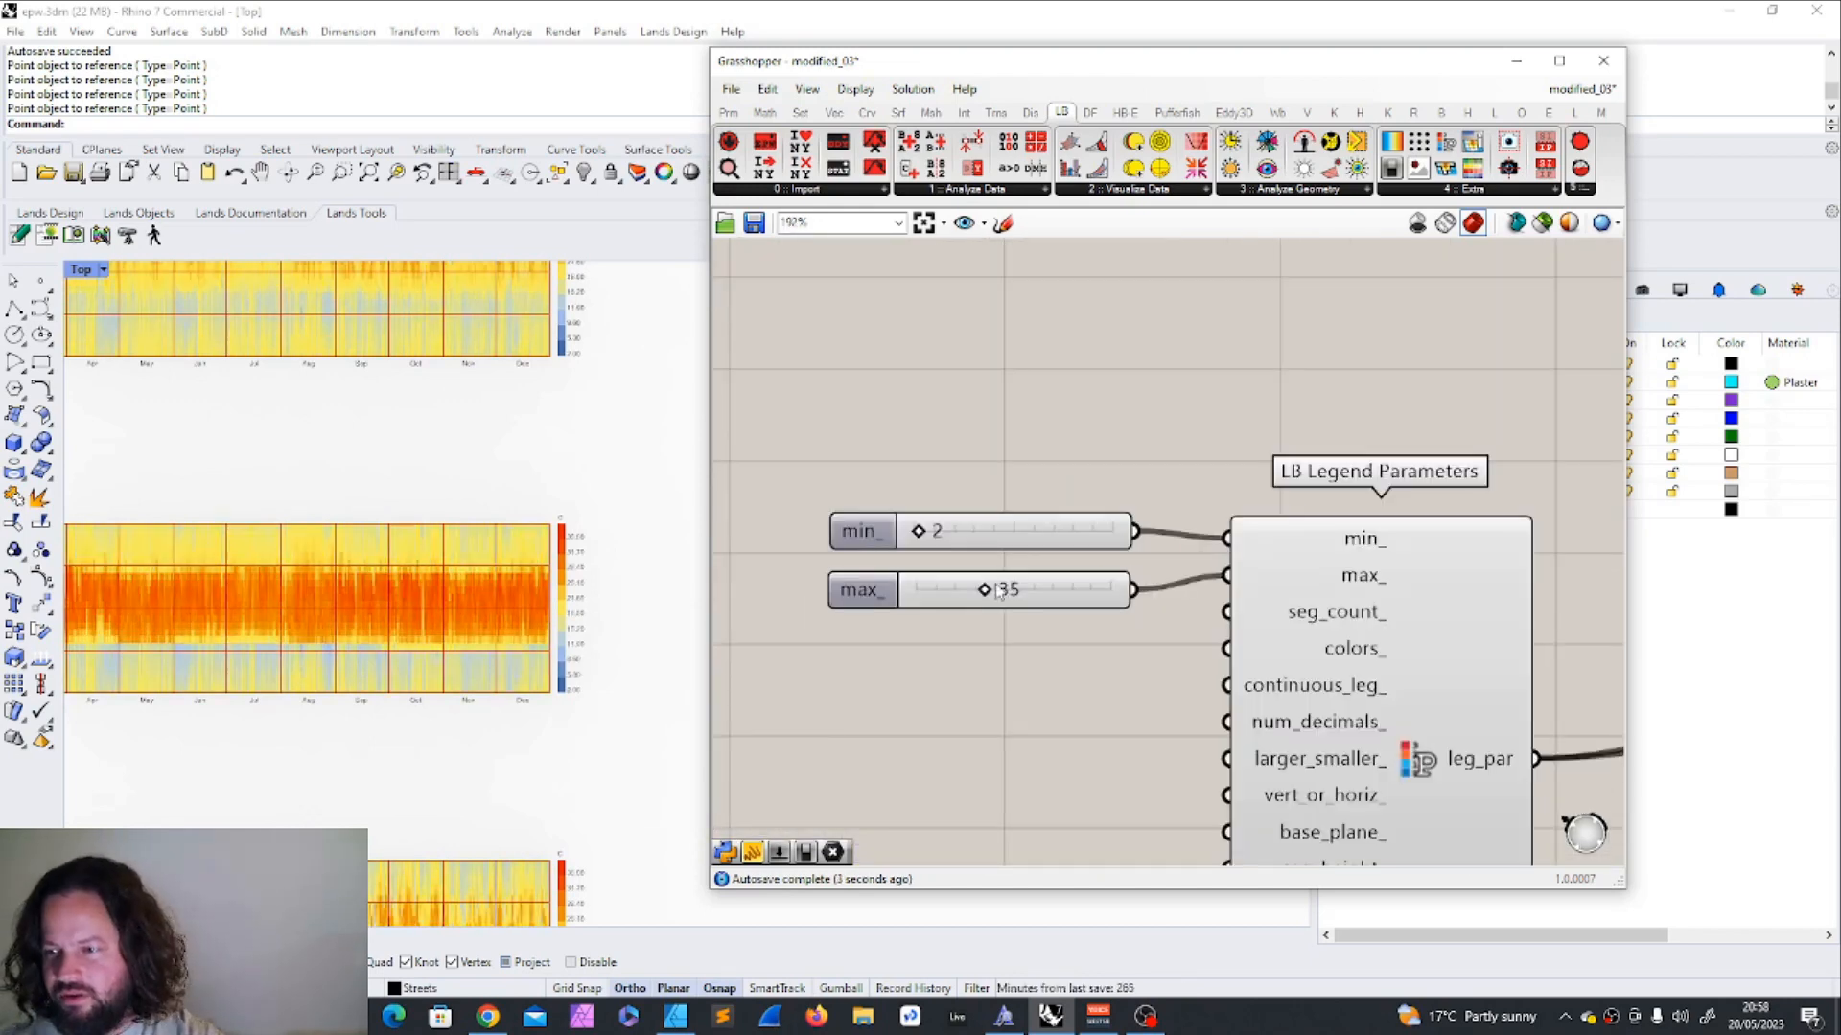
Compare the UTCI hourly plots without and with outdoor solar MRT, and read LB Import EPW's global_horizontal_rad description.
scroll(511, 436, down, 3)
scroll(511, 436, up, 2)
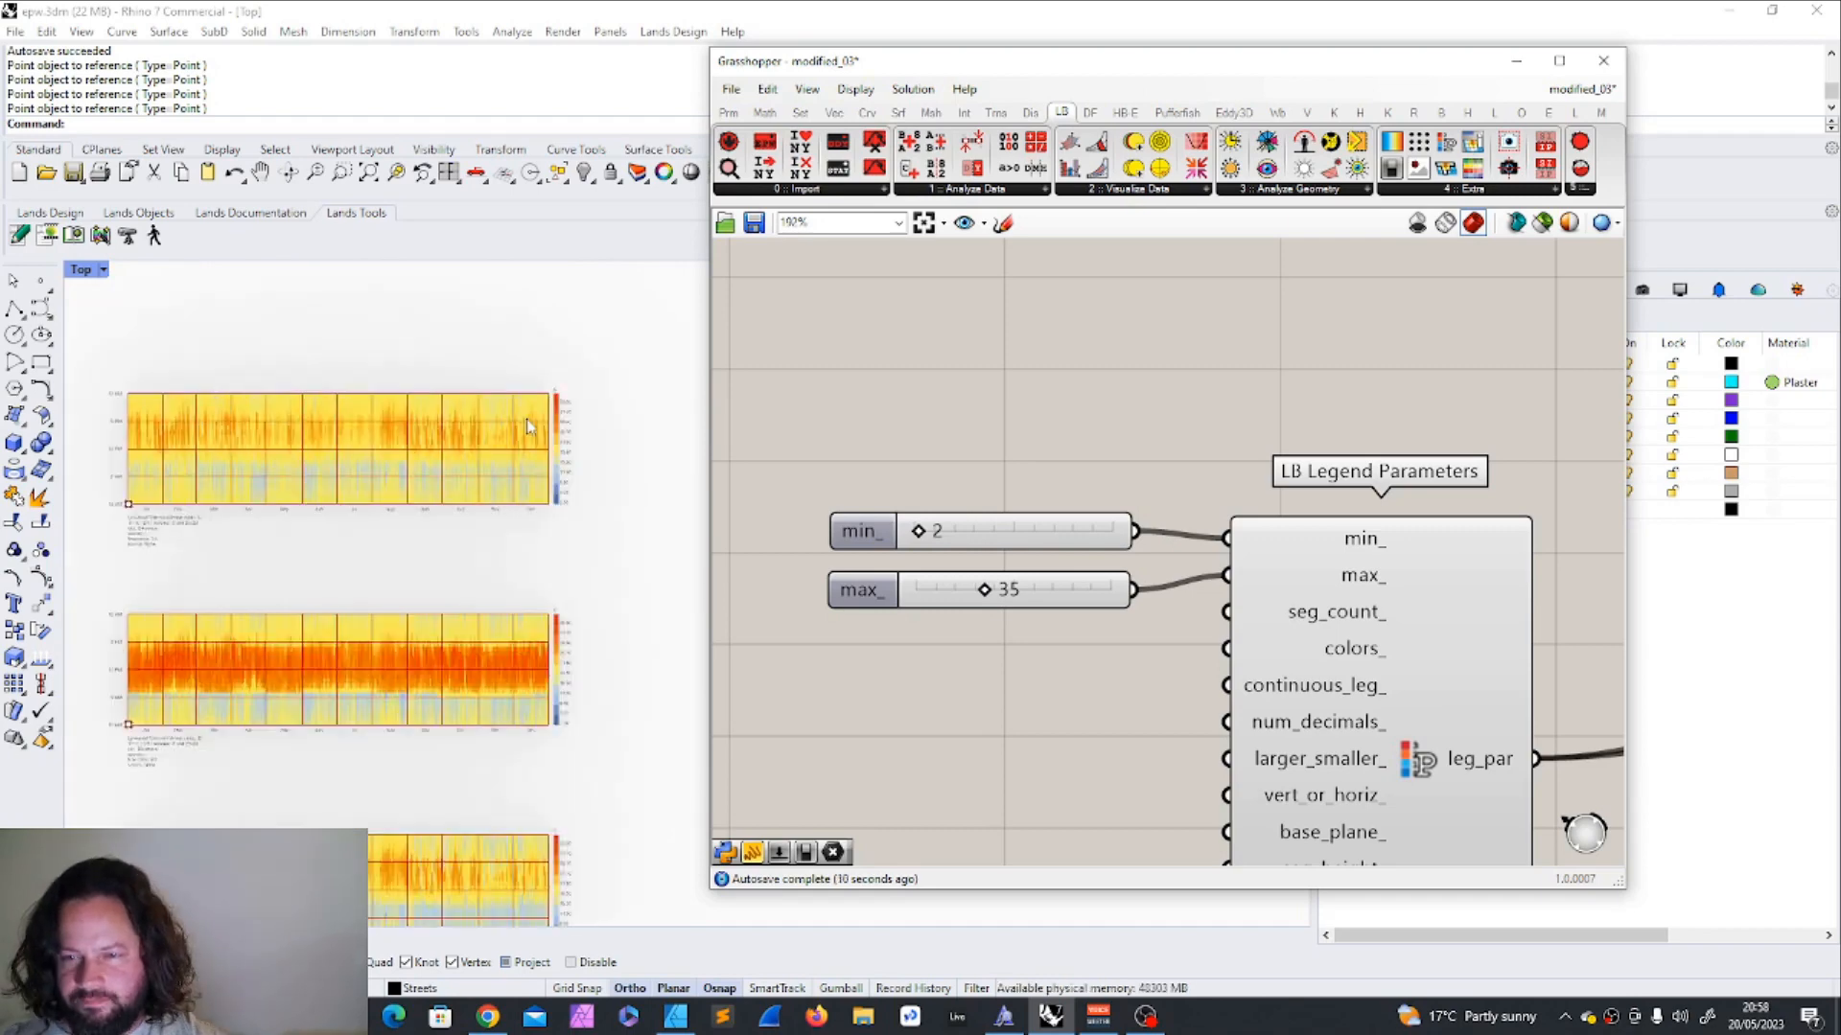
drag(77, 360, 601, 586)
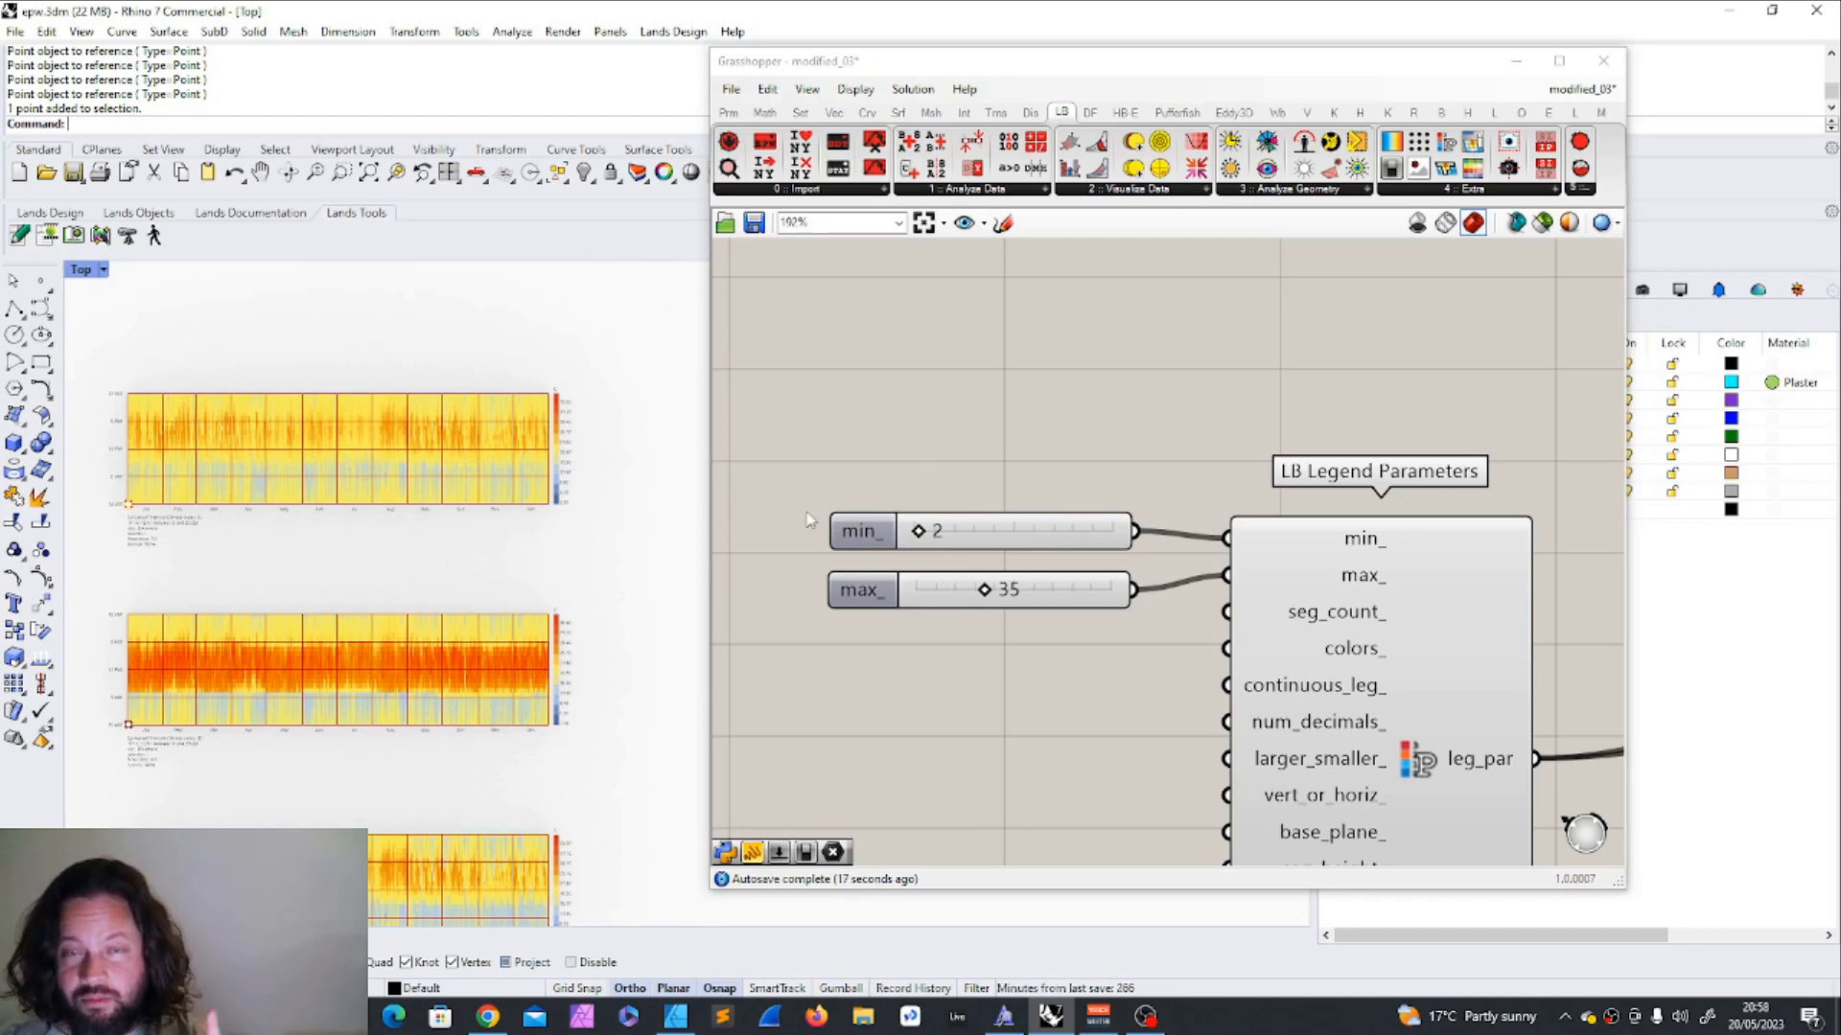
drag(100, 577, 628, 822)
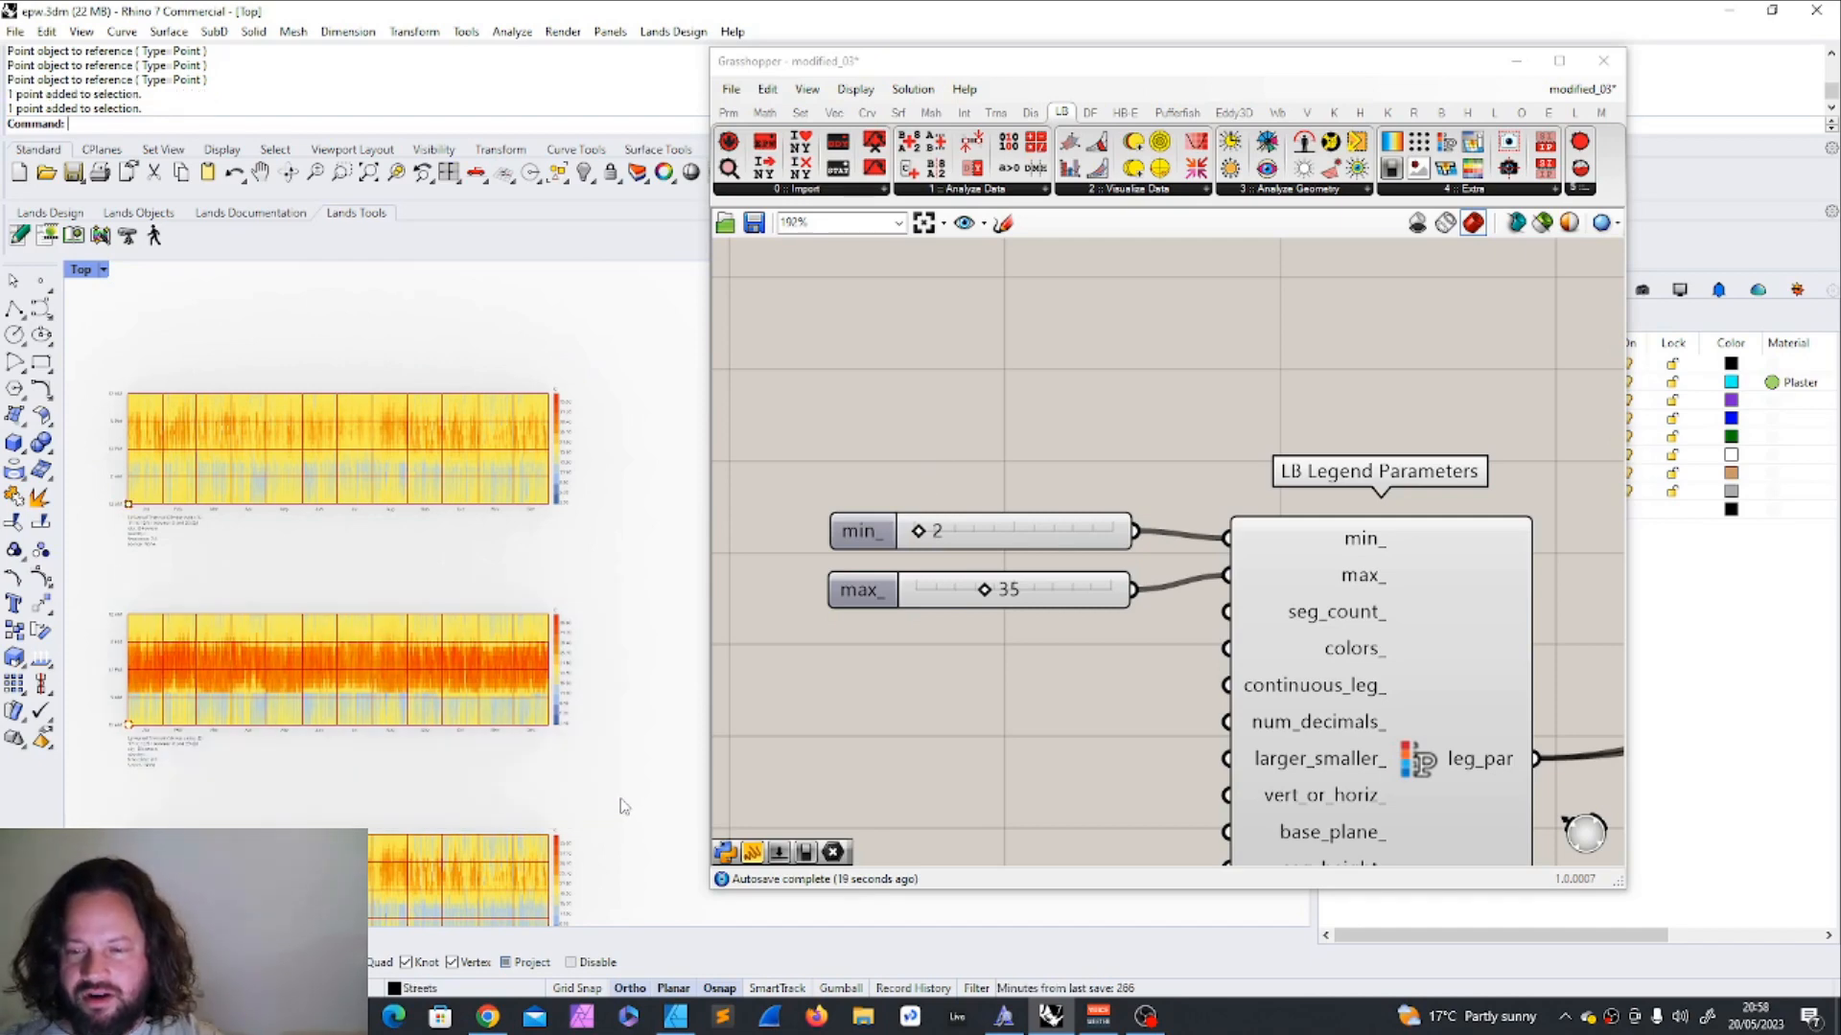
scroll(278, 666, up, 1)
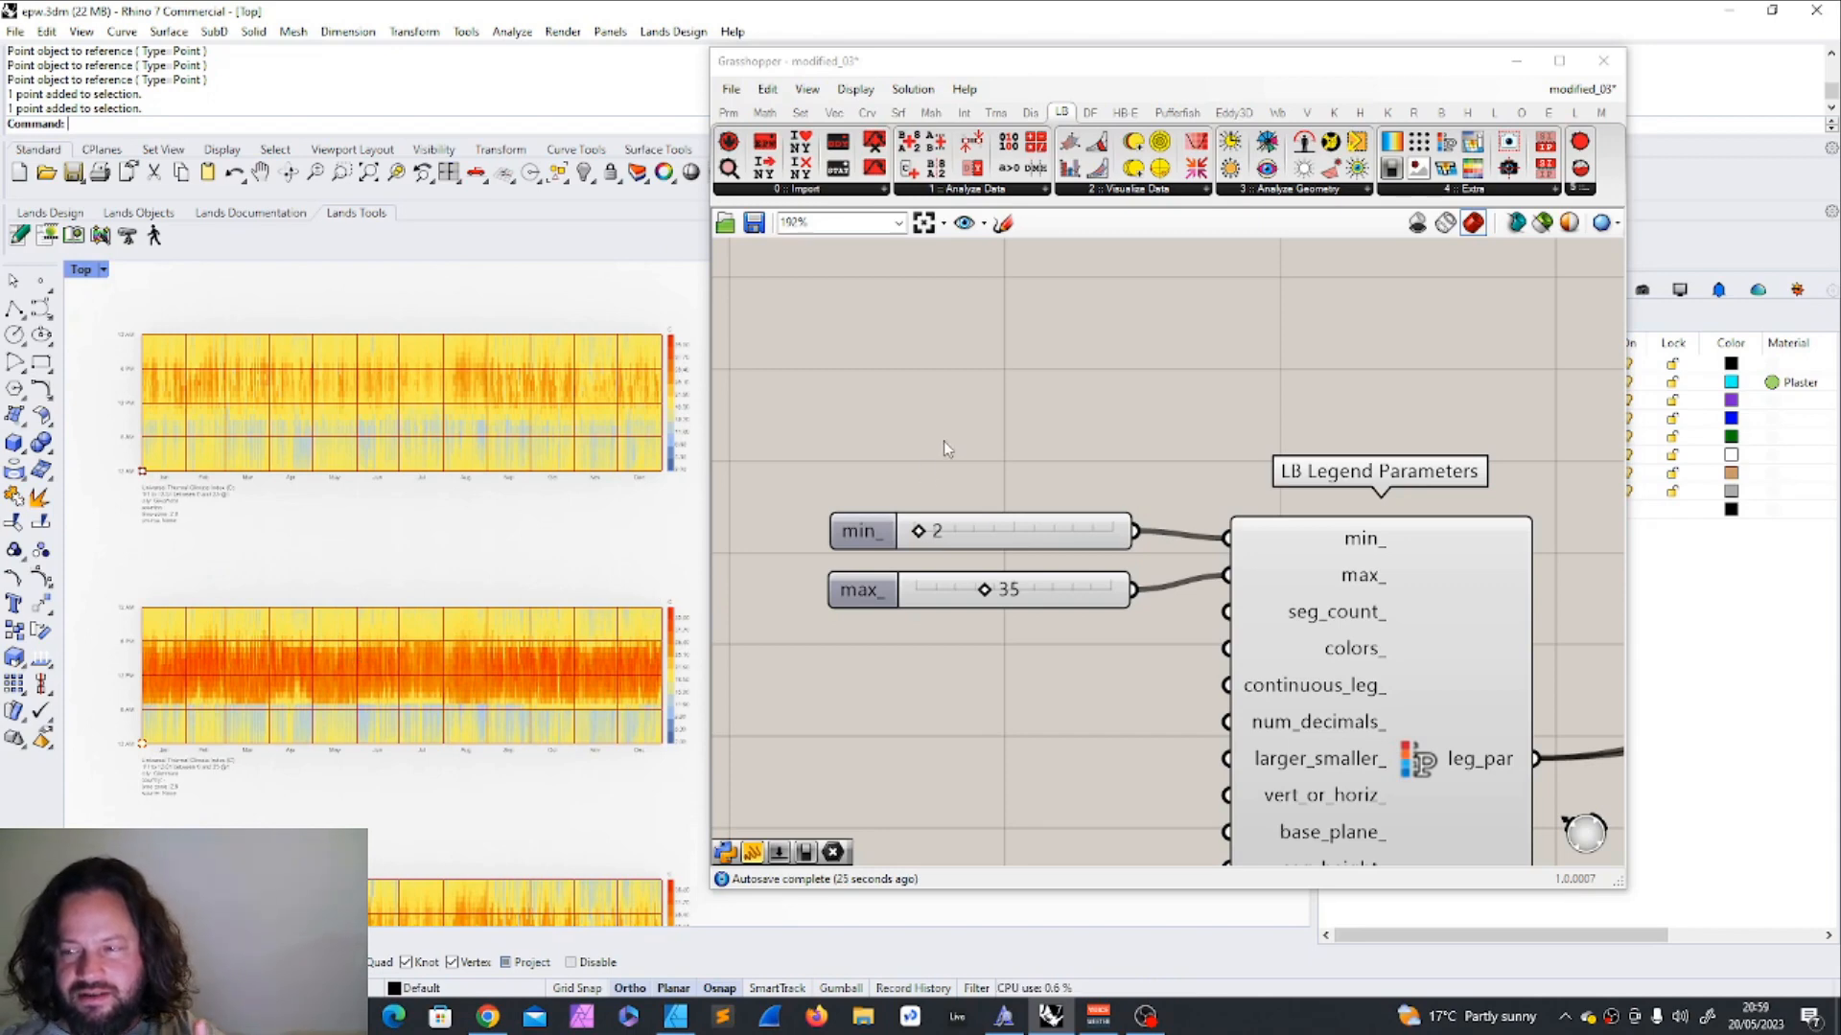
scroll(1052, 560, down, 3)
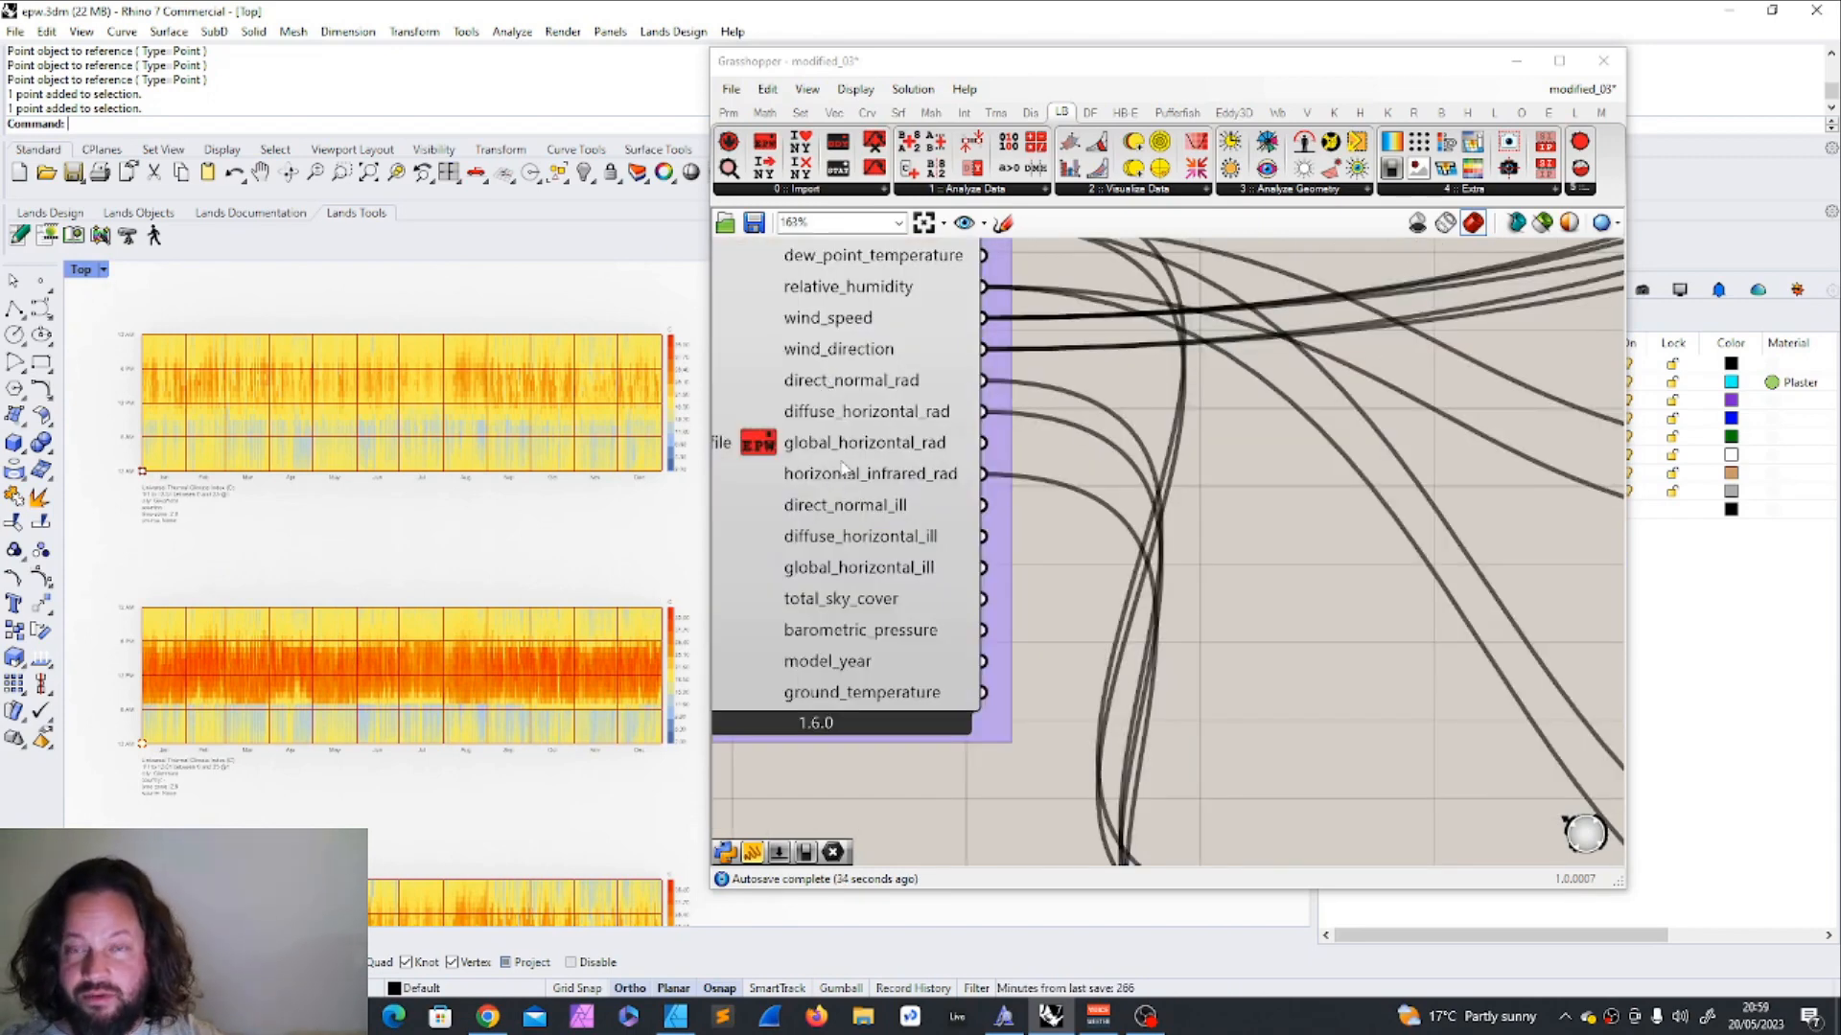
mouse_move(840, 434)
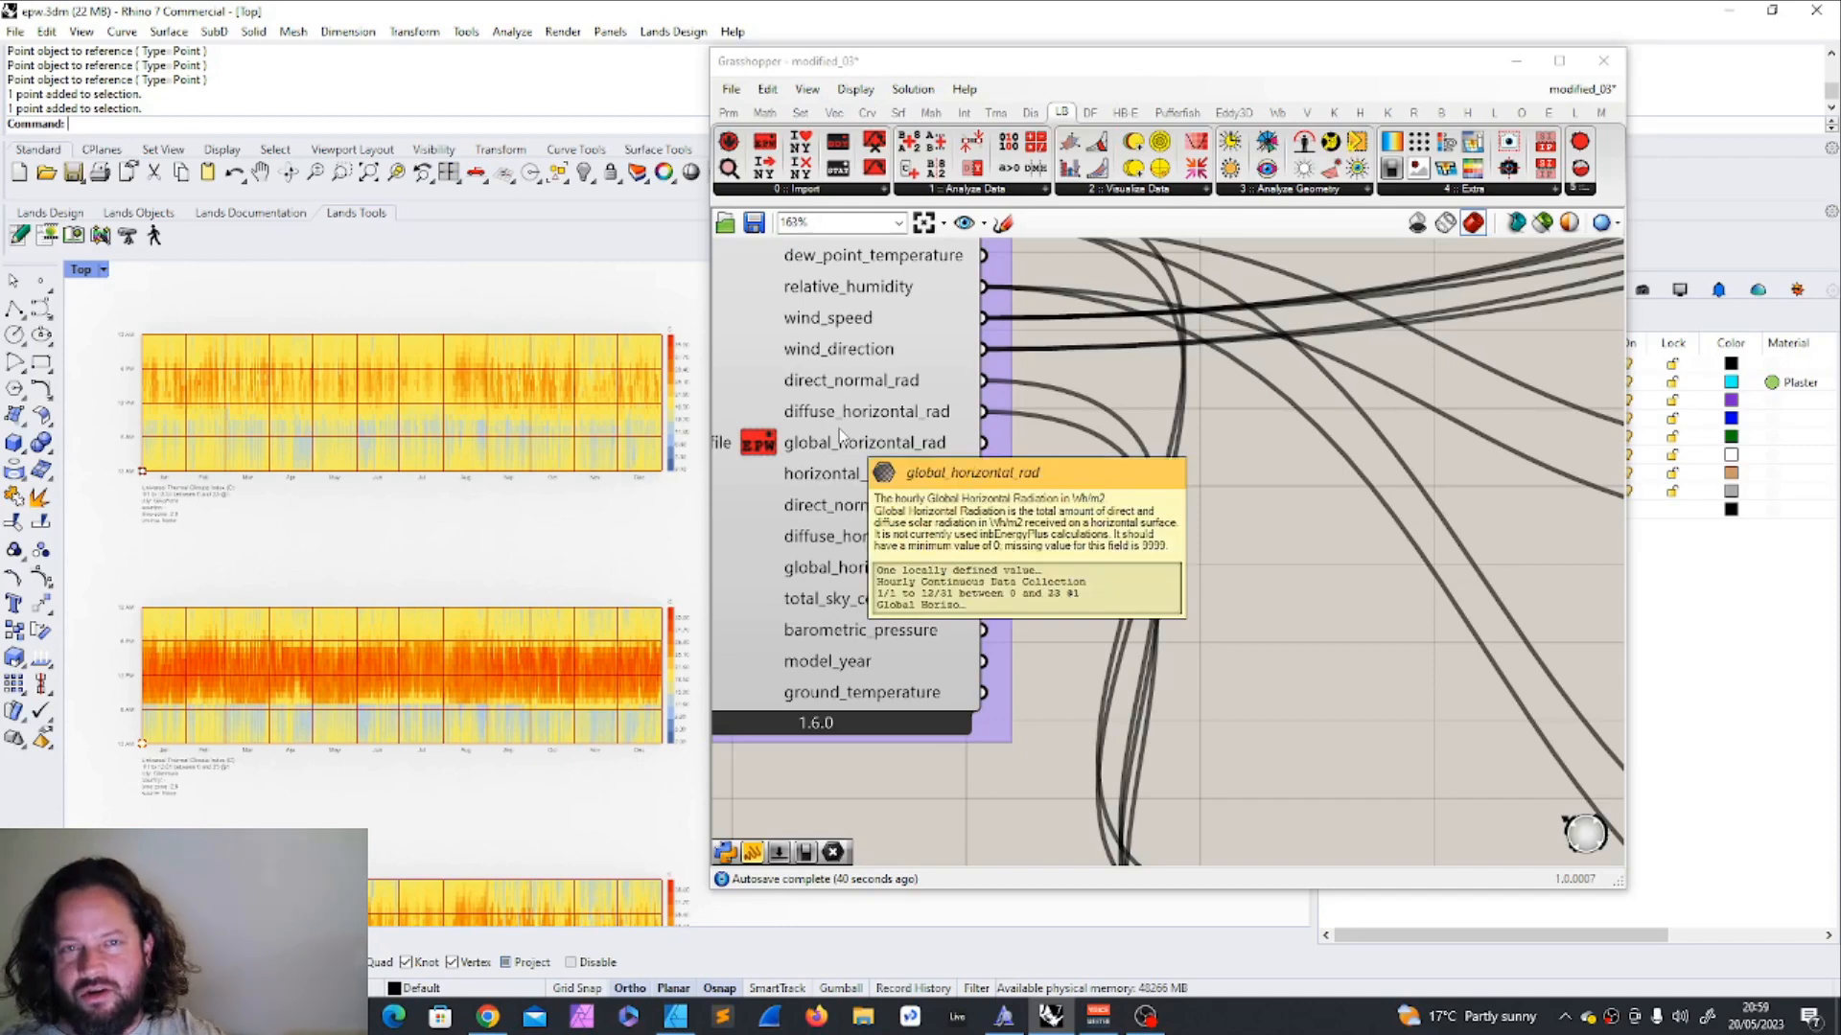
drag(102, 592, 706, 839)
drag(89, 587, 707, 822)
scroll(352, 652, up, 4)
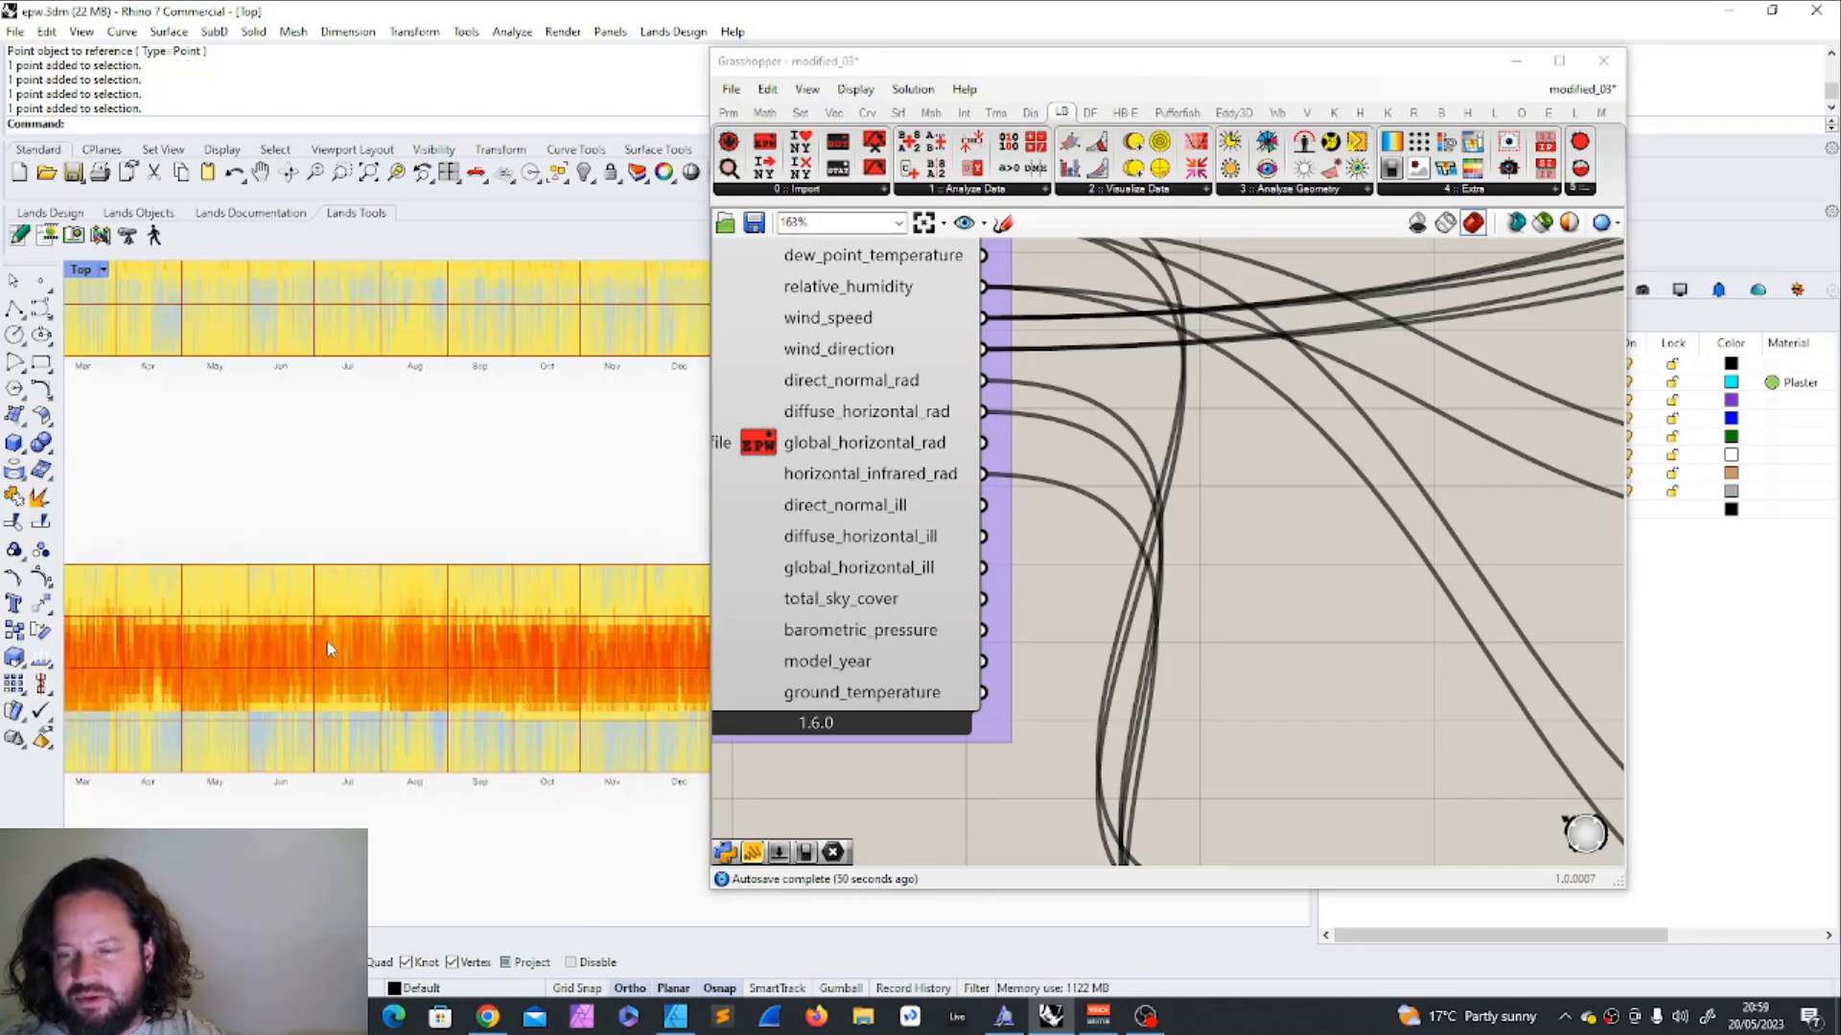
scroll(389, 701, down, 3)
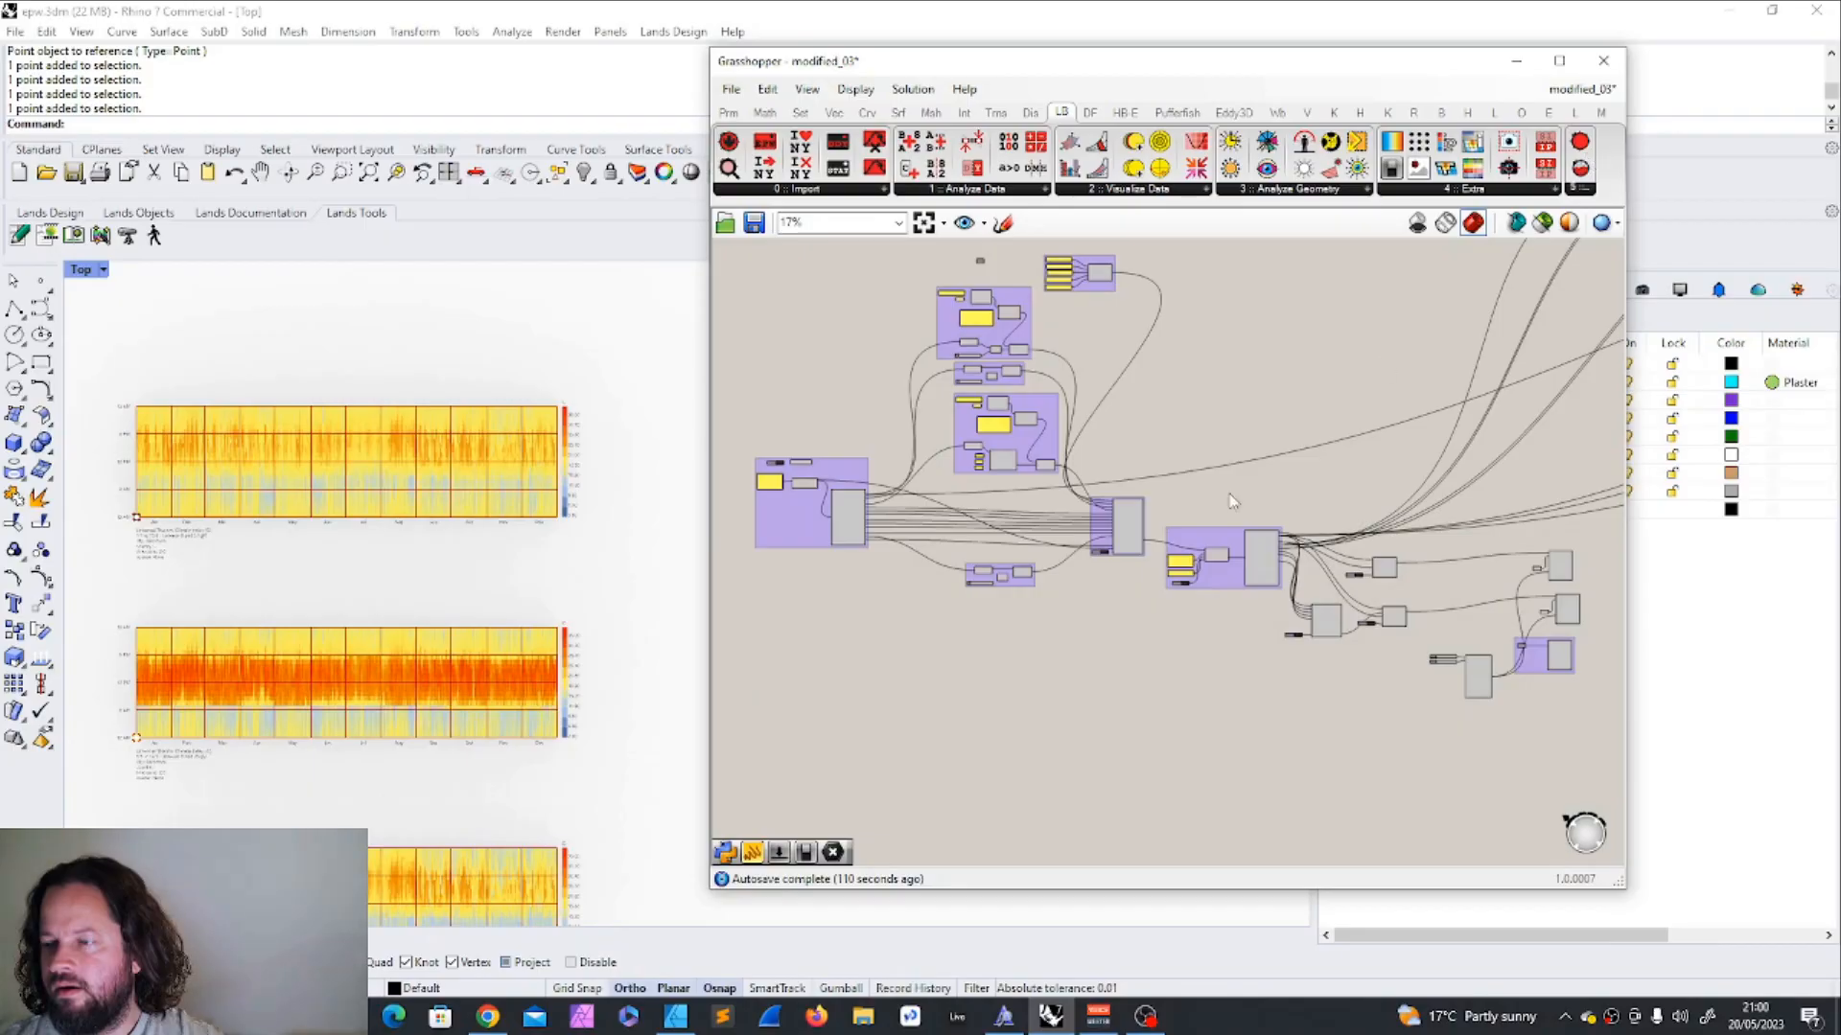
Review the overall definition and read the sky_exposure_ input description on LB Outdoor Solar MRT.
scroll(1139, 596, up, 2)
scroll(1137, 604, down, 2)
scroll(1137, 604, up, 8)
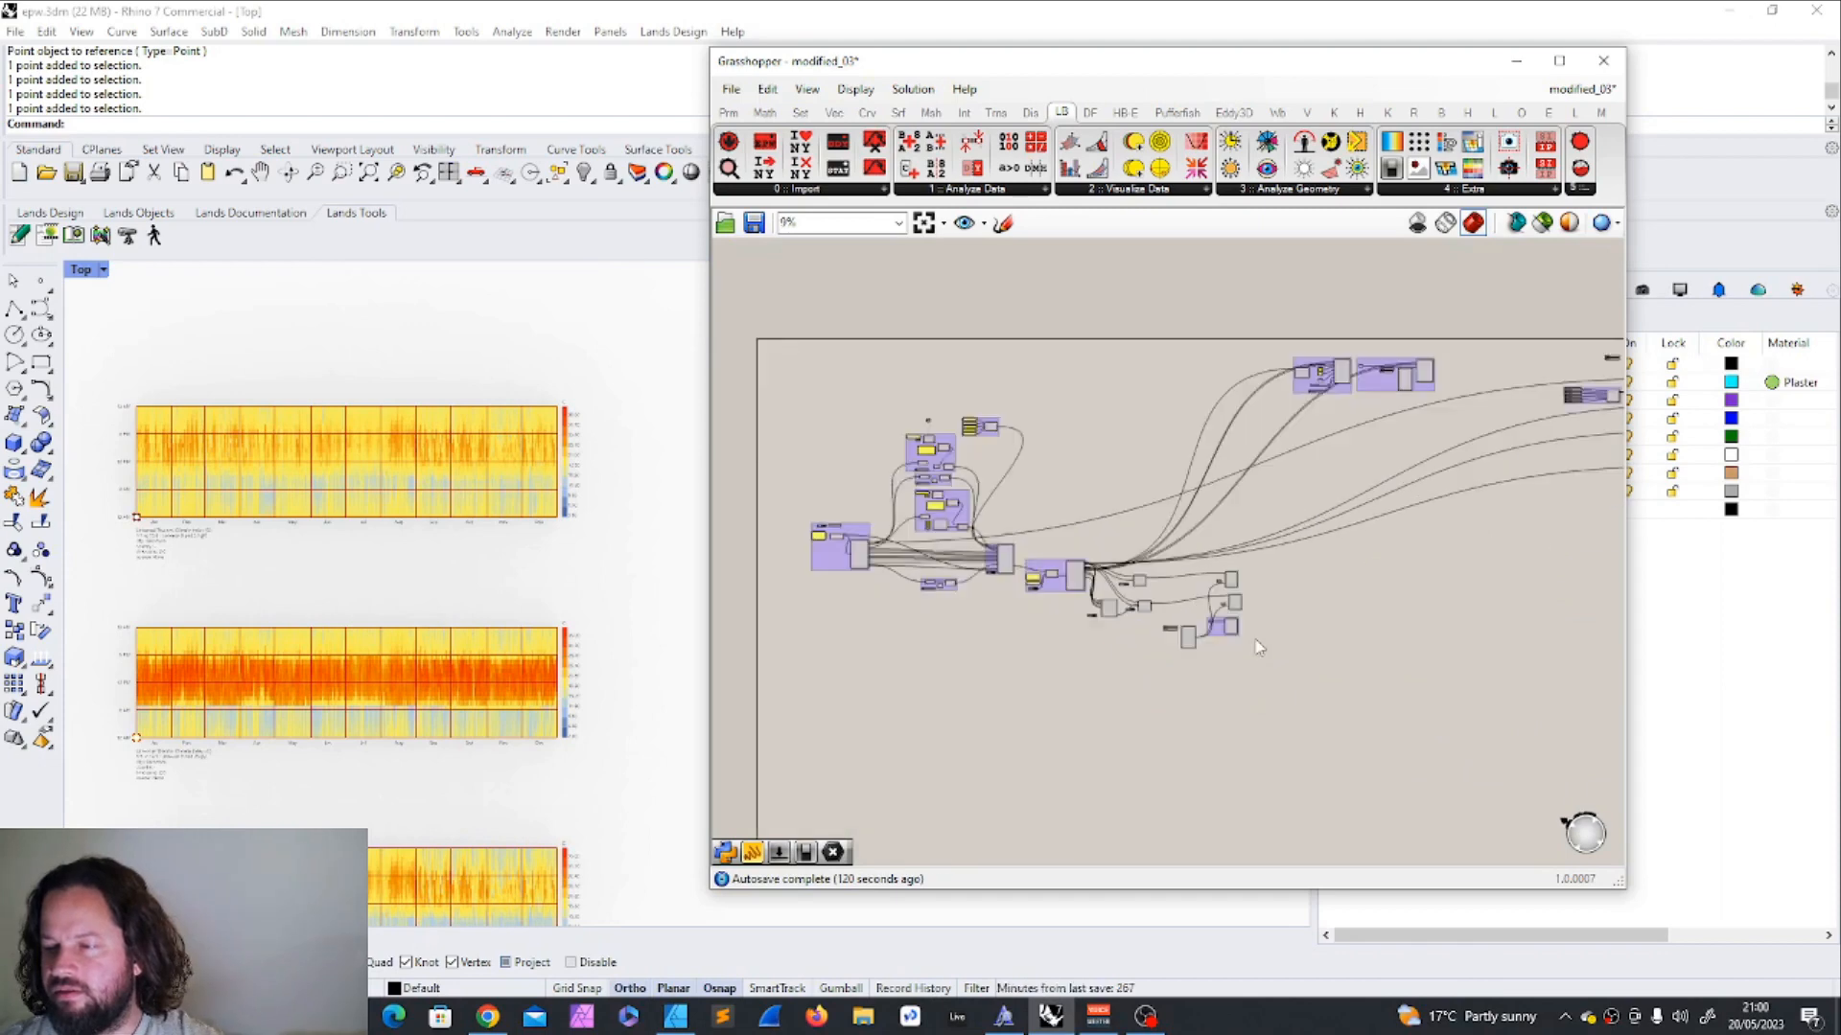
scroll(1238, 599, down, 5)
drag(1310, 601, 1401, 601)
scroll(1016, 661, up, 6)
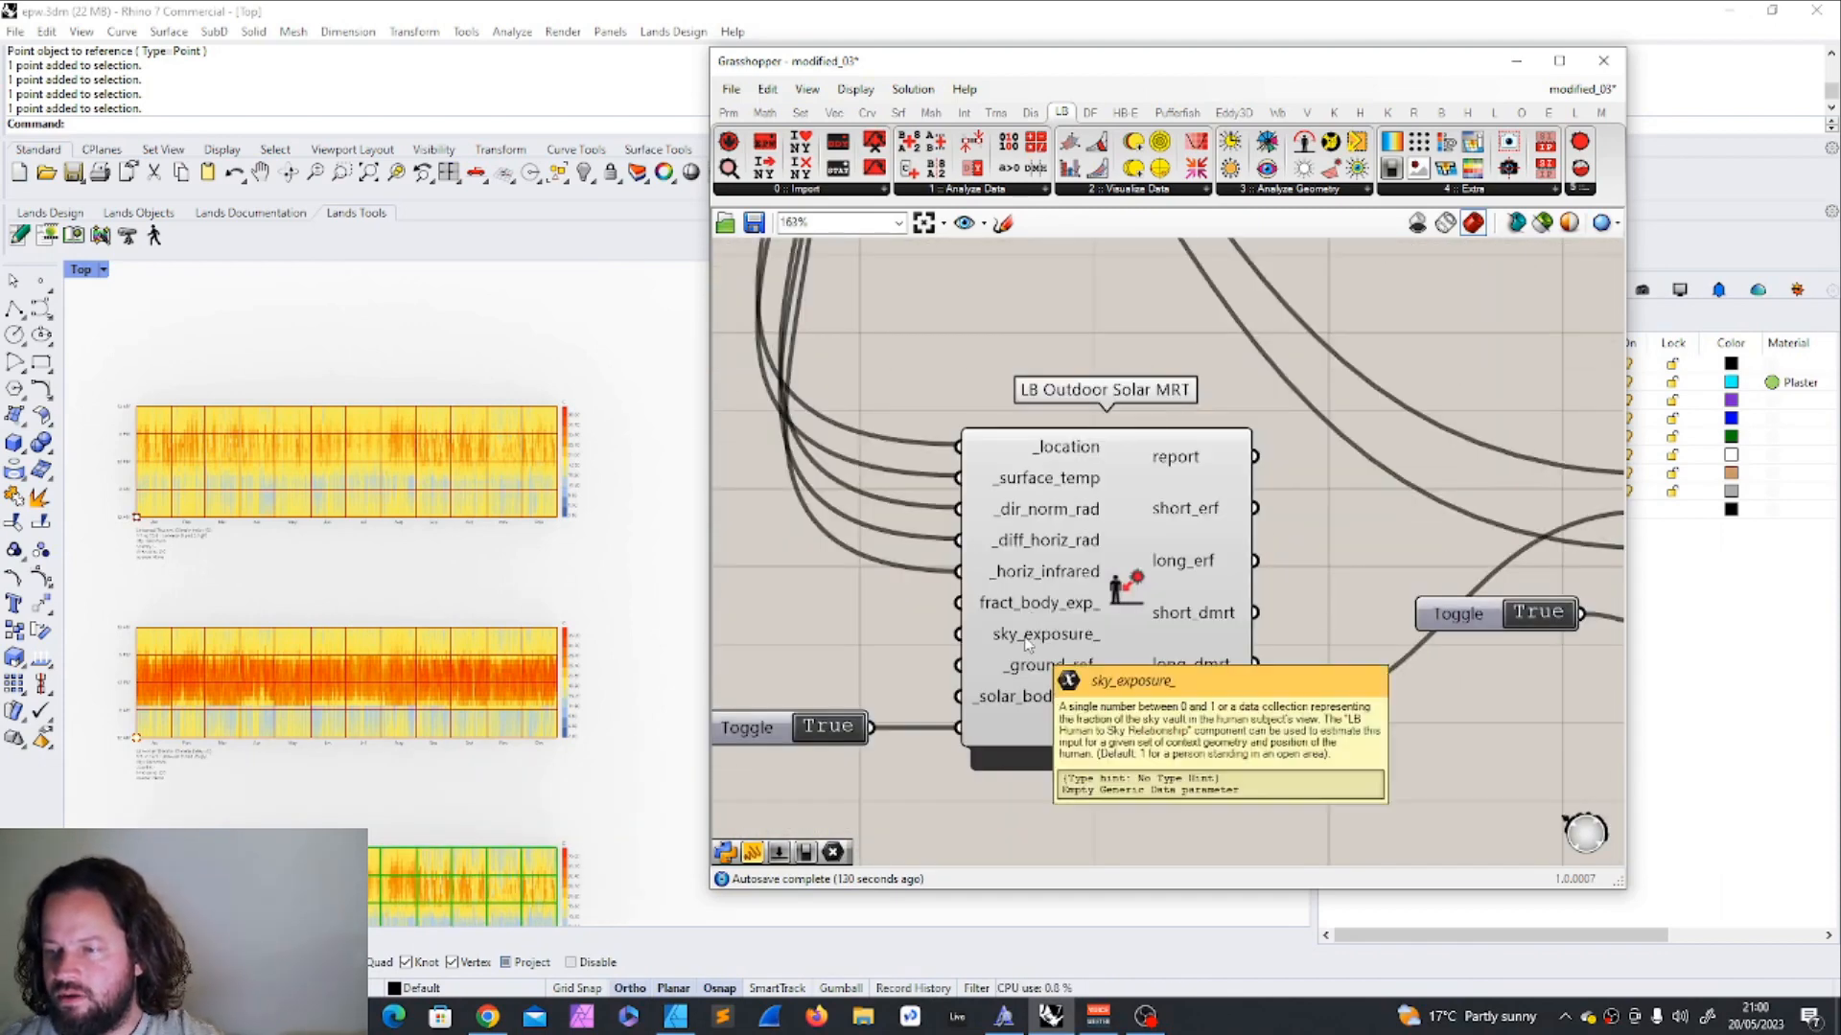
Read the _wind_vel_ description and connect LB Import EPW's wind_speed output to that input of the lower LB UTCI Comfort.
scroll(923, 606, down, 8)
scroll(1122, 613, up, 7)
mouse_move(1190, 538)
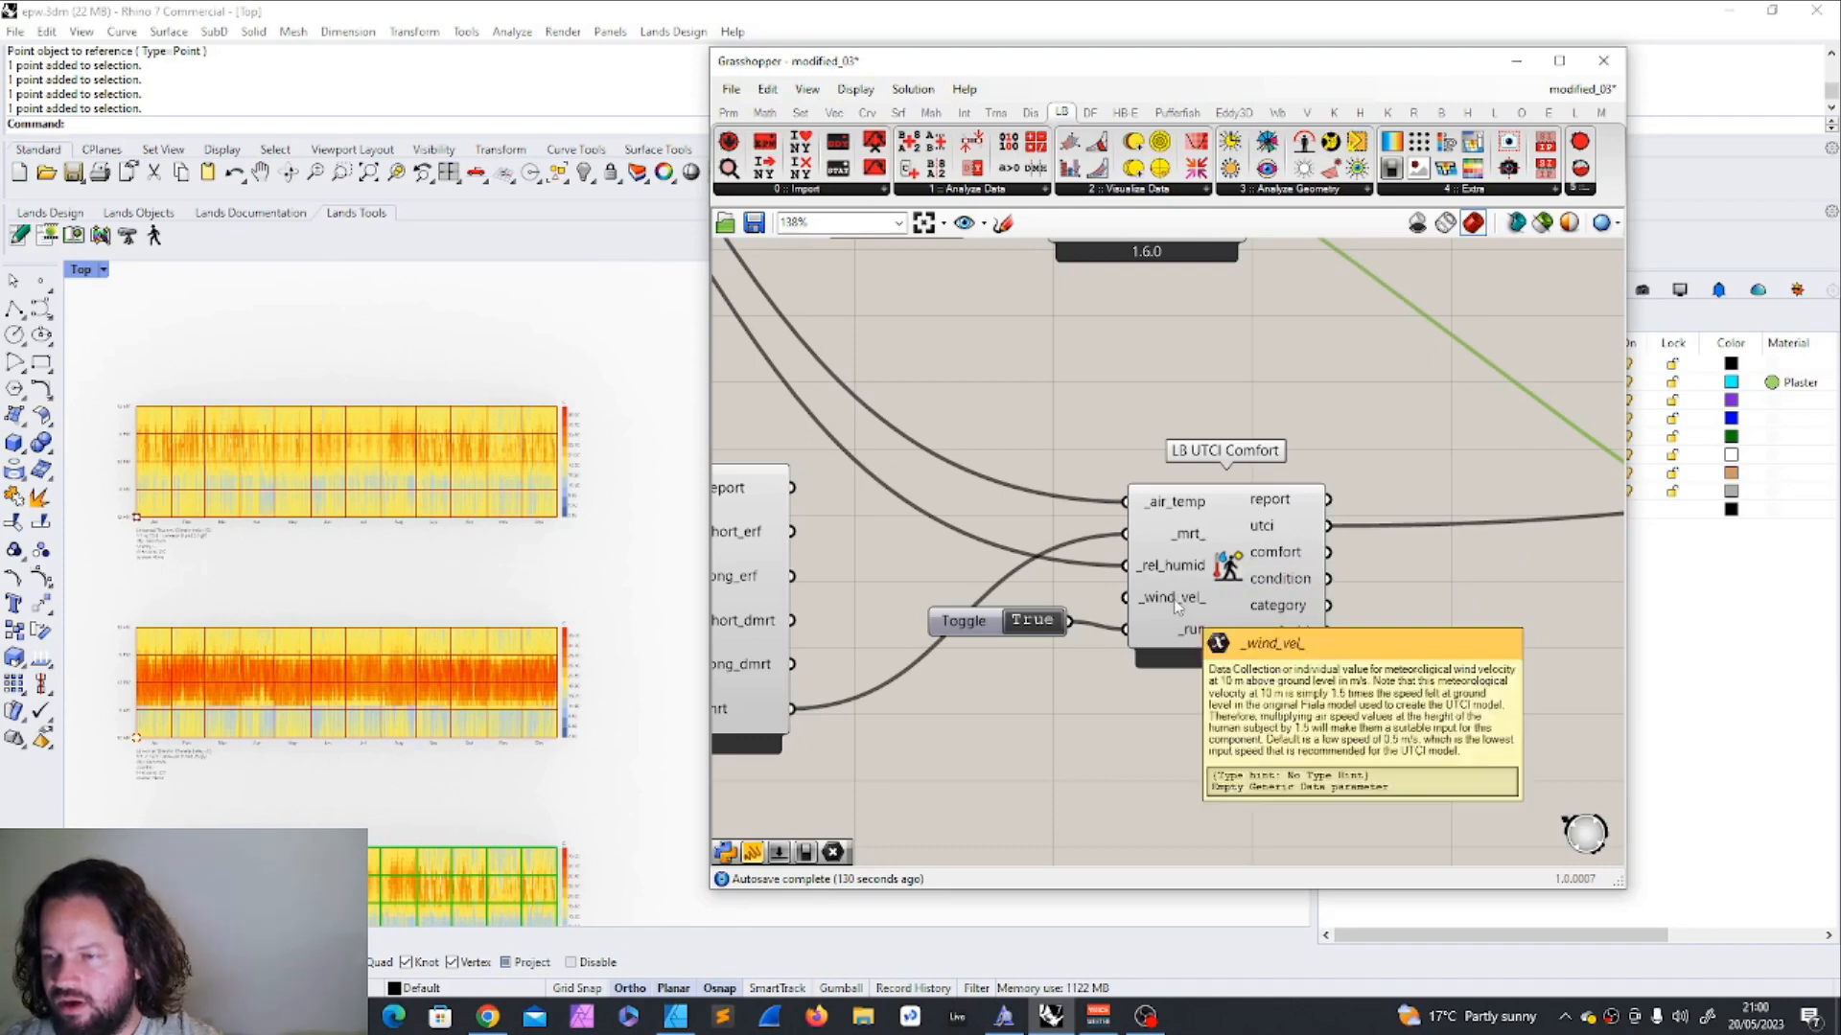
scroll(1179, 575, down, 8)
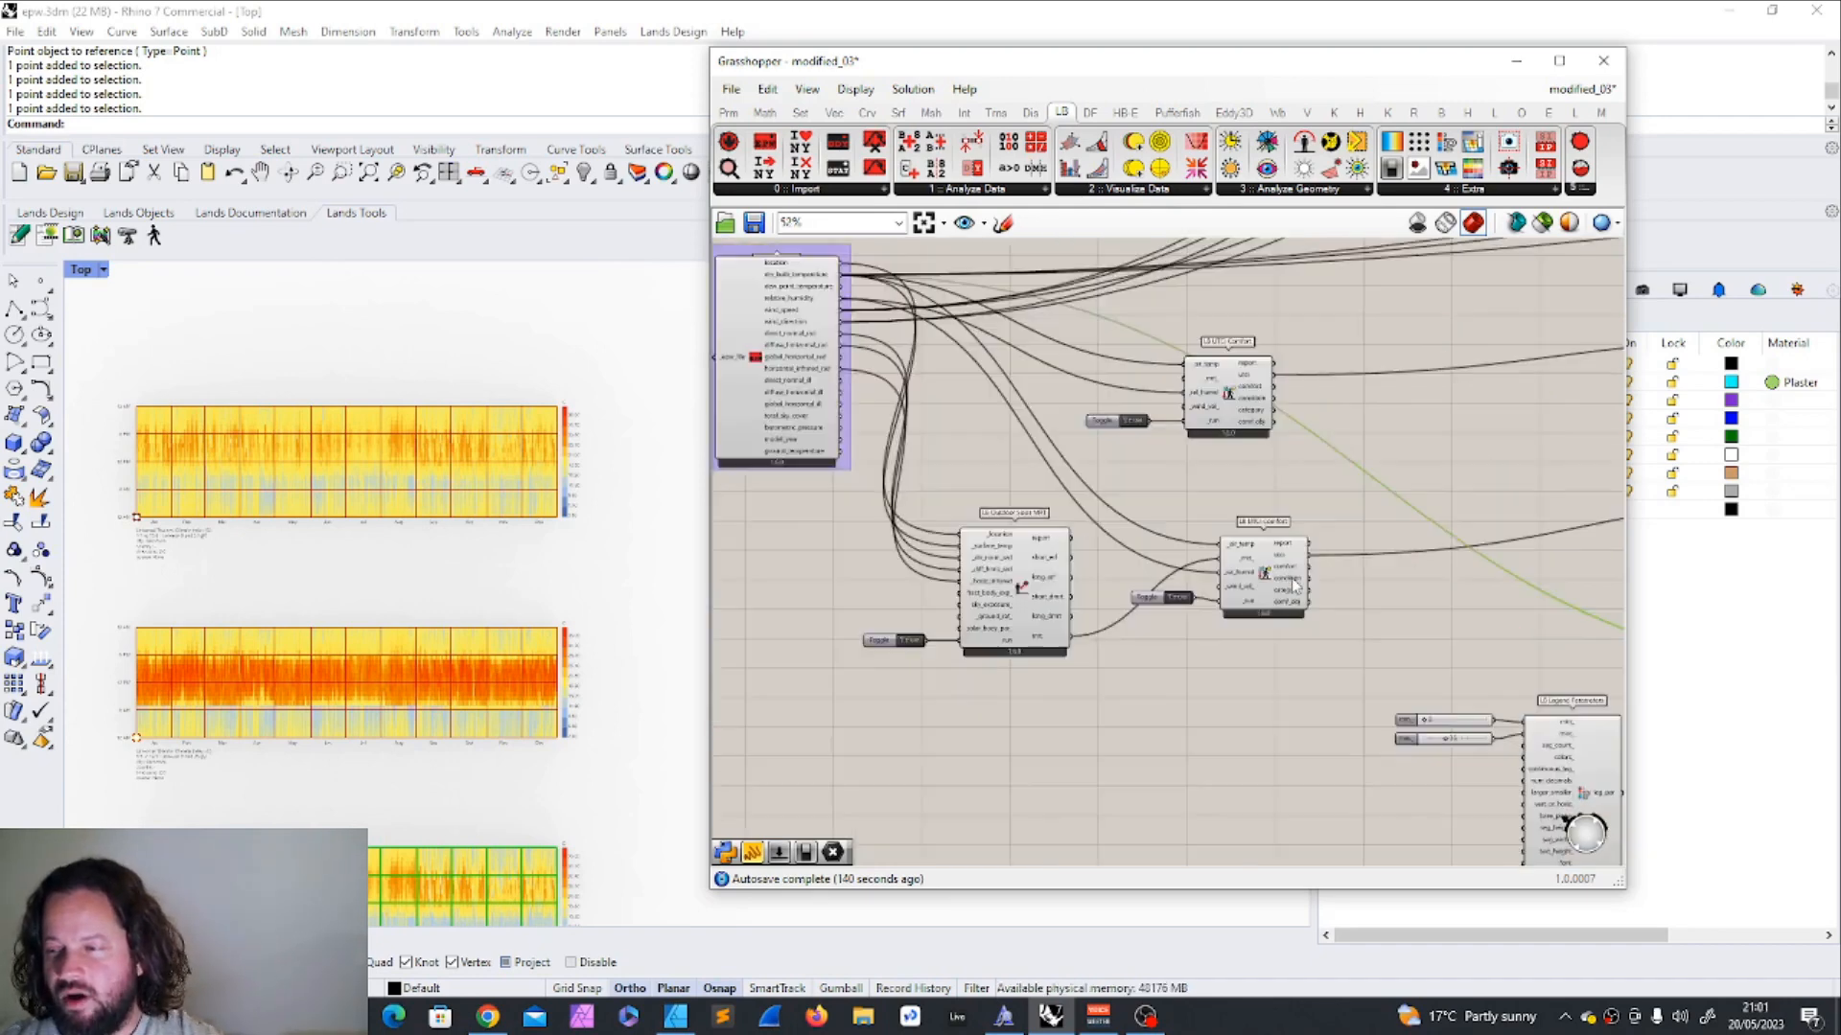
scroll(1187, 526, up, 5)
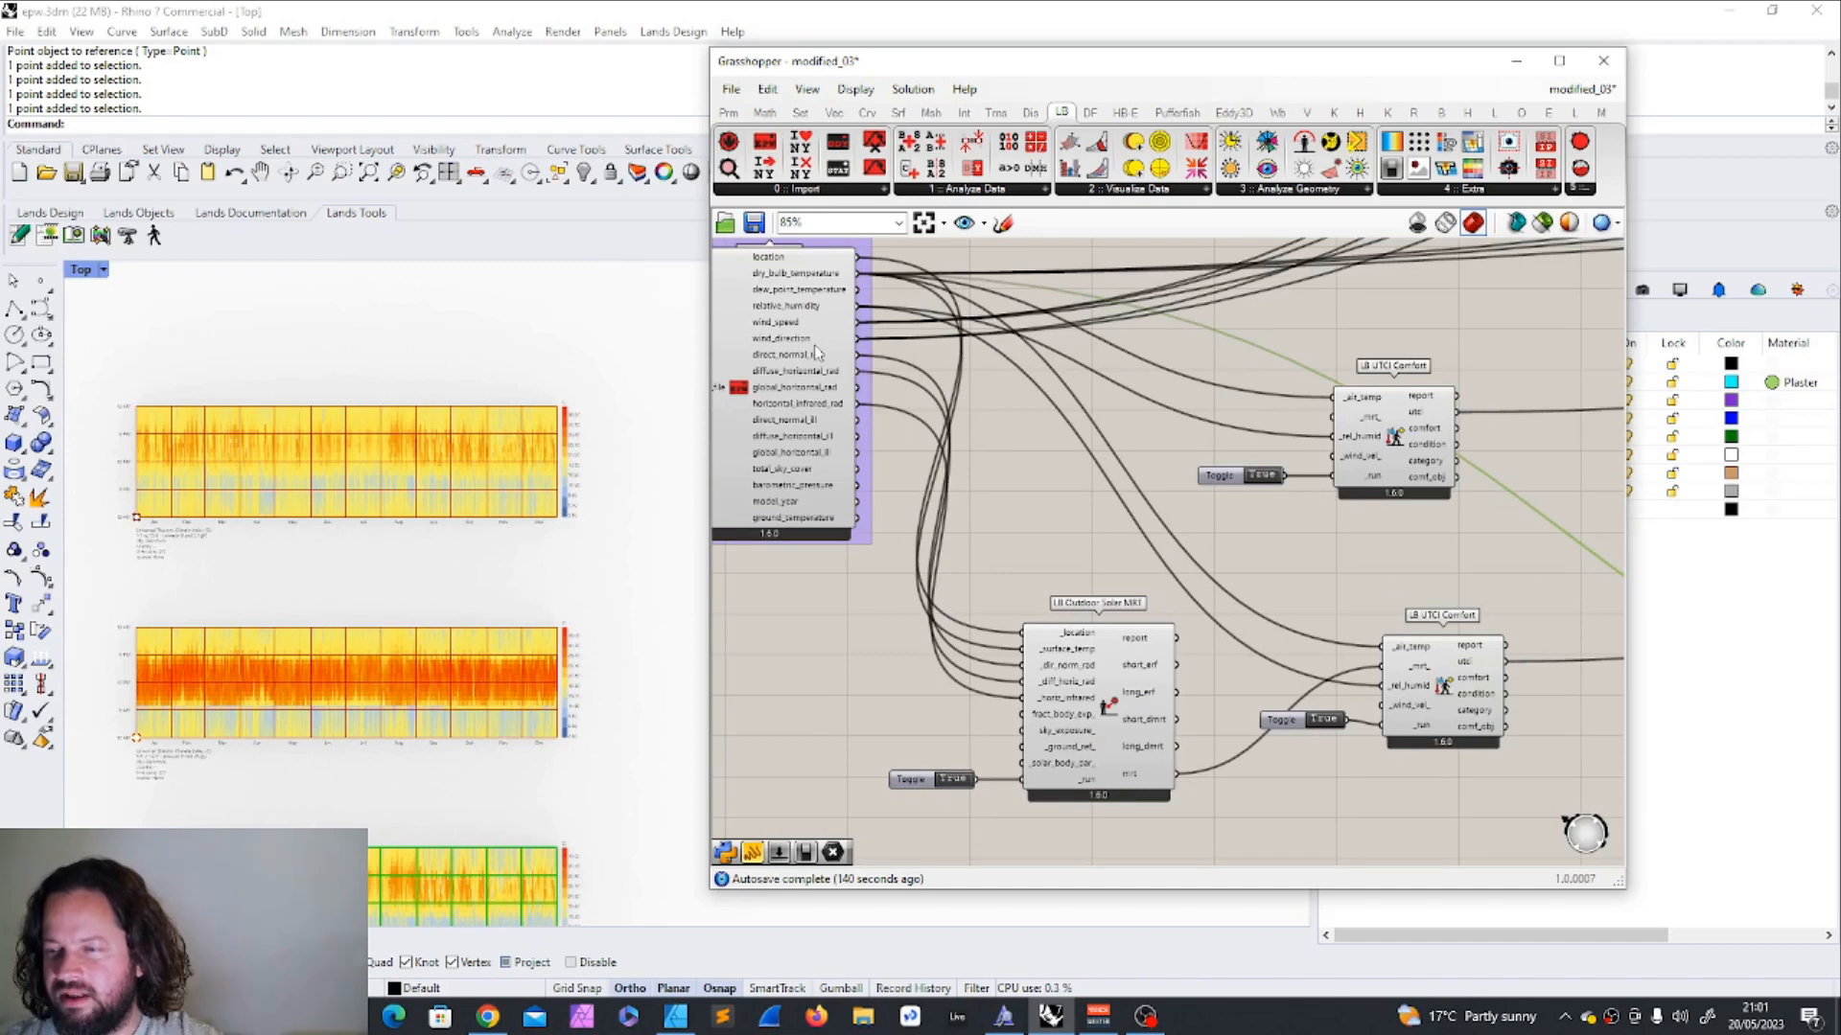
drag(856, 324, 1385, 707)
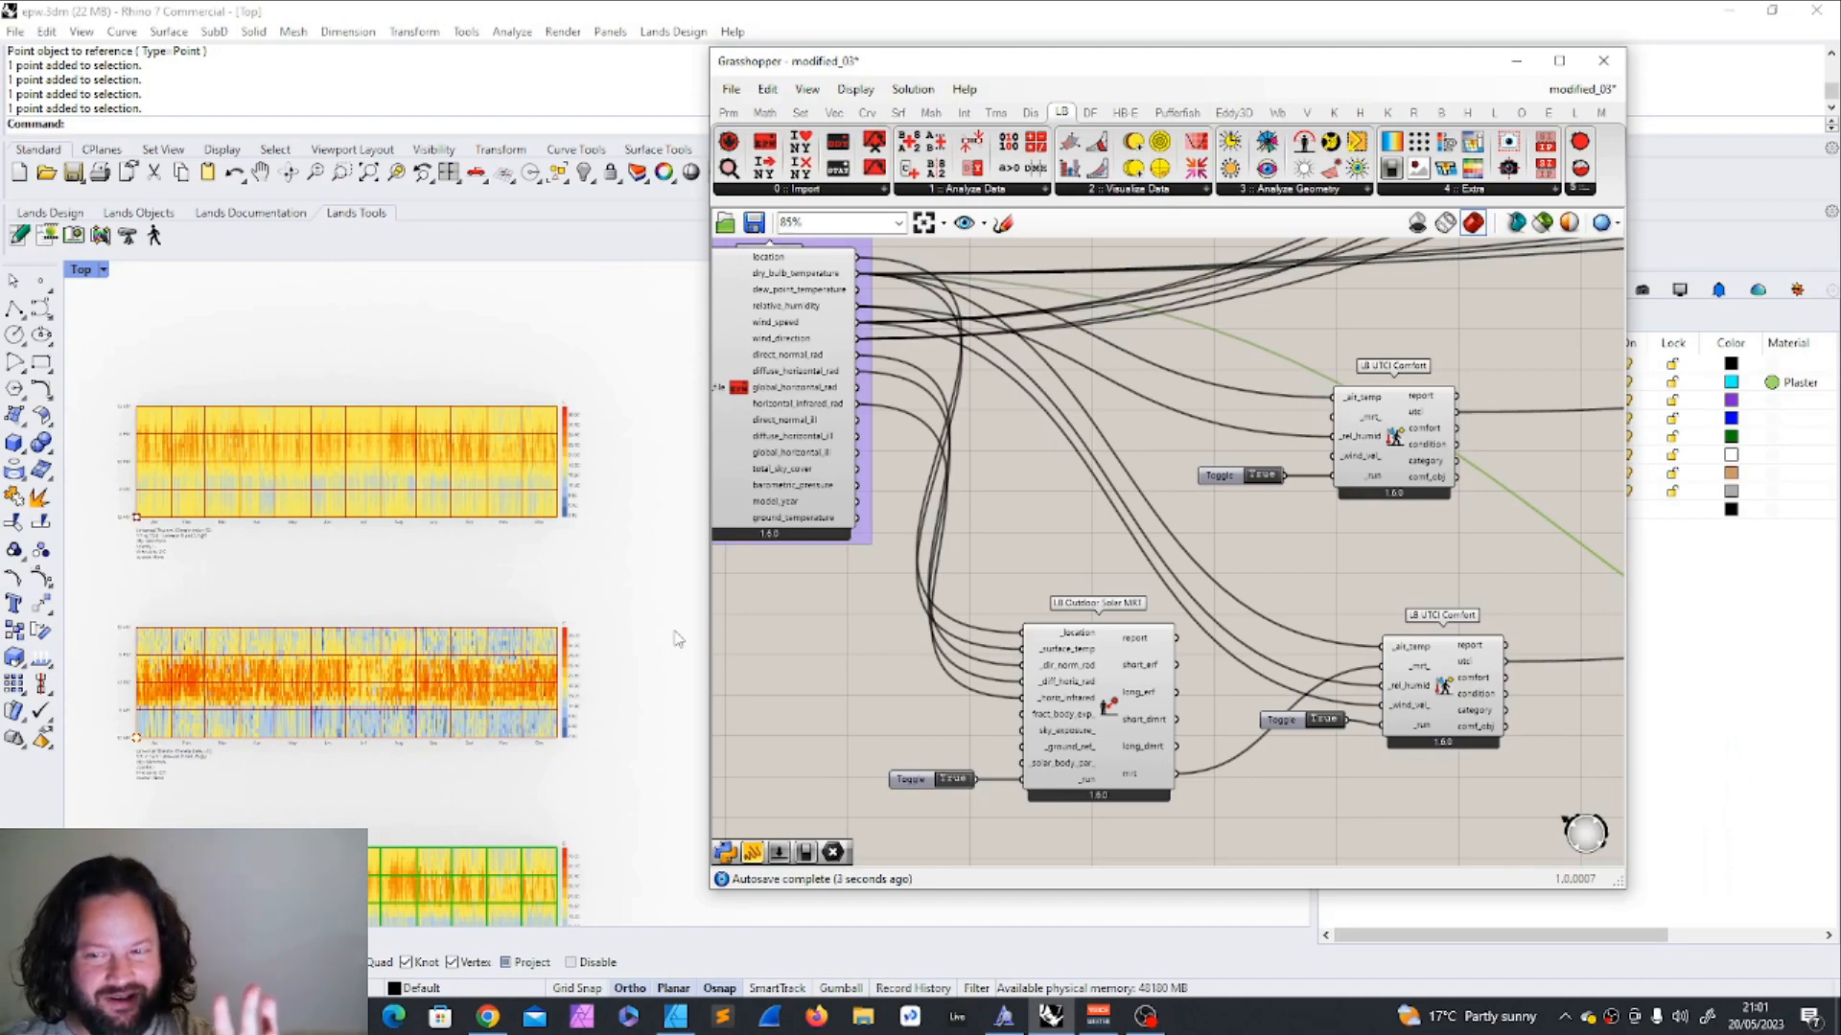
Examine how wind speed affects the solar MRT UTCI plot across hours and months, against its legend and neighbouring plots.
scroll(522, 530, up, 6)
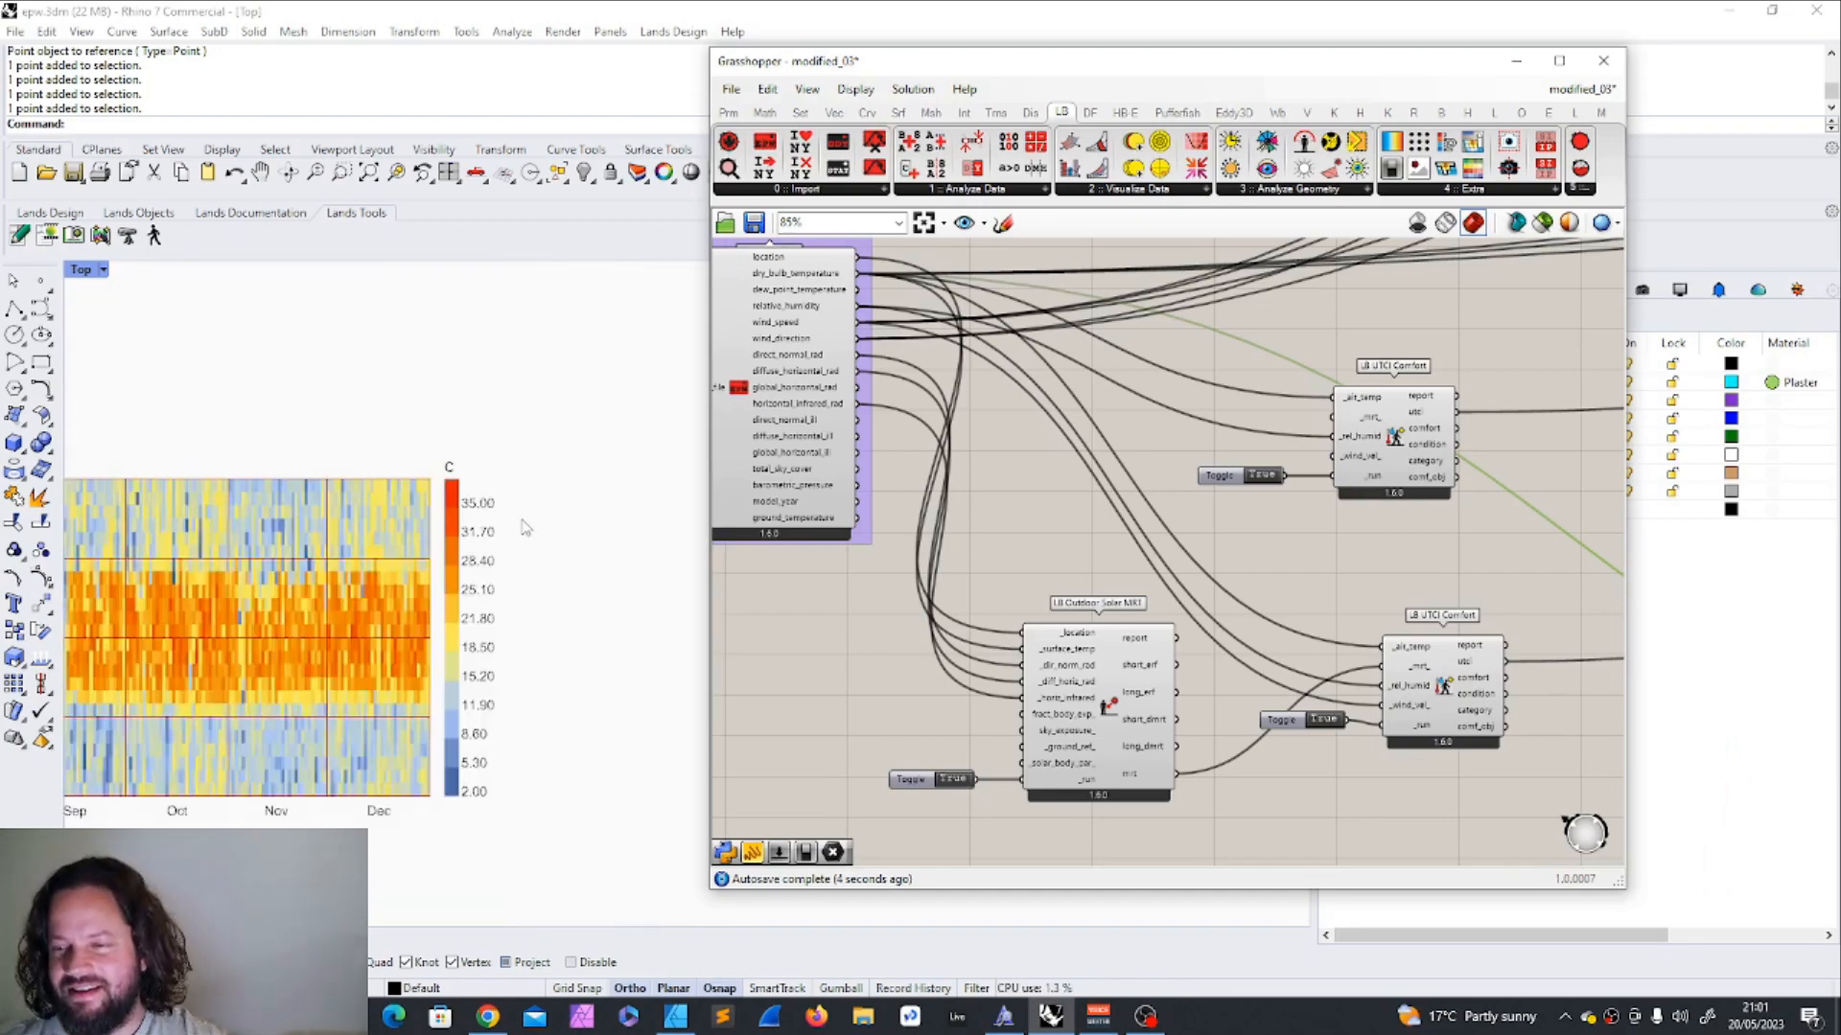
scroll(522, 530, down, 3)
scroll(422, 554, up, 2)
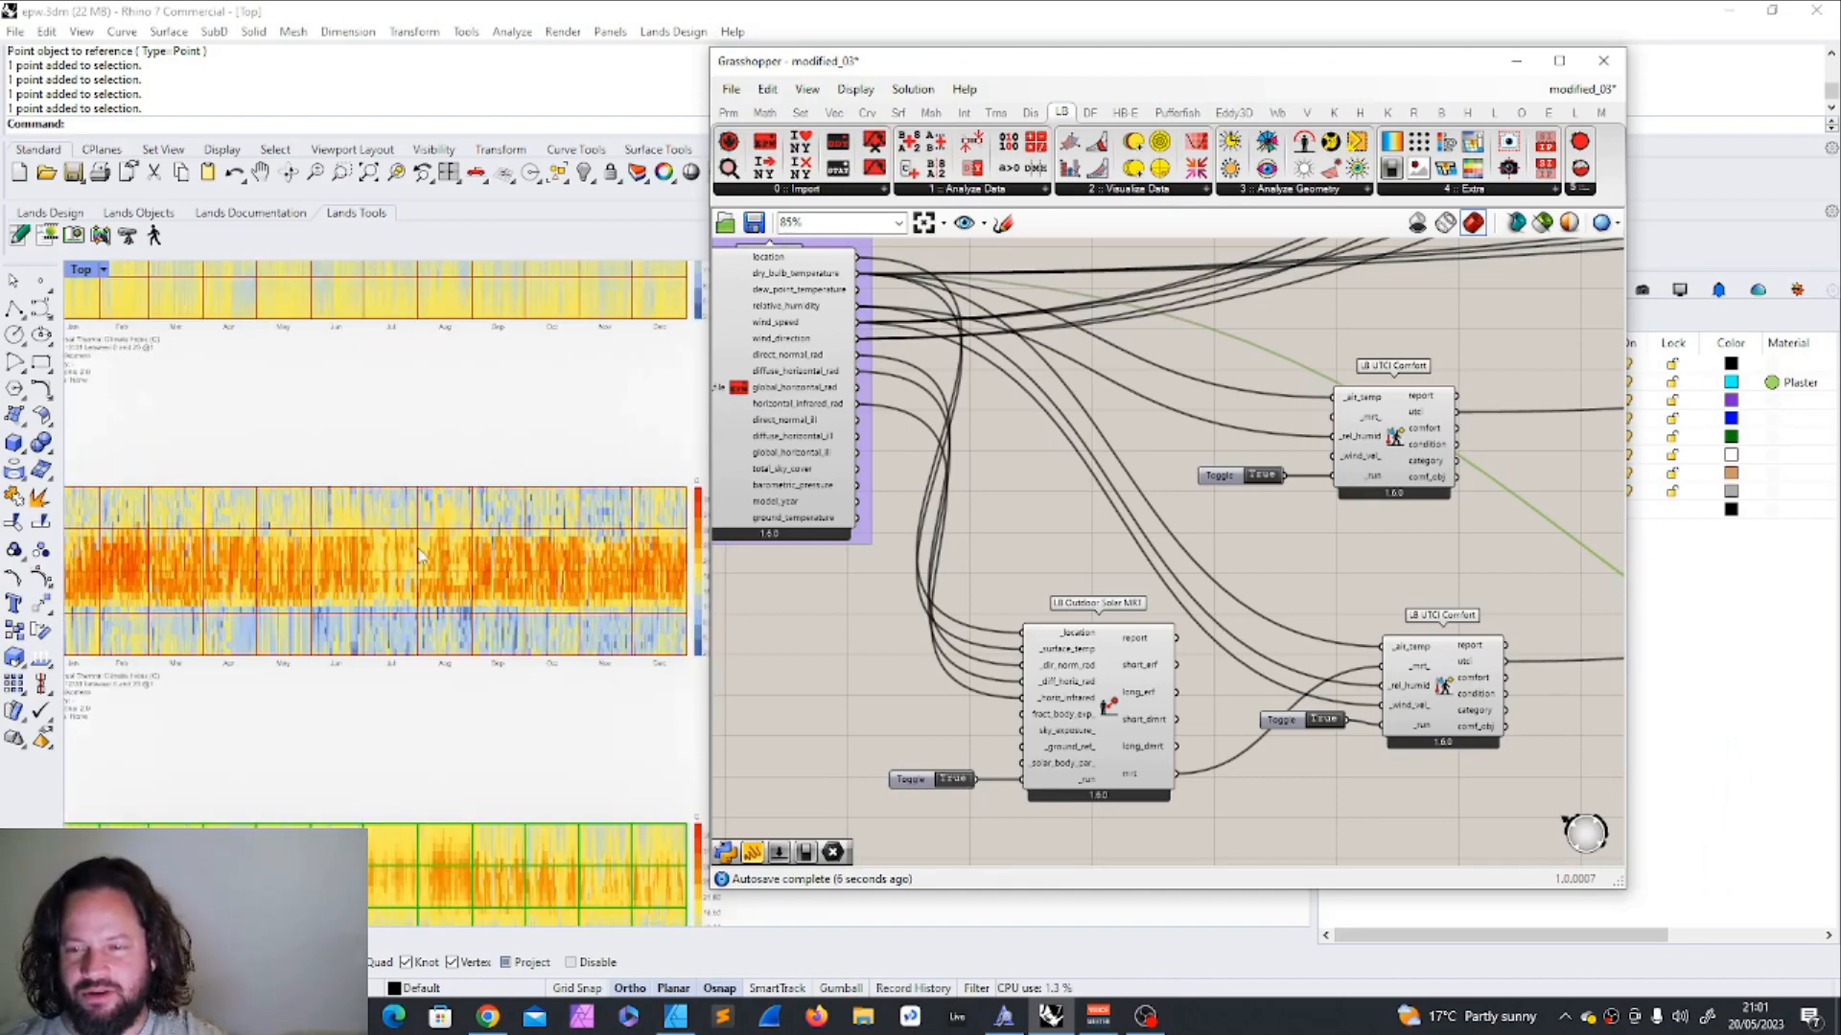
scroll(418, 557, down, 2)
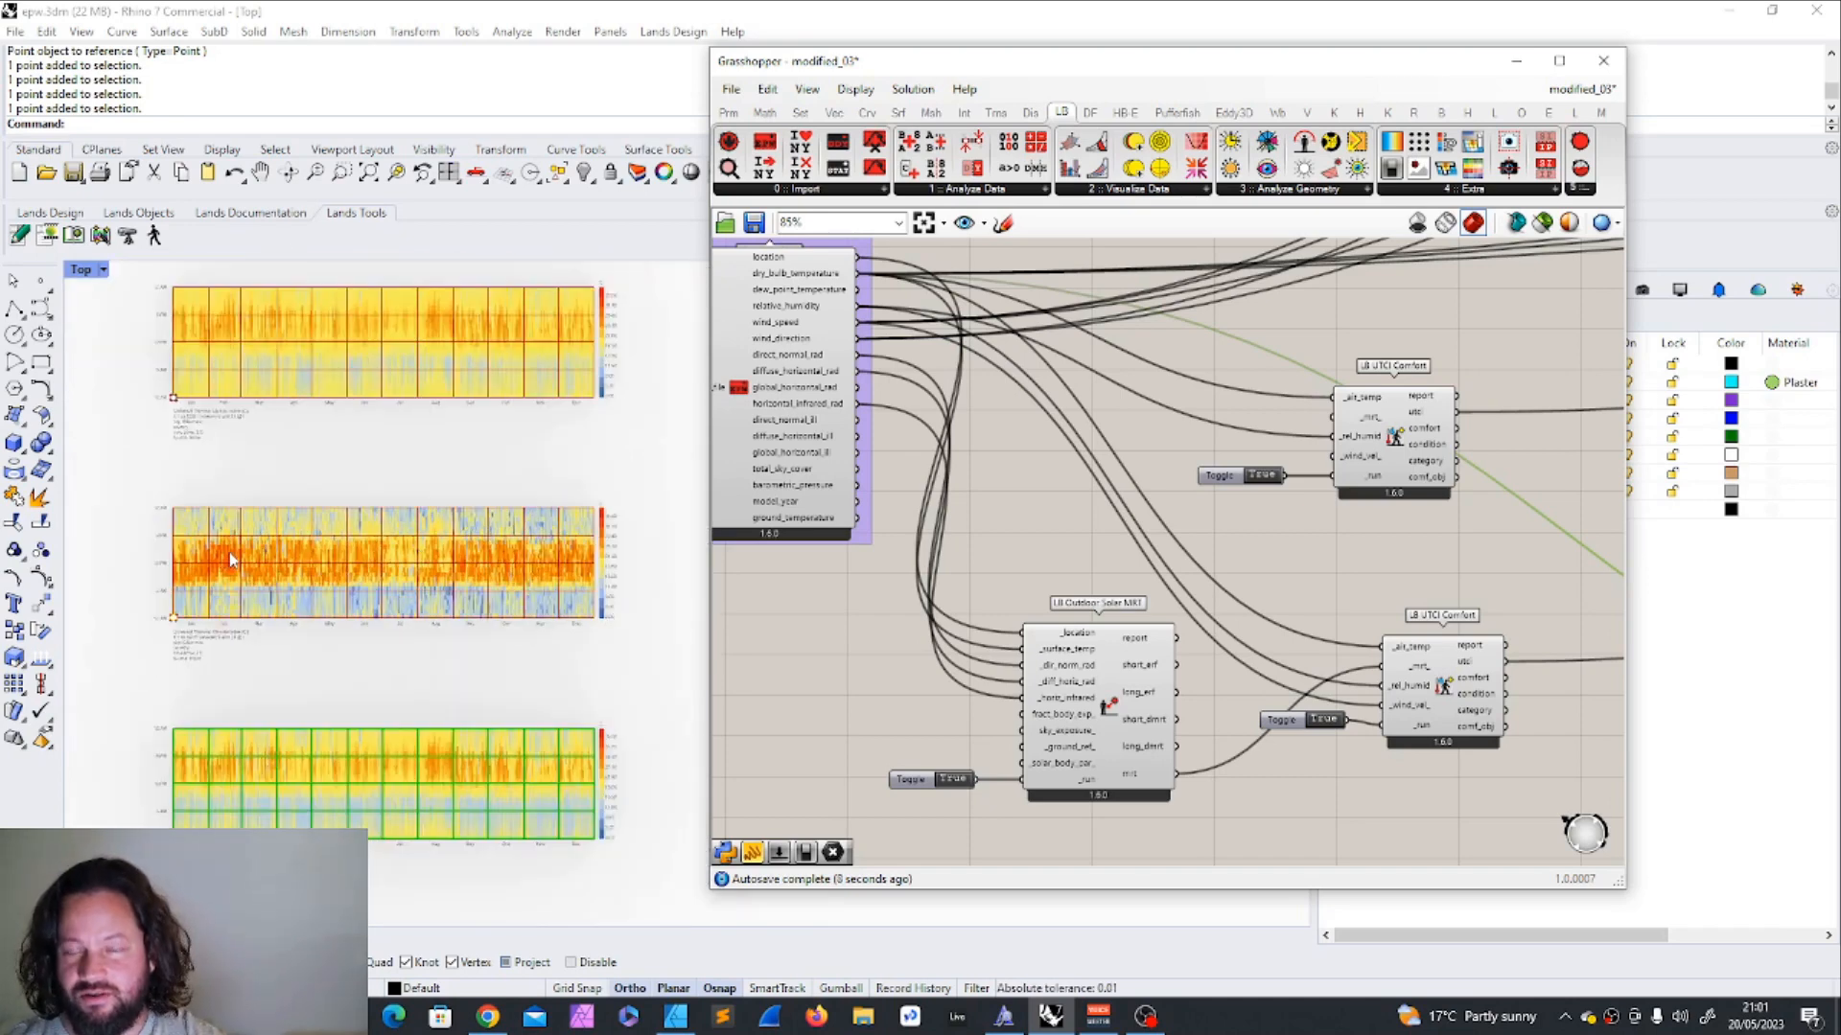
scroll(476, 614, up, 2)
scroll(122, 577, up, 2)
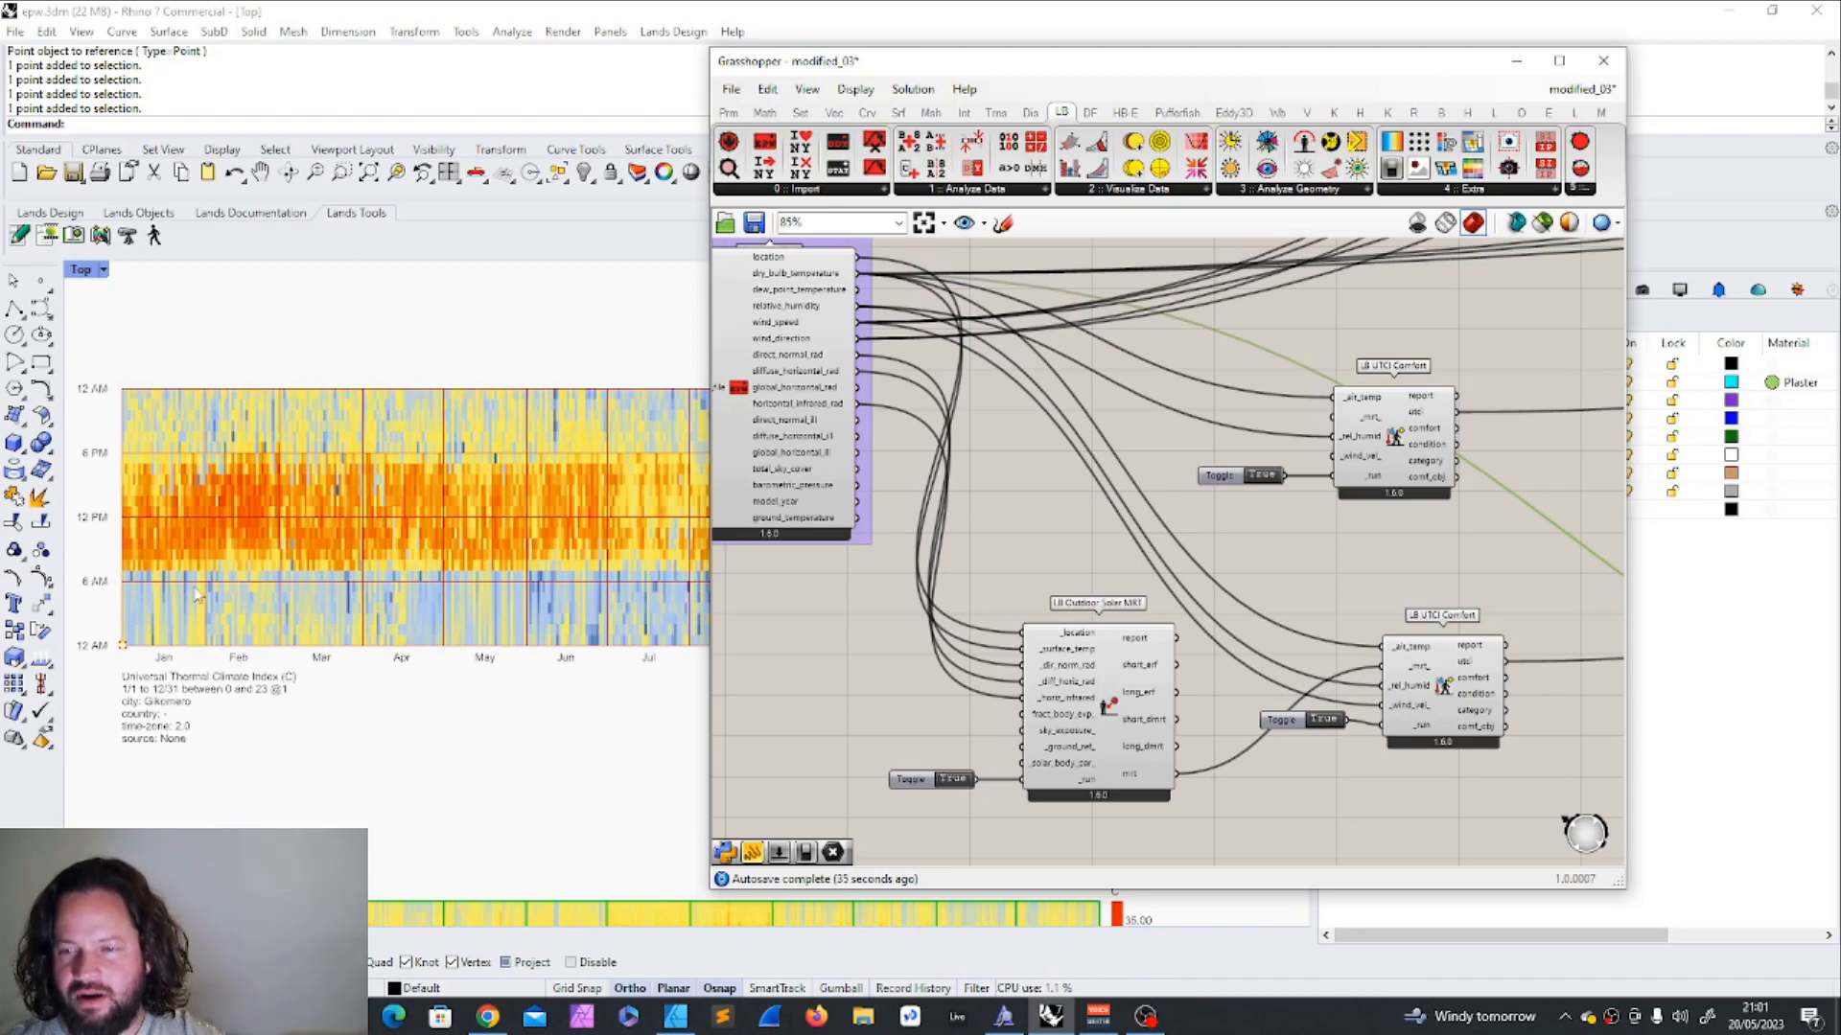
scroll(259, 556, down, 2)
scroll(259, 556, down, 2)
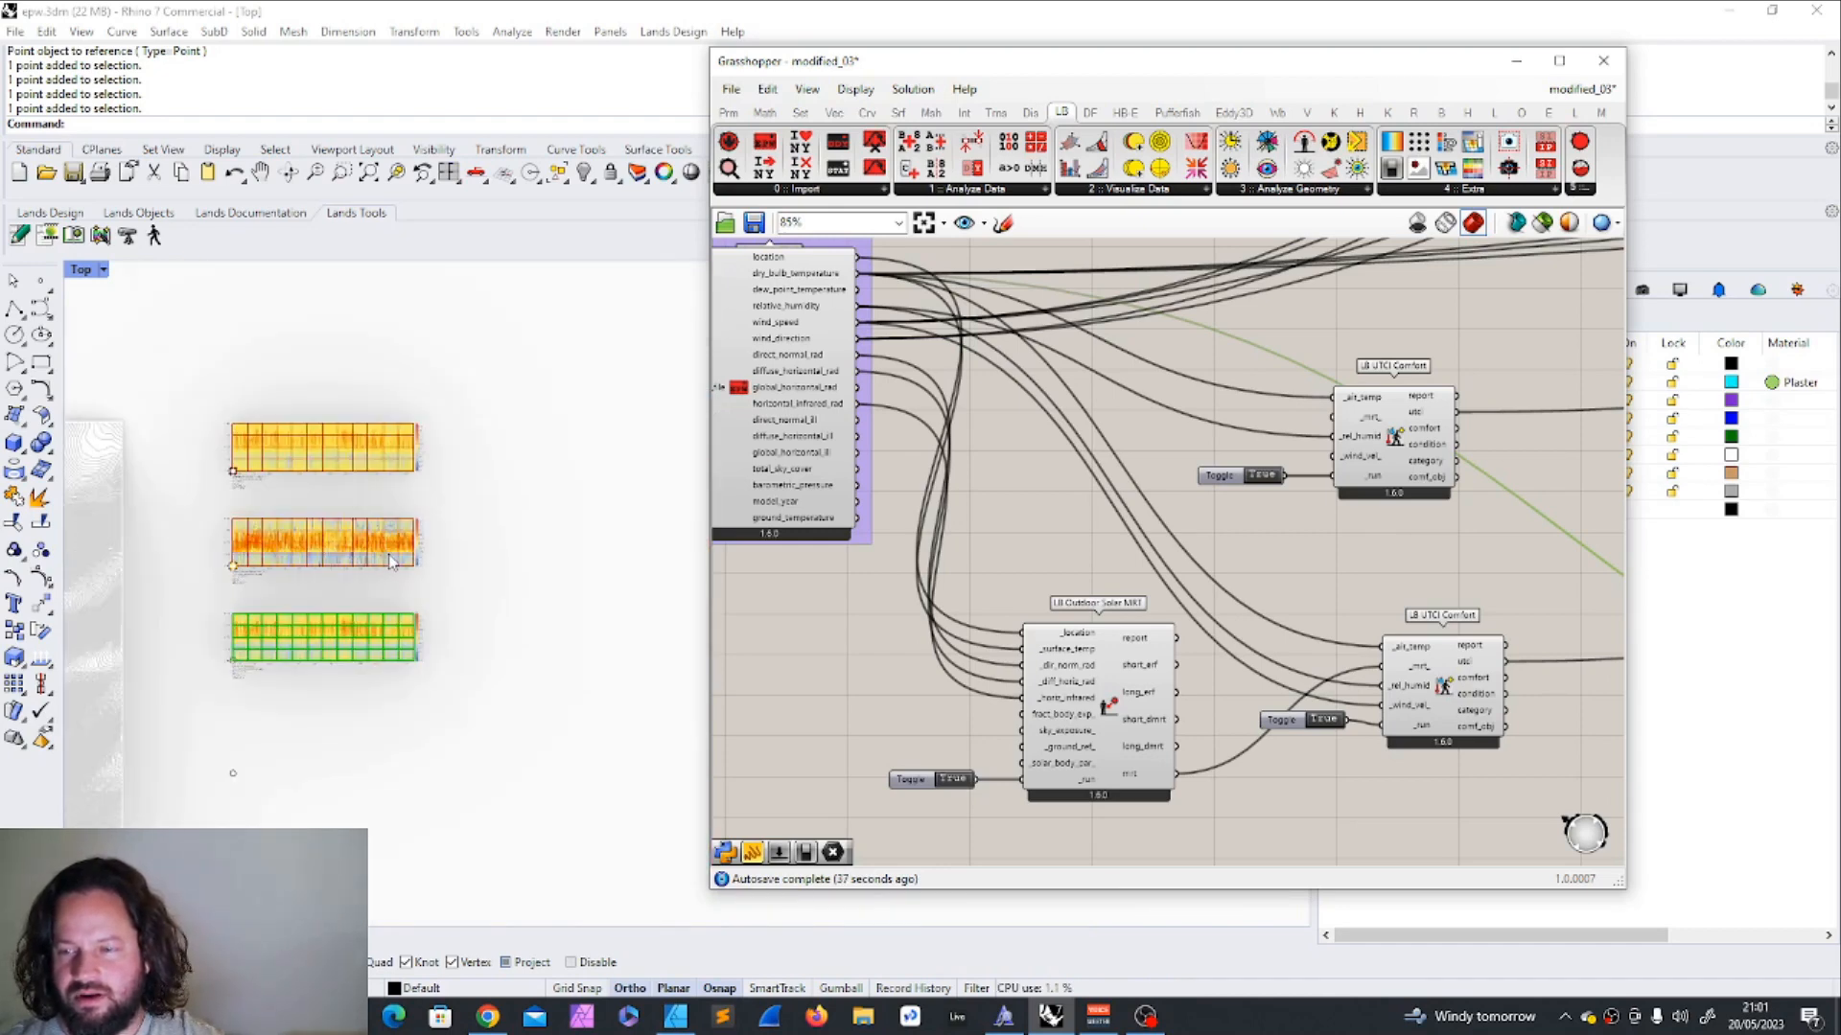
scroll(395, 554, up, 6)
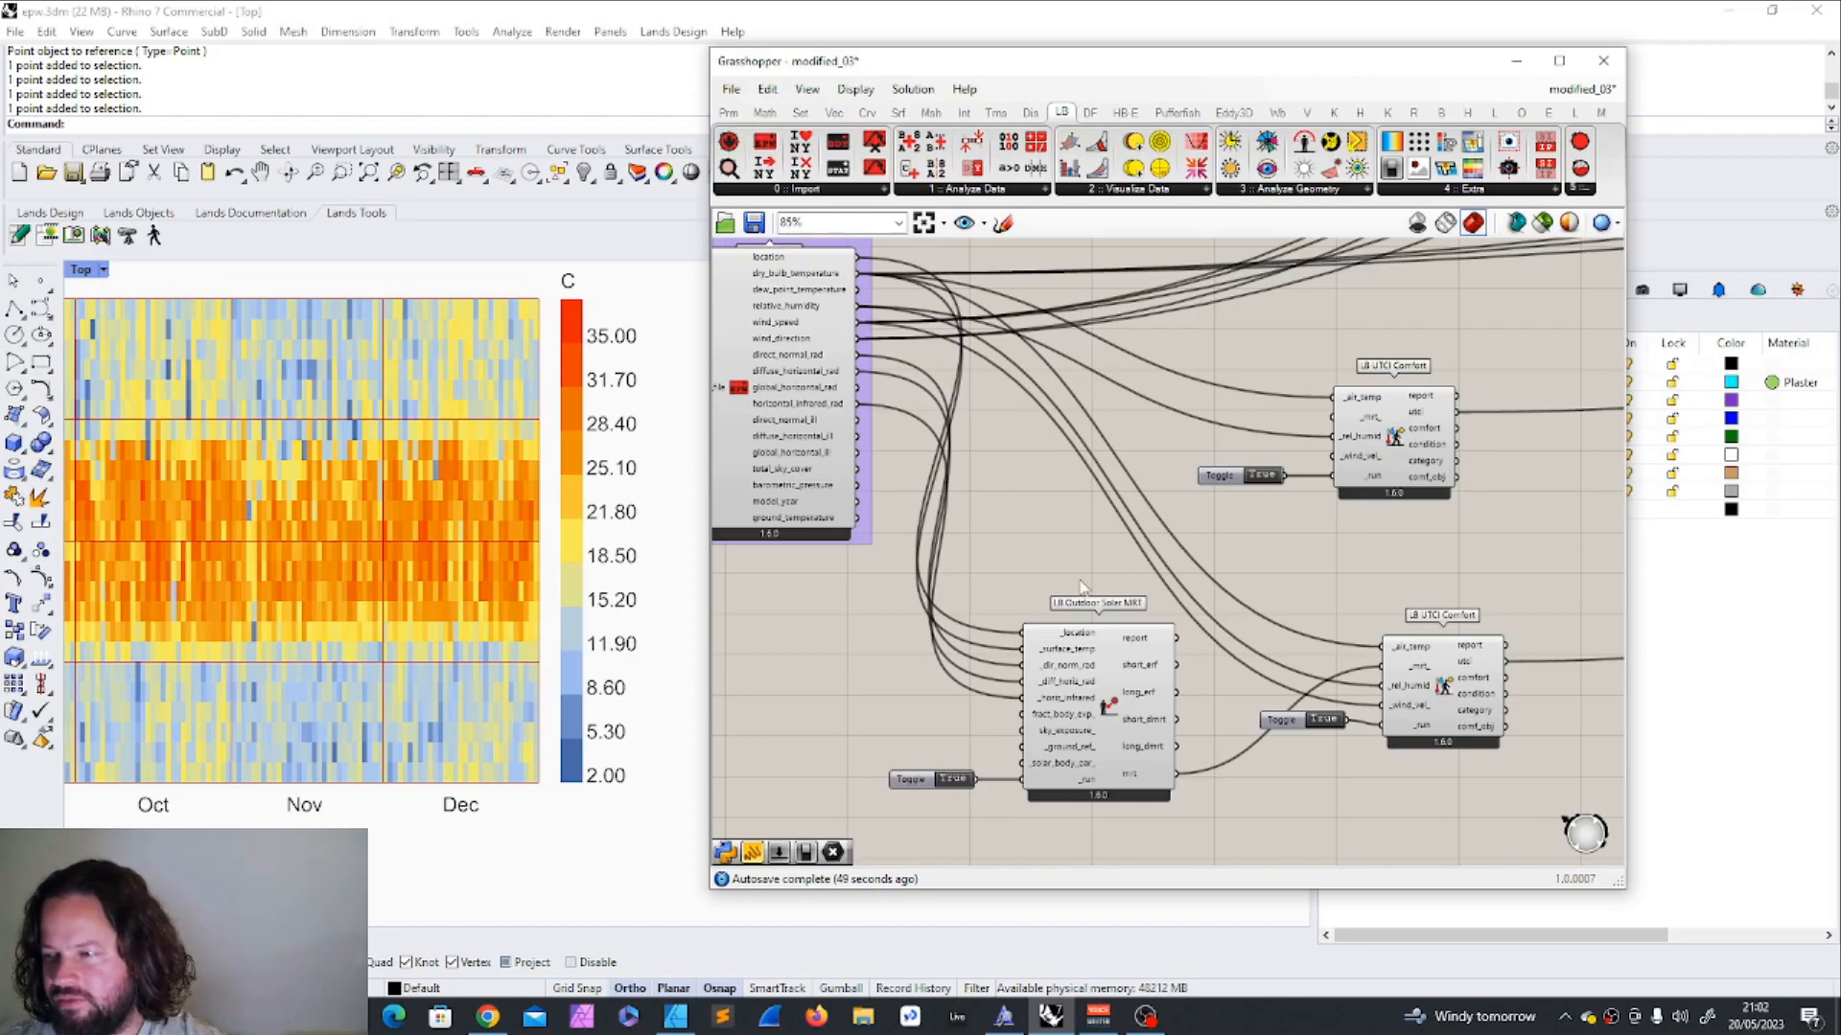
scroll(1060, 574, down, 10)
scroll(1304, 589, up, 12)
scroll(1302, 583, down, 8)
scroll(1125, 687, up, 4)
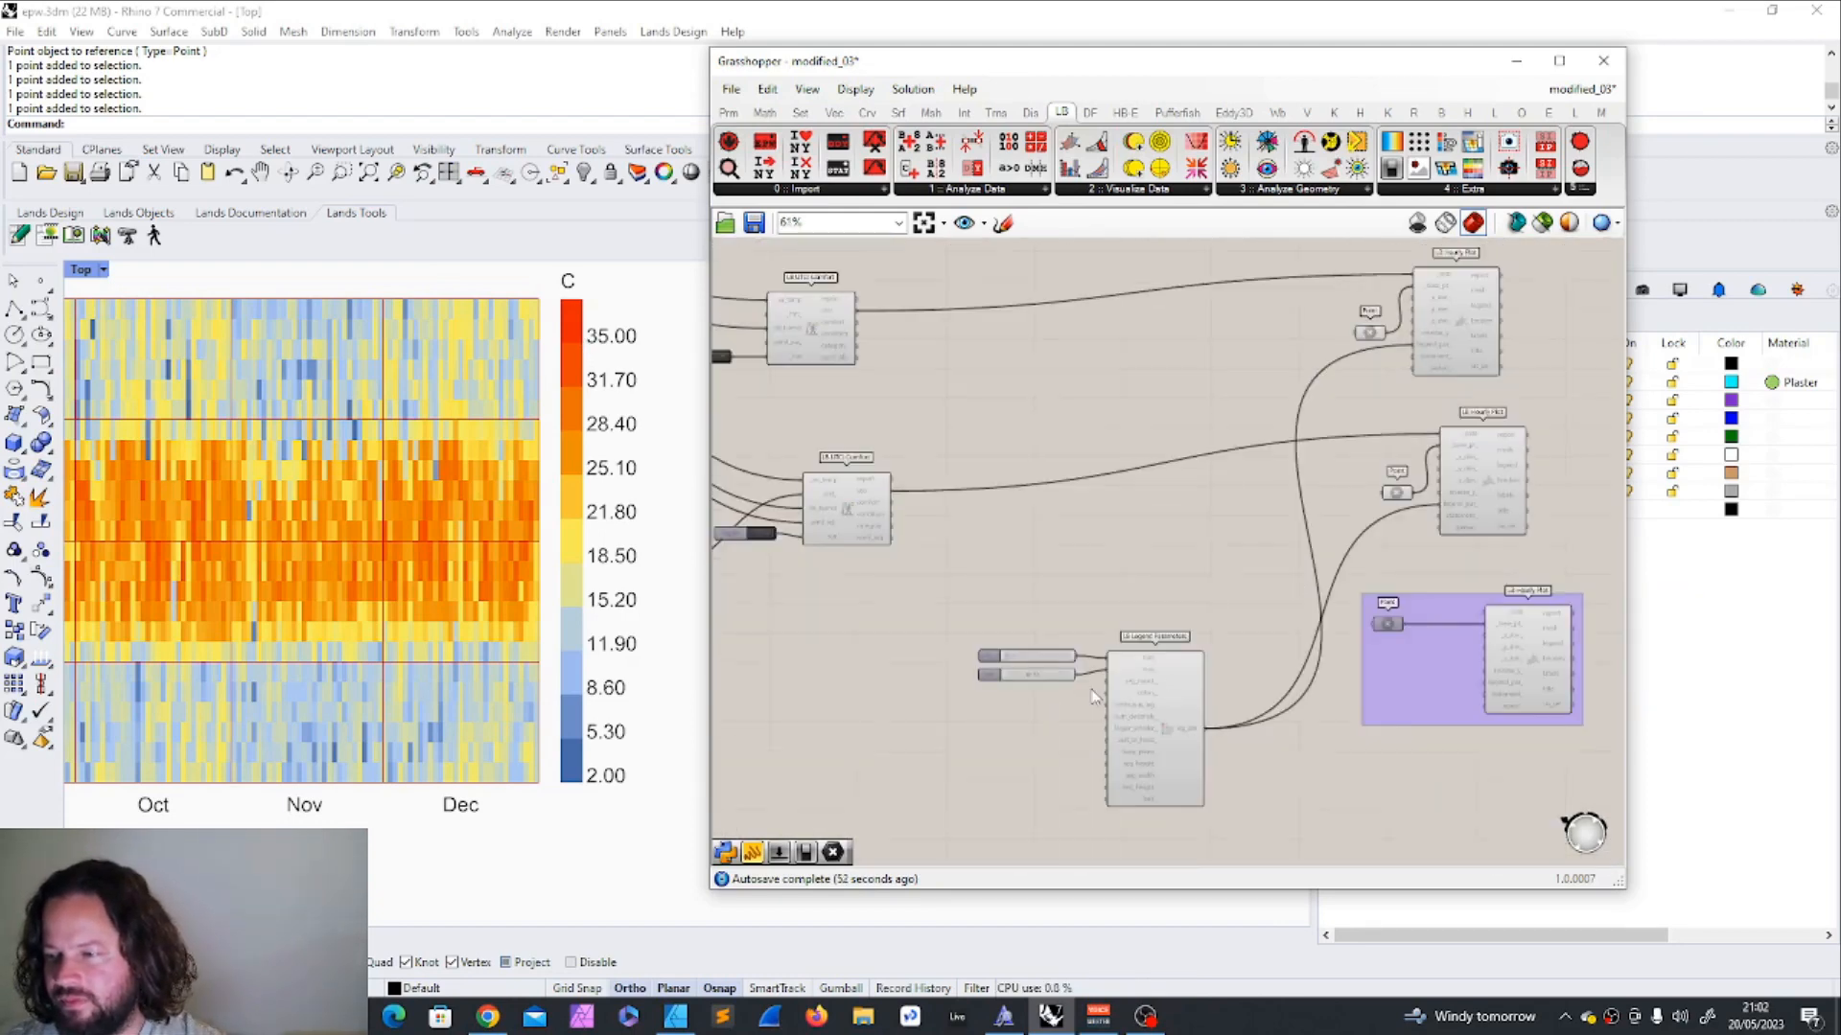
Set the legend parameters' max_ to 38, extend the min_ slider's lower limit to -10 and set its value to -2.
scroll(1125, 687, up, 5)
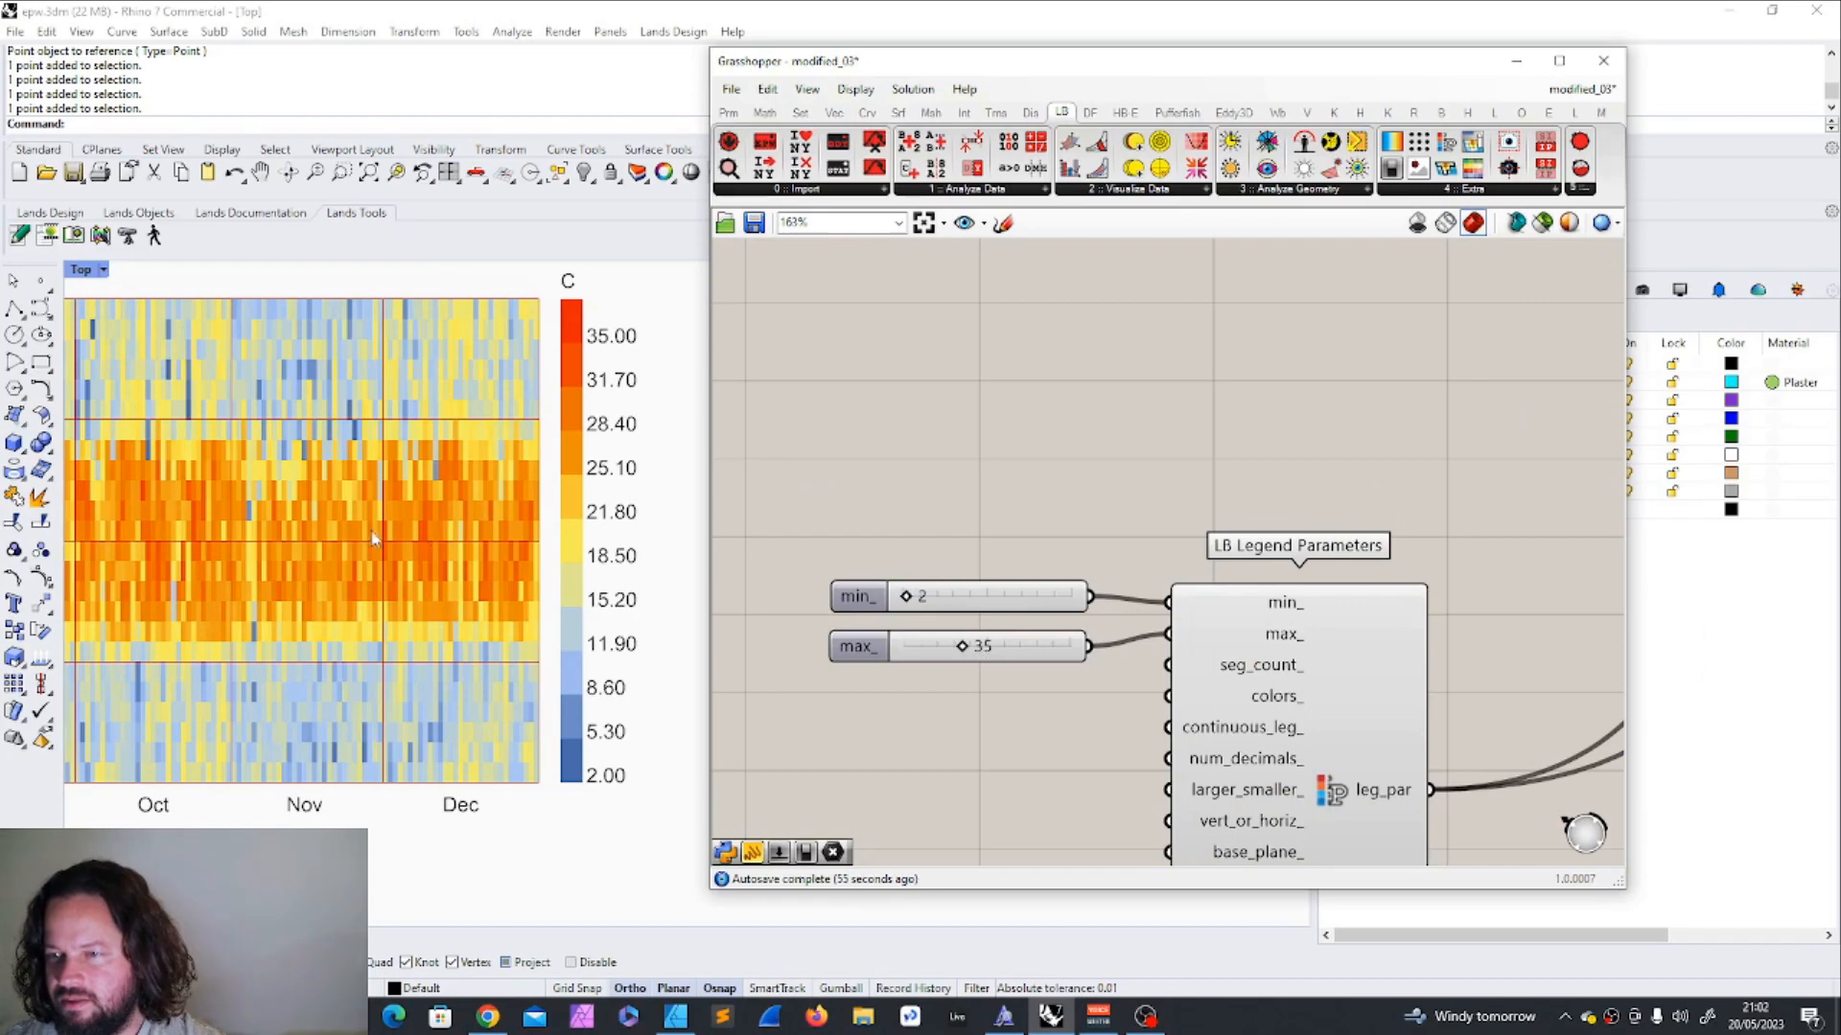
drag(962, 646, 967, 646)
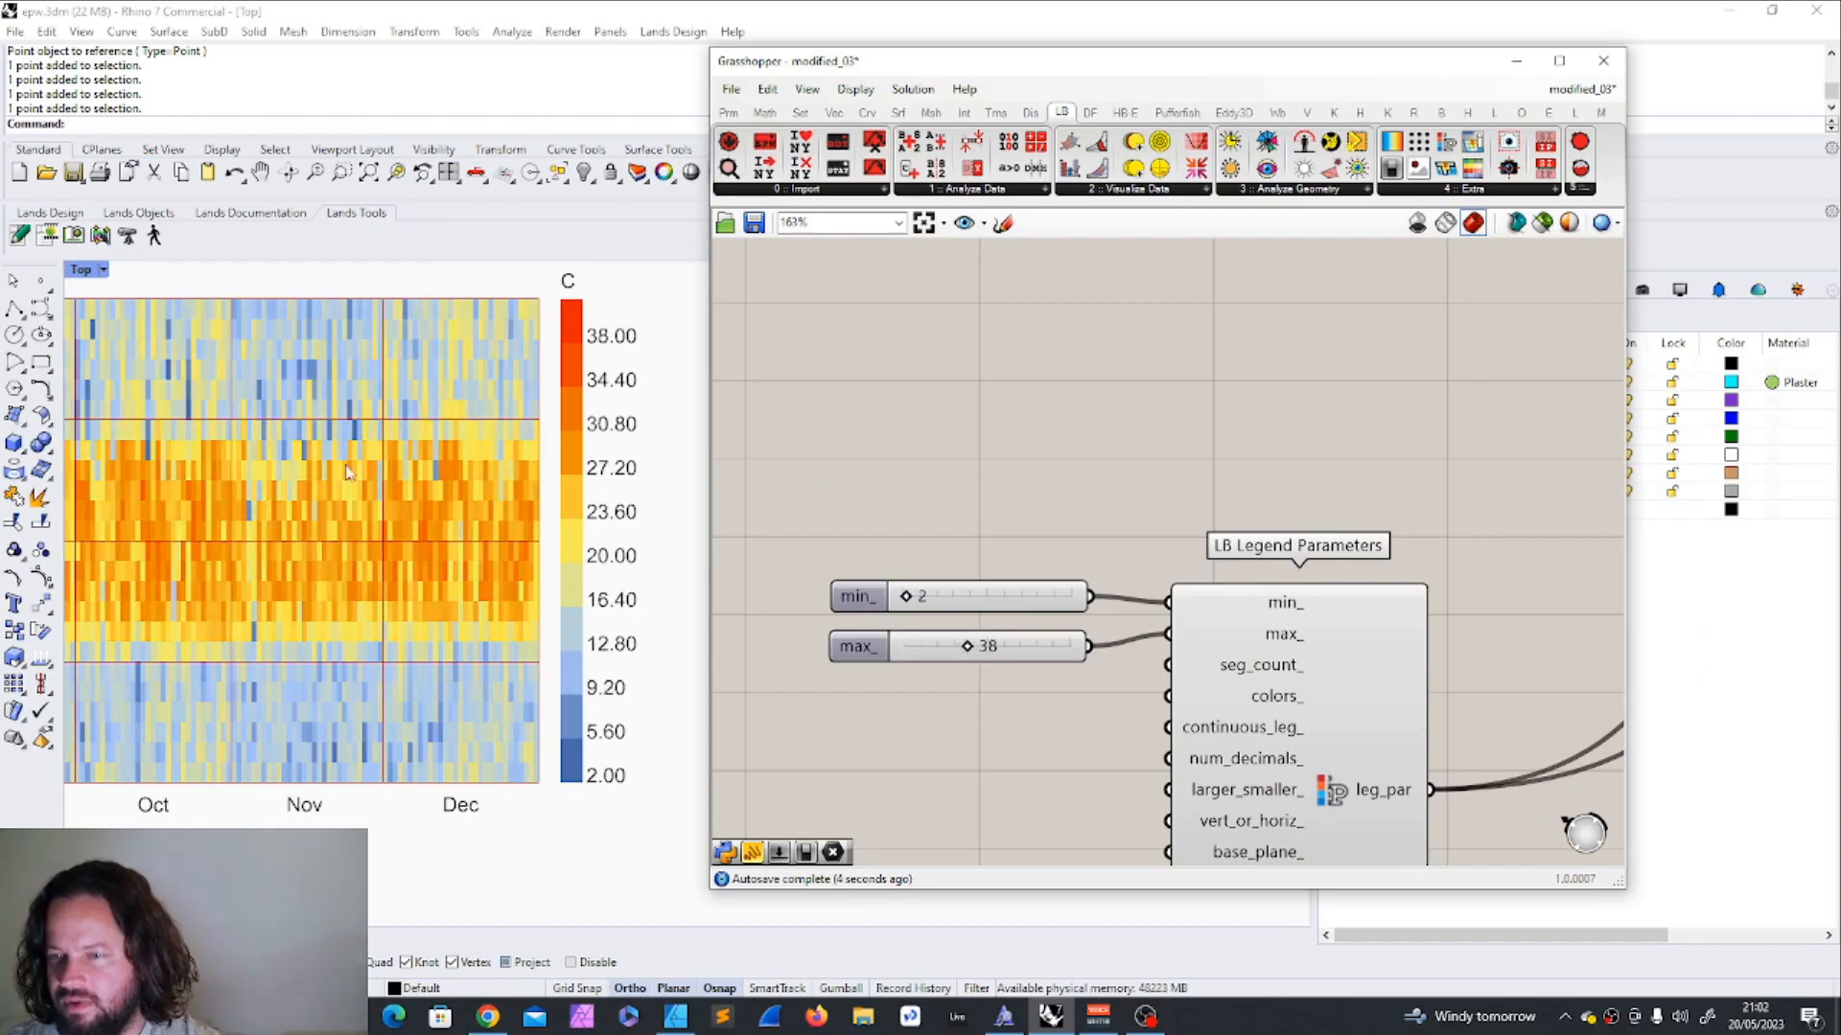
double_click(868, 599)
click(917, 620)
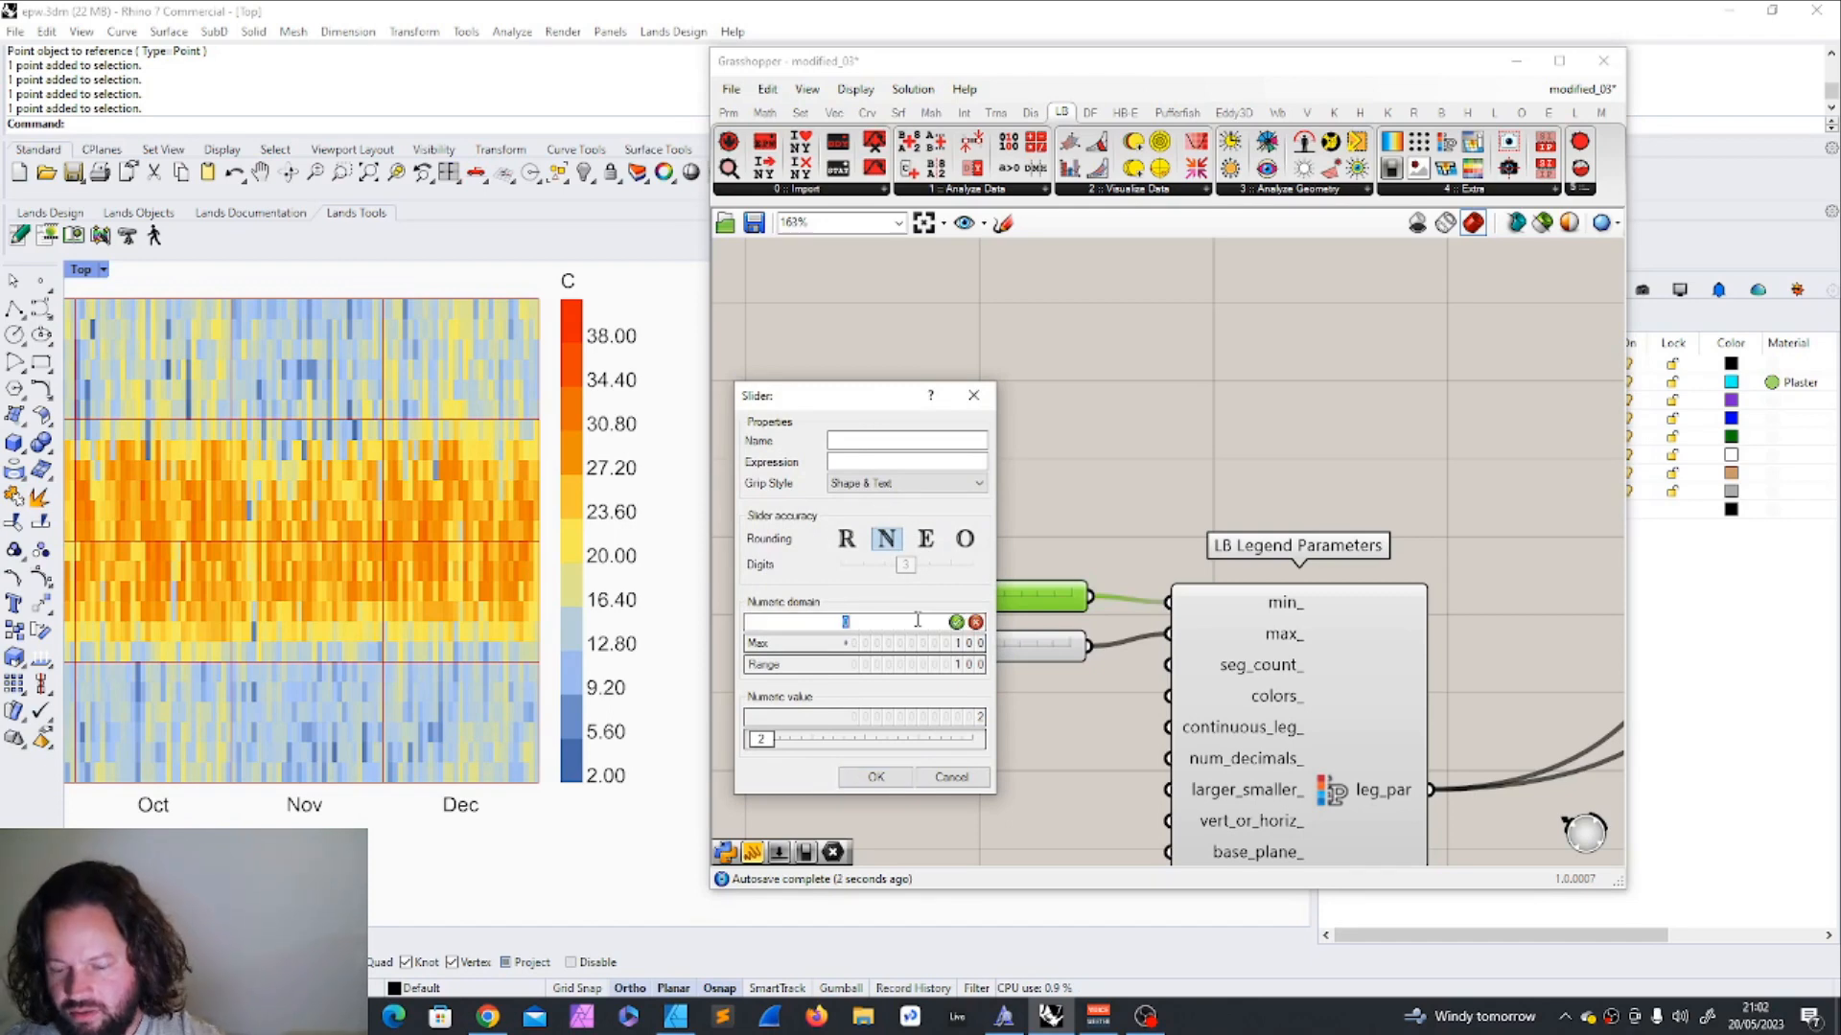
key(BackSpace)
text(-2)
key(Return)
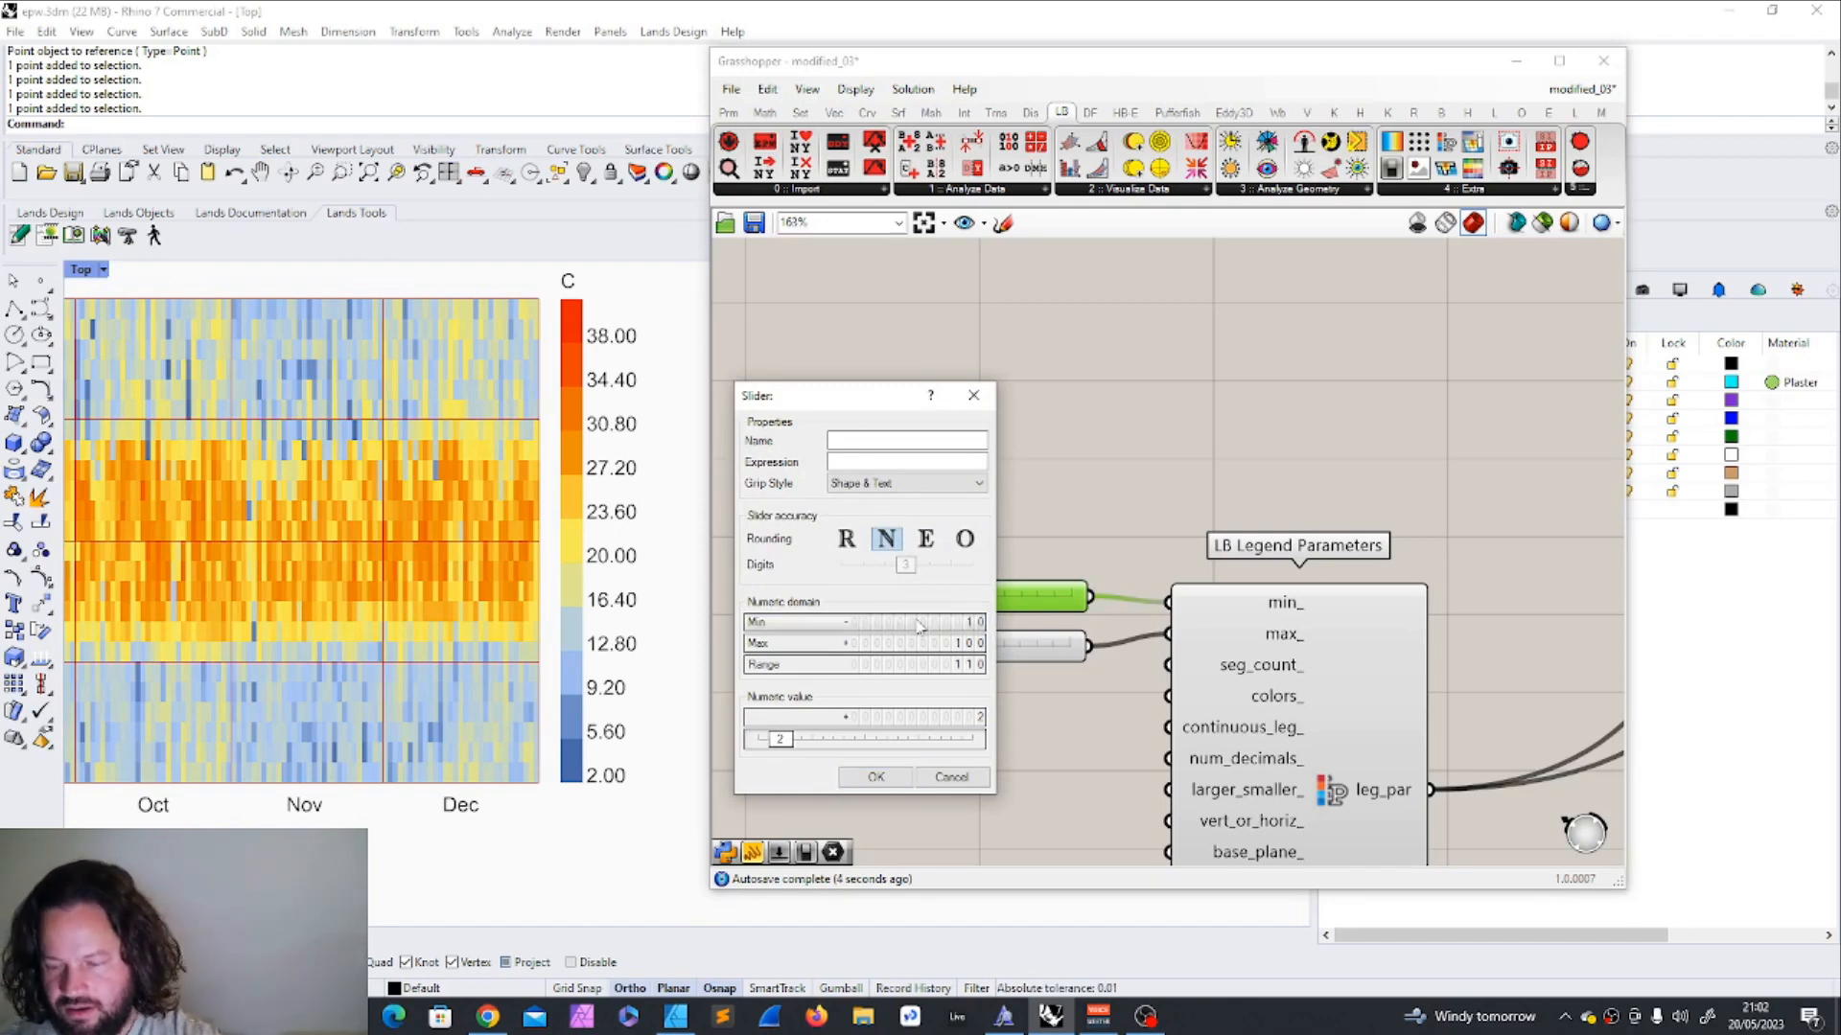
click(875, 776)
Compare the three stacked hourly plots under the new legend range and check the legend_par_ input on LB Hourly Plot.
scroll(467, 537, down, 14)
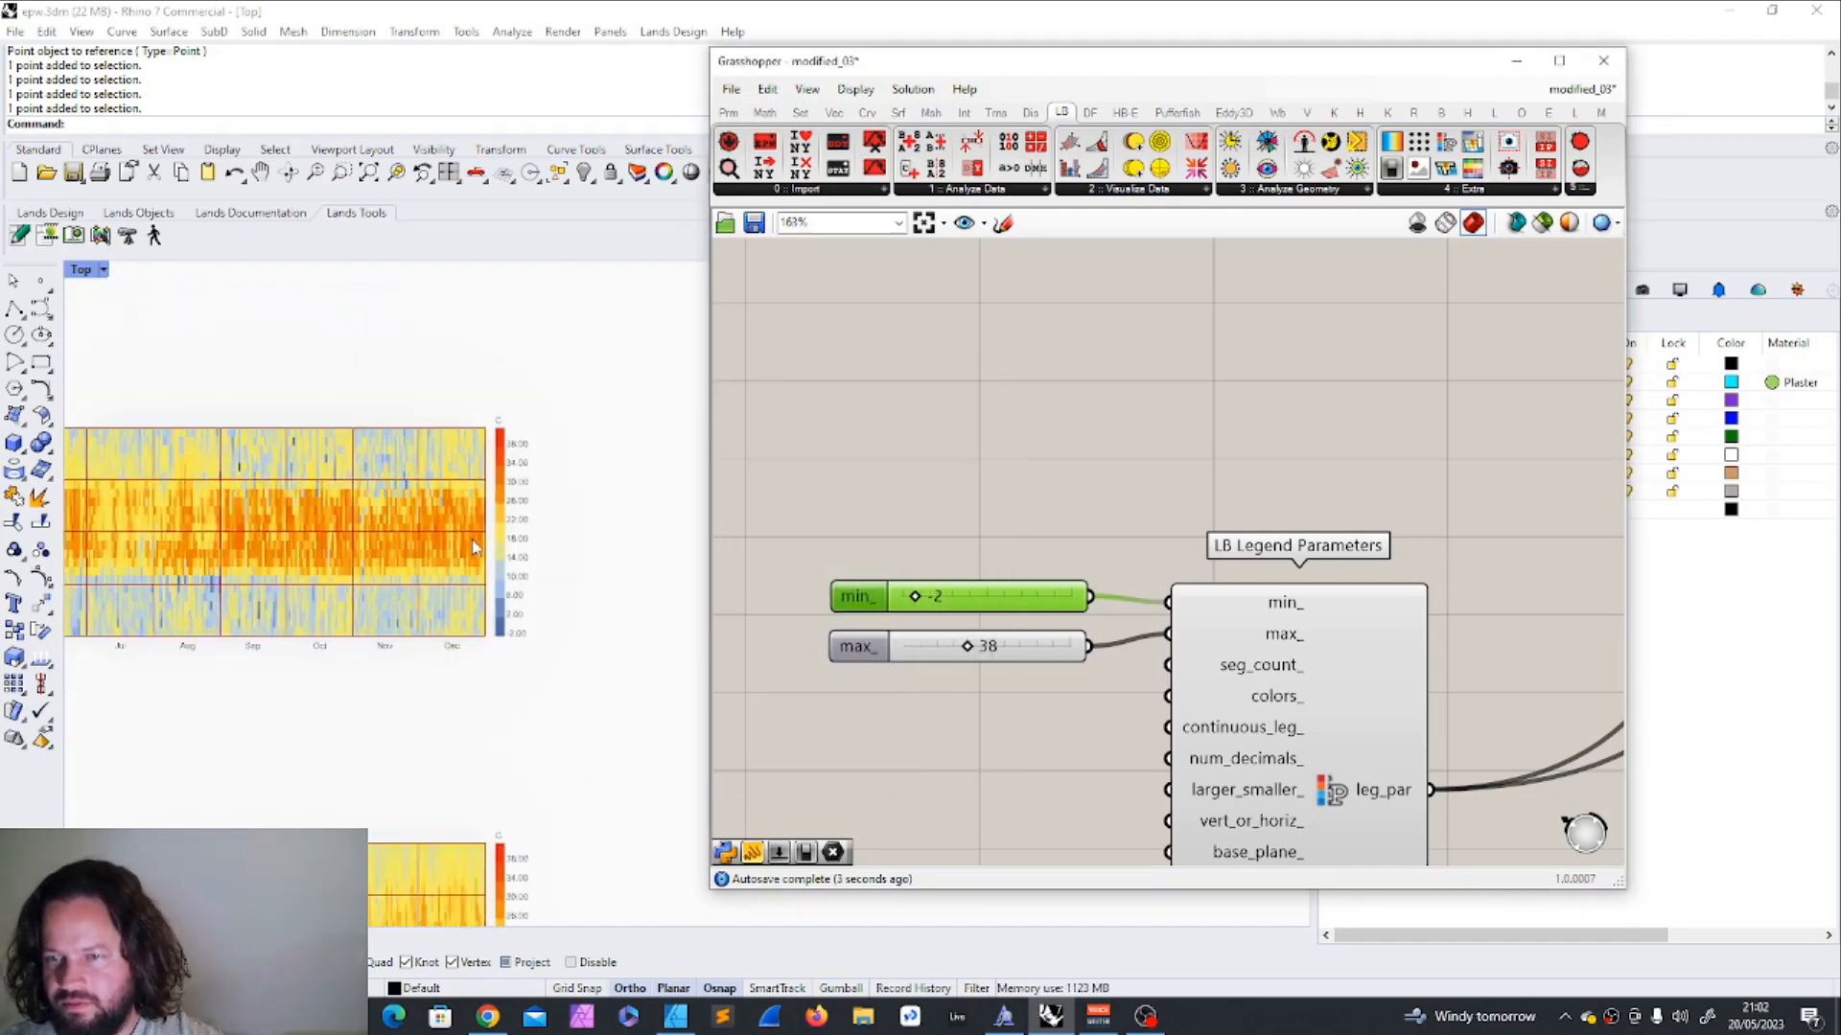
scroll(888, 500, down, 5)
right_drag(1381, 335, 1155, 417)
scroll(1156, 423, up, 5)
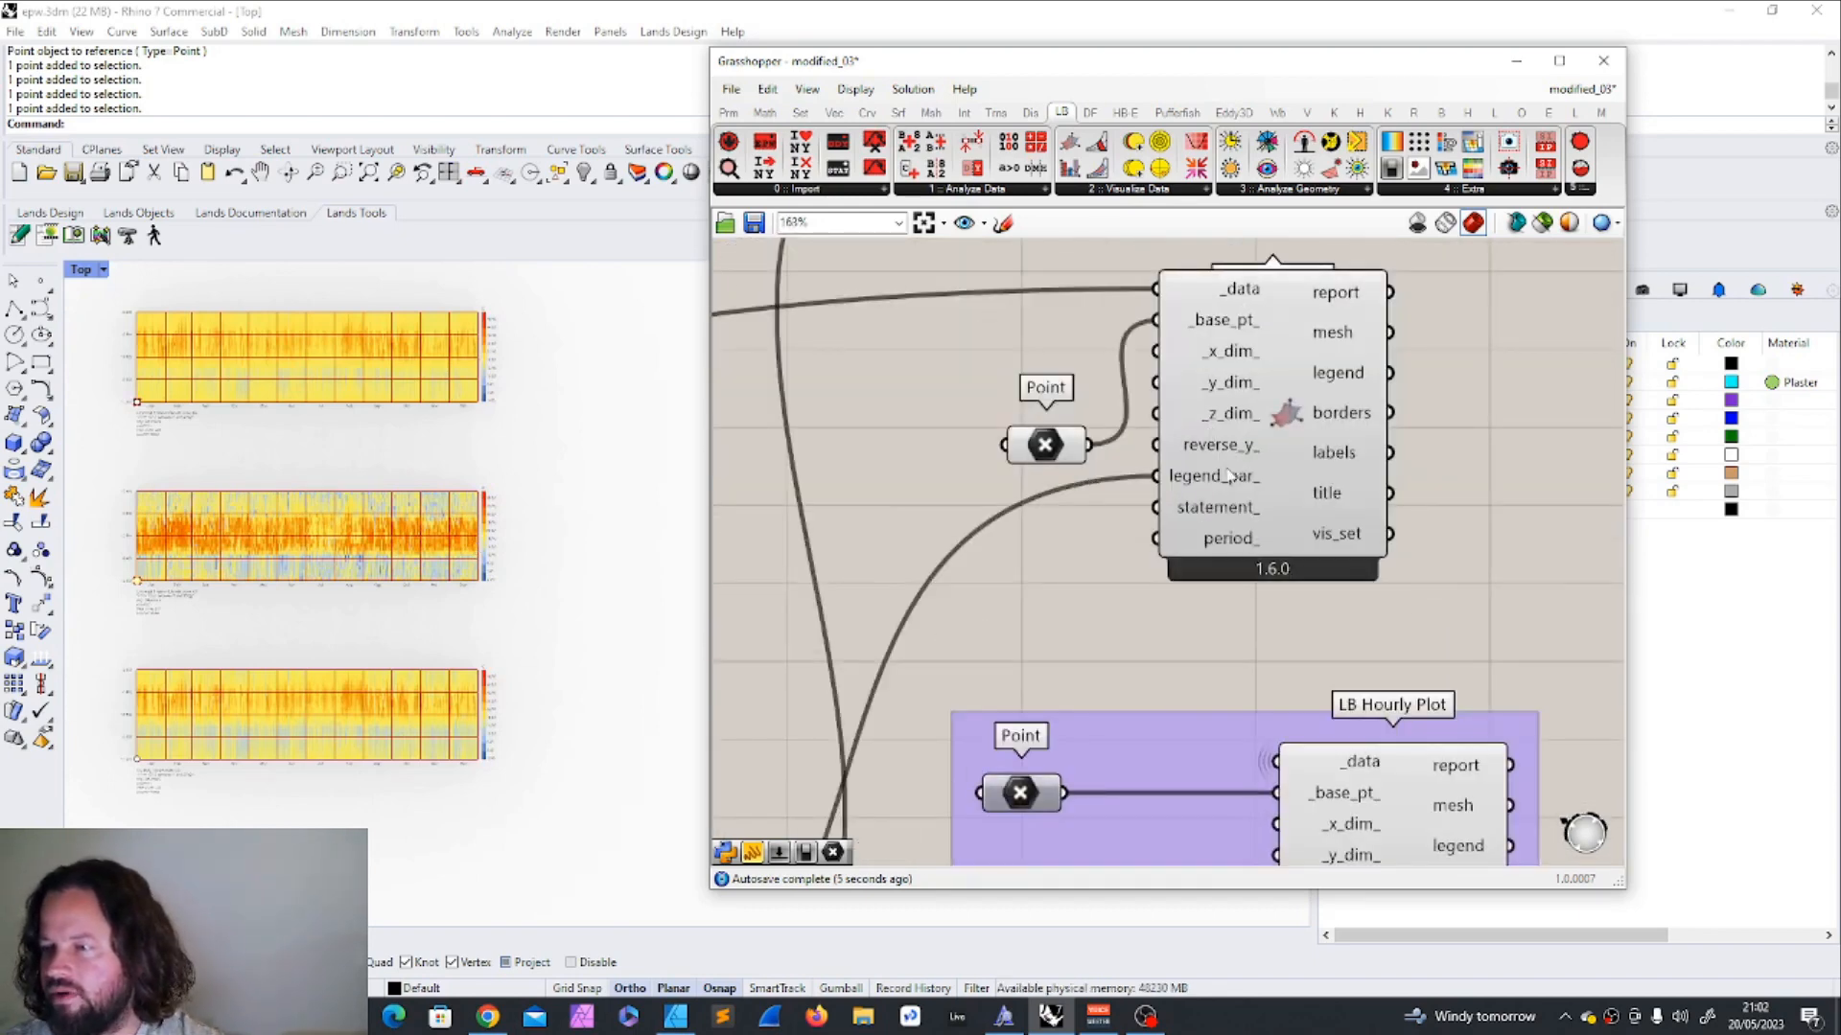
scroll(1206, 474, down, 6)
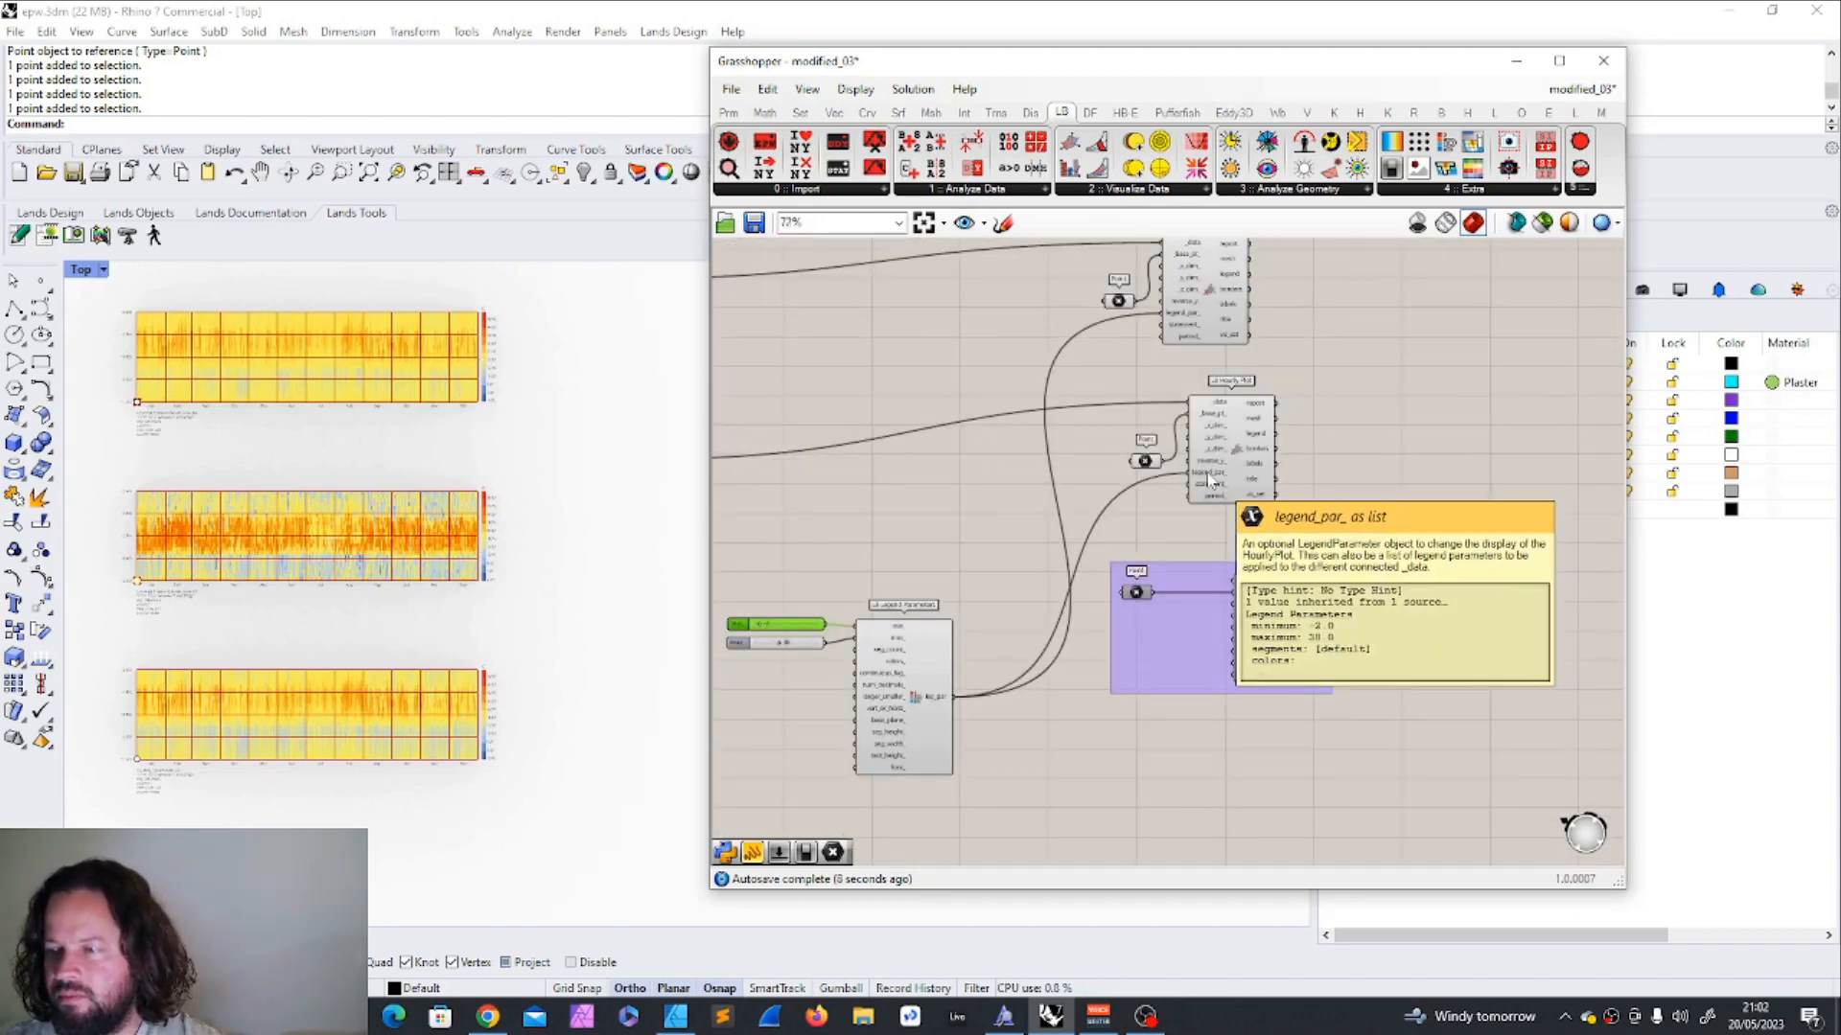
scroll(1208, 473, up, 4)
scroll(958, 458, down, 4)
scroll(837, 462, up, 3)
scroll(837, 462, down, 5)
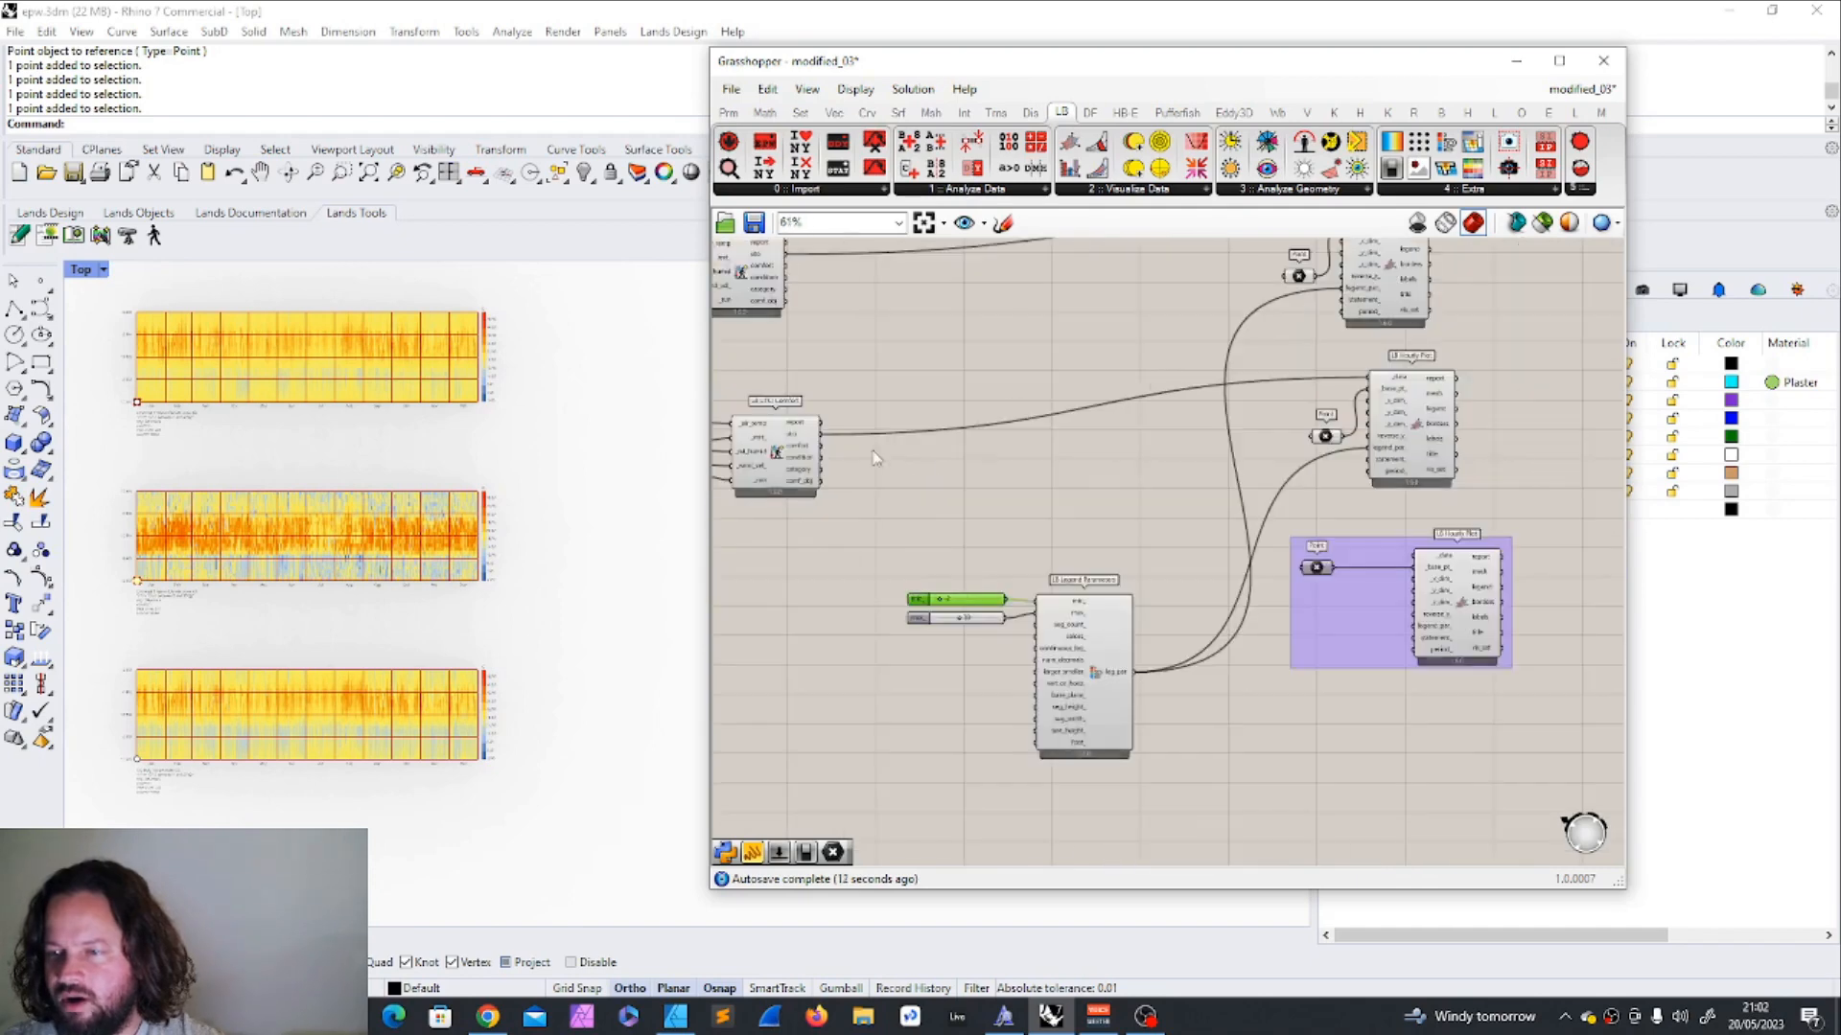
Add an LB Deconstruct Data component and feed it the utci output of the lower LB UTCI Comfort.
scroll(810, 433, up, 6)
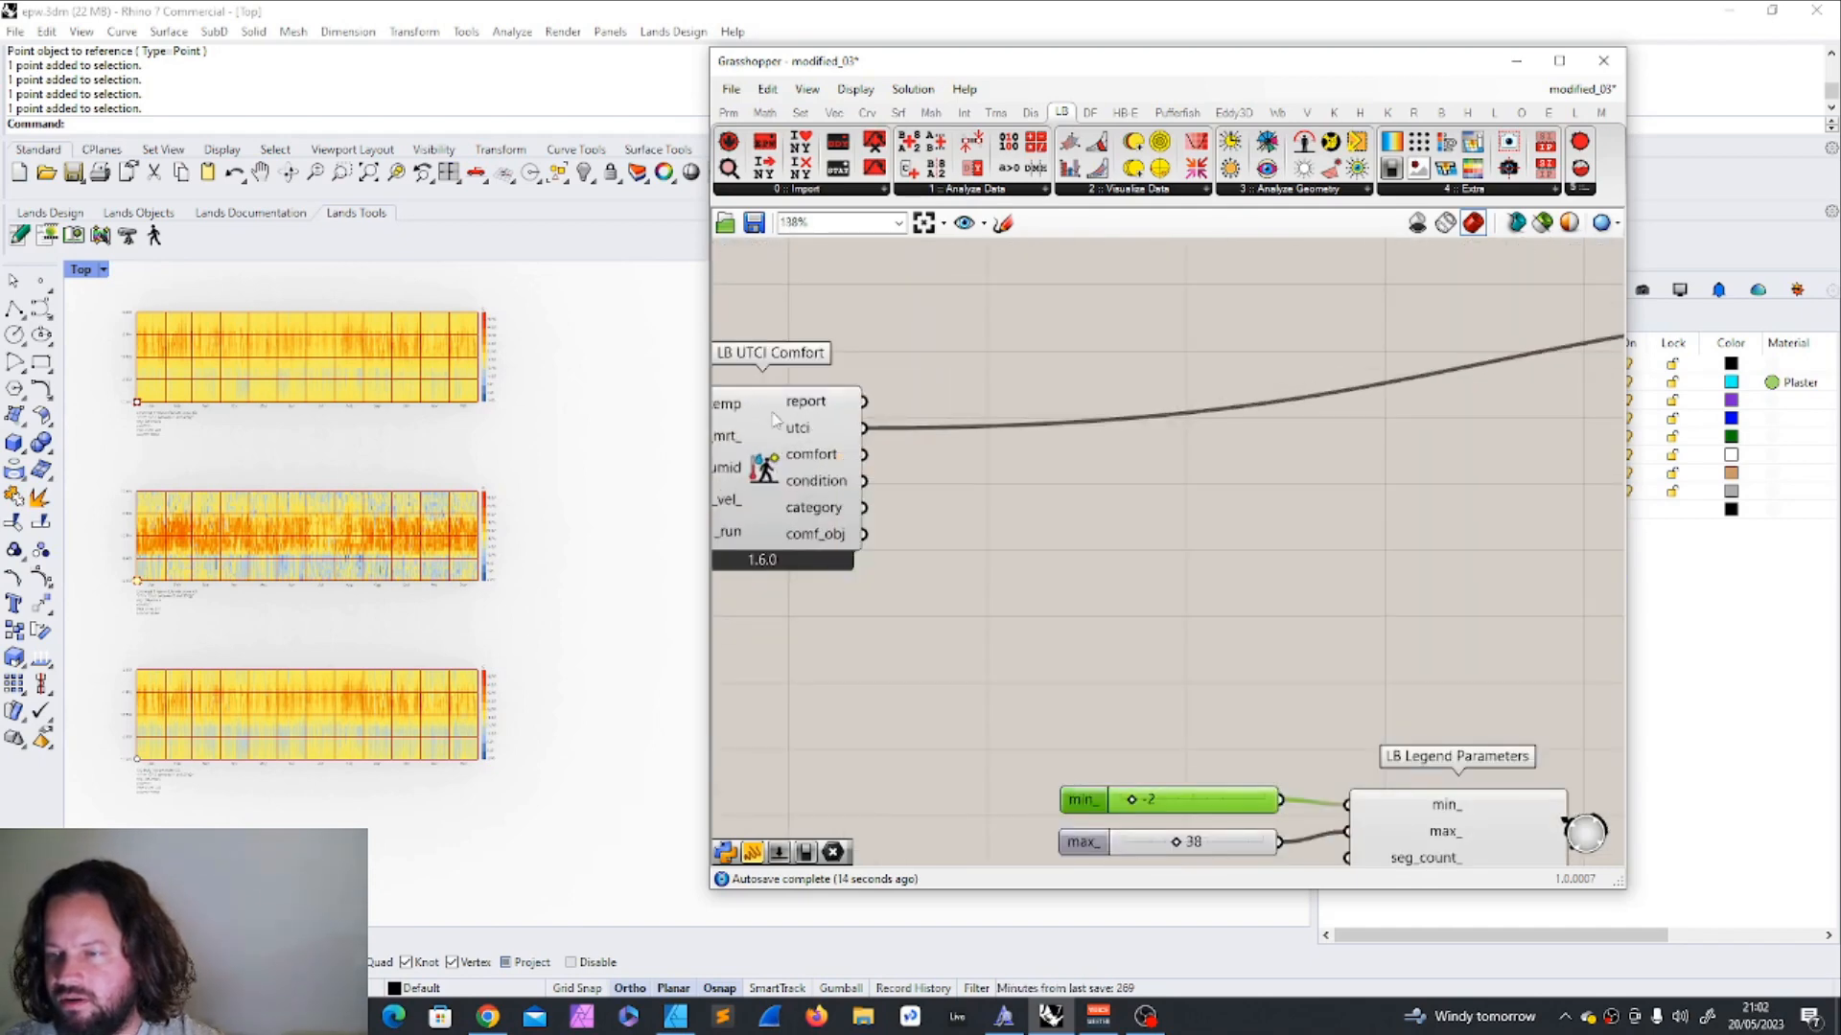
click(987, 189)
click(1191, 252)
click(1204, 468)
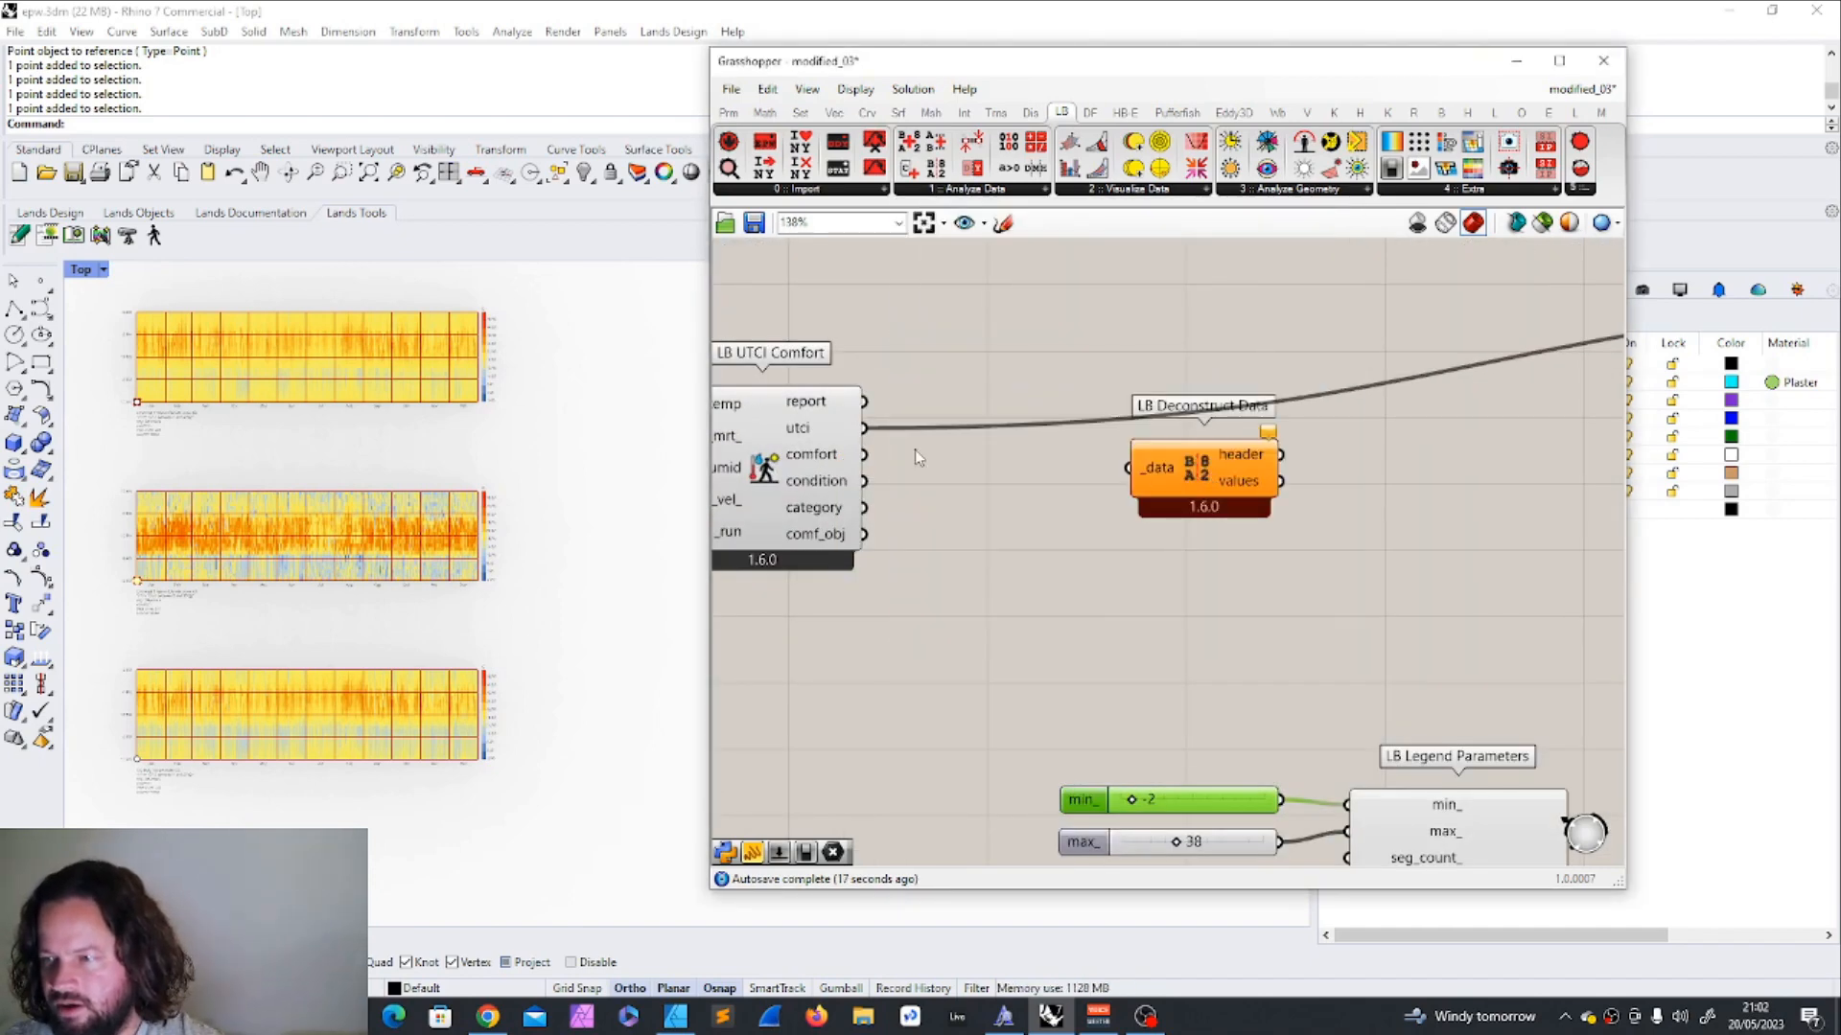
drag(866, 429, 1129, 468)
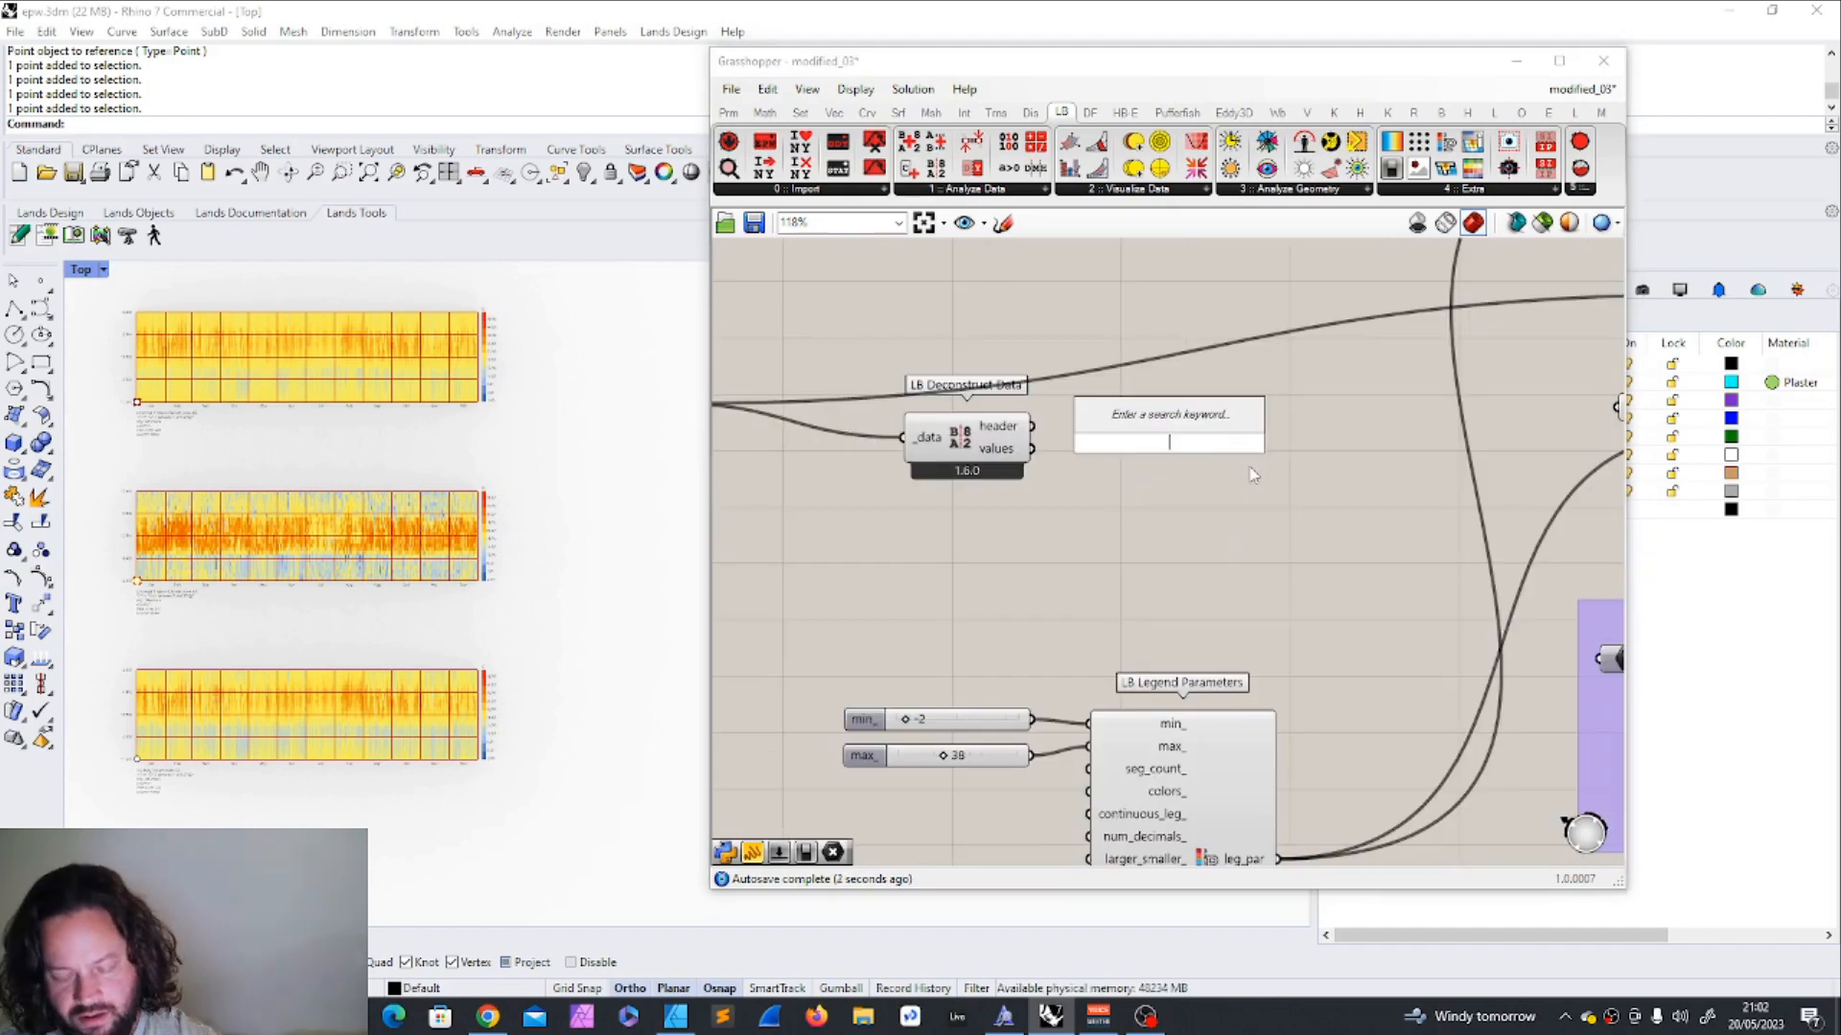
Add a Sort List component after LB Deconstruct Data and connect the values output to its K input.
text(sort list)
key(Return)
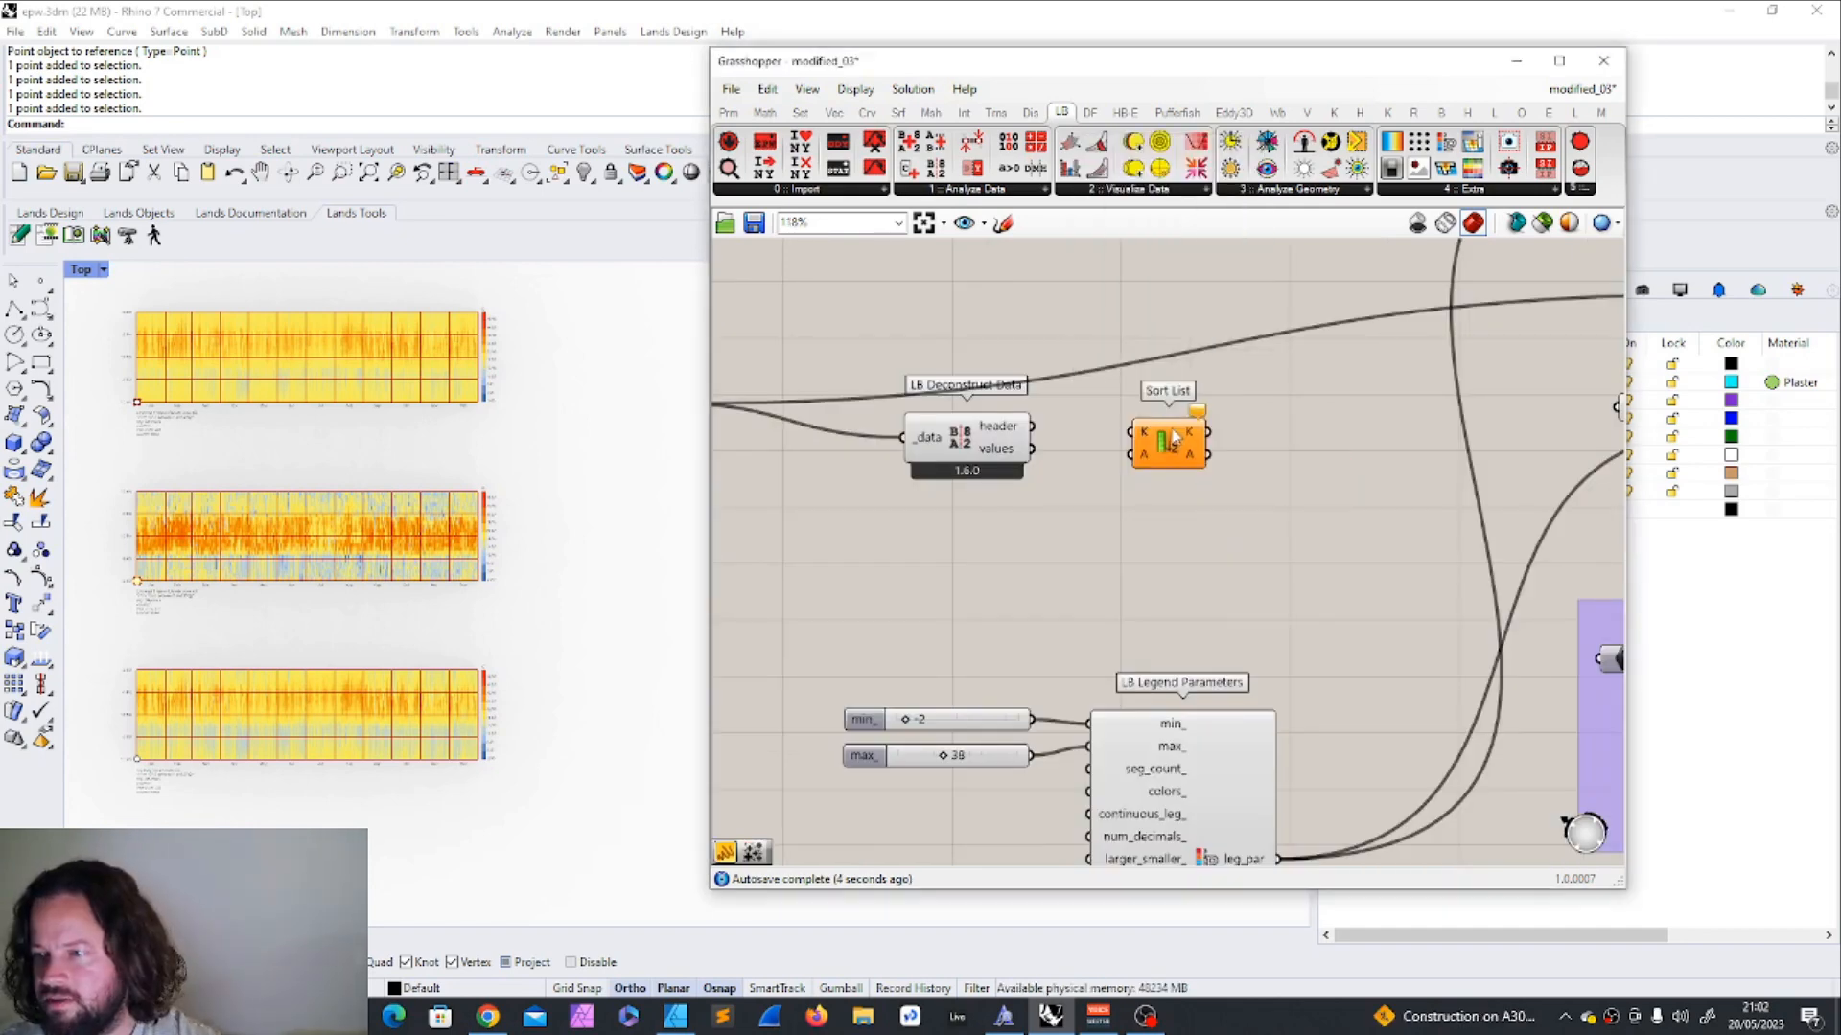
drag(1031, 448, 1131, 431)
scroll(1189, 436, up, 4)
mouse_move(1134, 451)
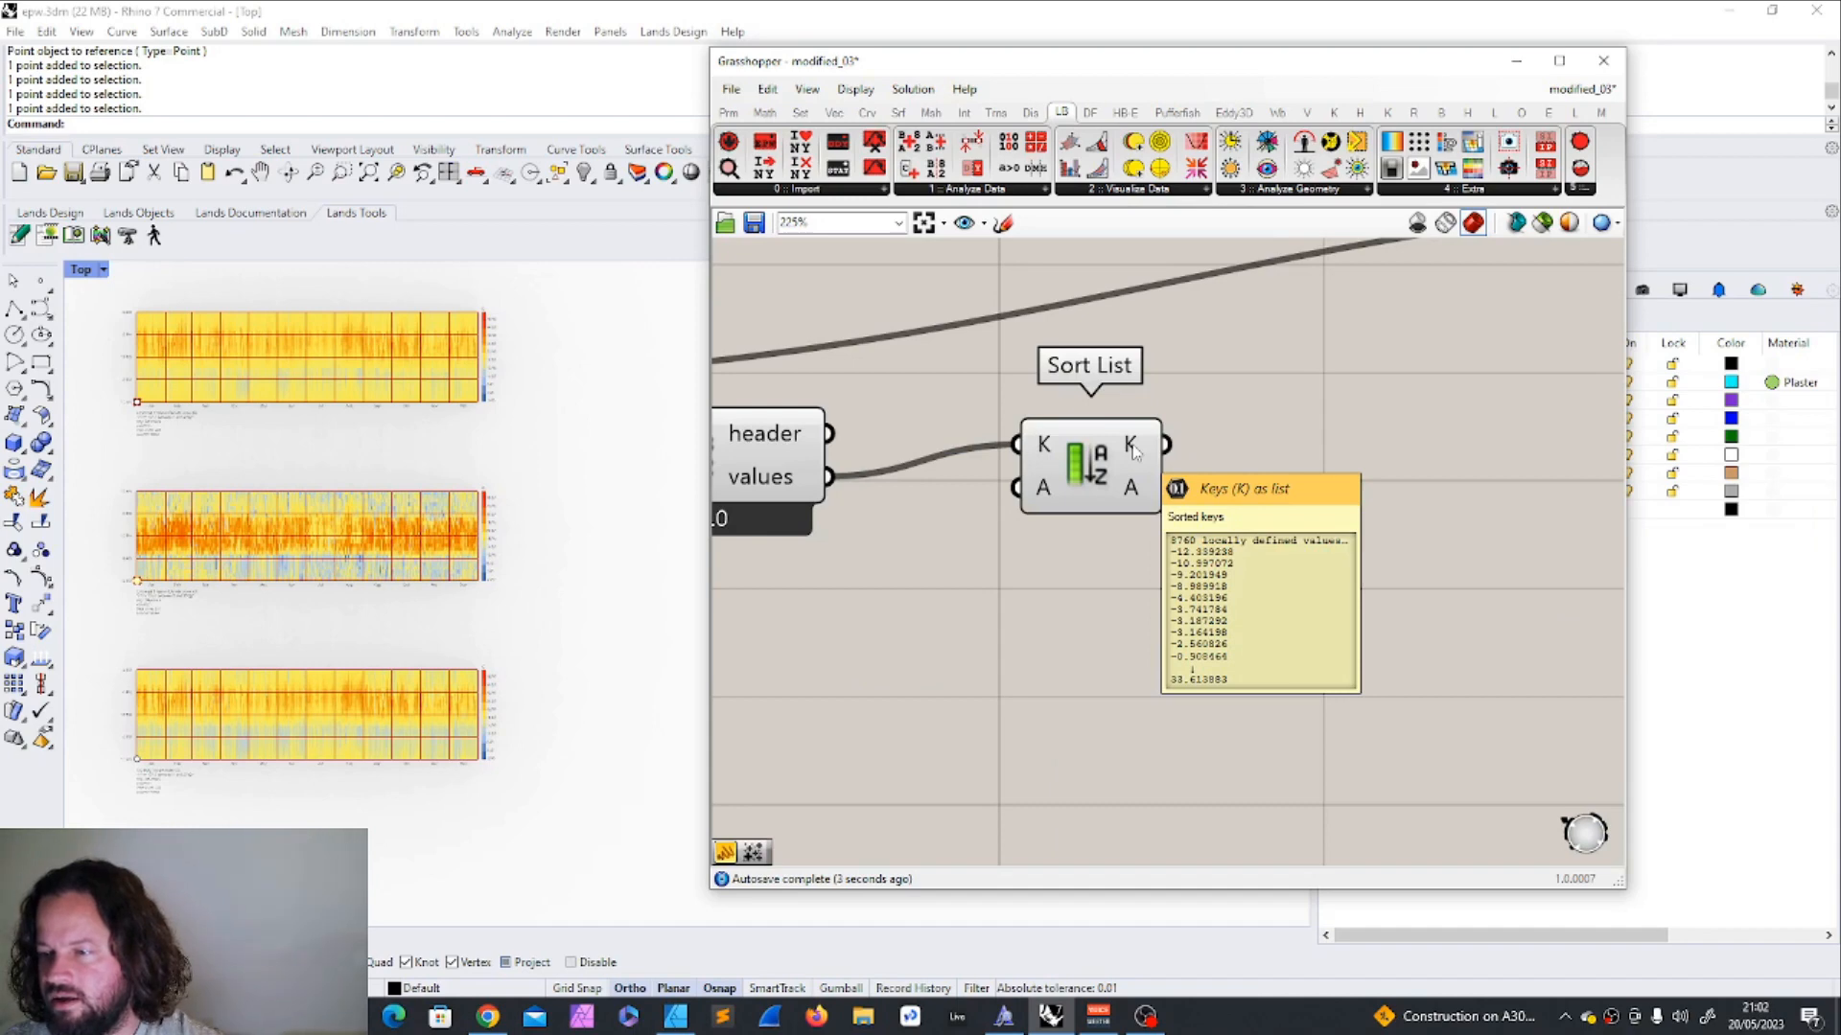
Add a Panel beside Sort List and connect the sorted K output to it.
right_drag(1133, 451, 912, 491)
scroll(911, 490, up, 2)
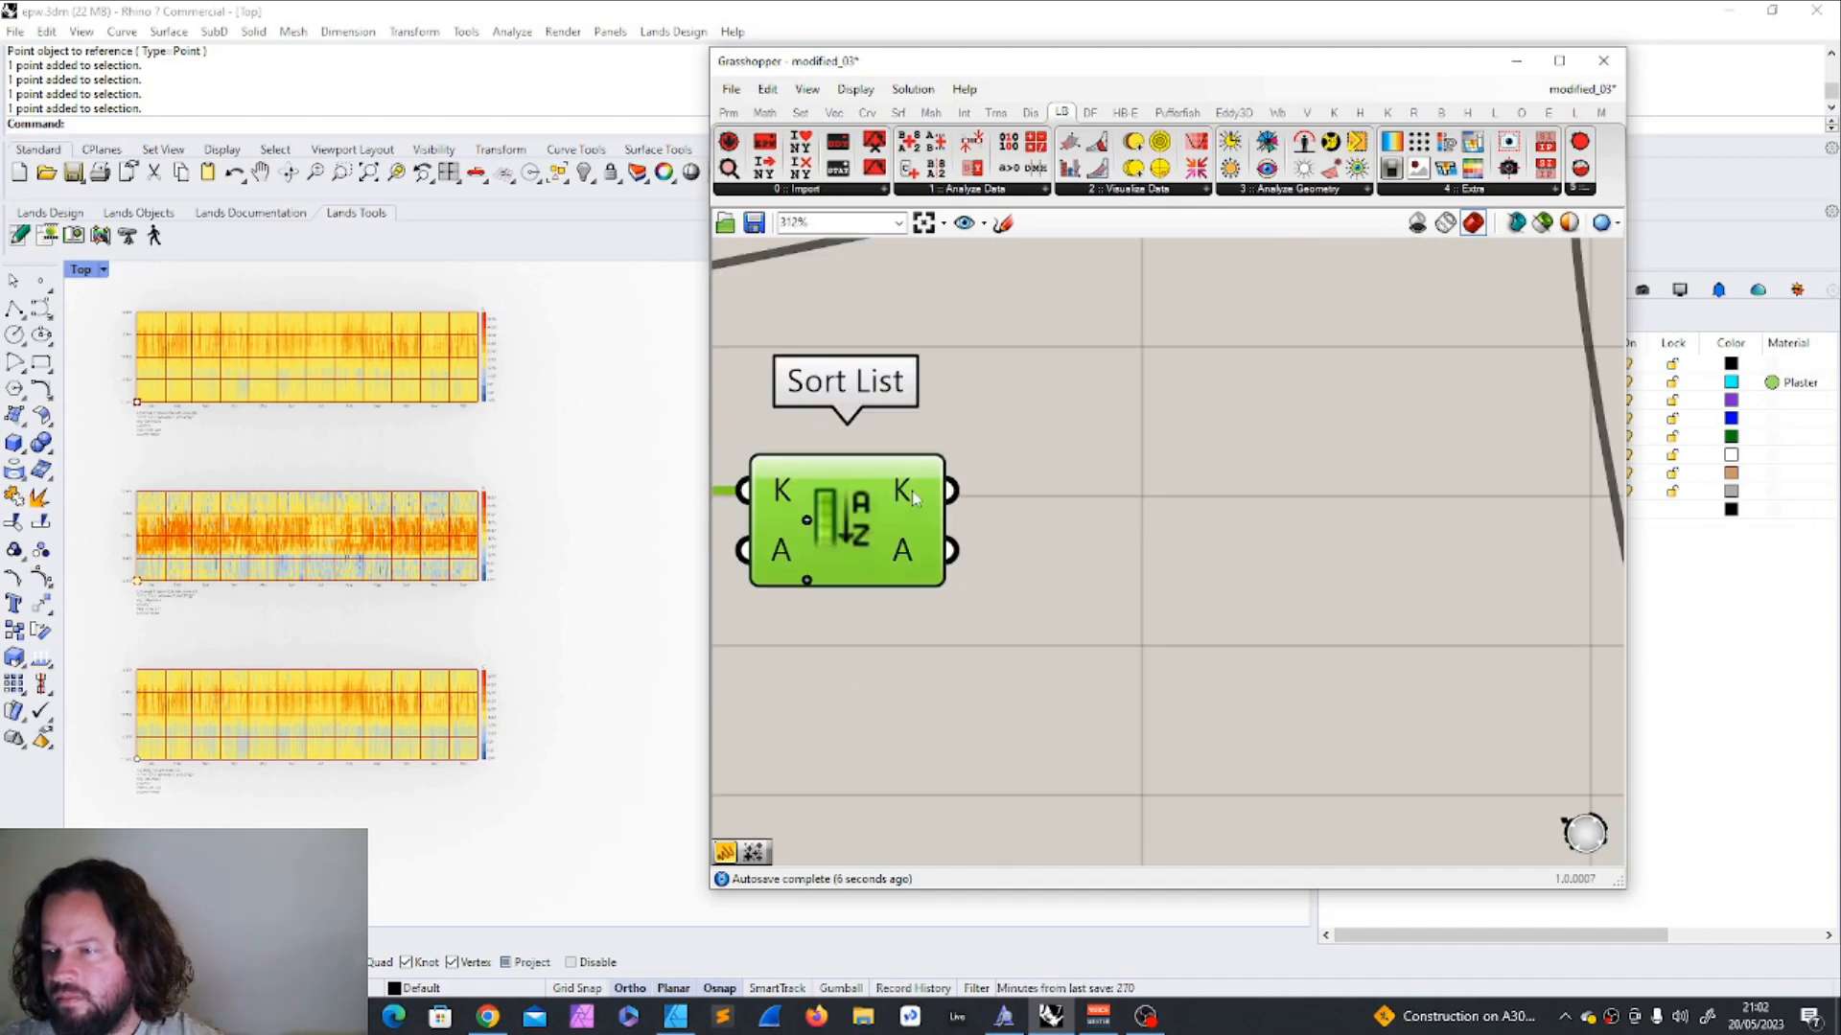
click(729, 112)
drag(1140, 169, 1275, 468)
drag(968, 491, 1028, 464)
scroll(759, 357, down, 6)
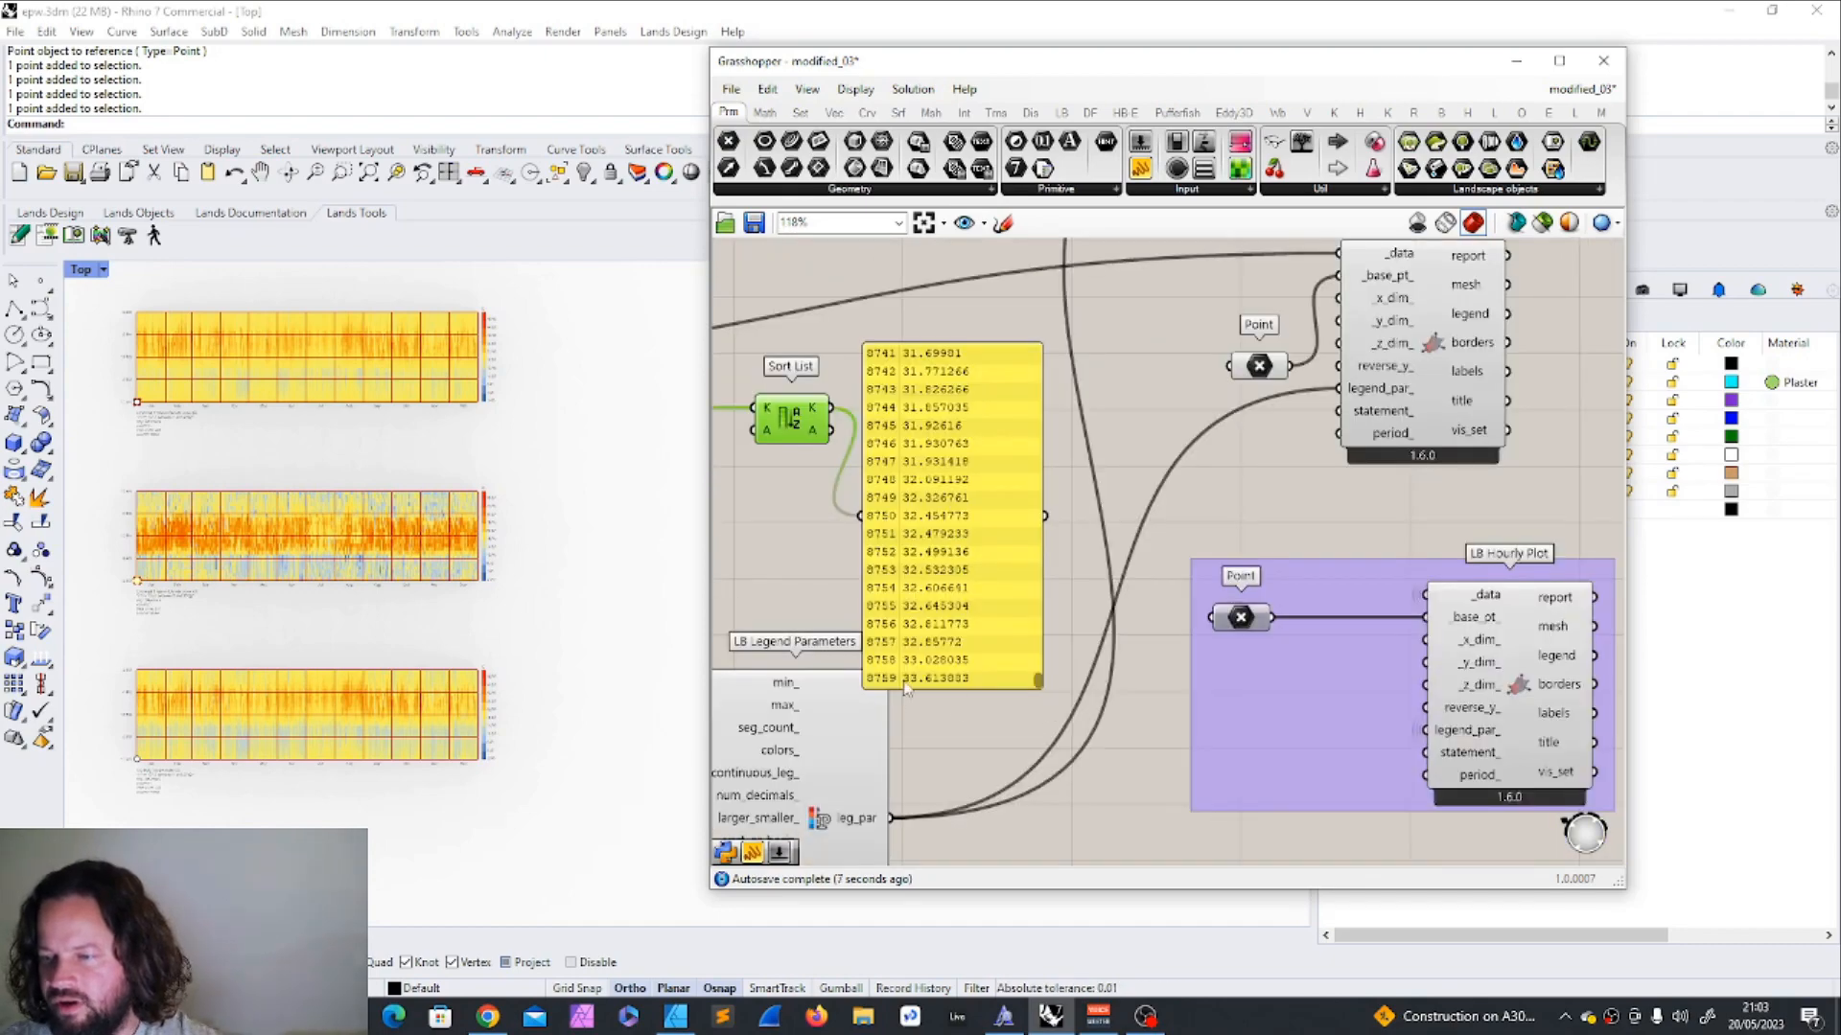
Check the highest sorted UTCI value in the panel and set the legend parameters' max_ to 34.
scroll(993, 547, down, 8)
scroll(863, 574, up, 11)
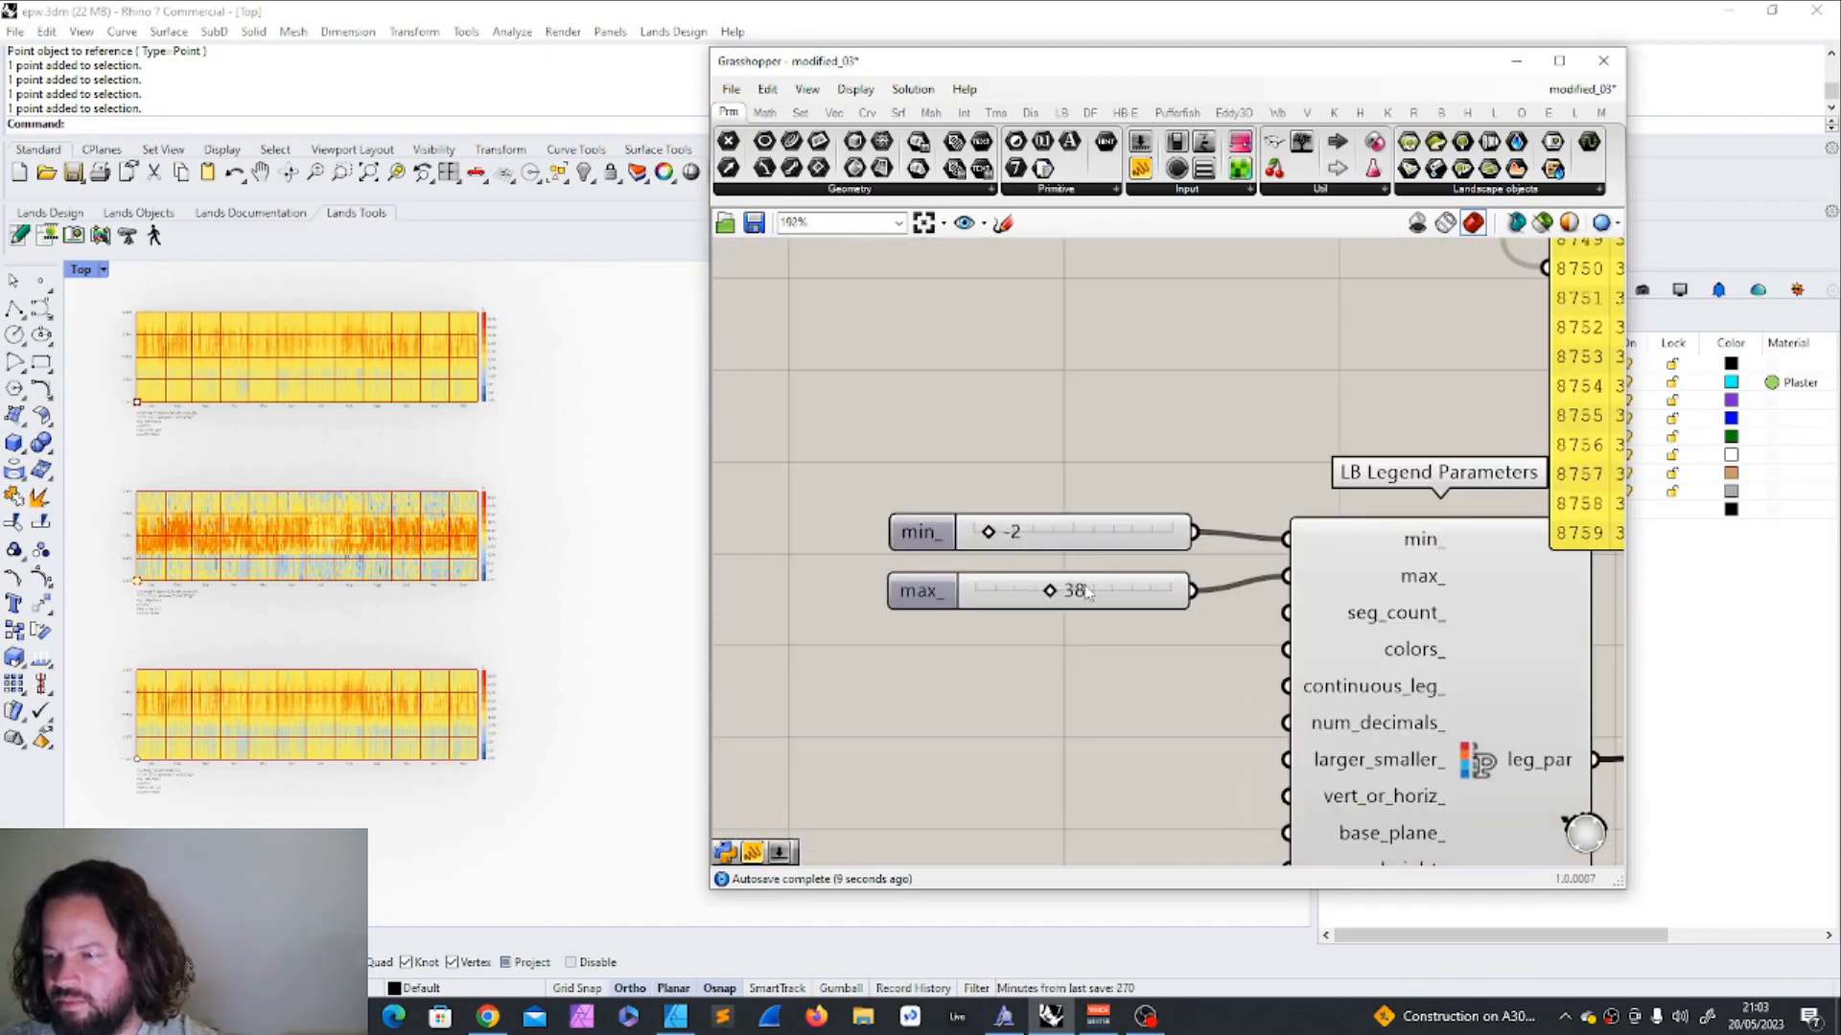
scroll(1089, 587, down, 6)
scroll(1208, 613, up, 7)
scroll(1230, 639, down, 1)
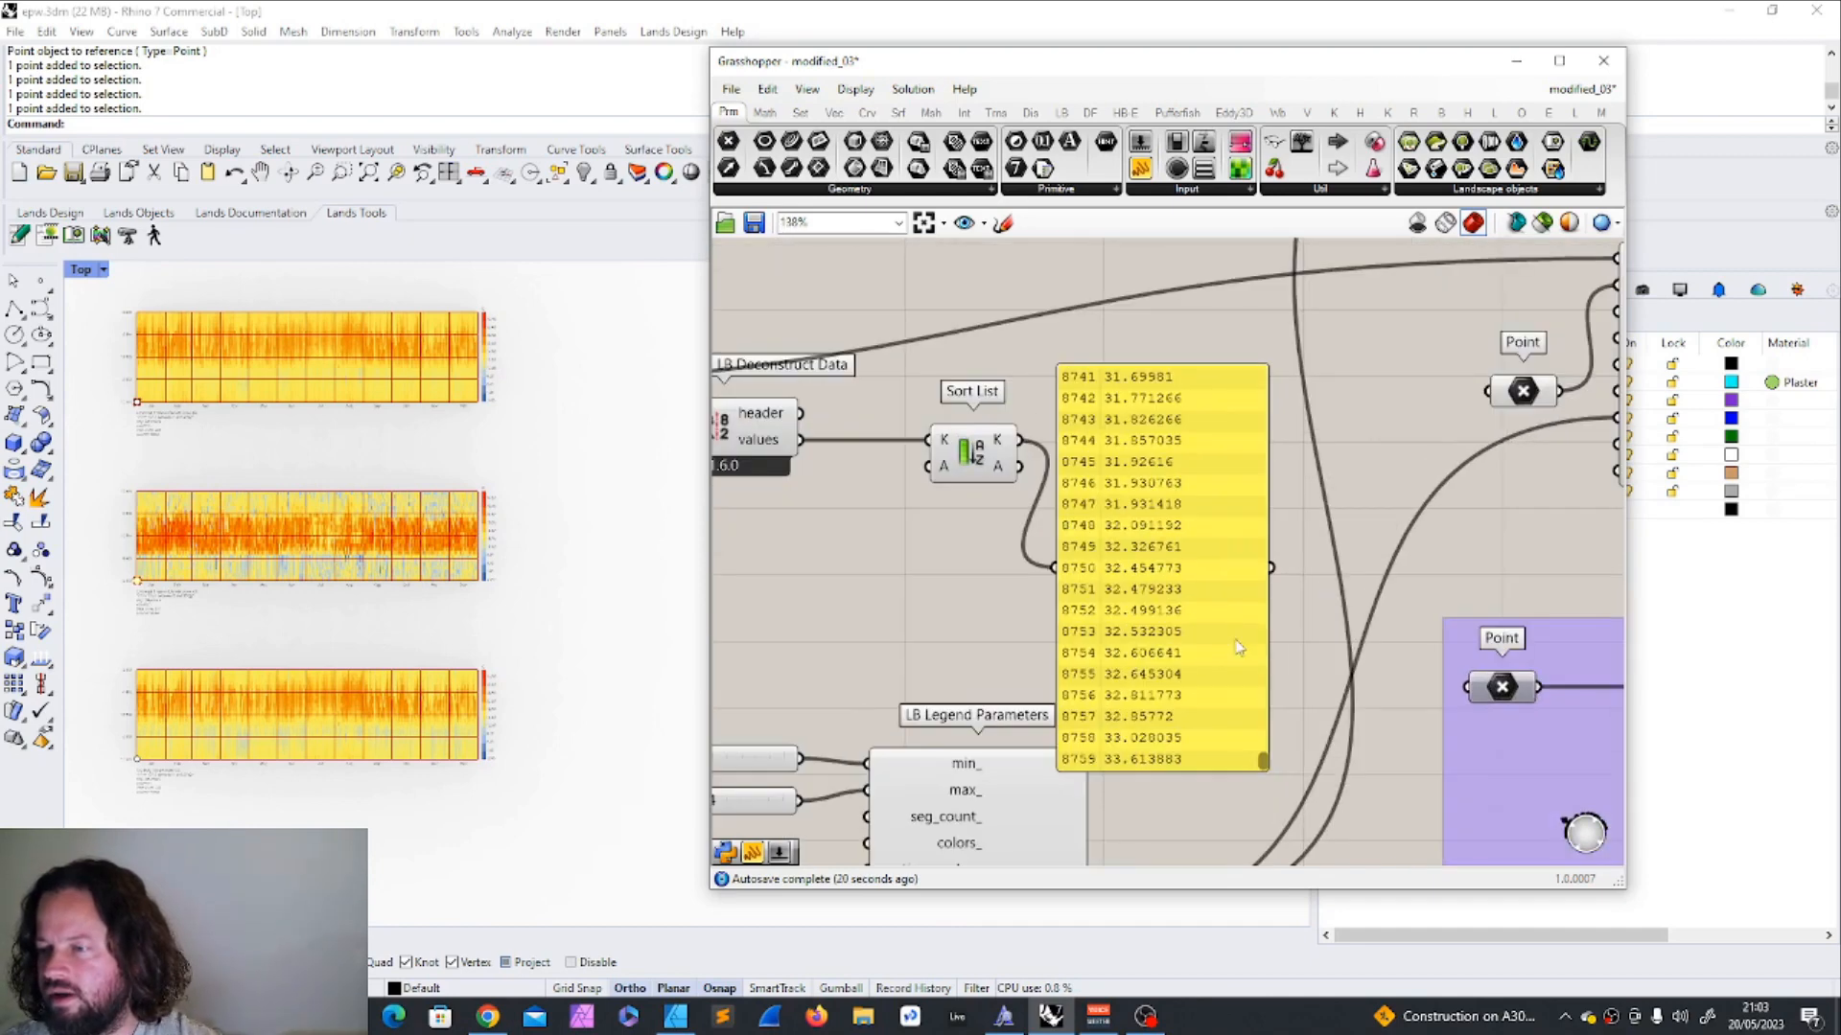
Check the lowest sorted UTCI values in the panel and set the legend parameters' min_ to -10.
drag(1262, 760, 1262, 378)
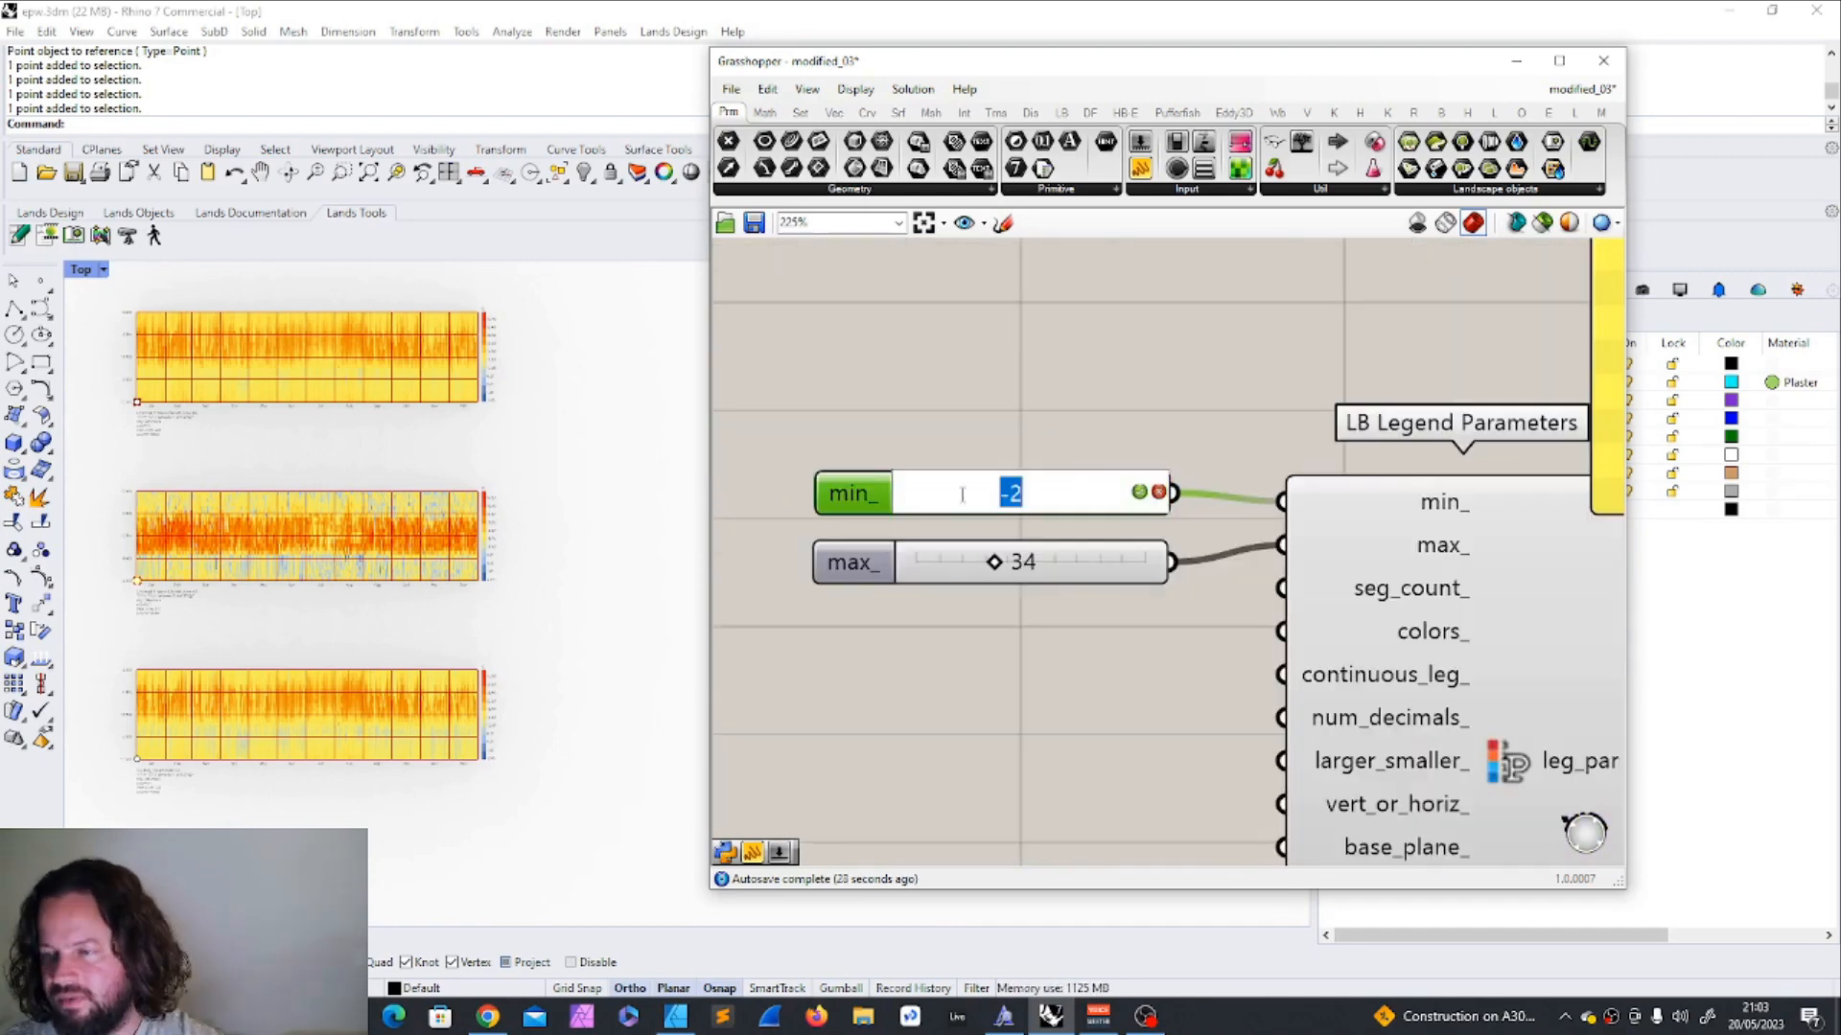
click(963, 495)
drag(1028, 489, 929, 481)
text(-10)
key(Return)
scroll(1237, 464, up, 2)
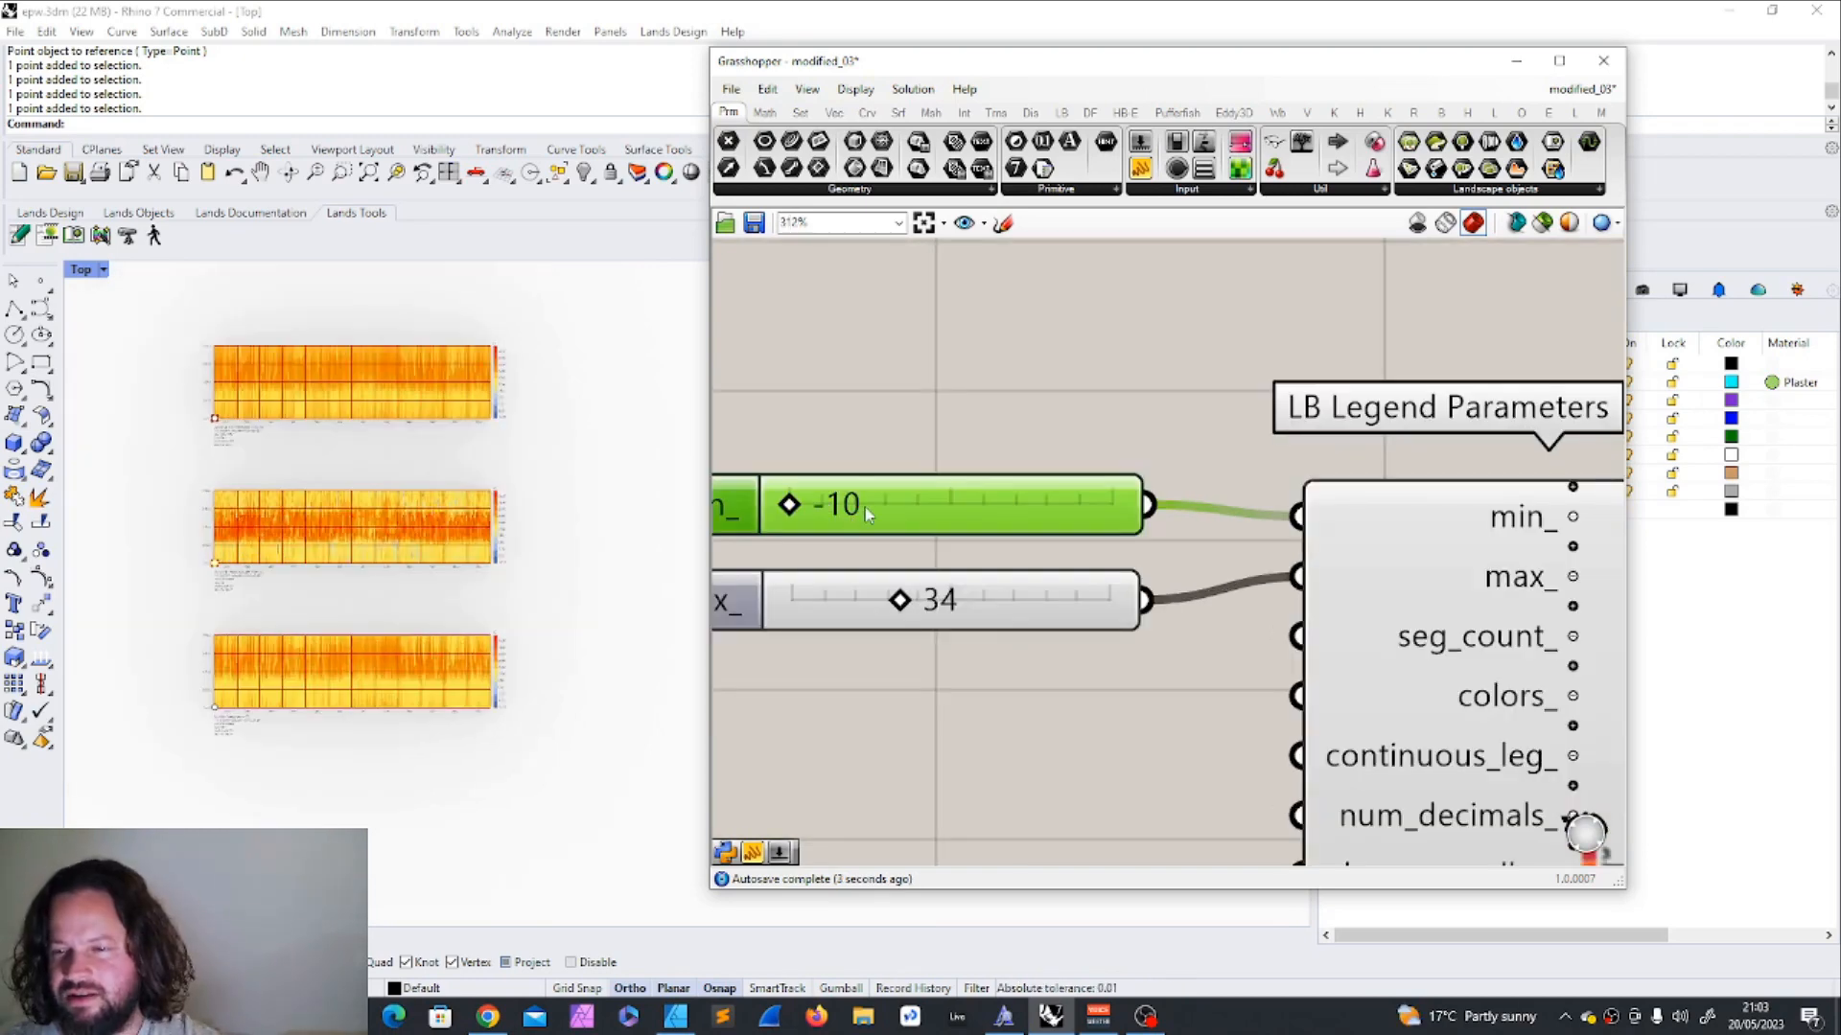
Inspect the rescaled hourly plots and shift the lower LB UTCI Comfort with its toggle slightly down the canvas.
scroll(301, 394, up, 8)
scroll(423, 333, up, 8)
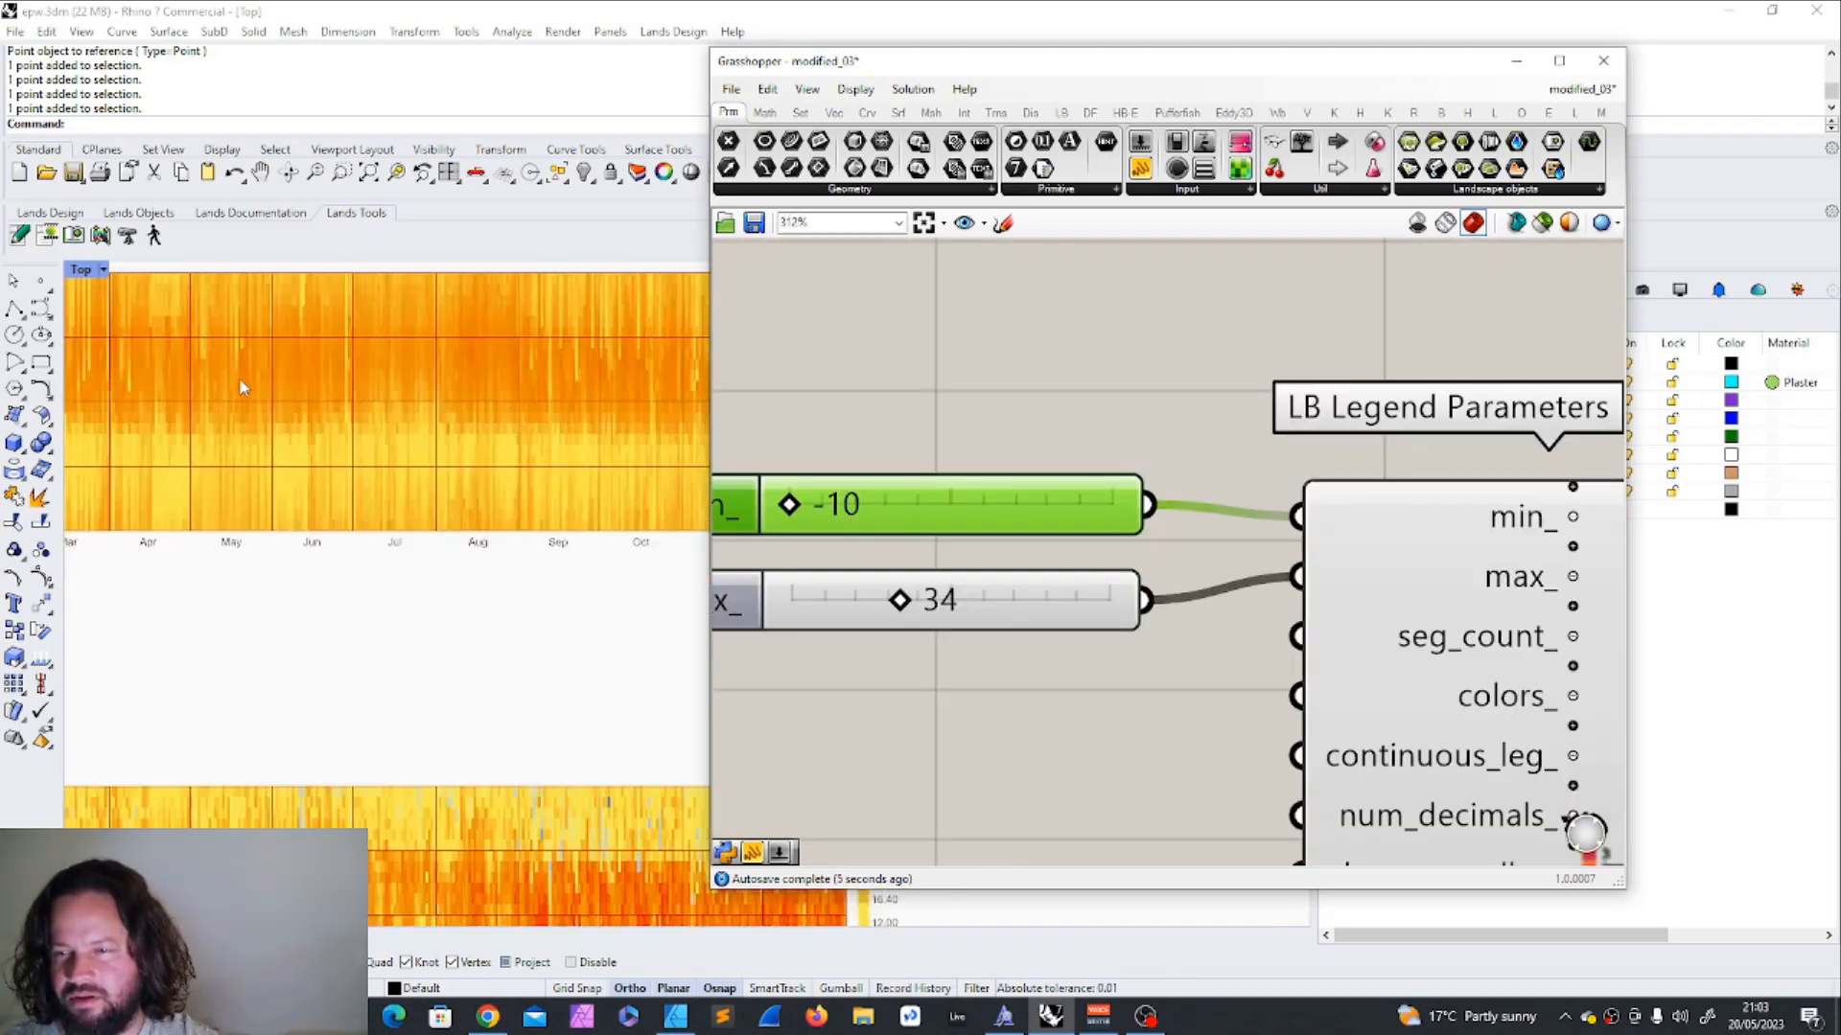
scroll(239, 377, down, 8)
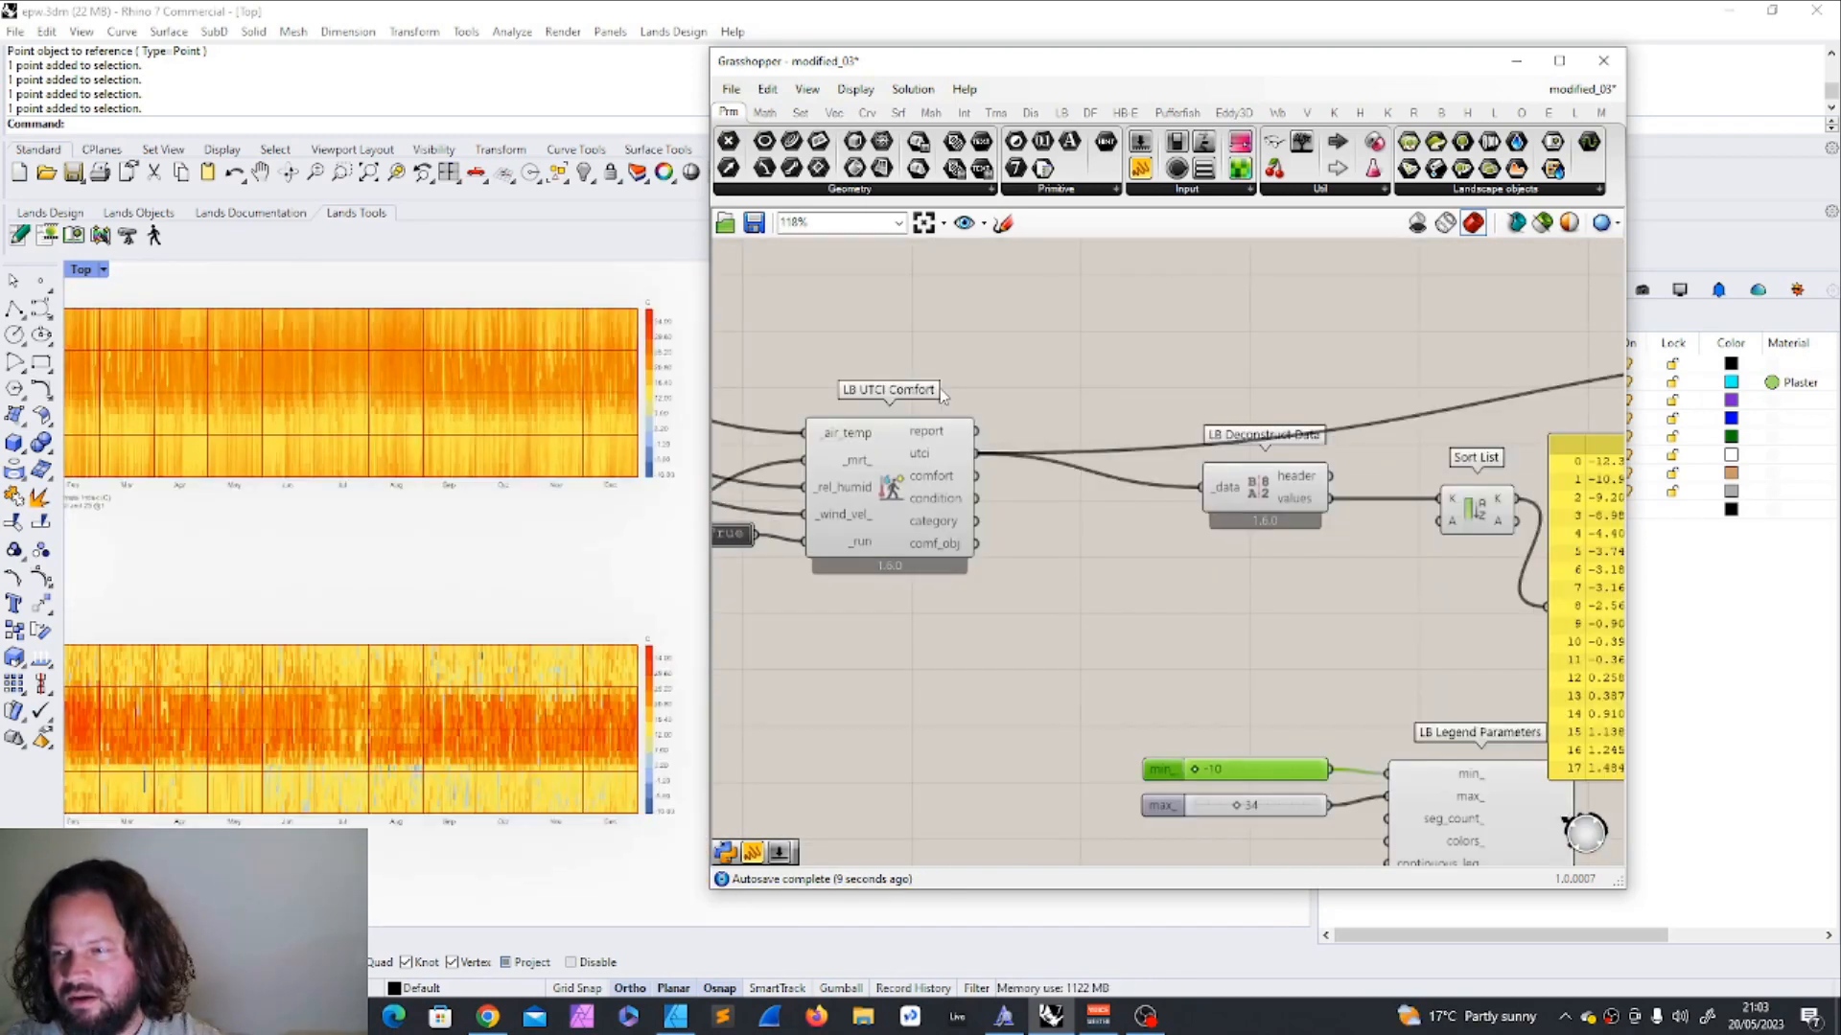
scroll(940, 389, down, 5)
drag(852, 361, 997, 494)
drag(918, 405, 922, 425)
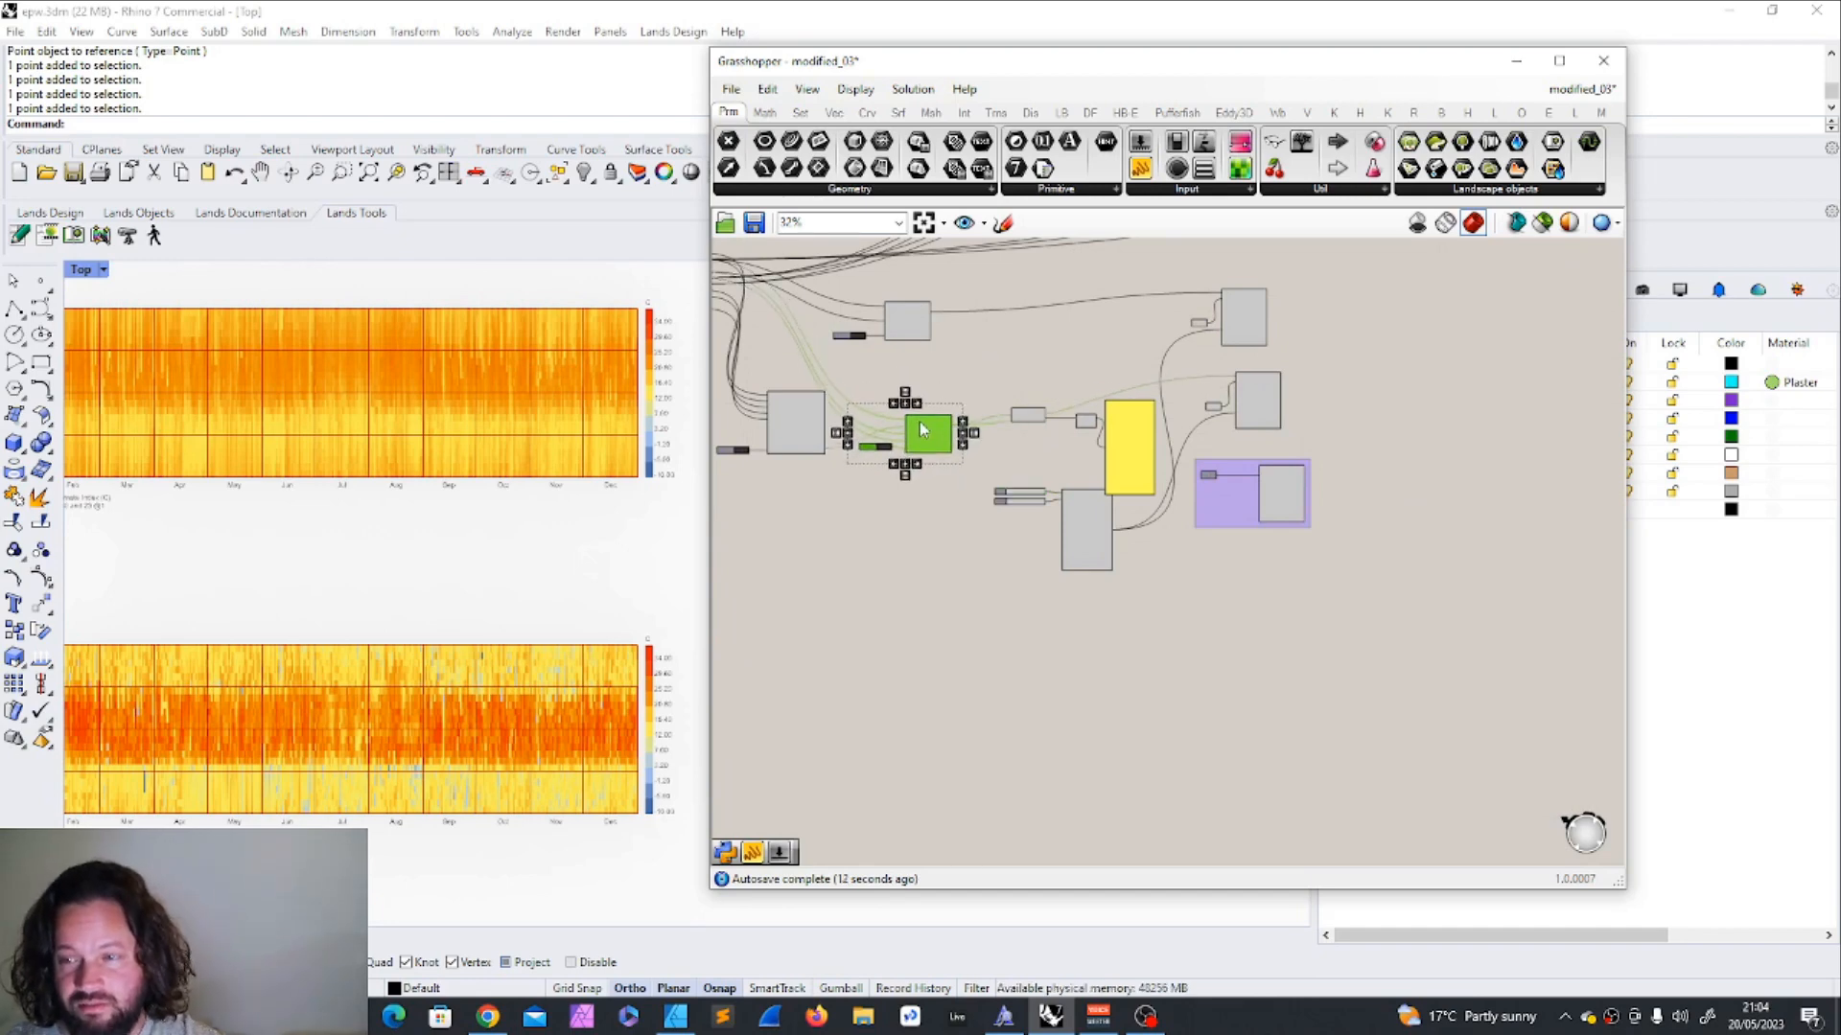
Examine the coldest and hottest hours of the solar MRT UTCI plot against its legend and the neighbouring plots.
scroll(465, 682, up, 5)
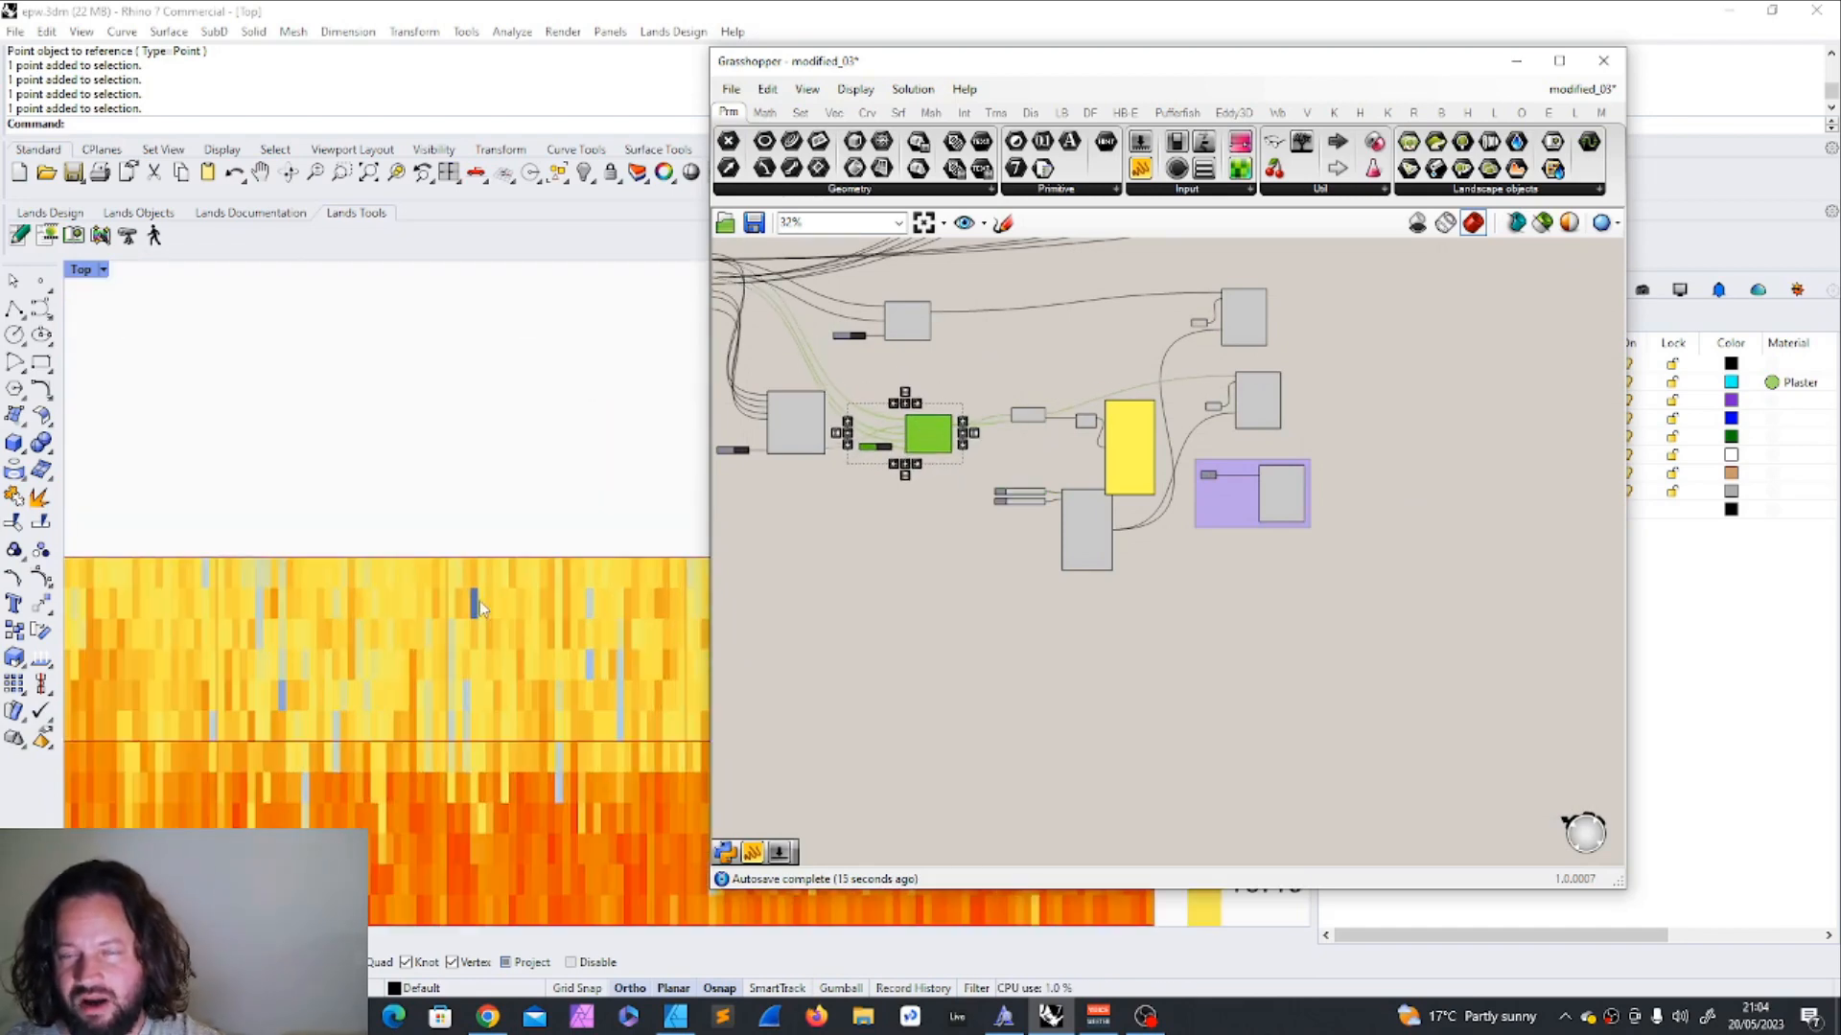
scroll(479, 601, down, 5)
scroll(958, 356, up, 5)
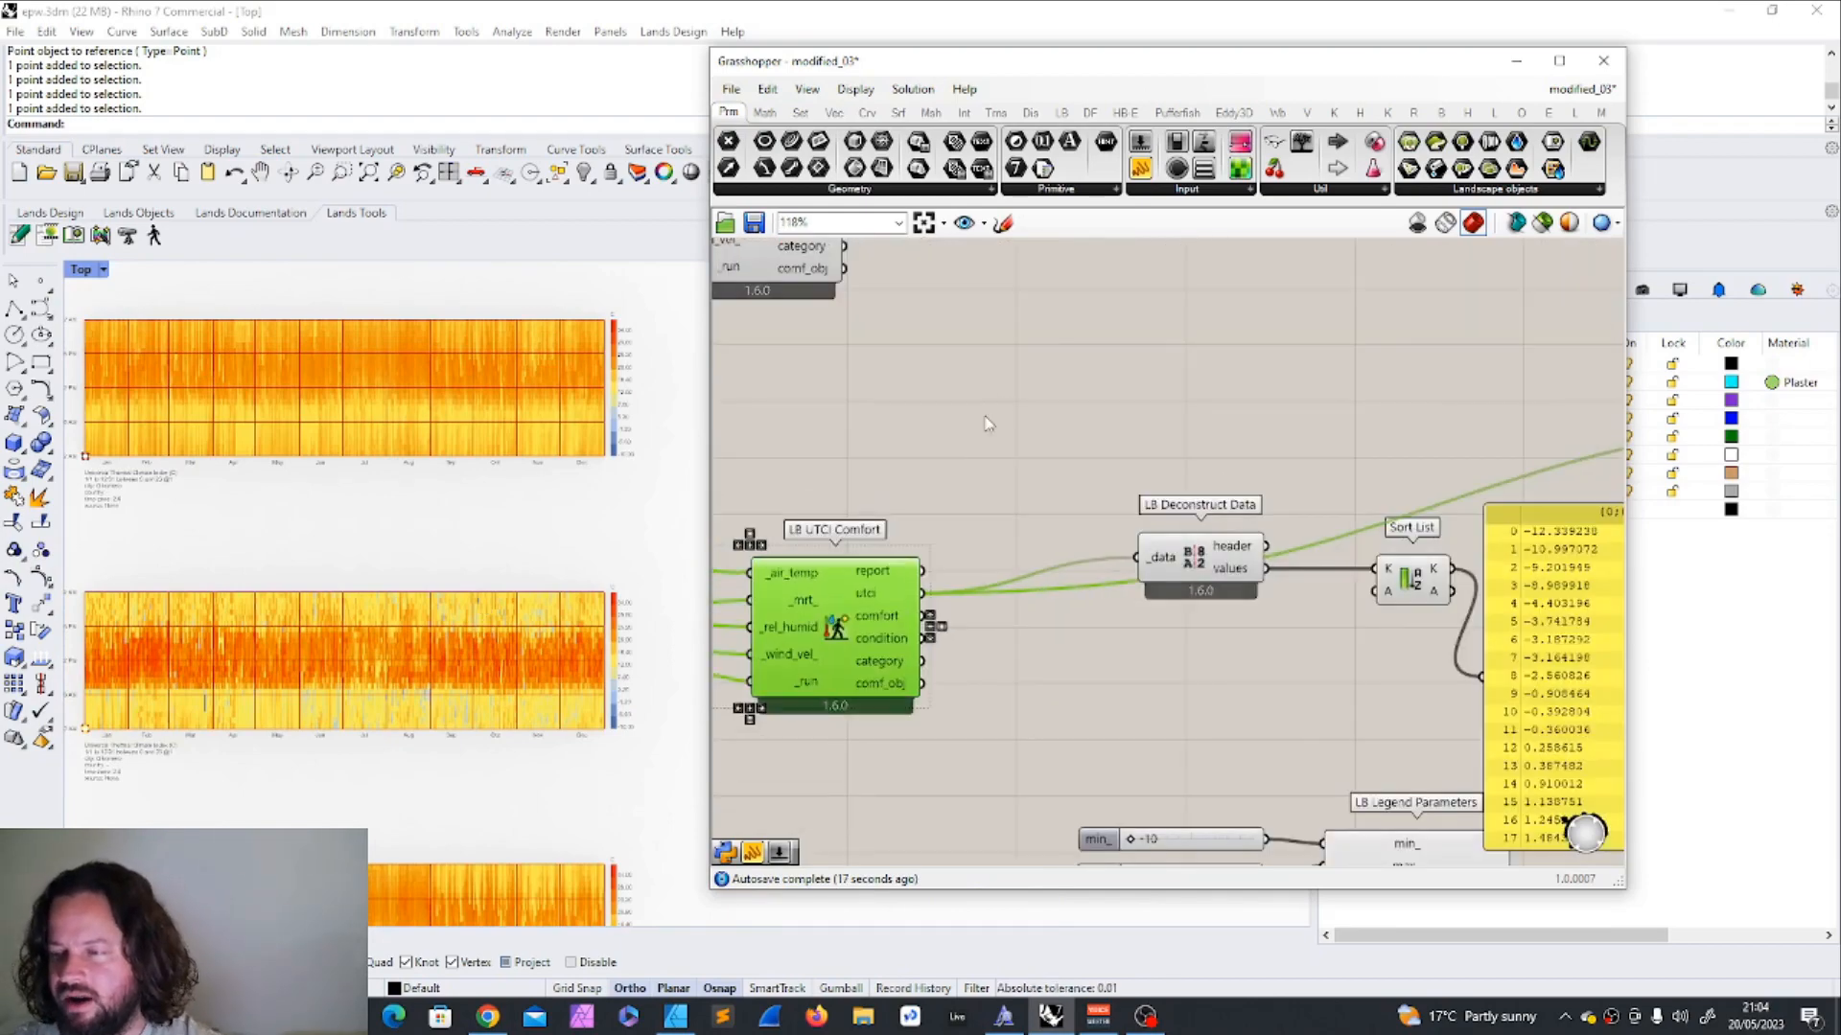
scroll(972, 468, down, 4)
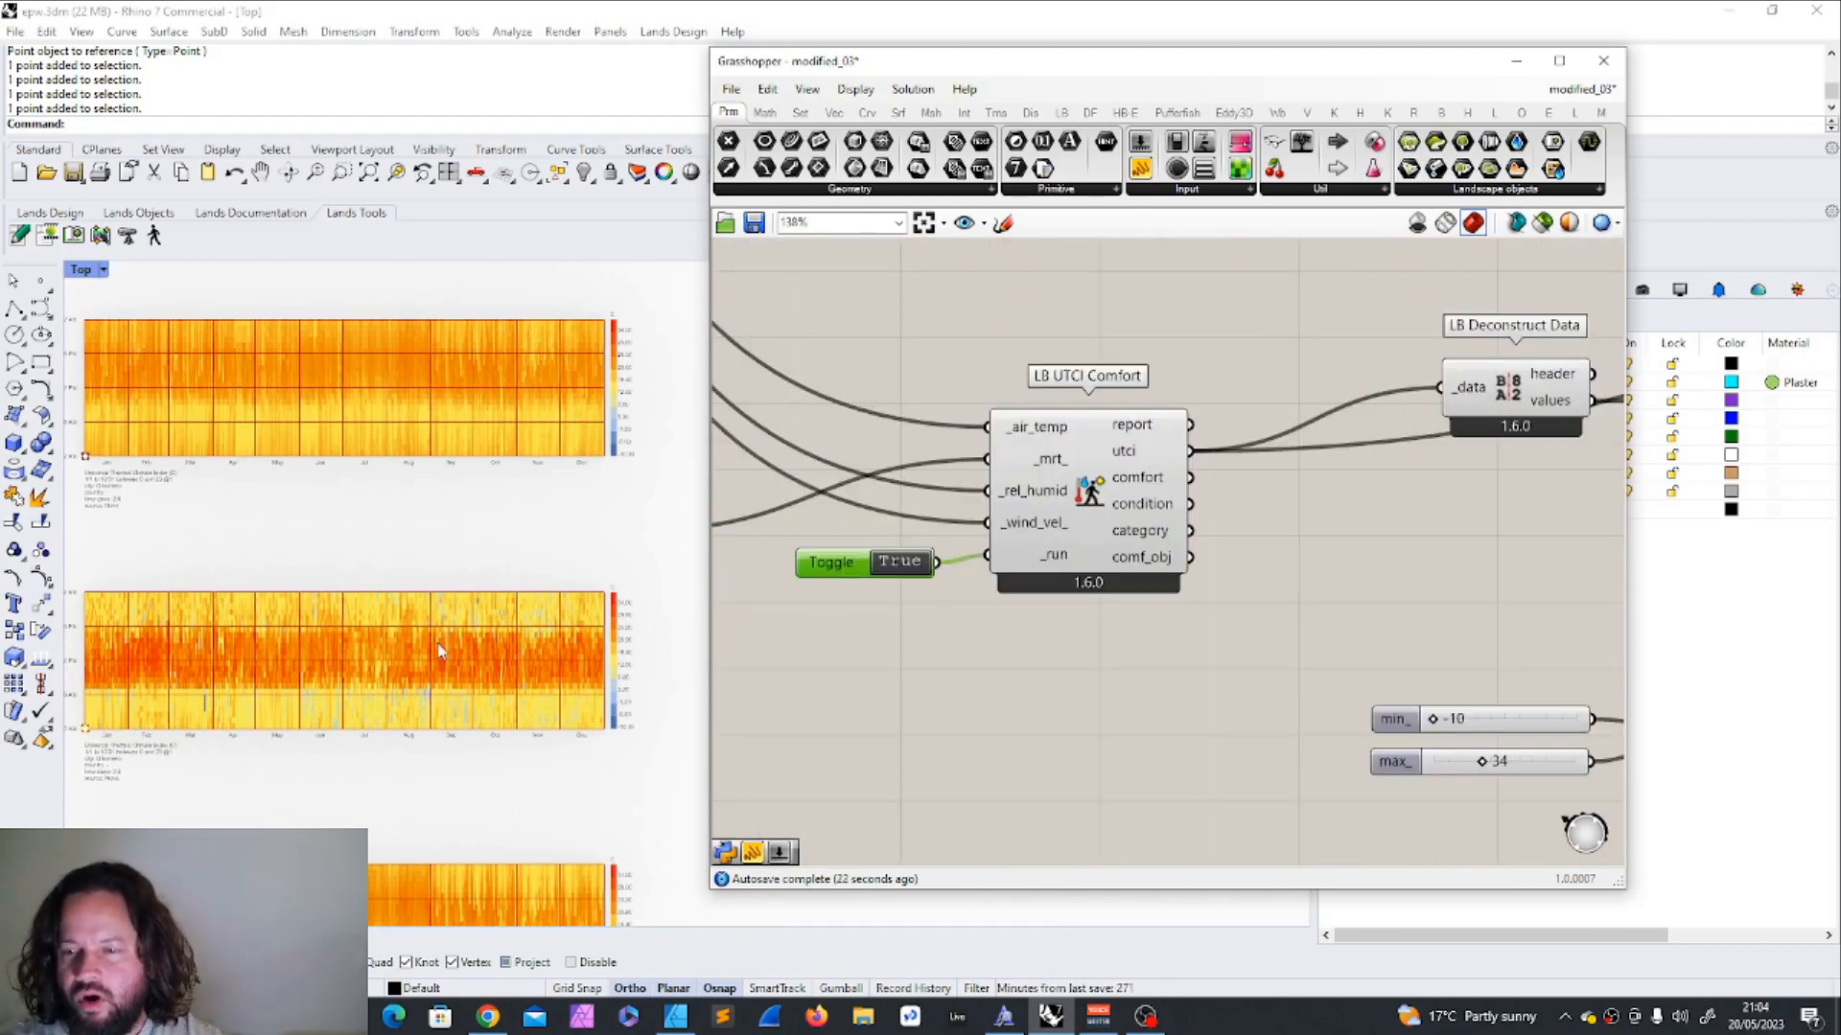
scroll(548, 674, up, 5)
scroll(549, 674, down, 6)
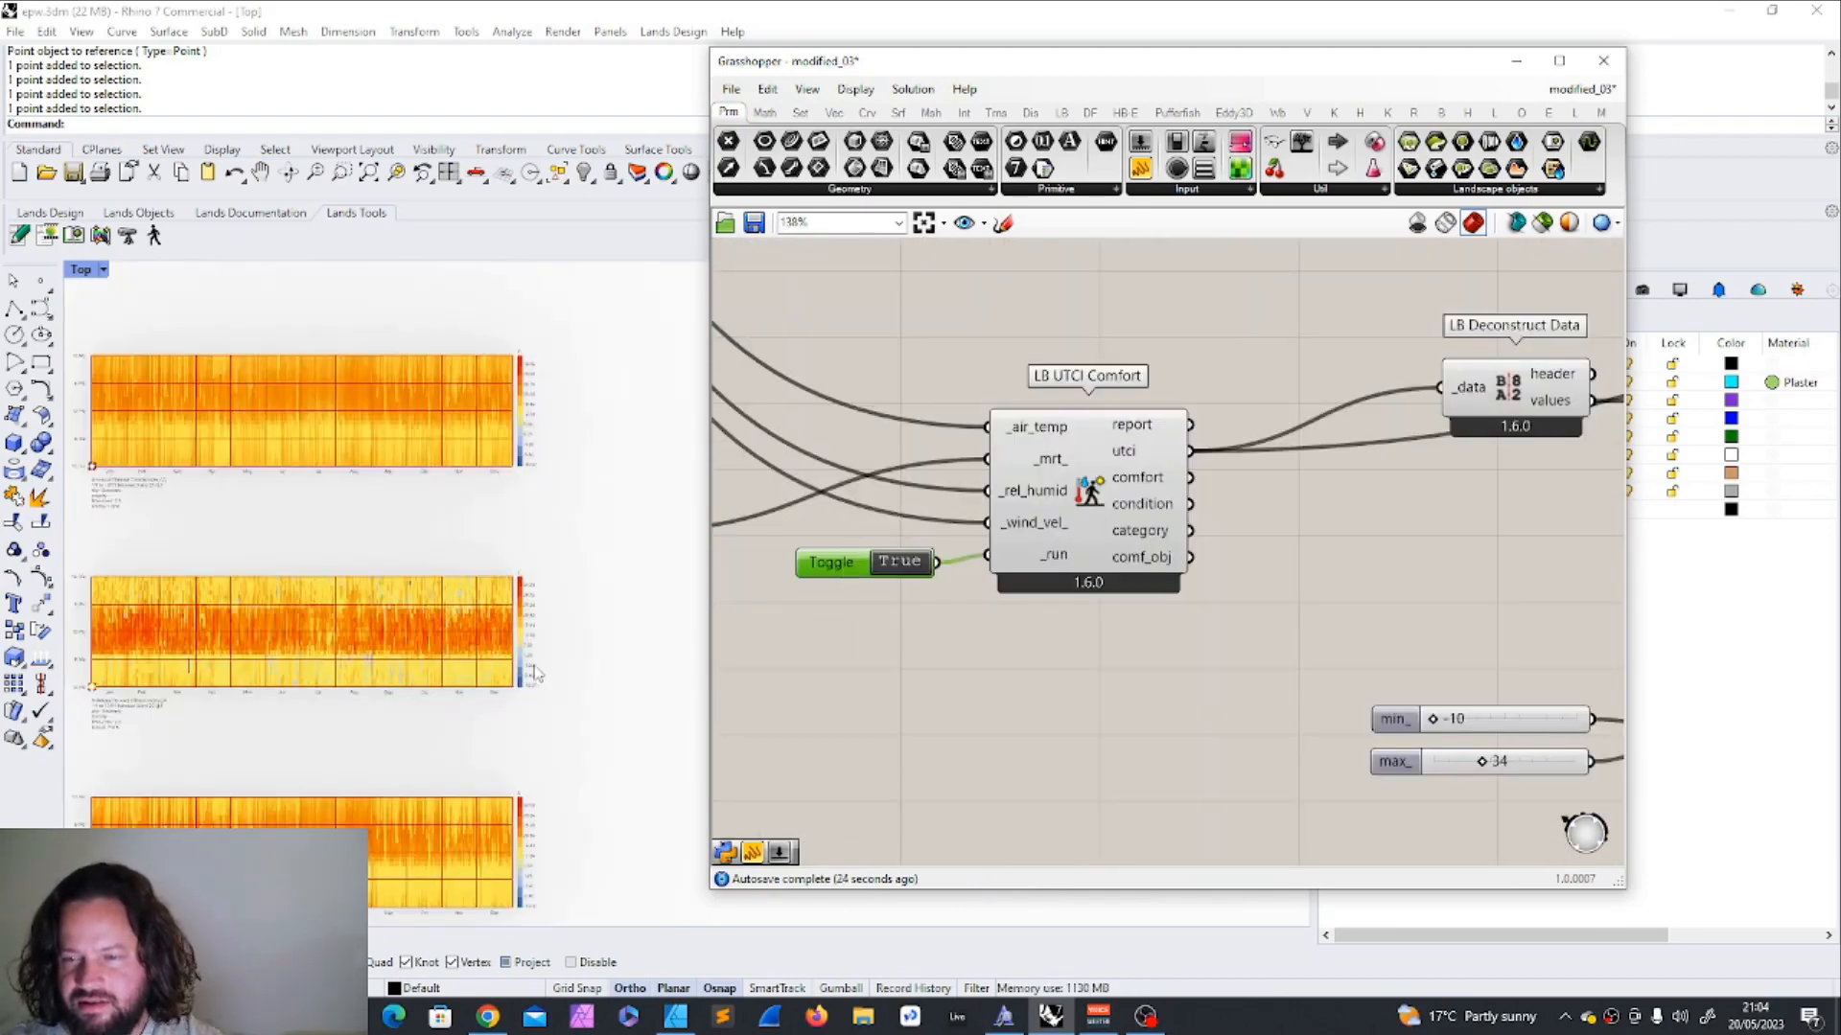
Read LB Outdoor Solar MRT's fract_body_exp_ description, then add an LB Human to Sky Relation component and place it beside that component.
scroll(211, 661, up, 3)
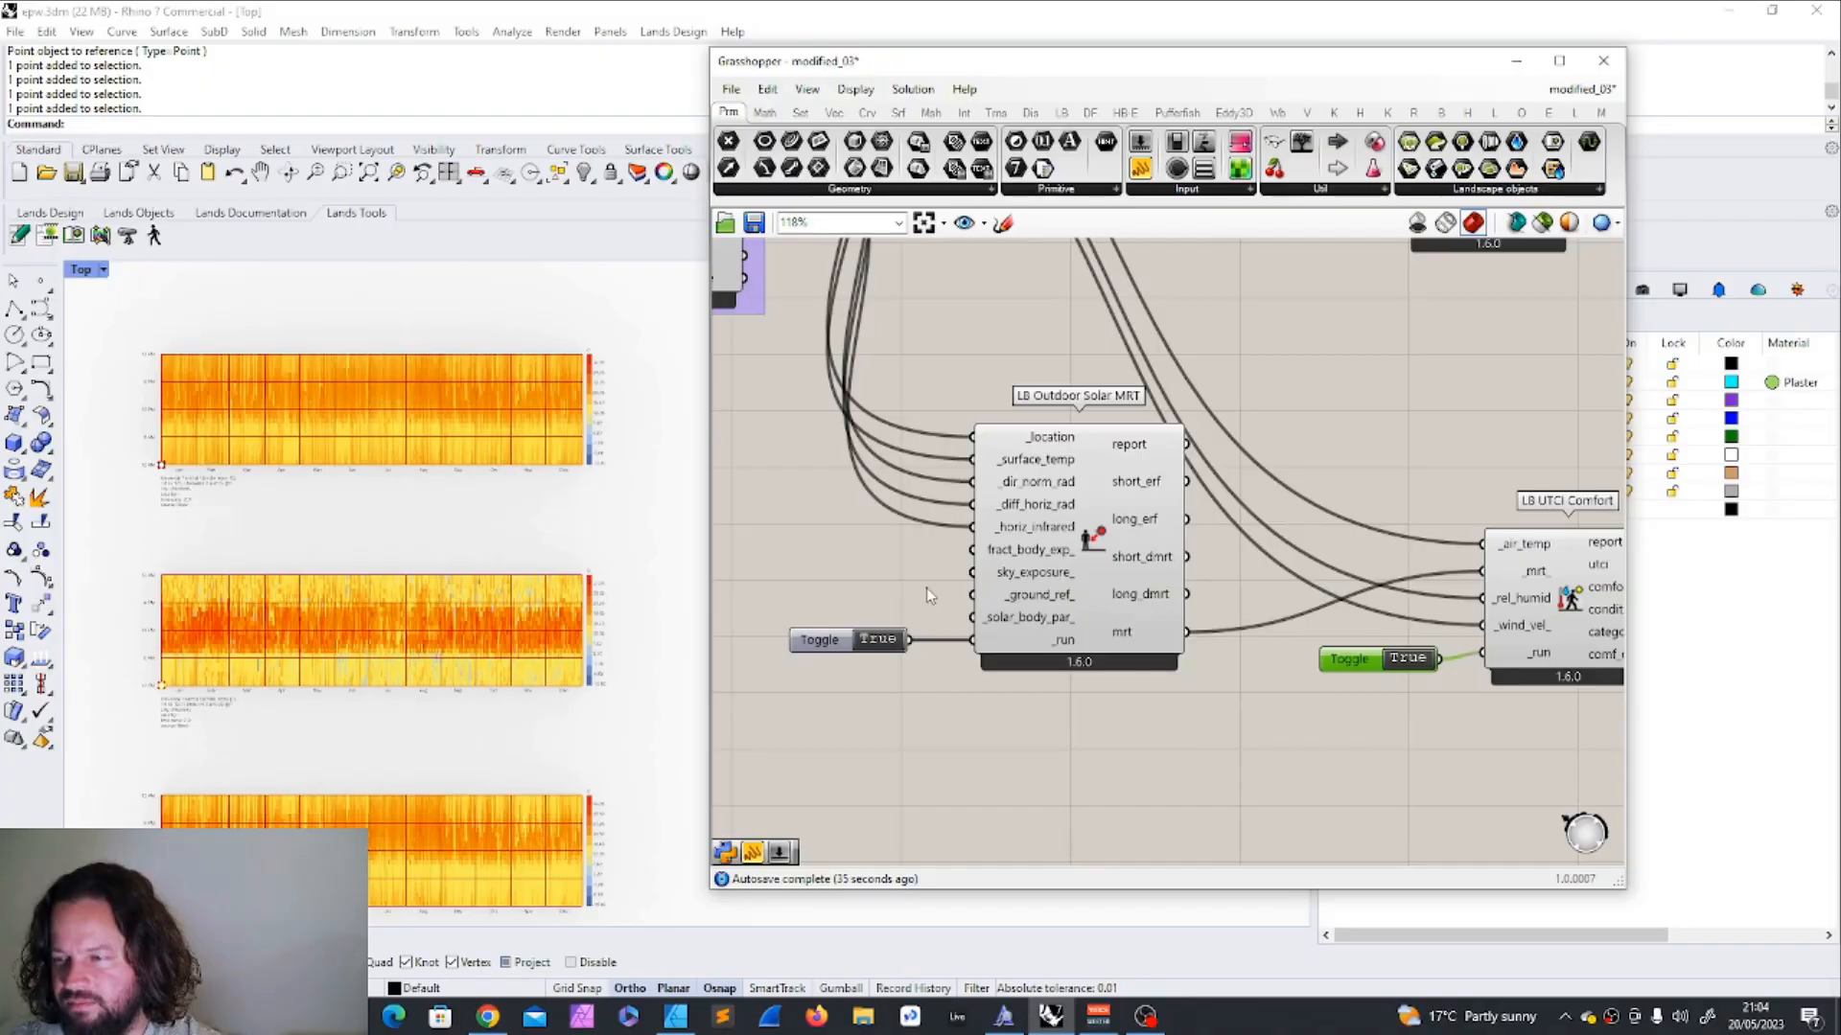
scroll(1039, 553, up, 4)
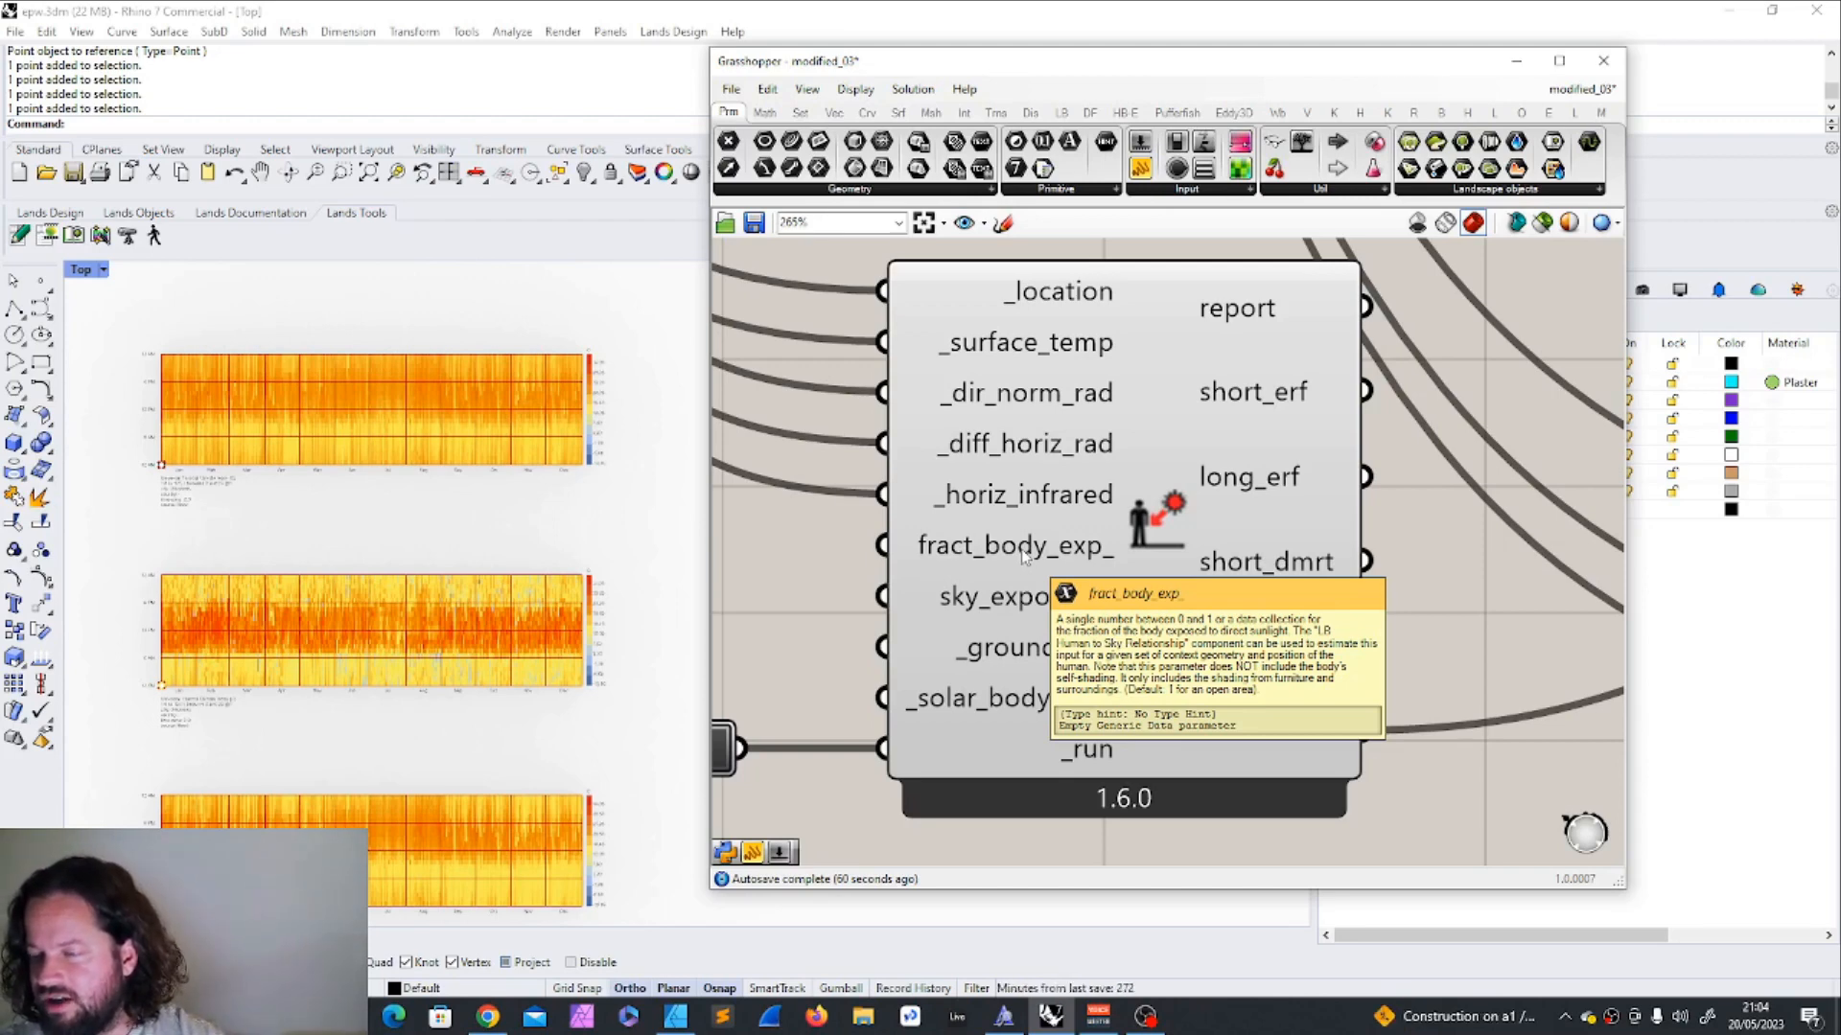
click(1061, 112)
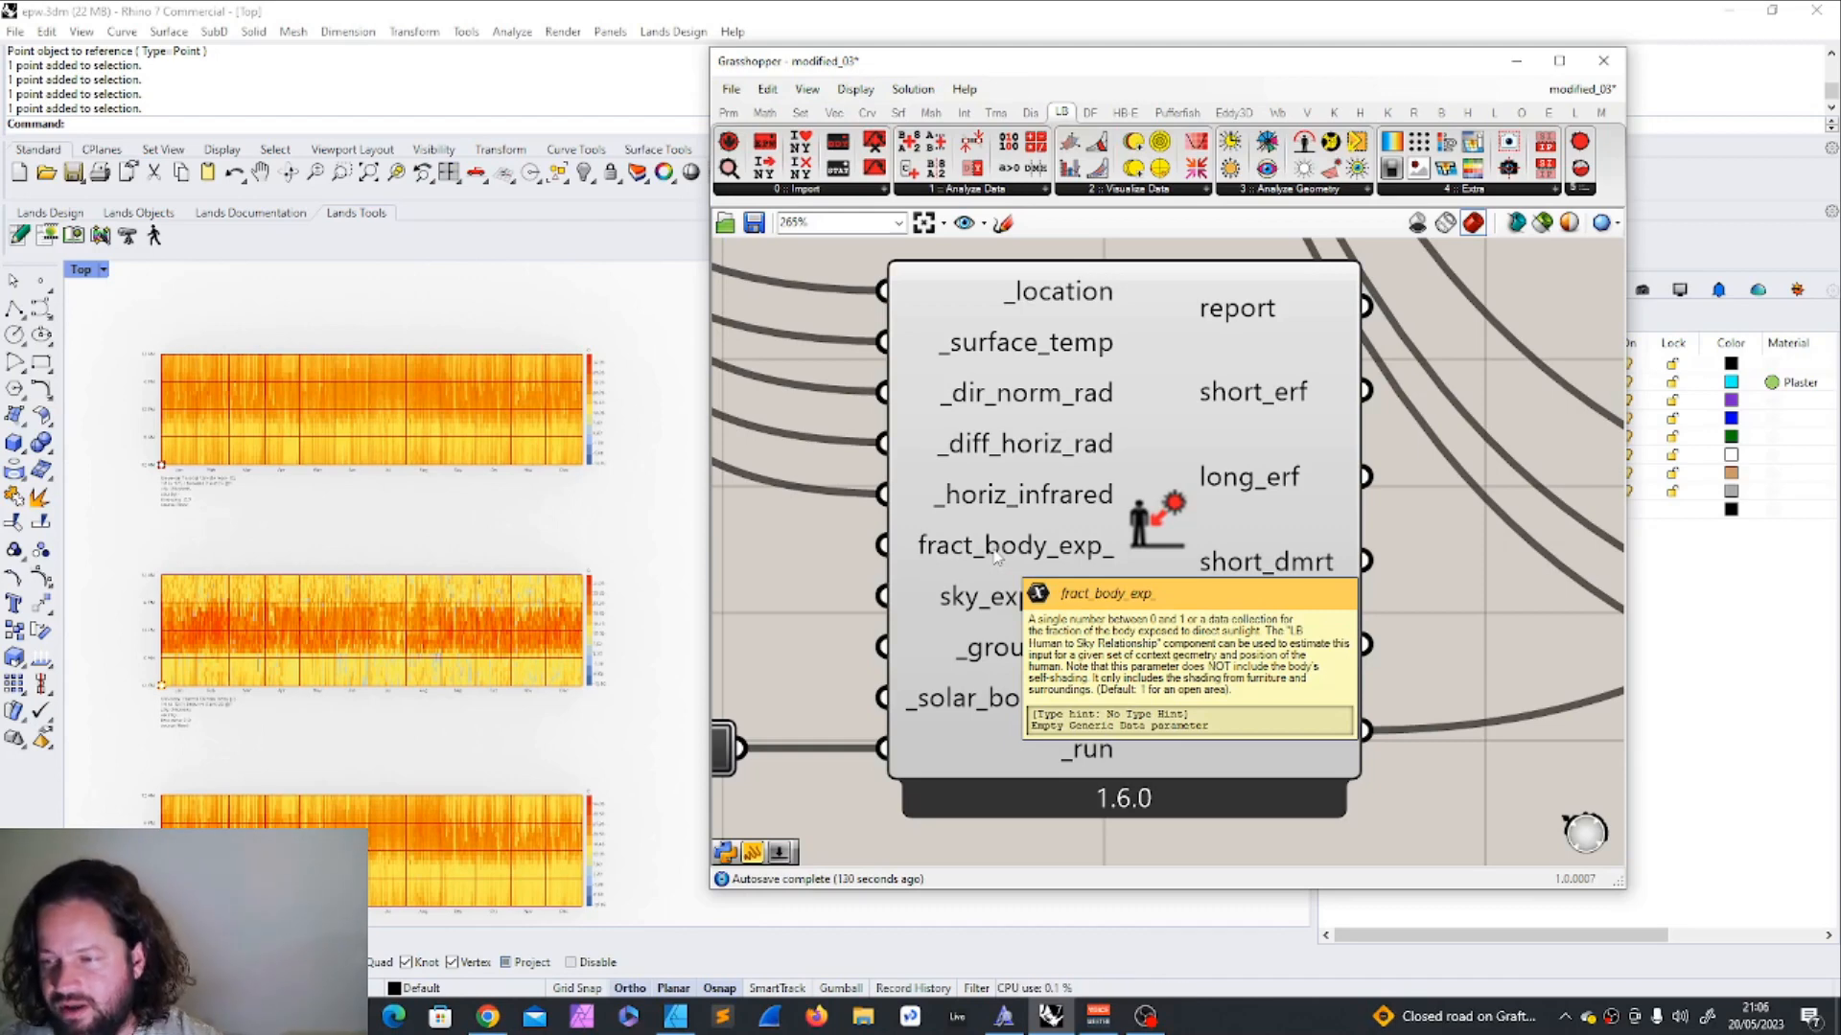
click(1294, 189)
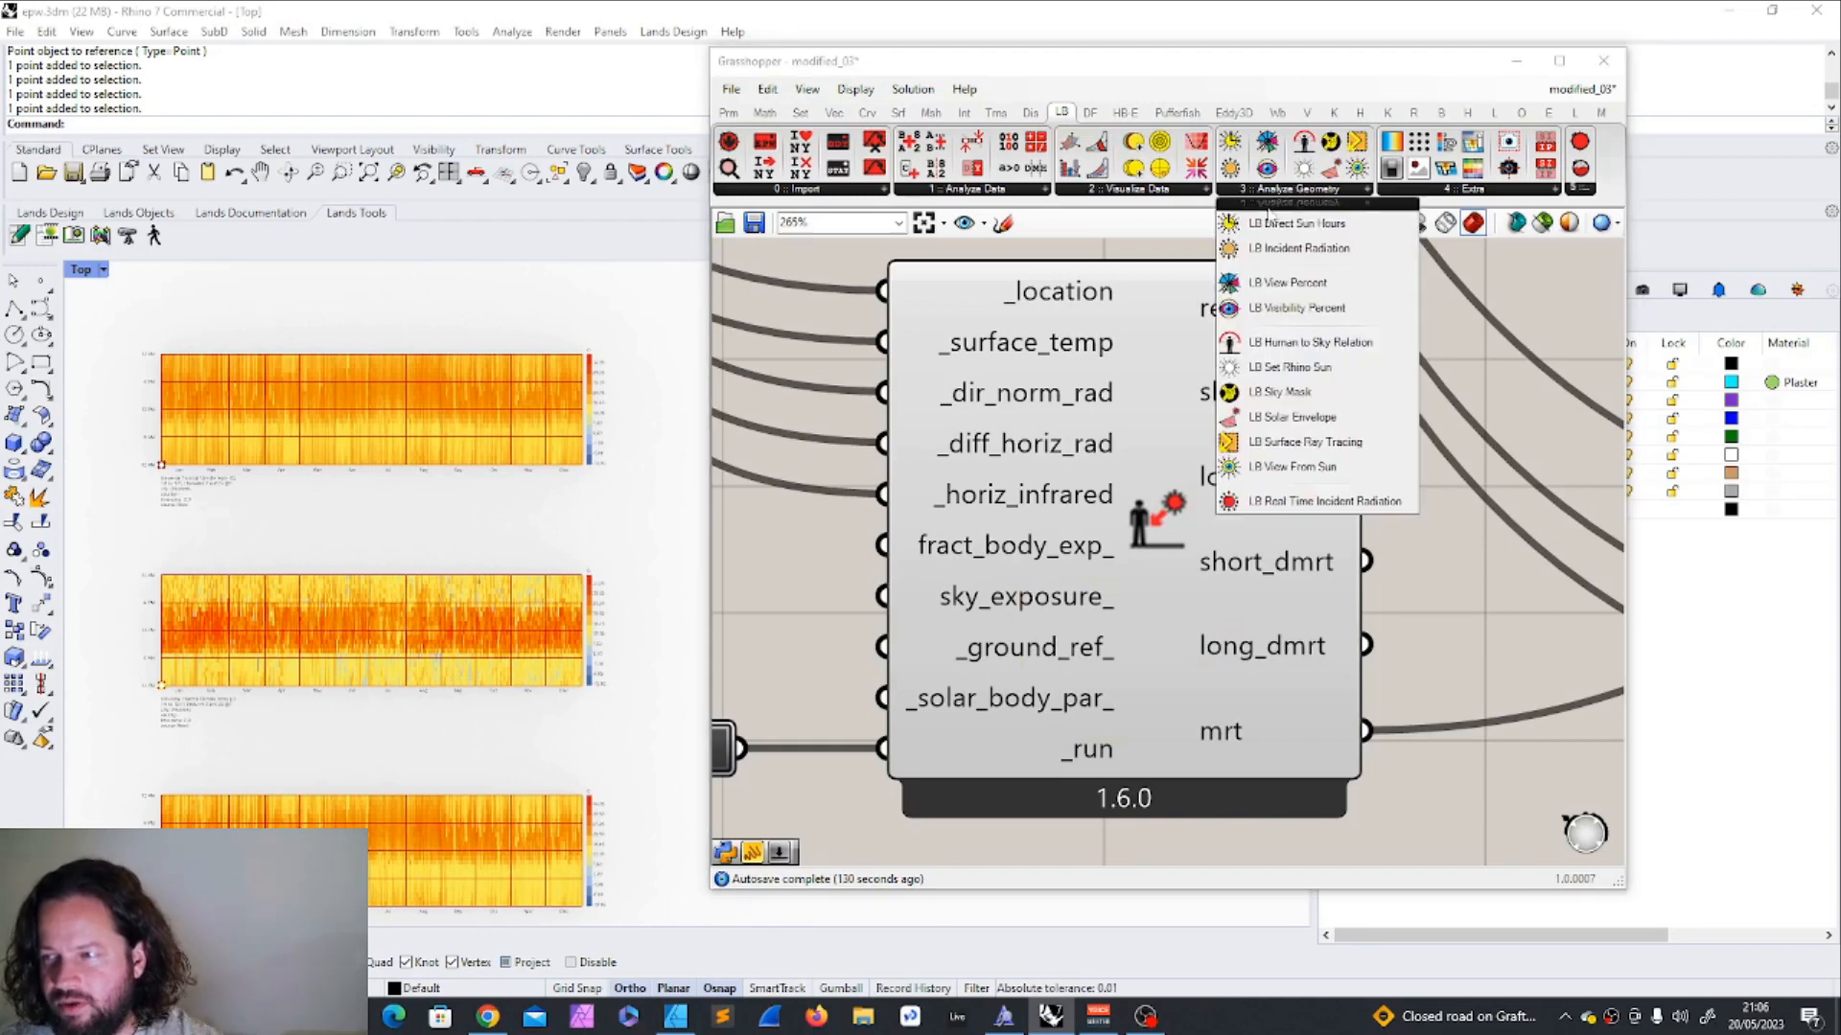
click(1293, 338)
click(810, 600)
scroll(1131, 582, down, 6)
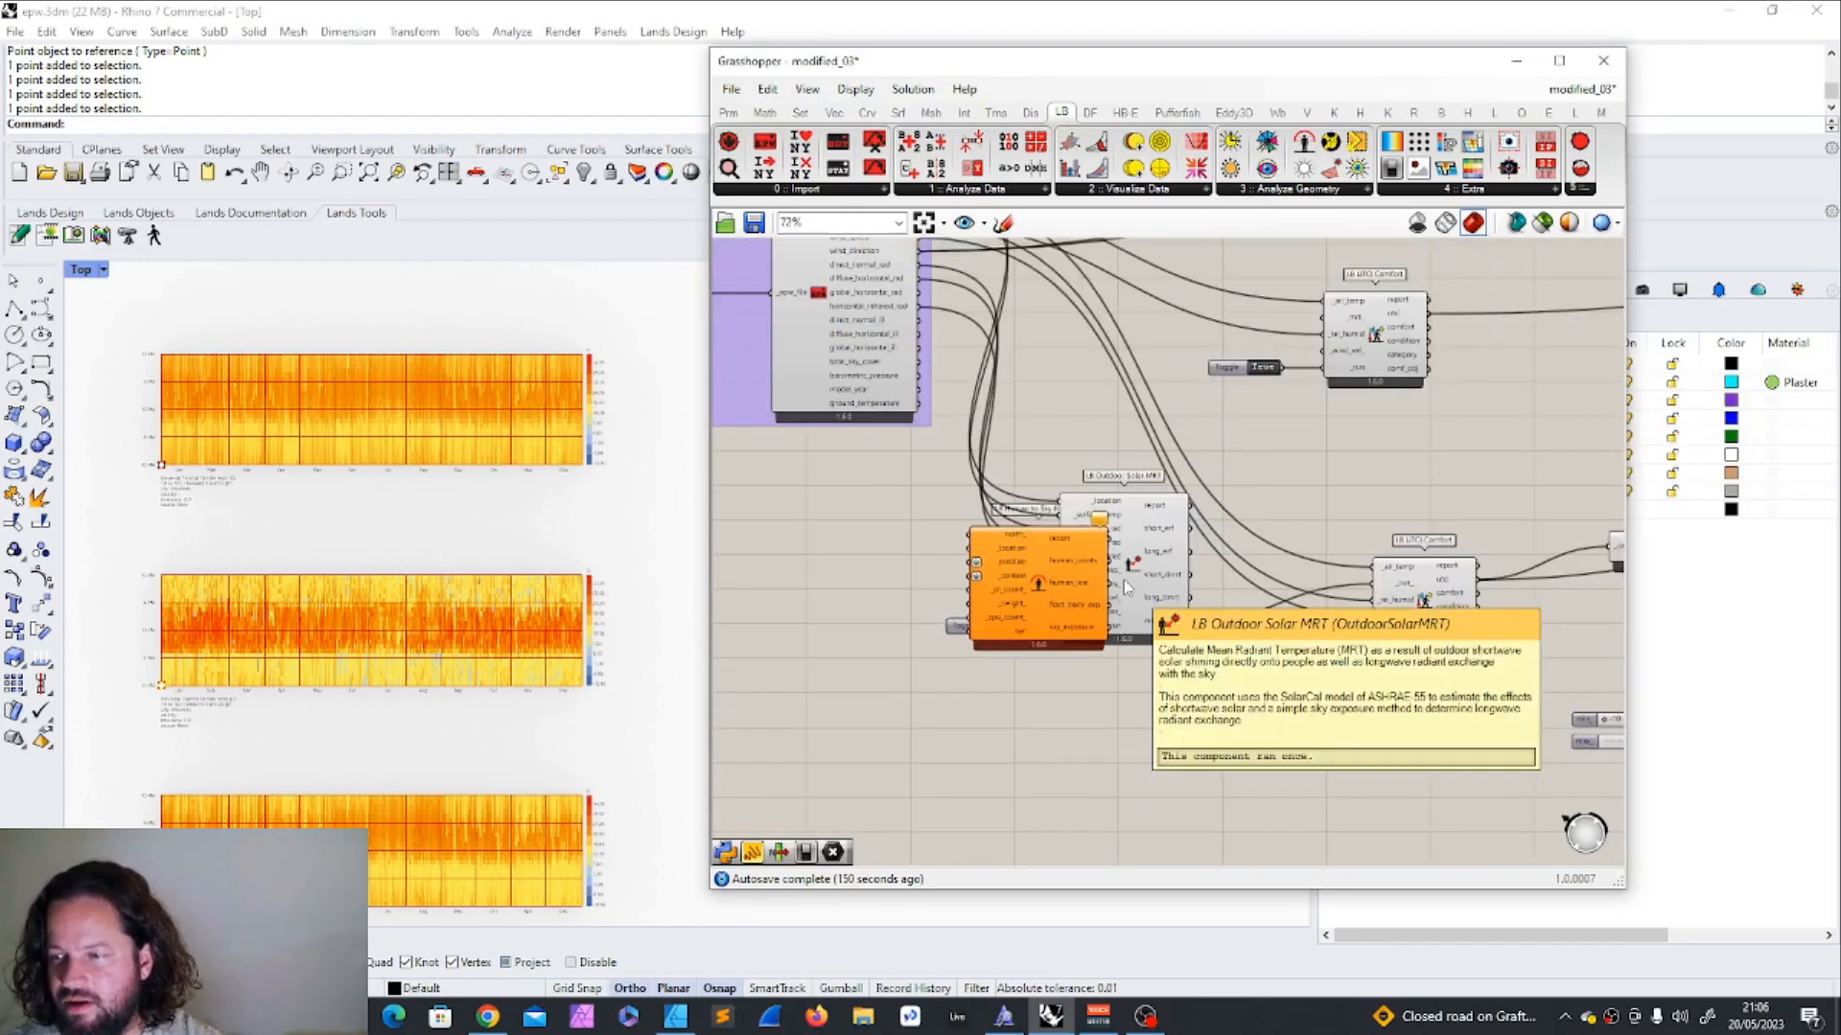
scroll(1061, 581, up, 2)
drag(1060, 581, 793, 589)
Examine the site terrain and surrounding buildings in the model and read LB Human to Sky Relation's sky_exposure description.
scroll(418, 587, down, 6)
scroll(418, 590, down, 4)
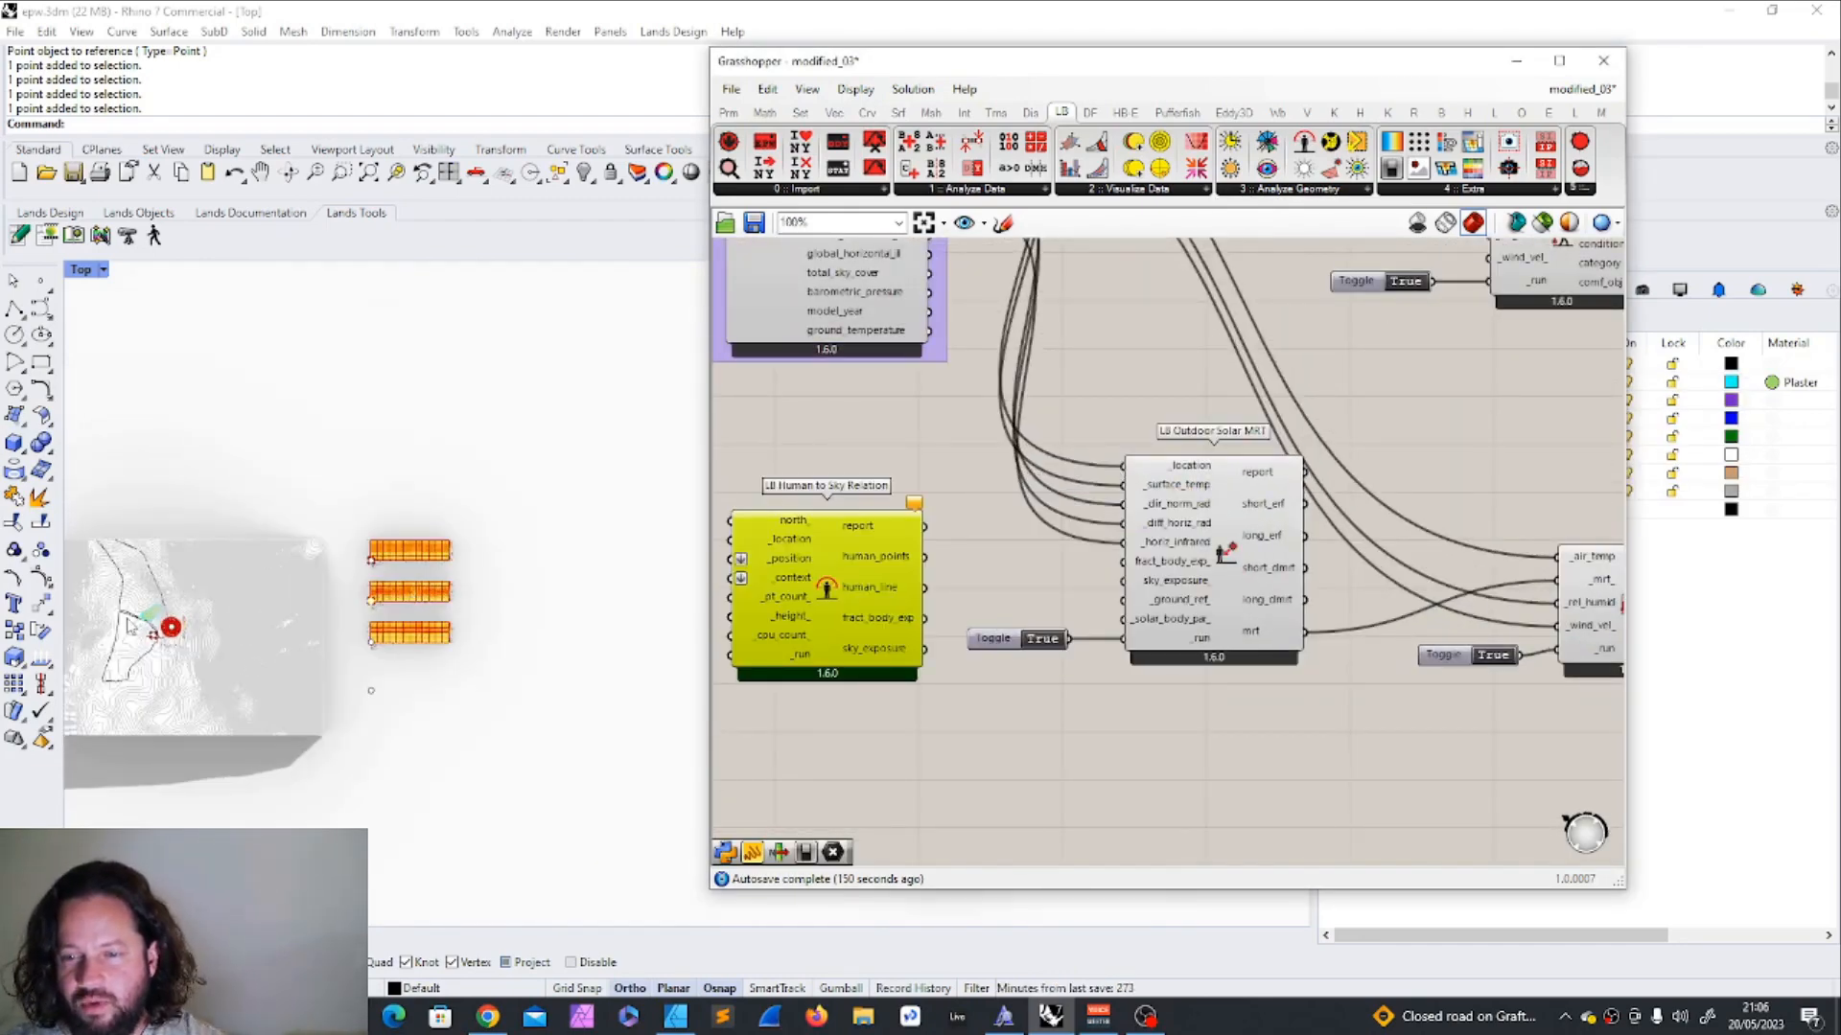
scroll(127, 594, up, 5)
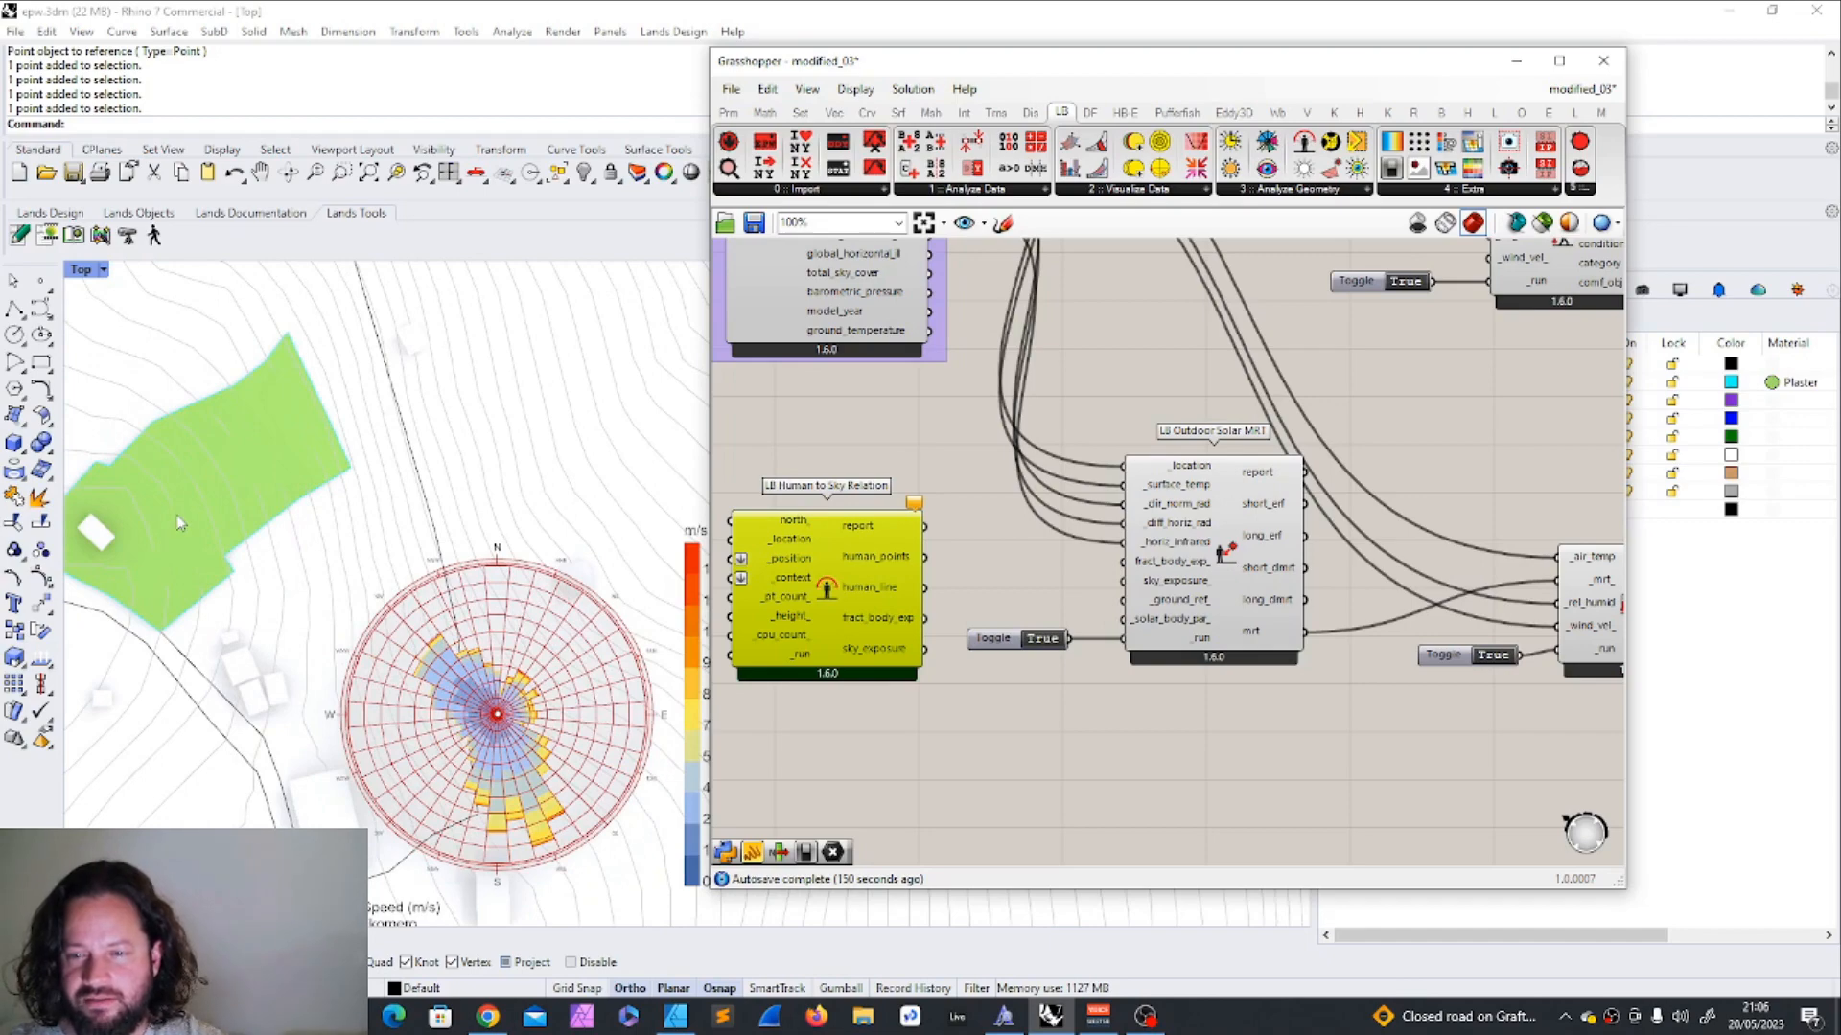
scroll(328, 510, down, 3)
scroll(301, 514, up, 6)
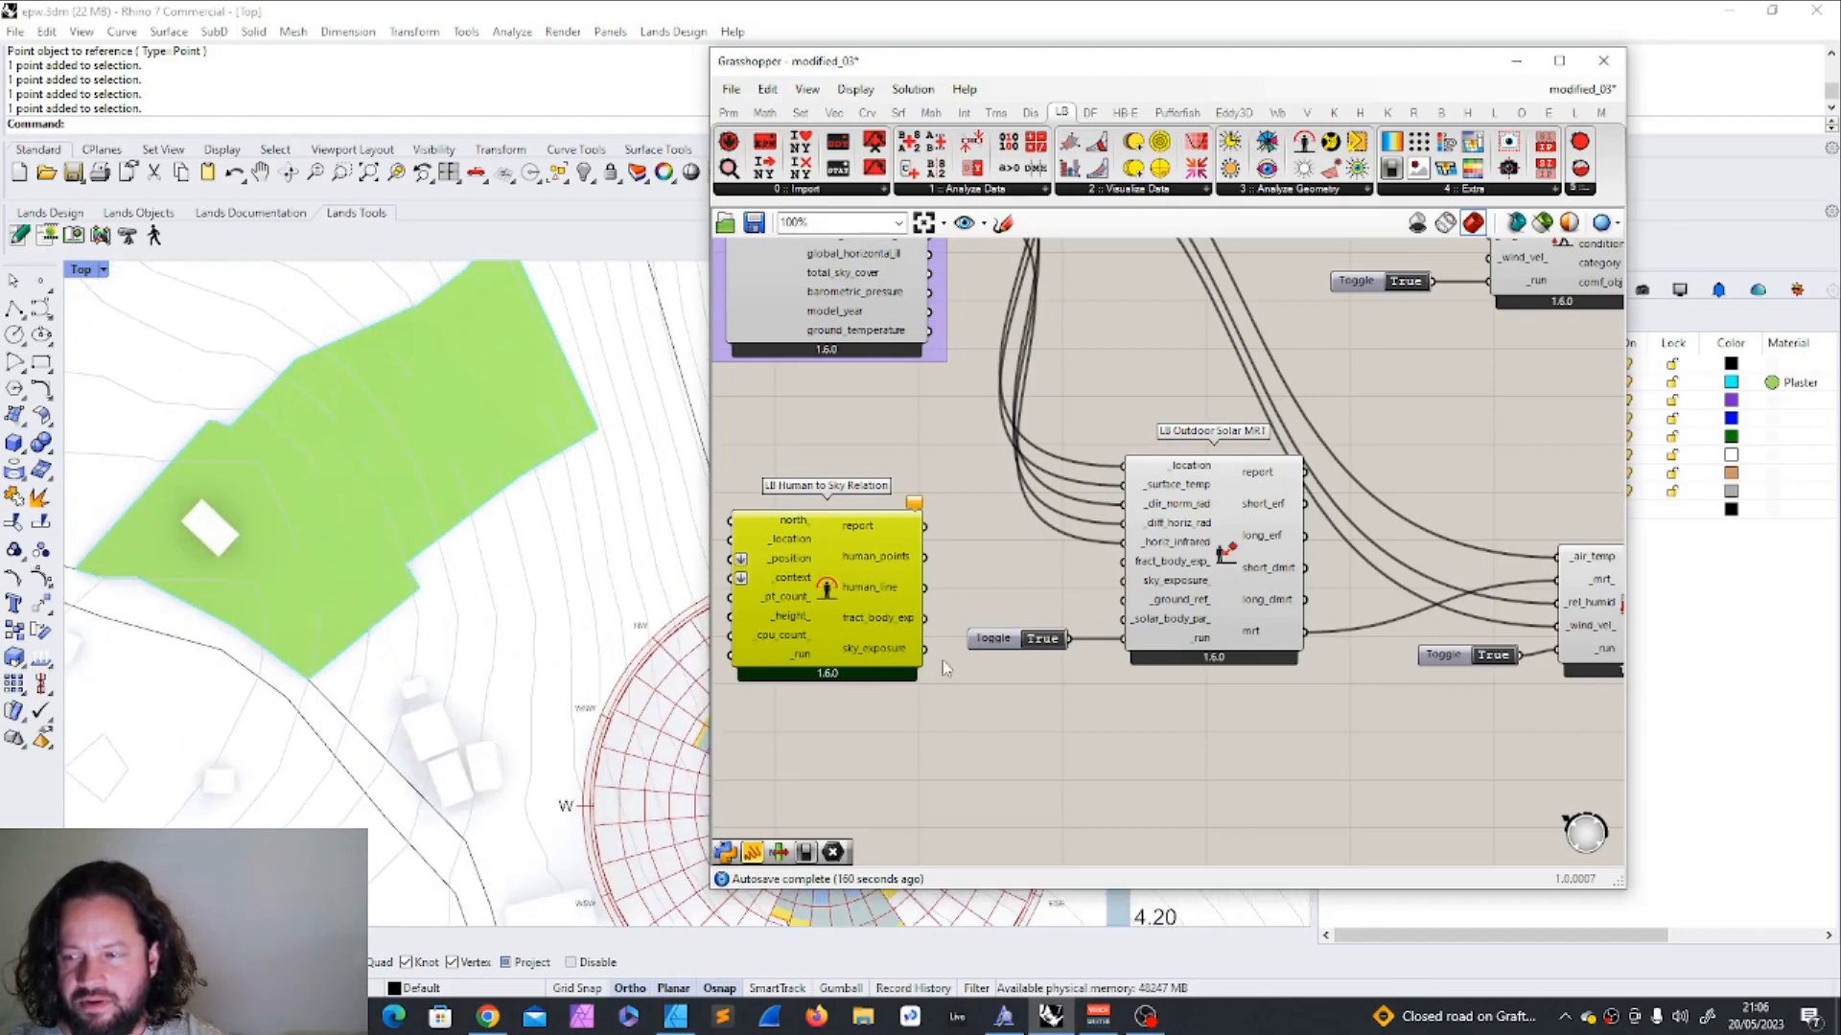
mouse_move(891, 655)
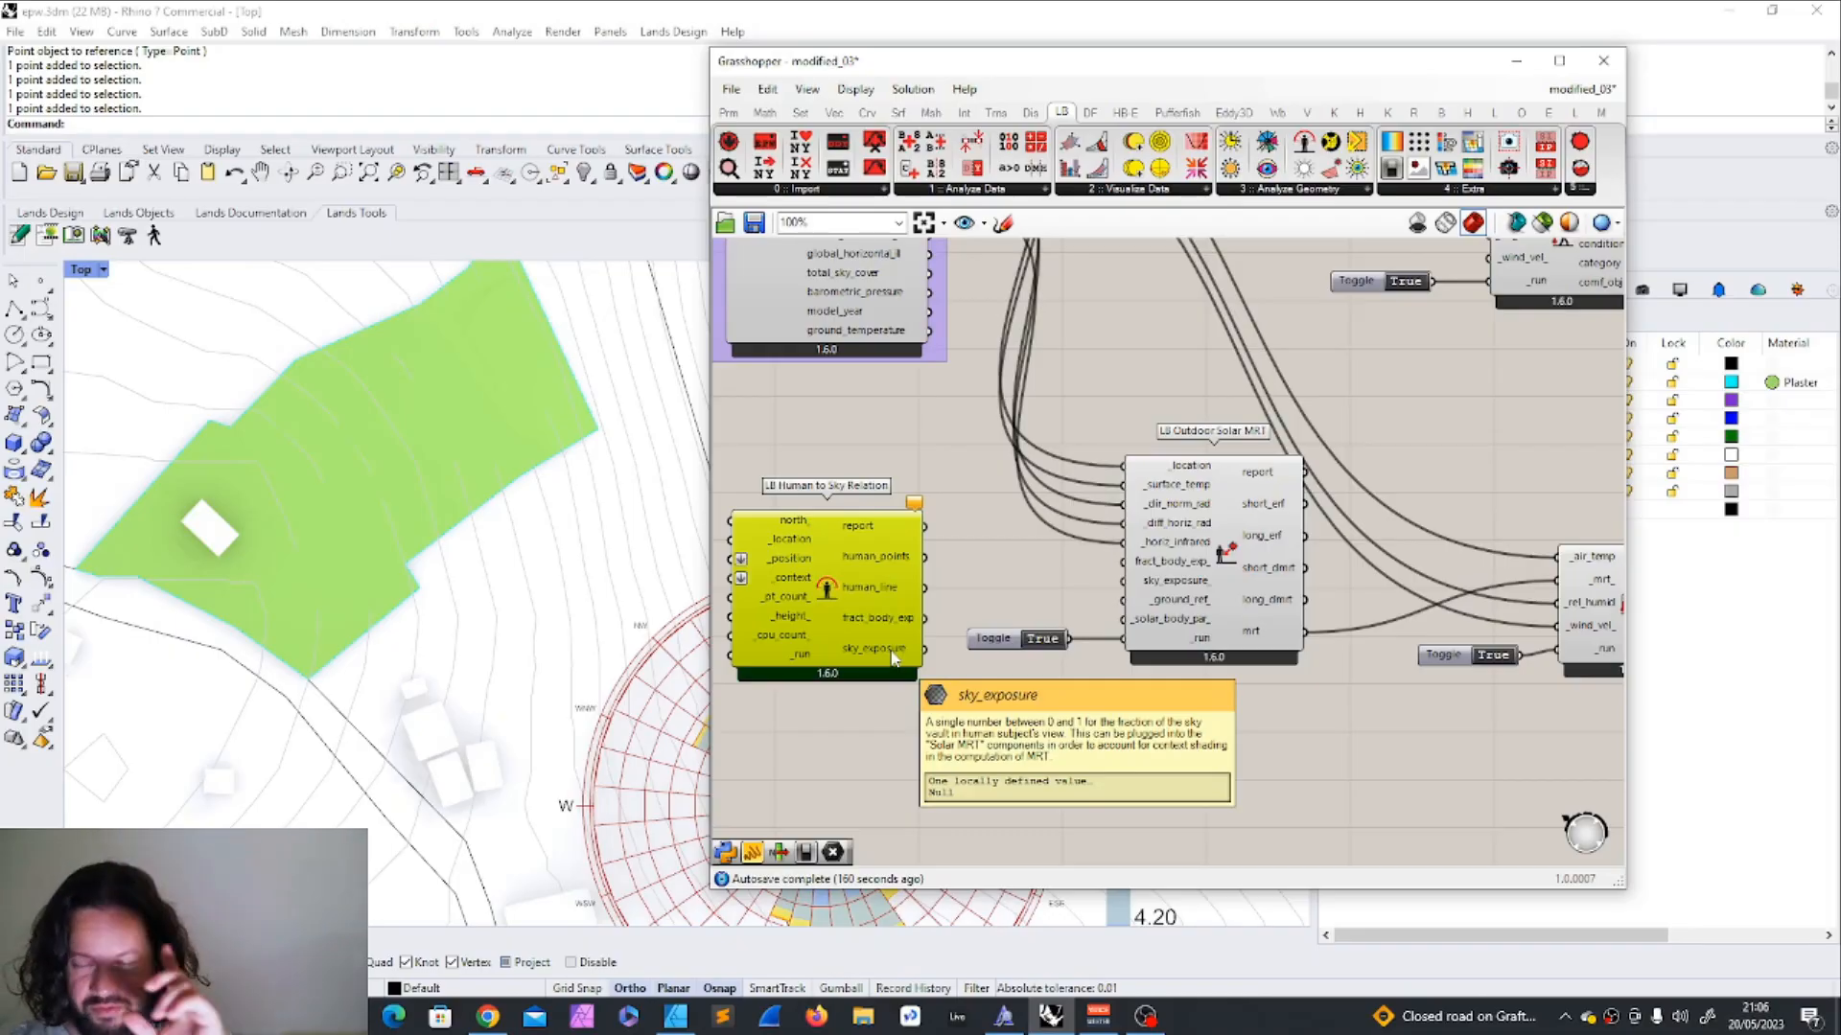
Delete the LB Human to Sky Relation component beside LB Outdoor Solar MRT and look over the surrounding site model.
click(945, 465)
click(840, 527)
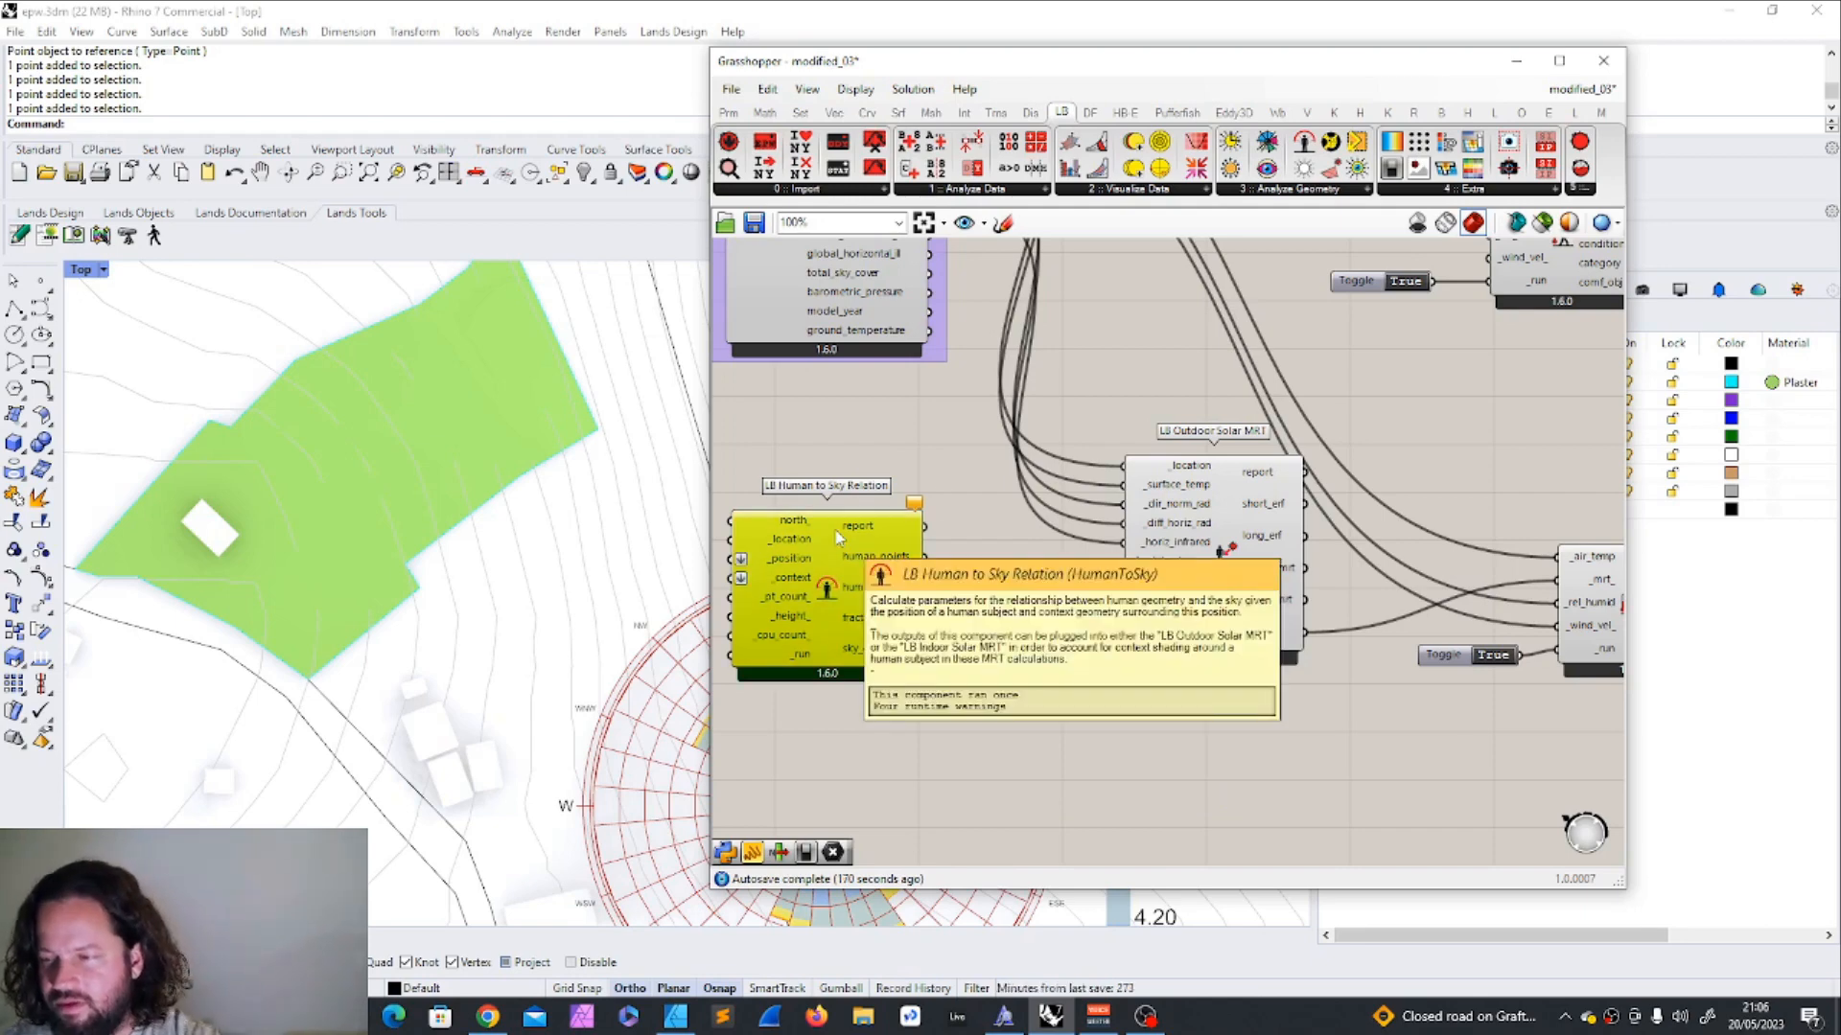
key(Delete)
mouse_move(1177, 568)
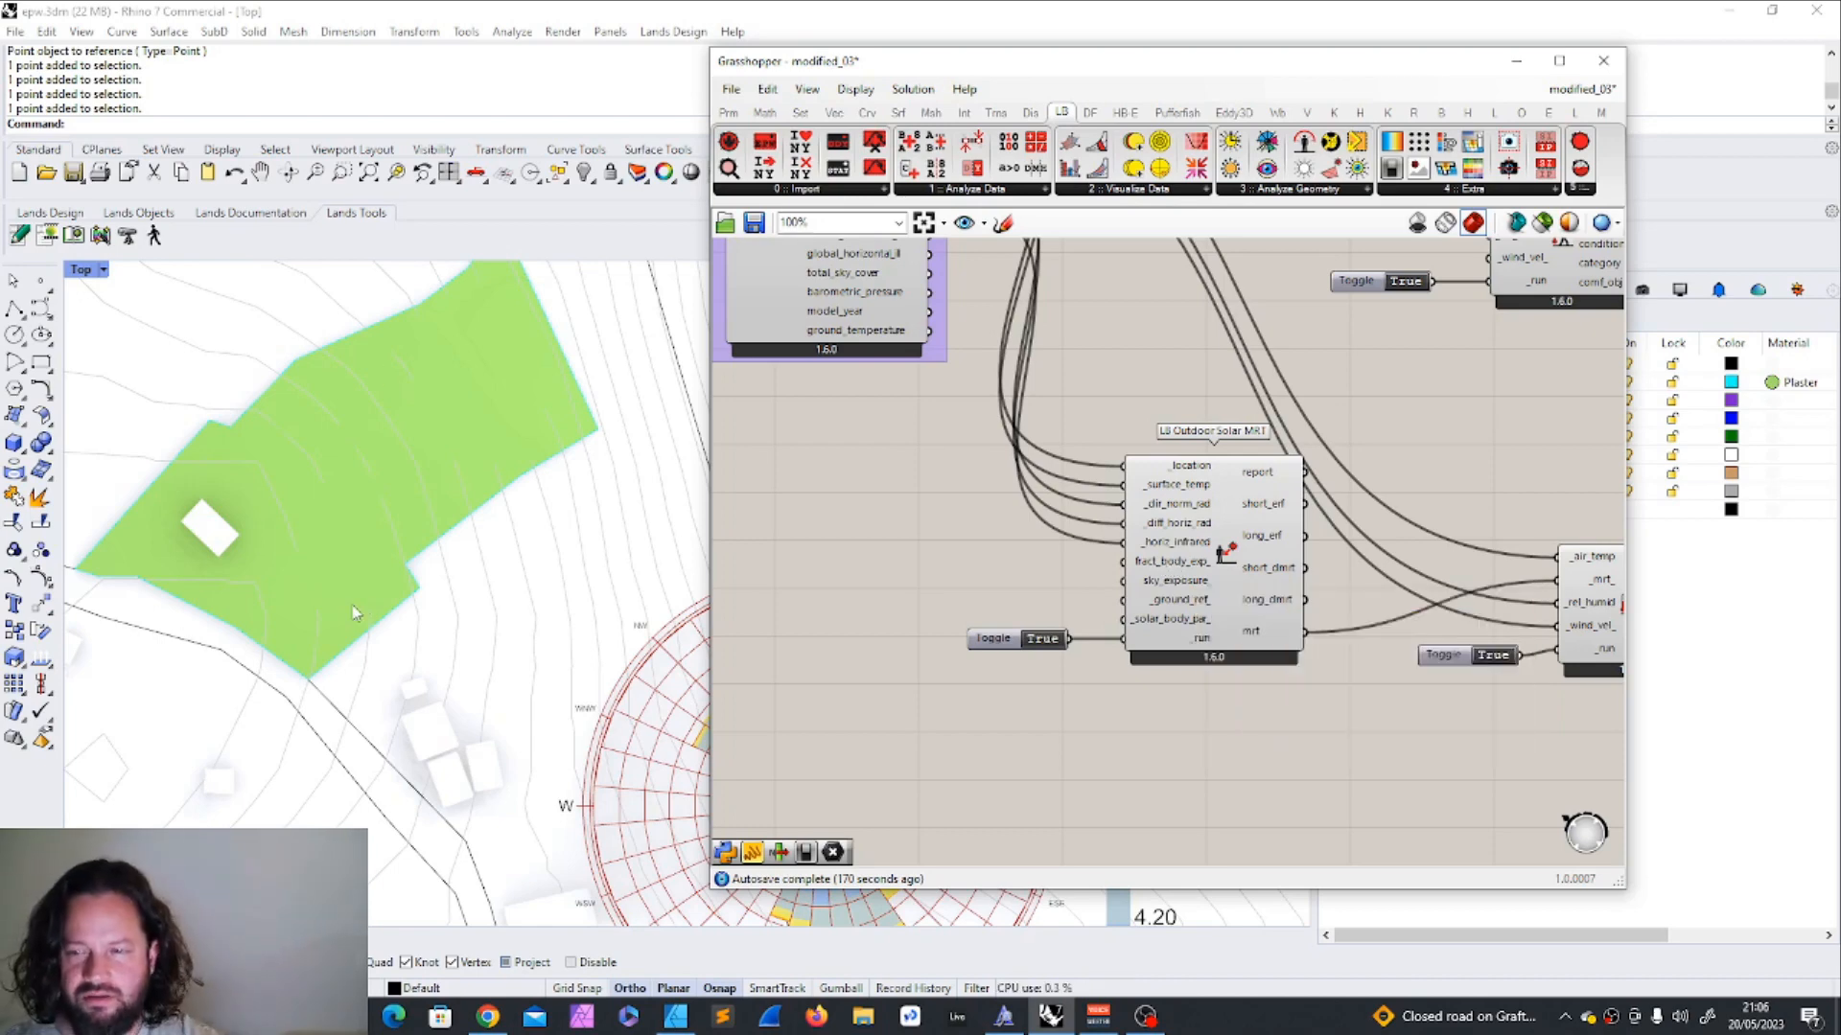
scroll(388, 518, down, 2)
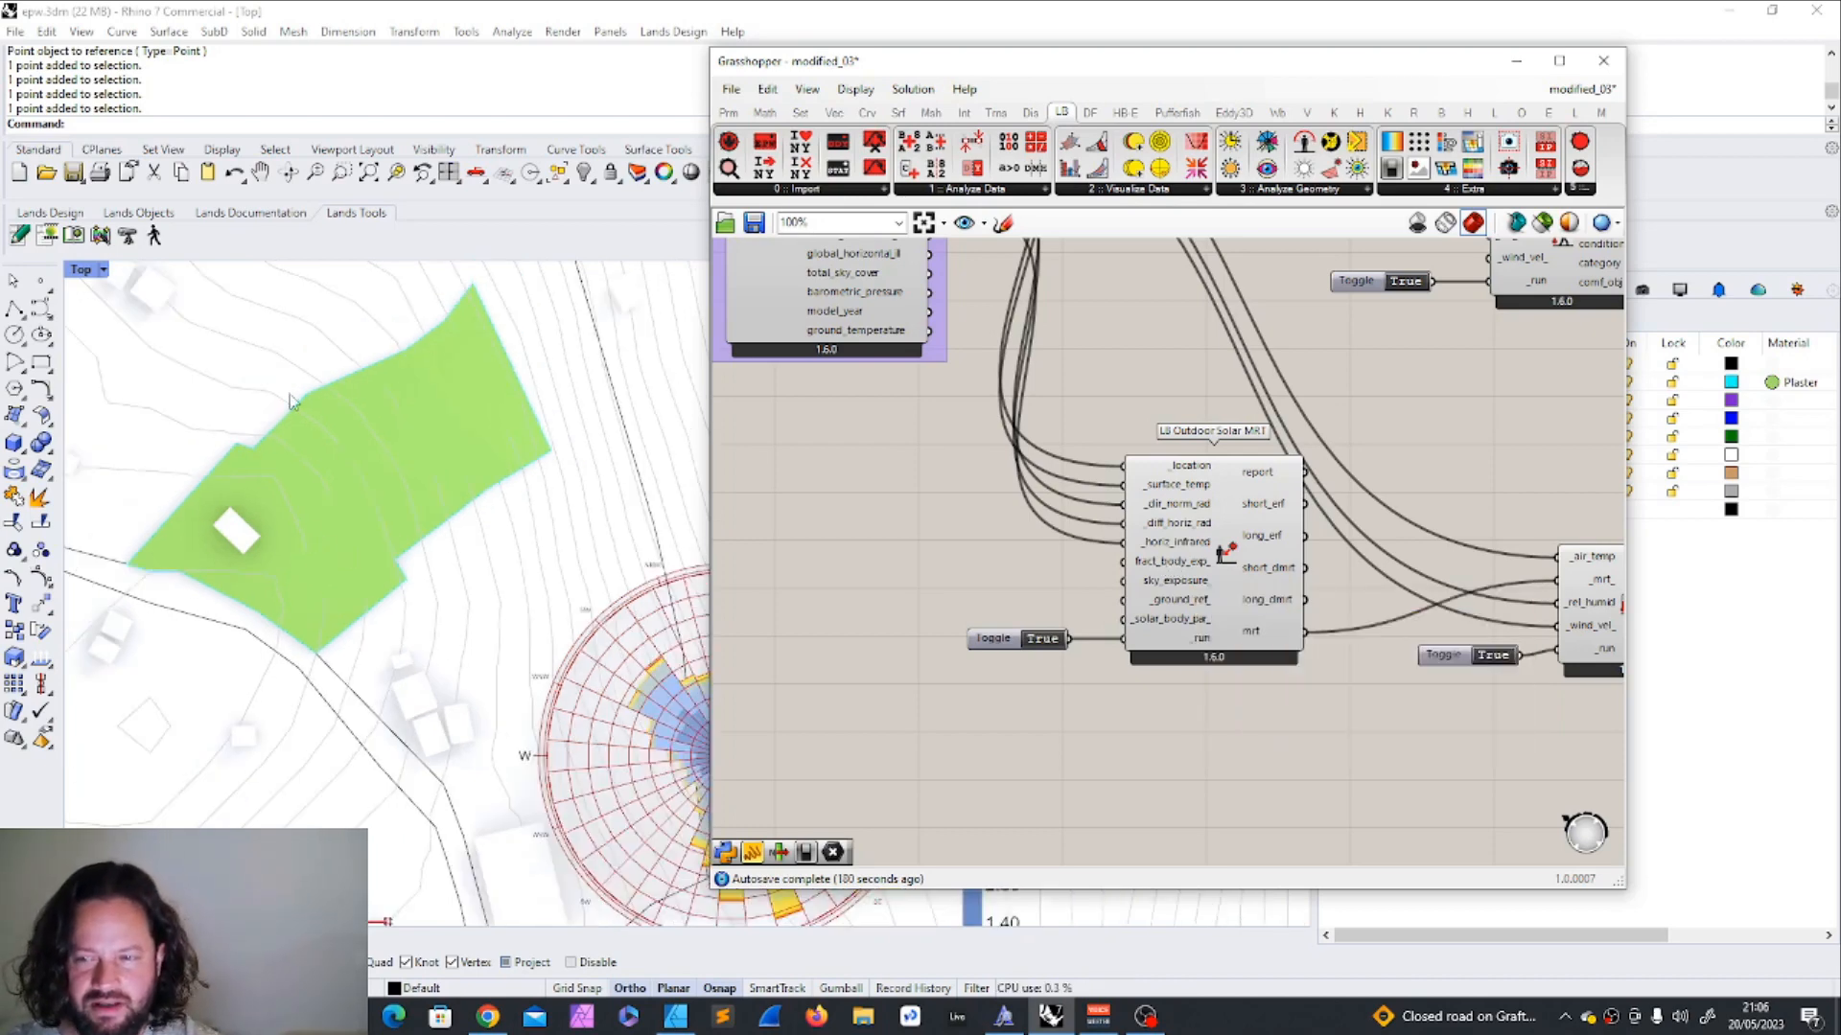
scroll(1036, 563, up, 2)
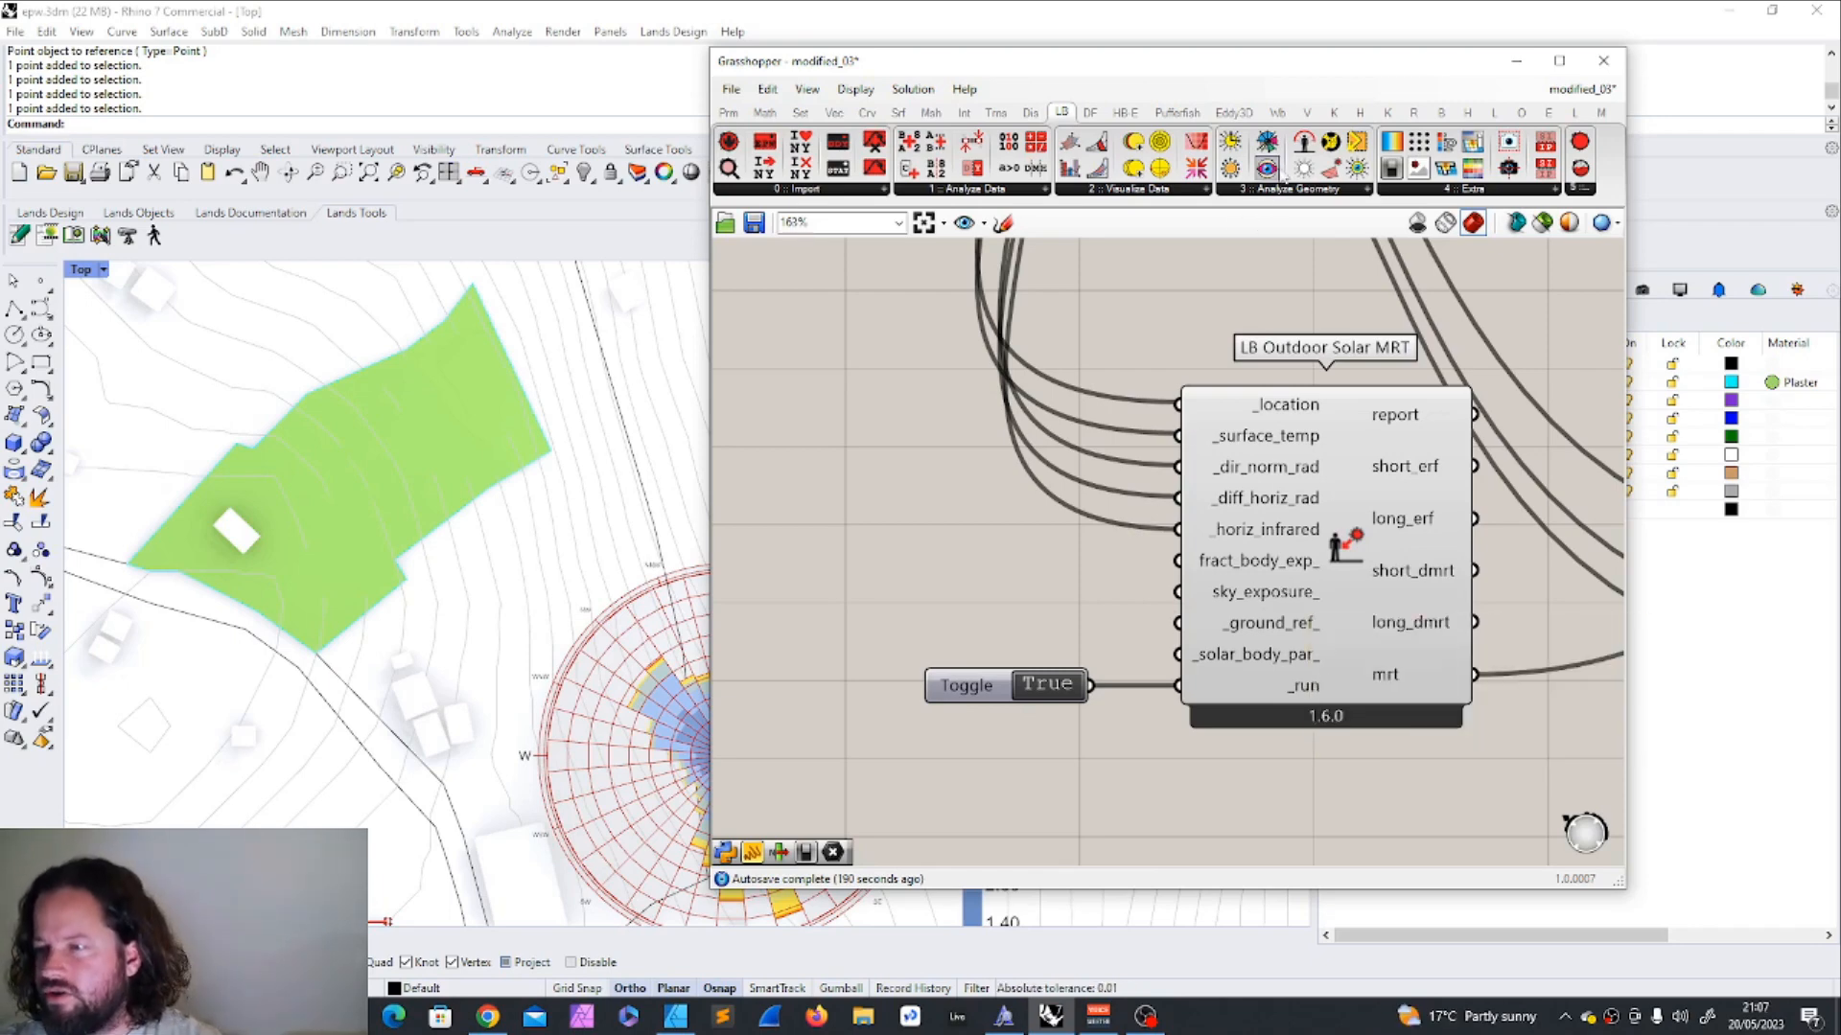
drag(1302, 141, 903, 506)
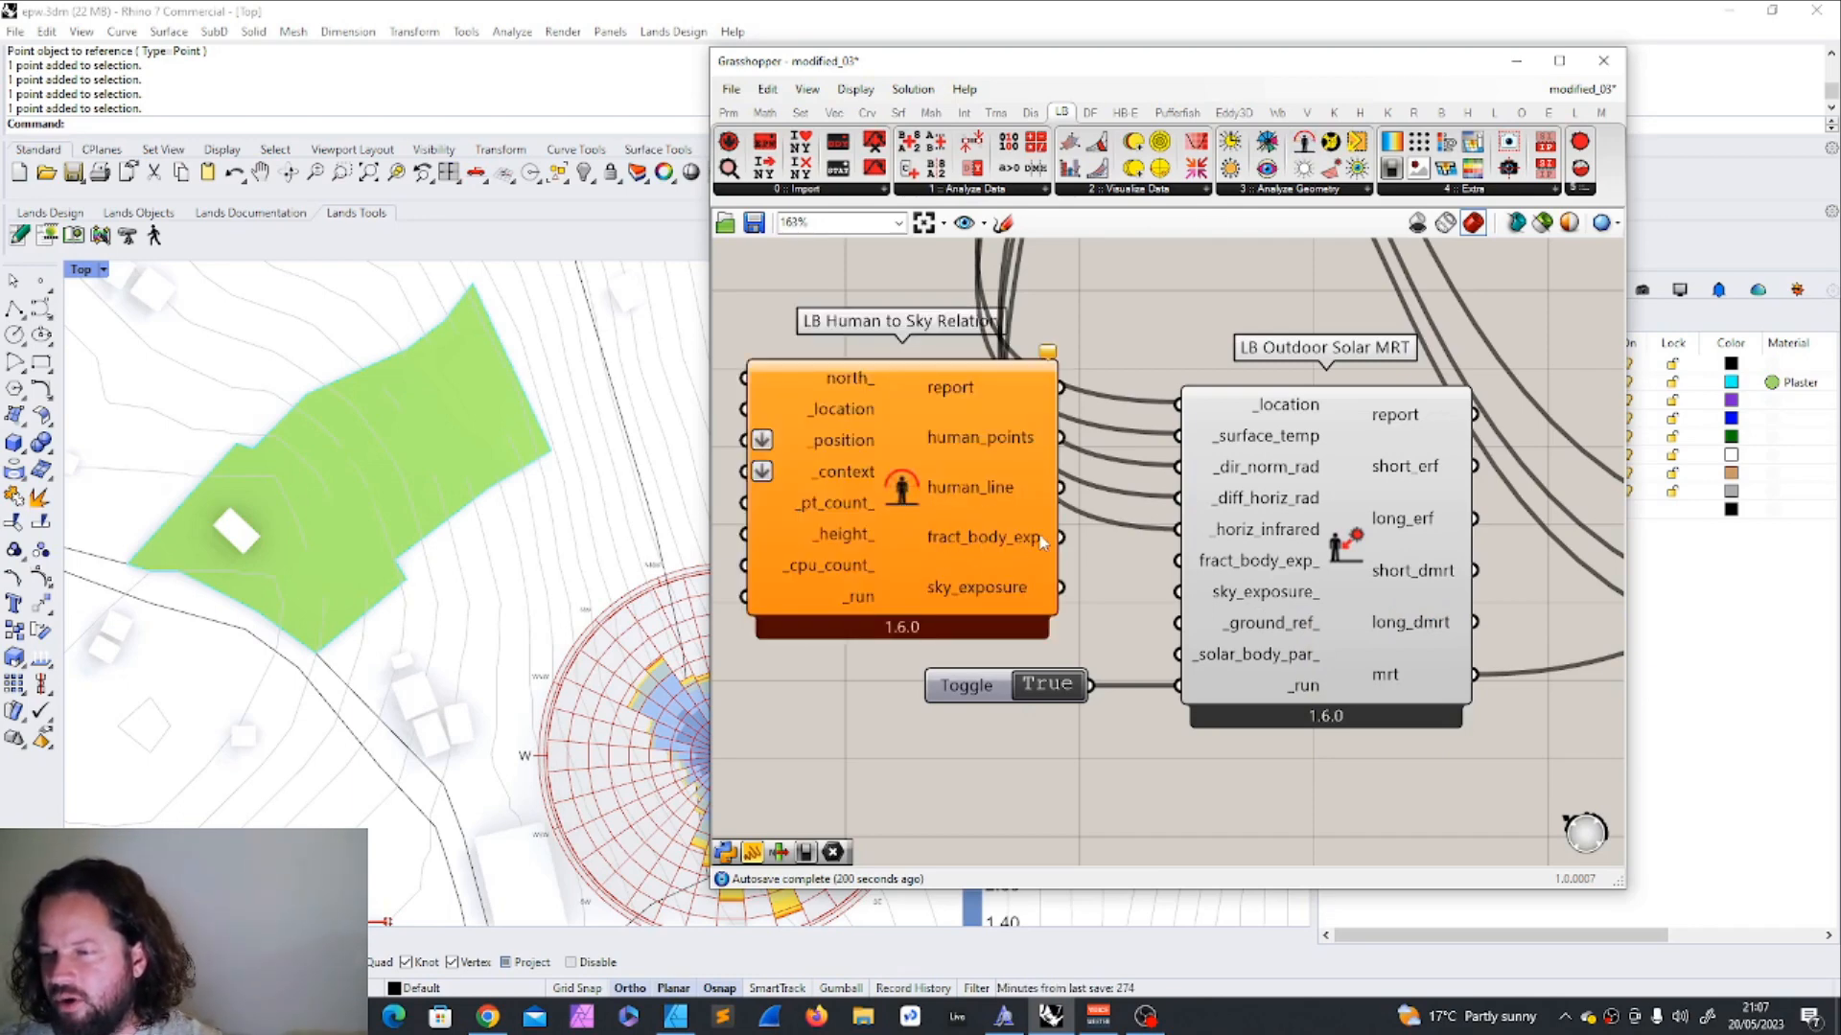
click(977, 596)
key(Delete)
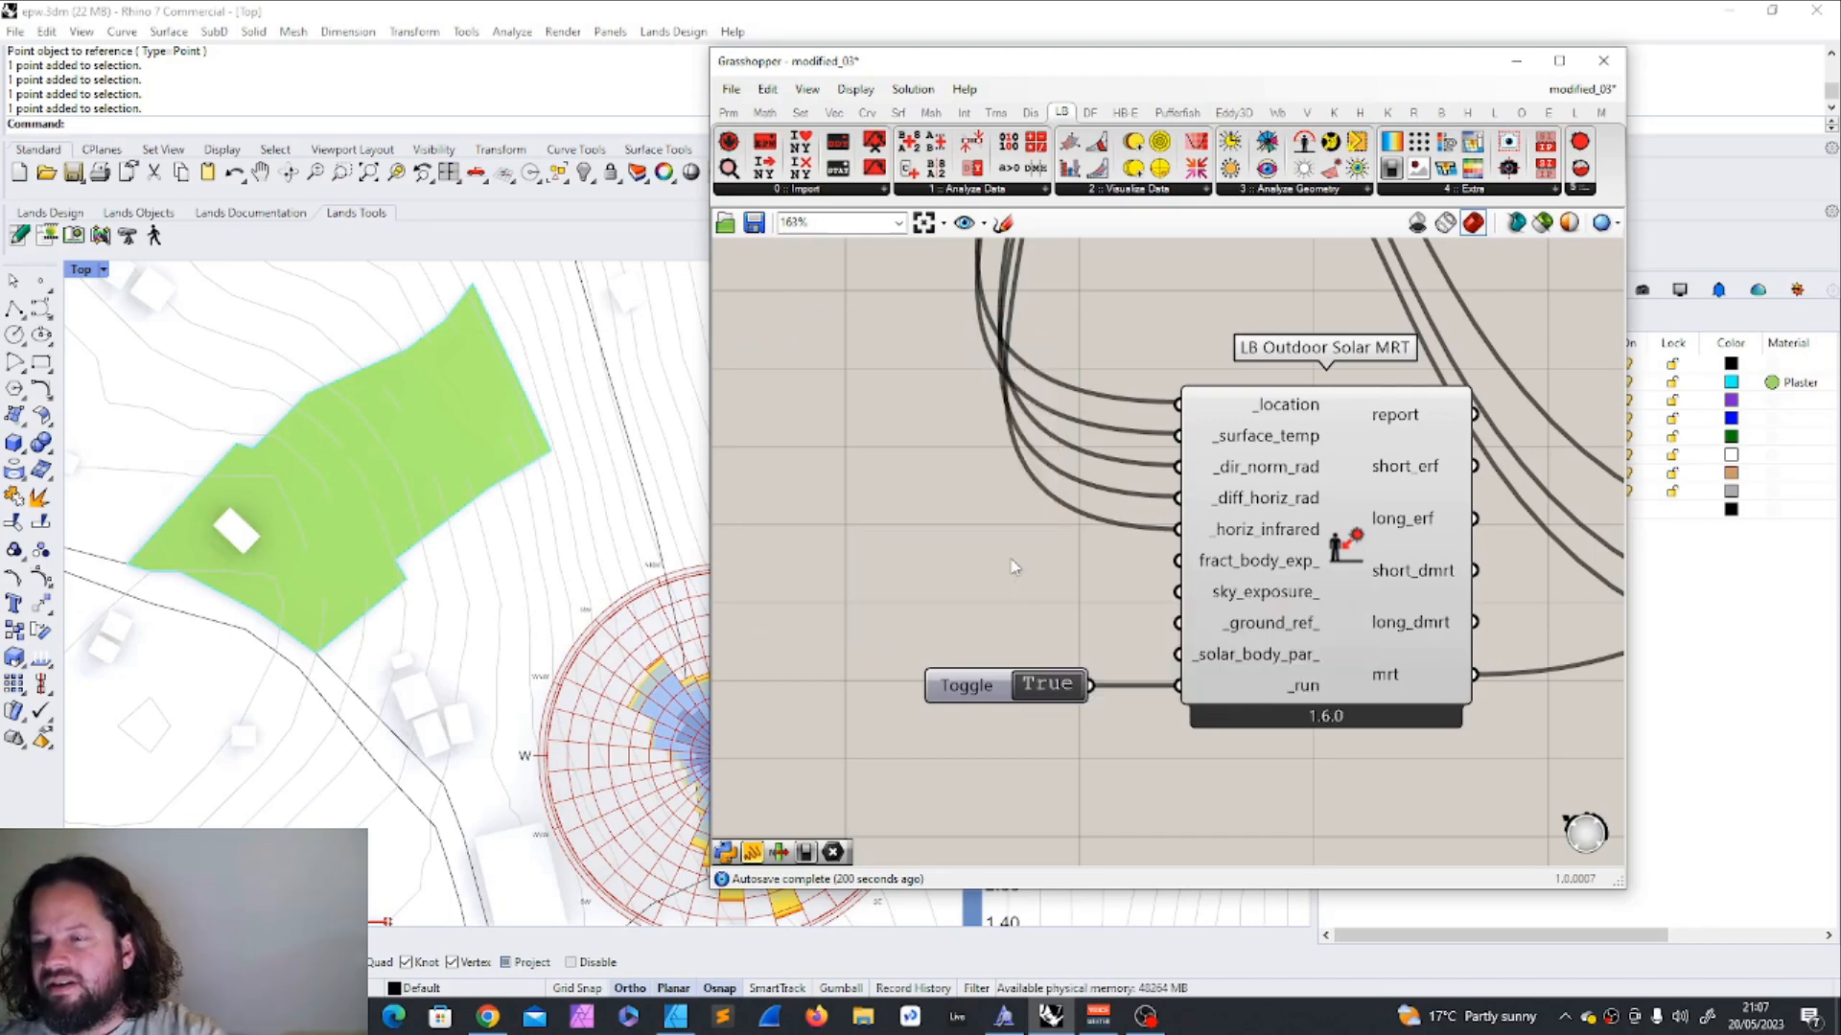
click(1309, 191)
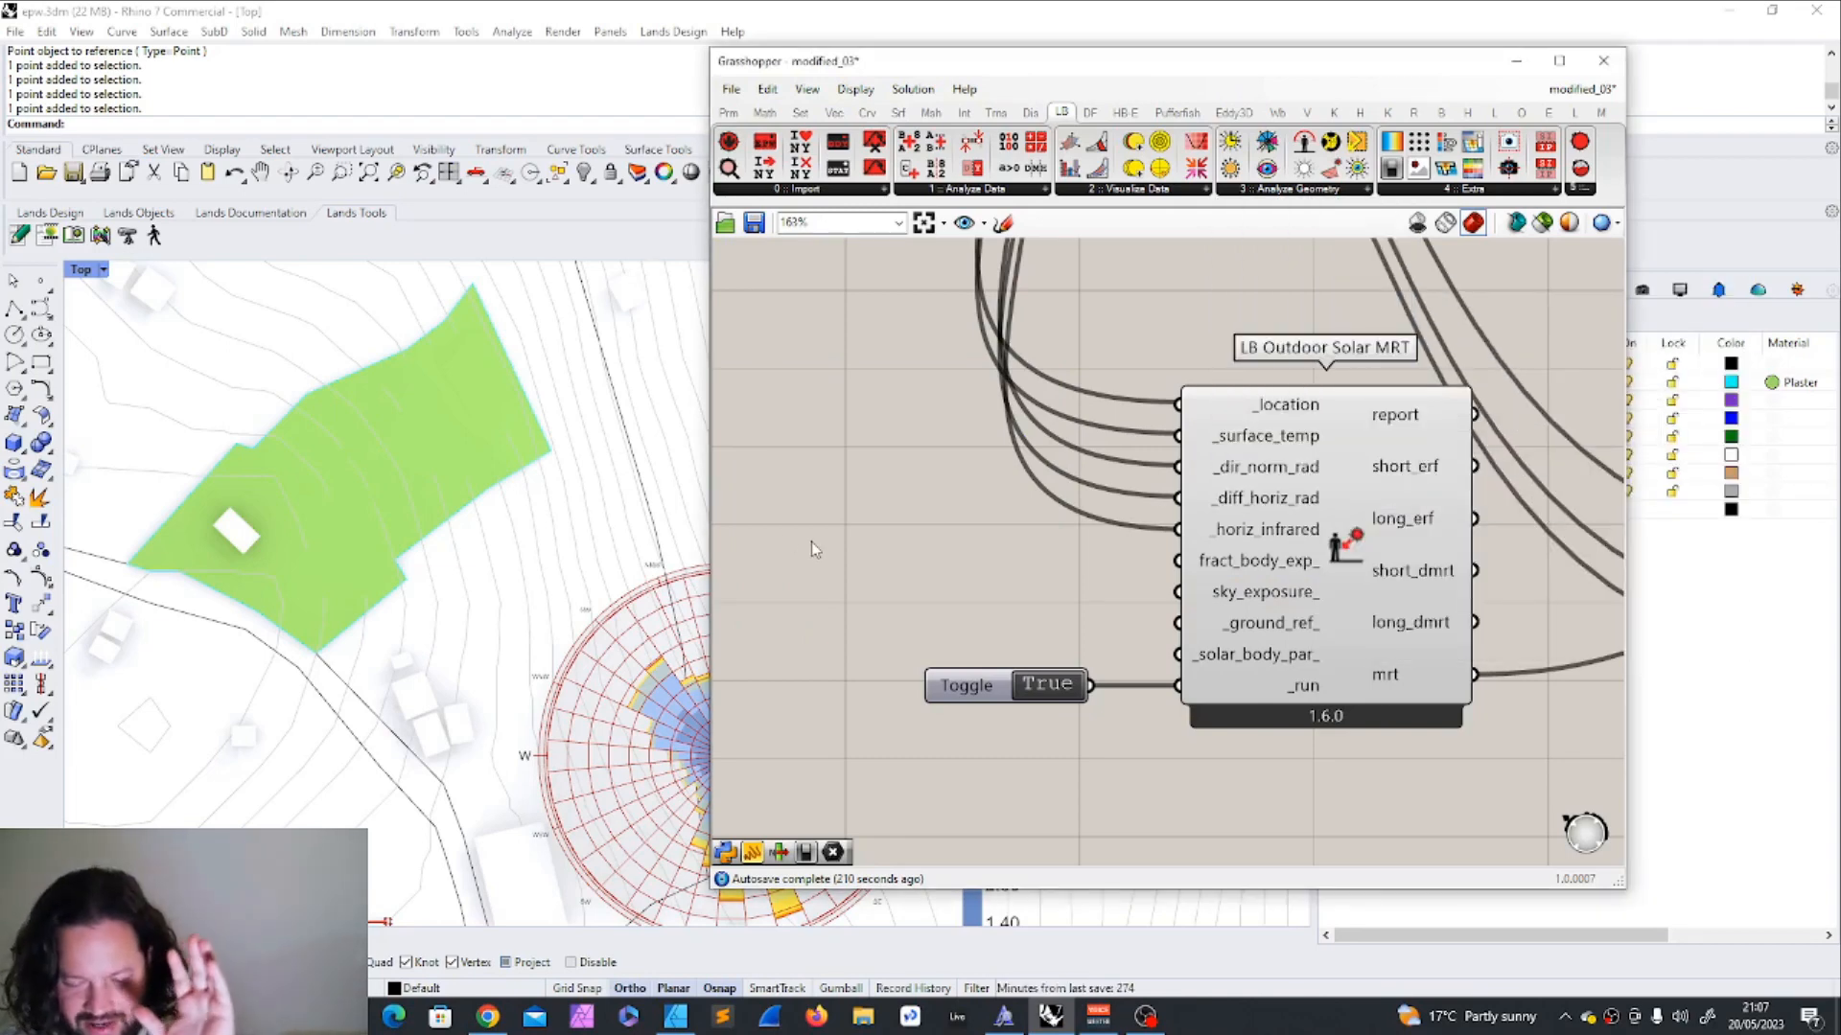
Read LB Outdoor Solar MRT's _ground_ref_ description, add a number slider set to 0.5 and connect it to that input.
scroll(920, 486, down, 3)
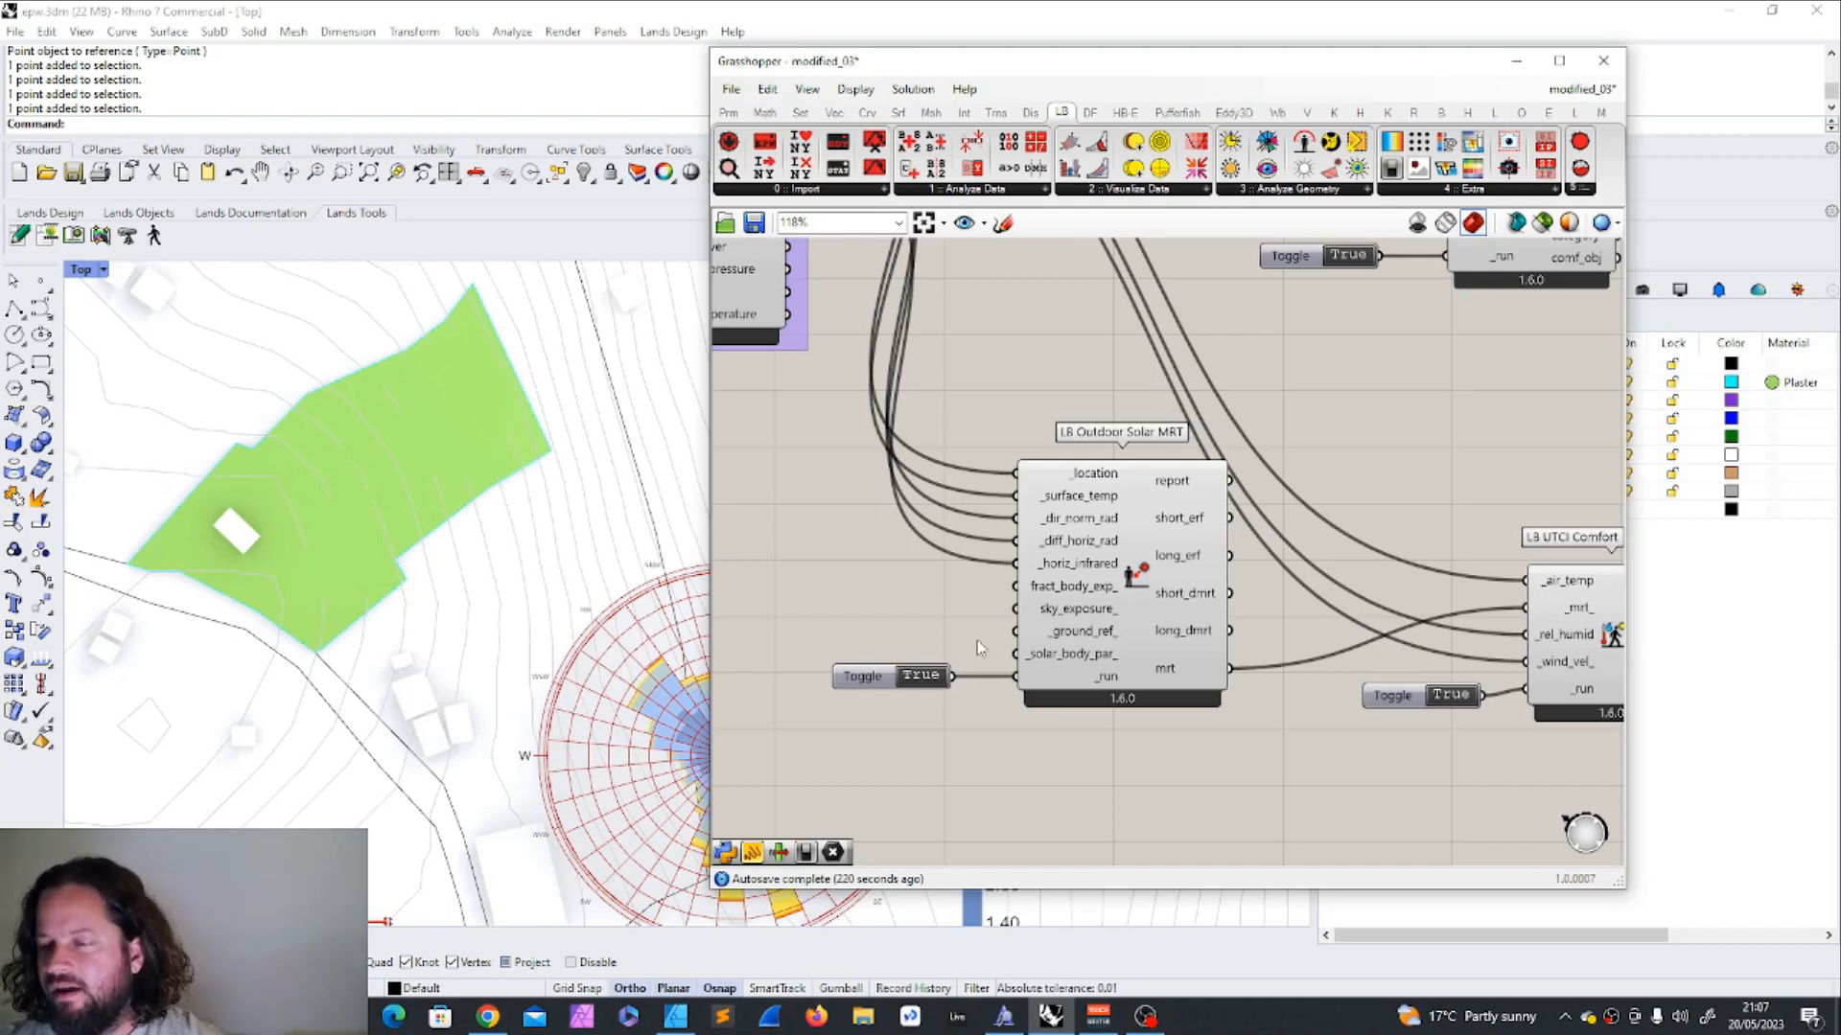
mouse_move(1068, 640)
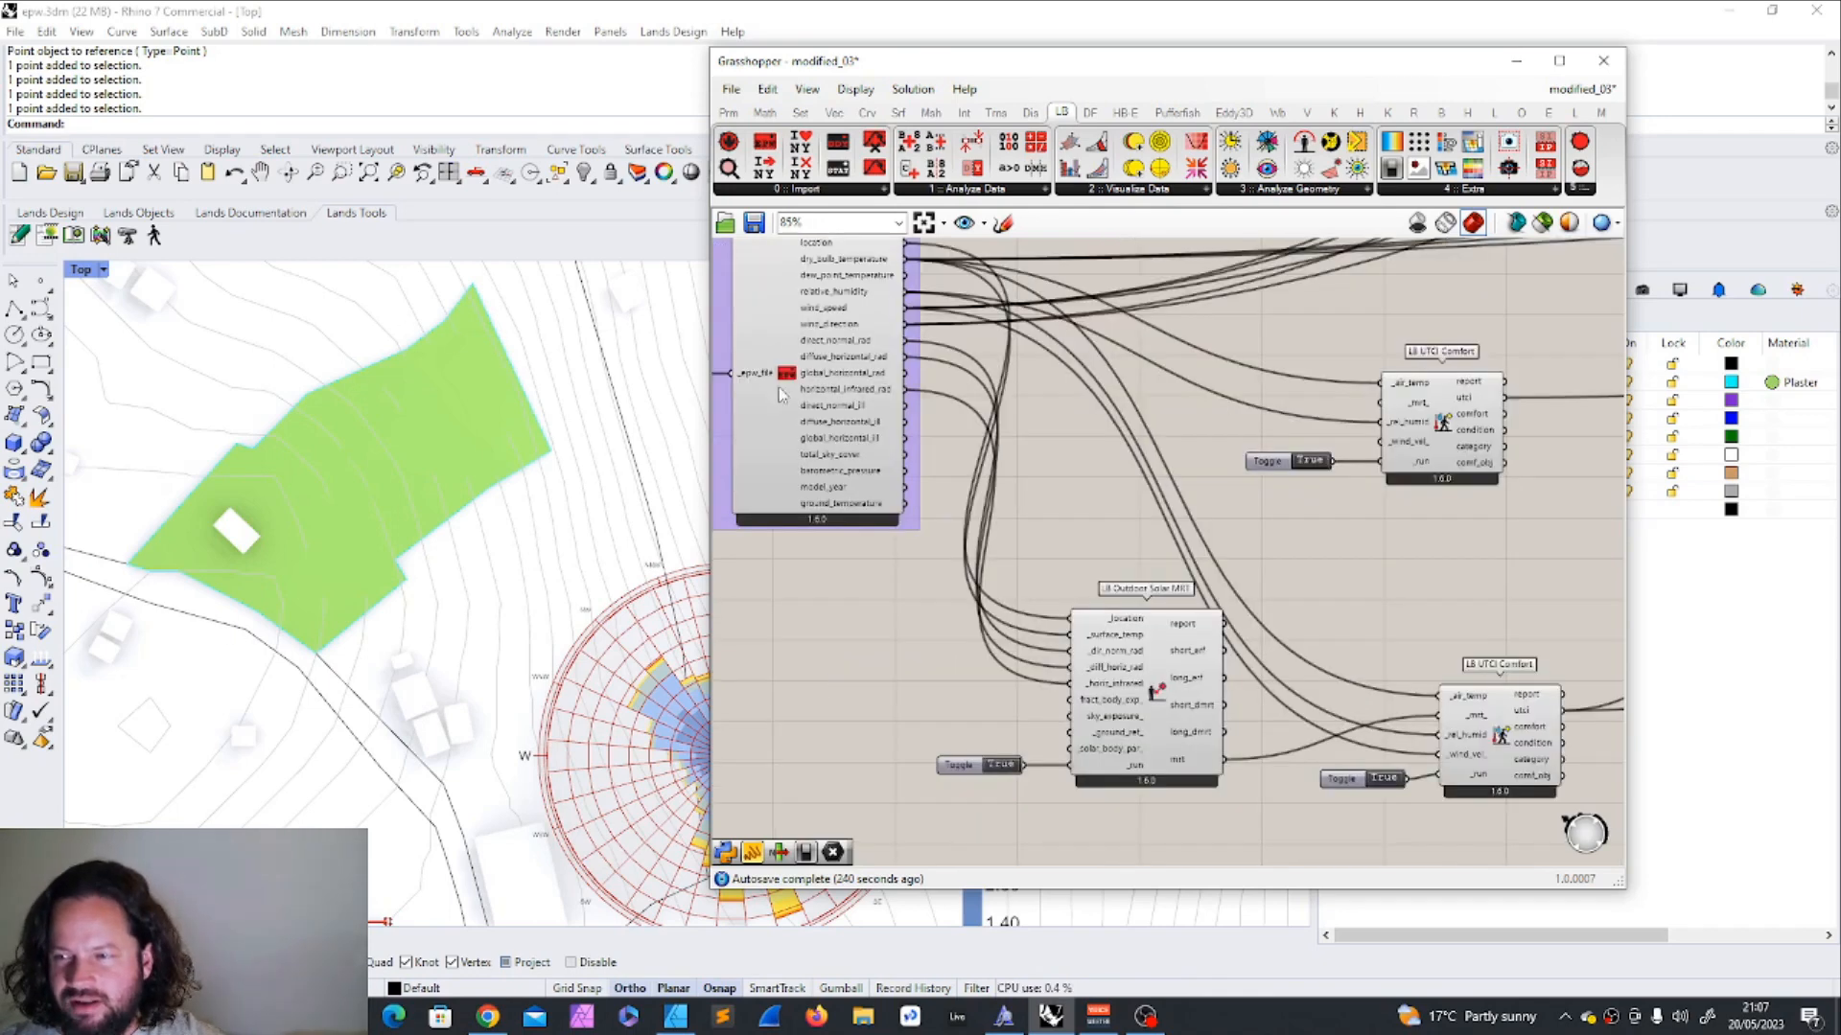
mouse_move(856, 369)
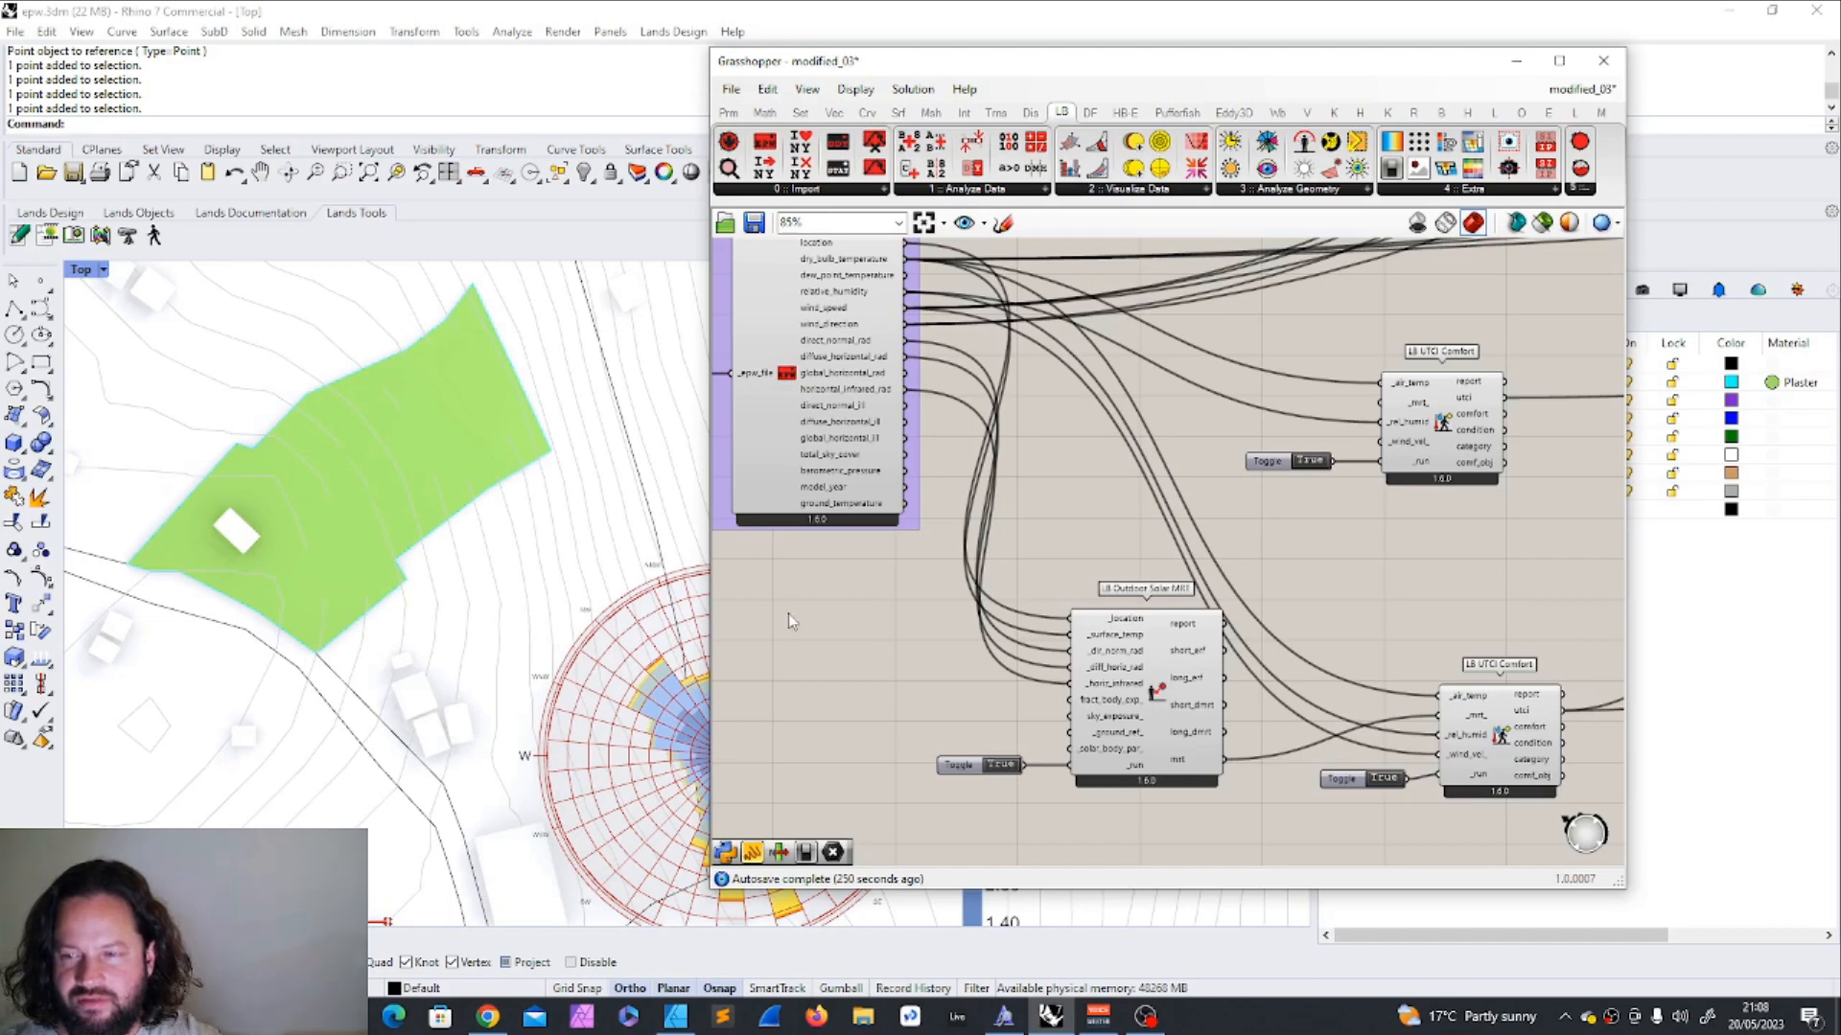
scroll(1069, 753, up, 5)
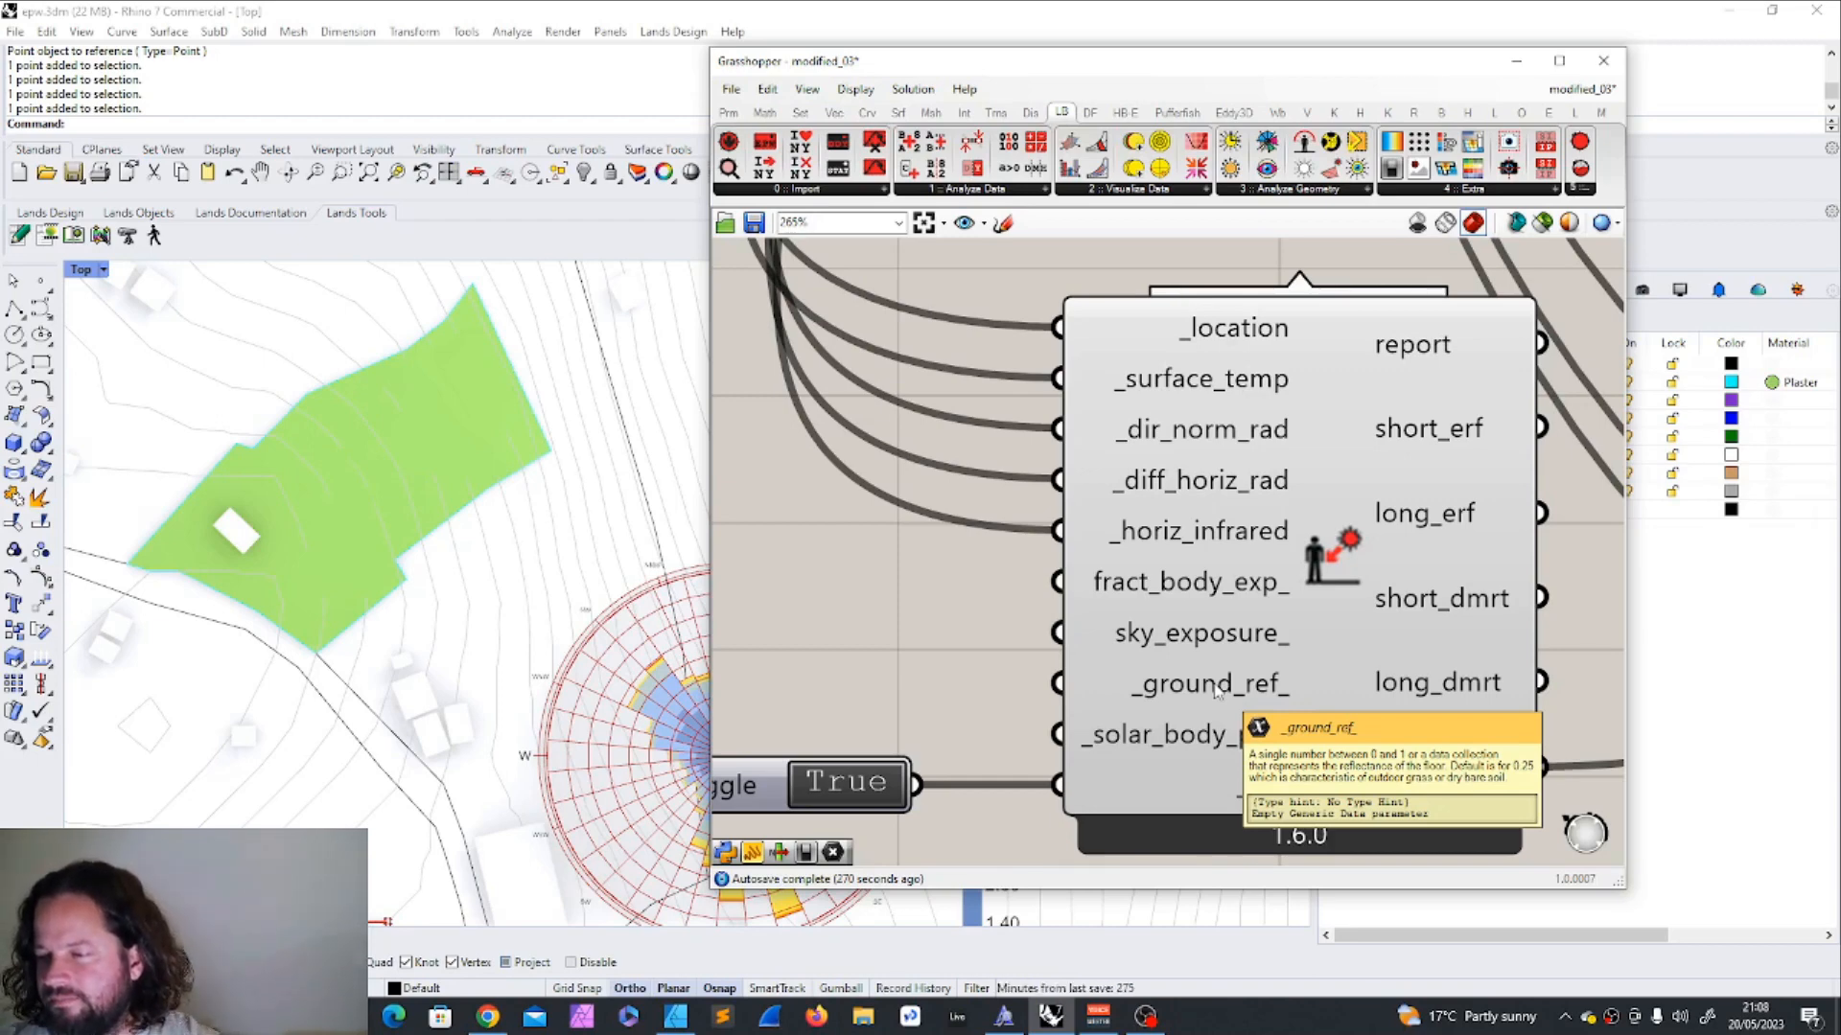
double_click(872, 576)
text(0.5)
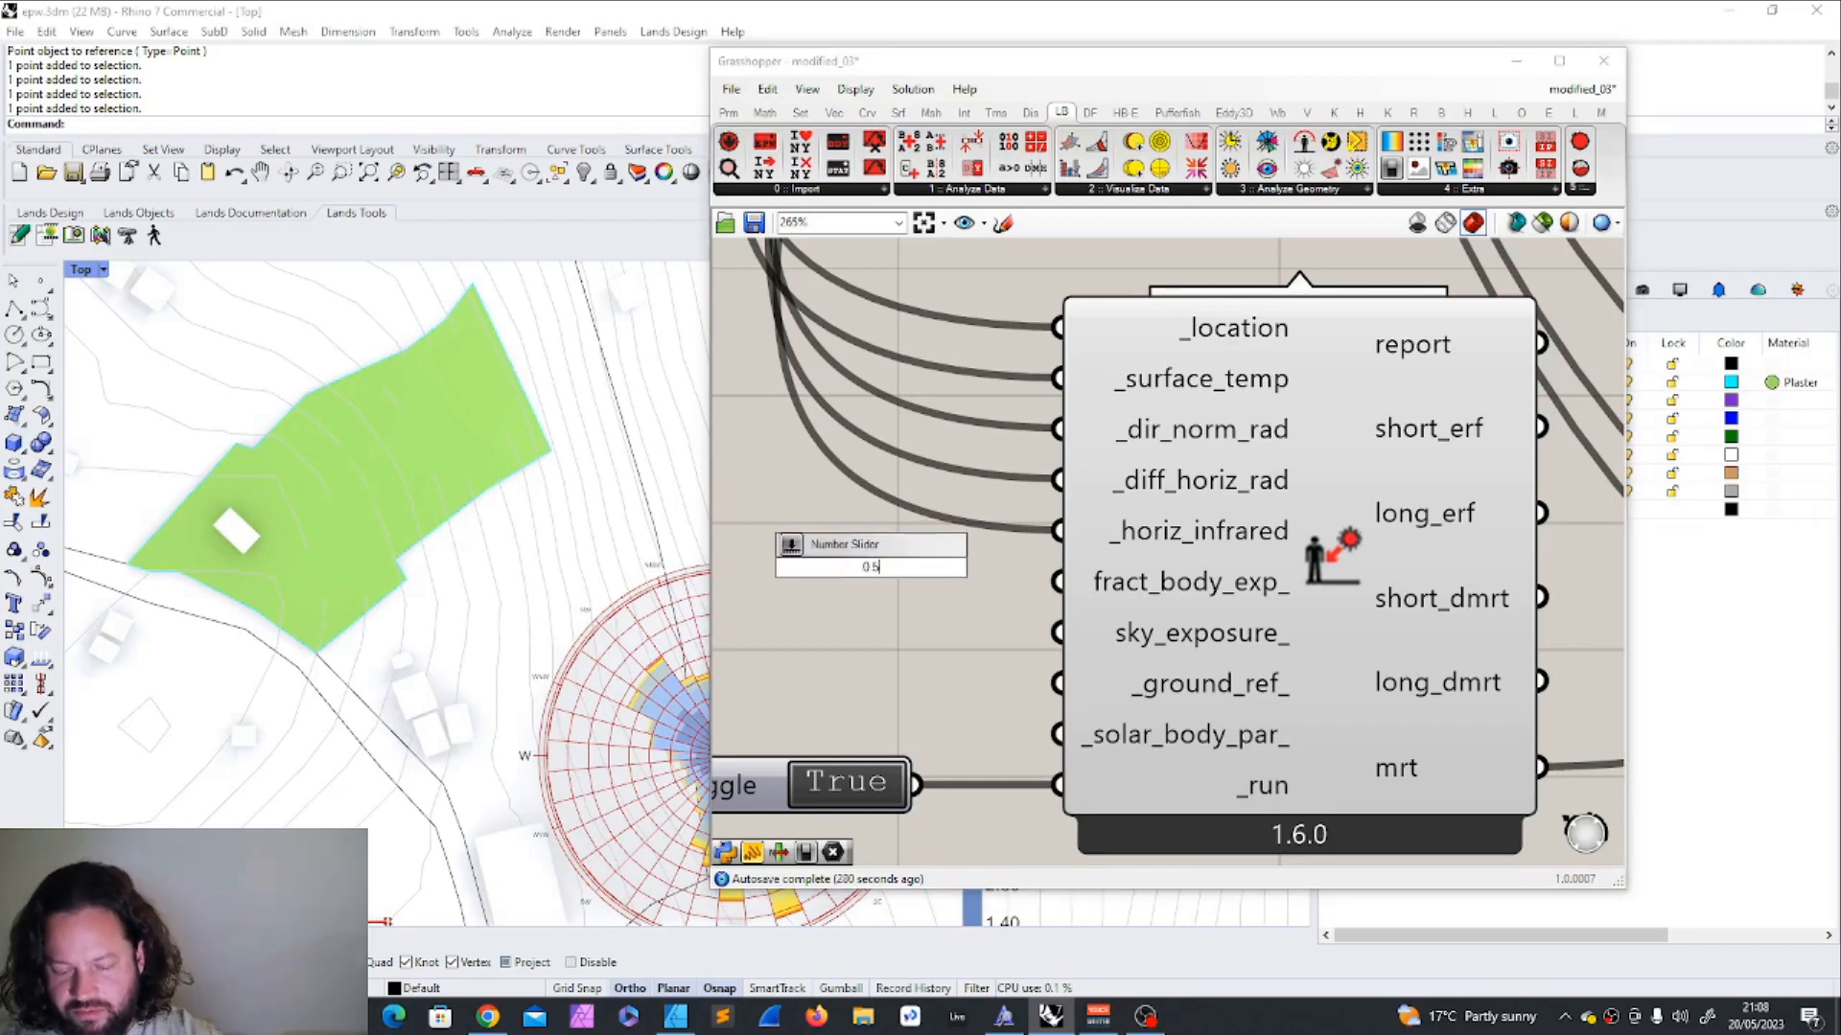
key(Return)
drag(1048, 567, 1218, 596)
Compare the recalculated hourly plots and their legends, then enter 0.25 as the value of the _ground_ref_ slider.
scroll(559, 456, up, 12)
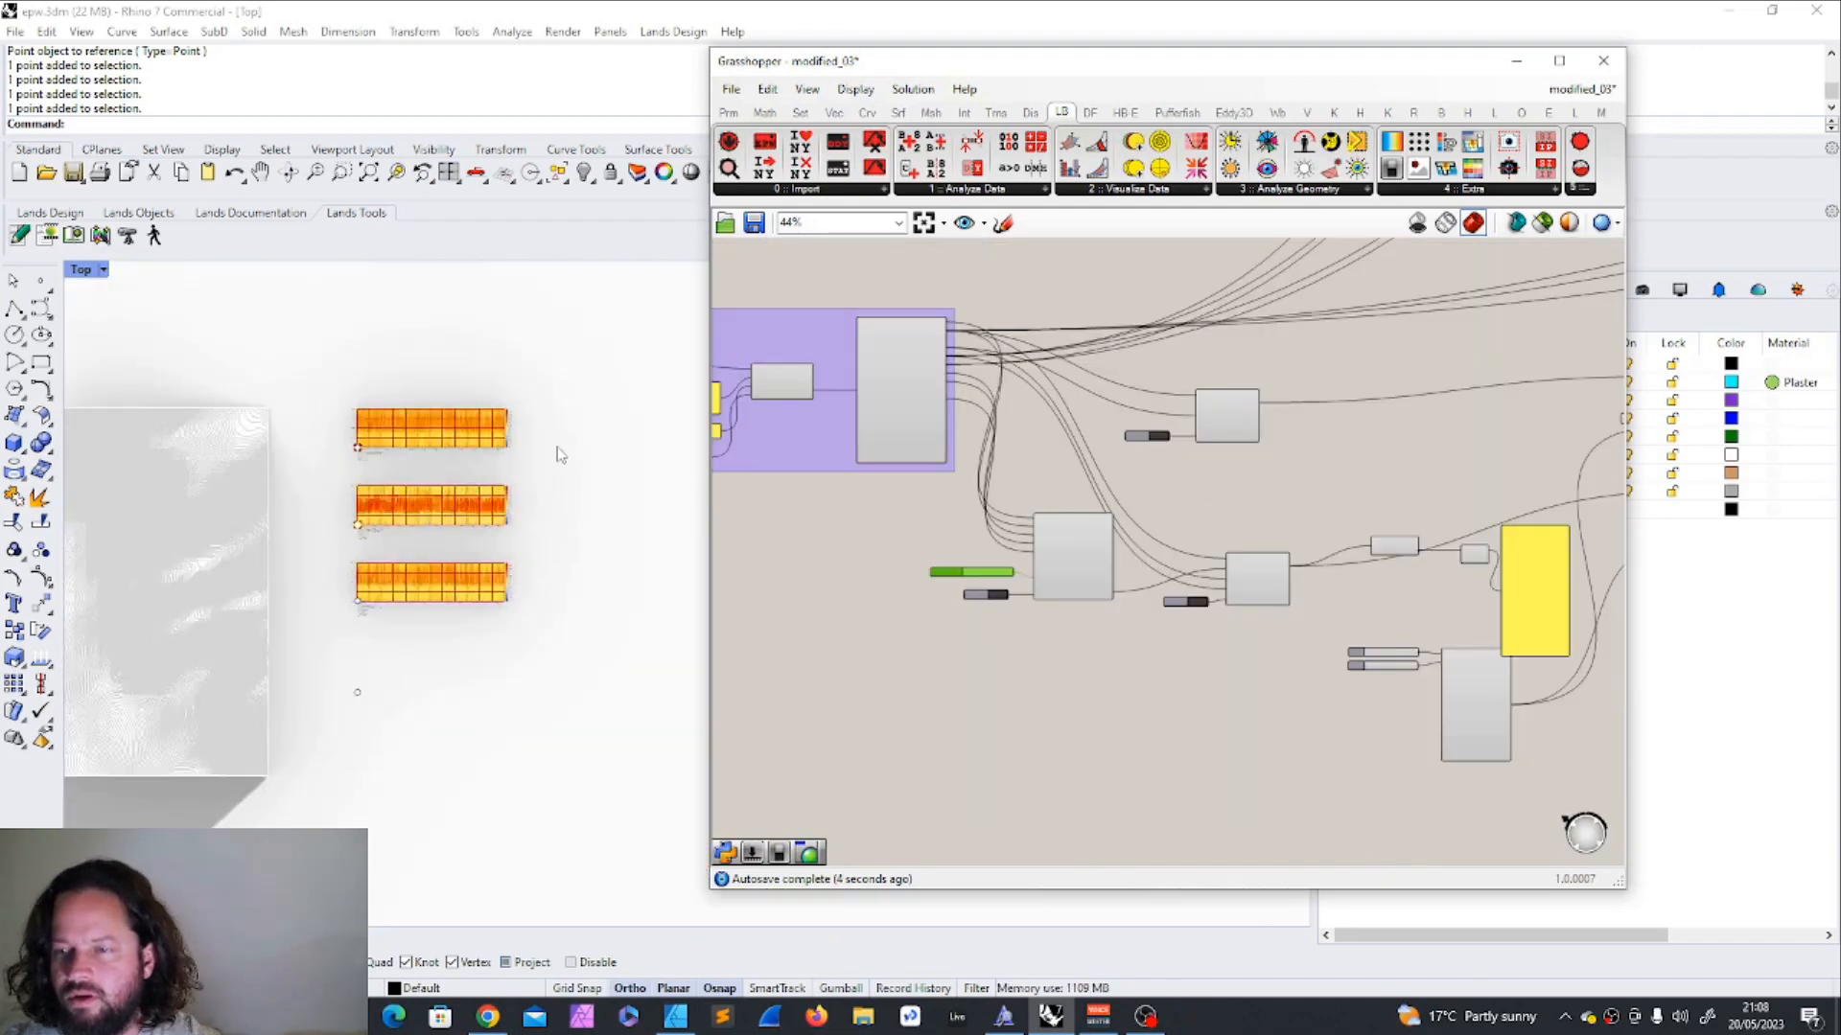
scroll(412, 514, down, 5)
right_drag(465, 513, 538, 514)
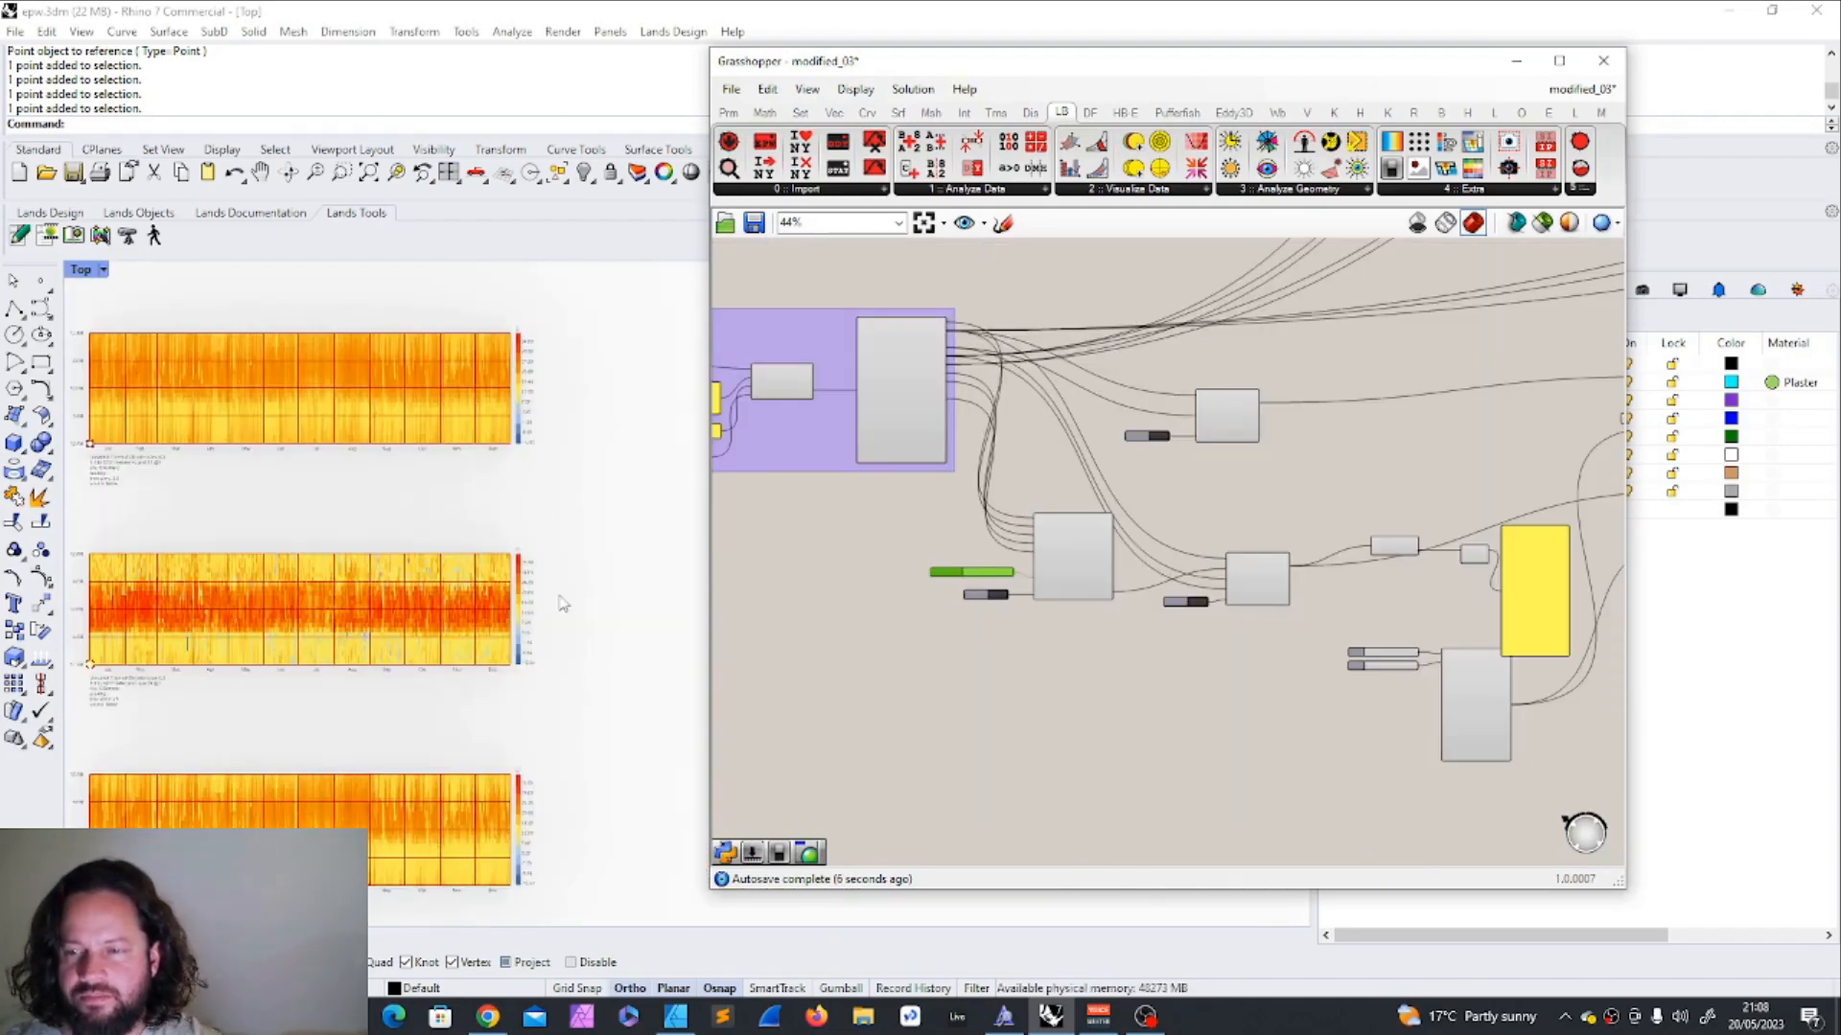
scroll(962, 596, up, 3)
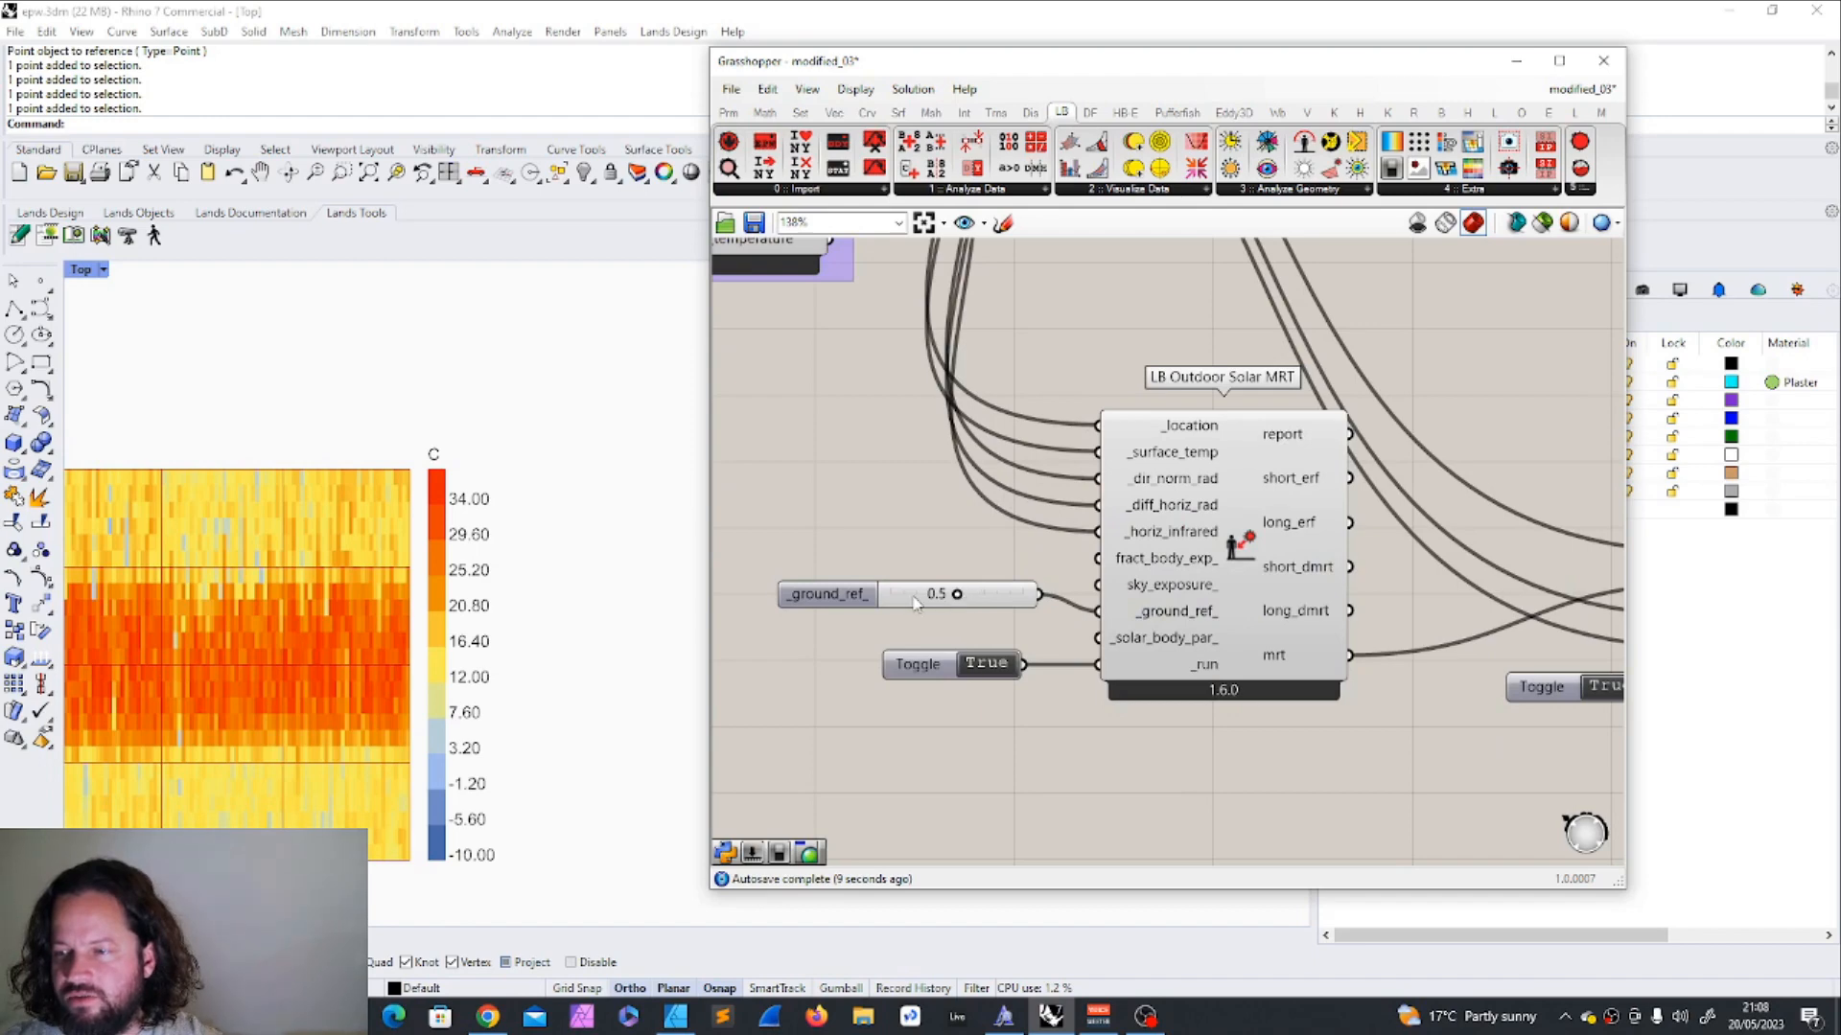
double_click(961, 596)
text(0.25)
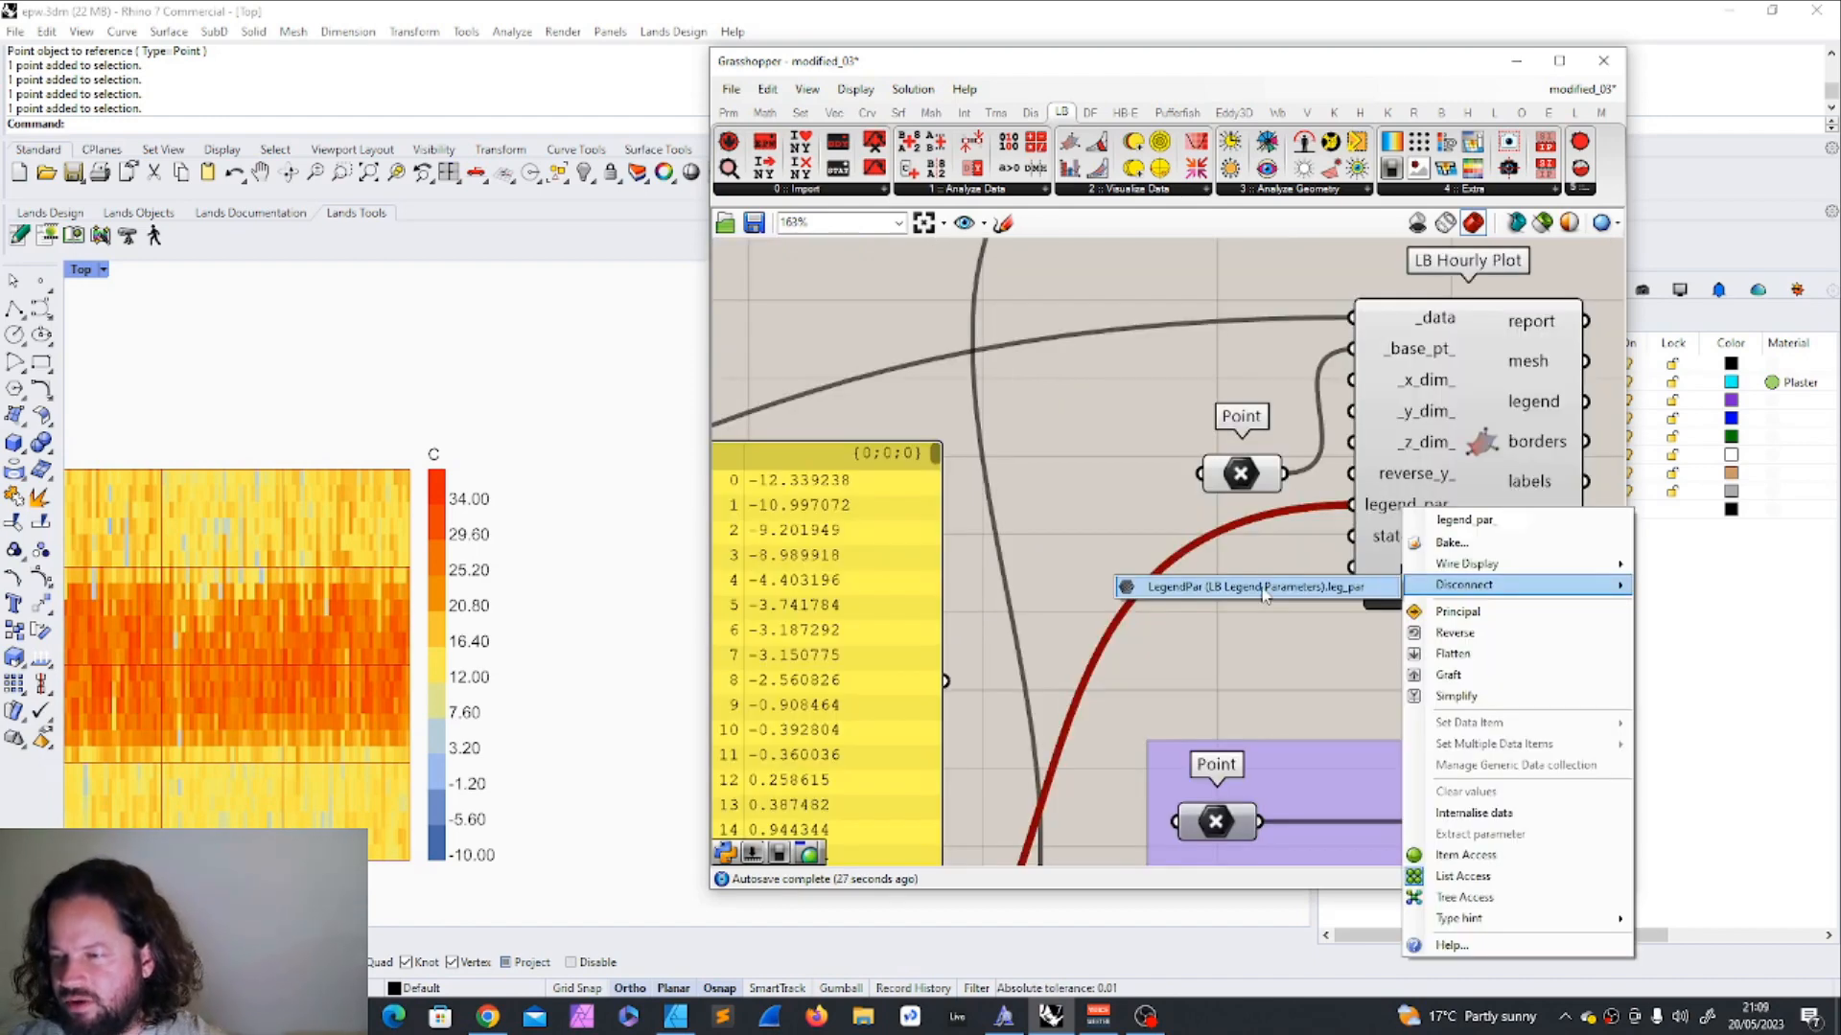
Disconnect LB Legend Parameters from the legend_par_ input of the solar MRT LB Hourly Plot and inspect the plot's own legend range.
click(1261, 588)
scroll(1262, 588, down, 5)
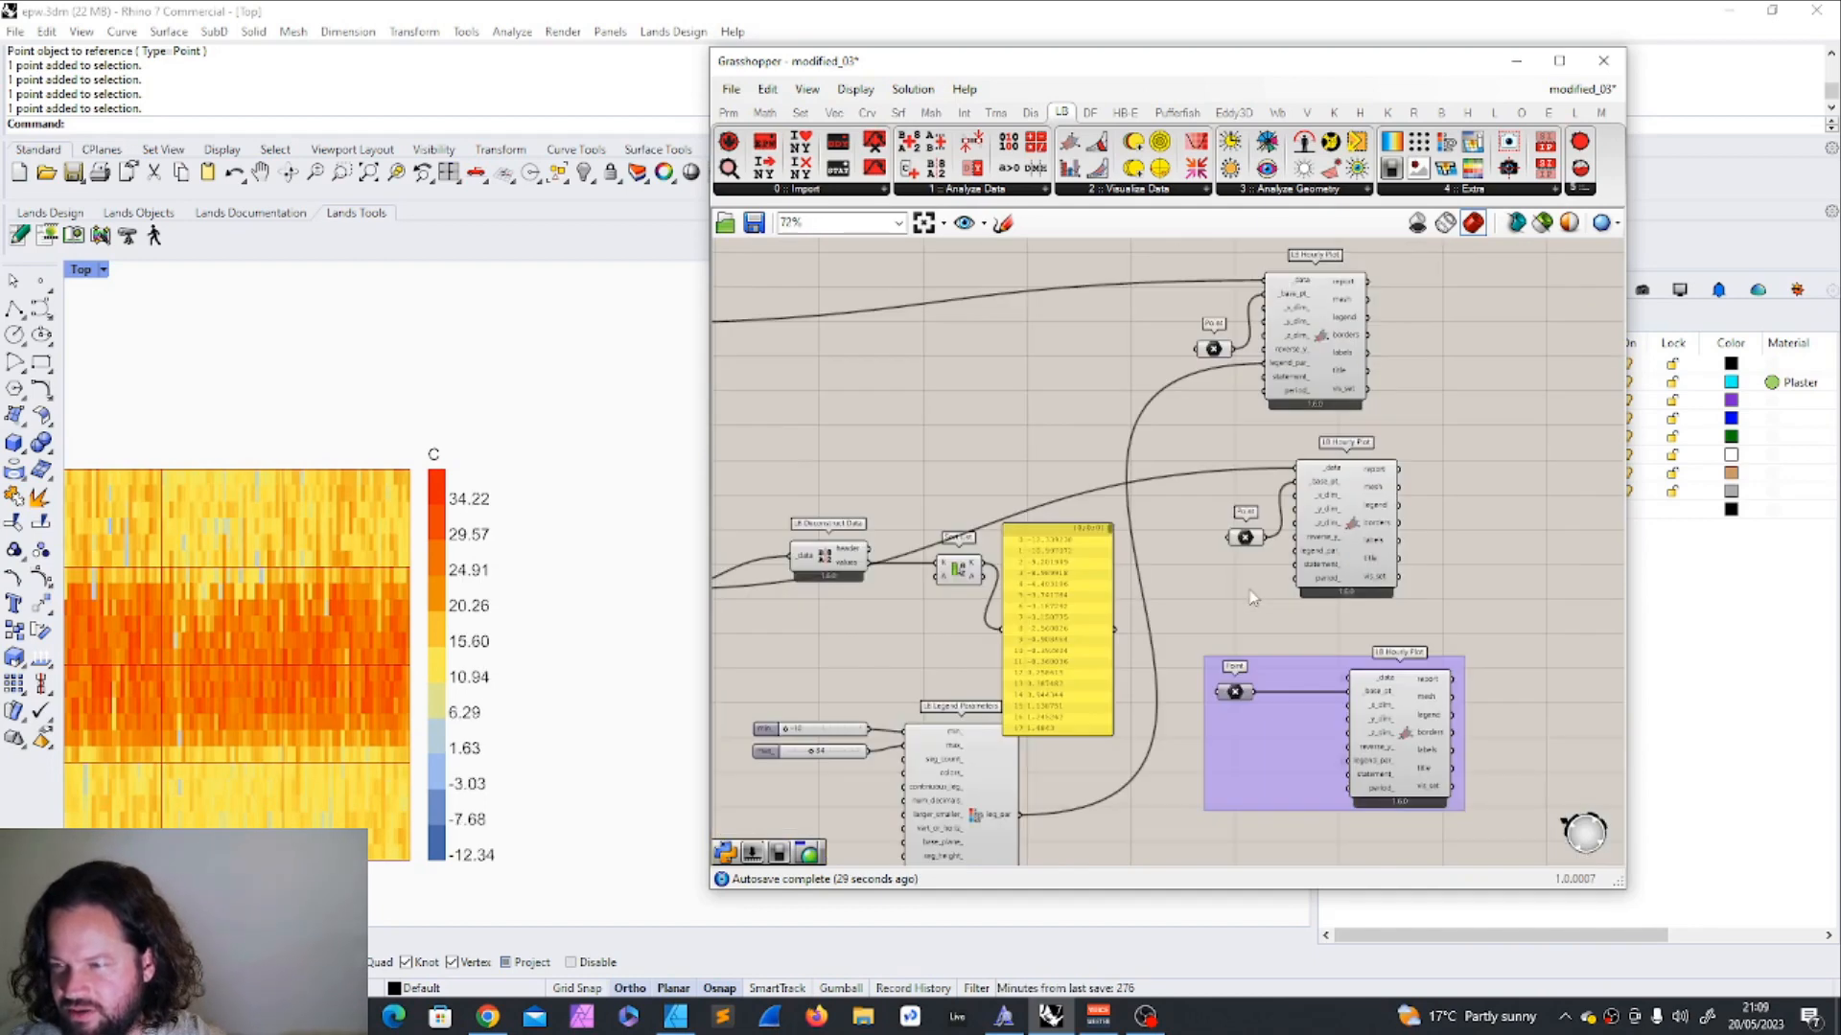
scroll(421, 609, up, 8)
scroll(561, 514, down, 10)
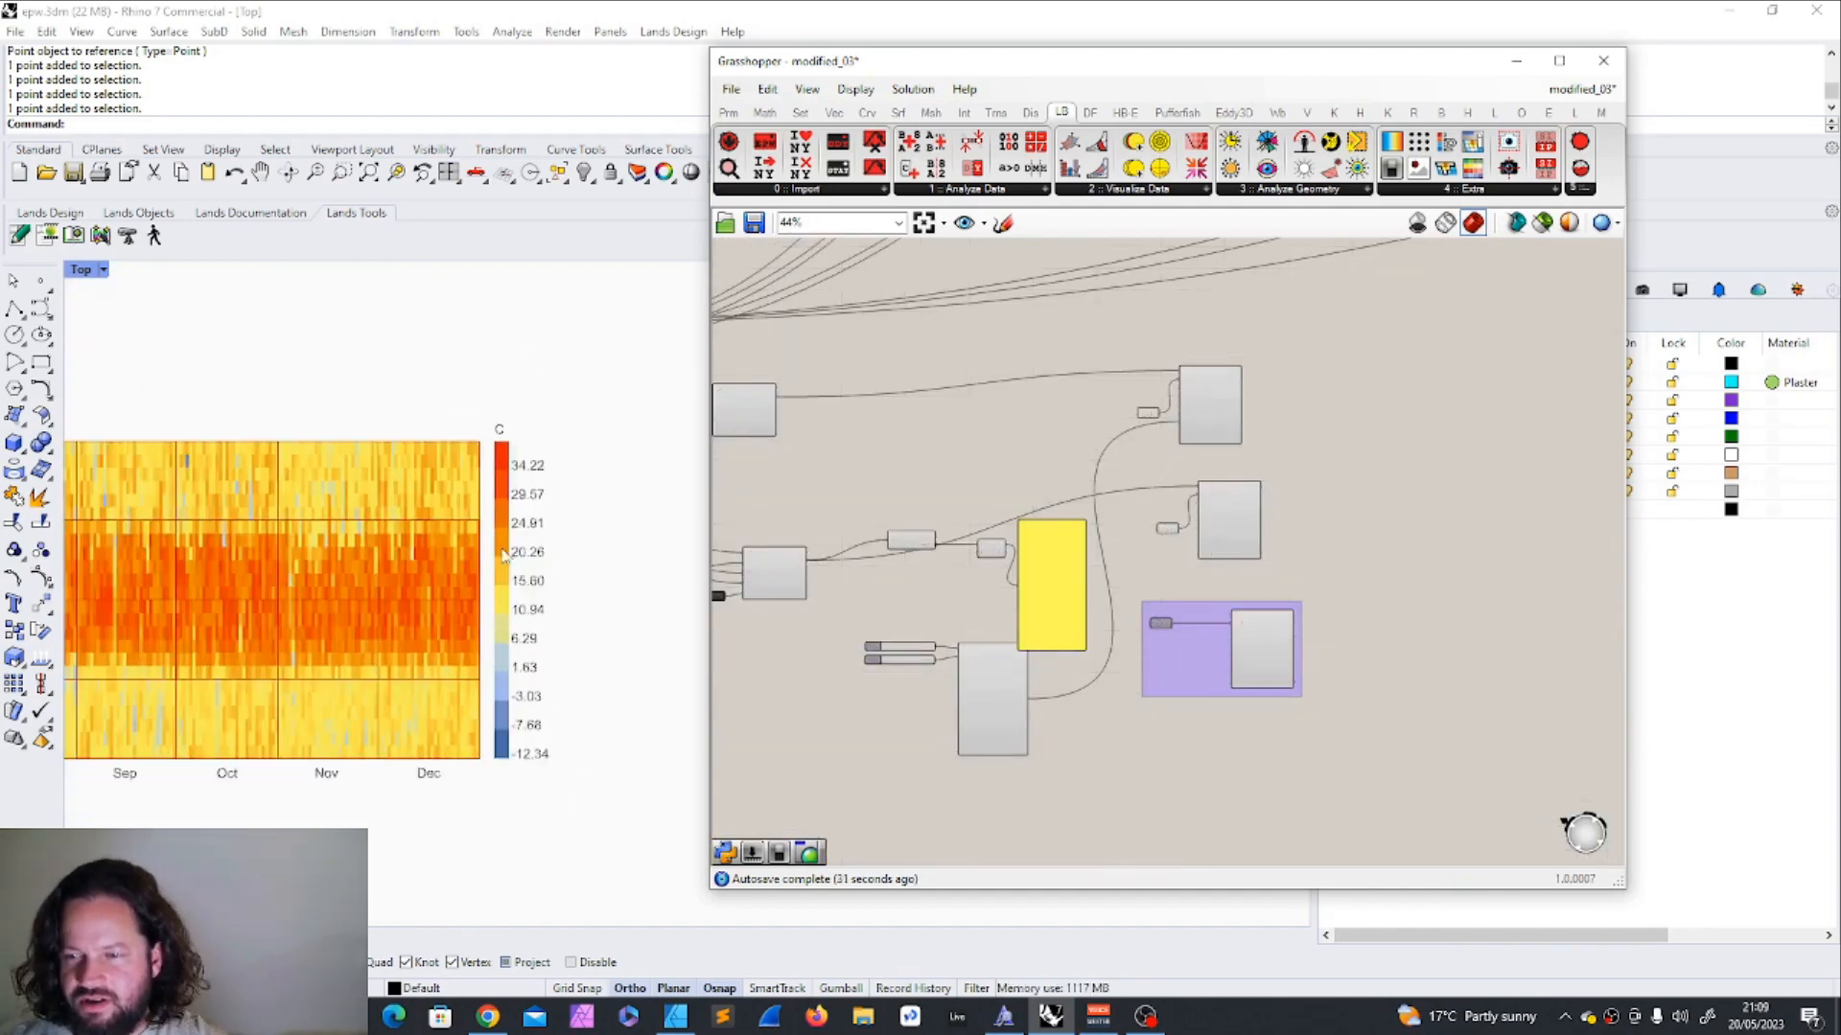
Lower the _ground_ref_ slider of LB Outdoor Solar MRT to 0.12.
scroll(924, 561, up, 8)
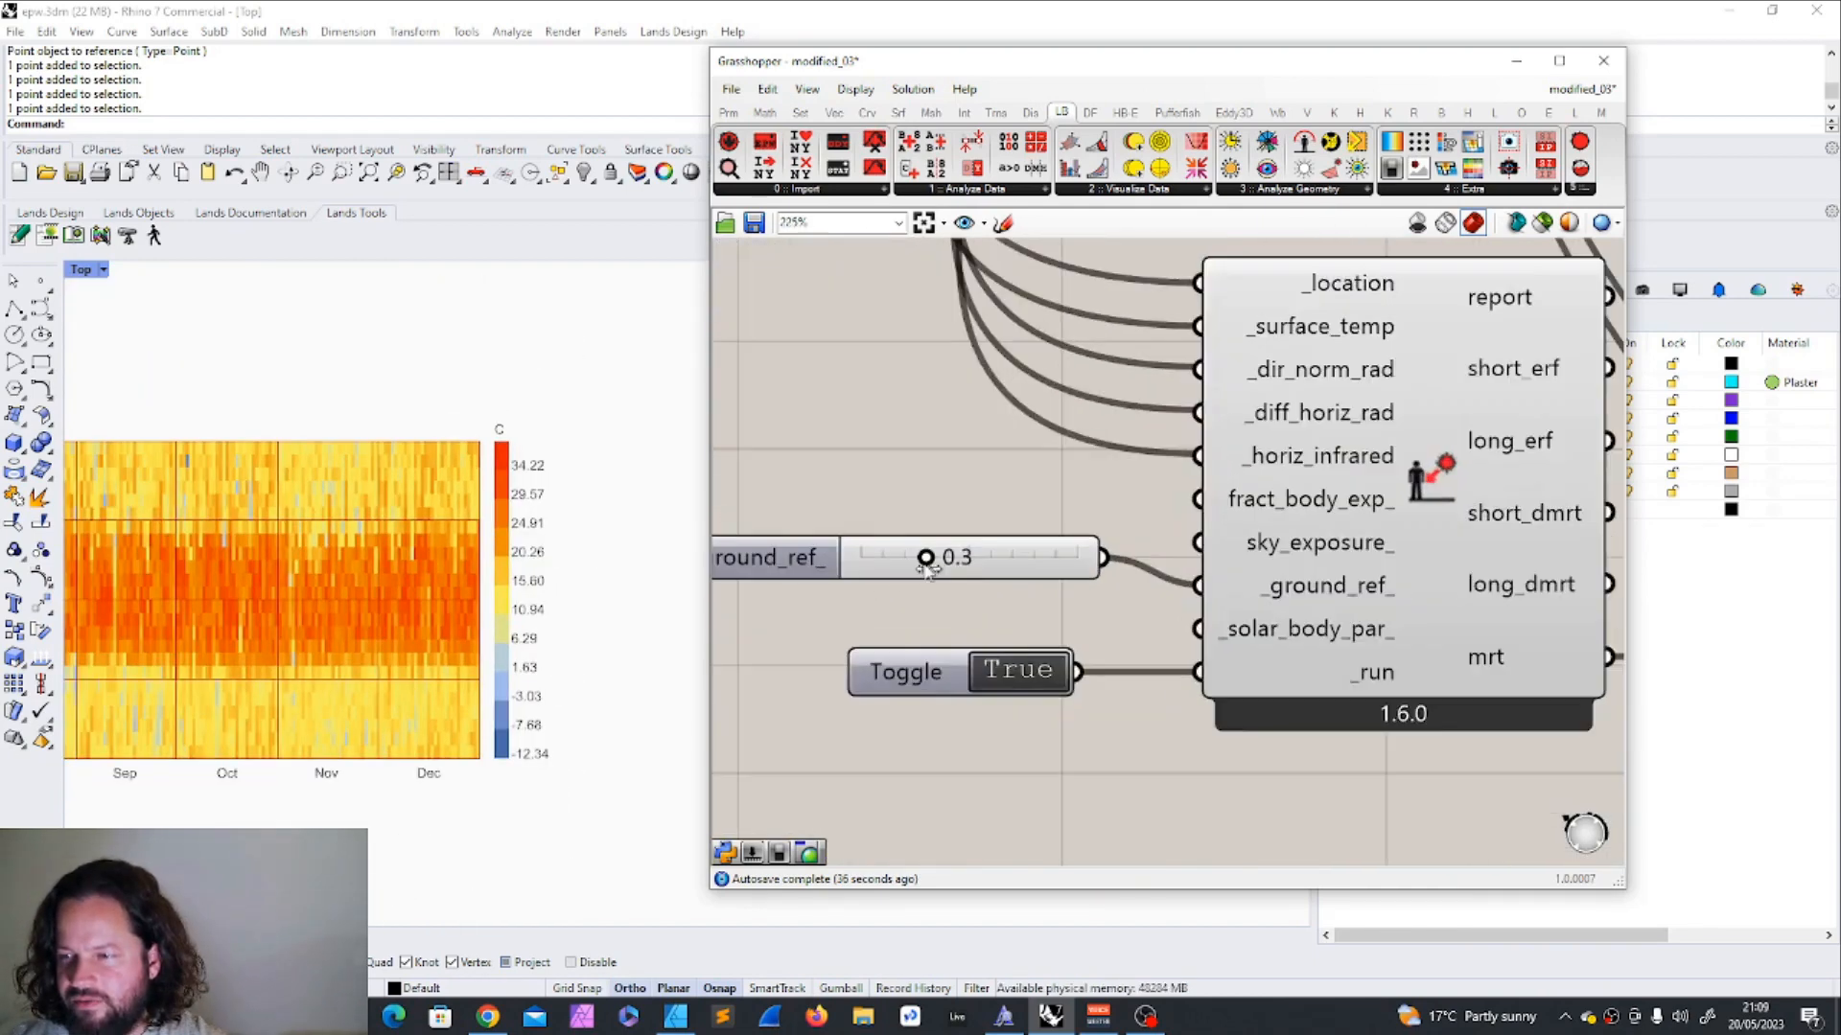
drag(923, 561, 883, 558)
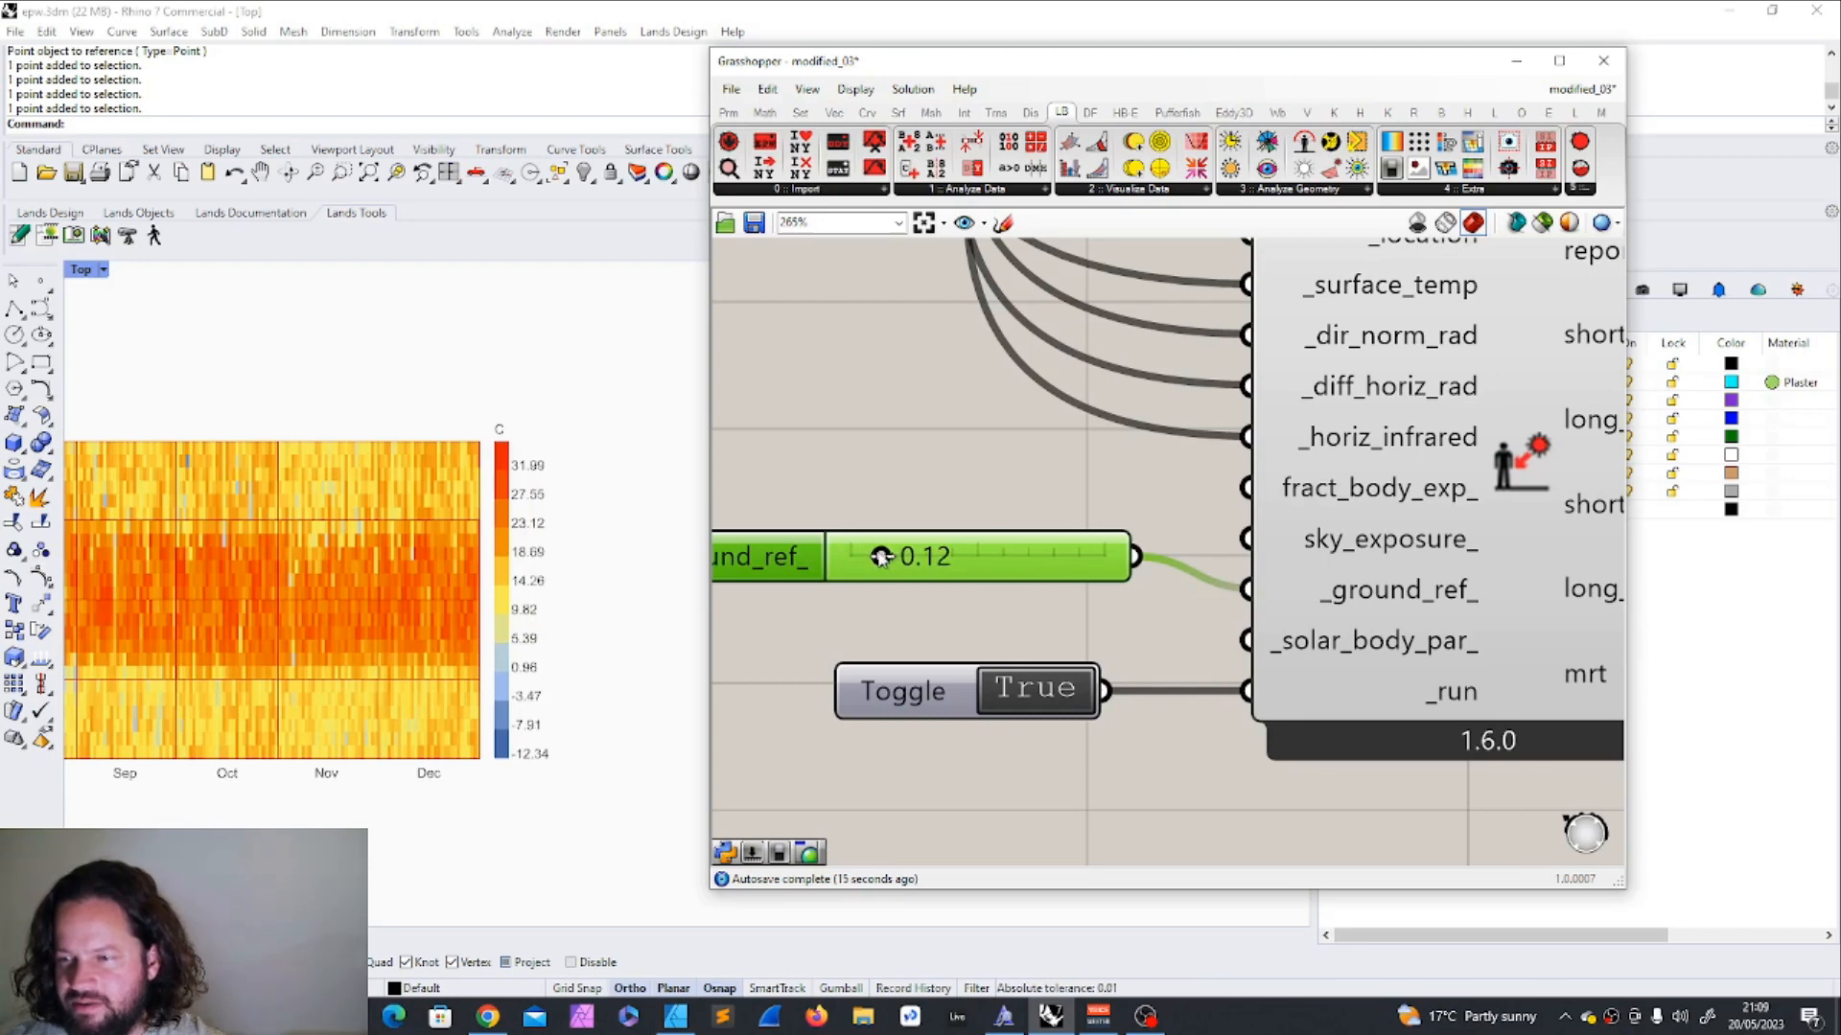
double_click(968, 558)
text(0.)
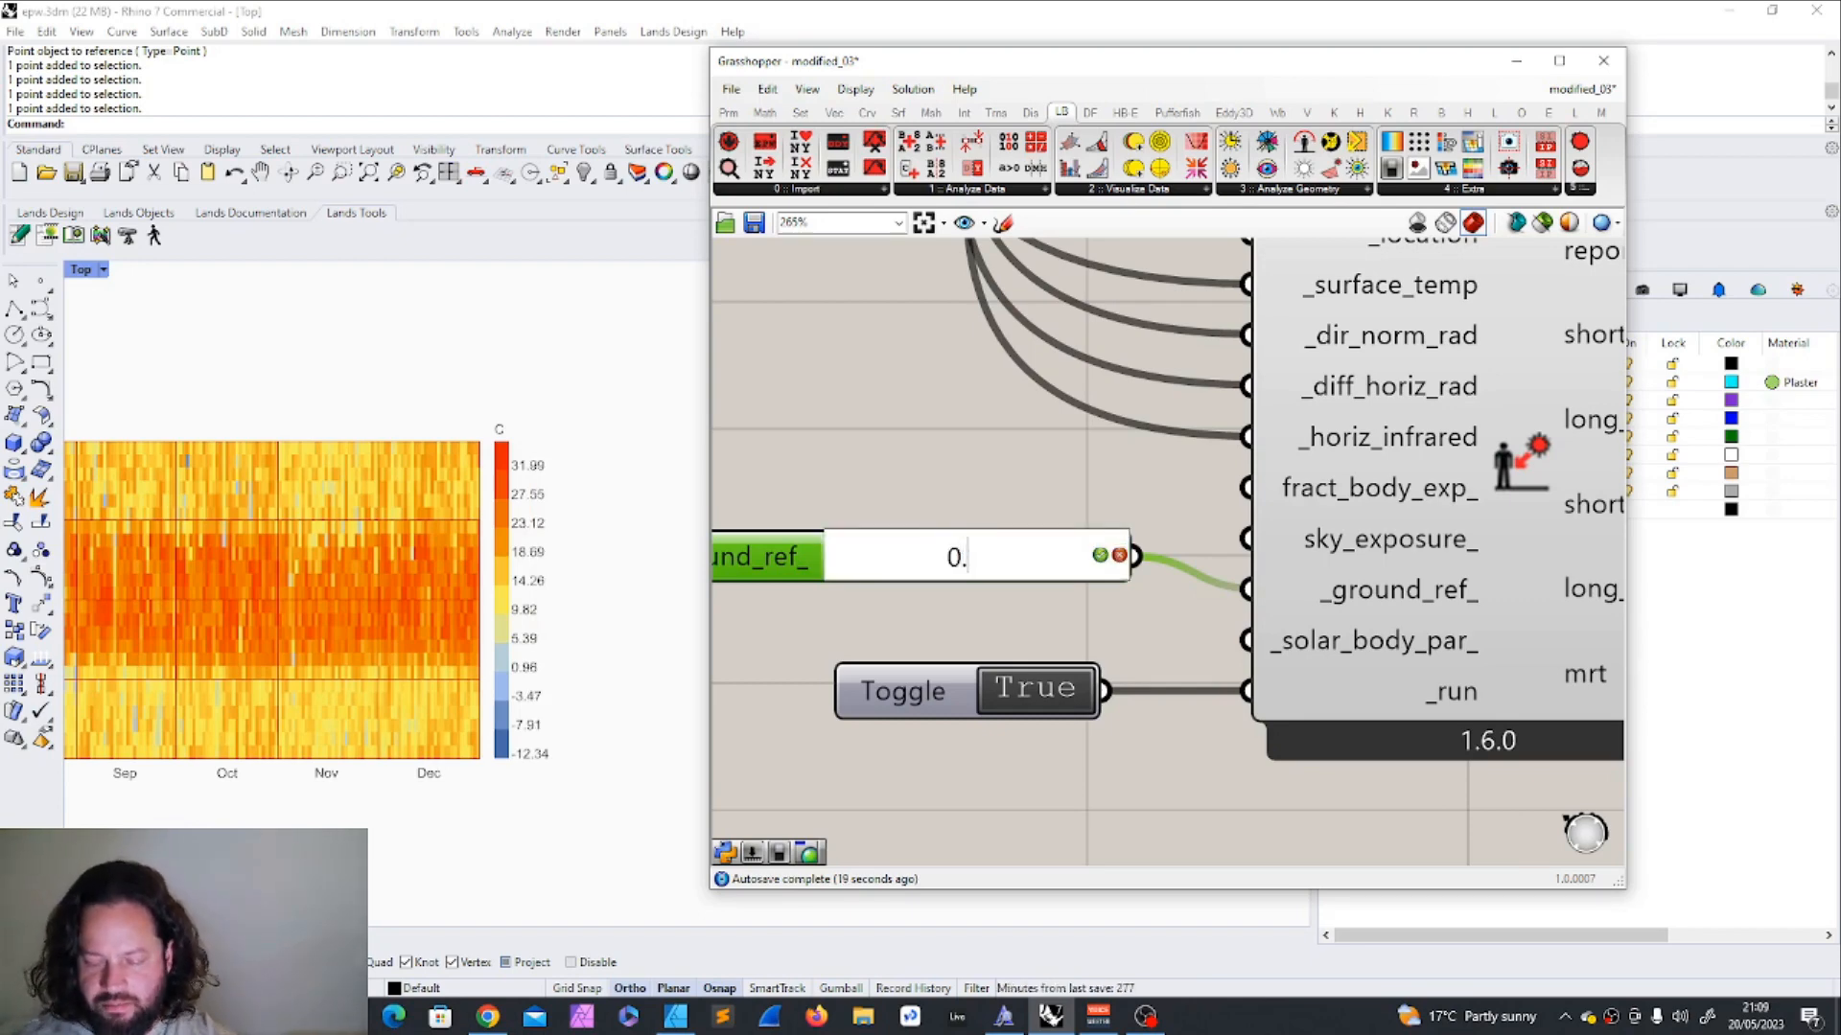
key(Escape)
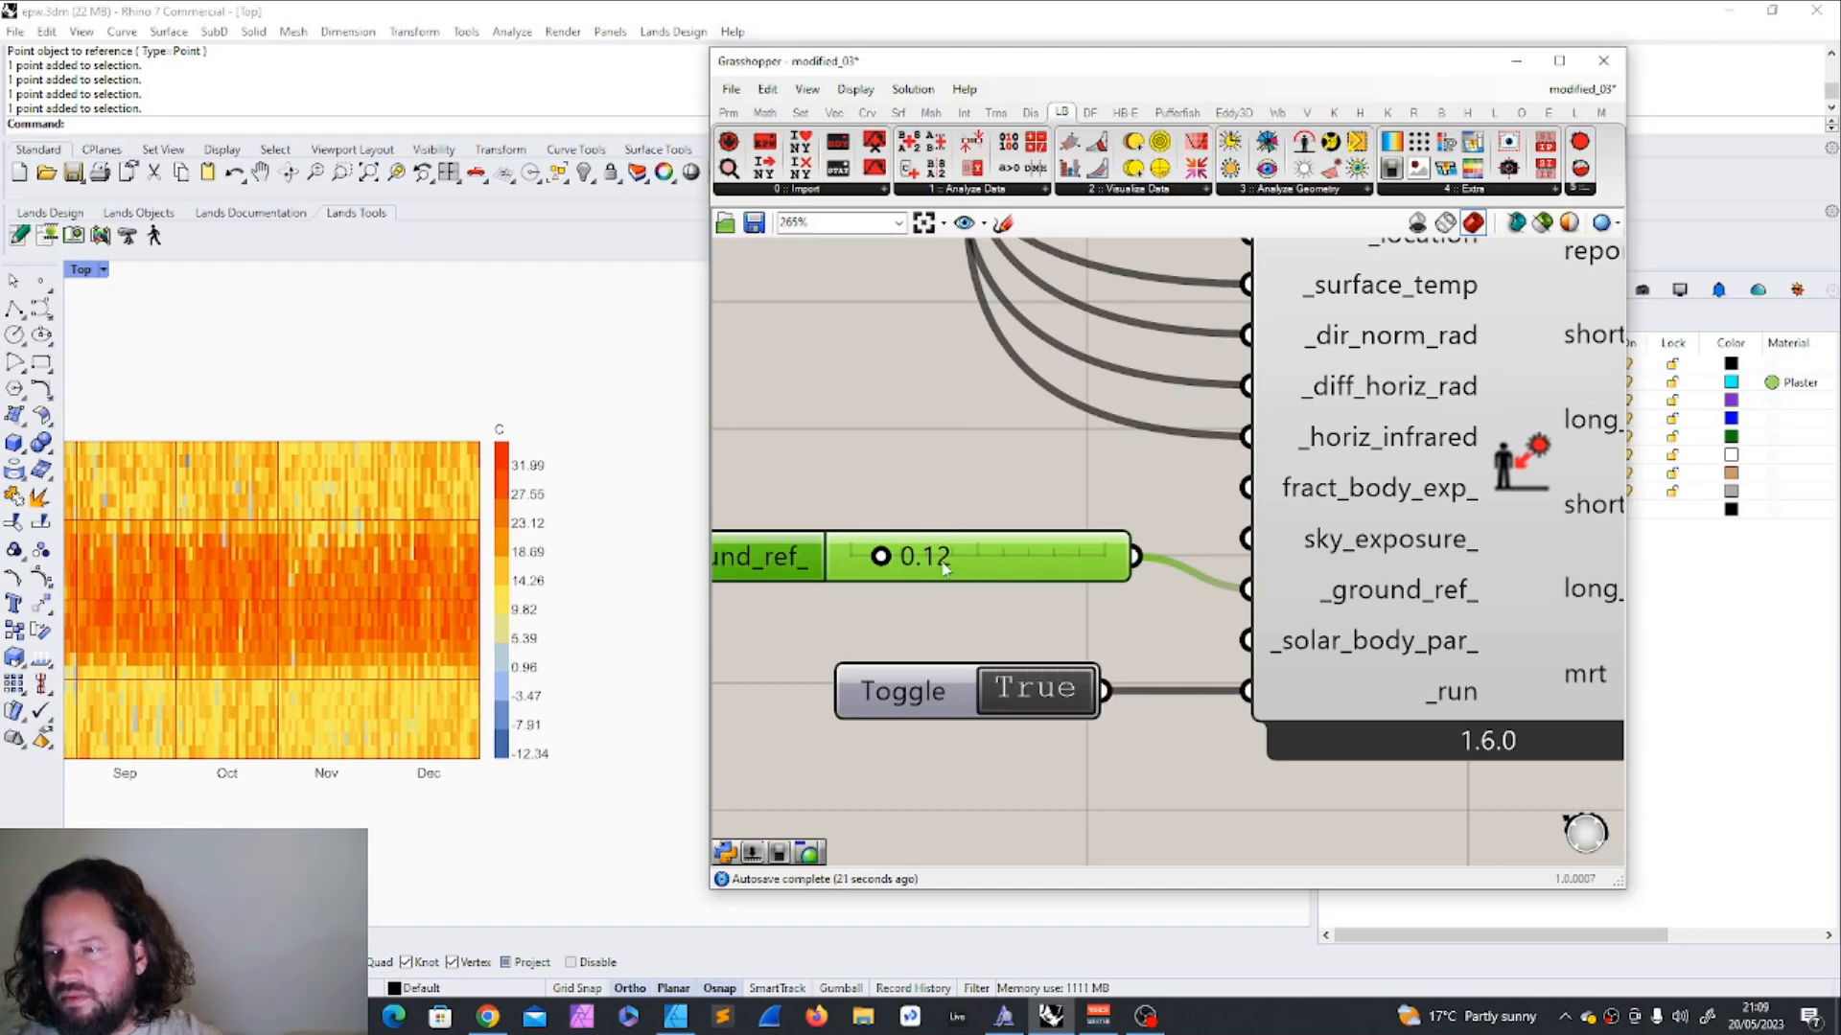
double_click(946, 567)
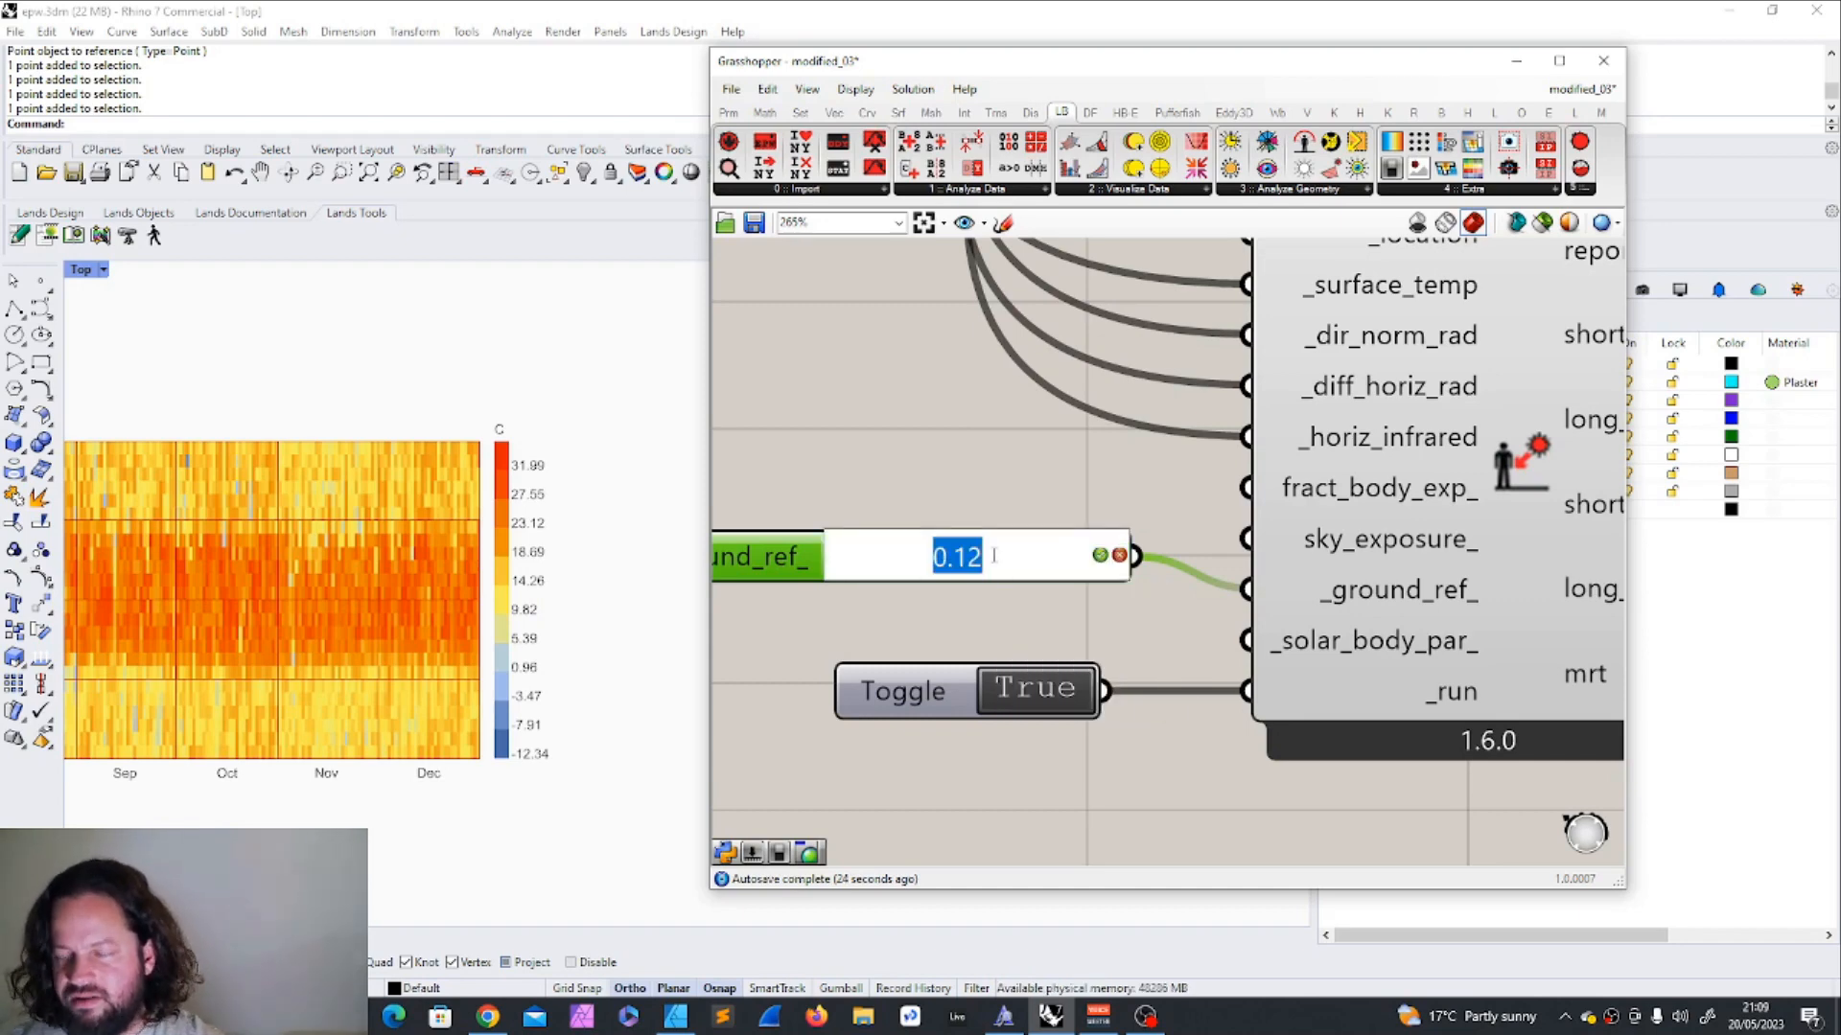
click(850, 476)
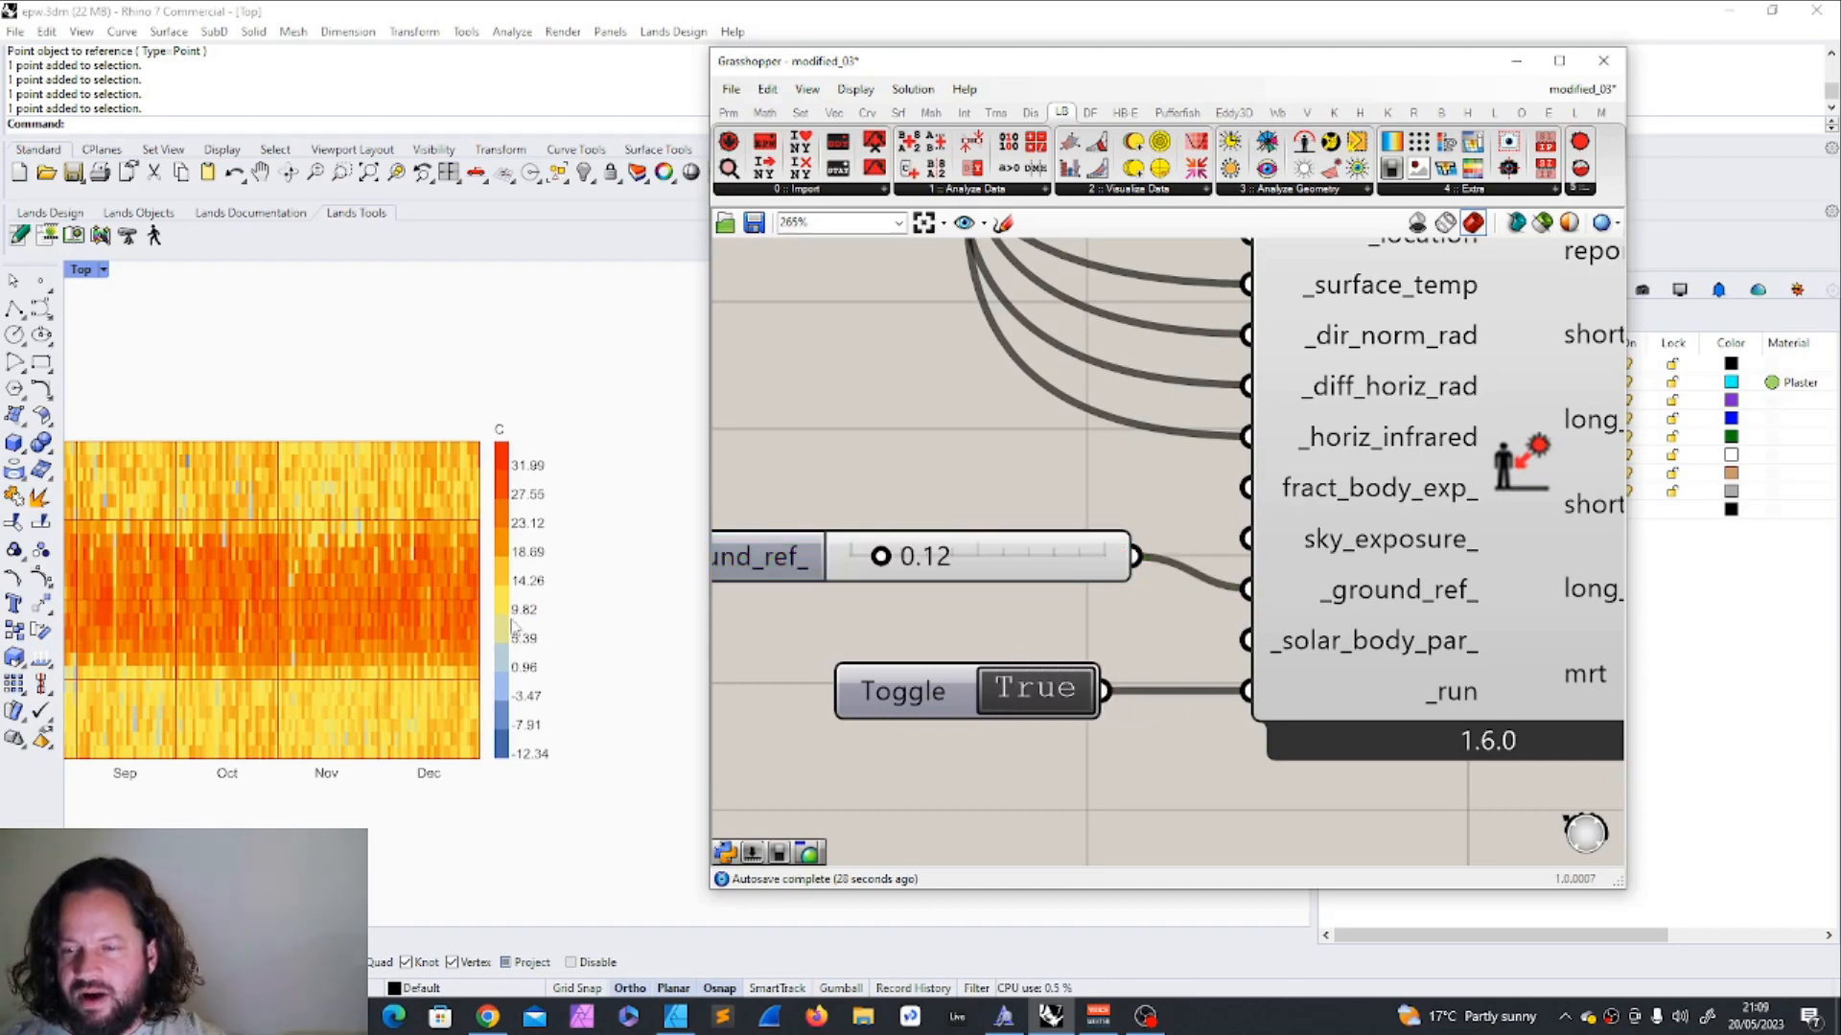
Examine the solar MRT hourly plot against its legend and the neighbouring plots, then review the outputs of LB Import EPW.
scroll(503, 633, down, 5)
scroll(504, 632, up, 6)
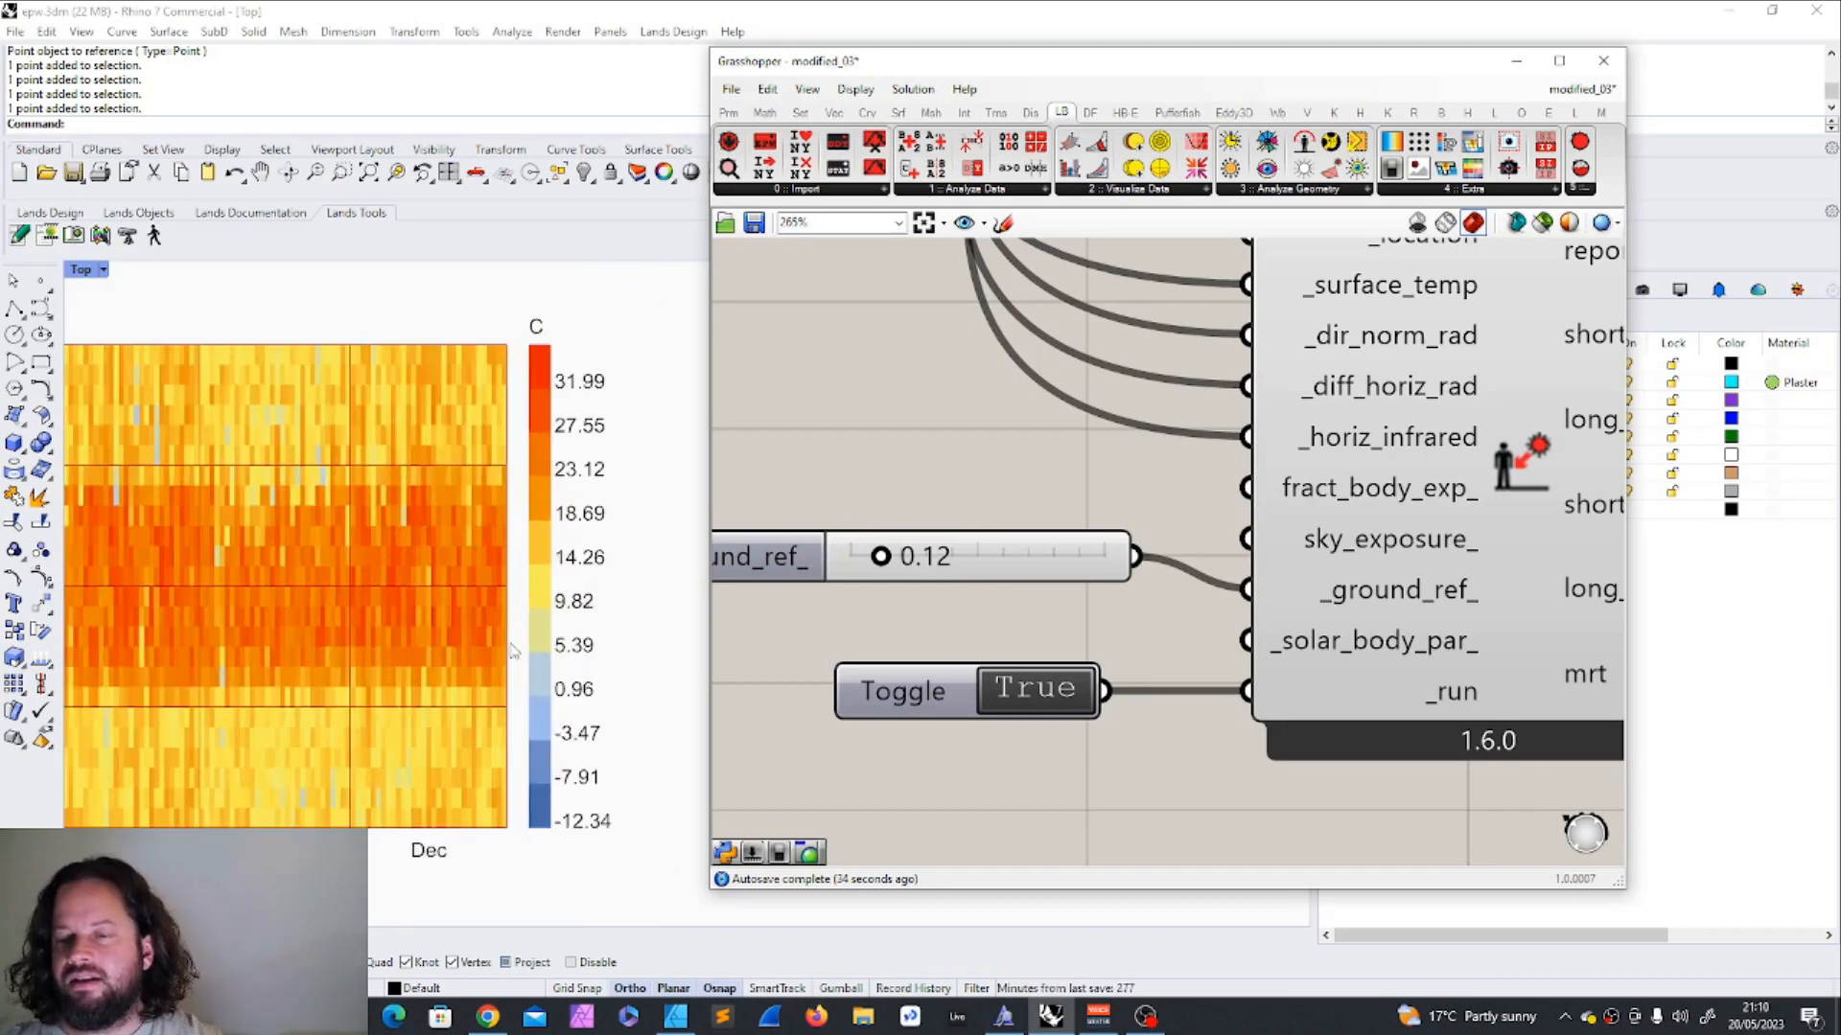
scroll(682, 690, down, 6)
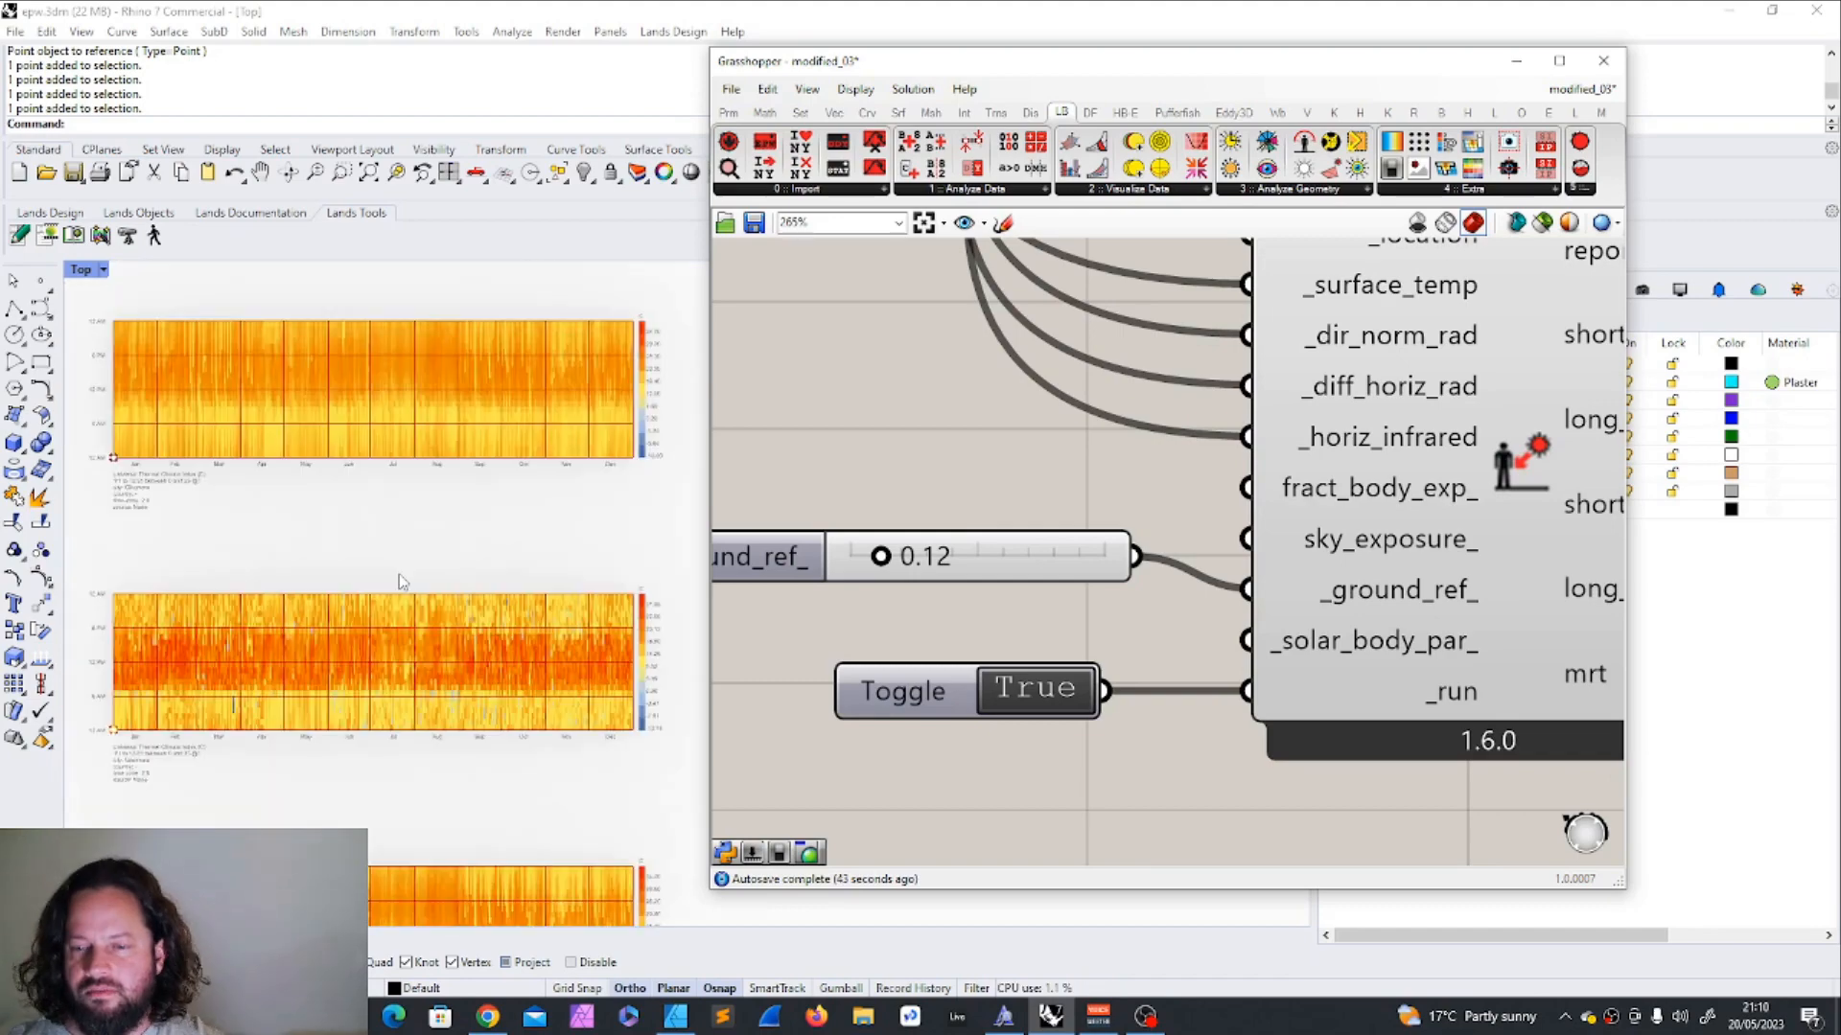
drag(758, 537, 780, 569)
scroll(1090, 521, down, 12)
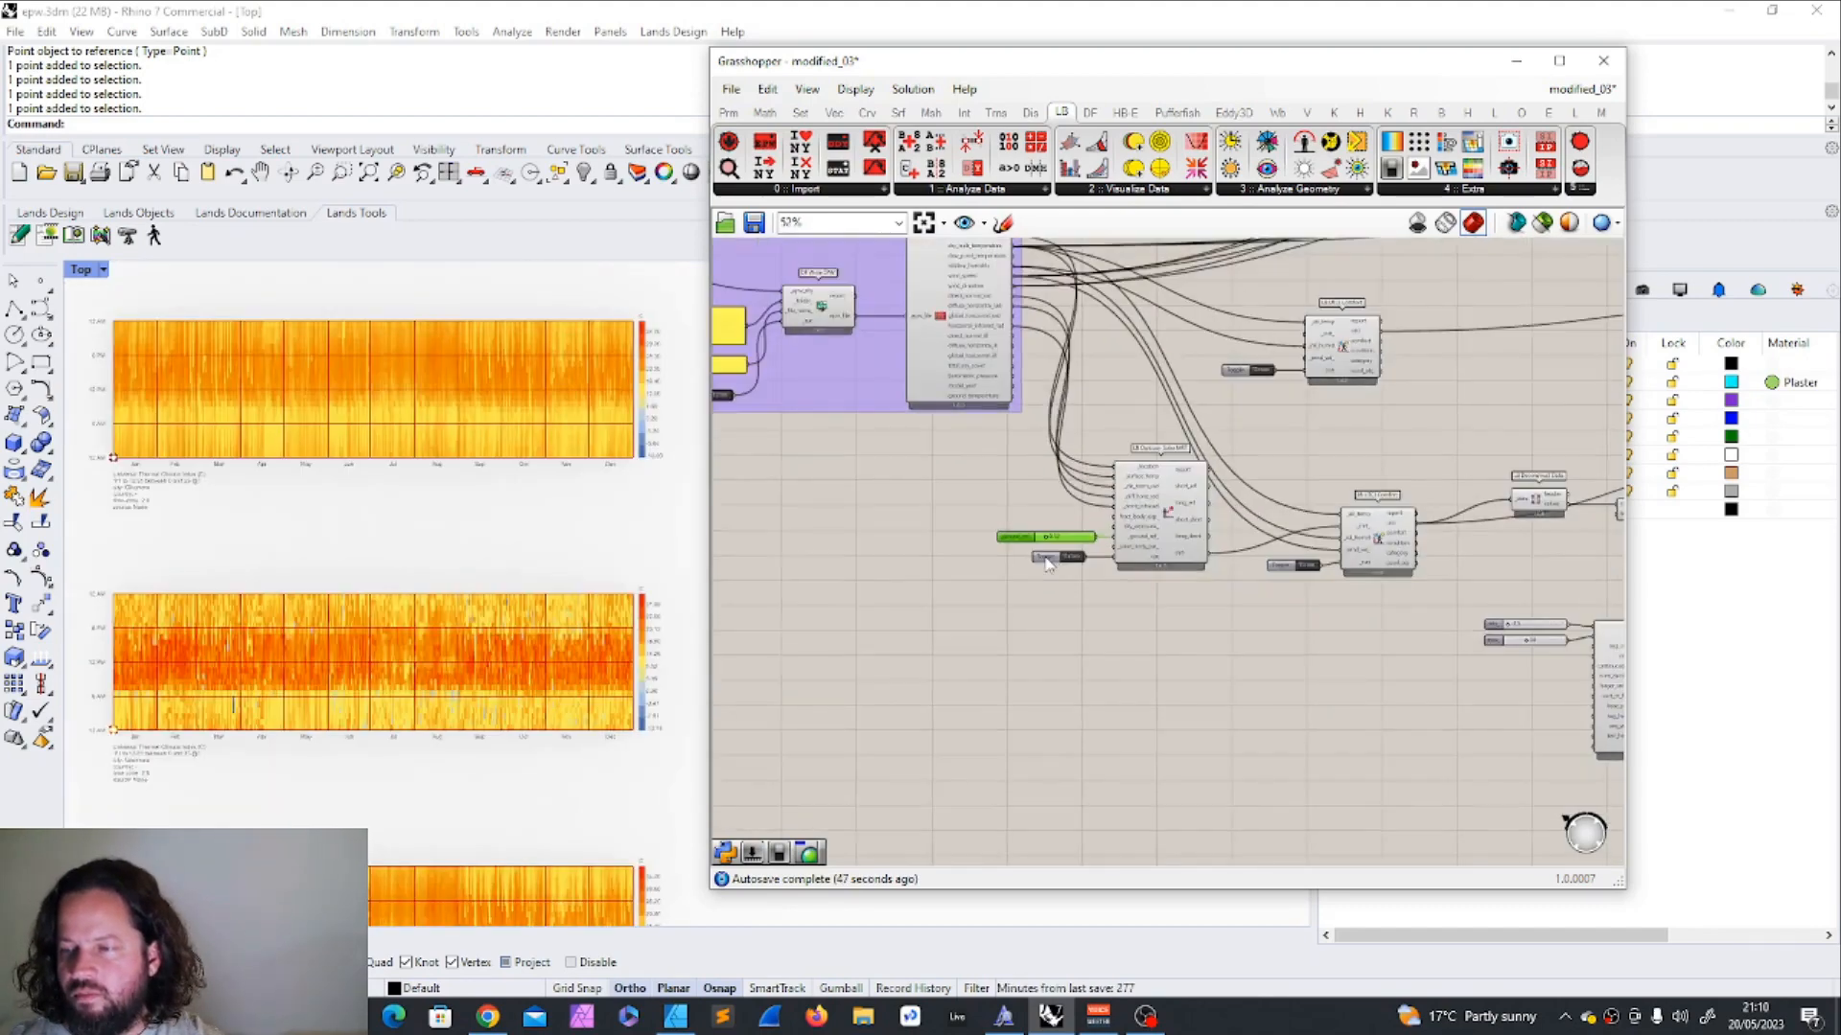
scroll(1040, 498, up, 8)
scroll(1062, 556, up, 3)
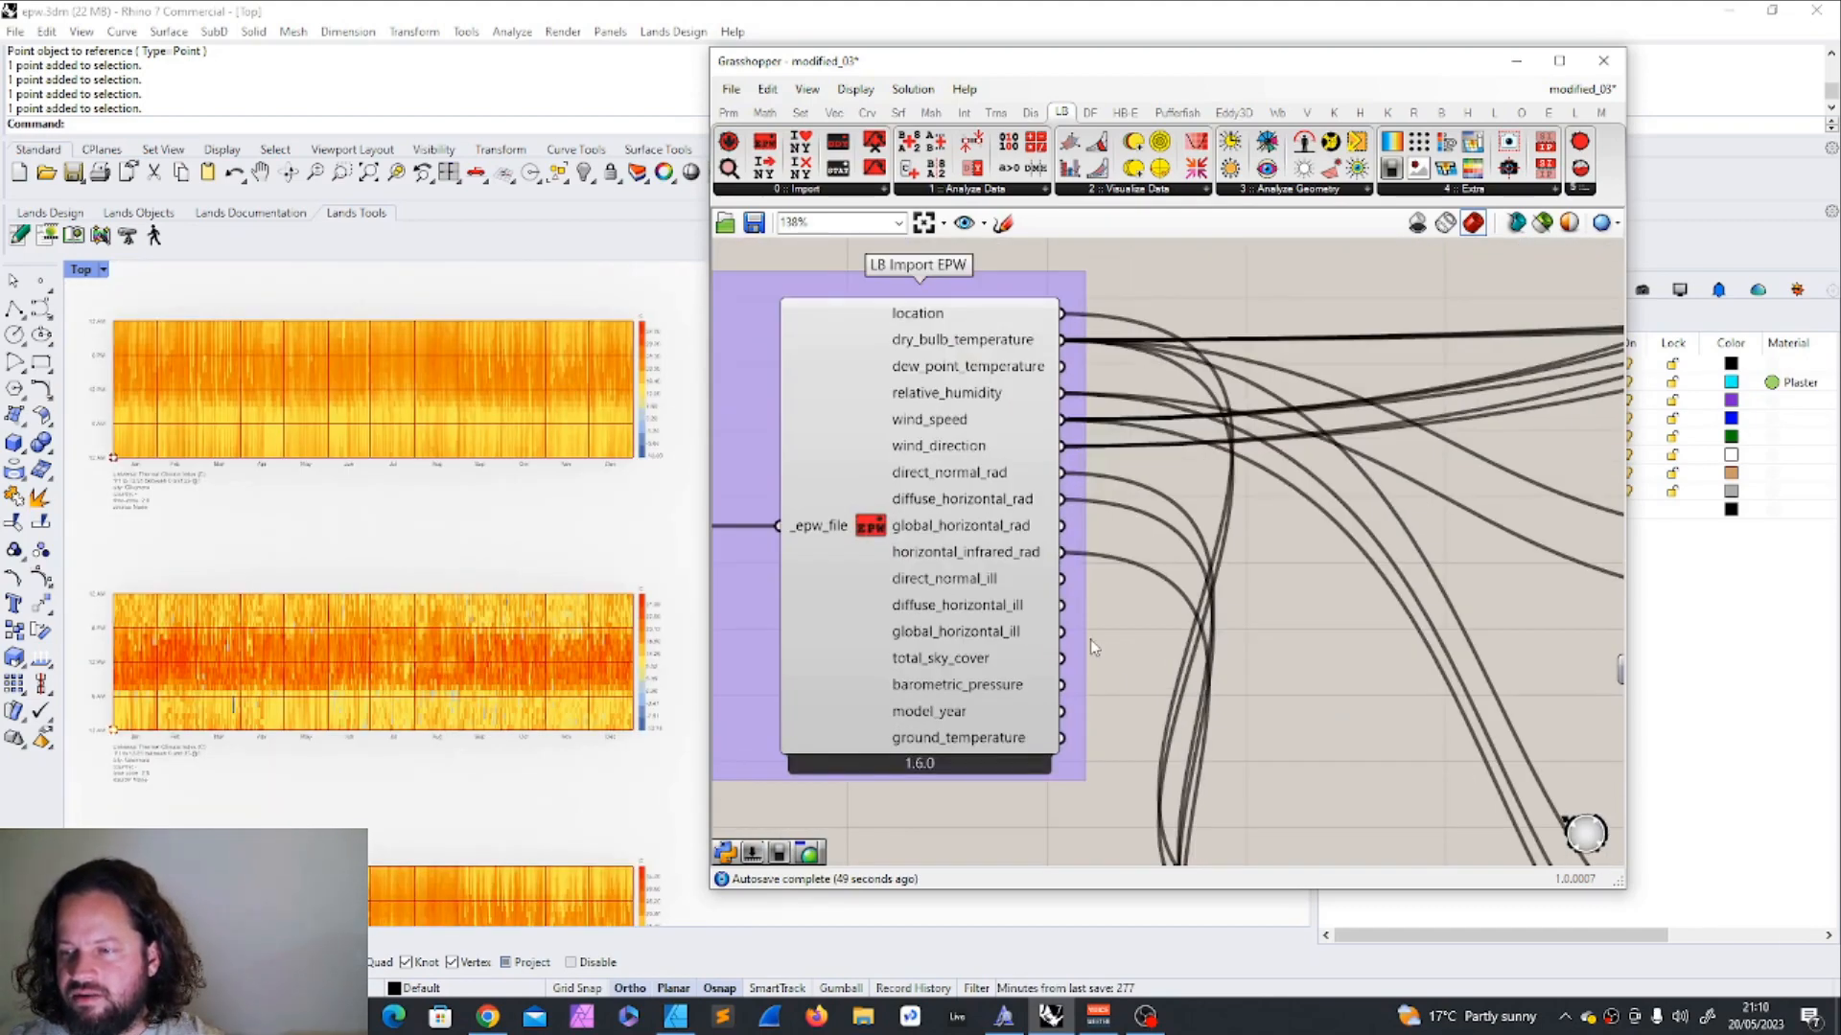